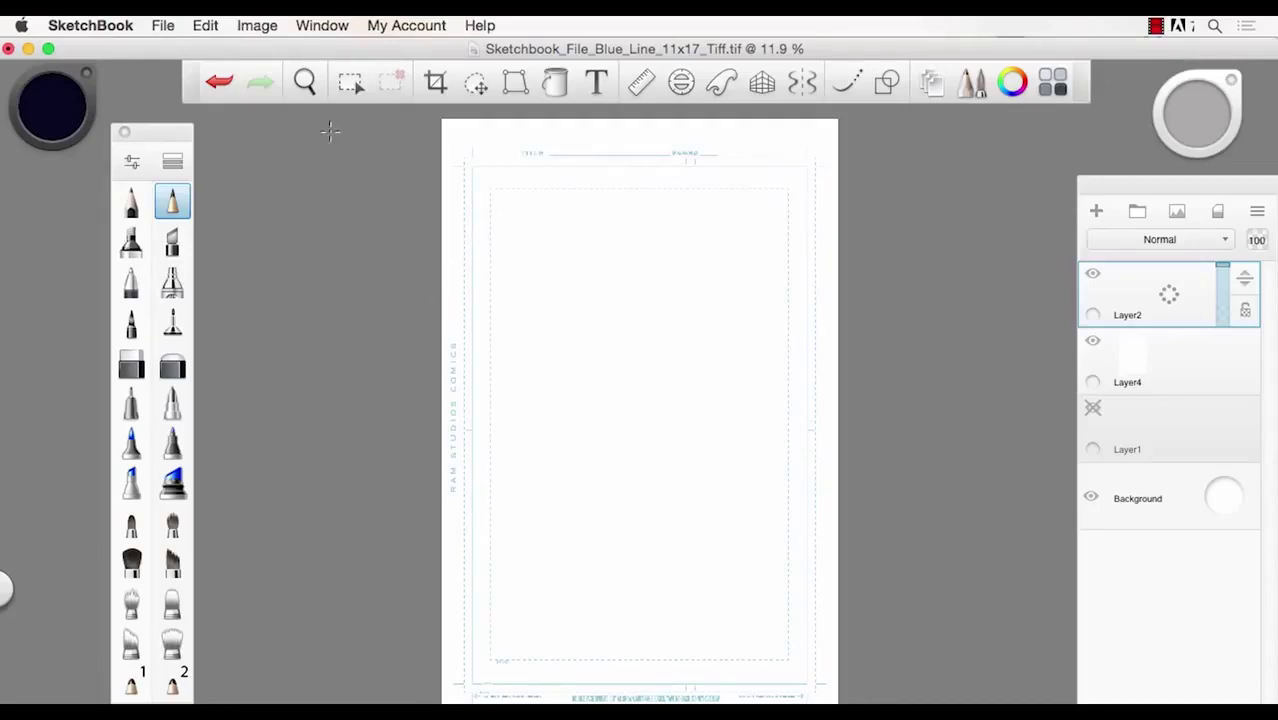
# - Check the page's pixel dimensions, document size and resolution in the Image Size settings
pyautogui.click(252, 27)
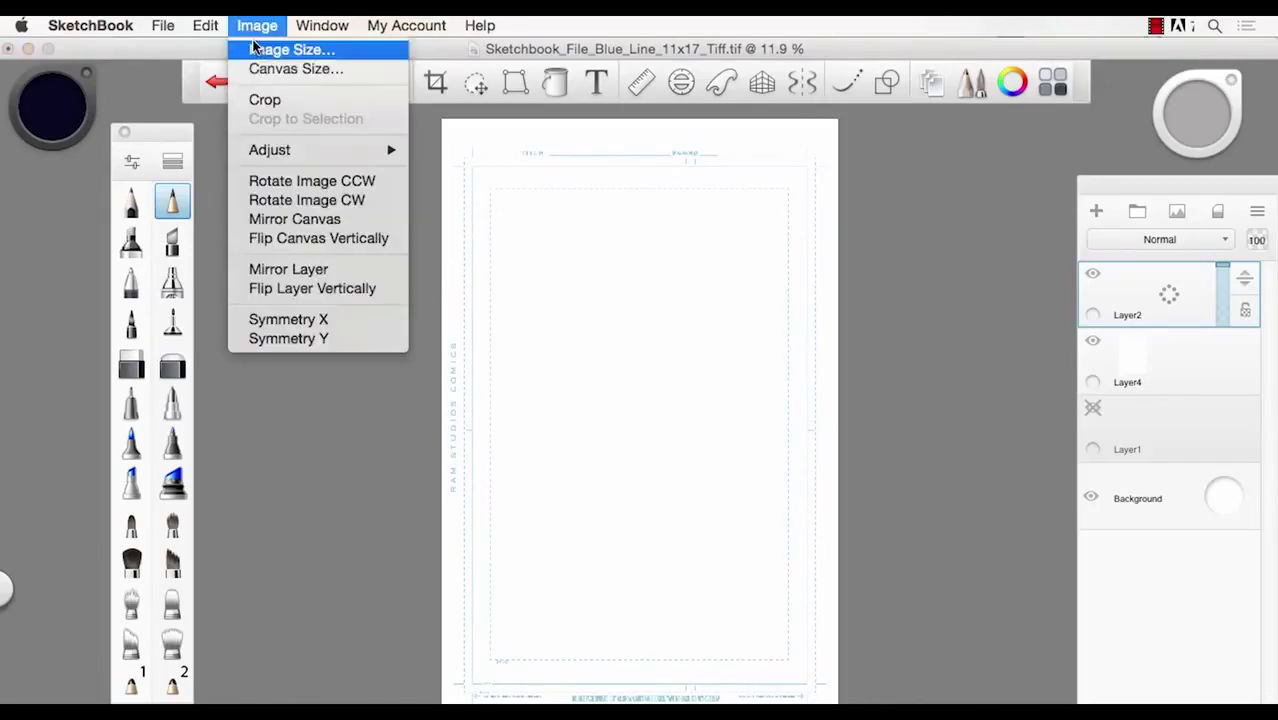
pyautogui.click(255, 49)
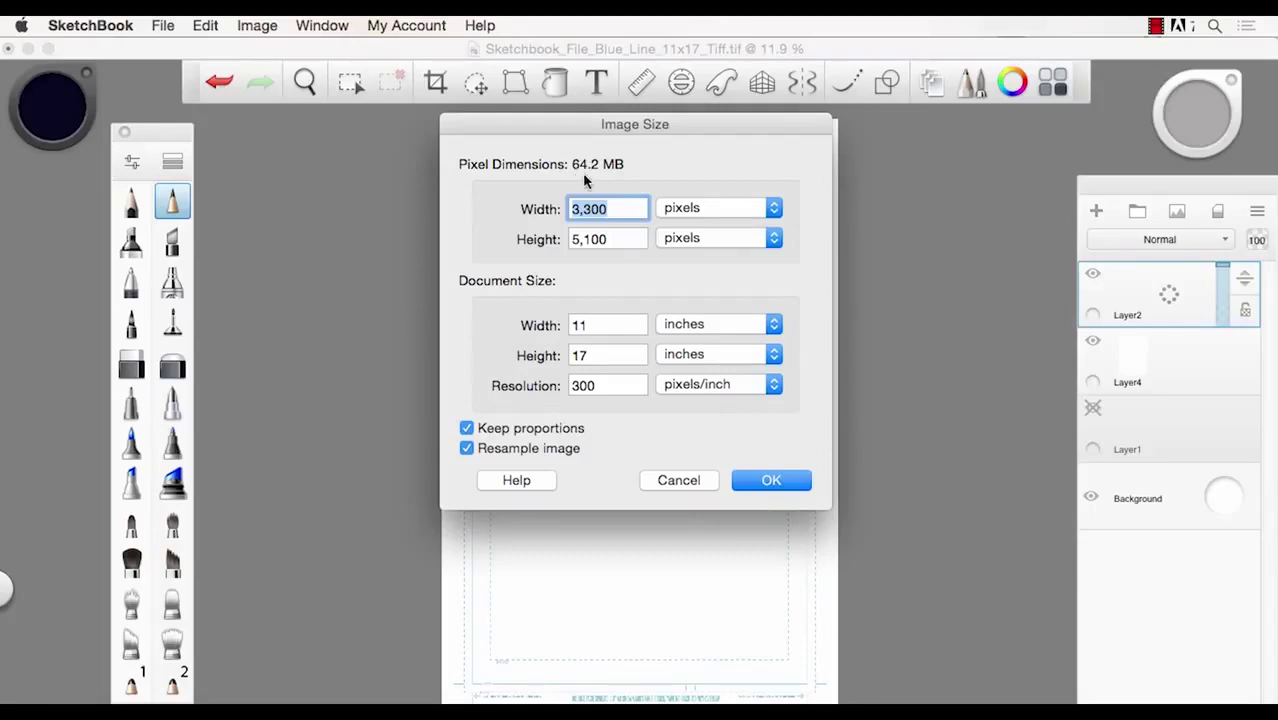
pyautogui.click(750, 478)
# - Select the pencil brush and try it with a quick zigzag test stroke on the page, removing the stroke again
pyautogui.press('space')
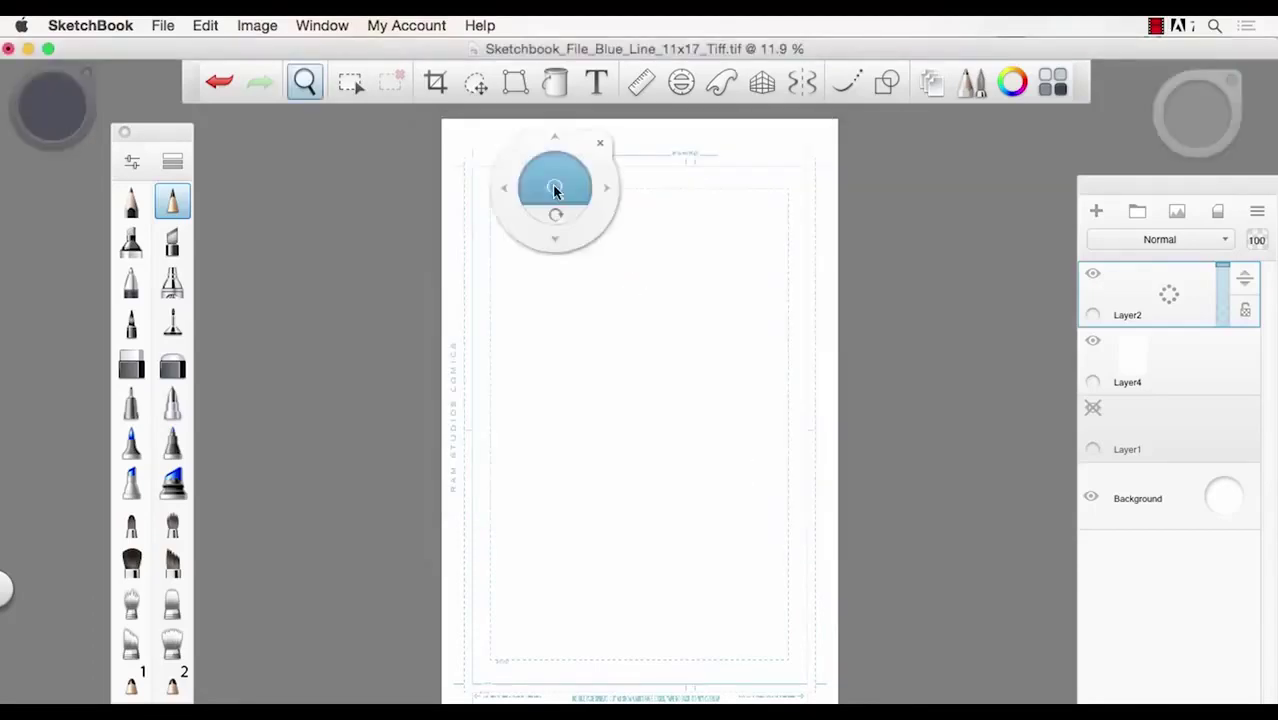
pyautogui.moveTo(554, 189); pyautogui.dragTo(648, 233)
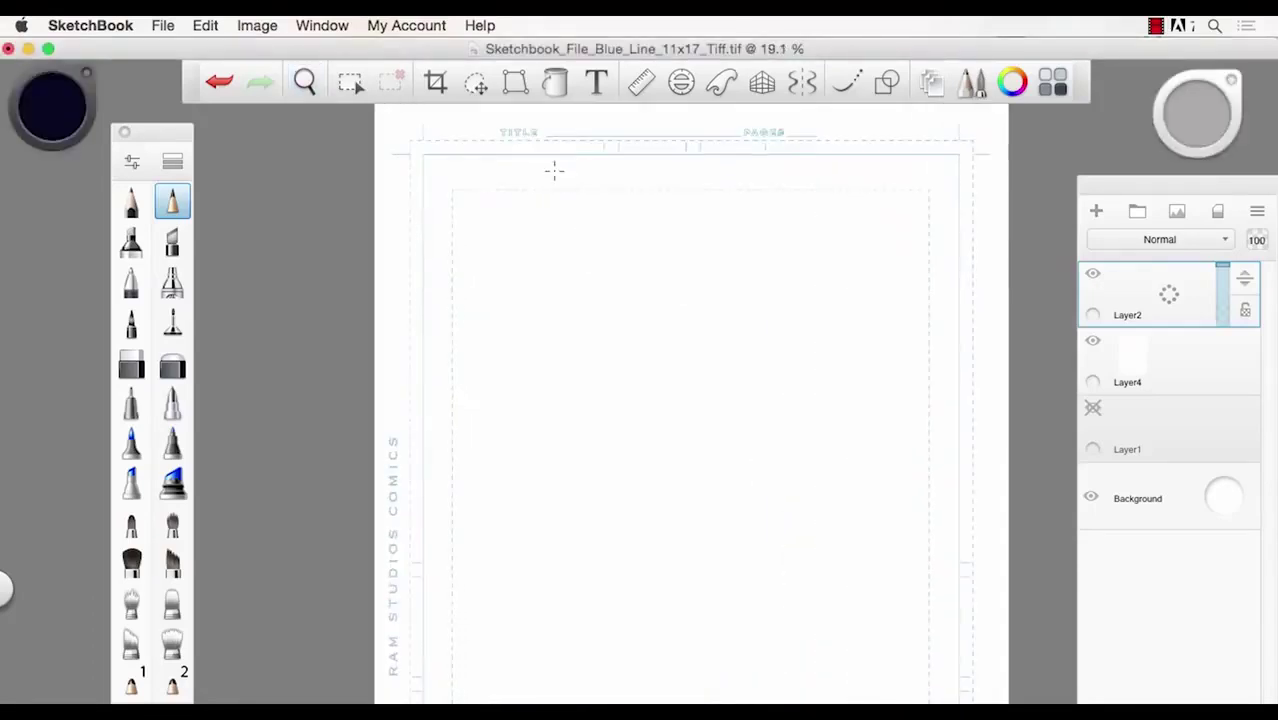
pyautogui.click(131, 202)
pyautogui.moveTo(566, 294)
pyautogui.mouseDown()
pyautogui.moveTo(625, 411)
pyautogui.moveTo(605, 462)
pyautogui.moveTo(460, 371)
pyautogui.mouseUp()
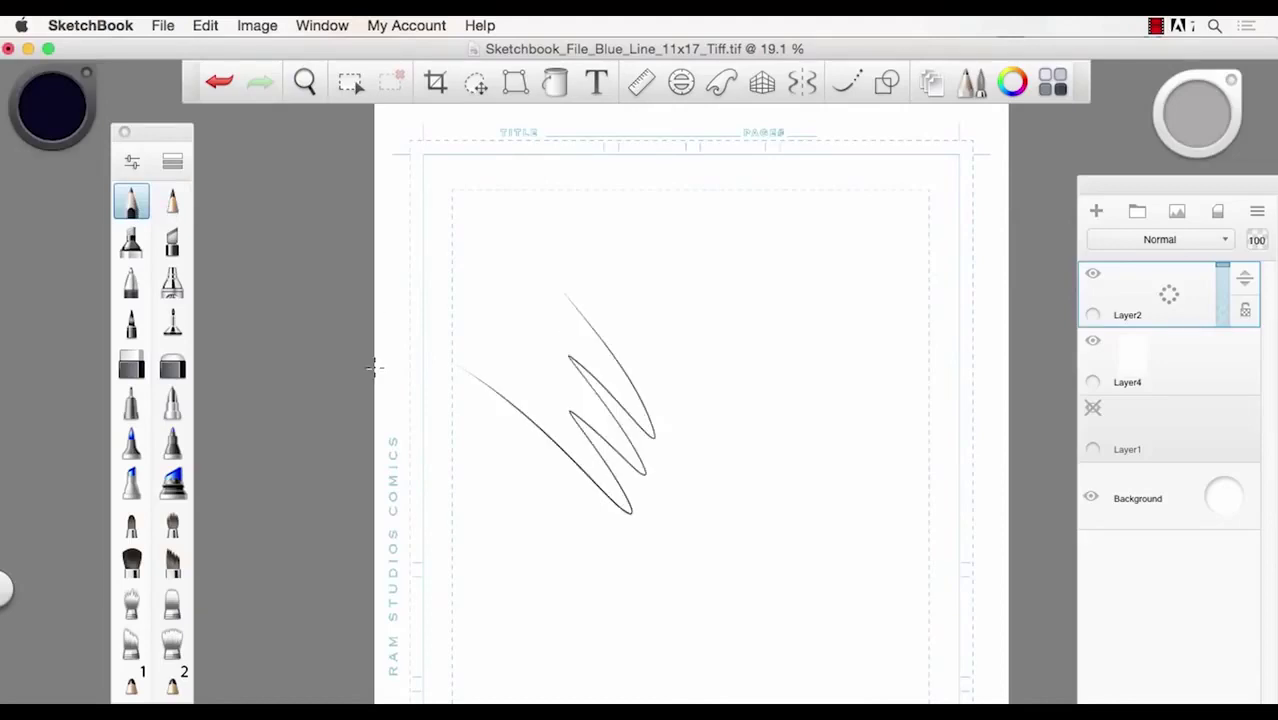
pyautogui.press('super+z')
# - Sketch a rough figure's oval head, neck and shoulders near the page's upper-left corner
pyautogui.press('space')
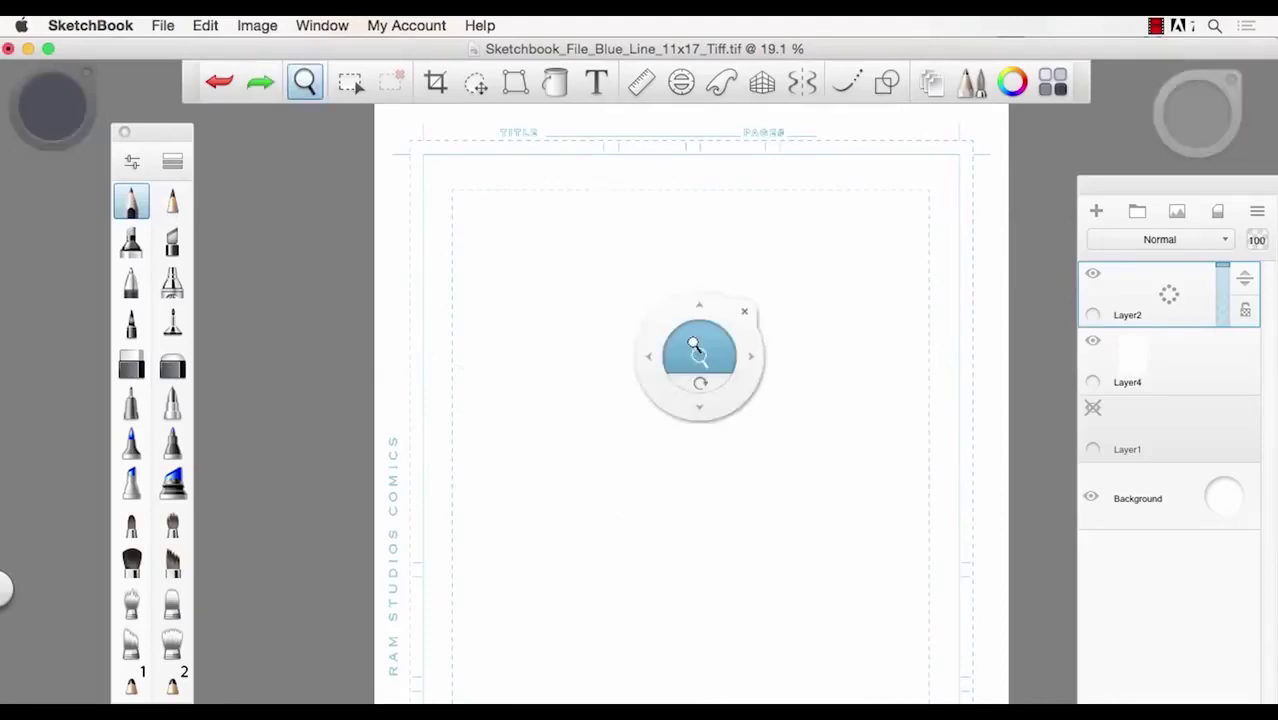
pyautogui.moveTo(695, 349); pyautogui.dragTo(646, 385)
pyautogui.press('space')
pyautogui.moveTo(671, 485); pyautogui.dragTo(625, 388)
pyautogui.press('space')
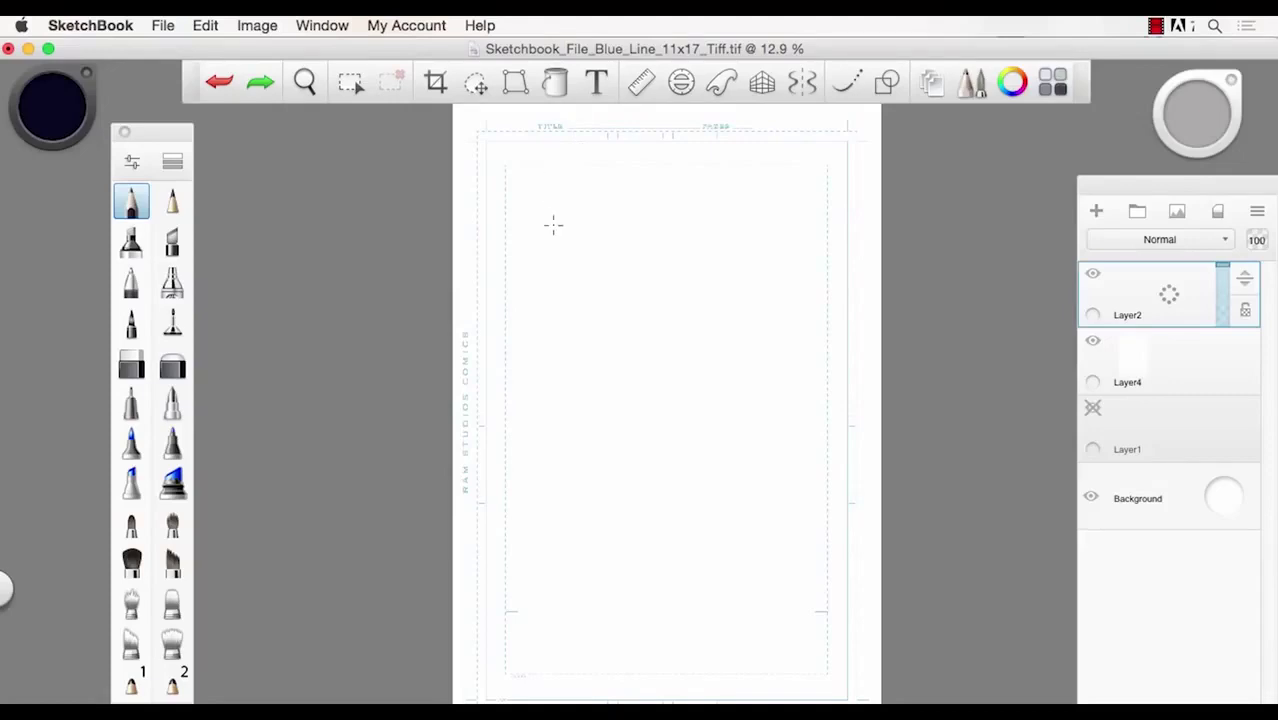
pyautogui.moveTo(568, 203)
pyautogui.mouseDown()
pyautogui.moveTo(550, 238)
pyautogui.moveTo(569, 250)
pyautogui.moveTo(581, 240)
pyautogui.moveTo(550, 254)
pyautogui.moveTo(552, 243)
pyautogui.moveTo(548, 257)
pyautogui.moveTo(591, 253)
pyautogui.moveTo(621, 244)
pyautogui.mouseUp()
pyautogui.moveTo(548, 262); pyautogui.dragTo(538, 305)
pyautogui.moveTo(546, 215); pyautogui.dragTo(579, 232)
# - Draw a rough full-width rectangular panel border around the figure across the top of the page
pyautogui.moveTo(490, 150); pyautogui.dragTo(491, 422)
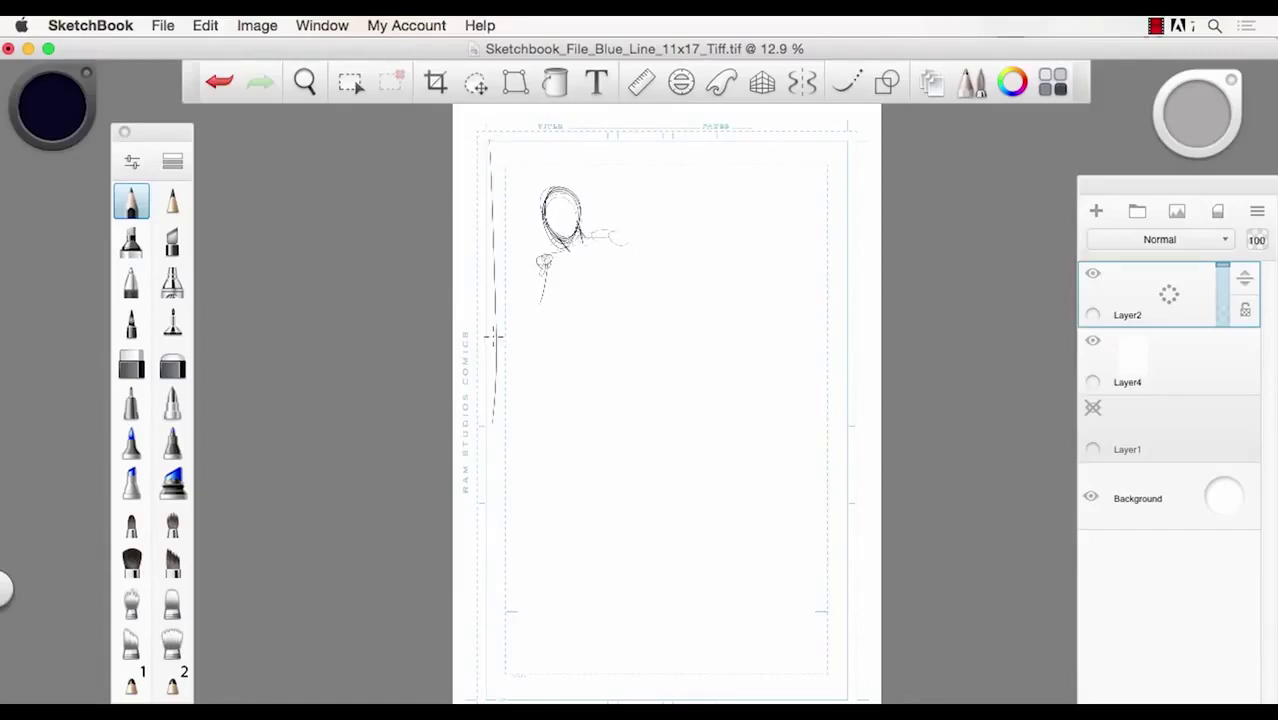
pyautogui.moveTo(490, 143)
pyautogui.mouseDown()
pyautogui.moveTo(852, 146)
pyautogui.moveTo(851, 362)
pyautogui.moveTo(487, 374)
pyautogui.moveTo(830, 356)
pyautogui.mouseUp()
pyautogui.moveTo(852, 355)
pyautogui.mouseDown()
pyautogui.moveTo(496, 363)
pyautogui.moveTo(492, 143)
pyautogui.moveTo(762, 136)
pyautogui.moveTo(850, 163)
pyautogui.moveTo(856, 358)
pyautogui.mouseUp()
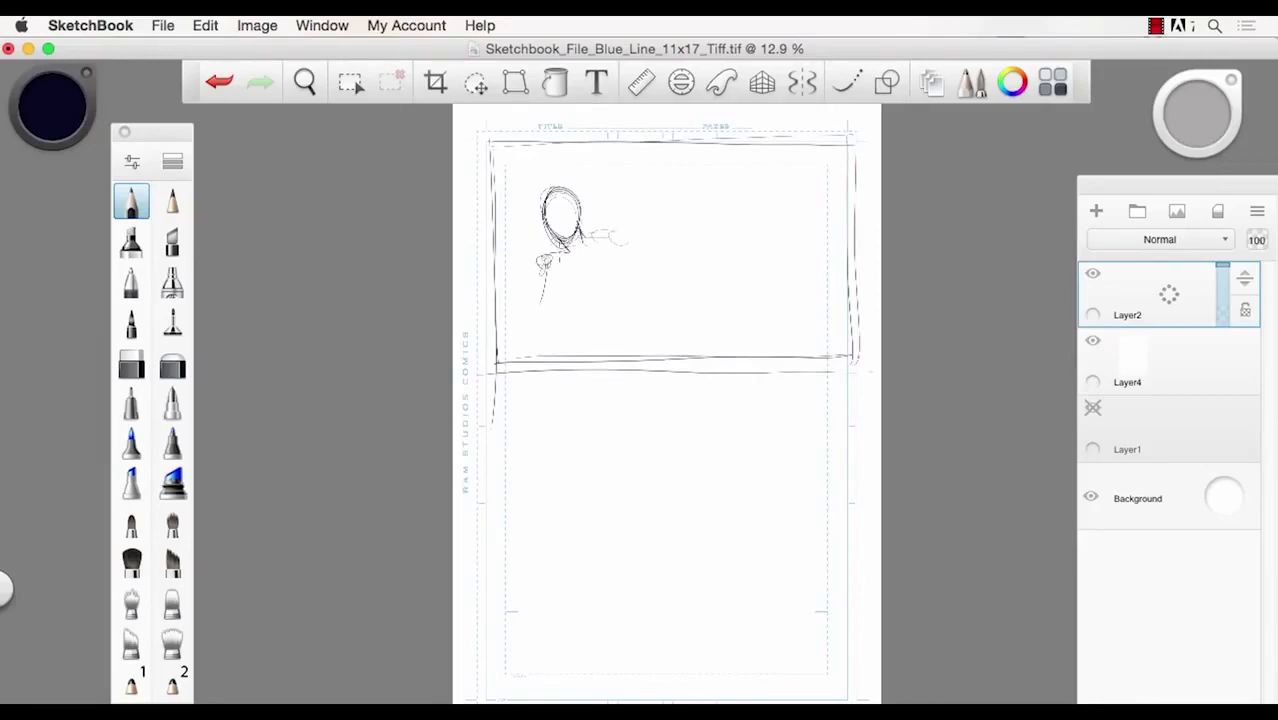
# - Rough in the left figure's far shoulder, and sketch a second figure's head, shoulders, torso and arm on the panel's right side
pyautogui.moveTo(559, 251)
pyautogui.mouseDown()
pyautogui.moveTo(539, 263)
pyautogui.moveTo(612, 236)
pyautogui.mouseUp()
pyautogui.moveTo(707, 253)
pyautogui.mouseDown()
pyautogui.moveTo(718, 215)
pyautogui.moveTo(692, 228)
pyautogui.moveTo(748, 244)
pyautogui.moveTo(711, 288)
pyautogui.mouseUp()
pyautogui.moveTo(775, 279)
pyautogui.mouseDown()
pyautogui.moveTo(750, 262)
pyautogui.moveTo(767, 343)
pyautogui.moveTo(744, 316)
pyautogui.moveTo(740, 293)
pyautogui.moveTo(786, 342)
pyautogui.mouseUp()
pyautogui.moveTo(722, 318); pyautogui.dragTo(748, 350)
pyautogui.moveTo(700, 296)
pyautogui.mouseDown()
pyautogui.moveTo(712, 318)
pyautogui.moveTo(690, 334)
pyautogui.mouseUp()
pyautogui.moveTo(686, 330); pyautogui.dragTo(646, 320)
pyautogui.moveTo(823, 287); pyautogui.dragTo(829, 268)
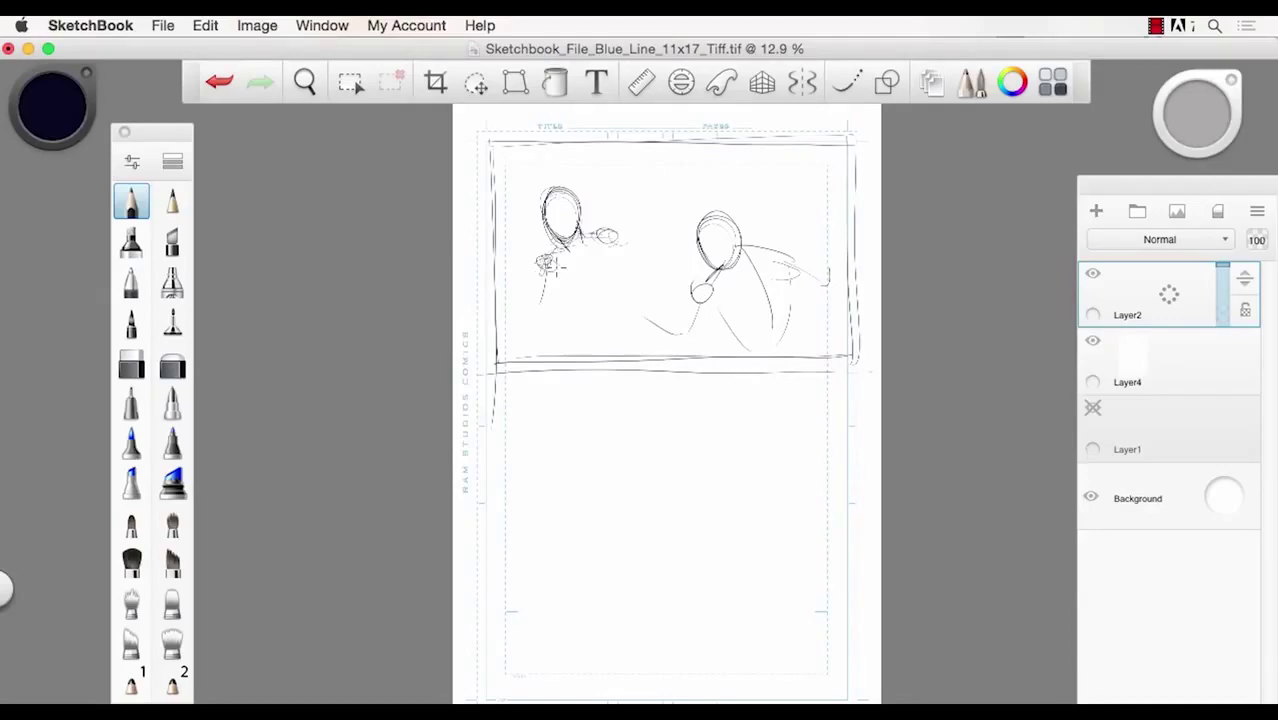
# - Add the left figure's torso lines, both arms and facial guidelines in the top panel
pyautogui.moveTo(568, 257)
pyautogui.mouseDown()
pyautogui.moveTo(584, 245)
pyautogui.moveTo(594, 324)
pyautogui.mouseUp()
pyautogui.moveTo(602, 232); pyautogui.dragTo(642, 266)
pyautogui.moveTo(522, 298)
pyautogui.mouseDown()
pyautogui.moveTo(536, 306)
pyautogui.moveTo(508, 298)
pyautogui.mouseUp()
pyautogui.moveTo(560, 206)
pyautogui.mouseDown()
pyautogui.moveTo(577, 238)
pyautogui.moveTo(551, 212)
pyautogui.moveTo(559, 225)
pyautogui.moveTo(614, 232)
pyautogui.mouseUp()
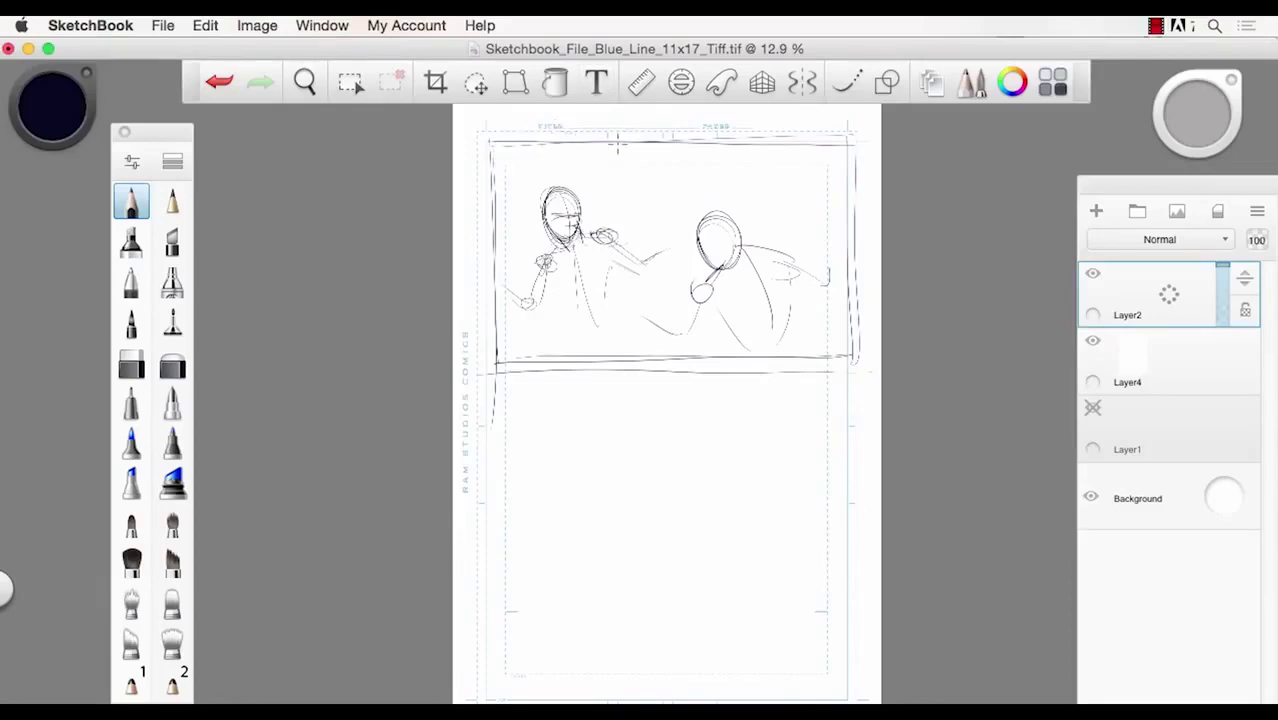
# - Sketch the top panel's background in perspective, with converging ceiling and floor lines and vertical wall edges
pyautogui.moveTo(606, 143)
pyautogui.mouseDown()
pyautogui.moveTo(674, 165)
pyautogui.moveTo(769, 156)
pyautogui.moveTo(703, 190)
pyautogui.moveTo(735, 157)
pyautogui.moveTo(761, 194)
pyautogui.mouseUp()
pyautogui.click(730, 173)
pyautogui.moveTo(690, 162); pyautogui.dragTo(688, 195)
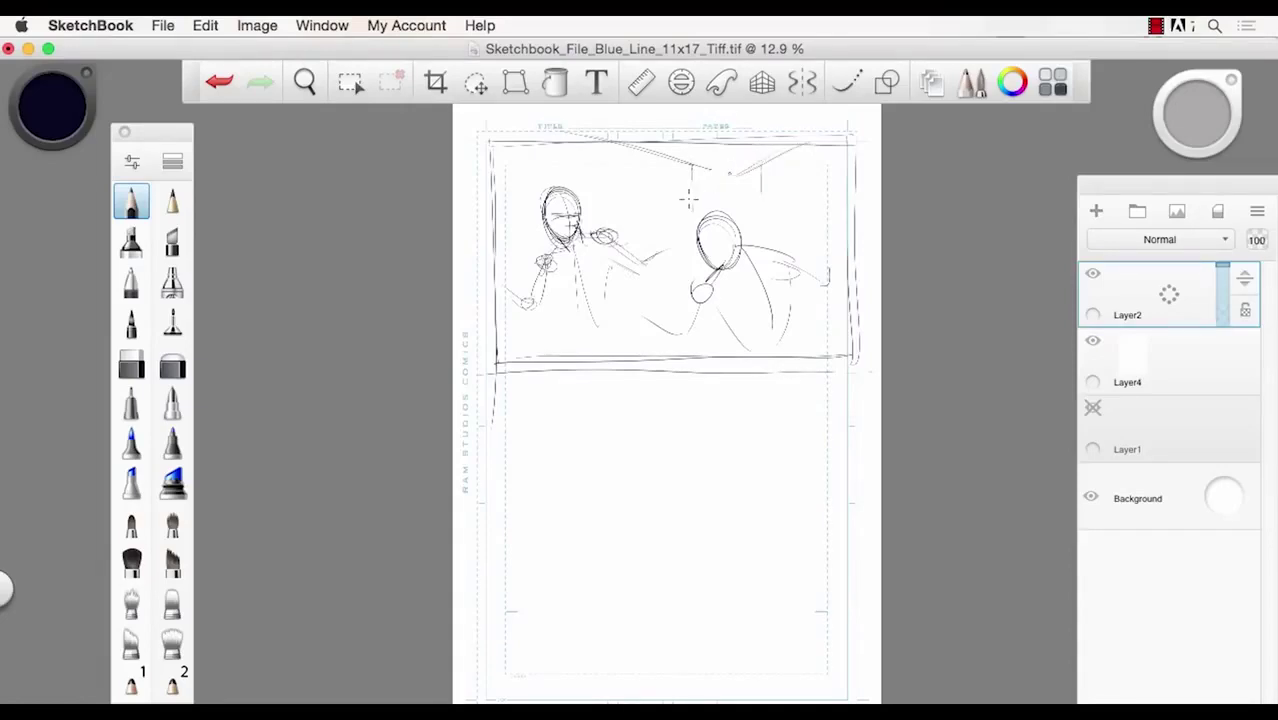
pyautogui.moveTo(632, 244); pyautogui.dragTo(694, 214)
pyautogui.moveTo(766, 160)
pyautogui.mouseDown()
pyautogui.moveTo(758, 208)
pyautogui.moveTo(852, 252)
pyautogui.mouseUp()
pyautogui.moveTo(770, 172); pyautogui.dragTo(770, 208)
pyautogui.moveTo(716, 150)
pyautogui.mouseDown()
pyautogui.moveTo(780, 190)
pyautogui.moveTo(774, 216)
pyautogui.mouseUp()
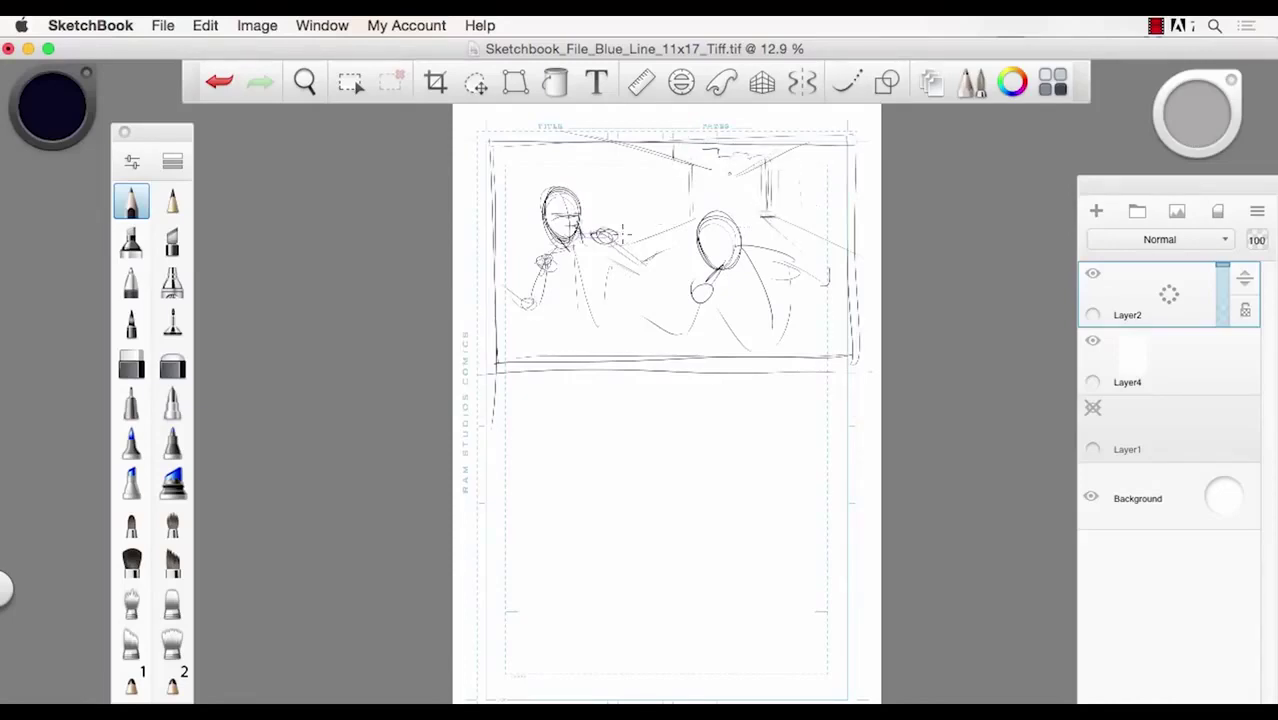
# - Strengthen the background pillar and add small distant figures behind the two main characters
pyautogui.moveTo(677, 216); pyautogui.dragTo(680, 188)
pyautogui.moveTo(685, 208); pyautogui.dragTo(680, 165)
pyautogui.moveTo(656, 205)
pyautogui.mouseDown()
pyautogui.moveTo(655, 226)
pyautogui.moveTo(726, 272)
pyautogui.mouseUp()
# - Build up the left figure's arms and hands and reinforce the right figure's front arm and torso
pyautogui.moveTo(540, 210)
pyautogui.mouseDown()
pyautogui.moveTo(550, 226)
pyautogui.moveTo(575, 206)
pyautogui.moveTo(584, 240)
pyautogui.moveTo(595, 238)
pyautogui.moveTo(530, 262)
pyautogui.moveTo(524, 304)
pyautogui.mouseUp()
pyautogui.moveTo(550, 276)
pyautogui.mouseDown()
pyautogui.moveTo(533, 317)
pyautogui.moveTo(520, 310)
pyautogui.moveTo(558, 328)
pyautogui.moveTo(518, 330)
pyautogui.mouseUp()
pyautogui.moveTo(605, 250)
pyautogui.mouseDown()
pyautogui.moveTo(646, 286)
pyautogui.moveTo(680, 262)
pyautogui.moveTo(660, 276)
pyautogui.moveTo(712, 308)
pyautogui.moveTo(640, 330)
pyautogui.mouseUp()
pyautogui.moveTo(716, 296); pyautogui.dragTo(746, 334)
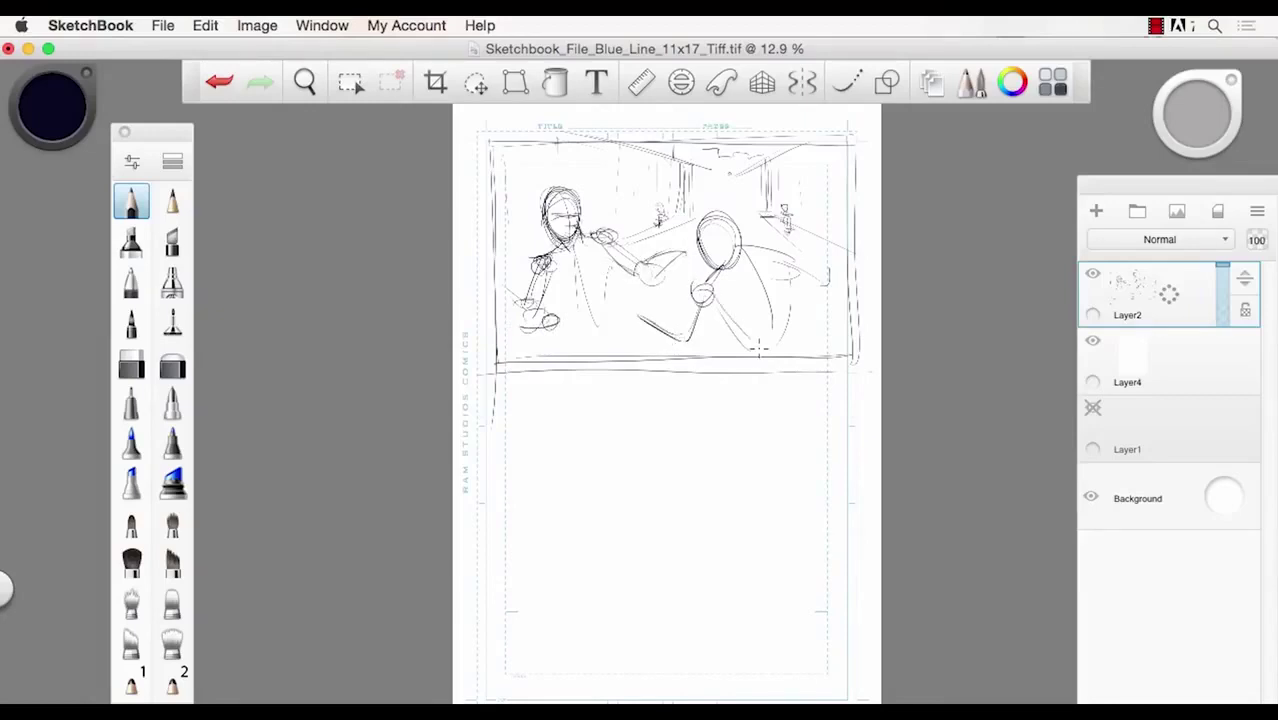
# - Define the right figure's back, rear shoulder and bent rear arm with darker strokes
pyautogui.moveTo(786, 290); pyautogui.dragTo(784, 344)
pyautogui.moveTo(776, 254); pyautogui.dragTo(790, 294)
pyautogui.moveTo(792, 268); pyautogui.dragTo(830, 294)
pyautogui.moveTo(816, 272)
pyautogui.mouseDown()
pyautogui.moveTo(838, 298)
pyautogui.moveTo(818, 320)
pyautogui.mouseUp()
pyautogui.moveTo(816, 314); pyautogui.dragTo(800, 330)
# - Letter "EST." in the top panel's upper-left corner, and retrace the panel border with its left edge extended downward
pyautogui.moveTo(506, 156); pyautogui.dragTo(516, 149)
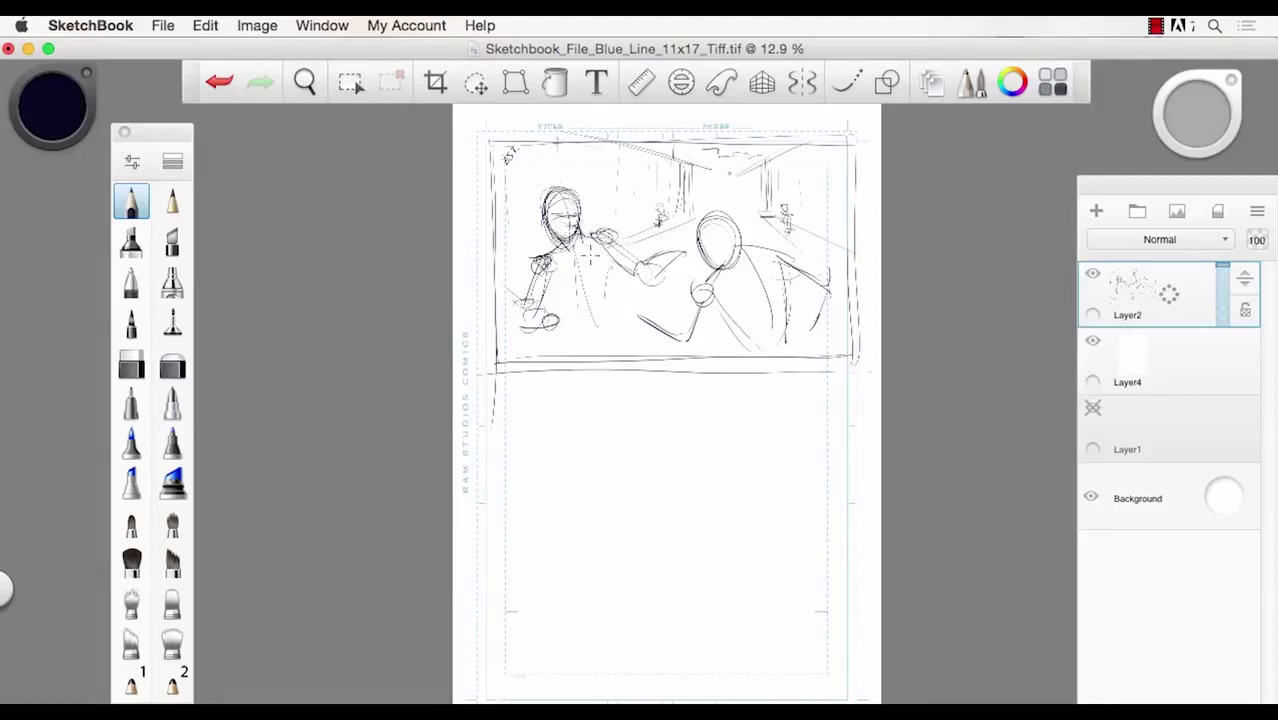
pyautogui.moveTo(492, 158); pyautogui.dragTo(485, 147)
pyautogui.moveTo(497, 438); pyautogui.dragTo(499, 508)
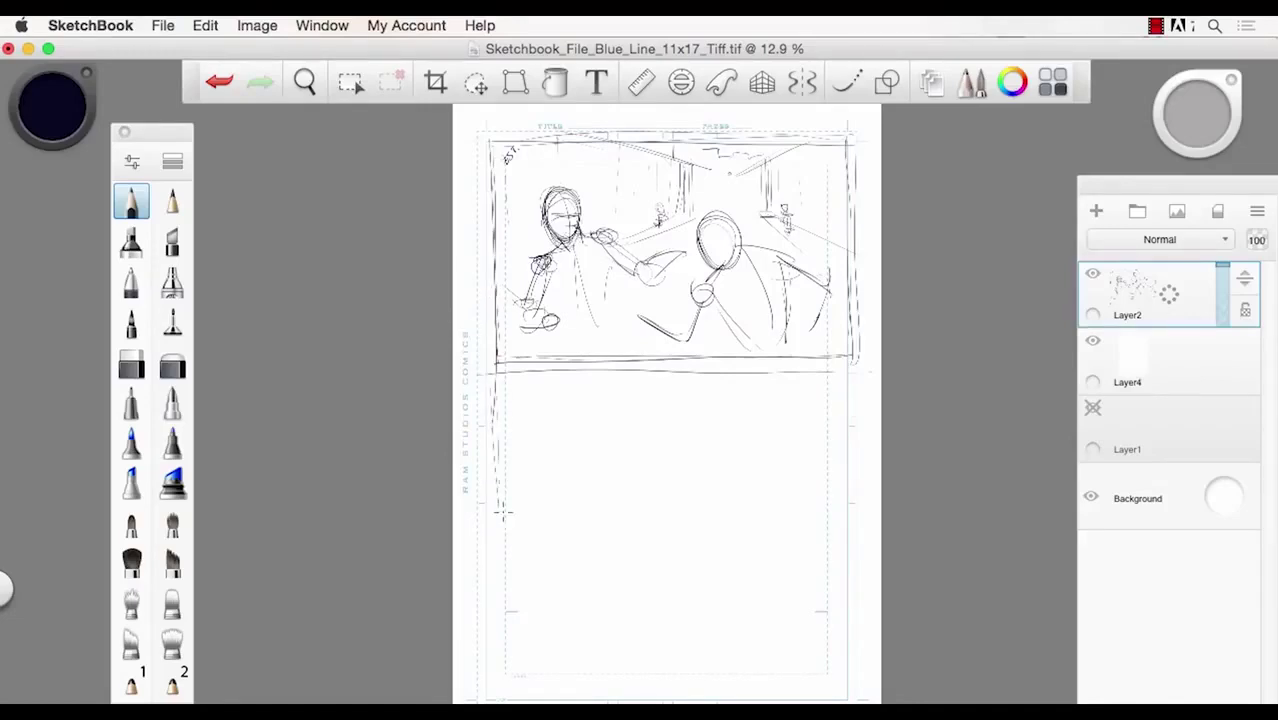
pyautogui.moveTo(490, 371); pyautogui.dragTo(680, 368)
pyautogui.moveTo(508, 522)
pyautogui.mouseDown()
pyautogui.moveTo(722, 366)
pyautogui.moveTo(850, 400)
pyautogui.moveTo(699, 590)
pyautogui.moveTo(505, 553)
pyautogui.mouseUp()
pyautogui.moveTo(828, 522)
pyautogui.mouseDown()
pyautogui.moveTo(654, 674)
pyautogui.moveTo(868, 678)
pyautogui.moveTo(818, 490)
pyautogui.mouseUp()
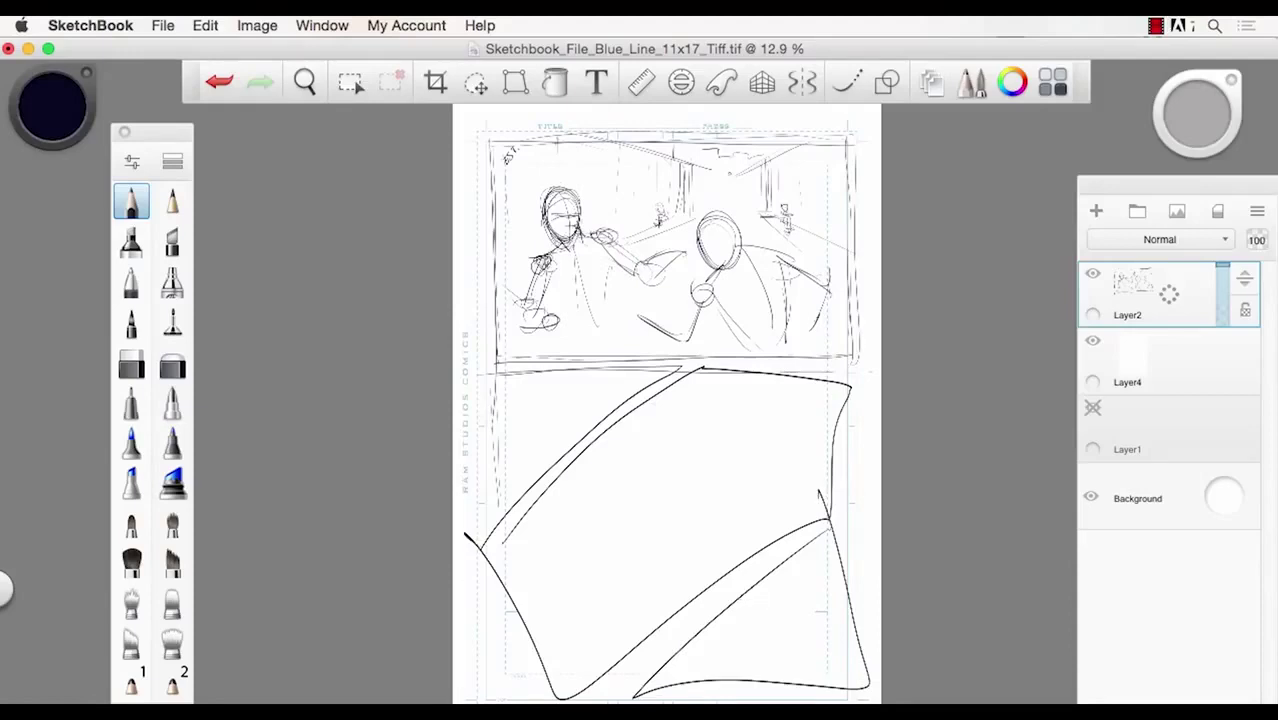
pyautogui.moveTo(493, 374); pyautogui.dragTo(489, 510)
pyautogui.moveTo(494, 372)
pyautogui.mouseDown()
pyautogui.moveTo(674, 363)
pyautogui.moveTo(684, 375)
pyautogui.moveTo(694, 463)
pyautogui.moveTo(495, 505)
pyautogui.mouseUp()
pyautogui.moveTo(828, 510)
pyautogui.mouseDown()
pyautogui.moveTo(659, 578)
pyautogui.moveTo(662, 673)
pyautogui.mouseUp()
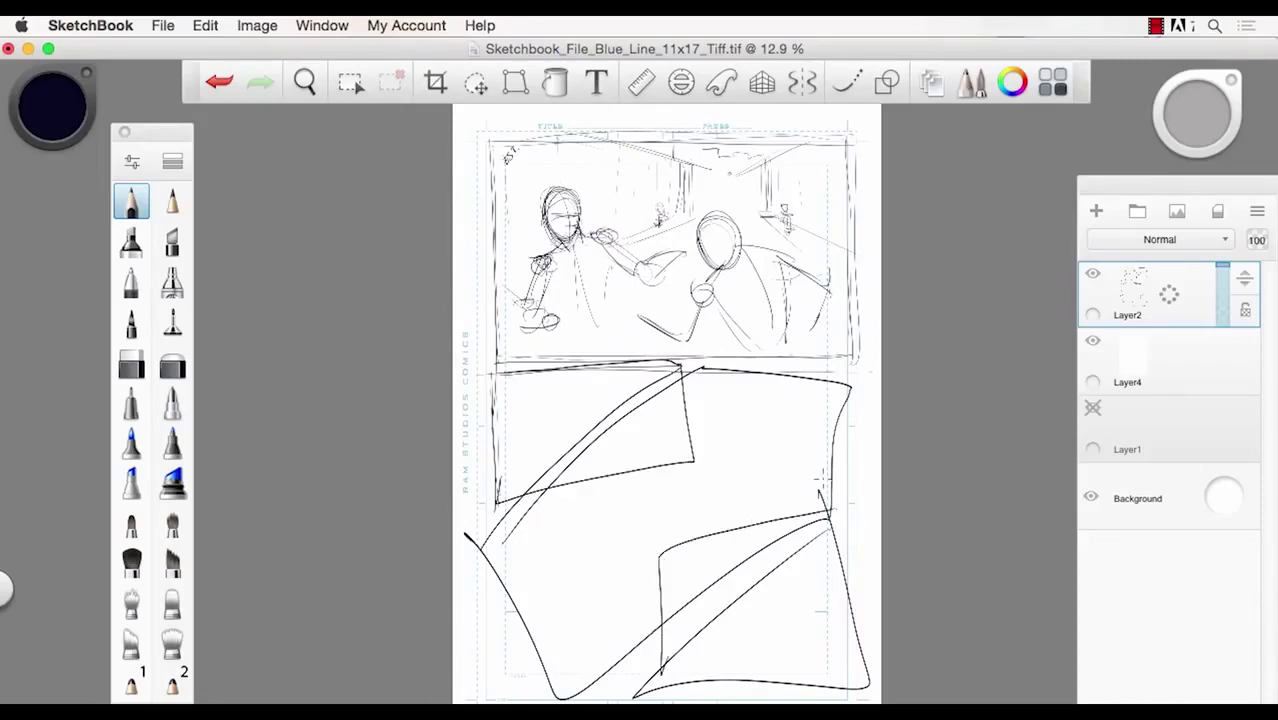
pyautogui.moveTo(823, 488); pyautogui.dragTo(855, 598)
pyautogui.hotkey('ctrl', 'z')
pyautogui.hotkey('ctrl', 'z')
pyautogui.hotkey('ctrl', 'z')
pyautogui.hotkey('ctrl', 'z')
pyautogui.hotkey('ctrl', 'z')
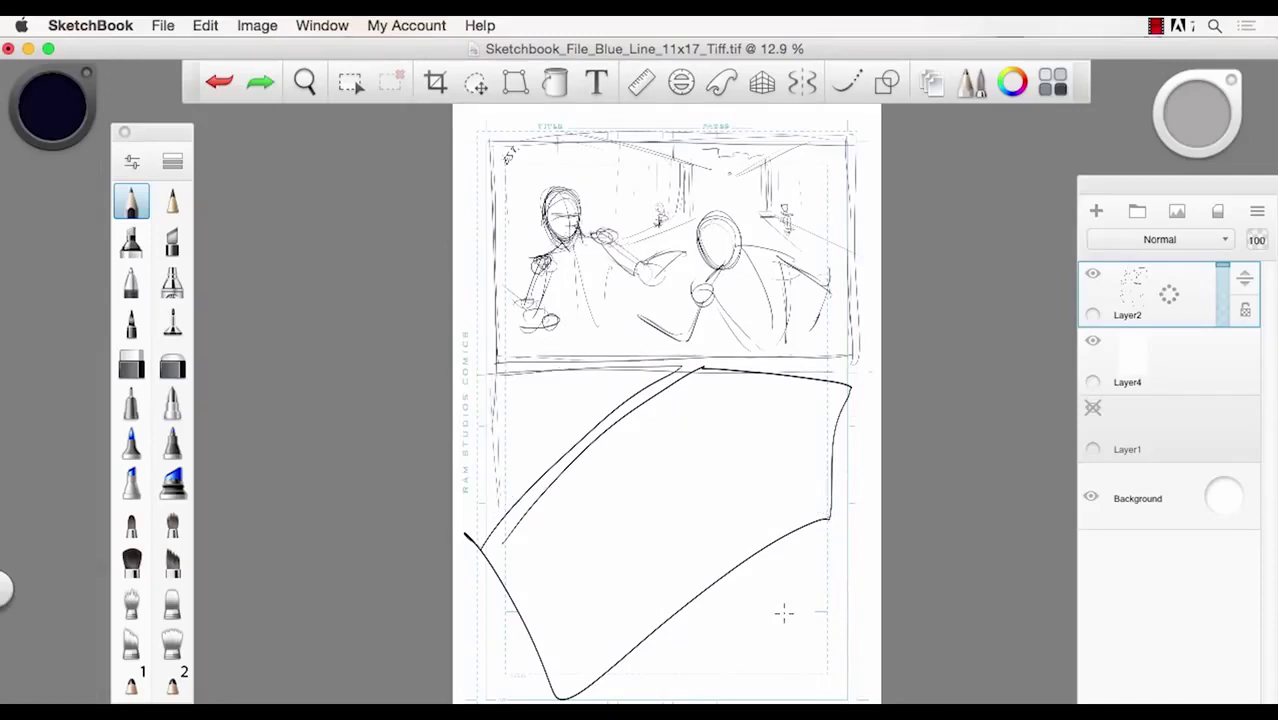
pyautogui.hotkey('ctrl', 'z')
pyautogui.hotkey('ctrl', 'z')
pyautogui.hotkey('ctrl', 'z')
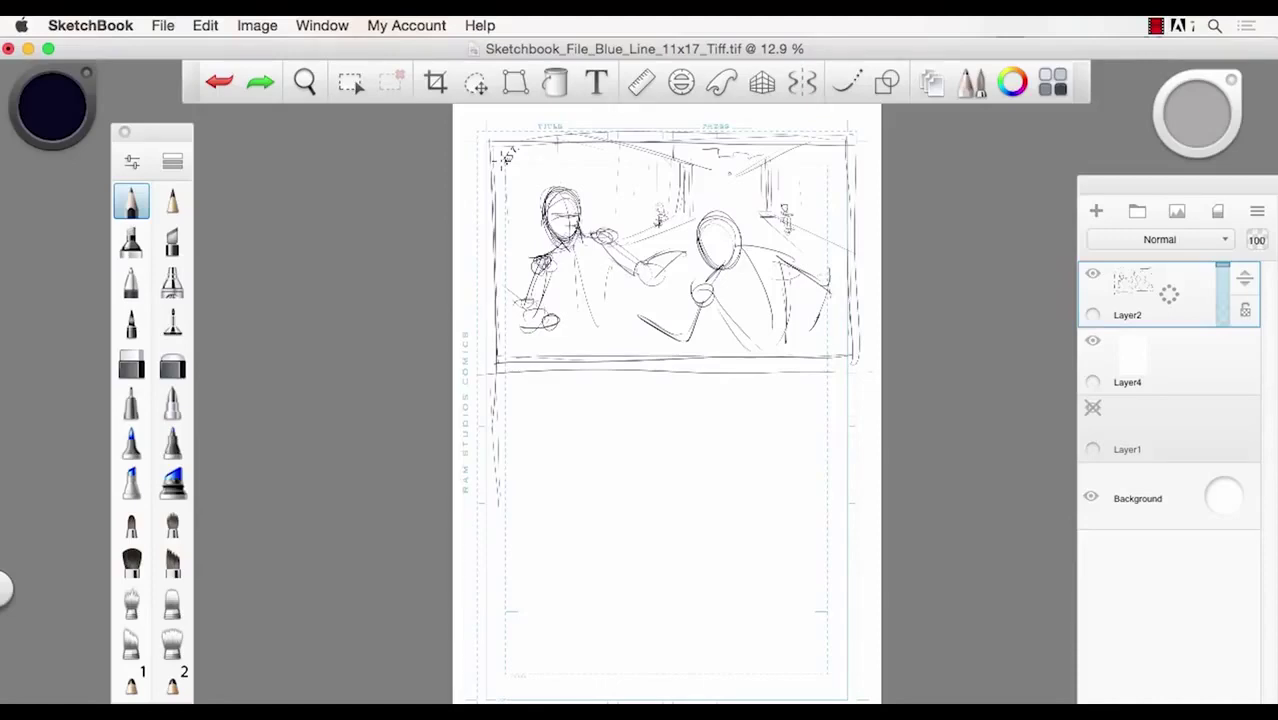
# - Sketch a tall narrow panel under the left part of the top panel, reaching the bottom of the page
pyautogui.moveTo(494, 376)
pyautogui.mouseDown()
pyautogui.moveTo(494, 408)
pyautogui.moveTo(607, 372)
pyautogui.moveTo(610, 680)
pyautogui.mouseUp()
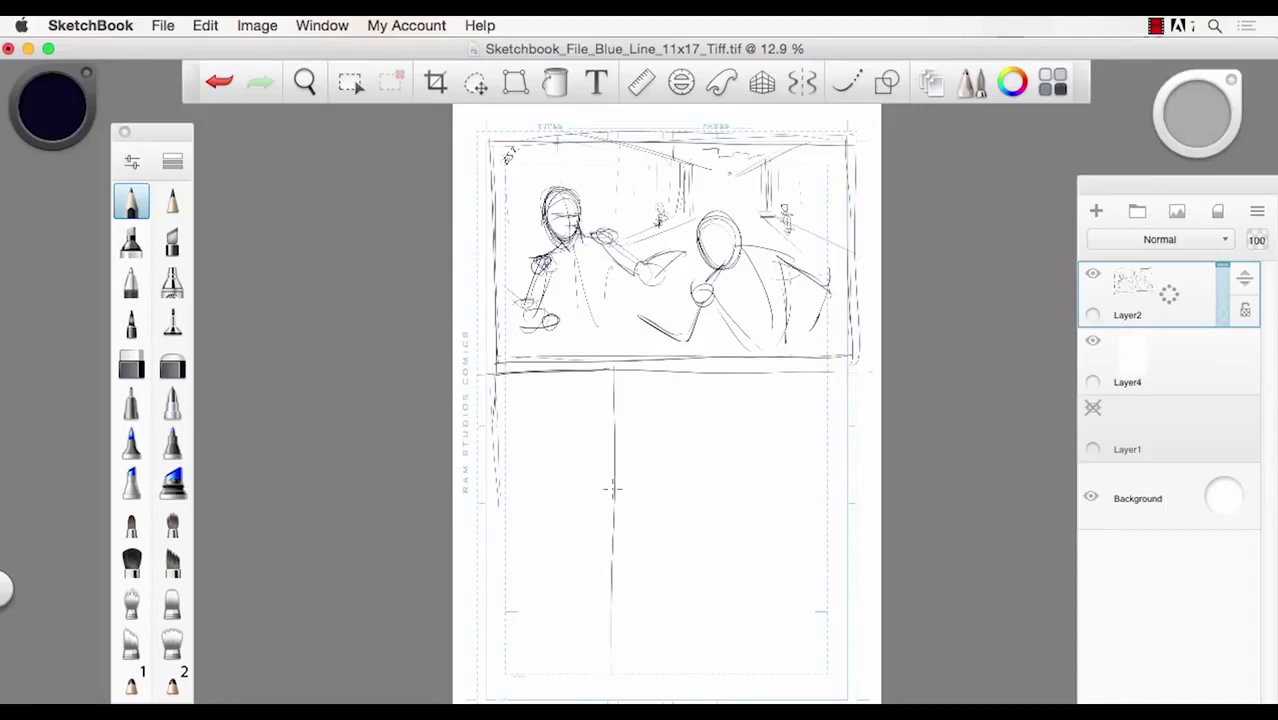
pyautogui.moveTo(623, 424)
pyautogui.mouseDown()
pyautogui.moveTo(635, 680)
pyautogui.moveTo(502, 673)
pyautogui.mouseUp()
pyautogui.moveTo(495, 418); pyautogui.dragTo(518, 656)
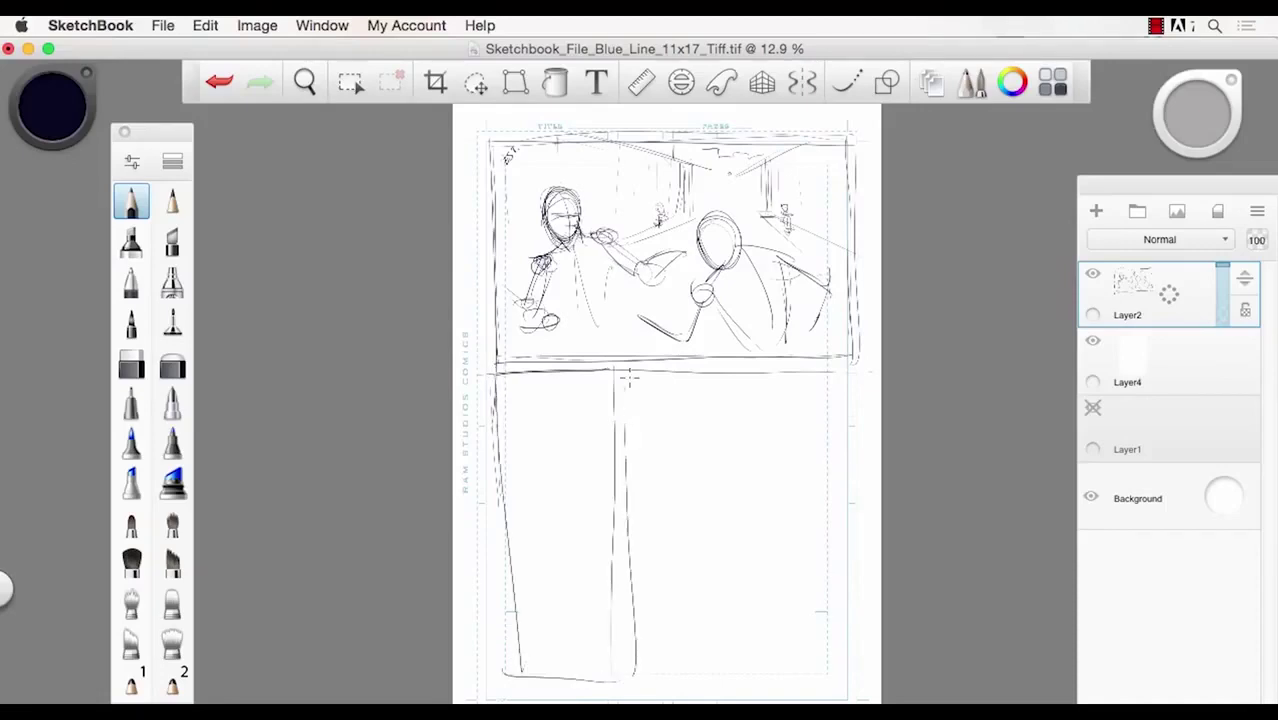
# - Draw two more tall panels beside the first one, separated by narrow gutters, to fill the page's lower half
pyautogui.moveTo(629, 372)
pyautogui.mouseDown()
pyautogui.moveTo(642, 688)
pyautogui.moveTo(672, 376)
pyautogui.moveTo(734, 379)
pyautogui.moveTo(739, 663)
pyautogui.moveTo(632, 675)
pyautogui.mouseUp()
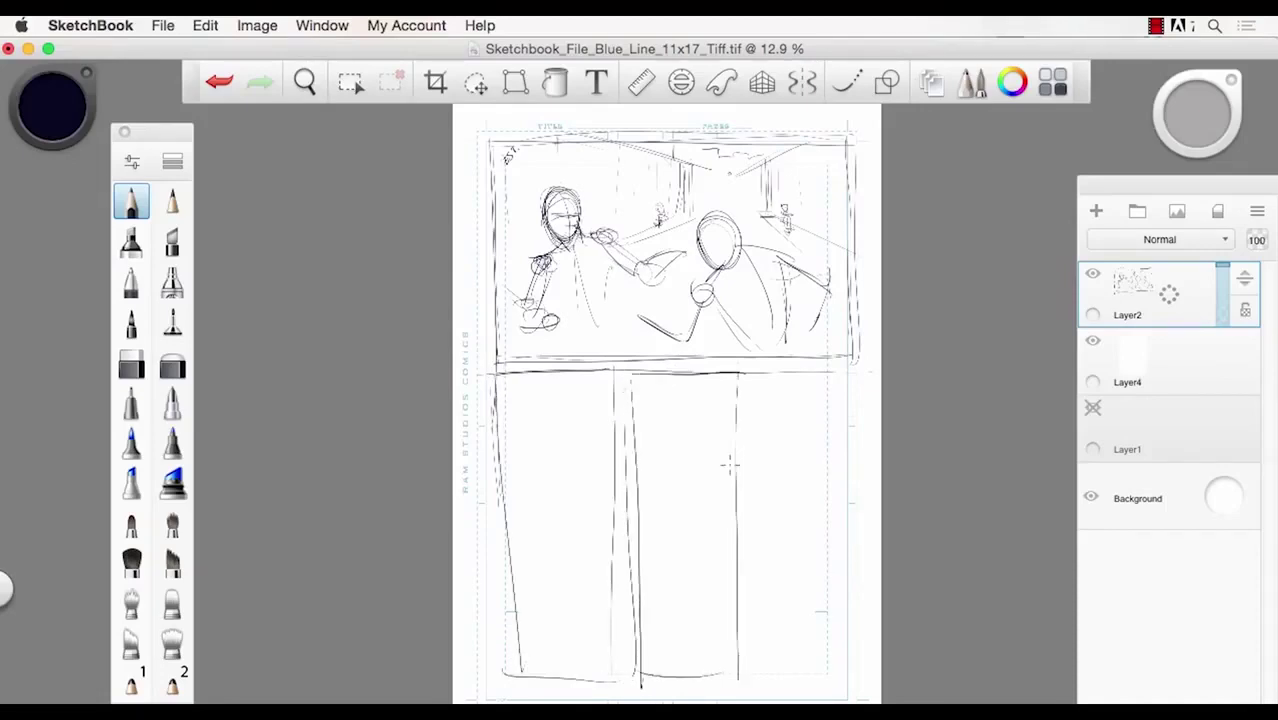
pyautogui.moveTo(750, 372)
pyautogui.mouseDown()
pyautogui.moveTo(753, 665)
pyautogui.moveTo(742, 390)
pyautogui.moveTo(858, 367)
pyautogui.moveTo(859, 578)
pyautogui.moveTo(850, 671)
pyautogui.moveTo(828, 691)
pyautogui.moveTo(746, 609)
pyautogui.moveTo(745, 676)
pyautogui.mouseUp()
pyautogui.moveTo(631, 383)
pyautogui.mouseDown()
pyautogui.moveTo(638, 668)
pyautogui.moveTo(617, 696)
pyautogui.mouseUp()
pyautogui.moveTo(499, 376); pyautogui.dragTo(510, 682)
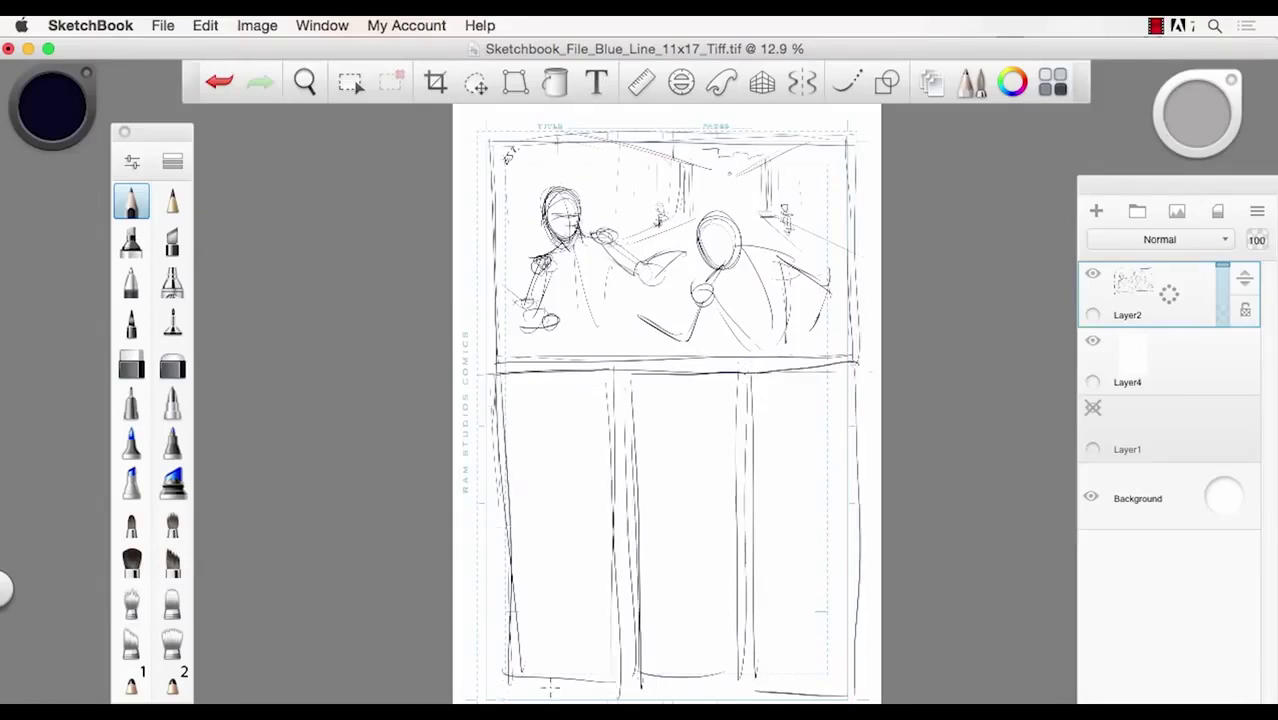
# - Retrace the sides, tops and bottoms of the three tall panels to firm up their borders
pyautogui.moveTo(632, 678)
pyautogui.mouseDown()
pyautogui.moveTo(520, 690)
pyautogui.moveTo(613, 382)
pyautogui.moveTo(610, 412)
pyautogui.moveTo(610, 385)
pyautogui.moveTo(614, 400)
pyautogui.mouseUp()
pyautogui.moveTo(500, 370); pyautogui.dragTo(502, 416)
pyautogui.moveTo(630, 370)
pyautogui.mouseDown()
pyautogui.moveTo(636, 682)
pyautogui.moveTo(745, 690)
pyautogui.moveTo(735, 385)
pyautogui.moveTo(746, 676)
pyautogui.mouseUp()
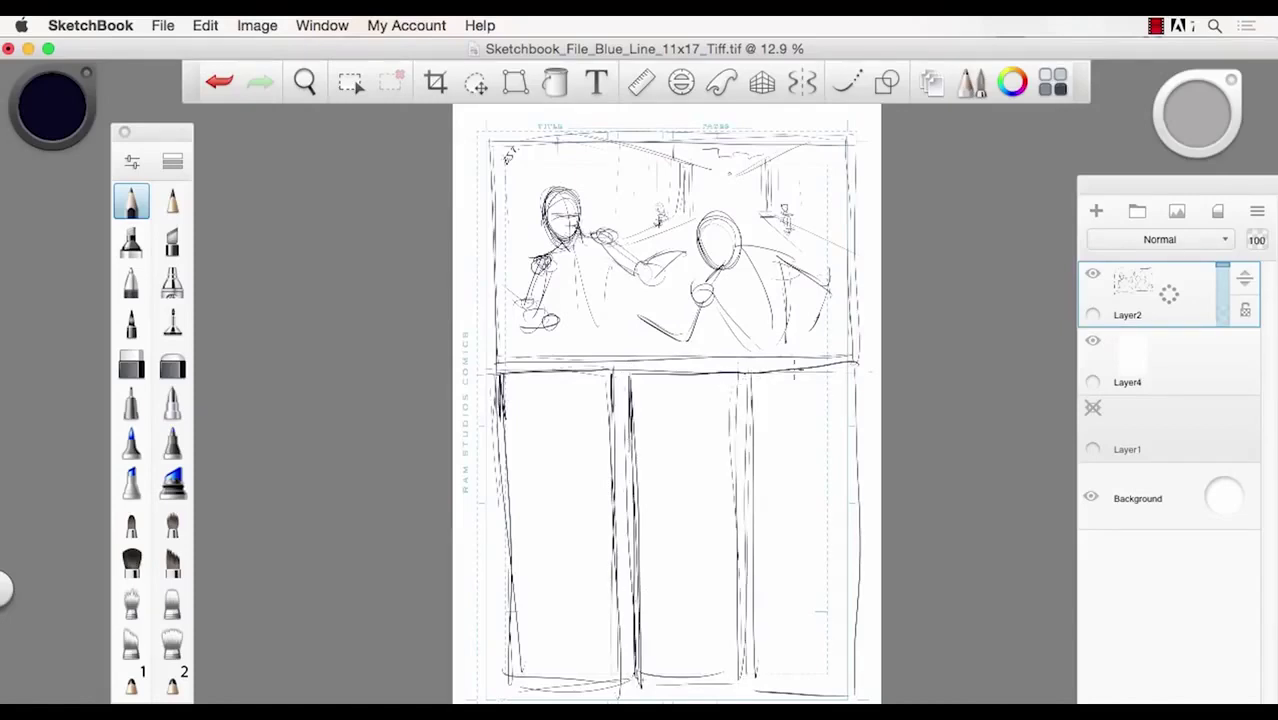
pyautogui.moveTo(760, 372); pyautogui.dragTo(858, 364)
pyautogui.moveTo(854, 372); pyautogui.dragTo(852, 692)
pyautogui.moveTo(852, 692); pyautogui.dragTo(756, 688)
pyautogui.moveTo(501, 414); pyautogui.dragTo(512, 684)
pyautogui.moveTo(610, 380); pyautogui.dragTo(619, 702)
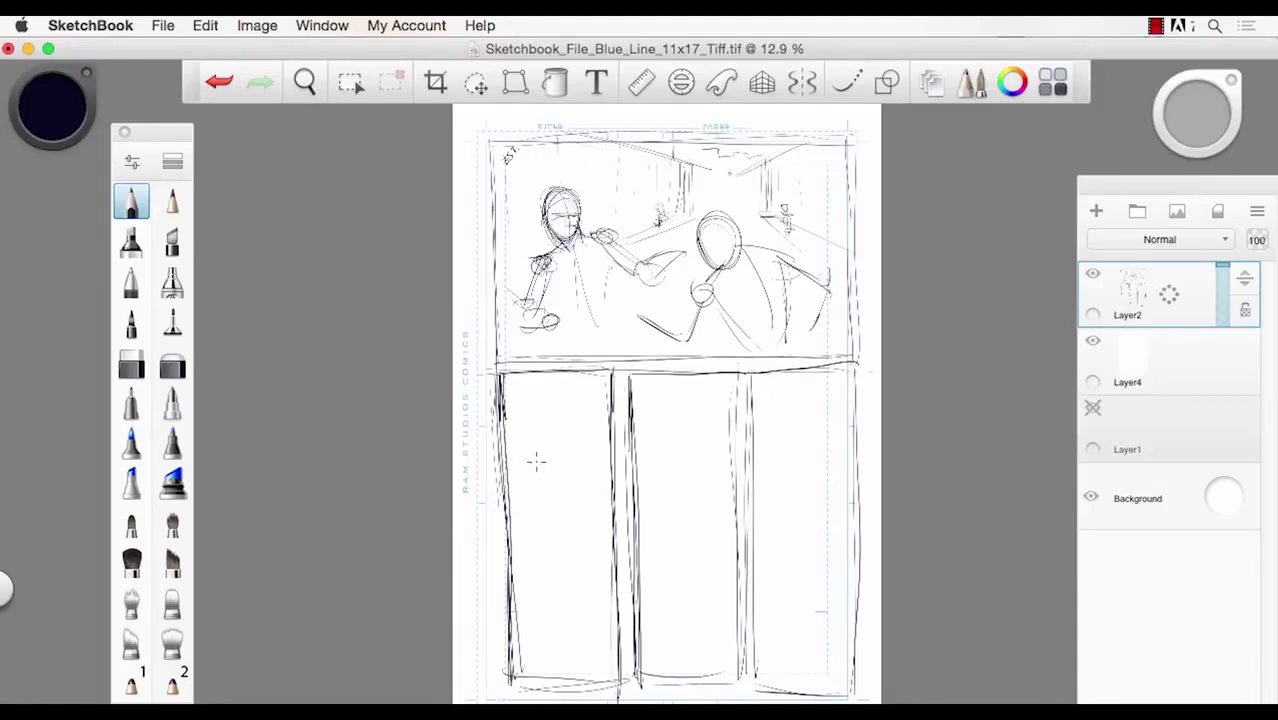
# - Sketch a small crouching figure in the left tall panel and begin a second figure's head and arms below it
pyautogui.scroll(2, 520, 503)
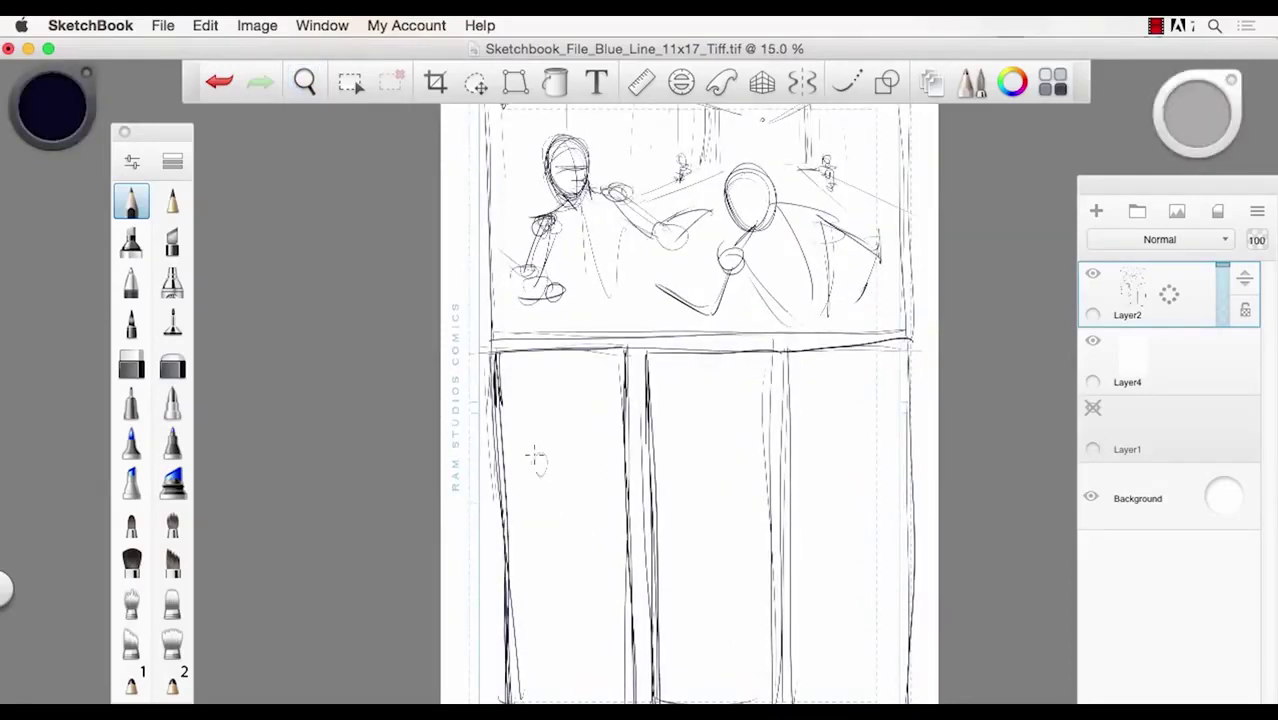
pyautogui.moveTo(536, 457)
pyautogui.mouseDown()
pyautogui.moveTo(562, 456)
pyautogui.moveTo(524, 478)
pyautogui.moveTo(582, 462)
pyautogui.moveTo(522, 492)
pyautogui.moveTo(524, 508)
pyautogui.mouseUp()
pyautogui.moveTo(566, 459)
pyautogui.mouseDown()
pyautogui.moveTo(586, 478)
pyautogui.moveTo(530, 484)
pyautogui.moveTo(536, 518)
pyautogui.moveTo(571, 479)
pyautogui.moveTo(580, 496)
pyautogui.moveTo(530, 506)
pyautogui.moveTo(570, 500)
pyautogui.mouseUp()
pyautogui.moveTo(543, 505); pyautogui.dragTo(546, 525)
pyautogui.moveTo(564, 490)
pyautogui.mouseDown()
pyautogui.moveTo(590, 552)
pyautogui.moveTo(613, 518)
pyautogui.moveTo(624, 534)
pyautogui.moveTo(594, 506)
pyautogui.moveTo(618, 538)
pyautogui.moveTo(573, 584)
pyautogui.moveTo(562, 570)
pyautogui.moveTo(560, 588)
pyautogui.moveTo(572, 586)
pyautogui.mouseUp()
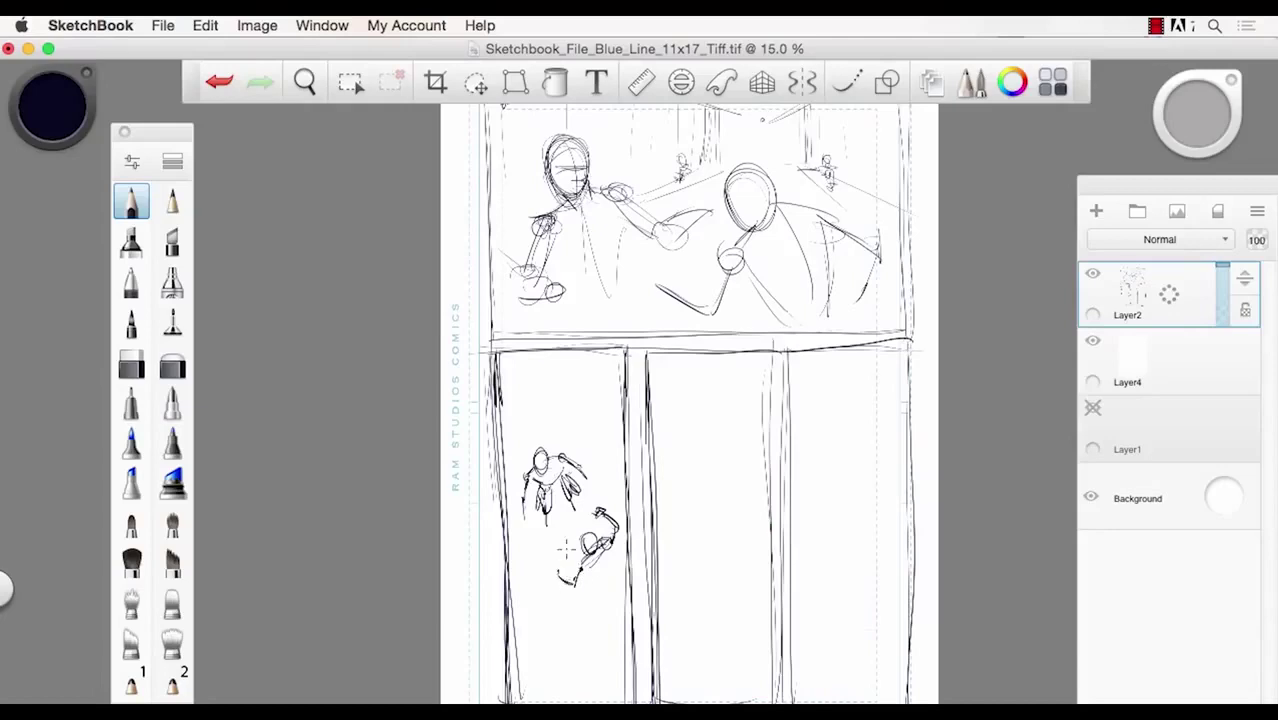
# - Complete the lower small figure with a torso, hips and legs, and strengthen its chest lines
pyautogui.moveTo(606, 536)
pyautogui.mouseDown()
pyautogui.moveTo(610, 572)
pyautogui.moveTo(580, 586)
pyautogui.moveTo(614, 586)
pyautogui.moveTo(584, 602)
pyautogui.moveTo(598, 590)
pyautogui.mouseUp()
pyautogui.moveTo(602, 584)
pyautogui.mouseDown()
pyautogui.moveTo(580, 620)
pyautogui.moveTo(616, 596)
pyautogui.mouseUp()
pyautogui.moveTo(594, 586); pyautogui.dragTo(580, 634)
pyautogui.moveTo(630, 586)
pyautogui.mouseDown()
pyautogui.moveTo(619, 619)
pyautogui.moveTo(584, 642)
pyautogui.mouseUp()
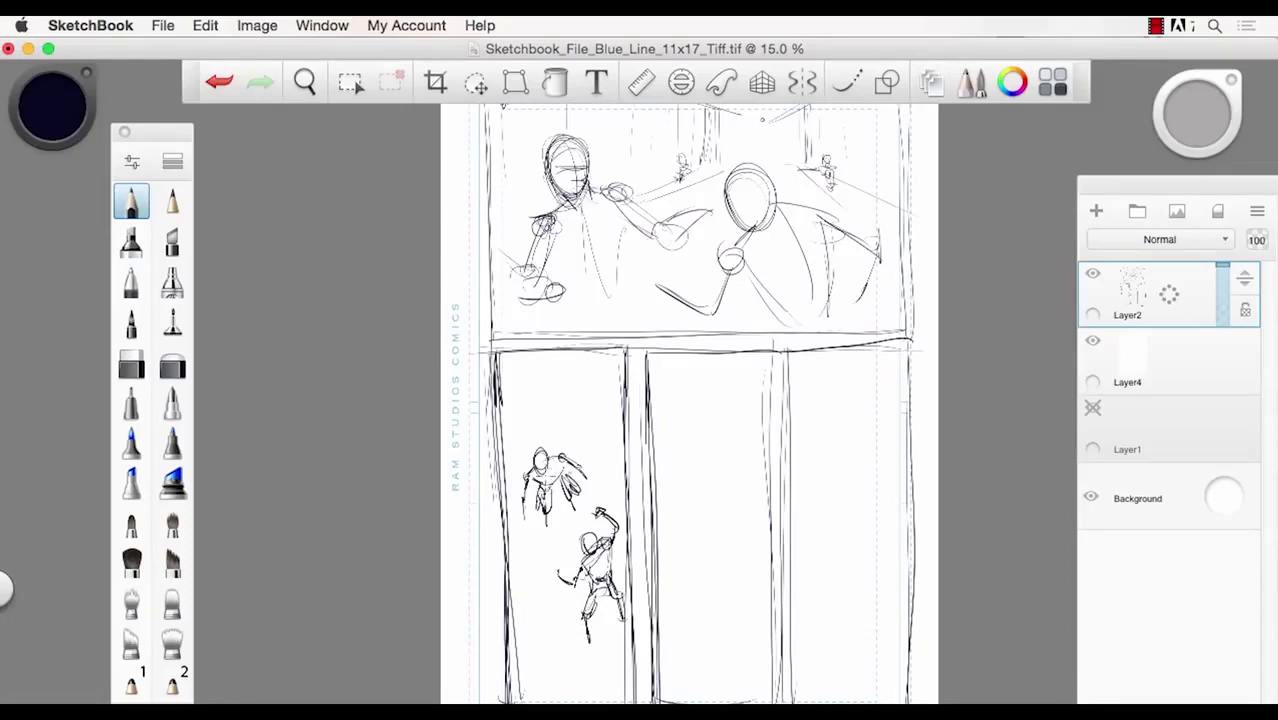
pyautogui.moveTo(612, 552); pyautogui.dragTo(584, 572)
pyautogui.moveTo(612, 554); pyautogui.dragTo(590, 574)
# - Sketch diagonal background lines and a loose curve across the top of the left tall panel
pyautogui.press('space')
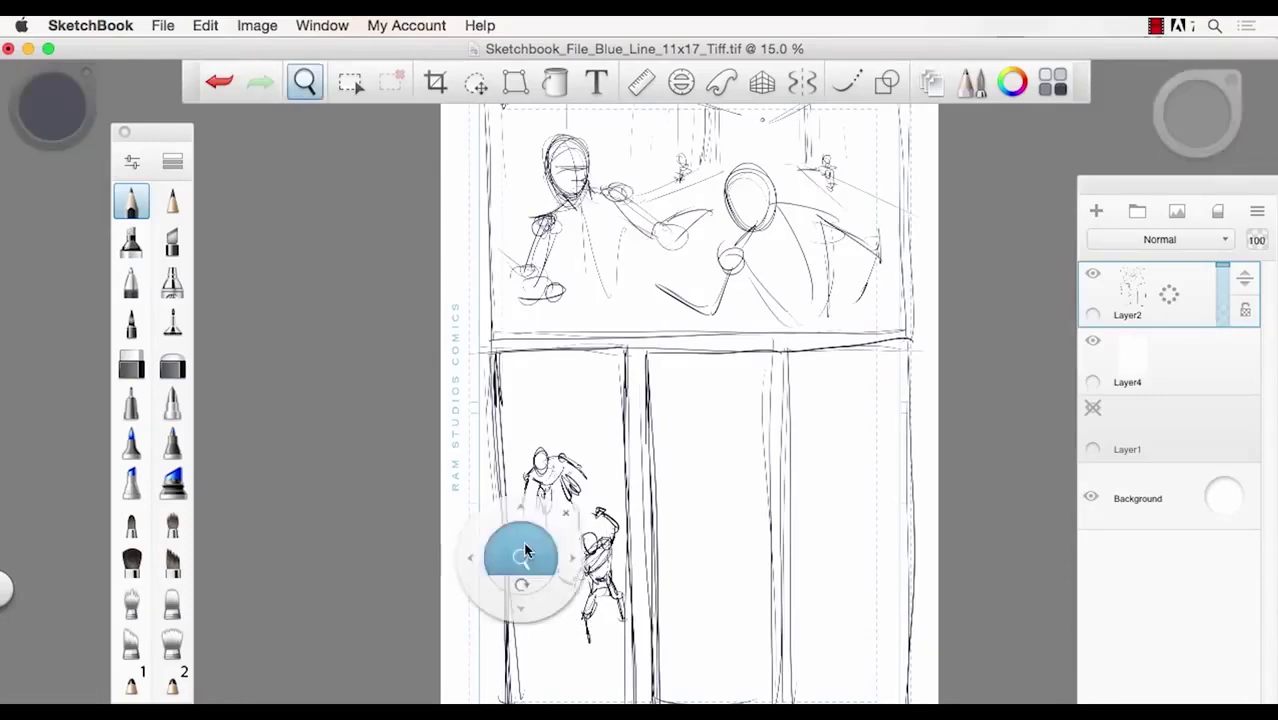
pyautogui.moveTo(523, 556); pyautogui.dragTo(577, 497)
pyautogui.press('space')
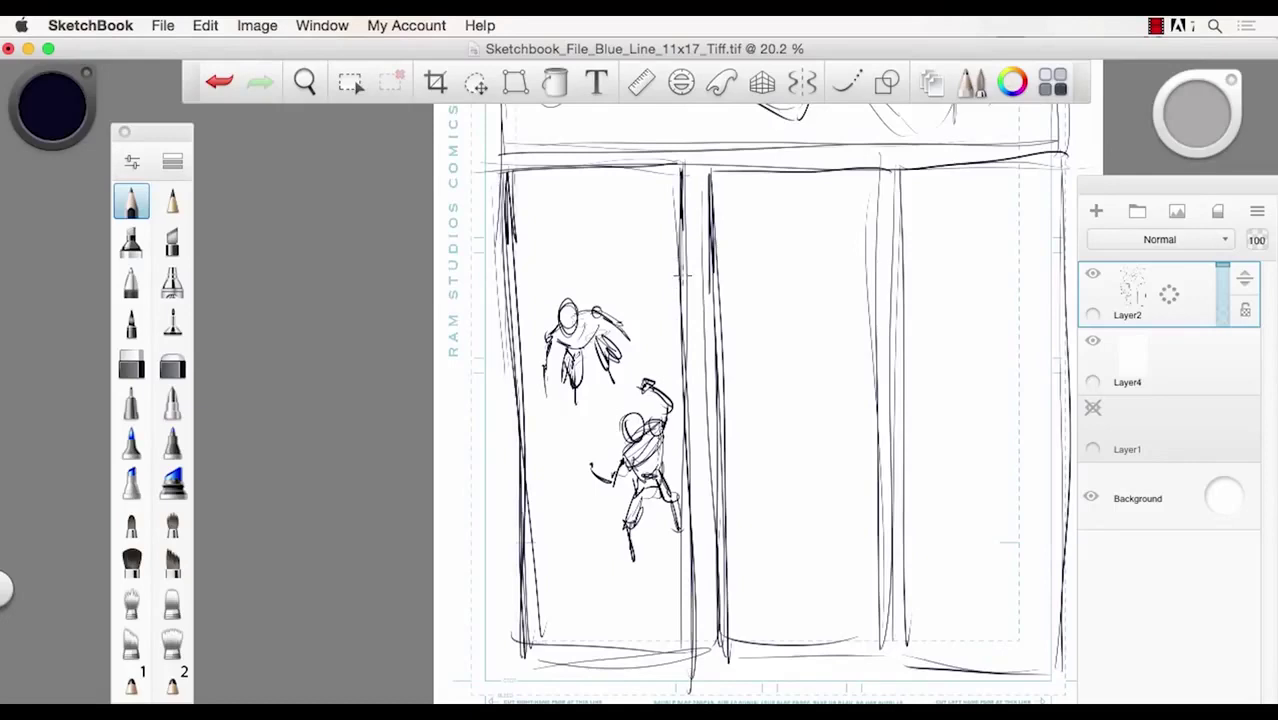
pyautogui.moveTo(684, 275)
pyautogui.mouseDown()
pyautogui.moveTo(612, 172)
pyautogui.moveTo(678, 250)
pyautogui.moveTo(608, 188)
pyautogui.moveTo(556, 205)
pyautogui.moveTo(527, 178)
pyautogui.mouseUp()
# - Sketch a small hatched box-like object behind the right figure's head in the top panel
pyautogui.press('space')
pyautogui.moveTo(641, 226); pyautogui.dragTo(492, 465)
pyautogui.moveTo(838, 226)
pyautogui.mouseDown()
pyautogui.moveTo(824, 232)
pyautogui.moveTo(830, 214)
pyautogui.moveTo(870, 226)
pyautogui.moveTo(846, 234)
pyautogui.moveTo(838, 204)
pyautogui.moveTo(814, 226)
pyautogui.moveTo(866, 240)
pyautogui.mouseUp()
pyautogui.press('space')
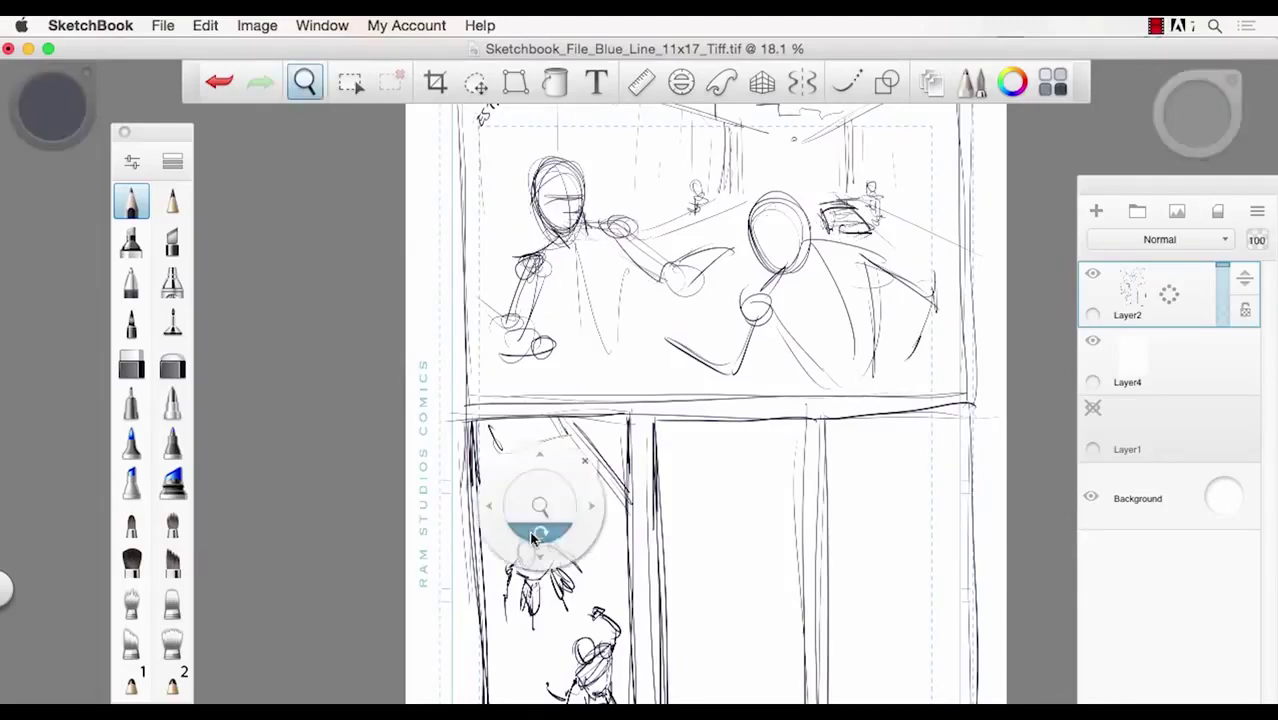
pyautogui.moveTo(539, 502); pyautogui.dragTo(537, 330)
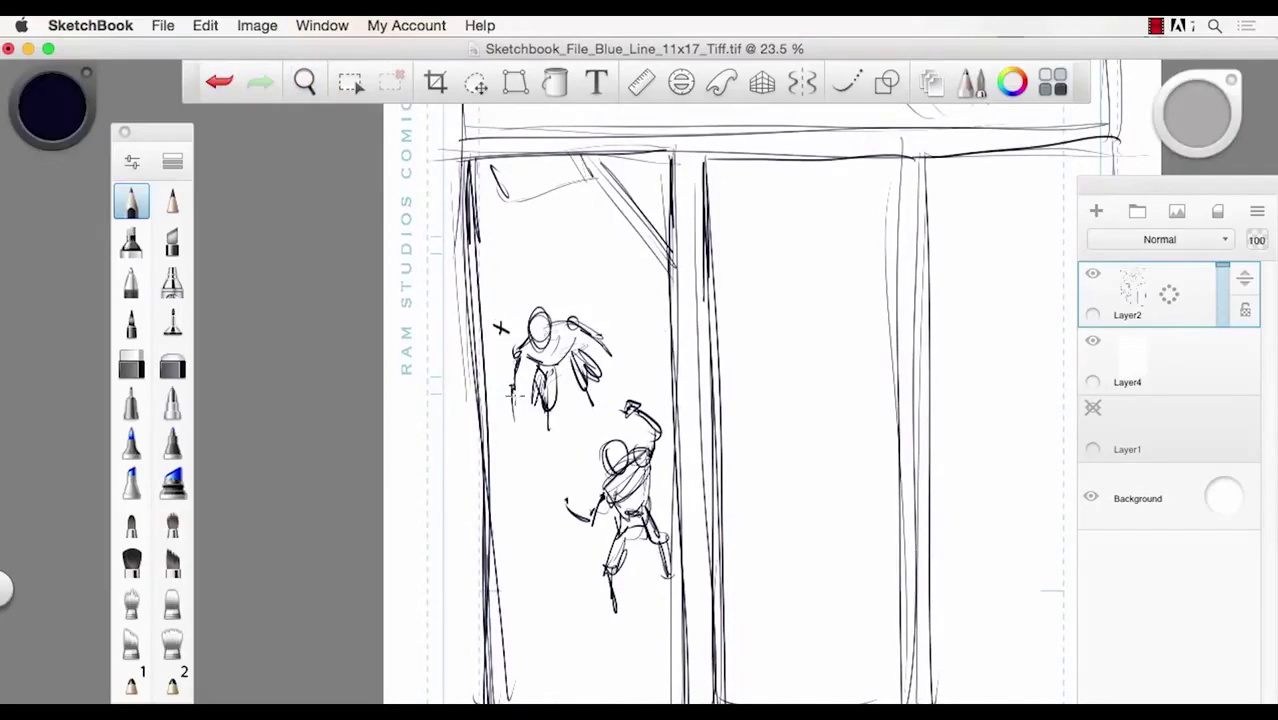
pyautogui.press('space')
pyautogui.moveTo(513, 344); pyautogui.dragTo(470, 327)
pyautogui.moveTo(476, 278); pyautogui.dragTo(562, 391)
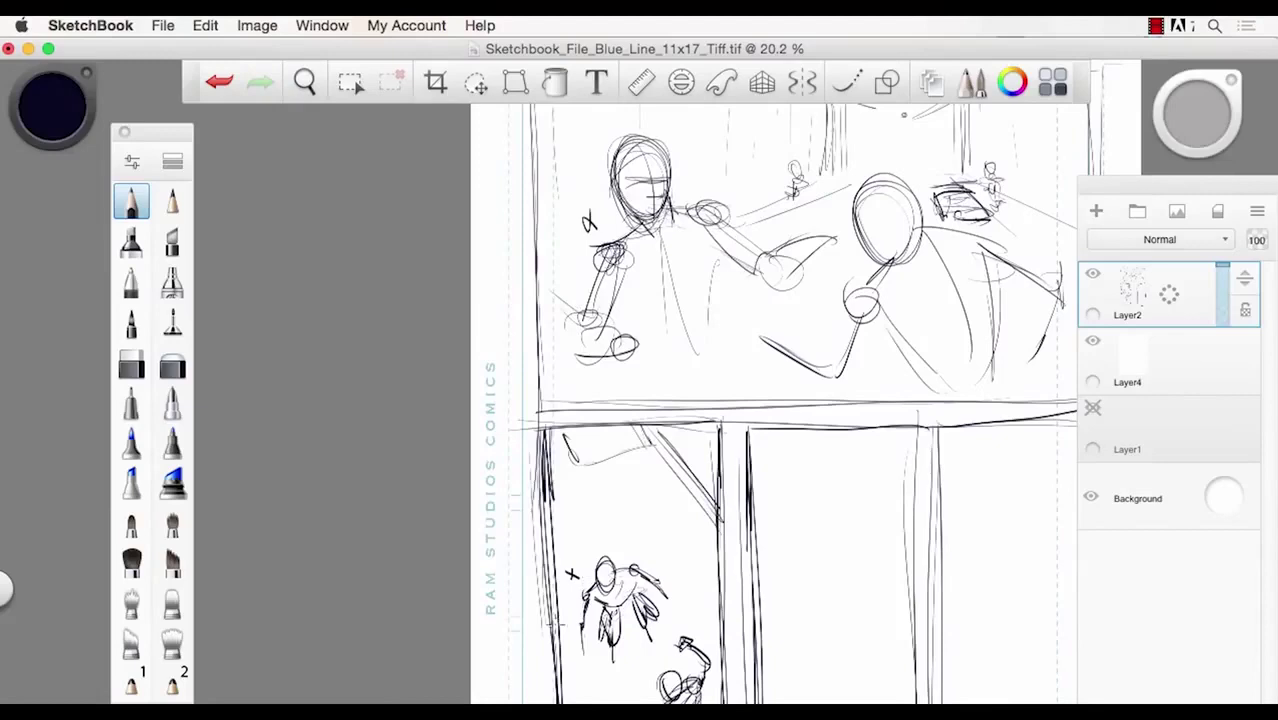
pyautogui.press('super+z')
pyautogui.press('space')
pyautogui.moveTo(570, 462); pyautogui.dragTo(531, 262)
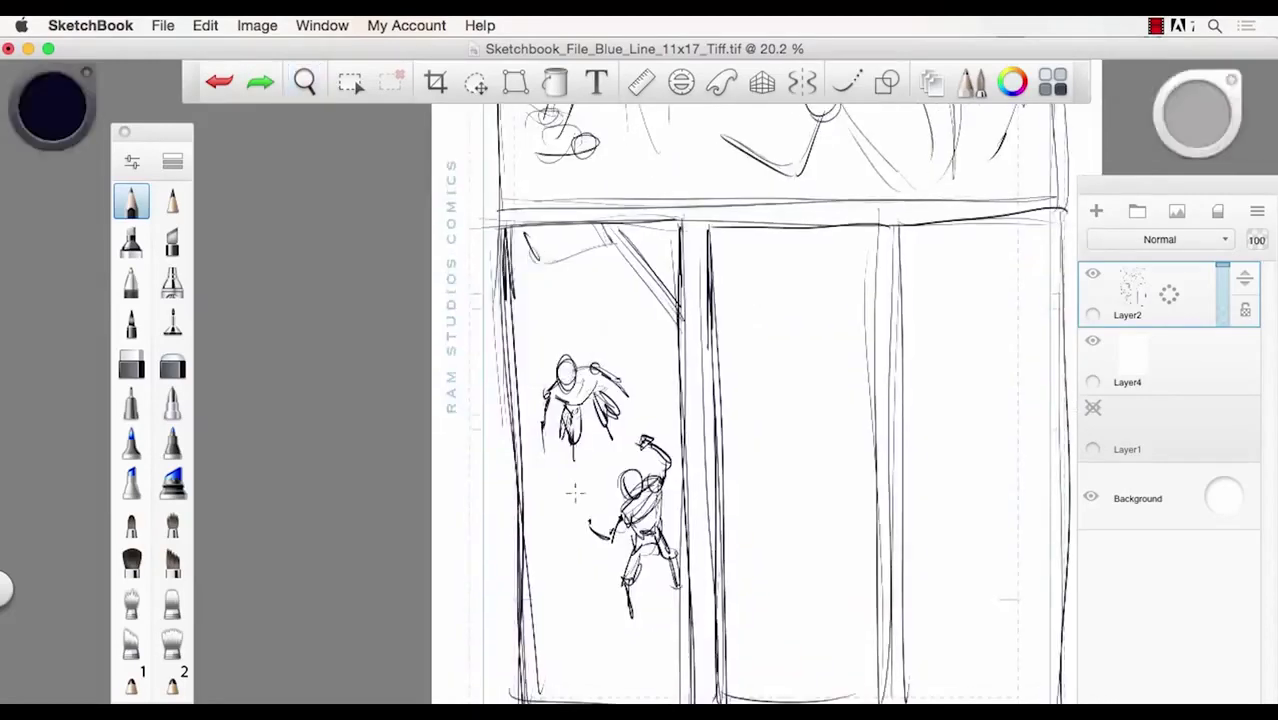
# - Sketch a small debris shape across the top of the left tall panel and hatch the diagonal beam beside it
pyautogui.press('space')
pyautogui.moveTo(572, 486); pyautogui.dragTo(588, 525)
pyautogui.press('space')
pyautogui.moveTo(598, 606); pyautogui.dragTo(594, 546)
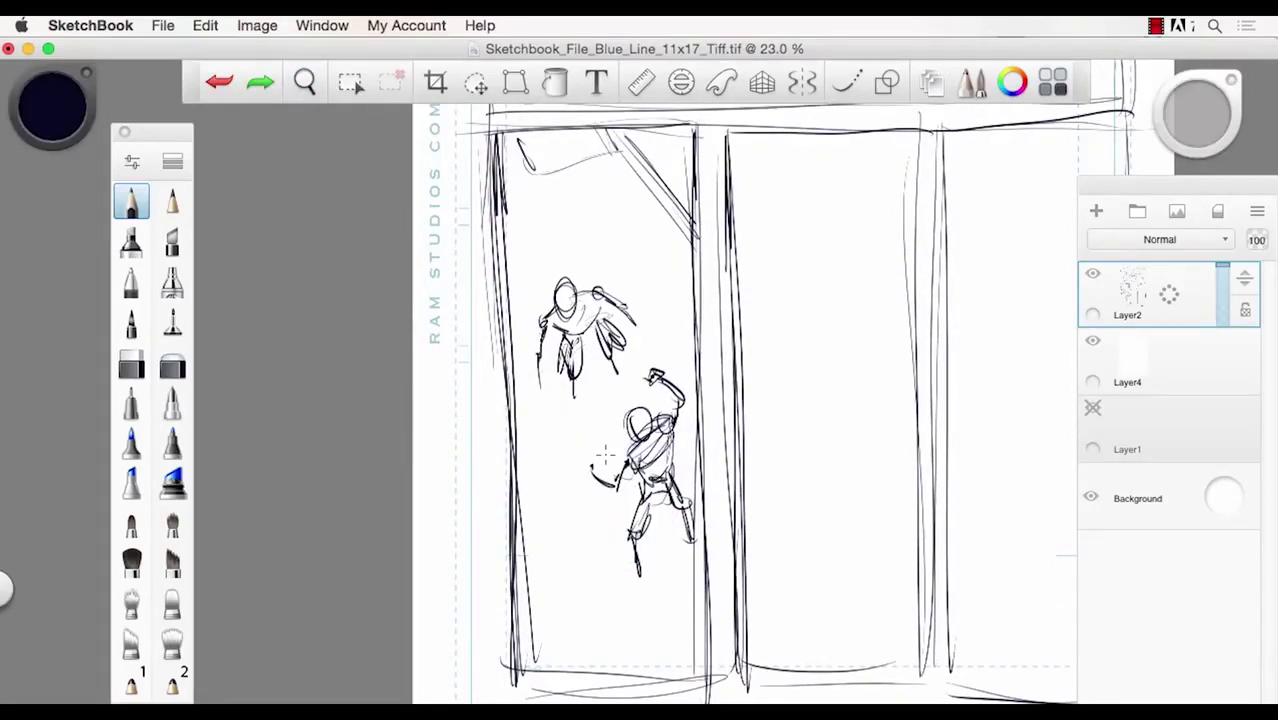
pyautogui.press('space')
pyautogui.moveTo(598, 386)
pyautogui.mouseDown()
pyautogui.moveTo(592, 350)
pyautogui.moveTo(574, 356)
pyautogui.moveTo(586, 354)
pyautogui.moveTo(577, 346)
pyautogui.mouseUp()
pyautogui.moveTo(576, 289); pyautogui.dragTo(563, 289)
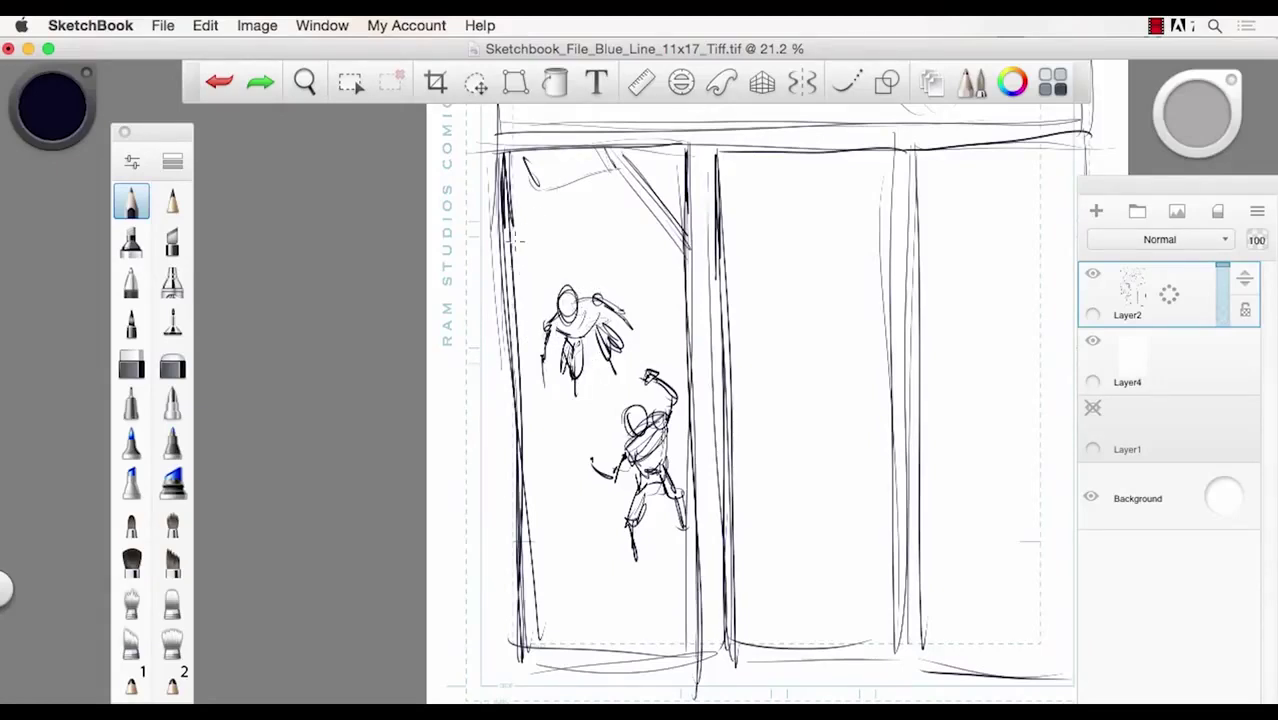
pyautogui.moveTo(596, 166)
pyautogui.mouseDown()
pyautogui.moveTo(602, 176)
pyautogui.moveTo(558, 188)
pyautogui.moveTo(600, 177)
pyautogui.moveTo(568, 197)
pyautogui.moveTo(544, 190)
pyautogui.mouseUp()
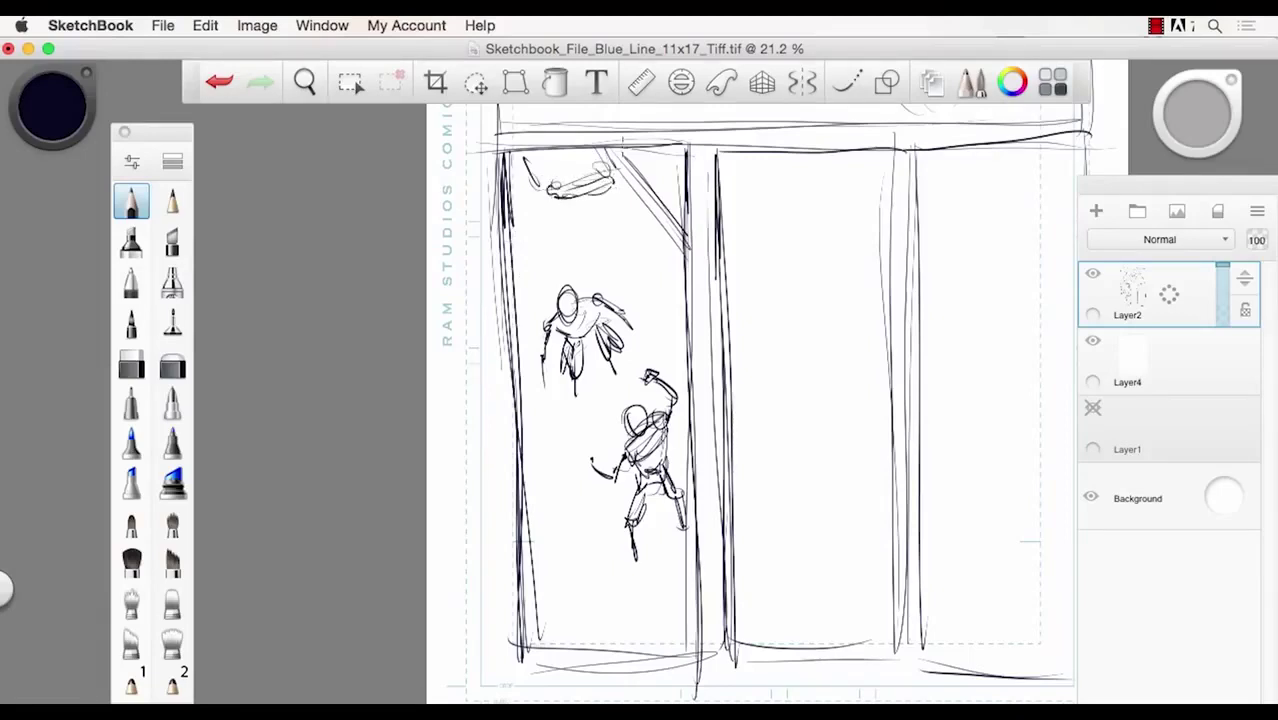
pyautogui.moveTo(678, 162); pyautogui.dragTo(636, 170)
pyautogui.moveTo(686, 216)
pyautogui.mouseDown()
pyautogui.moveTo(632, 156)
pyautogui.moveTo(668, 214)
pyautogui.mouseUp()
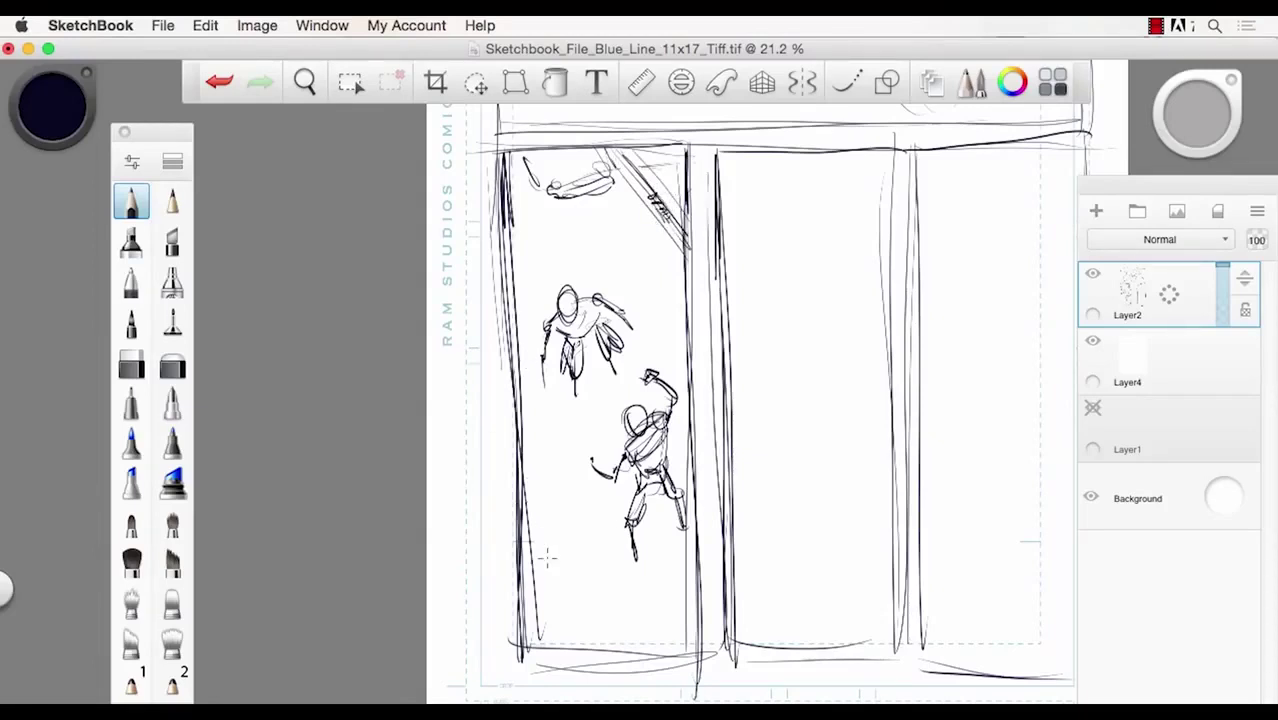
# - Sketch small debris shapes down the lower left of the left tall panel, and undo the large oval around both figures
pyautogui.moveTo(557, 590); pyautogui.dragTo(569, 589)
pyautogui.moveTo(515, 318)
pyautogui.mouseDown()
pyautogui.moveTo(670, 550)
pyautogui.moveTo(508, 290)
pyautogui.mouseUp()
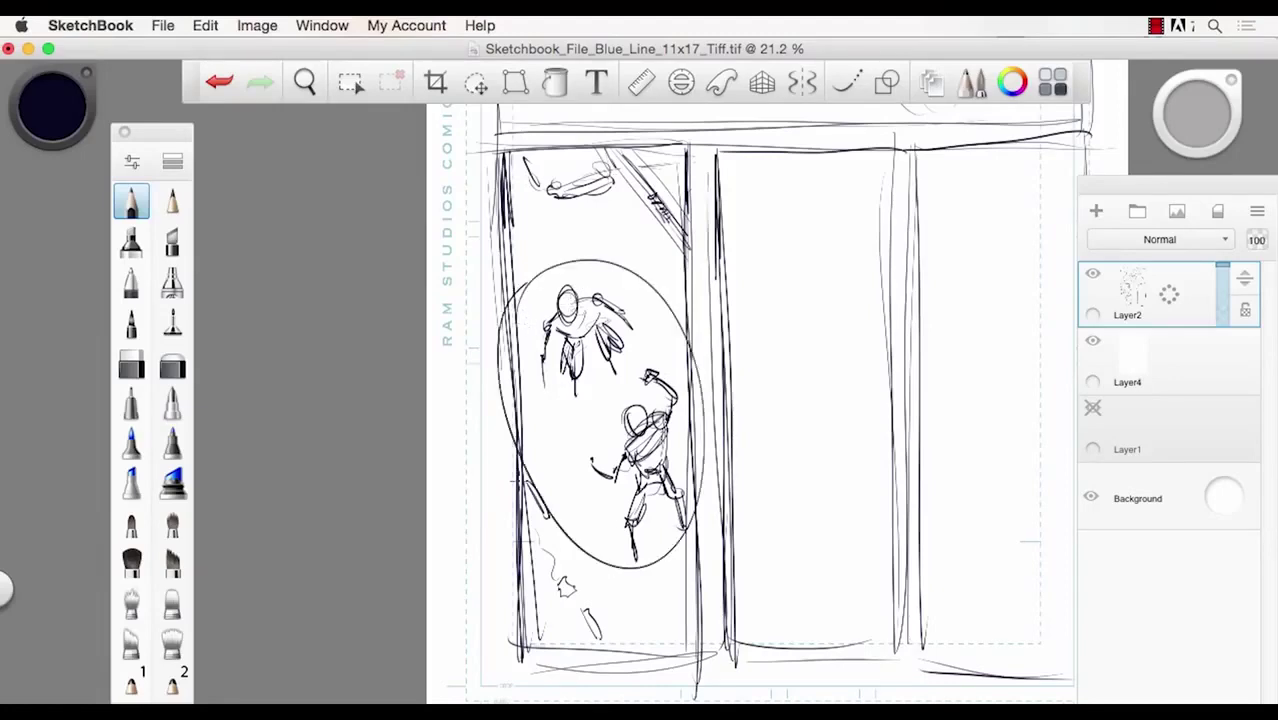
pyautogui.press('super+z')
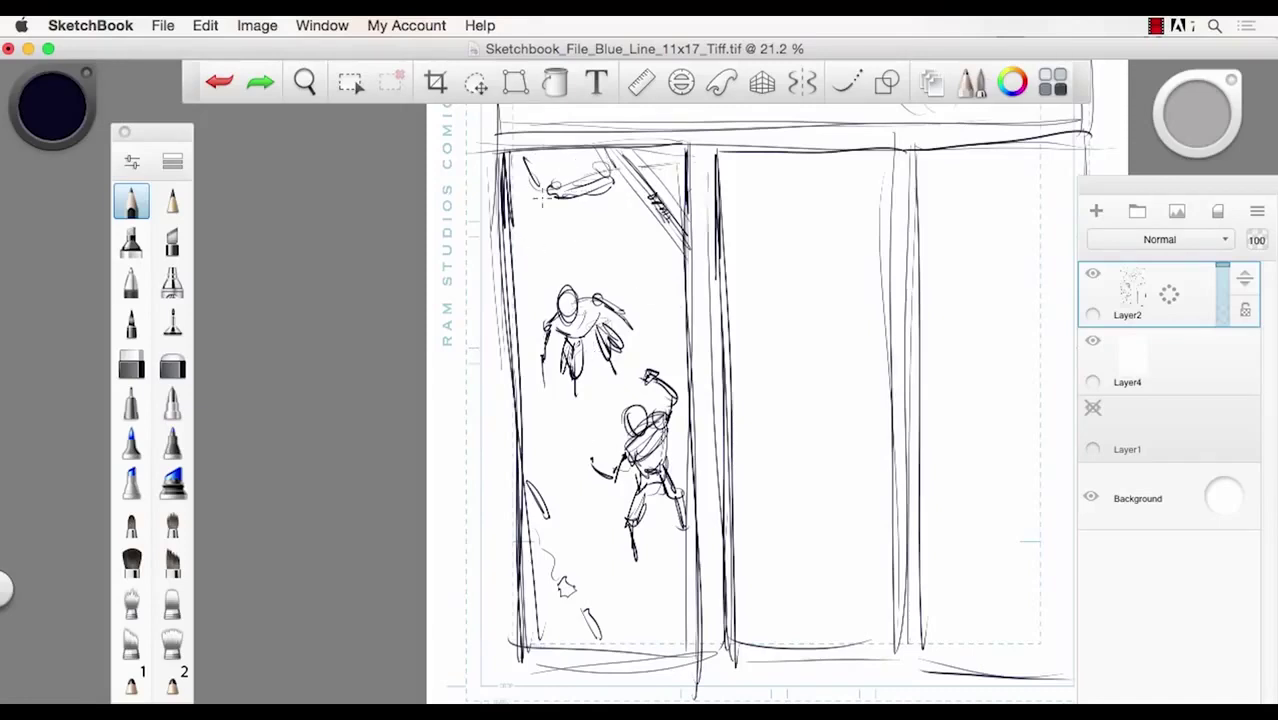
# - Fade the sketch lines in the left tall panel with the soft eraser enlarged to a size of about 95
pyautogui.click(172, 366)
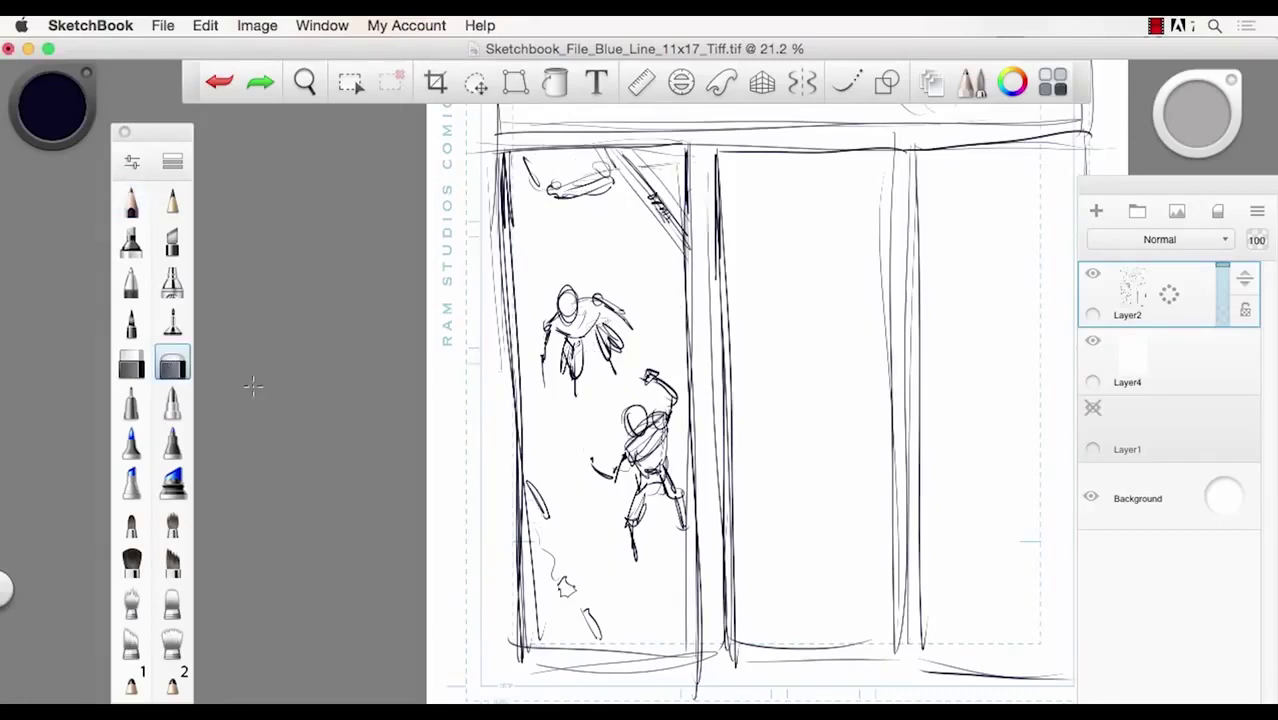
pyautogui.press(']')
pyautogui.press(']')
pyautogui.press(']')
pyautogui.press(']')
pyautogui.press(']')
pyautogui.press(']')
pyautogui.press(']')
pyautogui.press(']')
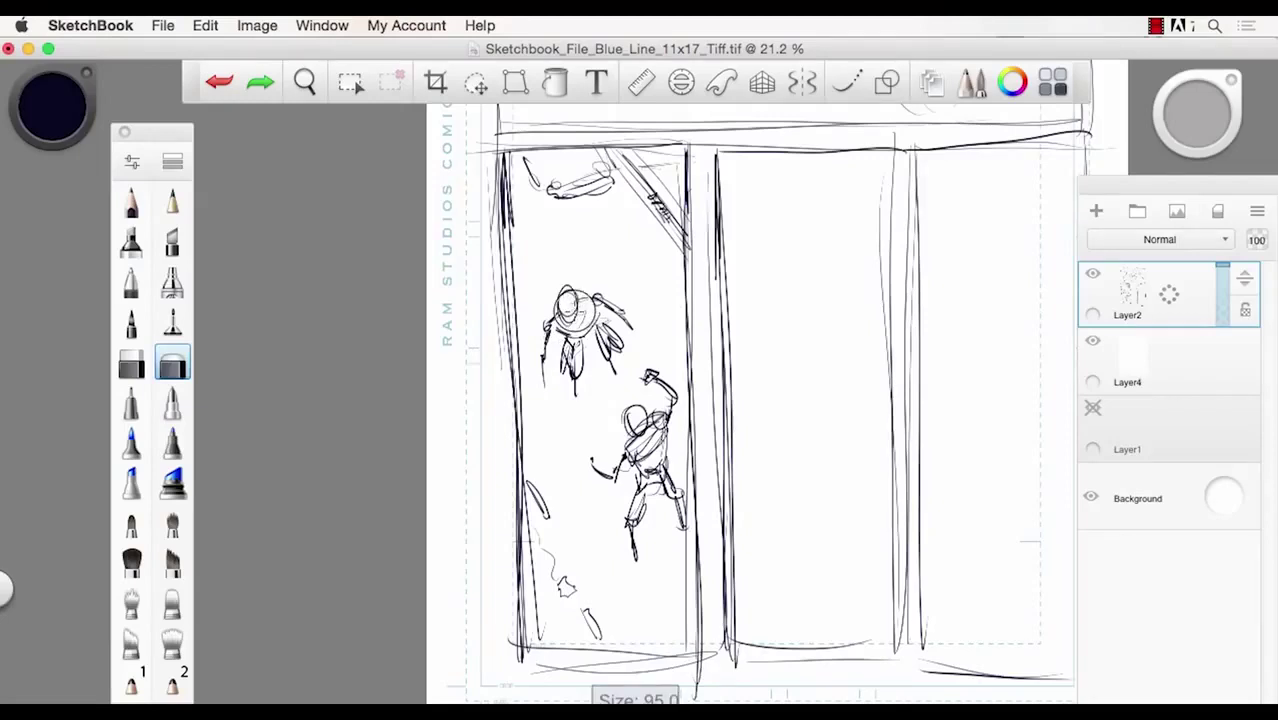
pyautogui.moveTo(589, 288)
pyautogui.mouseDown()
pyautogui.moveTo(664, 540)
pyautogui.moveTo(518, 180)
pyautogui.moveTo(594, 248)
pyautogui.moveTo(692, 230)
pyautogui.moveTo(532, 160)
pyautogui.moveTo(520, 293)
pyautogui.moveTo(543, 617)
pyautogui.moveTo(640, 640)
pyautogui.moveTo(695, 620)
pyautogui.moveTo(612, 485)
pyautogui.moveTo(665, 405)
pyautogui.moveTo(595, 295)
pyautogui.moveTo(670, 152)
pyautogui.moveTo(533, 160)
pyautogui.moveTo(500, 210)
pyautogui.moveTo(535, 648)
pyautogui.moveTo(635, 665)
pyautogui.moveTo(695, 595)
pyautogui.moveTo(675, 175)
pyautogui.moveTo(507, 160)
pyautogui.moveTo(534, 545)
pyautogui.mouseUp()
pyautogui.press('space')
pyautogui.moveTo(534, 398); pyautogui.dragTo(545, 398)
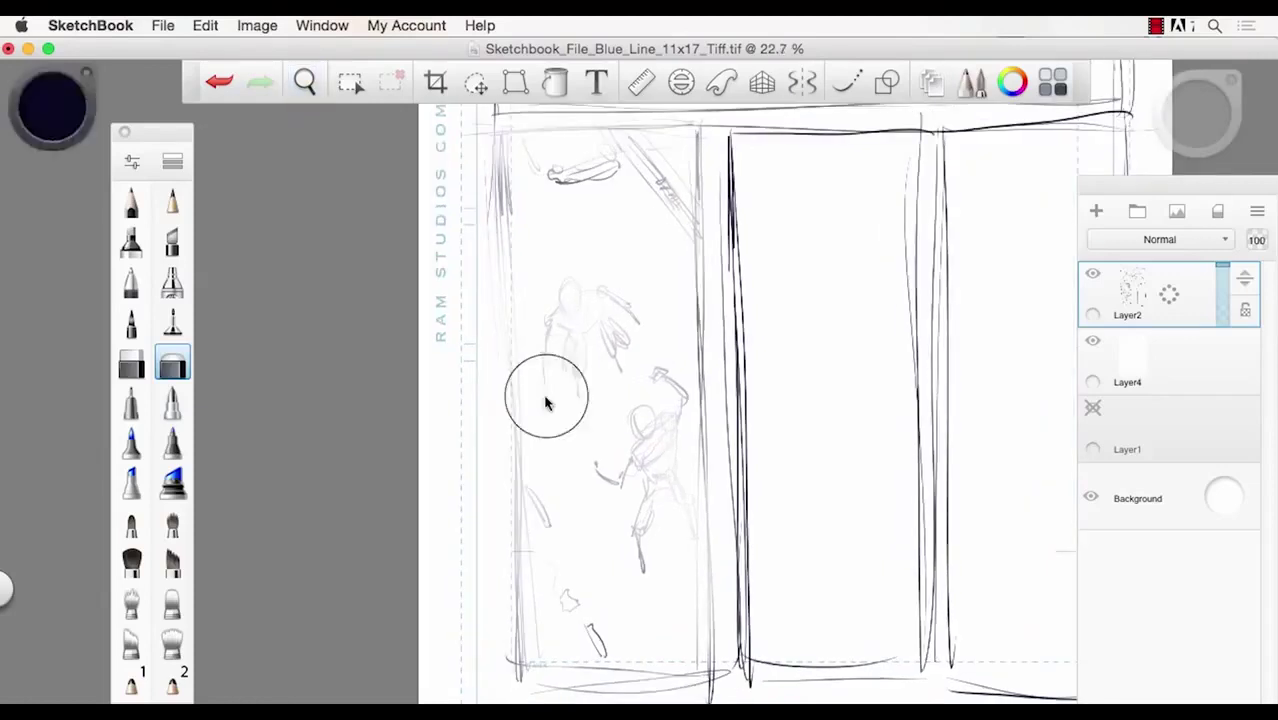
pyautogui.press('space')
pyautogui.moveTo(526, 318); pyautogui.dragTo(505, 311)
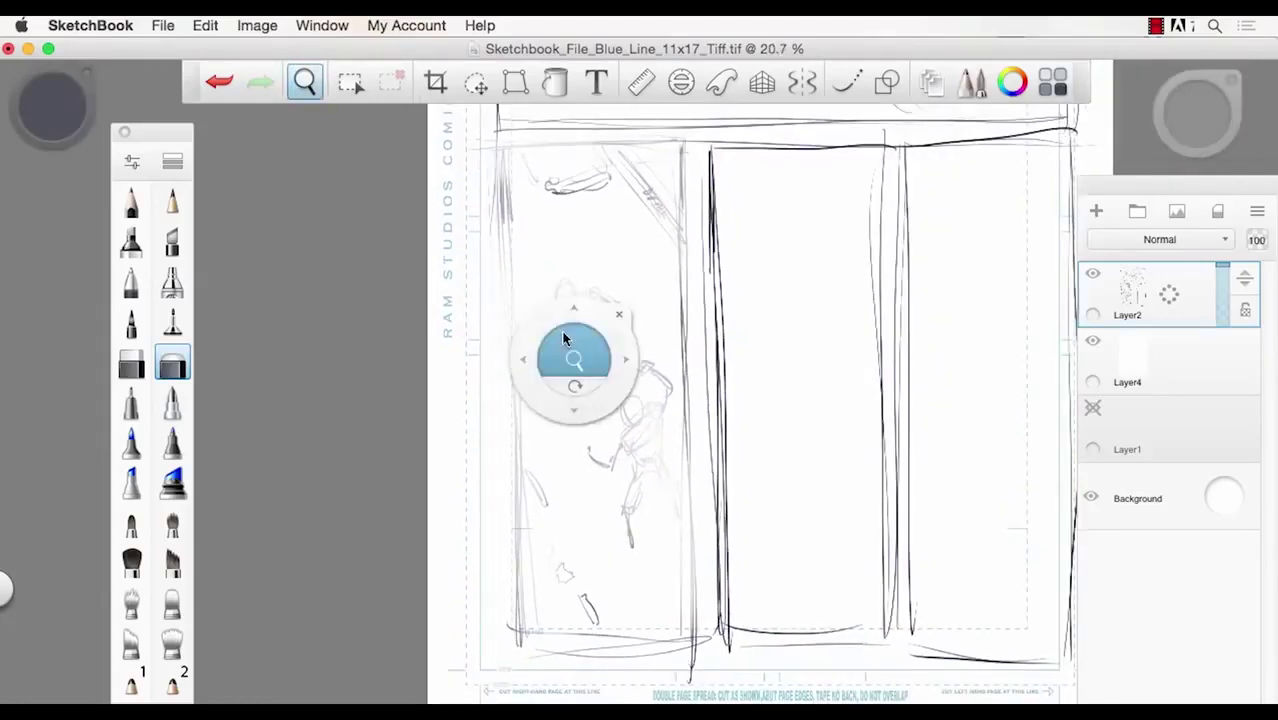
pyautogui.moveTo(564, 339); pyautogui.dragTo(484, 345)
pyautogui.moveTo(511, 256)
pyautogui.mouseDown()
pyautogui.moveTo(476, 322)
pyautogui.moveTo(476, 400)
pyautogui.moveTo(465, 400)
pyautogui.moveTo(505, 405)
pyautogui.moveTo(507, 446)
pyautogui.moveTo(548, 382)
pyautogui.mouseUp()
# - Draw a straight rectangular pencil border around the left tall panel on a new layer
pyautogui.click(1096, 211)
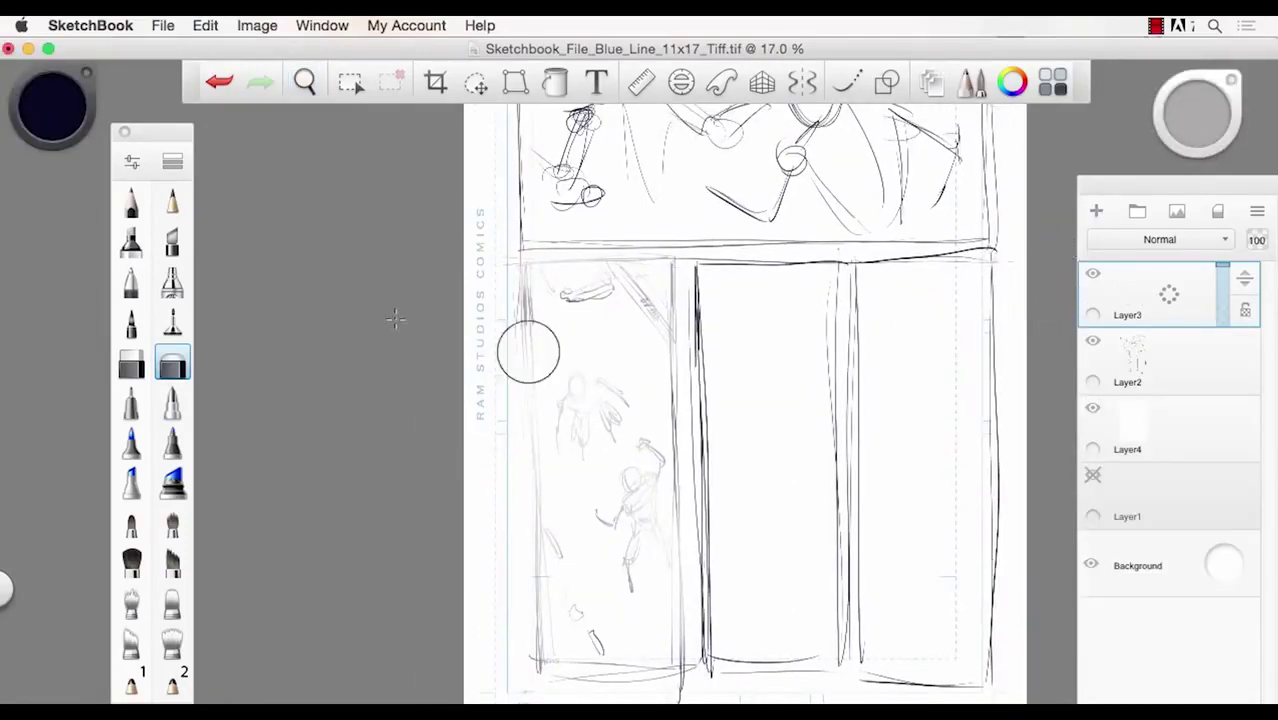
pyautogui.click(887, 82)
pyautogui.click(682, 126)
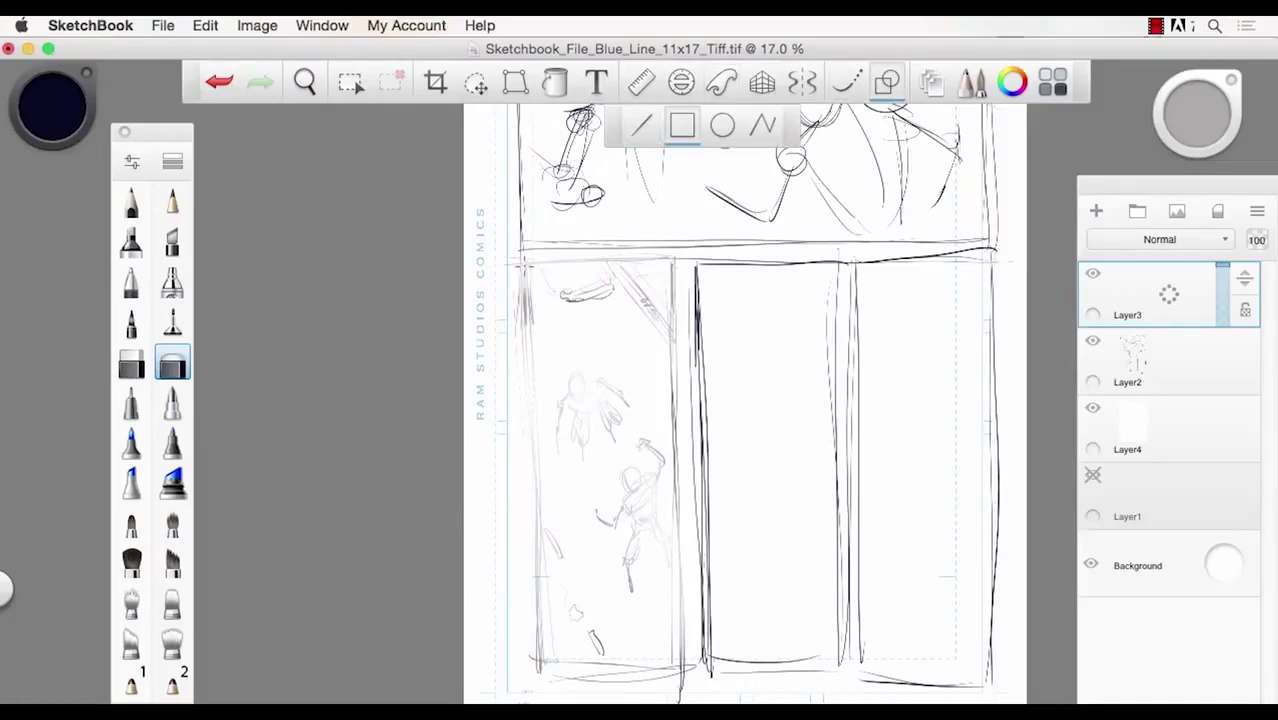
pyautogui.moveTo(529, 308); pyautogui.dragTo(680, 676)
pyautogui.click(172, 202)
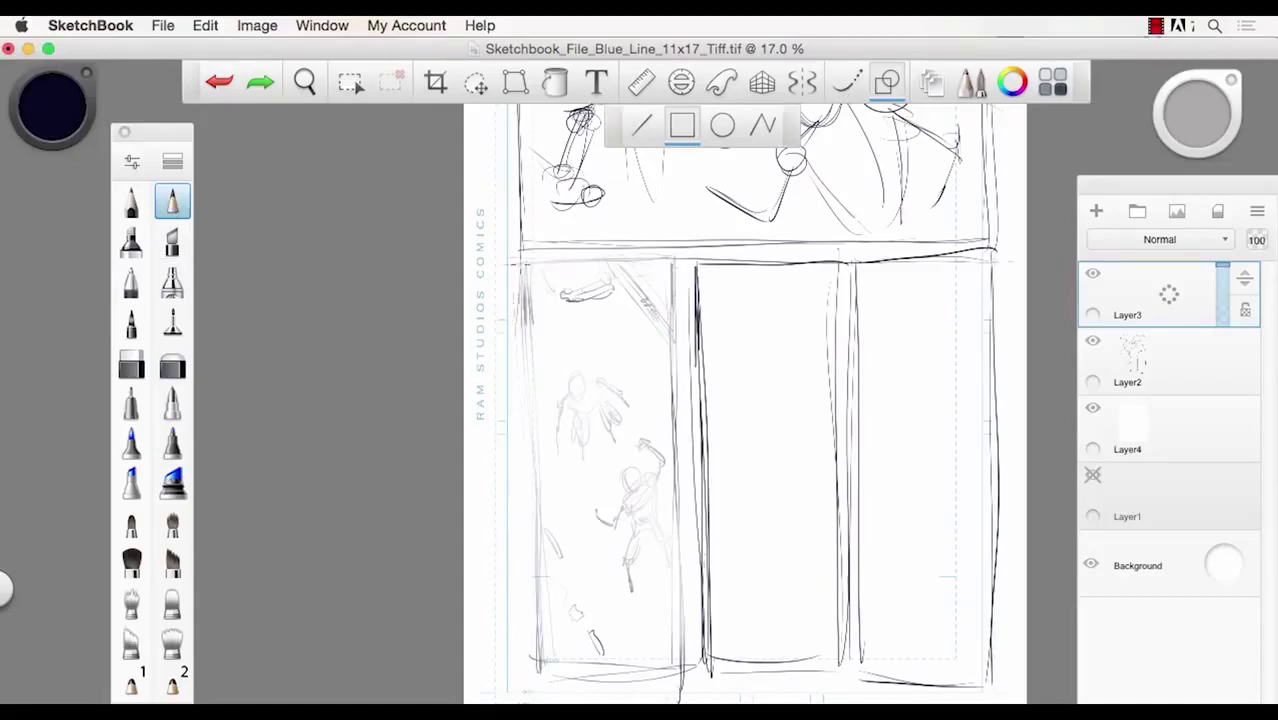
pyautogui.moveTo(519, 262); pyautogui.dragTo(684, 670)
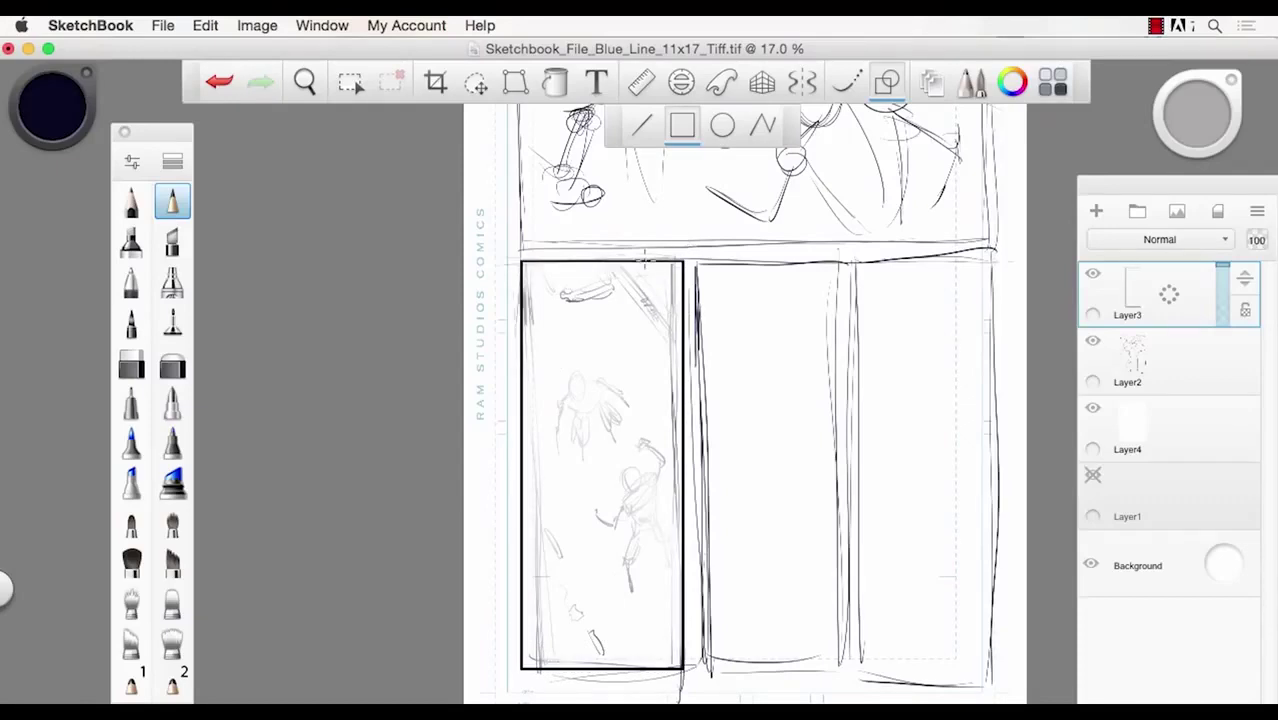
# - Duplicate the border layer, move the copy over the middle tall panel and narrow it to leave a gutter
pyautogui.moveTo(1208, 298); pyautogui.dragTo(1174, 267)
pyautogui.click(476, 82)
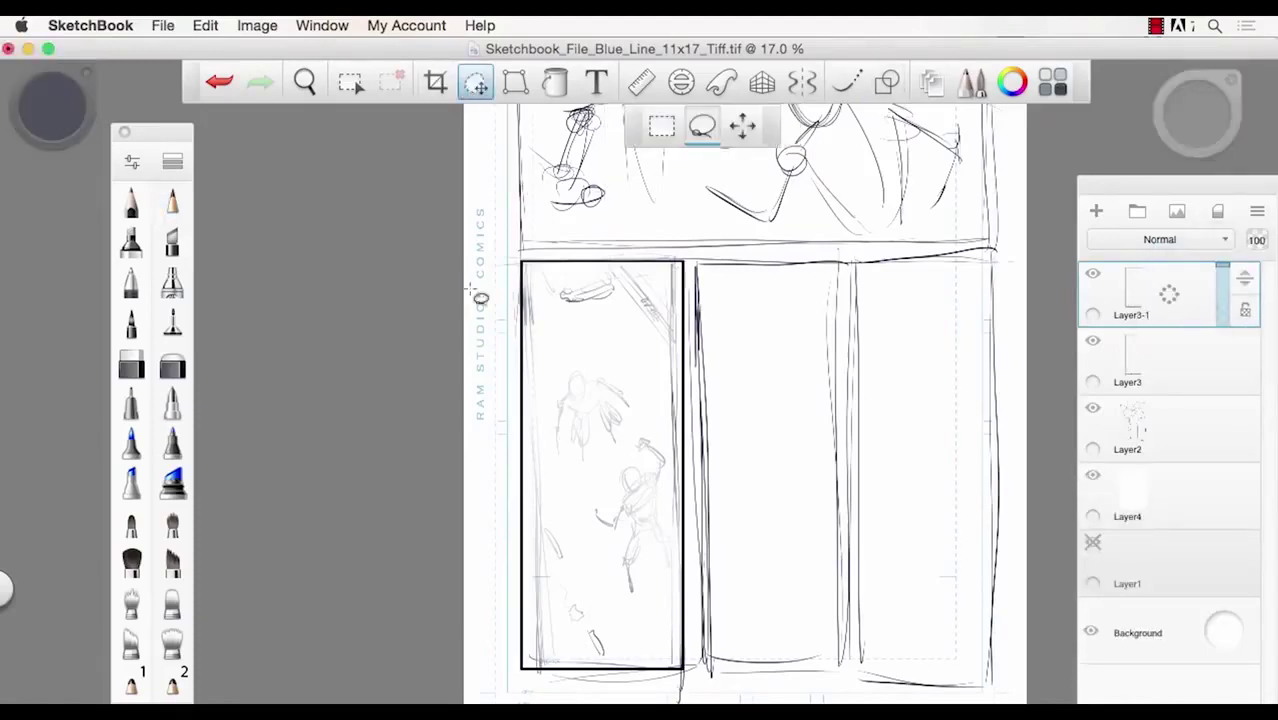
pyautogui.click(741, 125)
pyautogui.moveTo(465, 337); pyautogui.dragTo(625, 336)
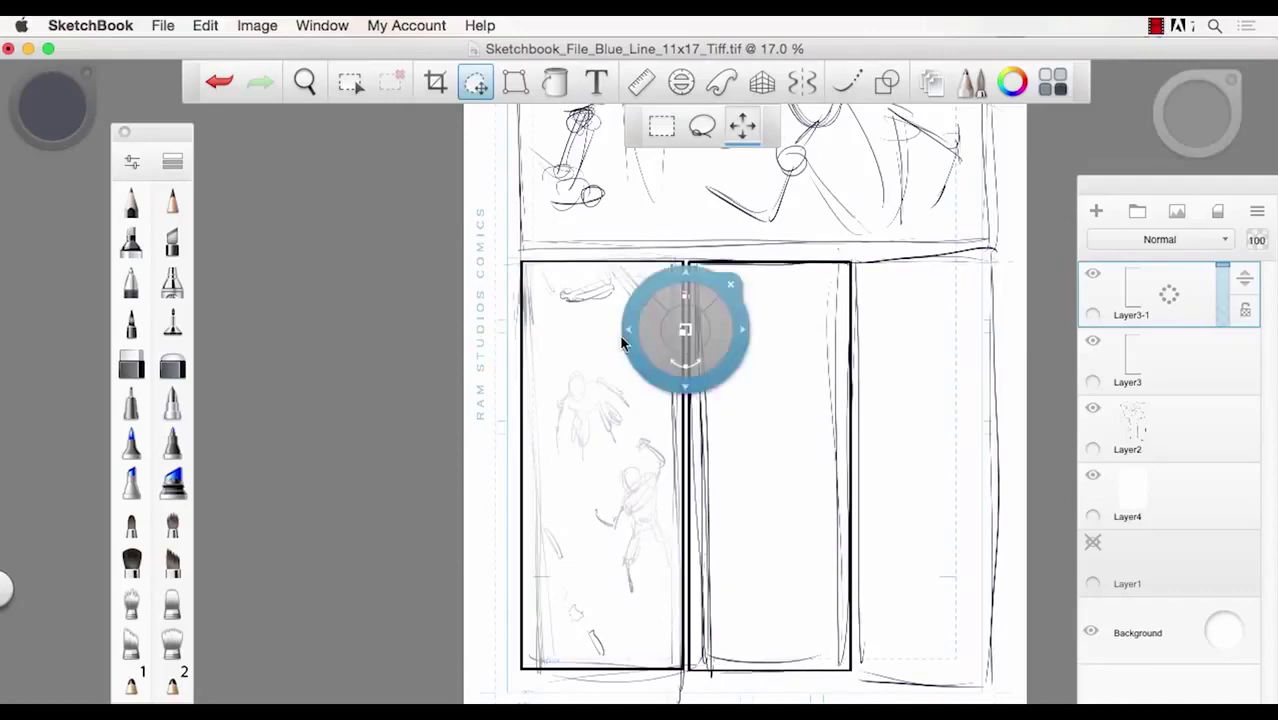
pyautogui.moveTo(678, 298); pyautogui.dragTo(638, 292)
pyautogui.moveTo(604, 338)
pyautogui.mouseDown()
pyautogui.moveTo(591, 342)
pyautogui.moveTo(601, 350)
pyautogui.mouseUp()
pyautogui.click(690, 281)
# - Duplicate the left panel's border layer again and move the copy over the right tall panel
pyautogui.click(1134, 355)
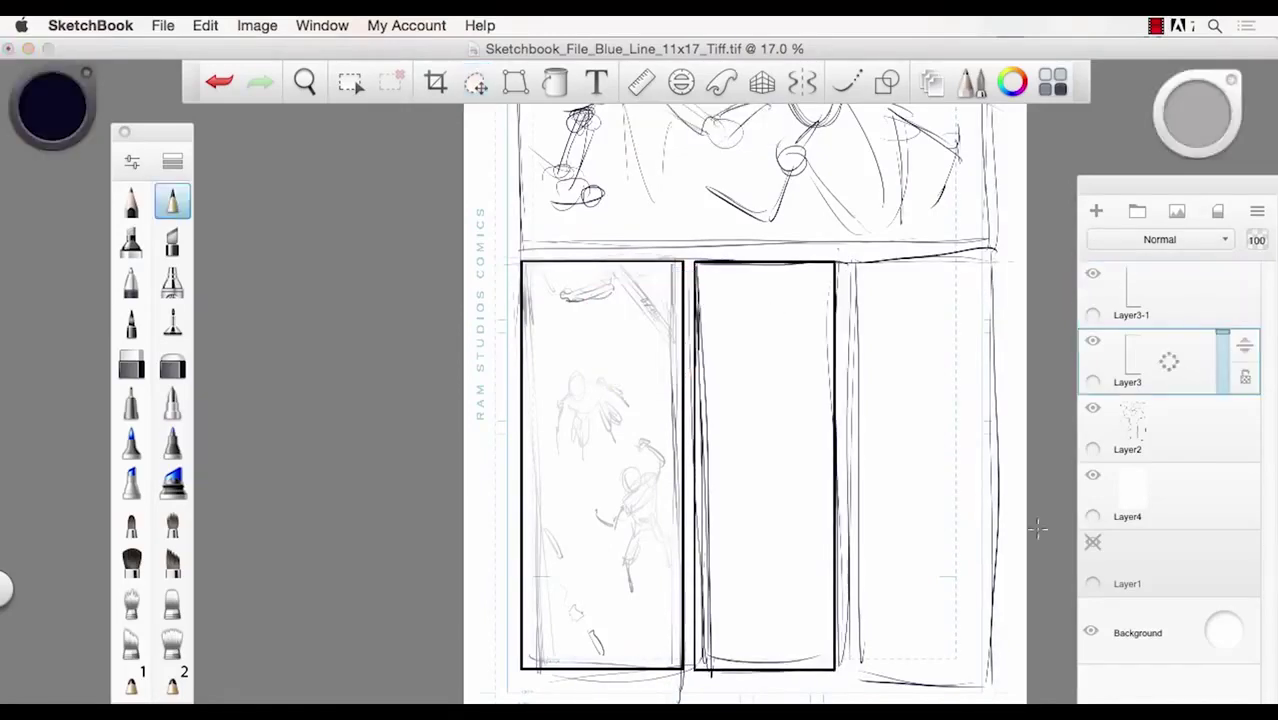
pyautogui.moveTo(1211, 378); pyautogui.dragTo(1170, 341)
pyautogui.press('v')
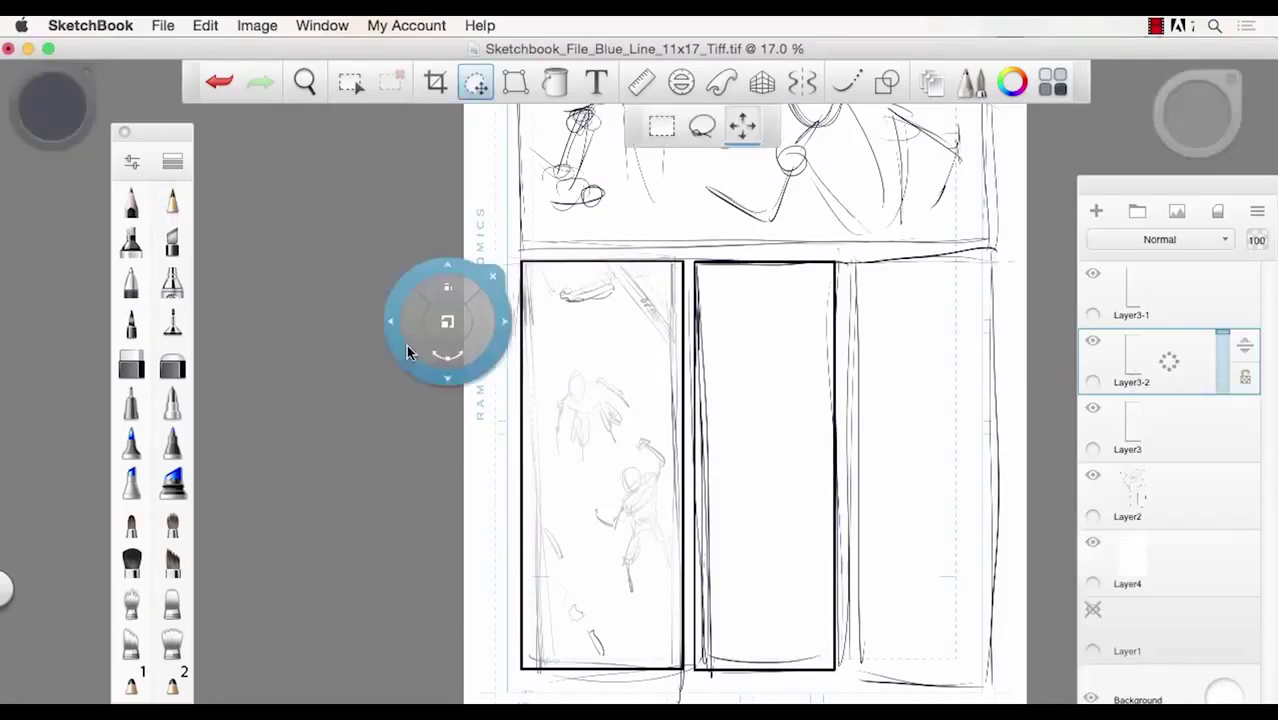
pyautogui.moveTo(406, 344); pyautogui.dragTo(725, 348)
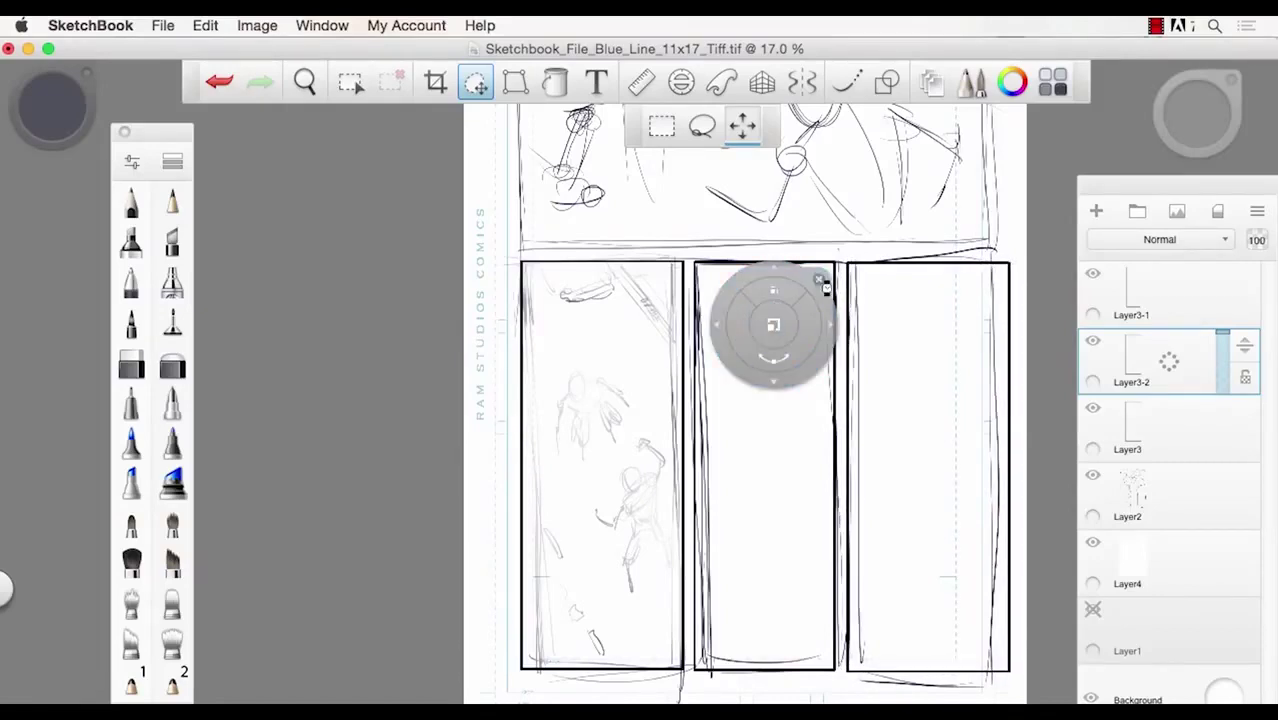
pyautogui.click(819, 280)
# - Merge the three border layers into one and toggle its visibility to check the result
pyautogui.click(1142, 302)
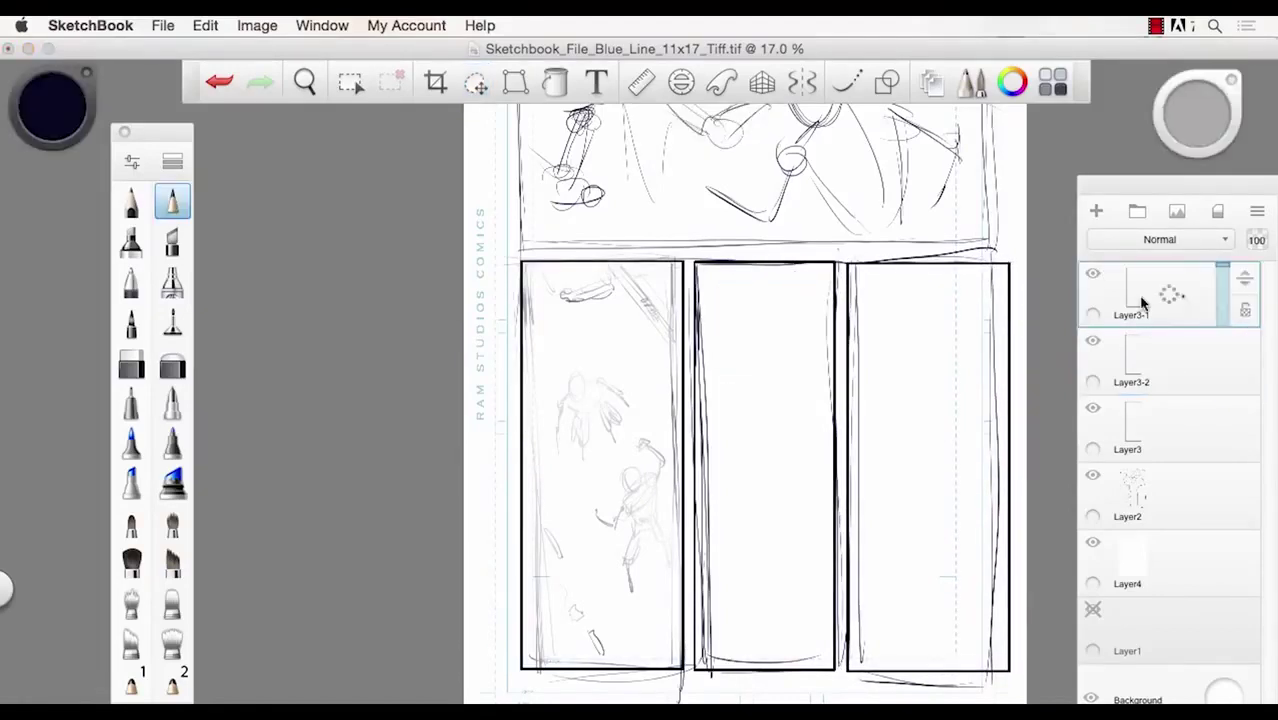
pyautogui.press('super+e')
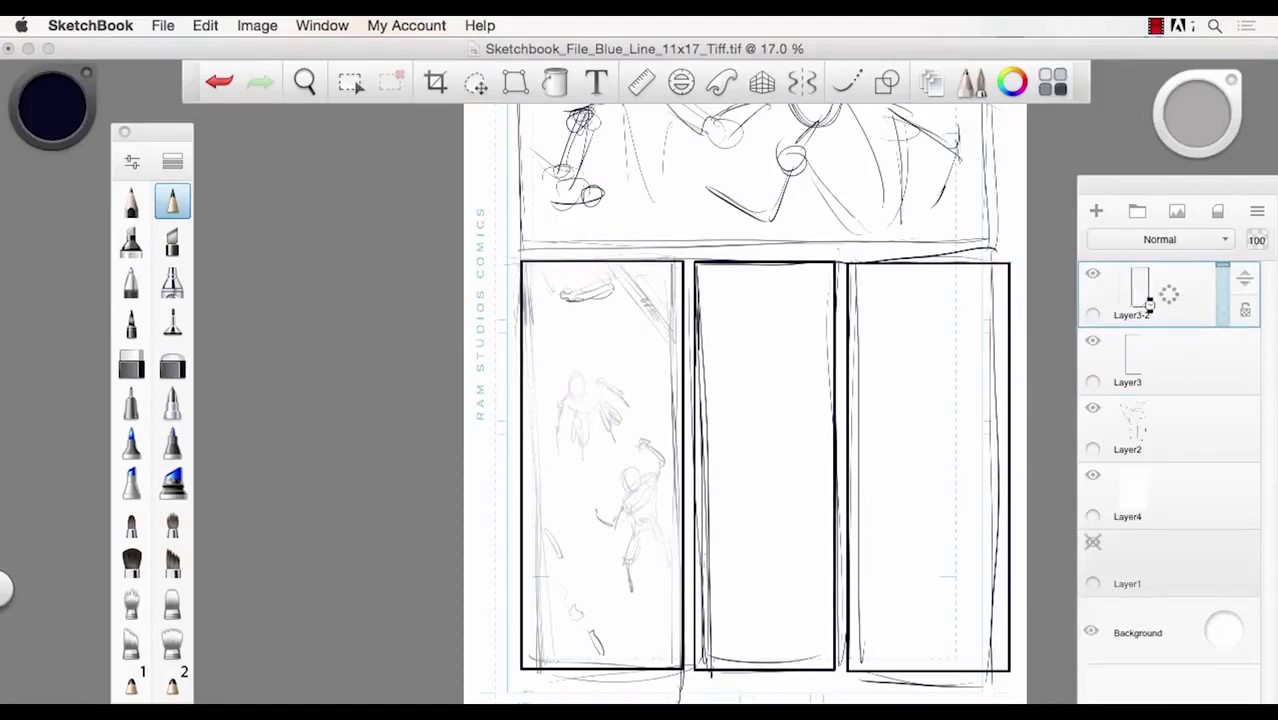
pyautogui.click(1093, 276)
pyautogui.click(1093, 276)
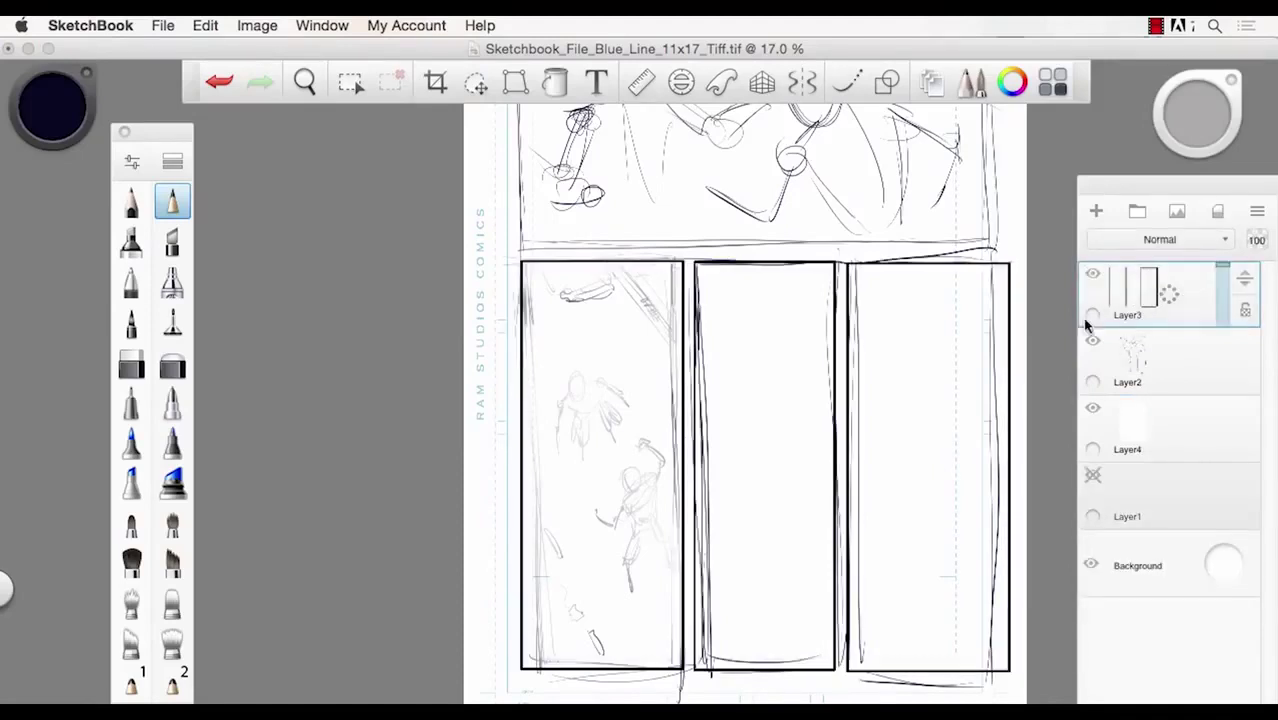
pyautogui.click(1095, 277)
pyautogui.click(1095, 277)
# - Shift the merged panel borders slightly left so the outer edge lines up with the template's solid guide
pyautogui.click(476, 82)
pyautogui.moveTo(510, 345); pyautogui.dragTo(494, 349)
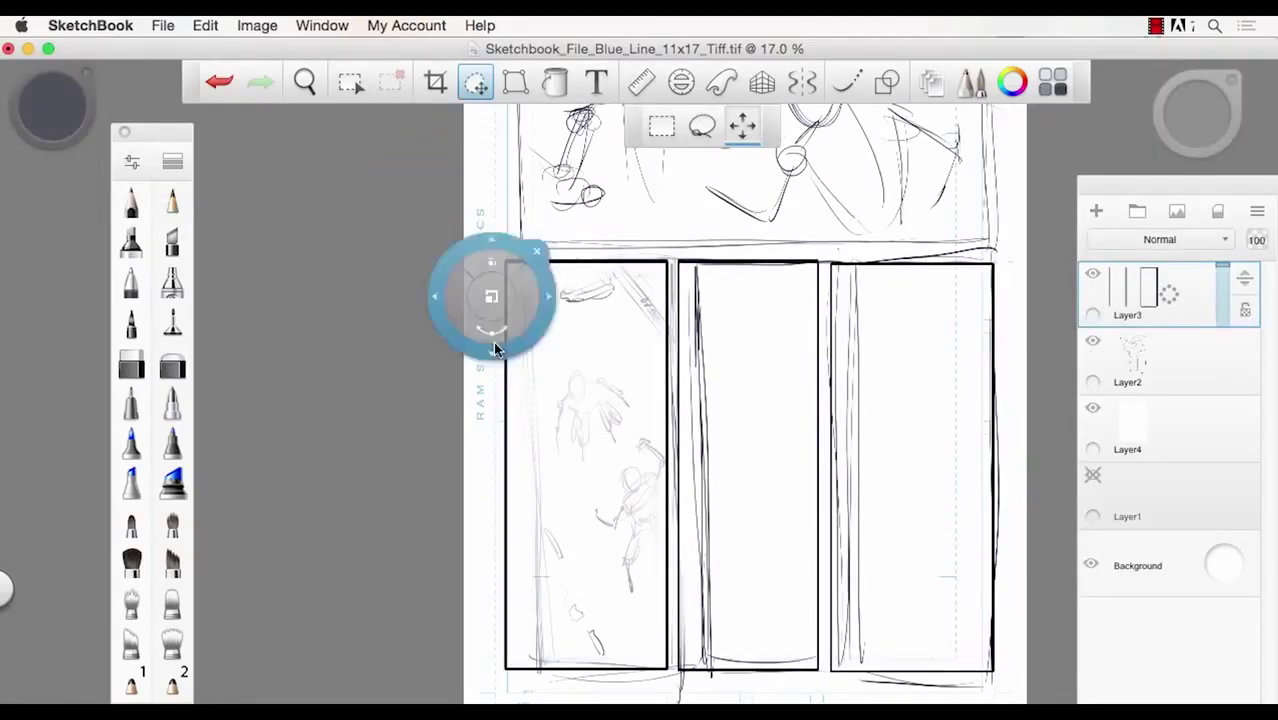
pyautogui.click(531, 251)
# - Hide the border layer and examine the template's margin and trim guides along the page's left side and lower corner
pyautogui.press('space')
pyautogui.moveTo(534, 485); pyautogui.dragTo(508, 494)
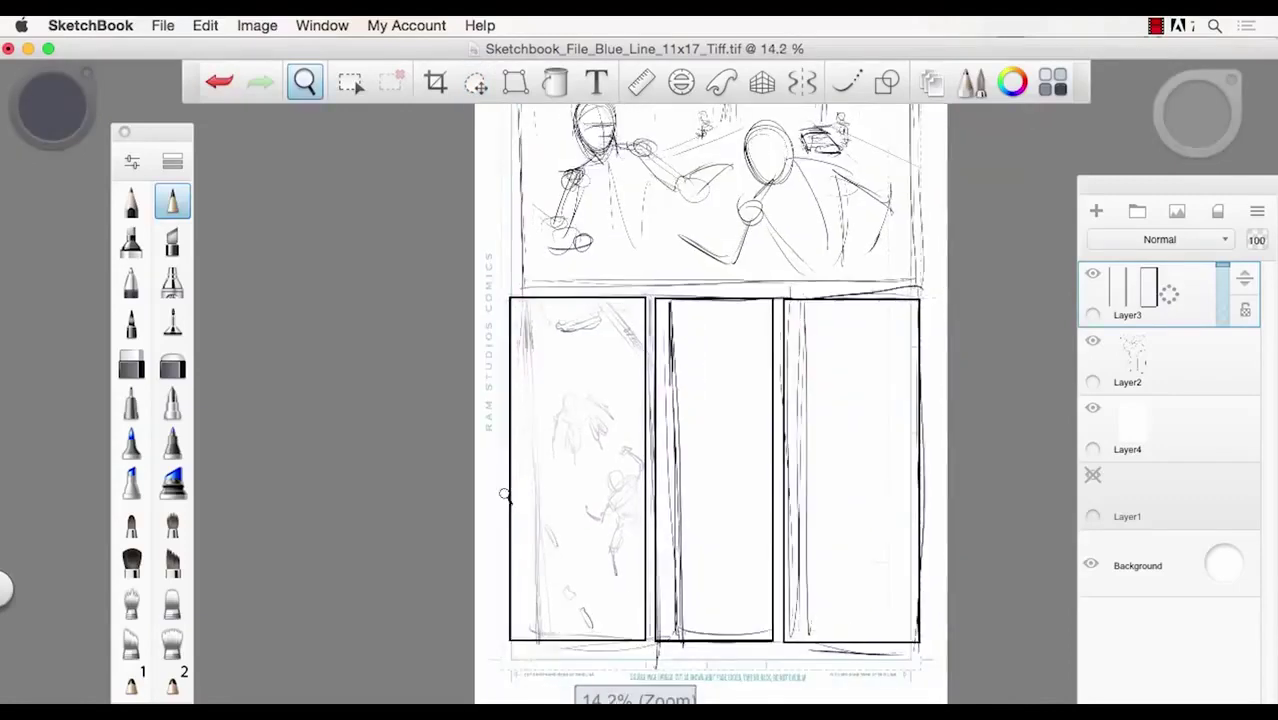
pyautogui.press('space')
pyautogui.moveTo(551, 642); pyautogui.dragTo(656, 604)
pyautogui.click(1093, 273)
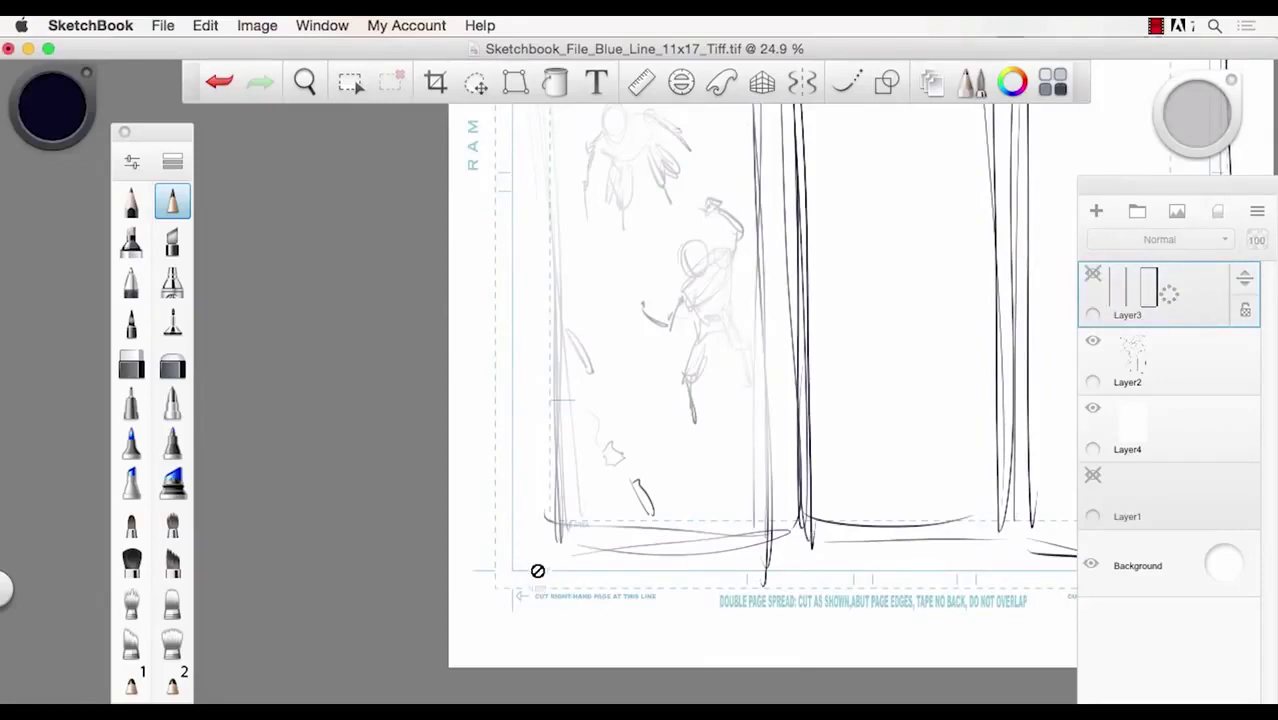
pyautogui.moveTo(522, 523); pyautogui.dragTo(559, 585)
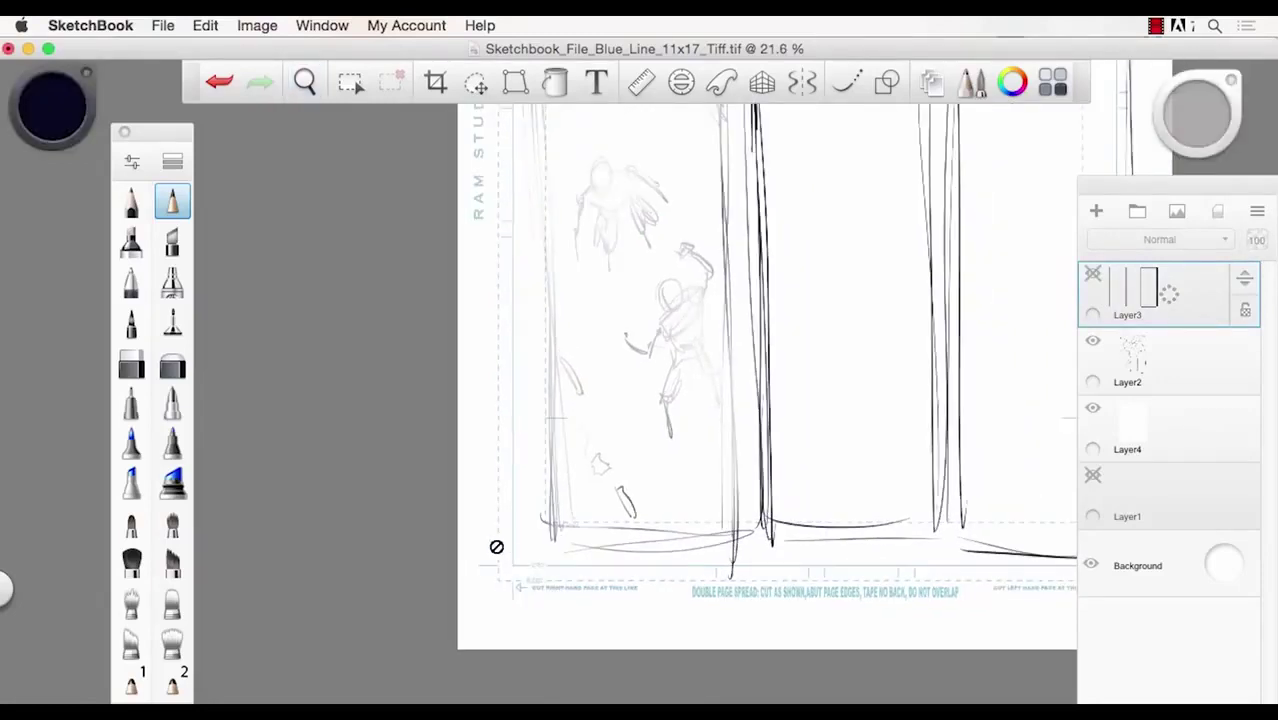
pyautogui.press('space')
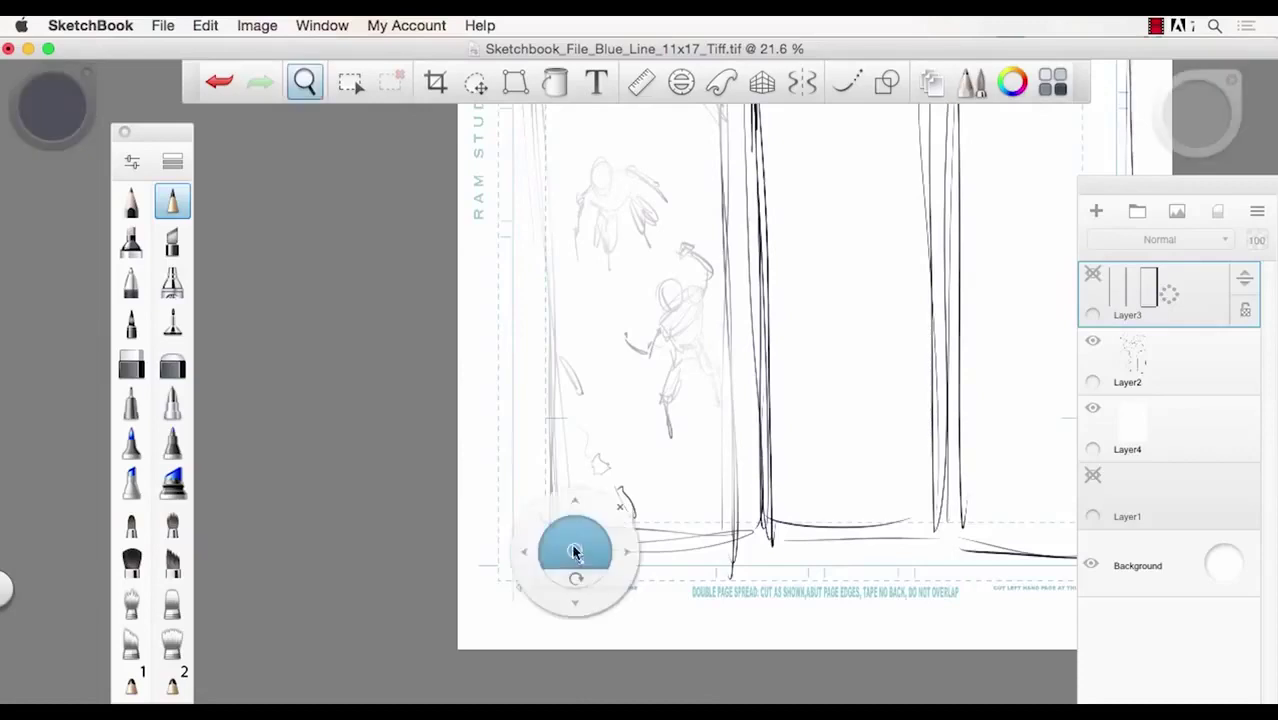
pyautogui.moveTo(573, 551); pyautogui.dragTo(529, 566)
pyautogui.moveTo(506, 216); pyautogui.dragTo(470, 510)
pyautogui.moveTo(489, 214); pyautogui.dragTo(455, 143)
pyautogui.moveTo(527, 513); pyautogui.dragTo(548, 396)
pyautogui.press('space')
pyautogui.moveTo(559, 490); pyautogui.dragTo(605, 512)
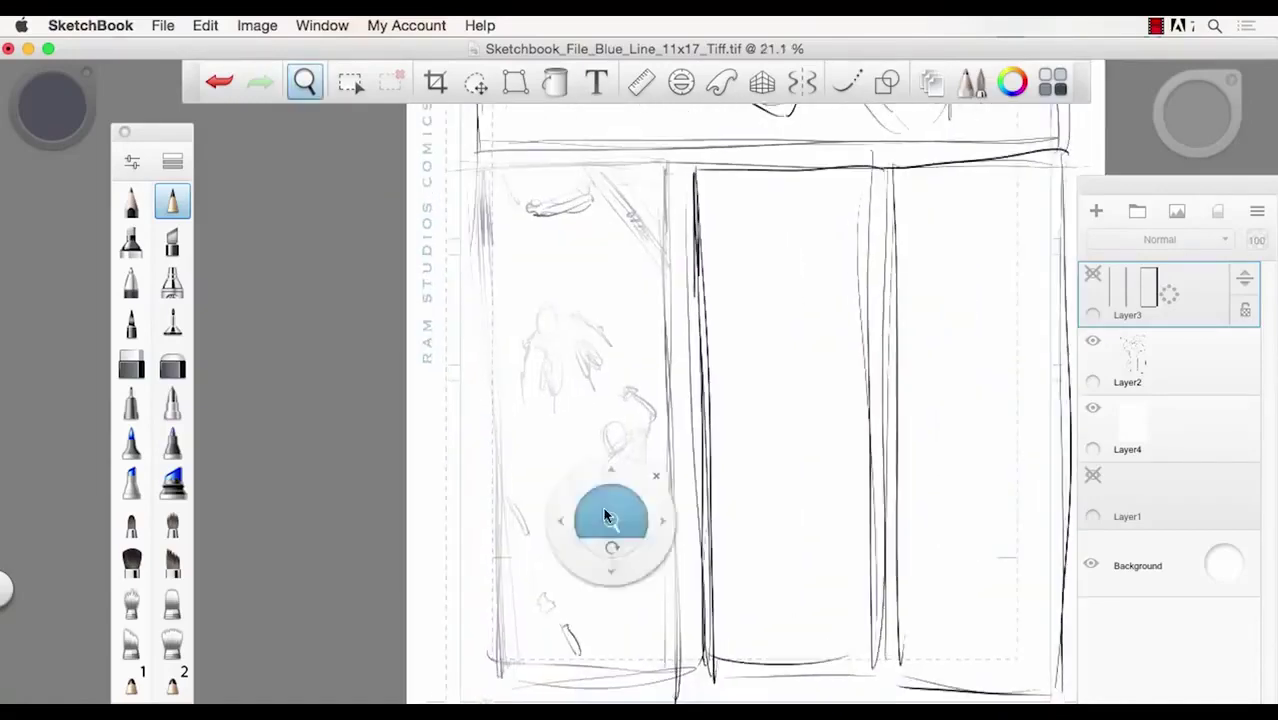
pyautogui.press('space')
pyautogui.moveTo(560, 606); pyautogui.dragTo(620, 506)
pyautogui.press('space')
pyautogui.moveTo(543, 582); pyautogui.dragTo(537, 447)
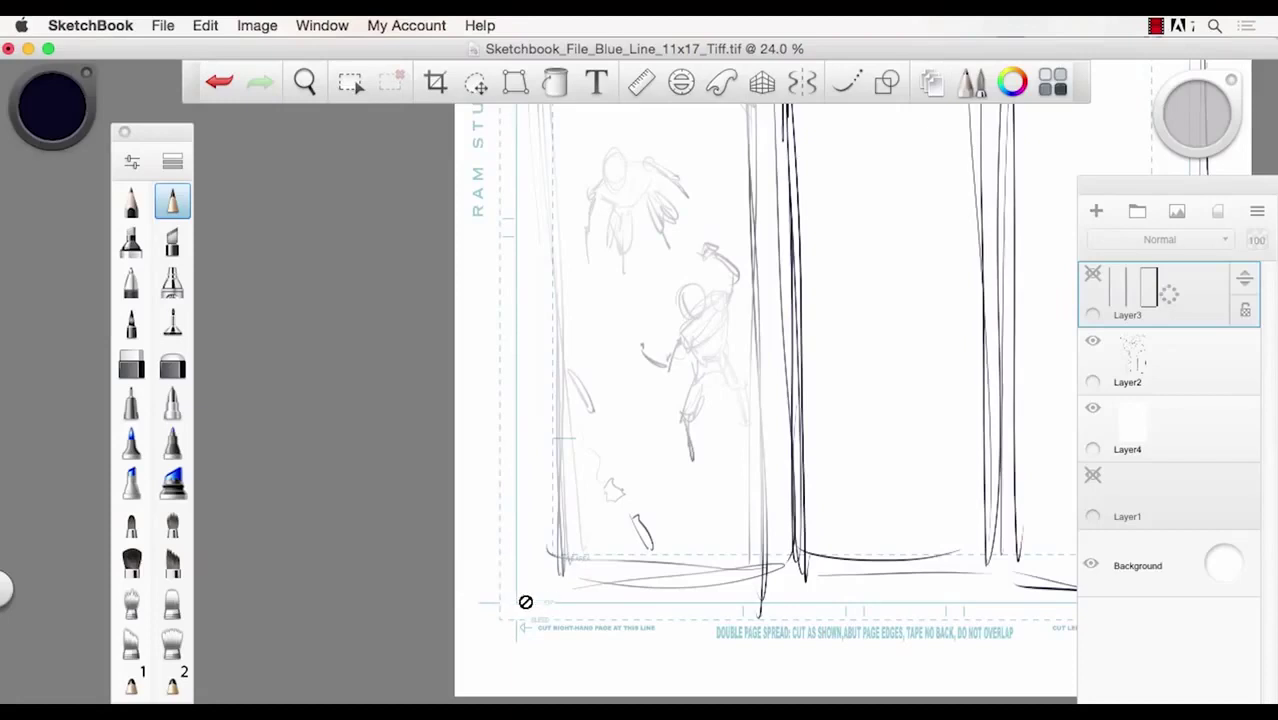
pyautogui.press('space')
pyautogui.moveTo(531, 549); pyautogui.dragTo(508, 486)
pyautogui.press('space')
pyautogui.moveTo(545, 272); pyautogui.dragTo(521, 342)
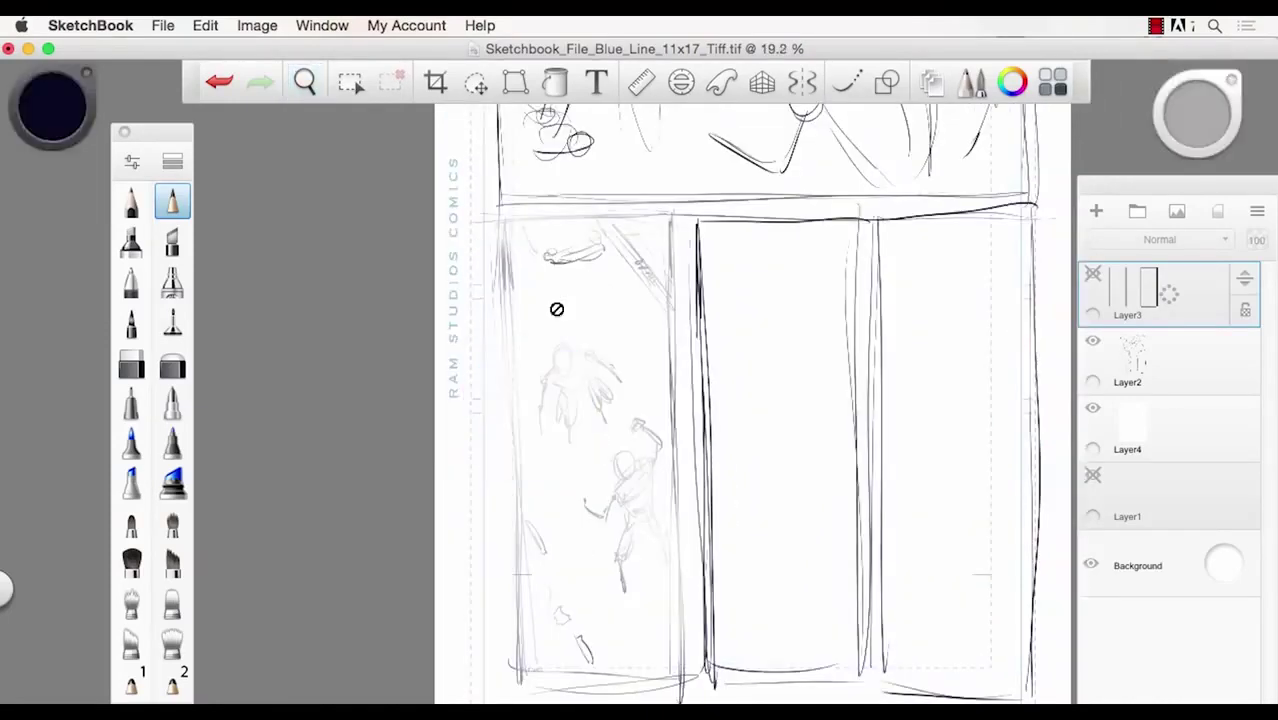
# - Show the border layer again and compare the ruled borders with the rough sketch and the template guides
pyautogui.click(1093, 274)
pyautogui.press('space')
pyautogui.moveTo(595, 378)
pyautogui.mouseDown()
pyautogui.moveTo(573, 375)
pyautogui.moveTo(591, 374)
pyautogui.mouseUp()
pyautogui.moveTo(590, 471); pyautogui.dragTo(628, 432)
pyautogui.press('space')
pyautogui.press('space')
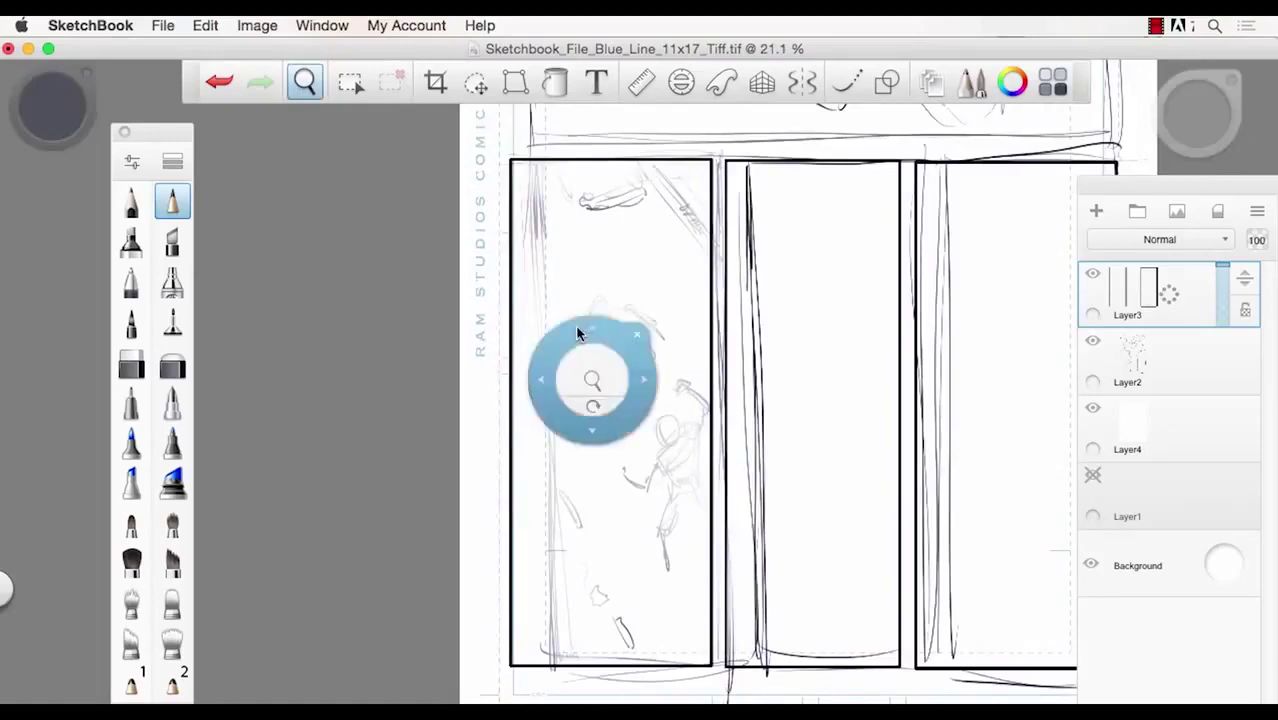
pyautogui.moveTo(575, 324); pyautogui.dragTo(577, 300)
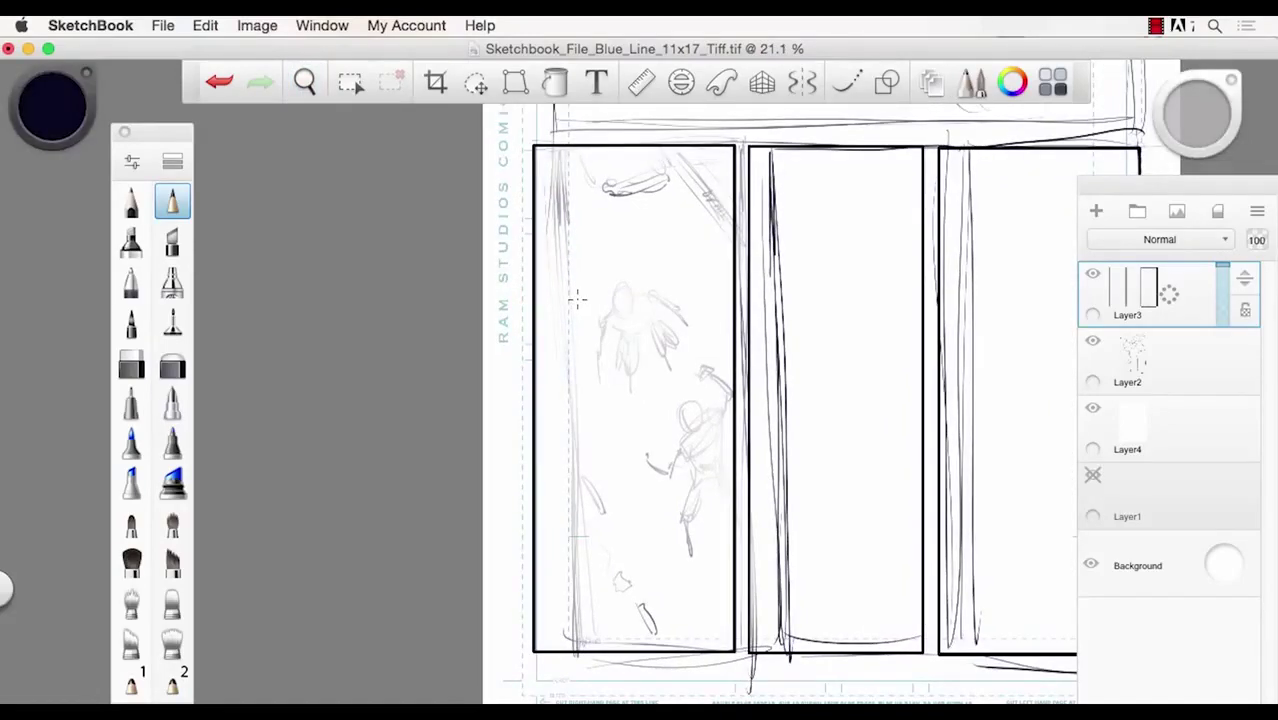
pyautogui.click(1095, 275)
pyautogui.click(1095, 275)
pyautogui.click(1093, 276)
pyautogui.click(1093, 276)
# - Rename the merged panel border layer (Layer3) as Borders
pyautogui.click(1176, 362)
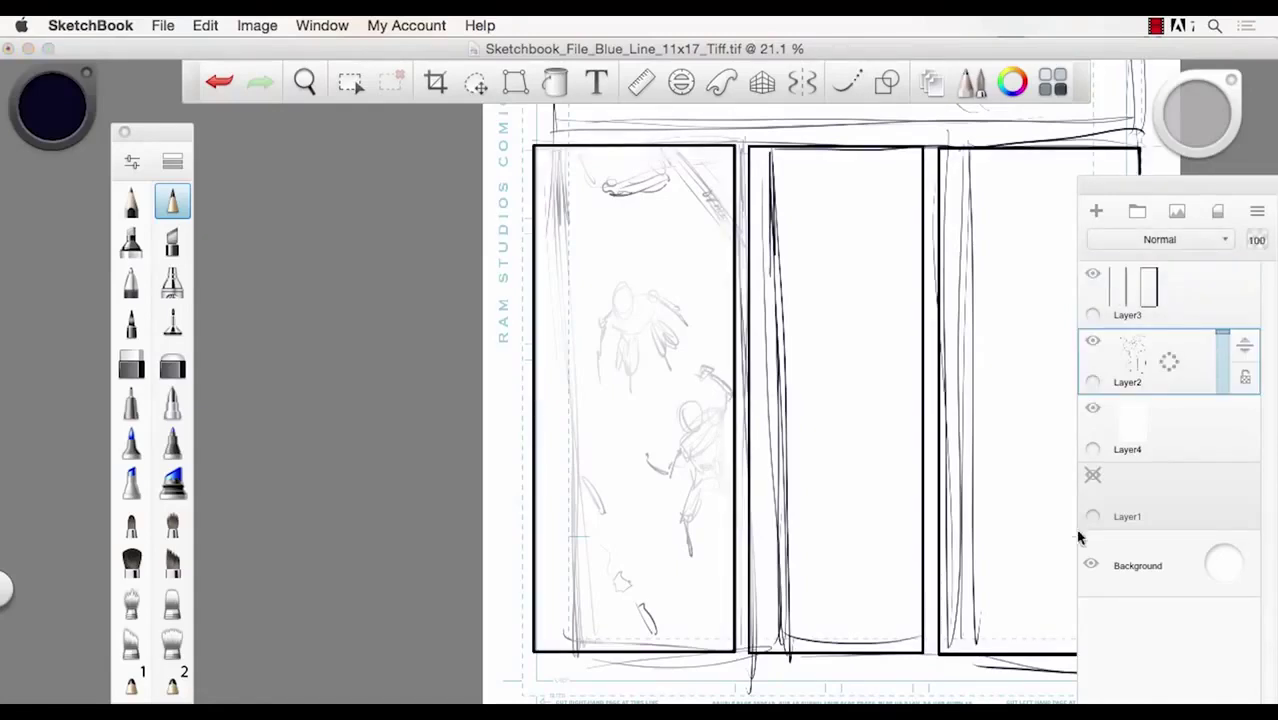
pyautogui.click(1180, 309)
pyautogui.moveTo(1196, 292); pyautogui.dragTo(1247, 306)
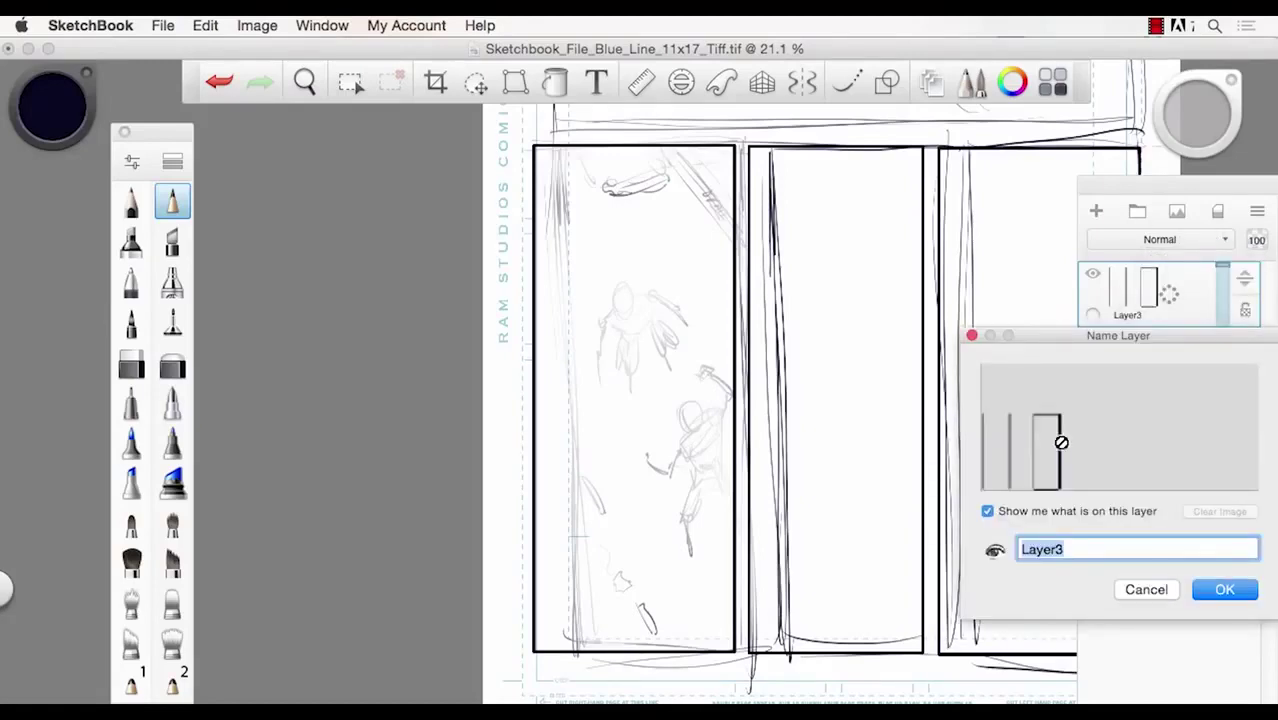
pyautogui.write('Borders')
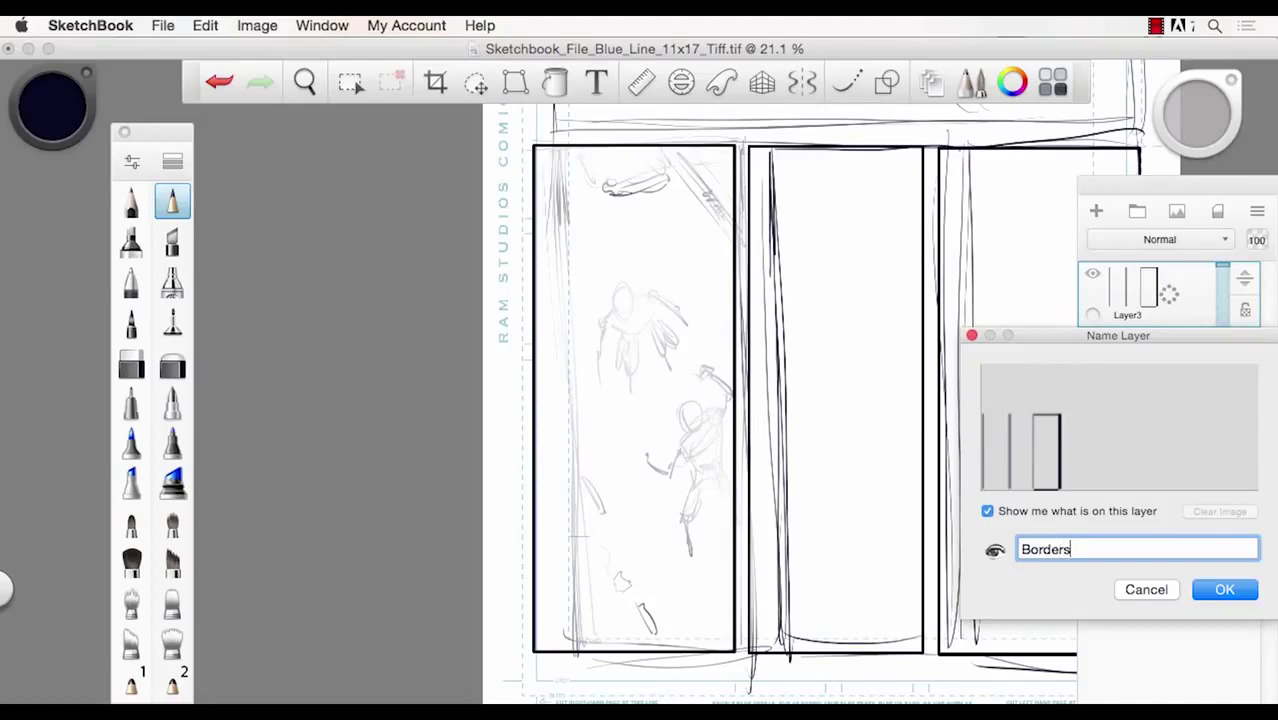
pyautogui.press('Return')
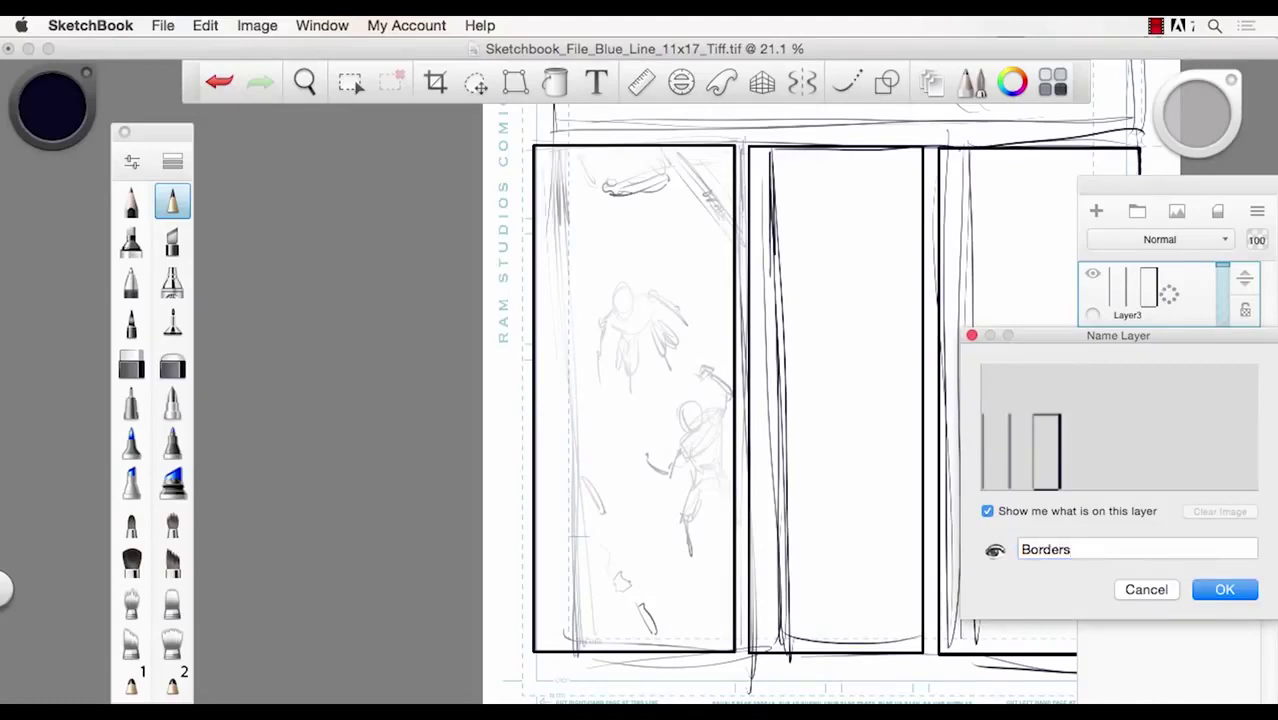
# - On Layer2, select the rough sketch in the first lower panel, shift it slightly left into the ruled border, and deselect it
pyautogui.click(1202, 371)
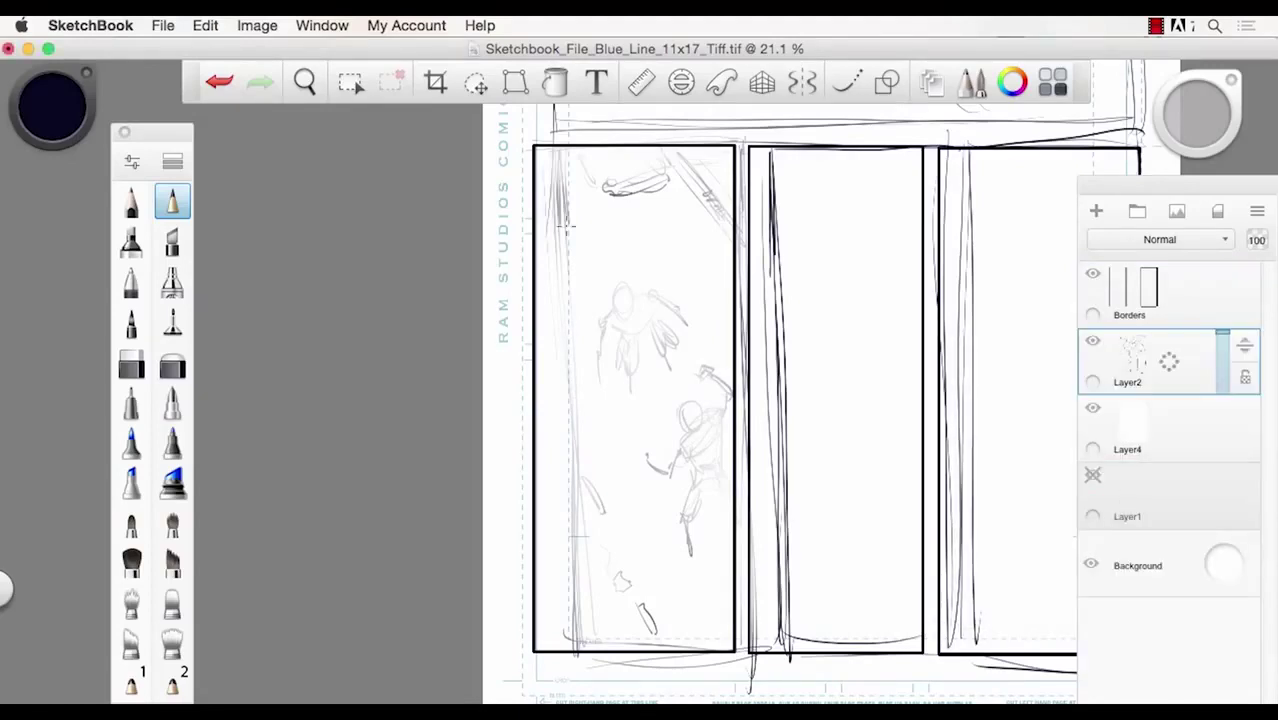
pyautogui.click(134, 206)
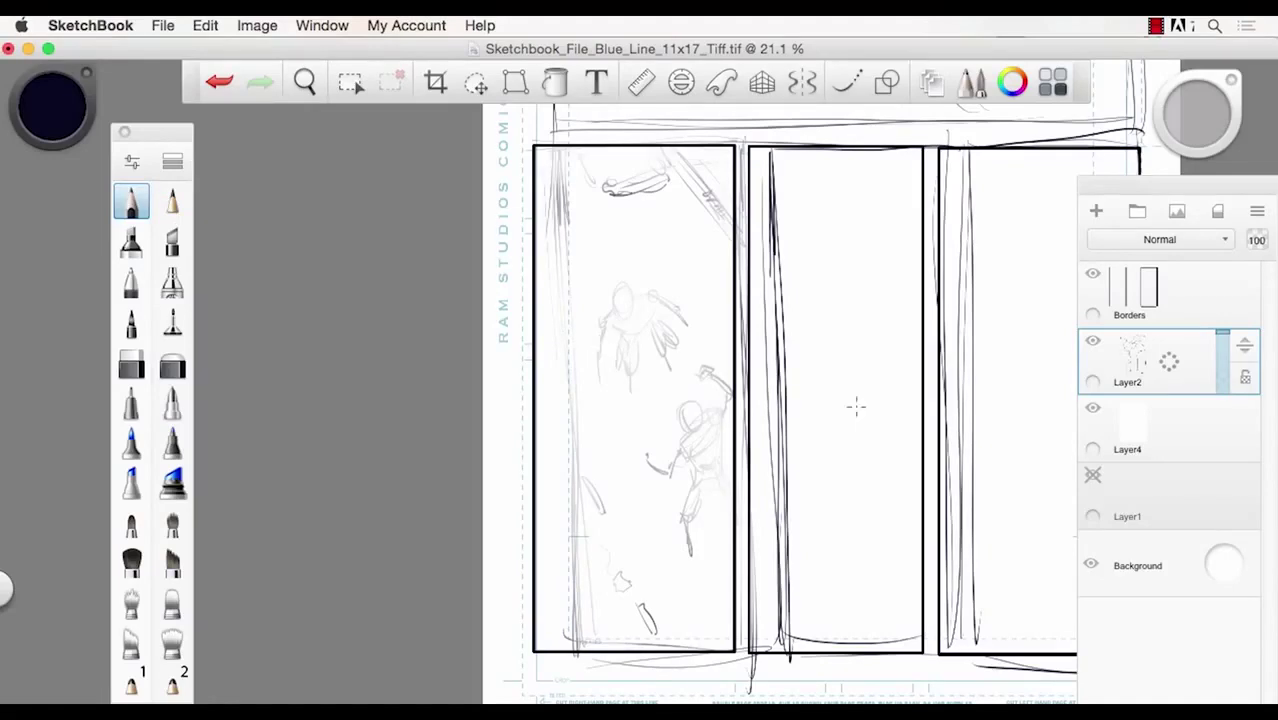
pyautogui.click(352, 85)
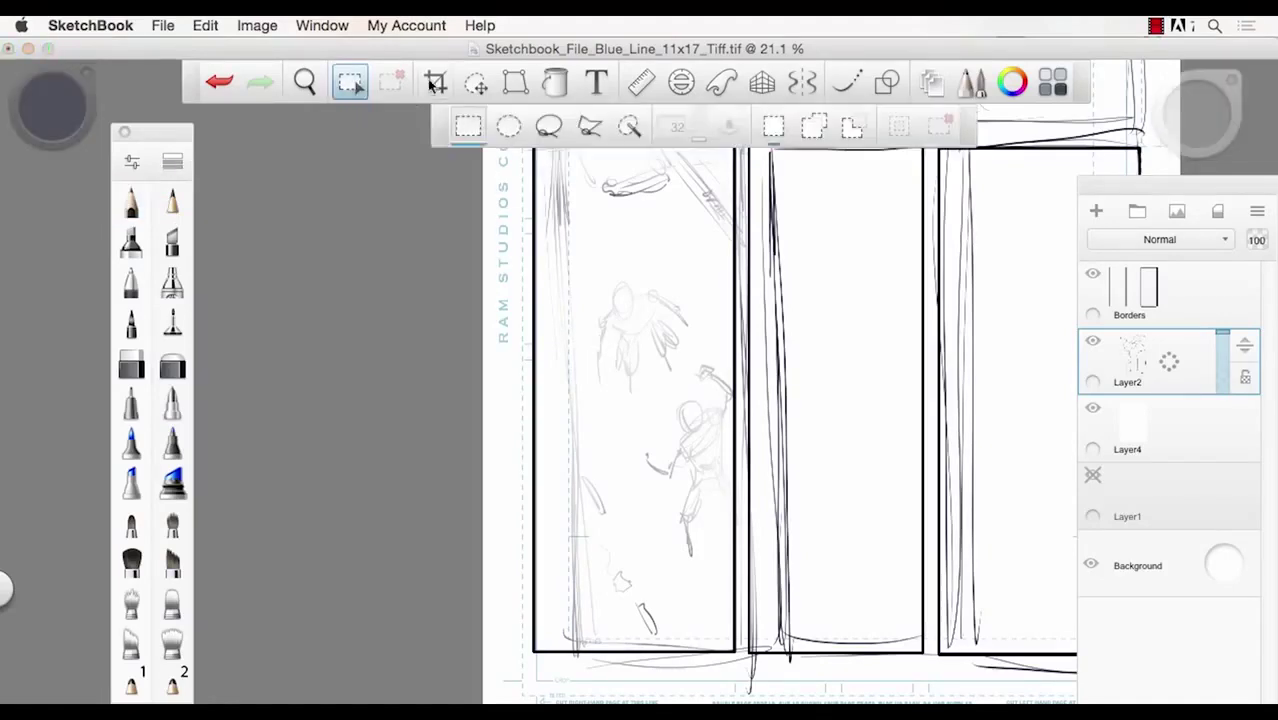
pyautogui.click(476, 83)
pyautogui.click(660, 128)
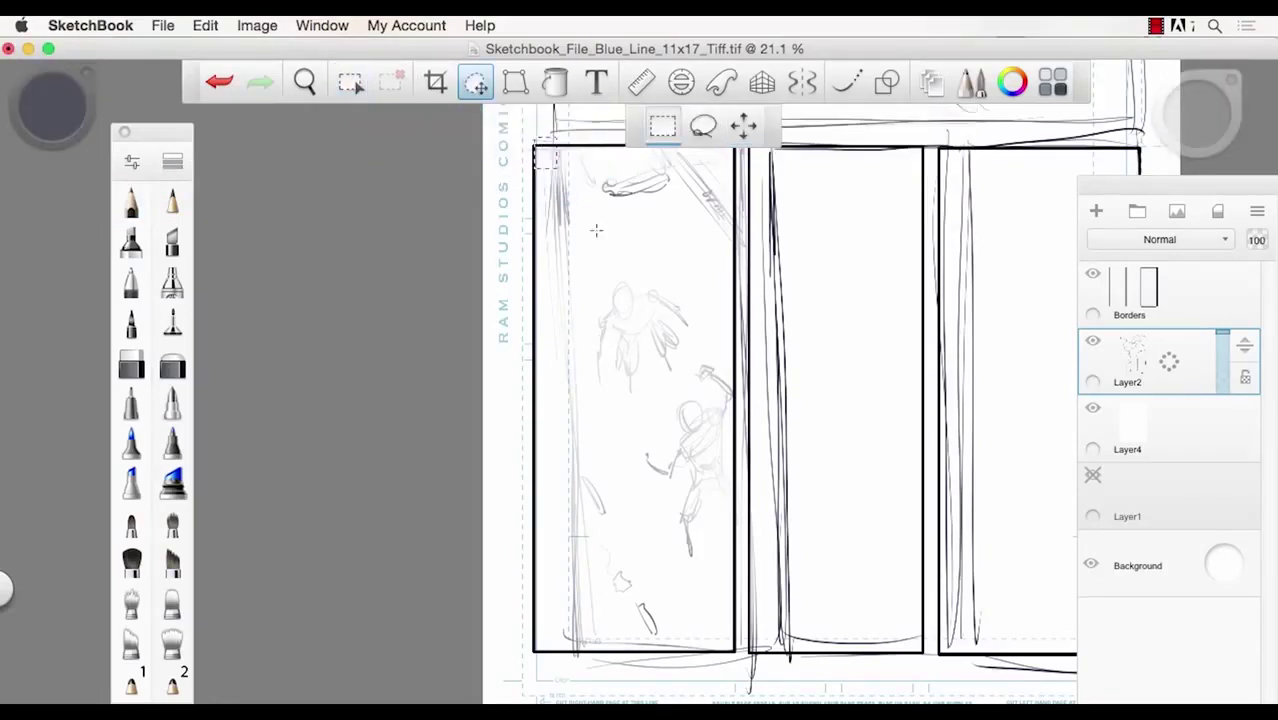
pyautogui.moveTo(596, 230); pyautogui.dragTo(752, 660)
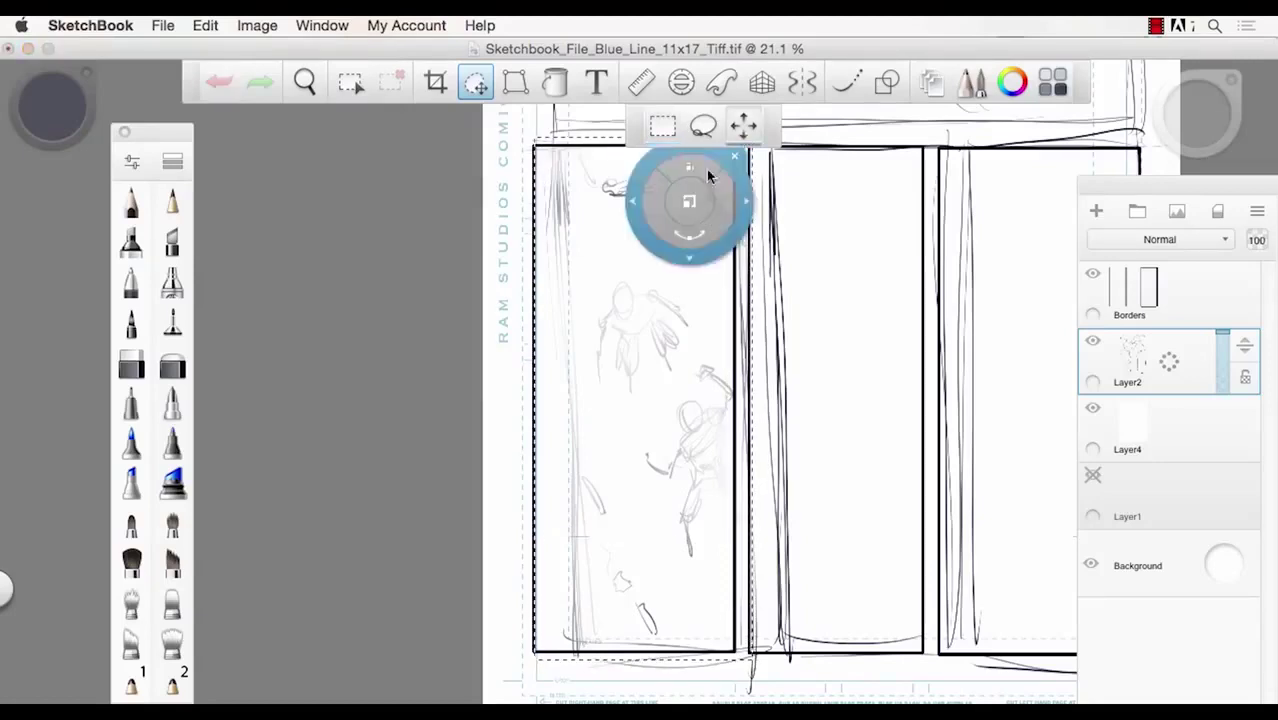
pyautogui.moveTo(706, 169)
pyautogui.mouseDown()
pyautogui.moveTo(632, 243)
pyautogui.moveTo(571, 245)
pyautogui.mouseUp()
pyautogui.moveTo(576, 295); pyautogui.dragTo(596, 200)
pyautogui.moveTo(545, 145)
pyautogui.mouseDown()
pyautogui.moveTo(699, 499)
pyautogui.moveTo(752, 668)
pyautogui.mouseUp()
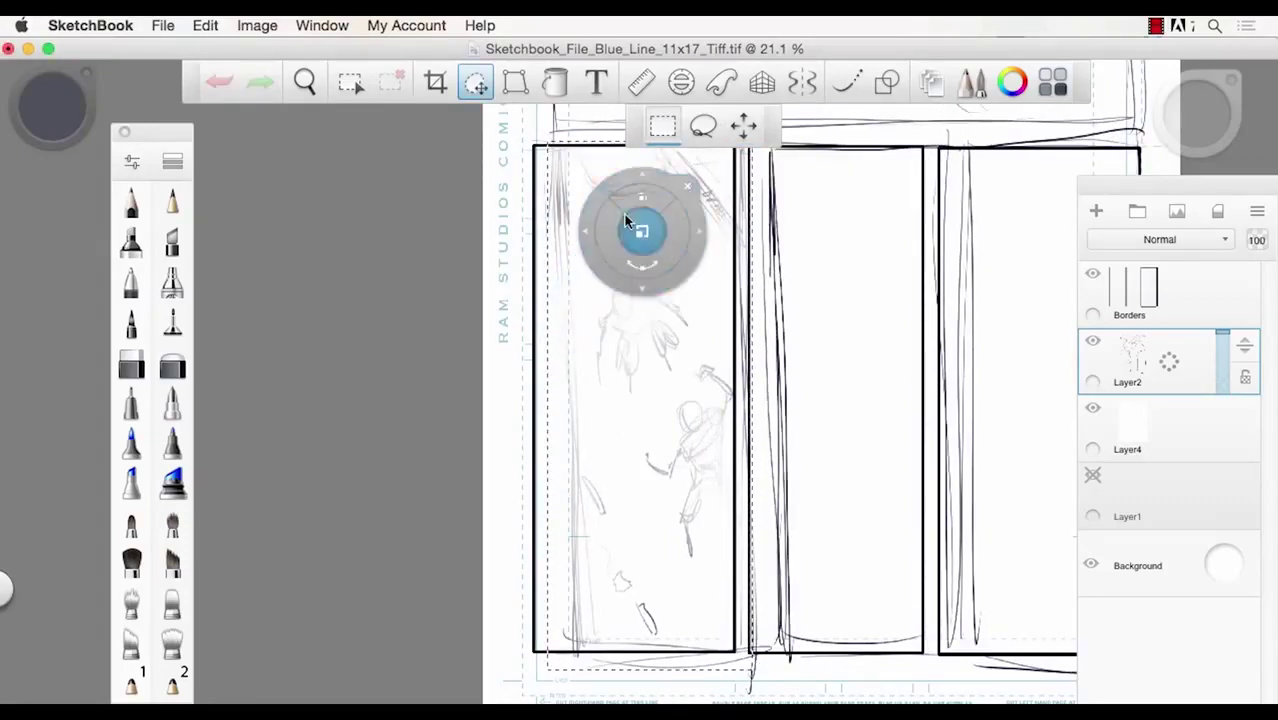
pyautogui.moveTo(590, 221); pyautogui.dragTo(565, 223)
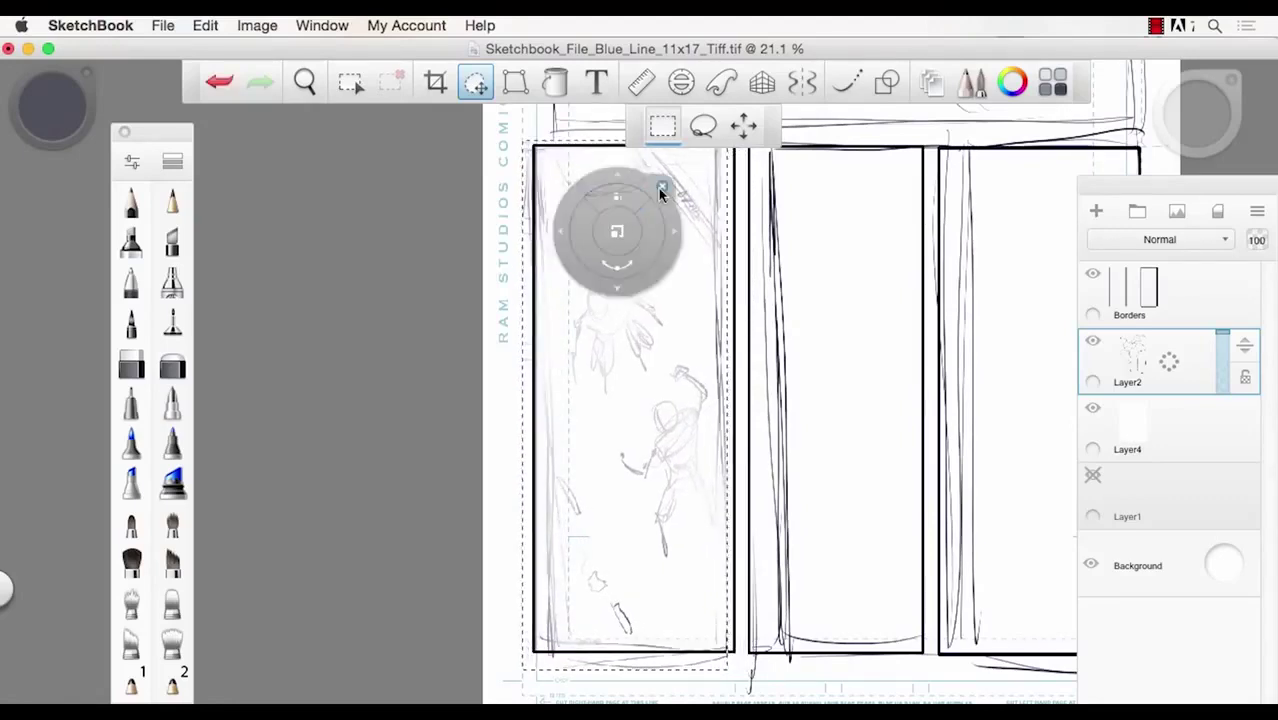
pyautogui.press('super+d')
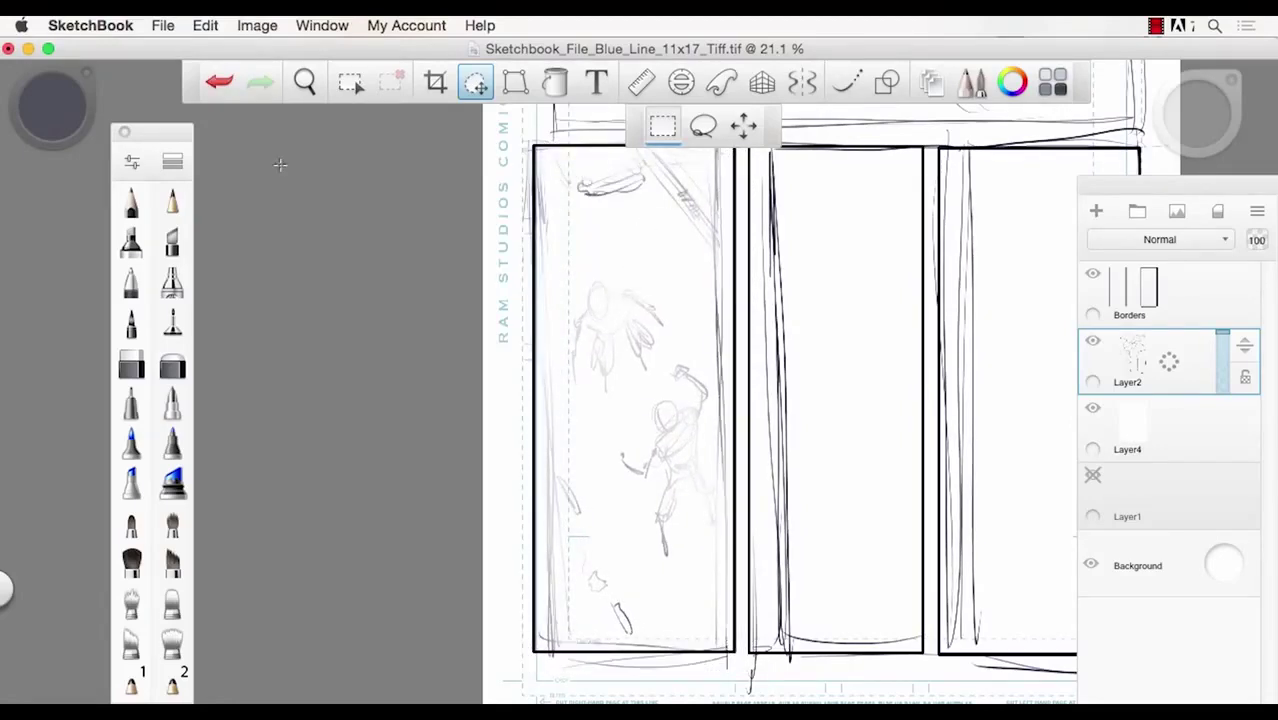
# - Pencil over the lower figure in the first lower panel, drawing its head, torso, arms and legs in darker lines
pyautogui.click(131, 200)
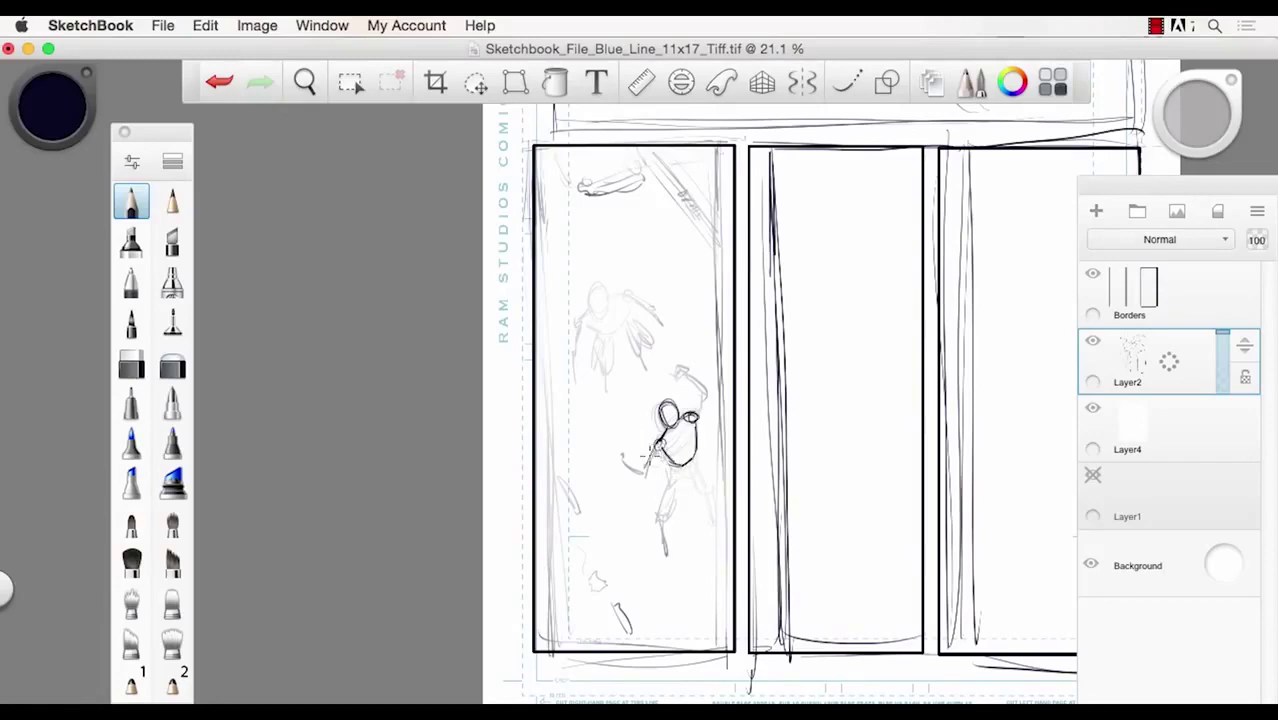
pyautogui.moveTo(688, 414)
pyautogui.mouseDown()
pyautogui.moveTo(703, 398)
pyautogui.moveTo(706, 408)
pyautogui.moveTo(697, 423)
pyautogui.moveTo(690, 366)
pyautogui.moveTo(712, 380)
pyautogui.moveTo(700, 398)
pyautogui.mouseUp()
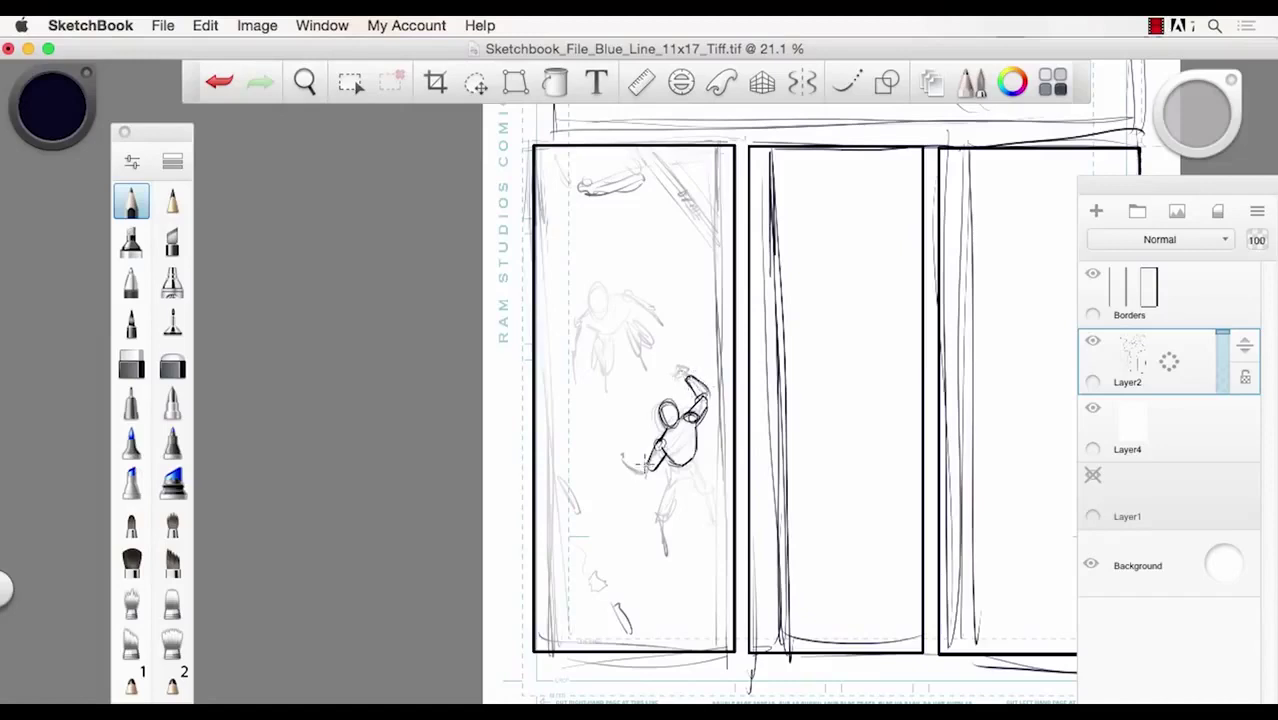
pyautogui.moveTo(648, 456)
pyautogui.mouseDown()
pyautogui.moveTo(622, 466)
pyautogui.moveTo(636, 476)
pyautogui.mouseUp()
pyautogui.moveTo(626, 470)
pyautogui.mouseDown()
pyautogui.moveTo(704, 458)
pyautogui.moveTo(700, 484)
pyautogui.moveTo(656, 508)
pyautogui.moveTo(666, 516)
pyautogui.mouseUp()
pyautogui.moveTo(690, 462)
pyautogui.mouseDown()
pyautogui.moveTo(672, 508)
pyautogui.moveTo(706, 484)
pyautogui.moveTo(700, 498)
pyautogui.mouseUp()
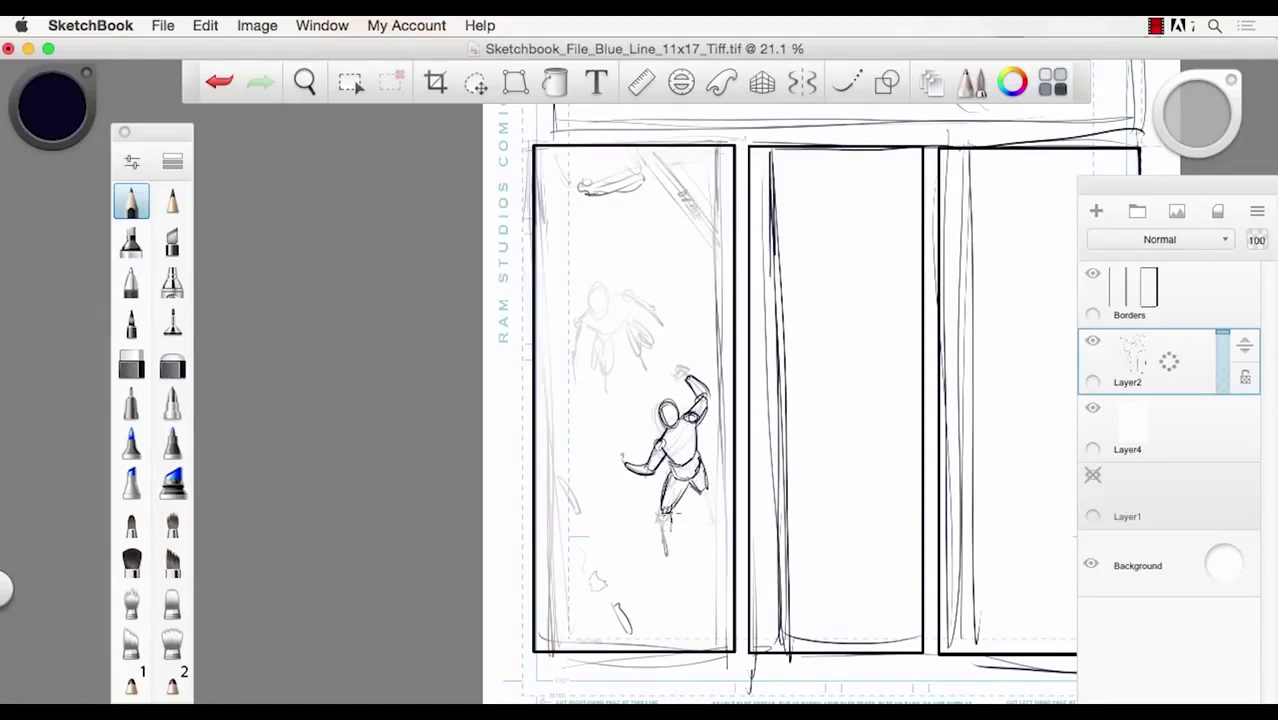
pyautogui.moveTo(680, 506); pyautogui.dragTo(666, 544)
pyautogui.moveTo(706, 489)
pyautogui.mouseDown()
pyautogui.moveTo(722, 531)
pyautogui.moveTo(698, 502)
pyautogui.moveTo(676, 538)
pyautogui.mouseUp()
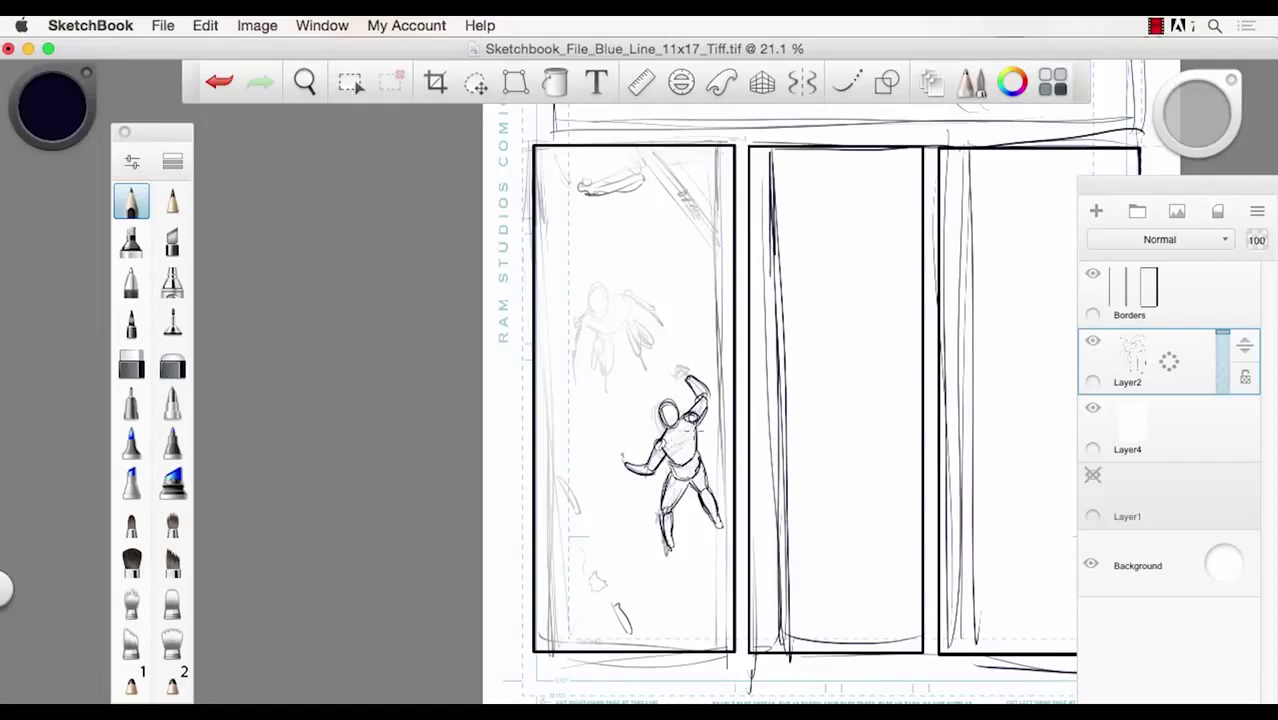
pyautogui.moveTo(682, 428); pyautogui.dragTo(689, 470)
# - Erase the lower figure's raised arm with the soft eraser and redraw it in pencil with a clenched fist
pyautogui.click(133, 364)
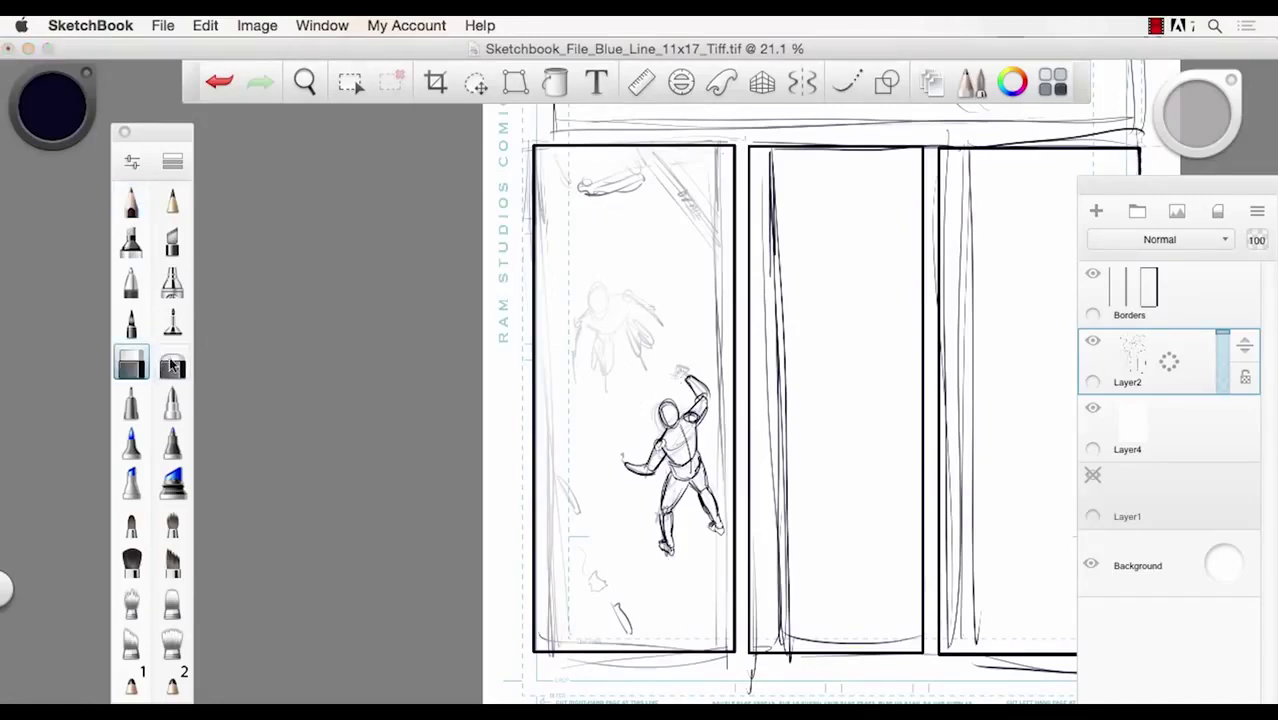
pyautogui.click(172, 366)
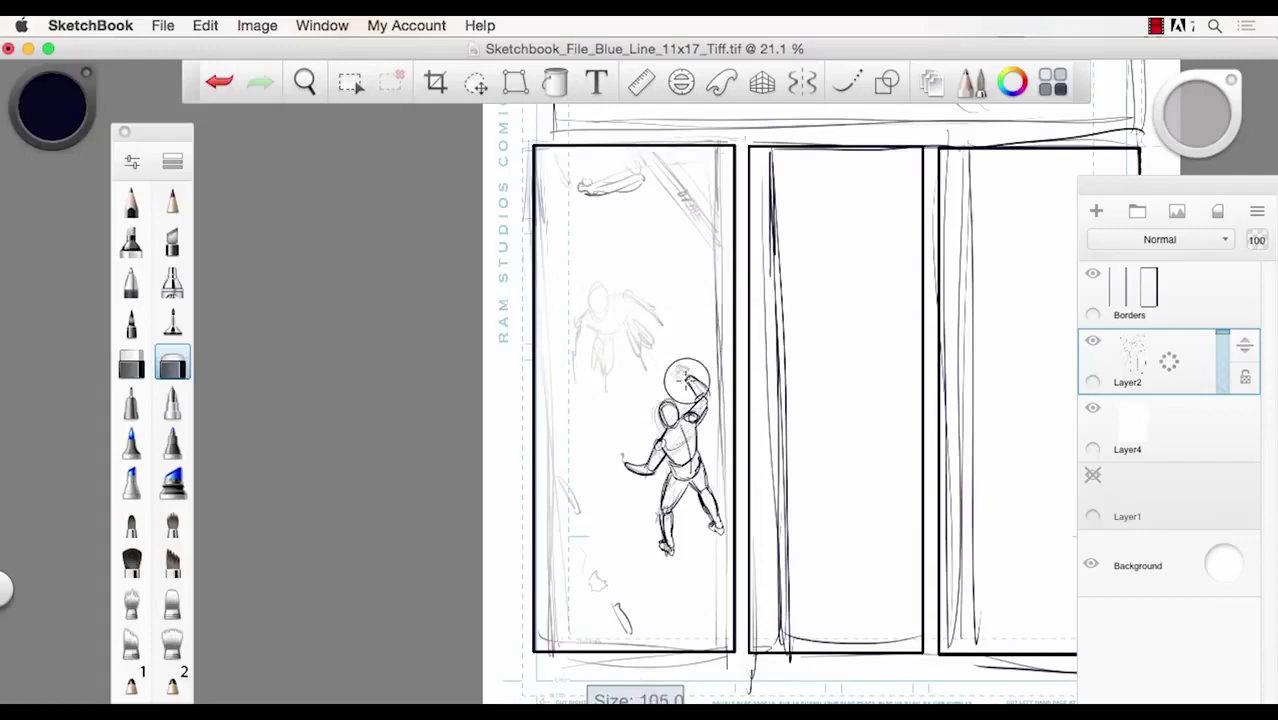
pyautogui.moveTo(686, 380)
pyautogui.mouseDown()
pyautogui.moveTo(689, 400)
pyautogui.moveTo(681, 366)
pyautogui.mouseUp()
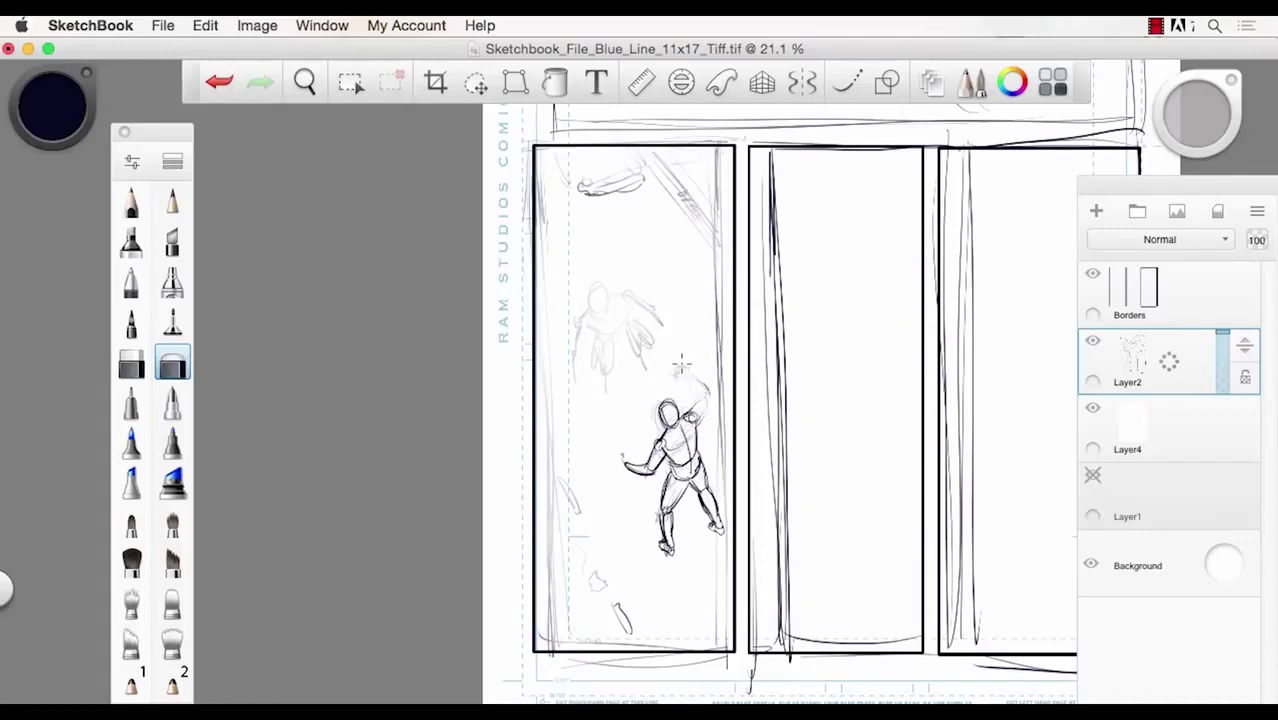
pyautogui.click(131, 201)
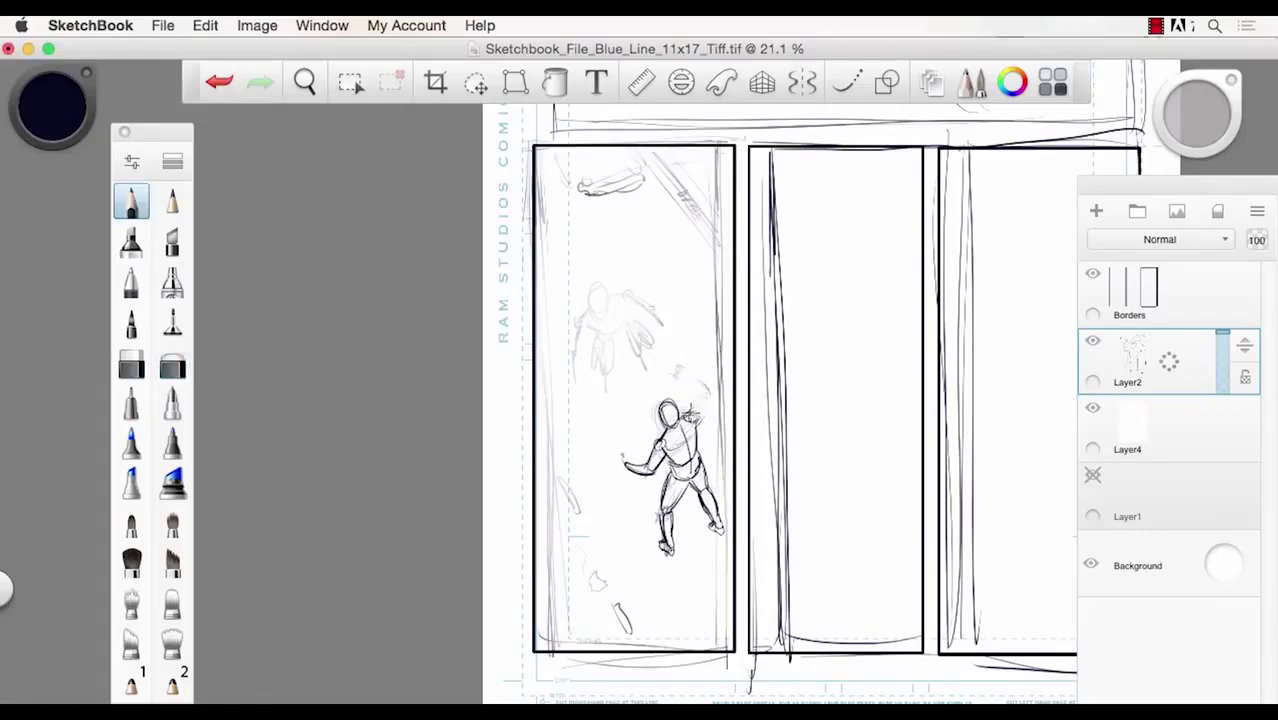
pyautogui.moveTo(684, 424)
pyautogui.mouseDown()
pyautogui.moveTo(698, 404)
pyautogui.moveTo(699, 426)
pyautogui.moveTo(696, 385)
pyautogui.moveTo(705, 404)
pyautogui.moveTo(681, 372)
pyautogui.moveTo(692, 382)
pyautogui.mouseUp()
# - Erase the lower figure's other arm, redraw it bent with a fist, and refine the head, torso and waist
pyautogui.click(168, 366)
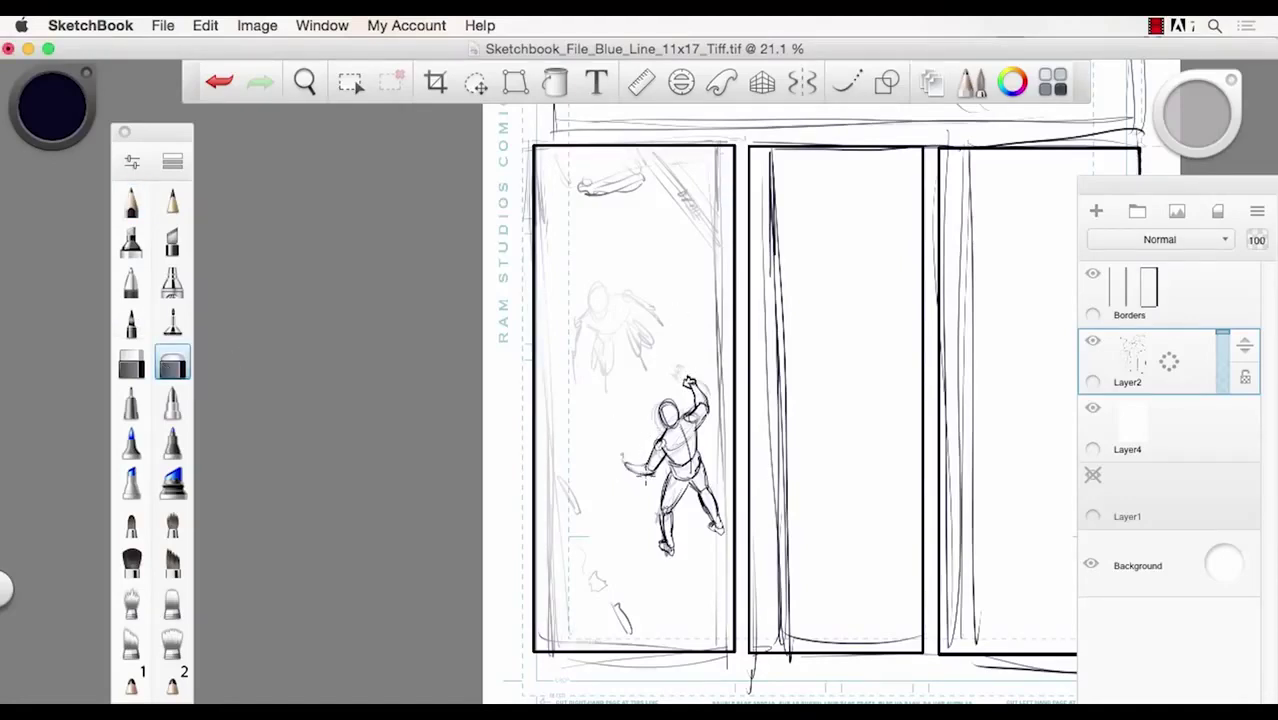
pyautogui.moveTo(652, 440)
pyautogui.mouseDown()
pyautogui.moveTo(632, 464)
pyautogui.moveTo(650, 452)
pyautogui.moveTo(661, 471)
pyautogui.mouseUp()
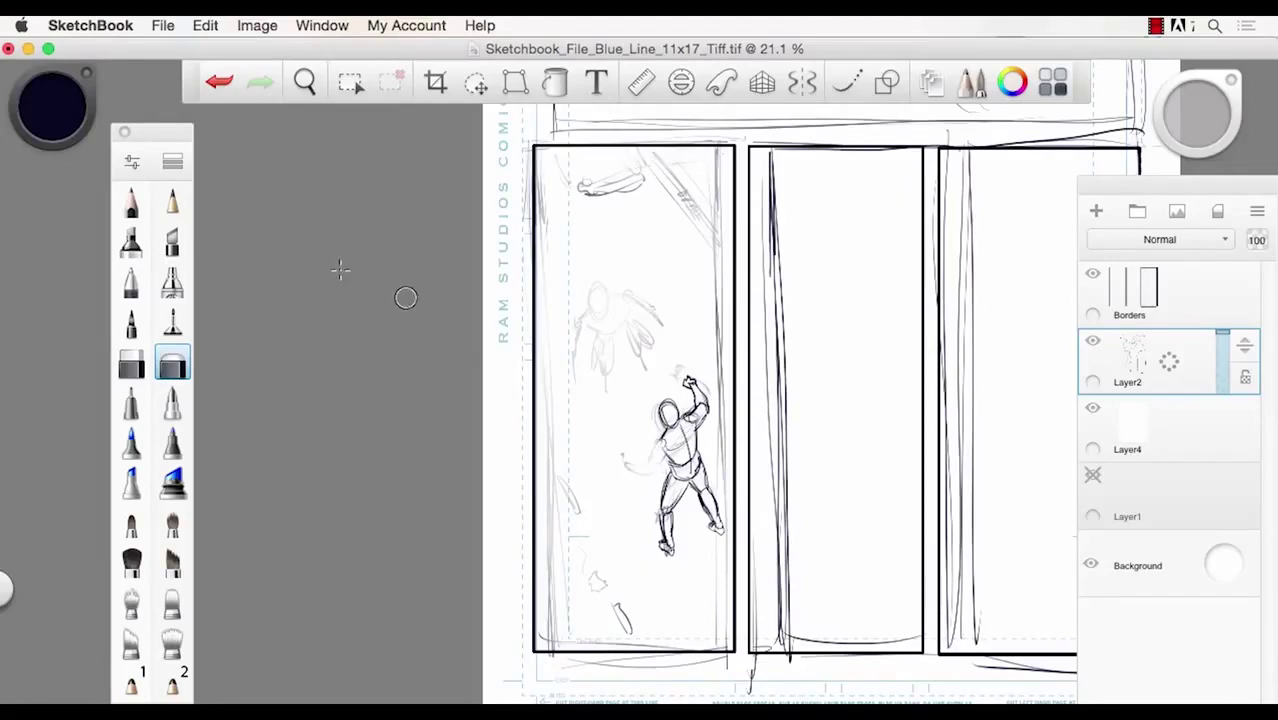
pyautogui.click(172, 205)
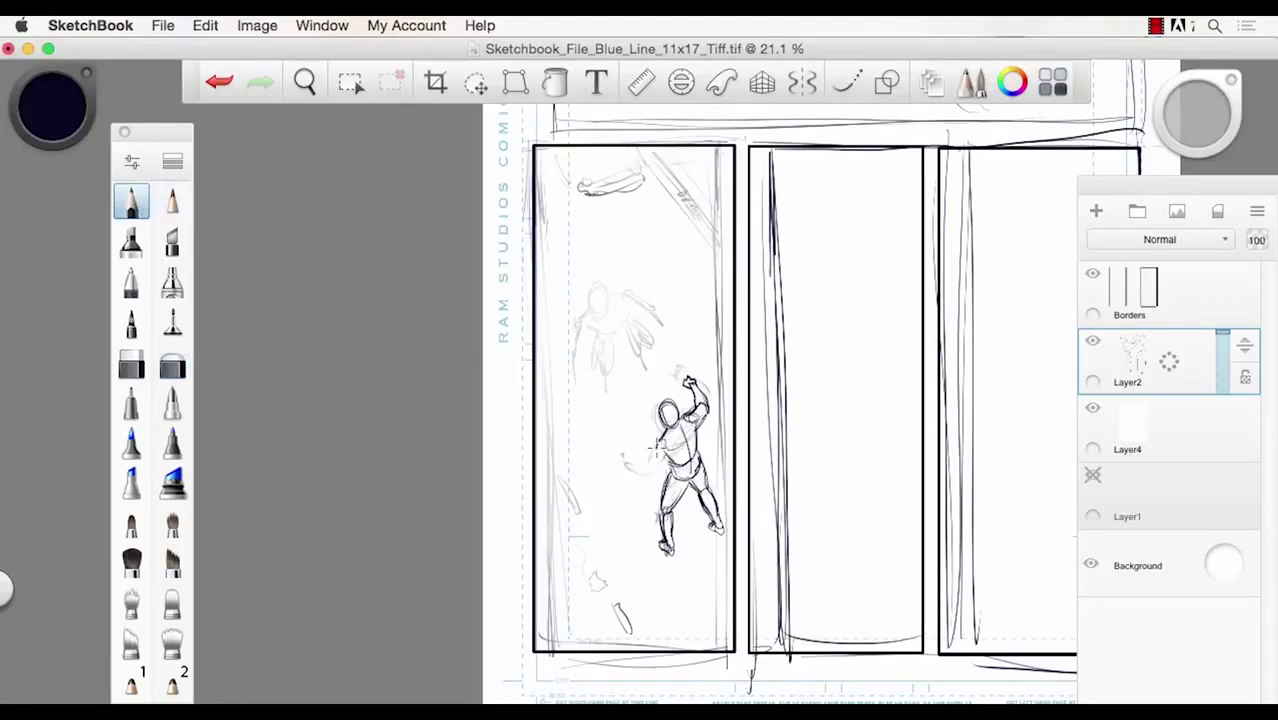
pyautogui.moveTo(654, 466)
pyautogui.mouseDown()
pyautogui.moveTo(662, 458)
pyautogui.moveTo(652, 464)
pyautogui.mouseUp()
pyautogui.moveTo(662, 410)
pyautogui.mouseDown()
pyautogui.moveTo(686, 418)
pyautogui.moveTo(664, 424)
pyautogui.moveTo(694, 462)
pyautogui.moveTo(674, 518)
pyautogui.mouseUp()
pyautogui.moveTo(668, 434); pyautogui.dragTo(654, 416)
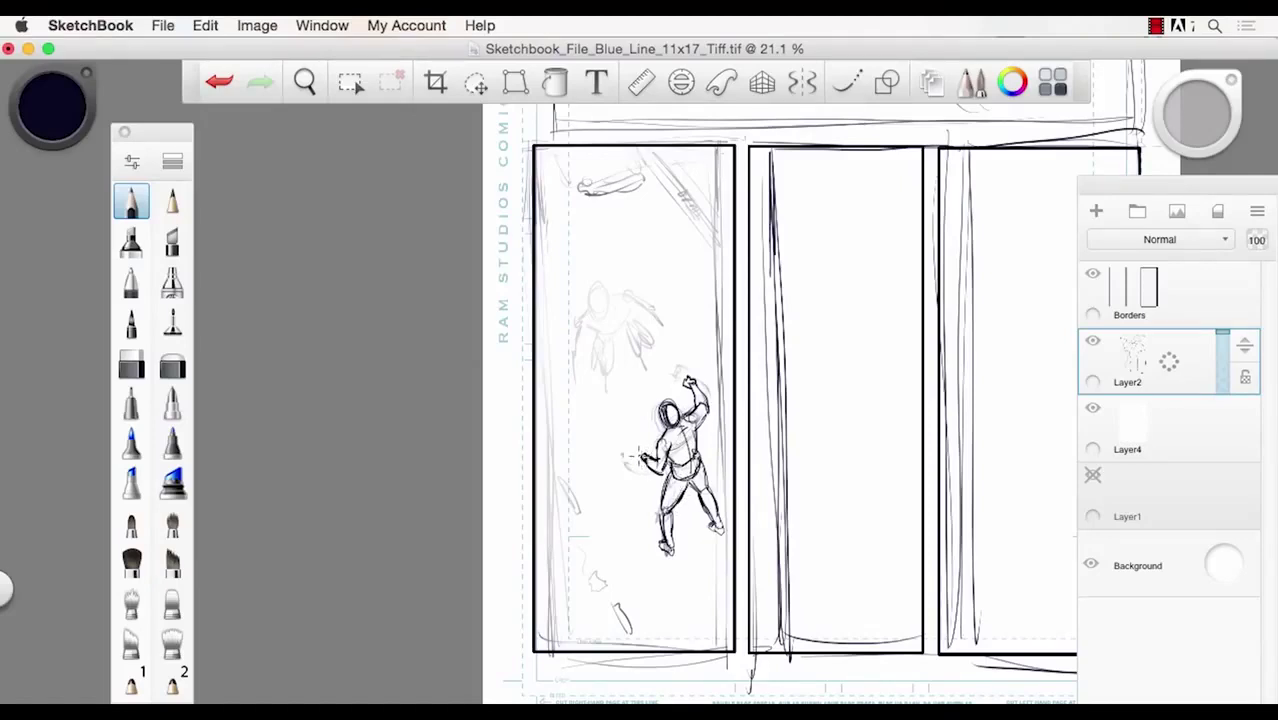
pyautogui.moveTo(660, 462)
pyautogui.mouseDown()
pyautogui.moveTo(672, 442)
pyautogui.moveTo(692, 486)
pyautogui.mouseUp()
# - Pencil over the faint upper figure in the first lower panel, drawing its head, torso, bent arms and legs
pyautogui.press('space')
pyautogui.moveTo(628, 382); pyautogui.dragTo(531, 344)
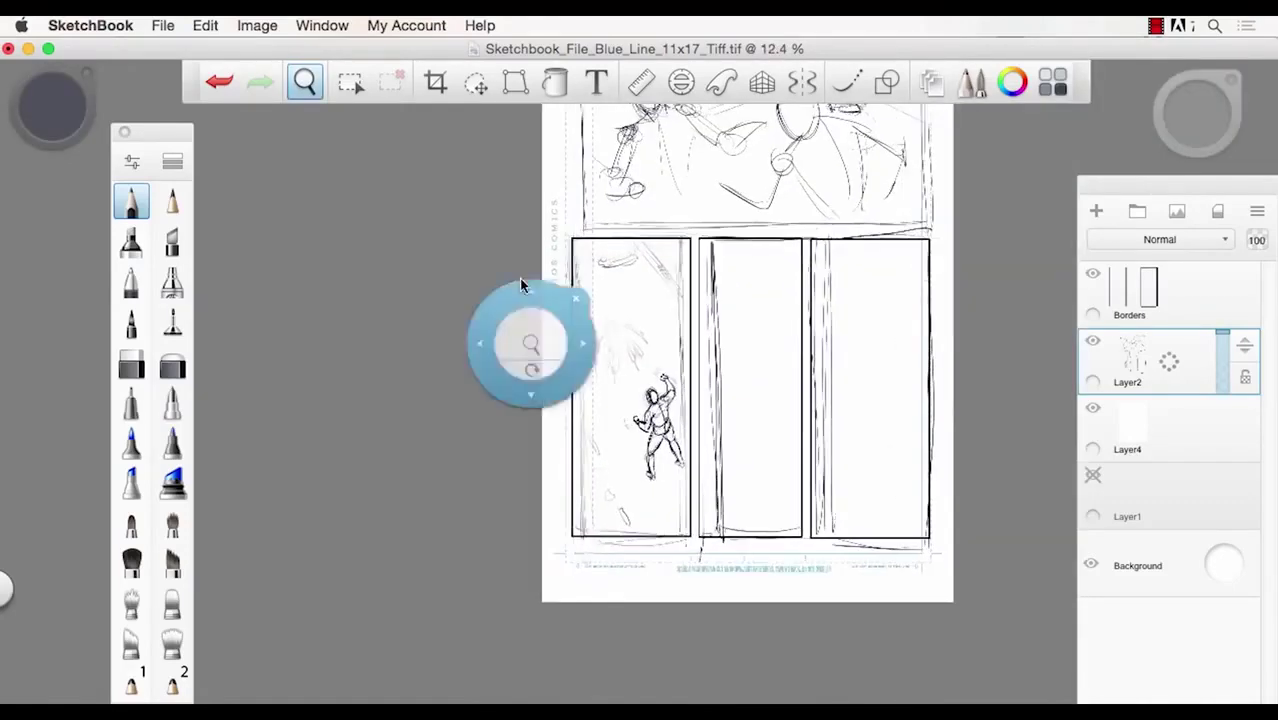
pyautogui.moveTo(520, 285); pyautogui.dragTo(519, 329)
pyautogui.press('space')
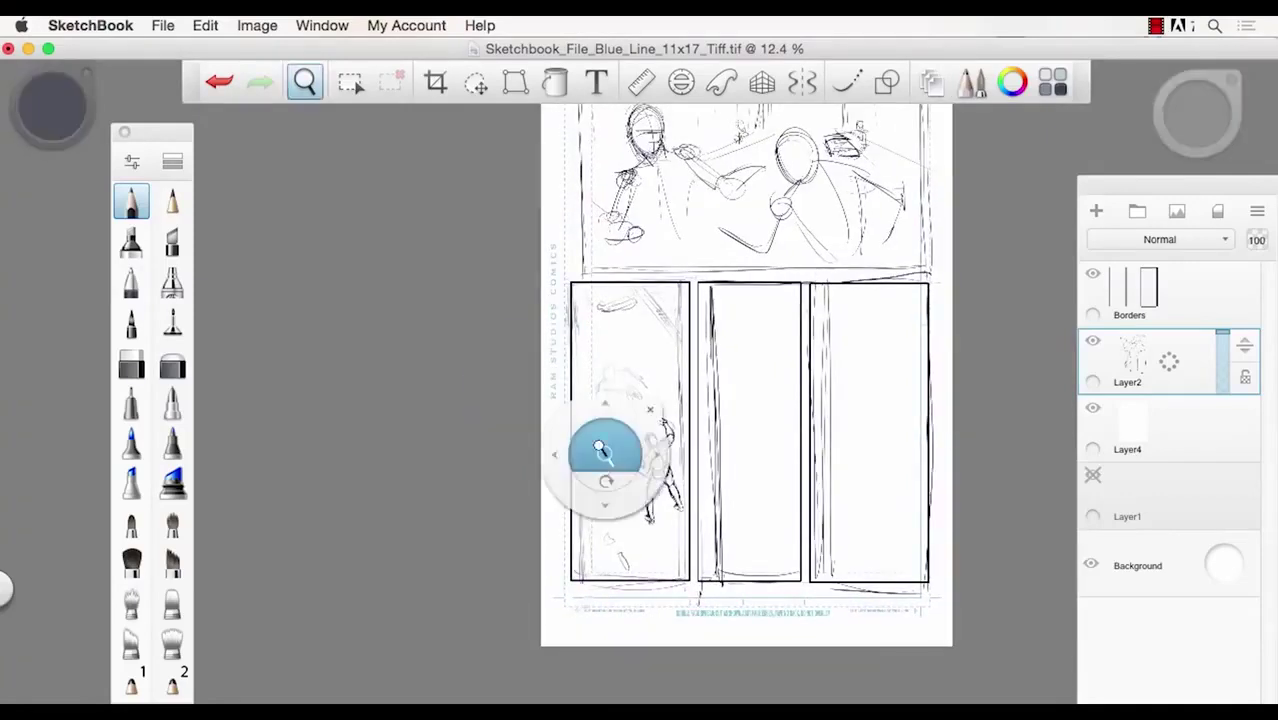
pyautogui.moveTo(600, 450)
pyautogui.mouseDown()
pyautogui.moveTo(636, 419)
pyautogui.moveTo(697, 412)
pyautogui.moveTo(672, 410)
pyautogui.mouseUp()
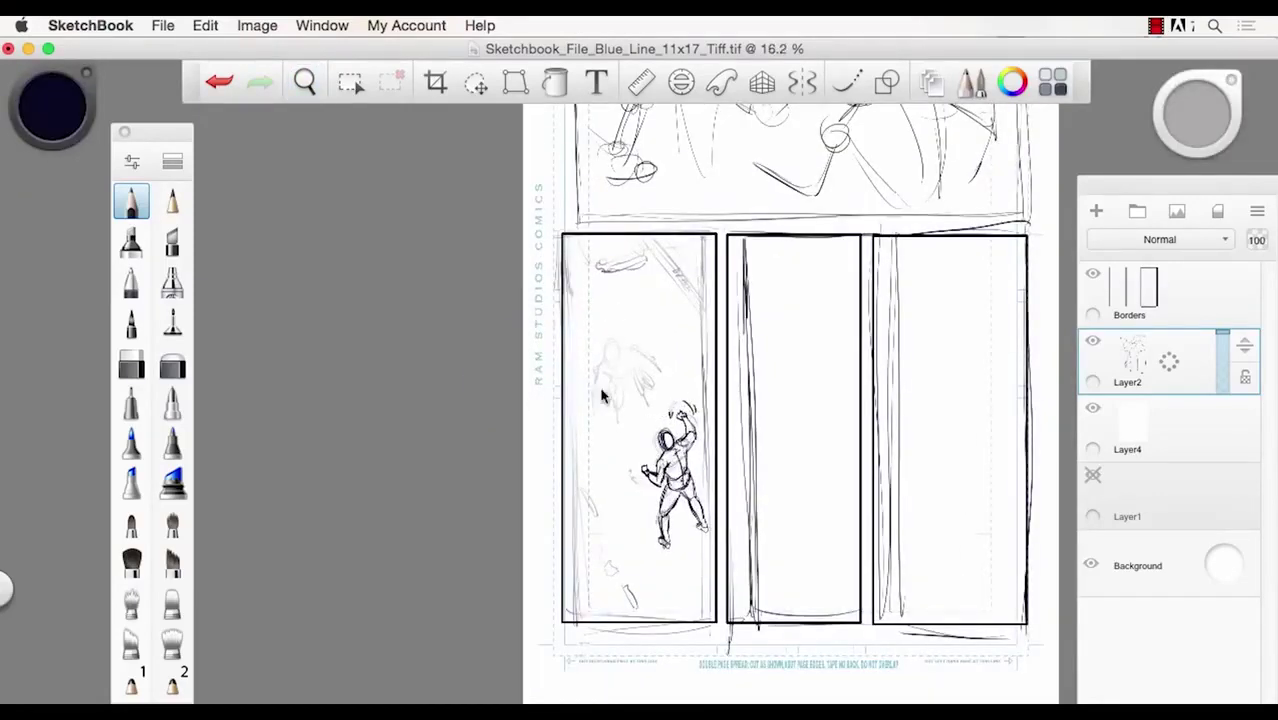
pyautogui.press('space')
pyautogui.moveTo(602, 390)
pyautogui.mouseDown()
pyautogui.moveTo(625, 362)
pyautogui.moveTo(605, 342)
pyautogui.moveTo(626, 342)
pyautogui.moveTo(594, 366)
pyautogui.moveTo(640, 349)
pyautogui.moveTo(660, 362)
pyautogui.moveTo(590, 372)
pyautogui.moveTo(599, 381)
pyautogui.mouseUp()
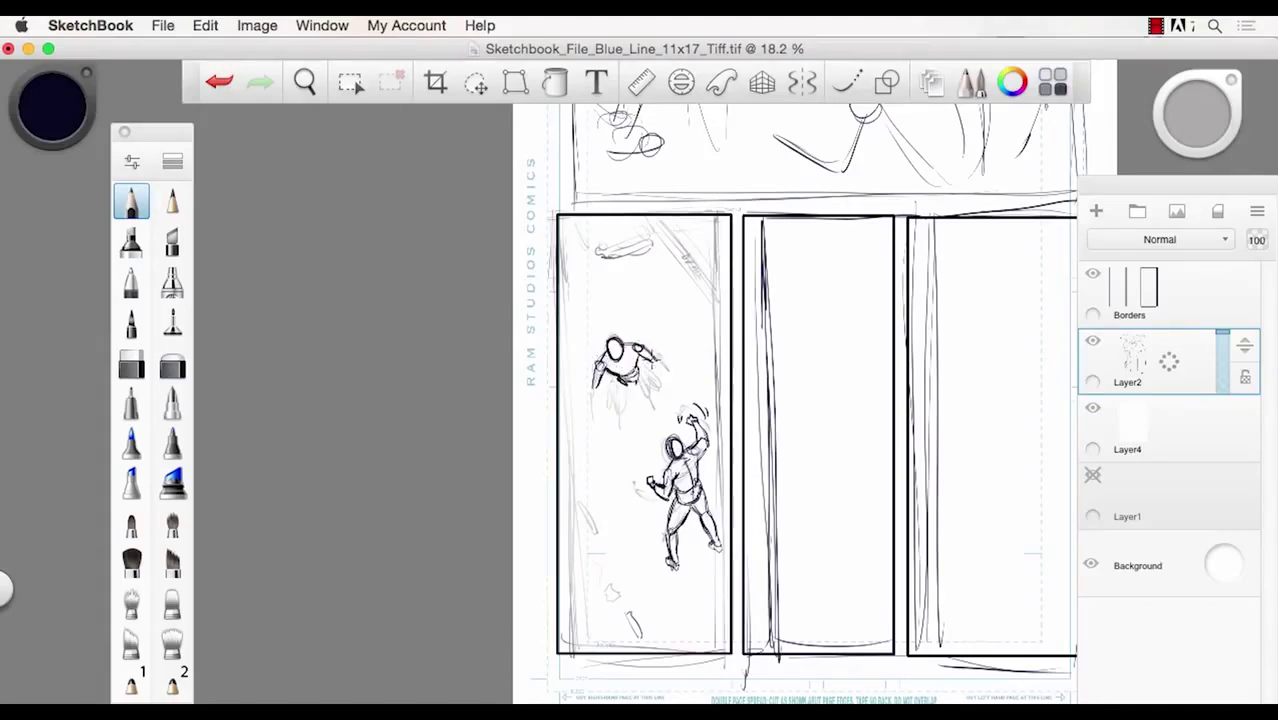
pyautogui.moveTo(652, 352); pyautogui.dragTo(670, 386)
pyautogui.moveTo(592, 380); pyautogui.dragTo(594, 402)
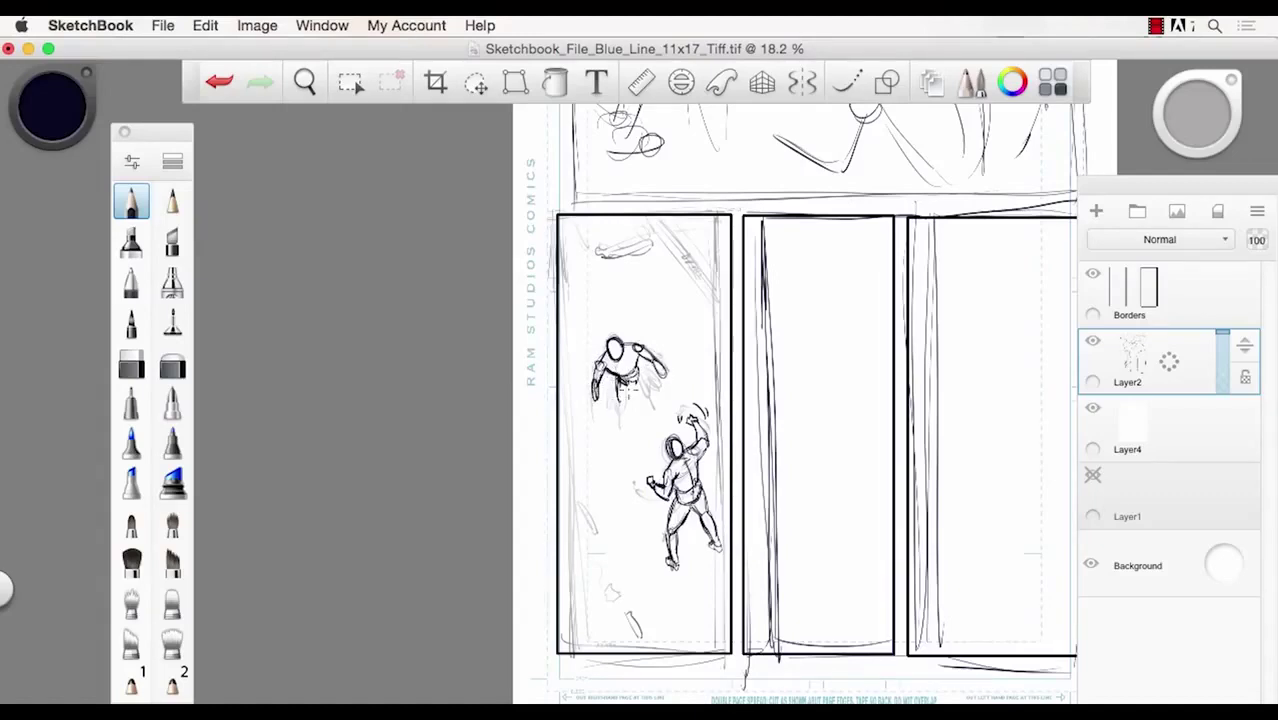
pyautogui.moveTo(650, 360)
pyautogui.mouseDown()
pyautogui.moveTo(636, 400)
pyautogui.moveTo(610, 410)
pyautogui.moveTo(620, 428)
pyautogui.moveTo(662, 408)
pyautogui.moveTo(614, 432)
pyautogui.moveTo(668, 410)
pyautogui.moveTo(672, 426)
pyautogui.moveTo(618, 438)
pyautogui.mouseUp()
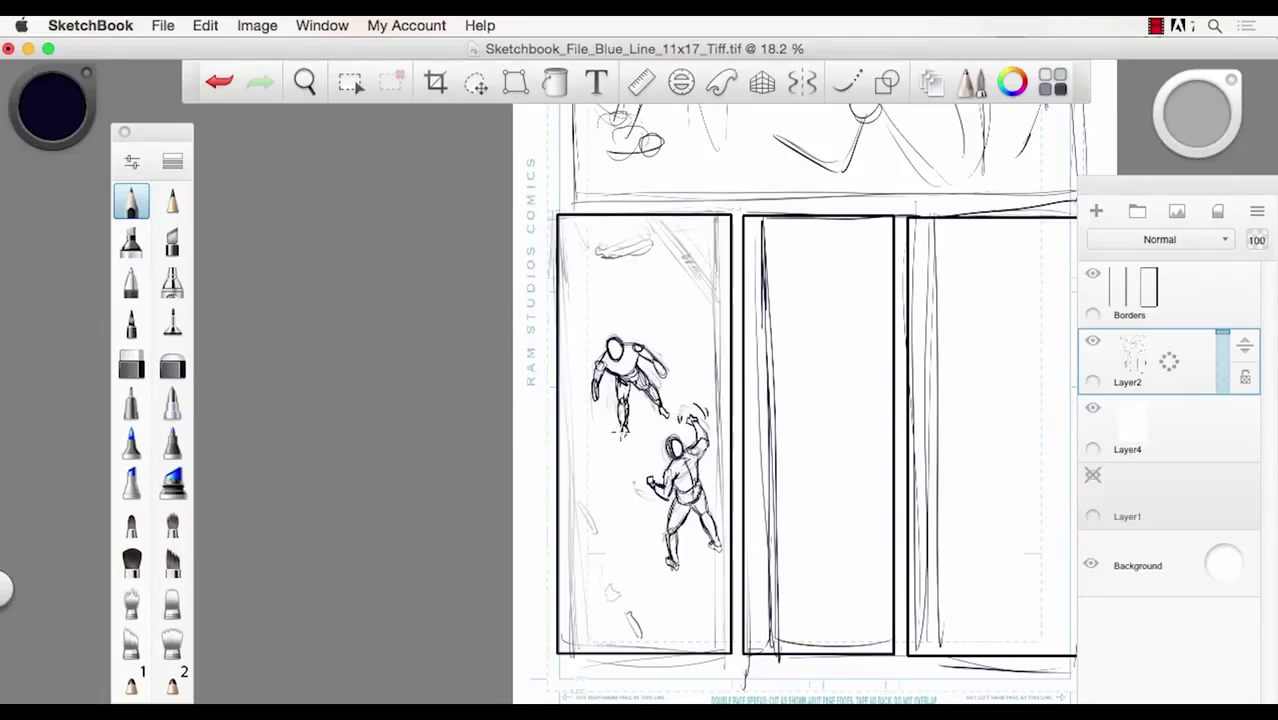
# - Add hands, body contours and facial guide lines to the upper figure
pyautogui.moveTo(596, 390); pyautogui.dragTo(600, 408)
pyautogui.moveTo(596, 394); pyautogui.dragTo(602, 414)
pyautogui.moveTo(626, 360); pyautogui.dragTo(670, 390)
pyautogui.moveTo(615, 350)
pyautogui.mouseDown()
pyautogui.moveTo(594, 374)
pyautogui.moveTo(604, 354)
pyautogui.moveTo(596, 362)
pyautogui.moveTo(630, 349)
pyautogui.moveTo(604, 368)
pyautogui.mouseUp()
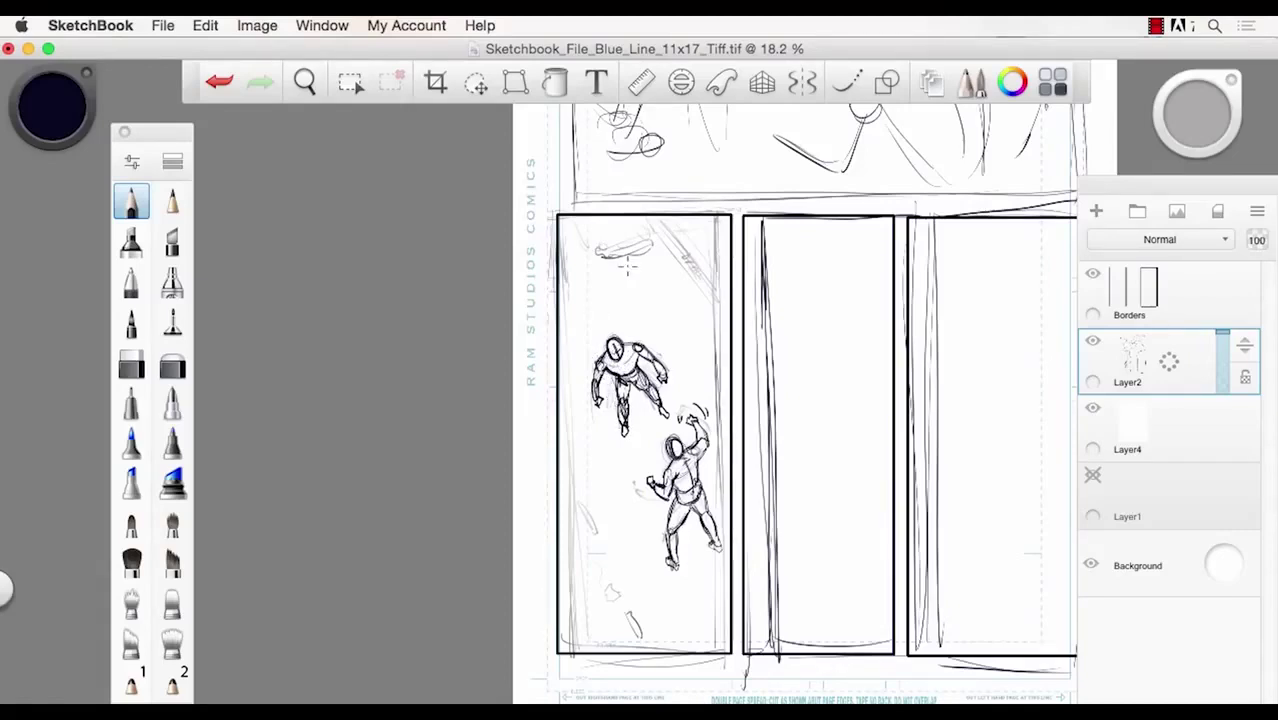
# - Try two long diagonal guide lines along the sides of the upper figure and undo them
pyautogui.moveTo(626, 446); pyautogui.dragTo(533, 296)
pyautogui.moveTo(656, 353); pyautogui.dragTo(598, 182)
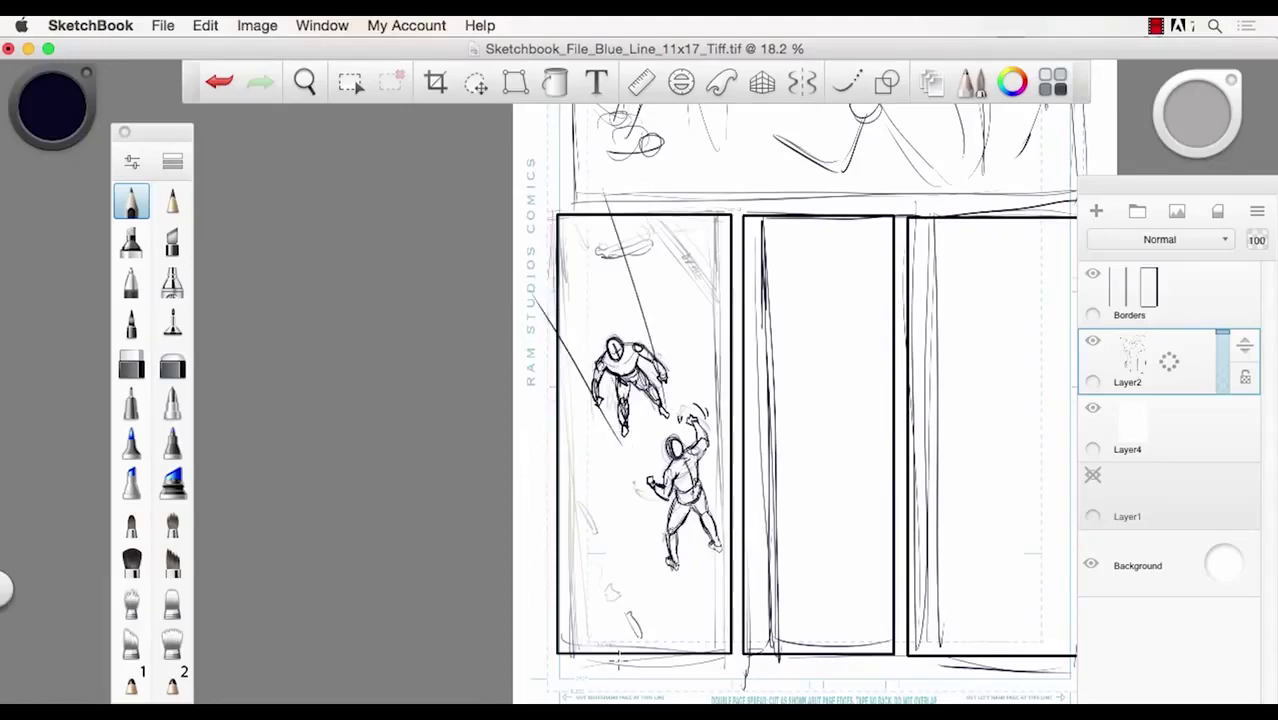
pyautogui.press('super+z')
pyautogui.press('super+z')
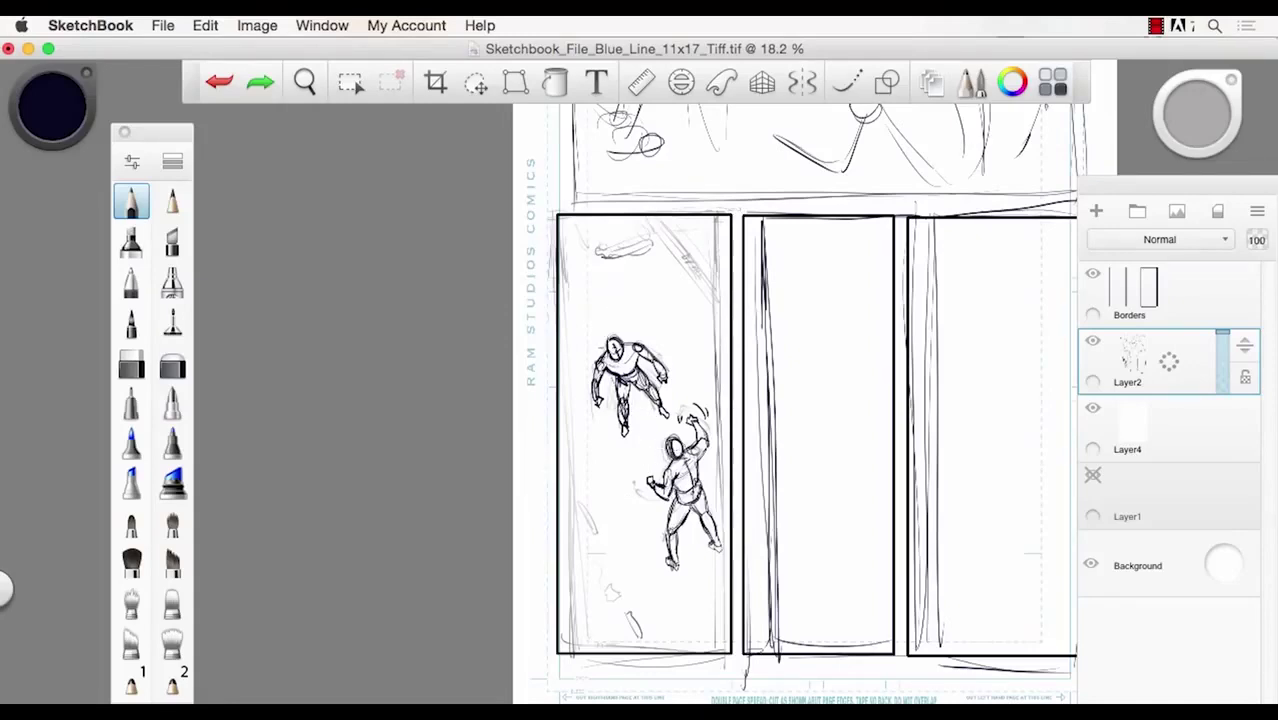
# - Try a perspective box sketched around the upper figure and undo its strokes
pyautogui.moveTo(576, 349)
pyautogui.mouseDown()
pyautogui.moveTo(617, 320)
pyautogui.moveTo(656, 338)
pyautogui.moveTo(595, 376)
pyautogui.moveTo(634, 440)
pyautogui.mouseUp()
pyautogui.moveTo(659, 339); pyautogui.dragTo(669, 432)
pyautogui.moveTo(573, 345)
pyautogui.mouseDown()
pyautogui.moveTo(633, 440)
pyautogui.moveTo(672, 414)
pyautogui.mouseUp()
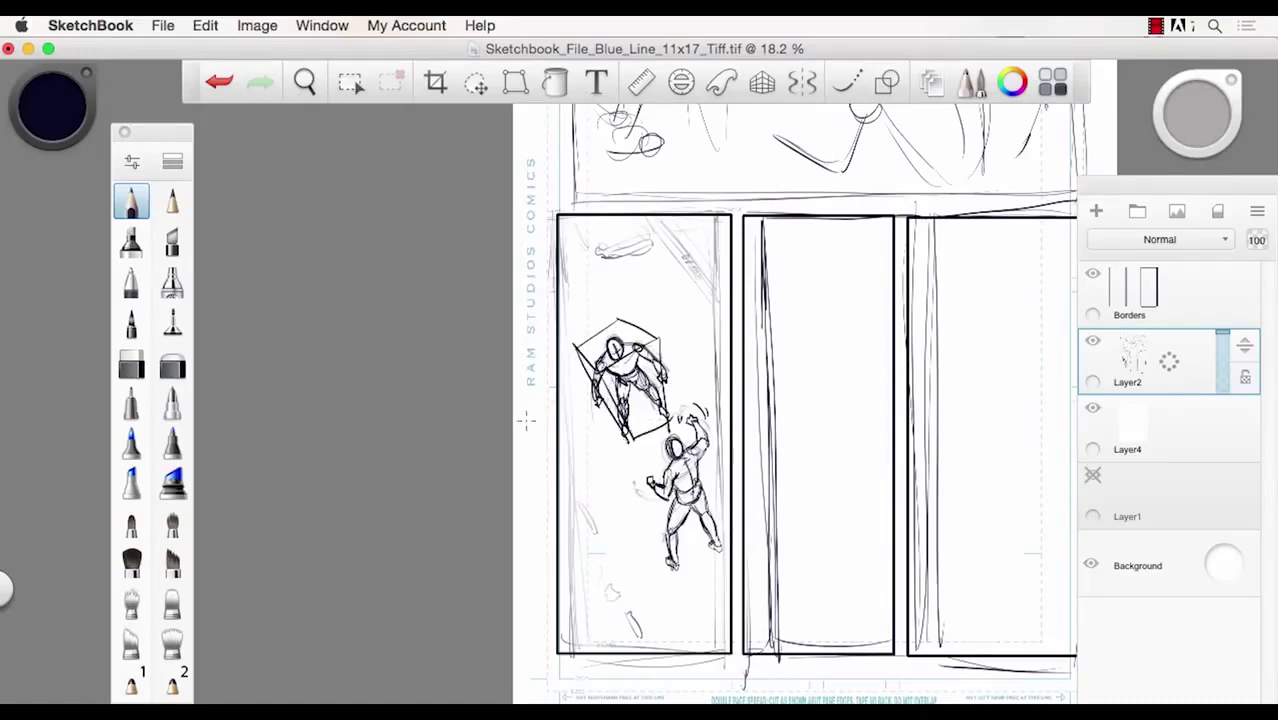
pyautogui.press('super+z')
pyautogui.press('super+z')
pyautogui.press('super+z')
pyautogui.press('super+z')
pyautogui.press('super+z')
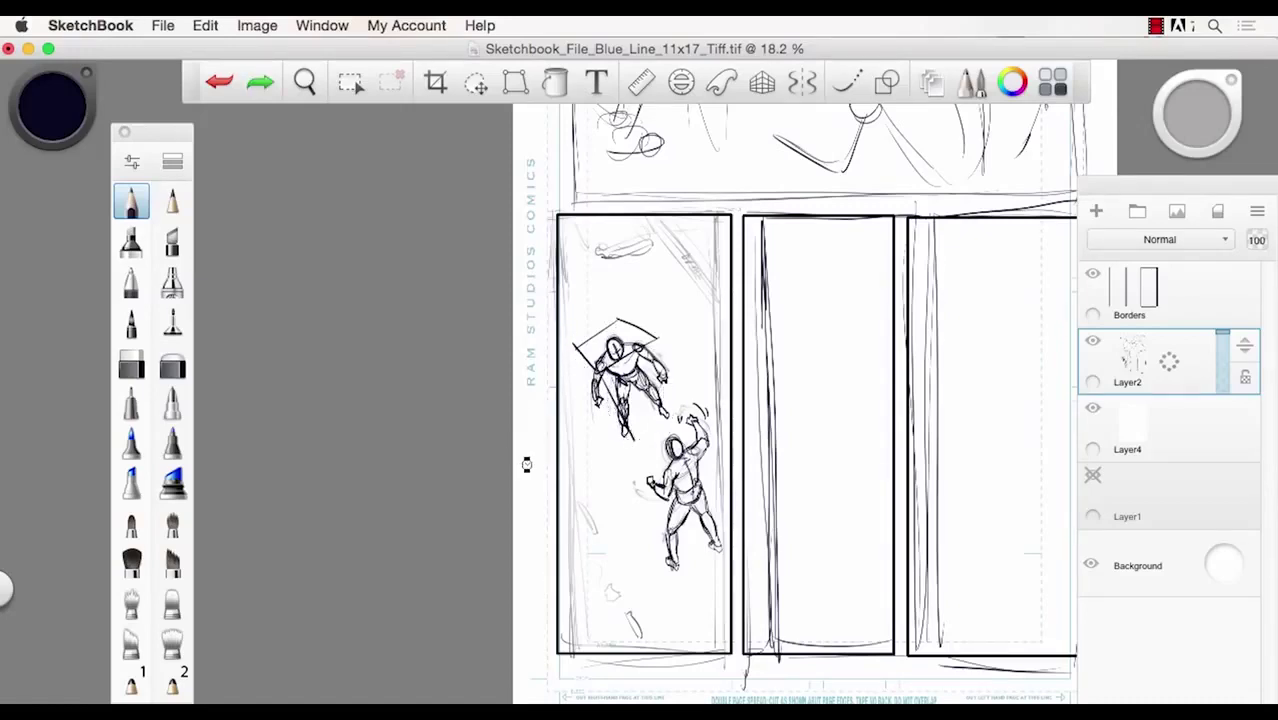
# - Undo the remaining perspective box strokes around the upper figure
pyautogui.press('super+z')
pyautogui.press('super+z')
pyautogui.press('super+z')
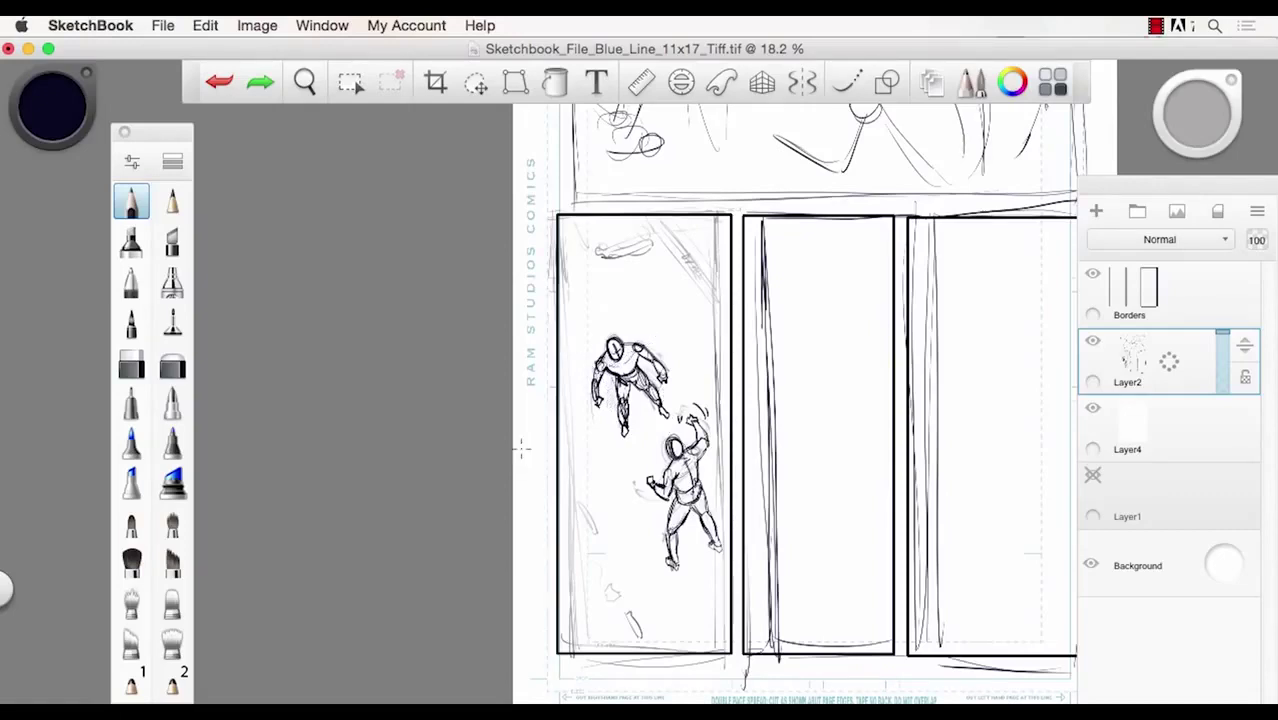
# - Try a perspective box sketched around the lower figure and undo its strokes
pyautogui.moveTo(639, 450); pyautogui.dragTo(684, 416)
pyautogui.moveTo(686, 414); pyautogui.dragTo(718, 432)
pyautogui.moveTo(718, 432)
pyautogui.mouseDown()
pyautogui.moveTo(644, 480)
pyautogui.moveTo(669, 568)
pyautogui.moveTo(723, 482)
pyautogui.moveTo(726, 540)
pyautogui.moveTo(684, 578)
pyautogui.mouseUp()
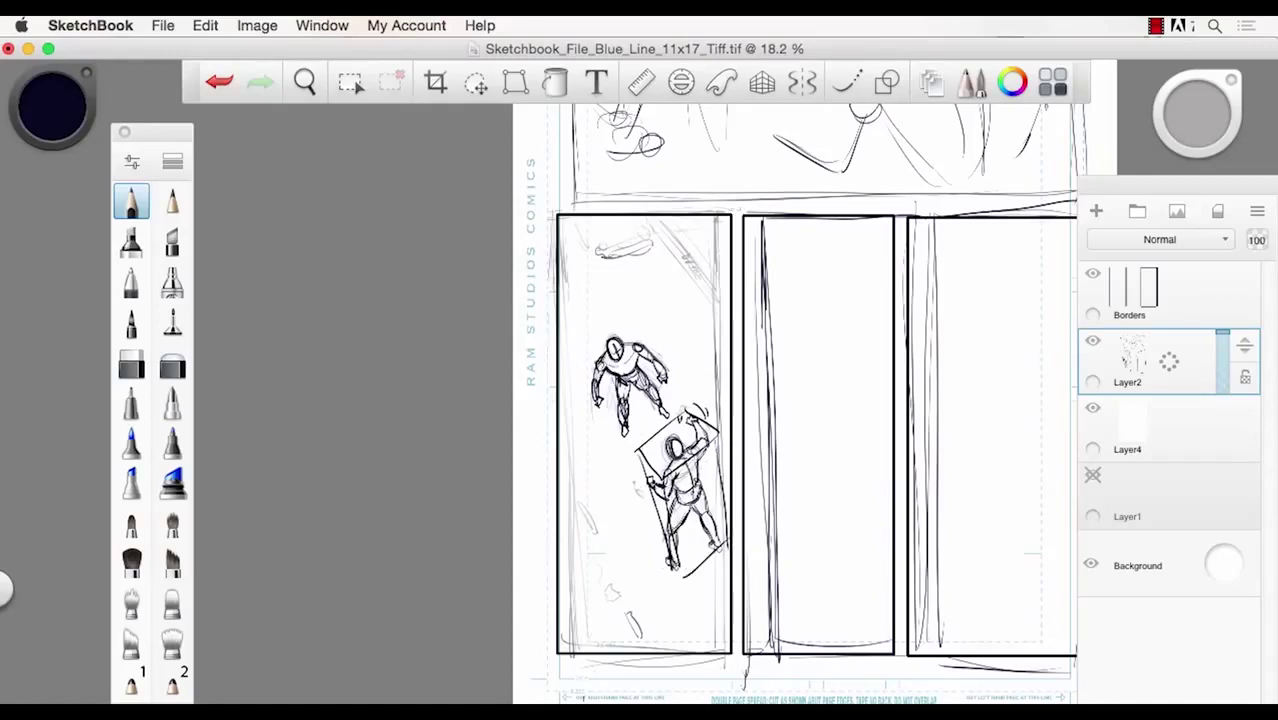
pyautogui.press('super+z')
pyautogui.press('super+z')
pyautogui.press('super+z')
pyautogui.press('super+z')
pyautogui.press('super+z')
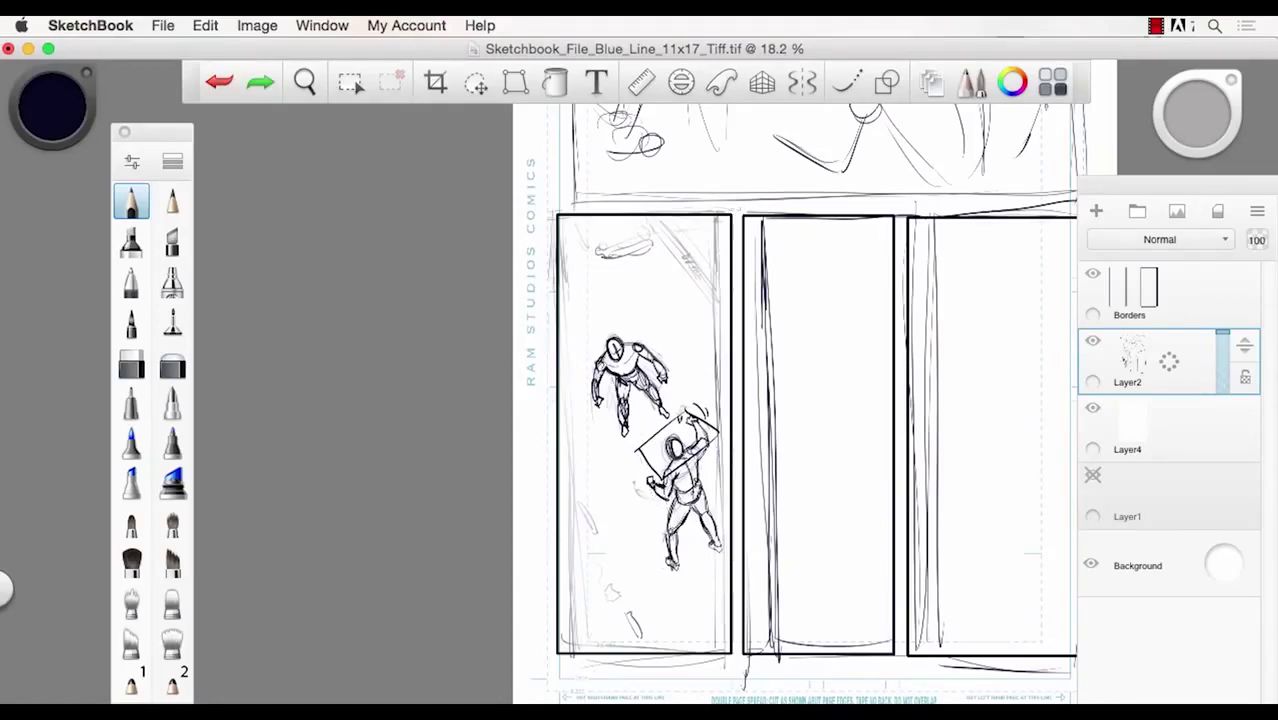
pyautogui.press('super+z')
pyautogui.press('super+z')
pyautogui.press('super+z')
pyautogui.press('super+z')
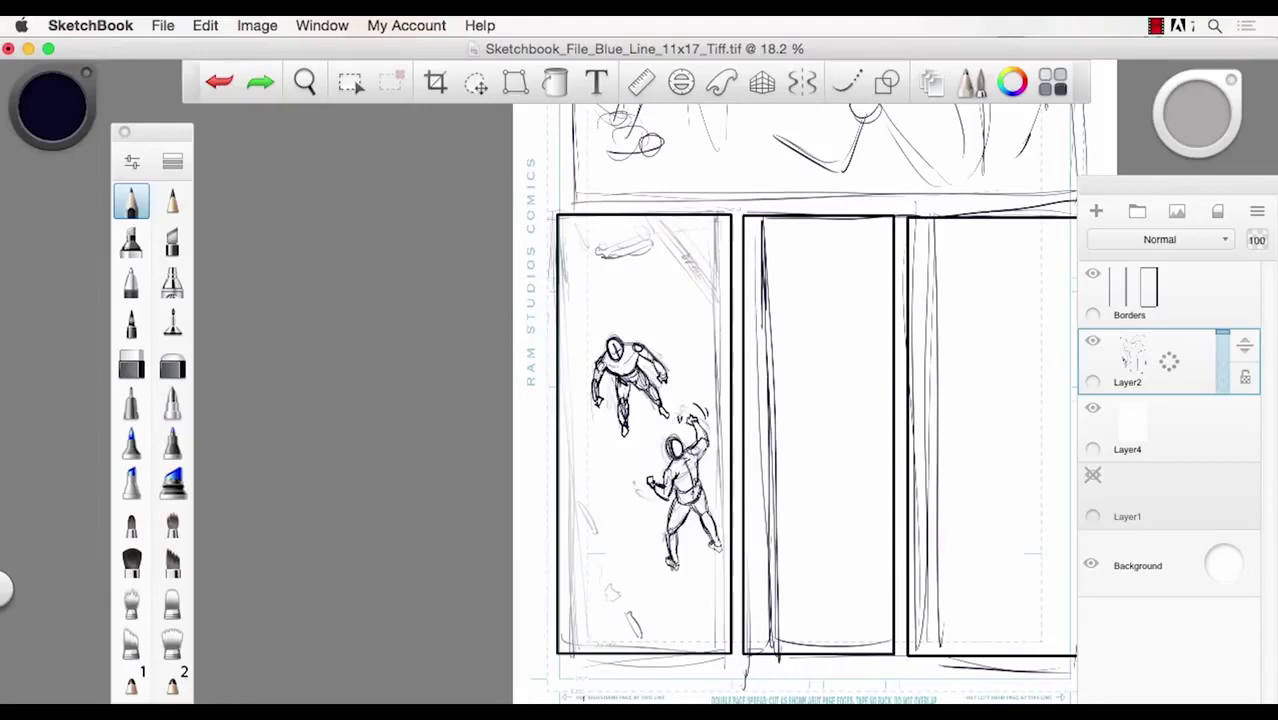
# - Fade the lower figure's legs with the soft eraser and redraw them shorter in pencil, touching up its waist and head
pyautogui.moveTo(676, 505)
pyautogui.mouseDown()
pyautogui.moveTo(676, 542)
pyautogui.moveTo(705, 527)
pyautogui.moveTo(720, 547)
pyautogui.mouseUp()
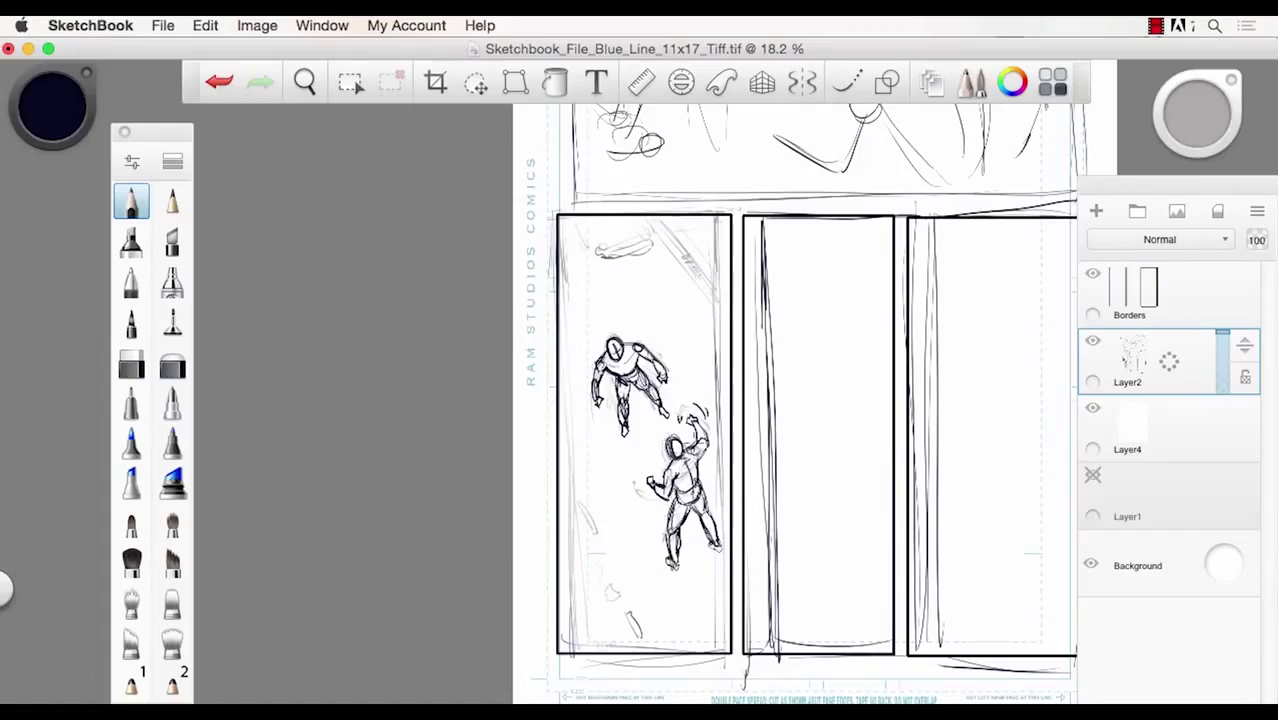
pyautogui.click(172, 365)
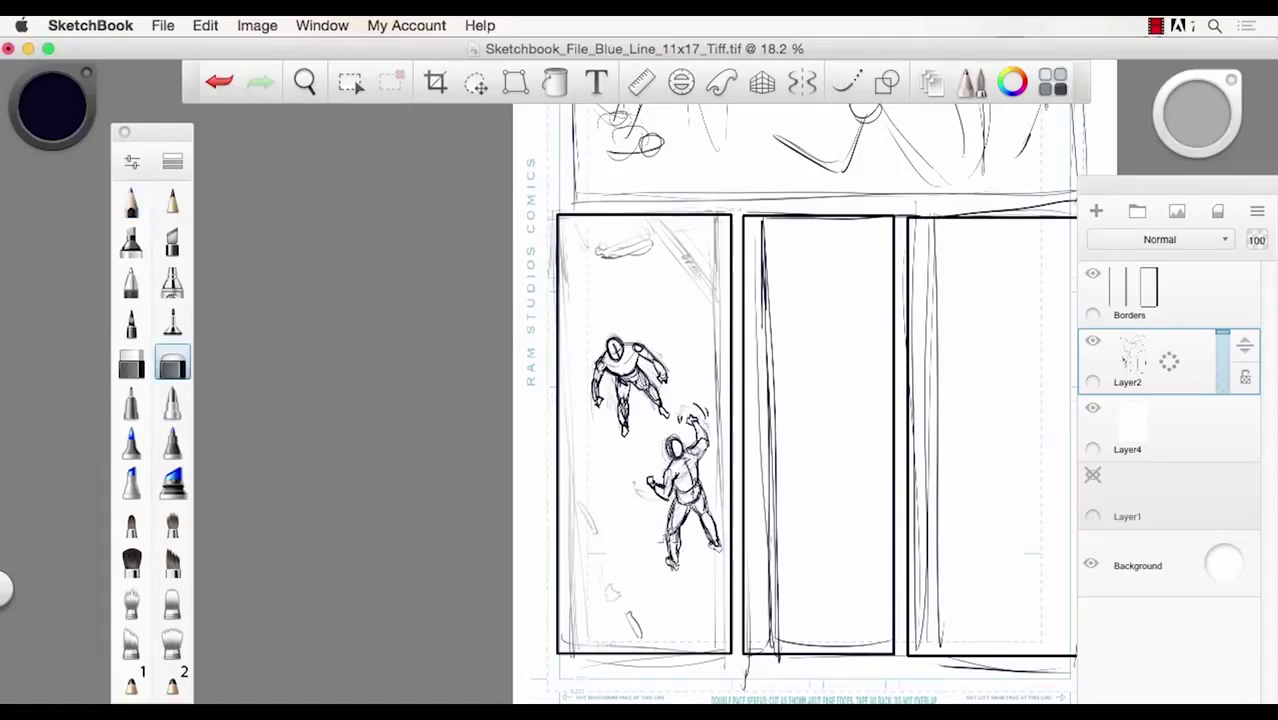
pyautogui.moveTo(686, 526)
pyautogui.mouseDown()
pyautogui.moveTo(710, 520)
pyautogui.moveTo(688, 490)
pyautogui.moveTo(672, 570)
pyautogui.moveTo(665, 540)
pyautogui.moveTo(710, 540)
pyautogui.mouseUp()
pyautogui.click(131, 201)
pyautogui.moveTo(698, 474); pyautogui.dragTo(672, 505)
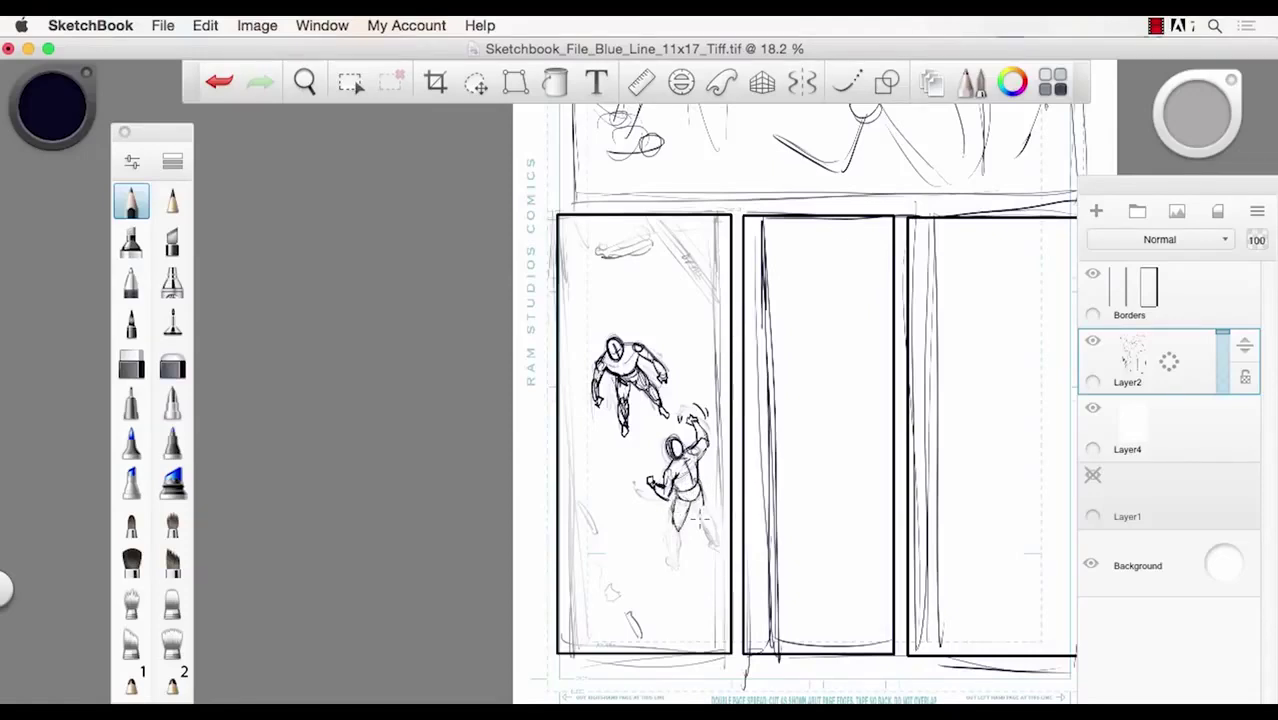
pyautogui.moveTo(701, 508)
pyautogui.mouseDown()
pyautogui.moveTo(678, 547)
pyautogui.moveTo(704, 537)
pyautogui.mouseUp()
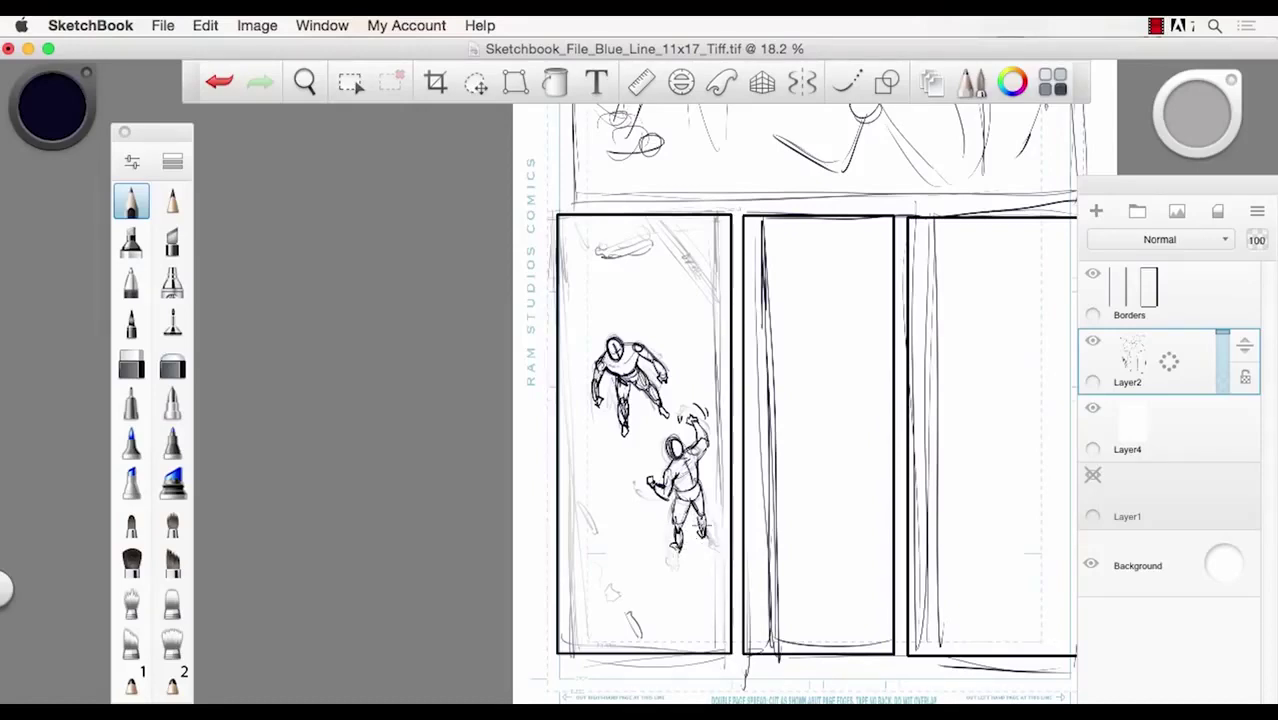
pyautogui.moveTo(680, 496); pyautogui.dragTo(676, 508)
pyautogui.moveTo(692, 452)
pyautogui.mouseDown()
pyautogui.moveTo(687, 470)
pyautogui.moveTo(668, 448)
pyautogui.mouseUp()
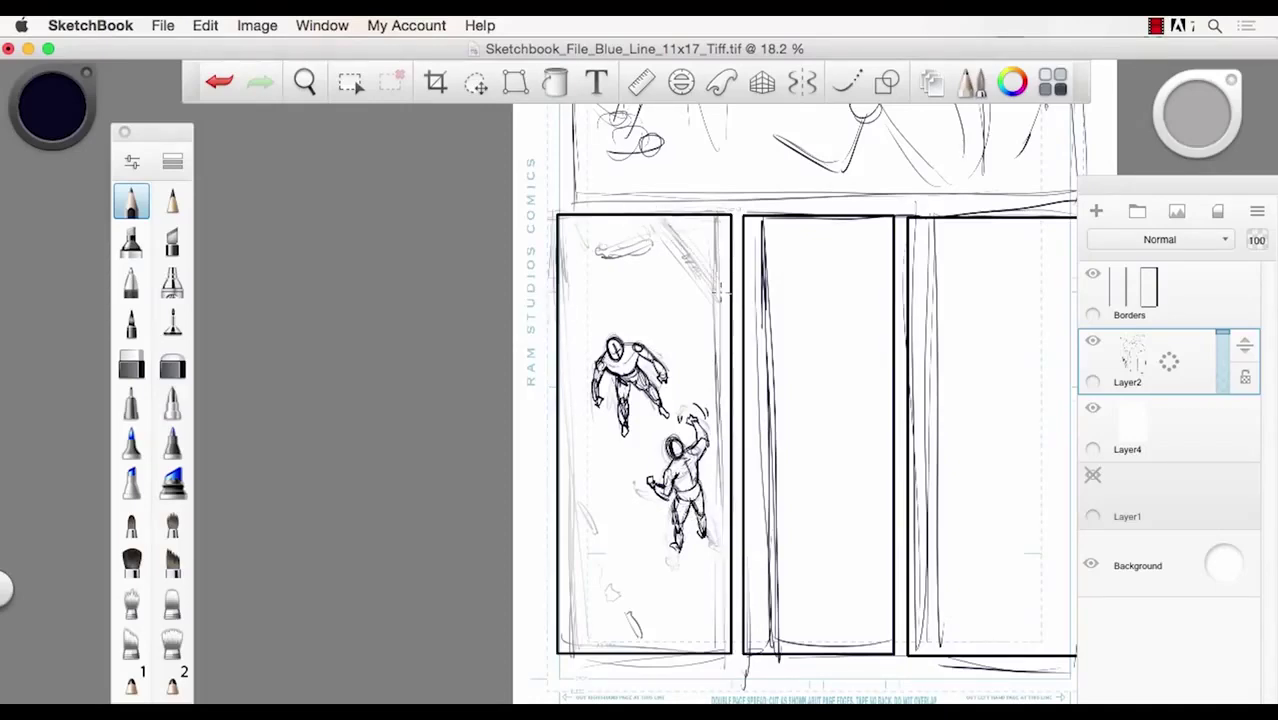
# - Pencil over the faint diagonal structure in the upper-right corner of the first lower panel, adding edge lines and short hatching
pyautogui.moveTo(719, 291); pyautogui.dragTo(666, 222)
pyautogui.moveTo(724, 295)
pyautogui.mouseDown()
pyautogui.moveTo(668, 222)
pyautogui.moveTo(728, 290)
pyautogui.moveTo(678, 222)
pyautogui.moveTo(726, 290)
pyautogui.moveTo(690, 250)
pyautogui.moveTo(708, 276)
pyautogui.mouseUp()
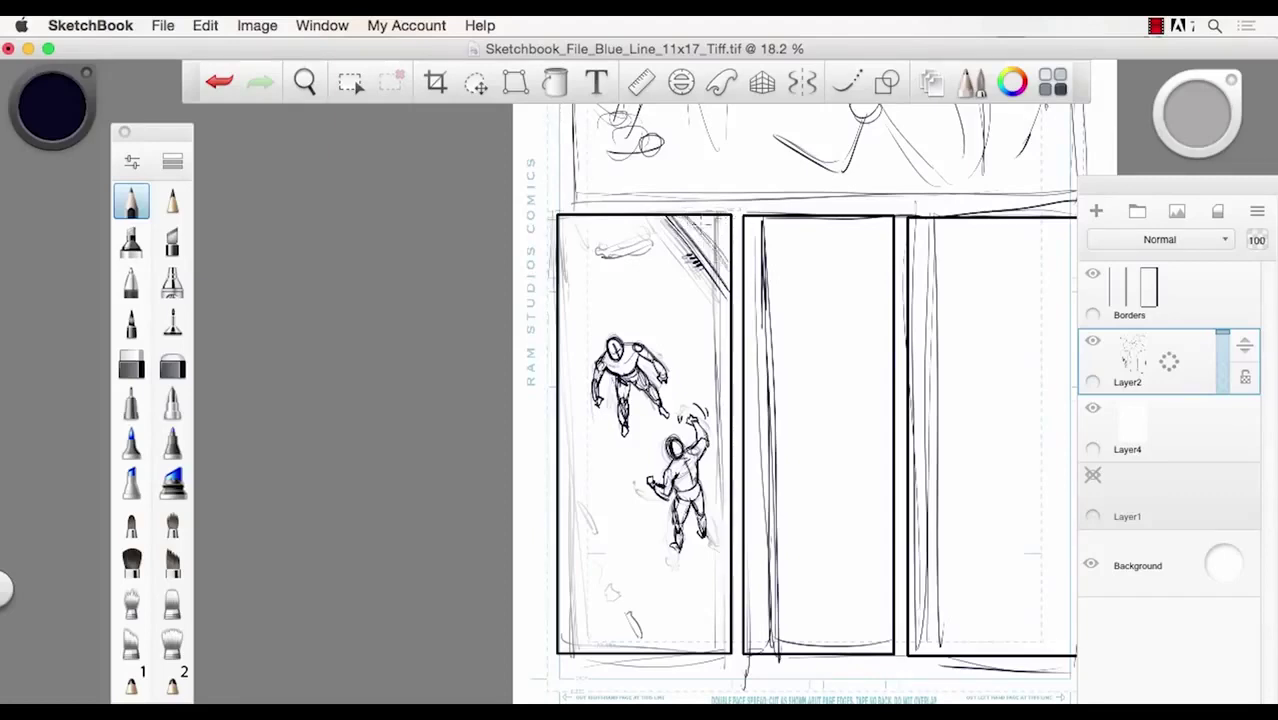
pyautogui.moveTo(694, 216); pyautogui.dragTo(722, 234)
pyautogui.moveTo(698, 214); pyautogui.dragTo(734, 242)
# - Pencil the debris on the ground of the first lower panel, with two plank-like pieces, small rubble and a jagged edge in the lower-left corner
pyautogui.moveTo(576, 497); pyautogui.dragTo(589, 522)
pyautogui.moveTo(579, 494); pyautogui.dragTo(588, 523)
pyautogui.moveTo(630, 606); pyautogui.dragTo(650, 634)
pyautogui.moveTo(559, 576); pyautogui.dragTo(611, 645)
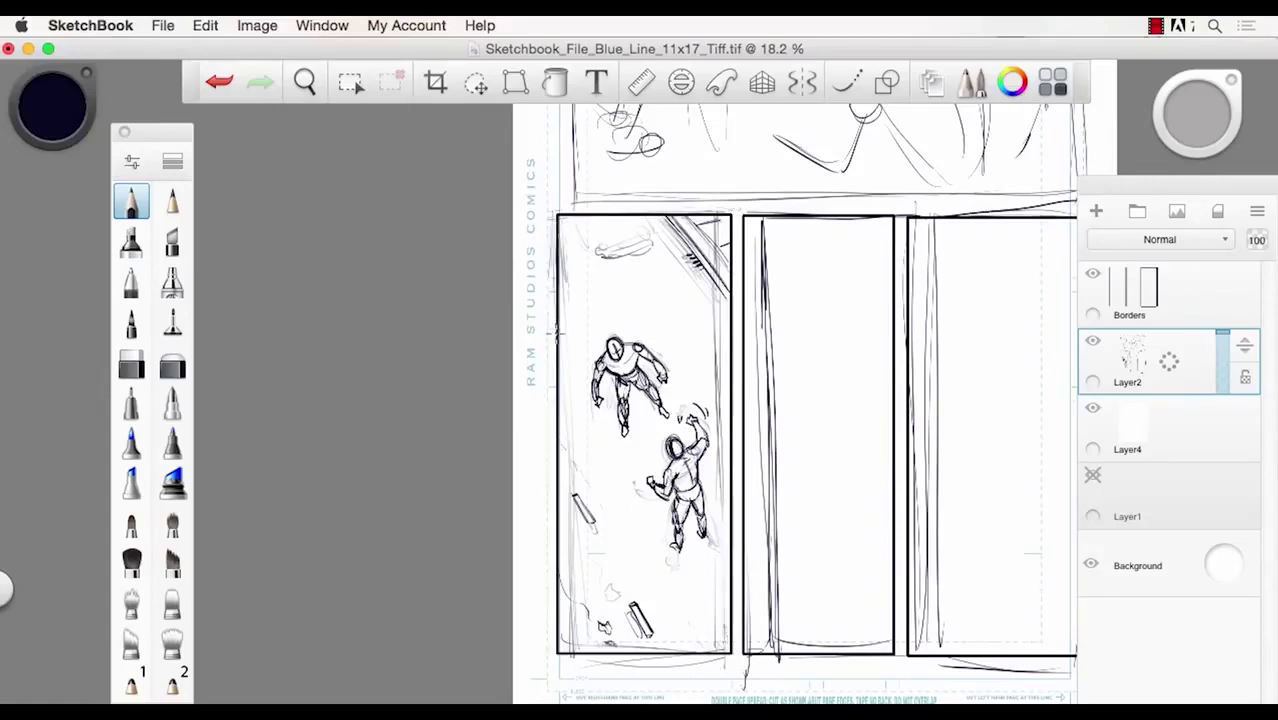
# - Add light diagonal hatching across the first lower panel's ground and pencil a shaded car over the faint shape at its upper edge
pyautogui.moveTo(682, 620)
pyautogui.mouseDown()
pyautogui.moveTo(700, 650)
pyautogui.moveTo(722, 648)
pyautogui.mouseUp()
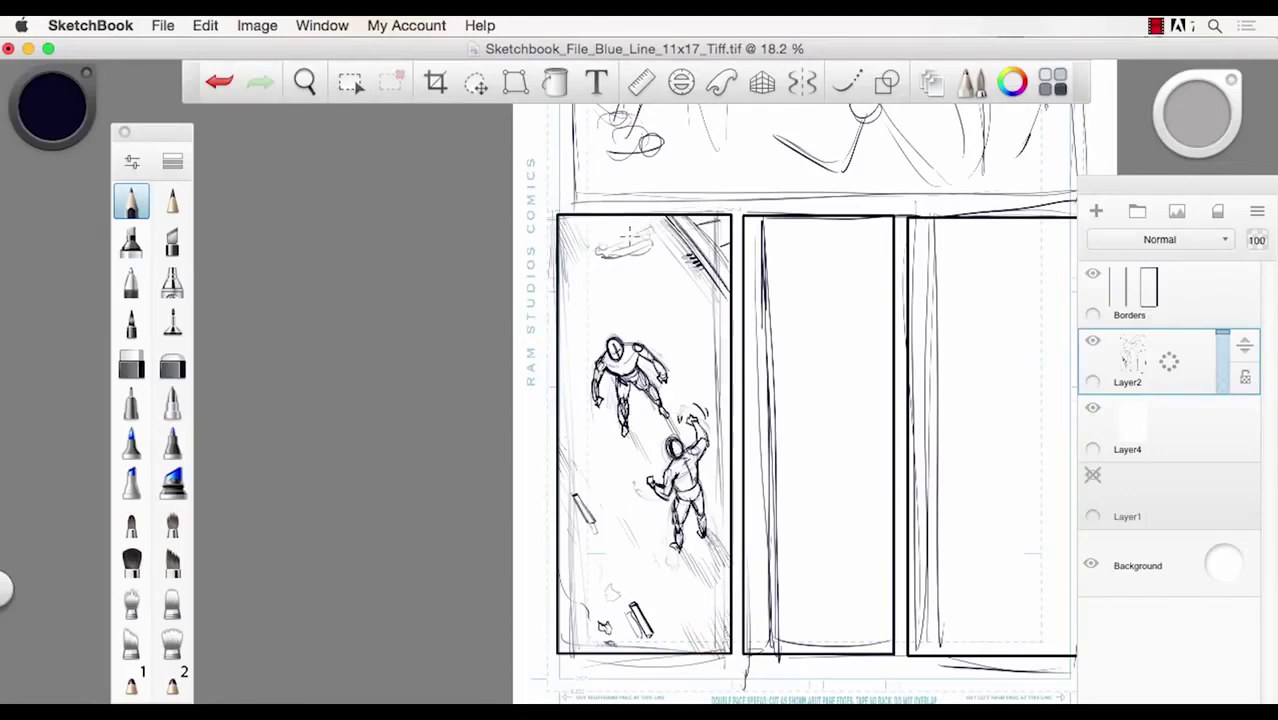
pyautogui.moveTo(630, 237)
pyautogui.mouseDown()
pyautogui.moveTo(592, 246)
pyautogui.moveTo(630, 248)
pyautogui.moveTo(657, 229)
pyautogui.moveTo(622, 245)
pyautogui.moveTo(657, 232)
pyautogui.moveTo(650, 246)
pyautogui.moveTo(594, 264)
pyautogui.mouseUp()
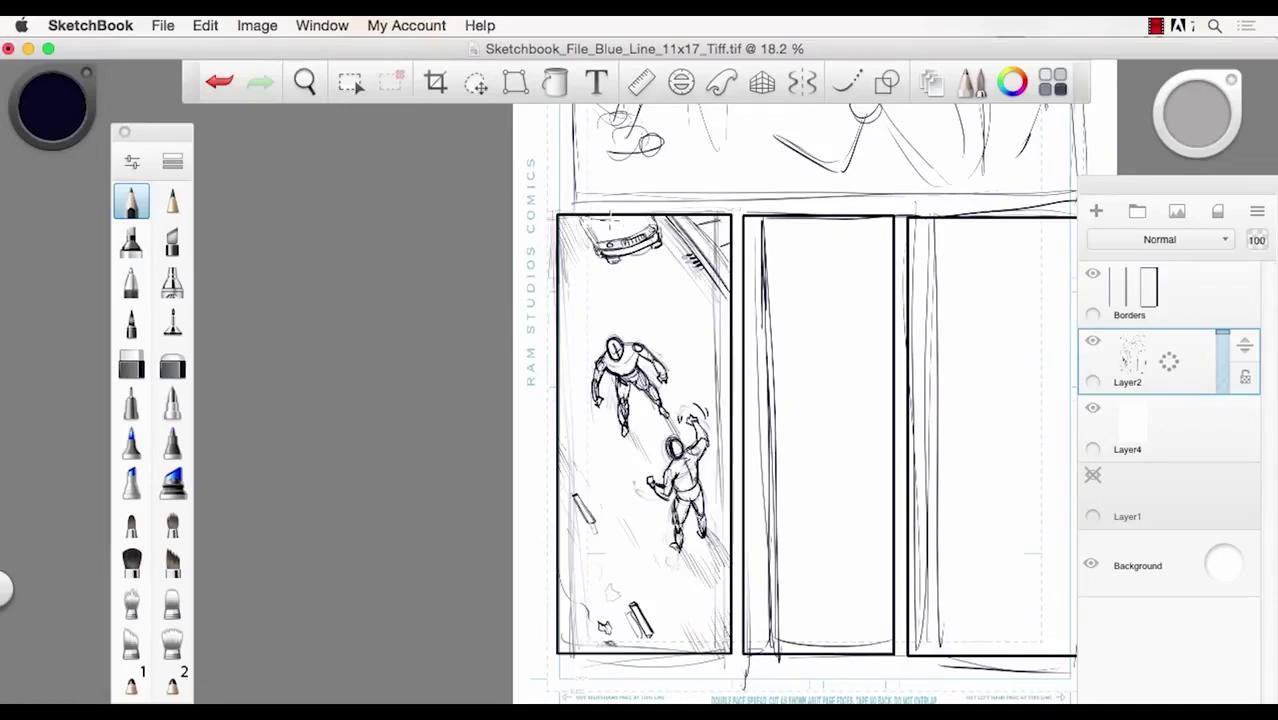
pyautogui.moveTo(606, 229); pyautogui.dragTo(650, 242)
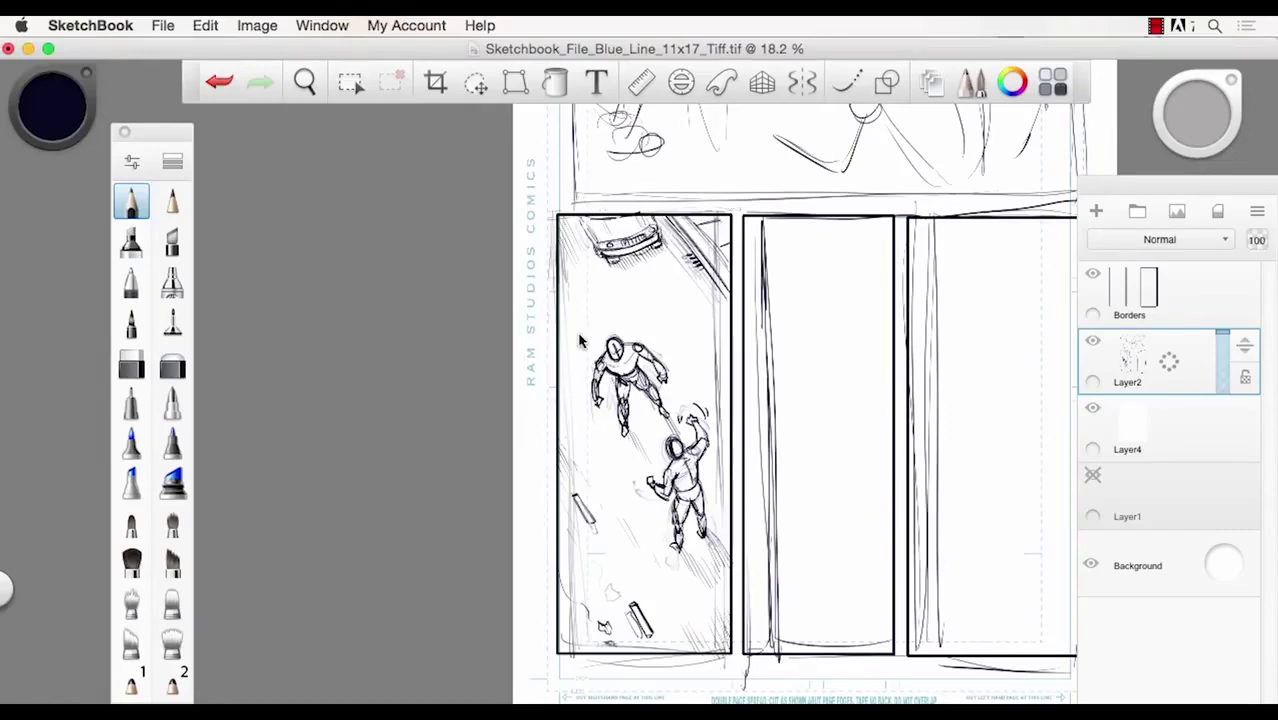
# - Examine the whole page layout, comparing the first lower panel with the top panel and the empty panels
pyautogui.press('space')
pyautogui.moveTo(579, 339)
pyautogui.mouseDown()
pyautogui.moveTo(542, 337)
pyautogui.moveTo(494, 384)
pyautogui.mouseUp()
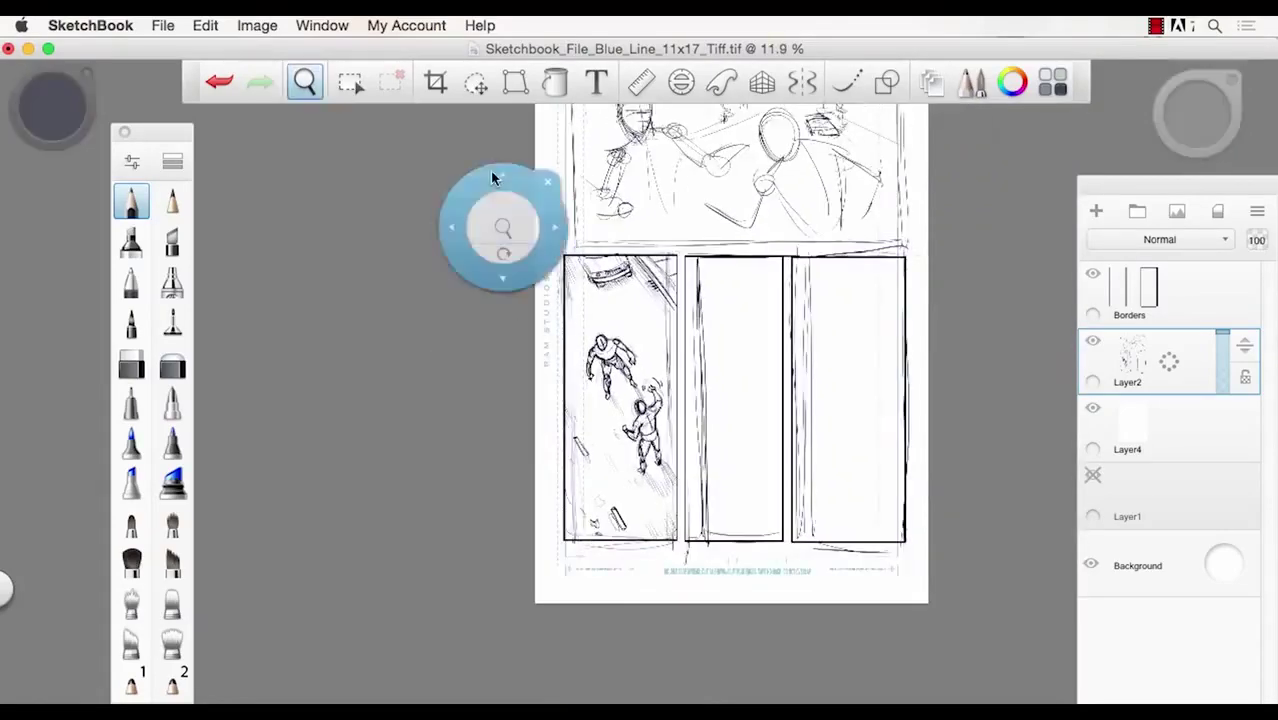
pyautogui.moveTo(499, 228)
pyautogui.mouseDown()
pyautogui.moveTo(414, 297)
pyautogui.moveTo(421, 280)
pyautogui.mouseUp()
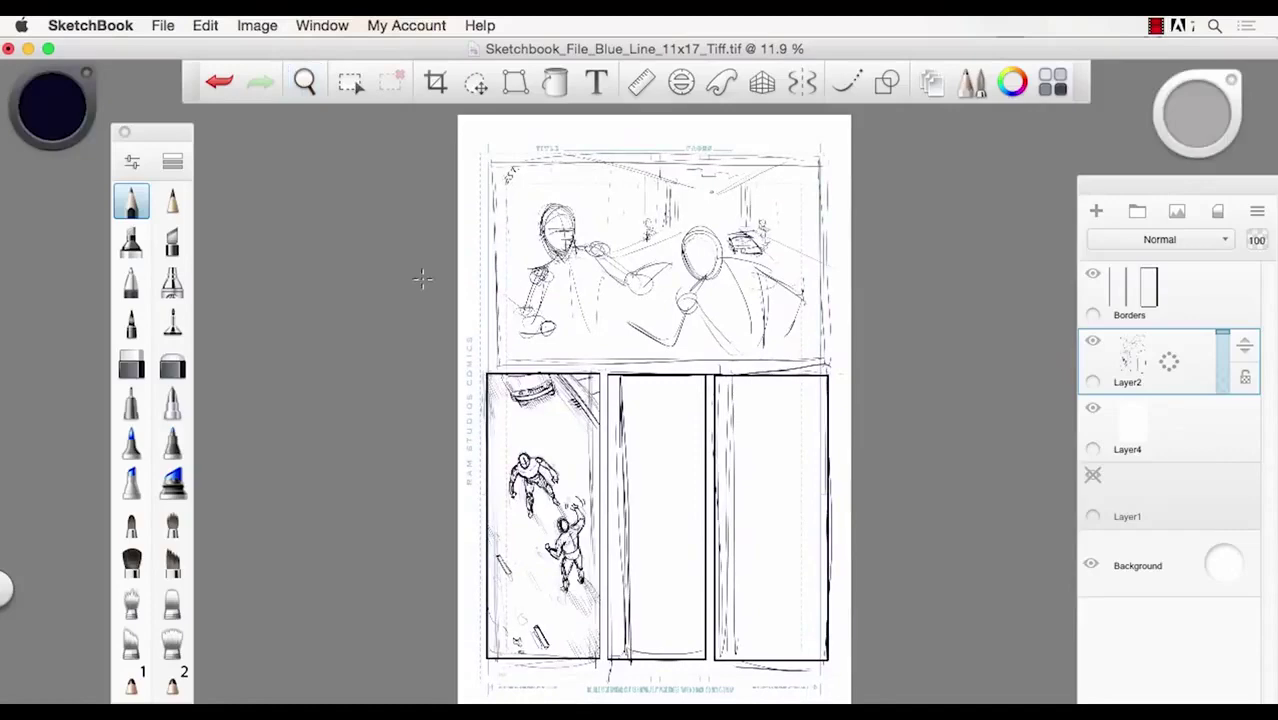
pyautogui.press('space')
pyautogui.moveTo(453, 503)
pyautogui.mouseDown()
pyautogui.moveTo(471, 500)
pyautogui.moveTo(466, 517)
pyautogui.mouseUp()
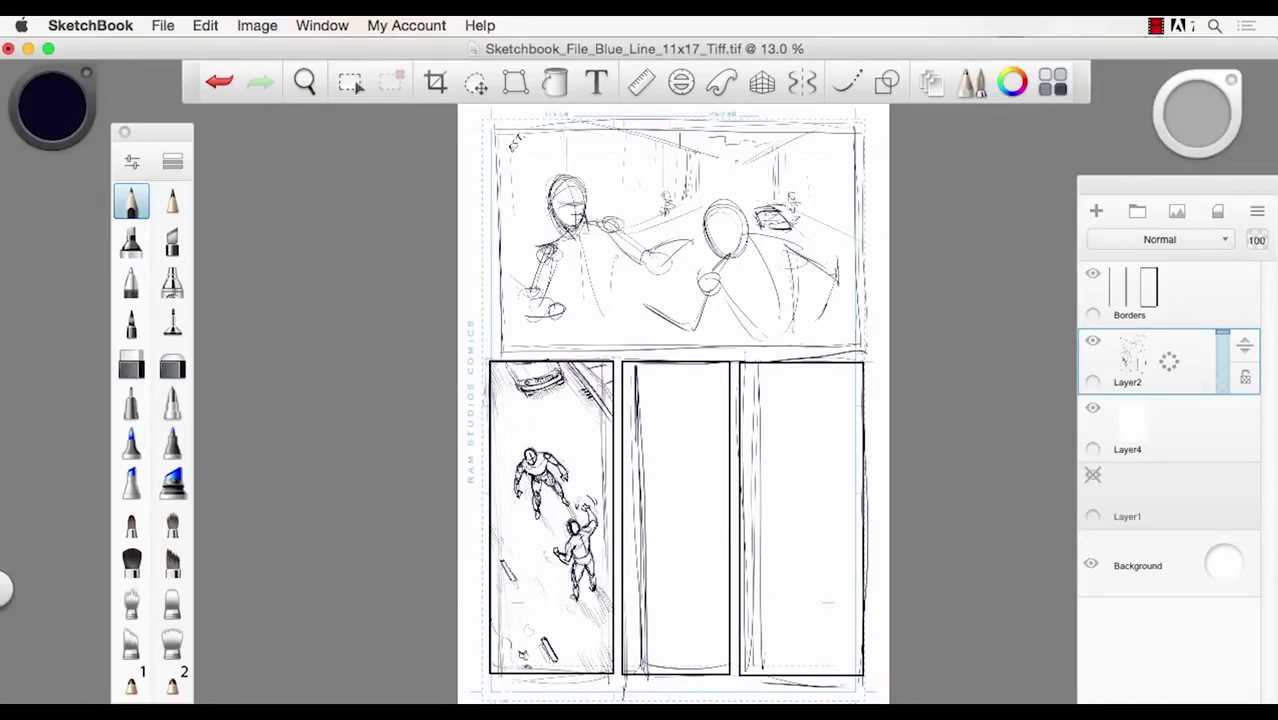
pyautogui.press('space')
pyautogui.moveTo(521, 562); pyautogui.dragTo(545, 610)
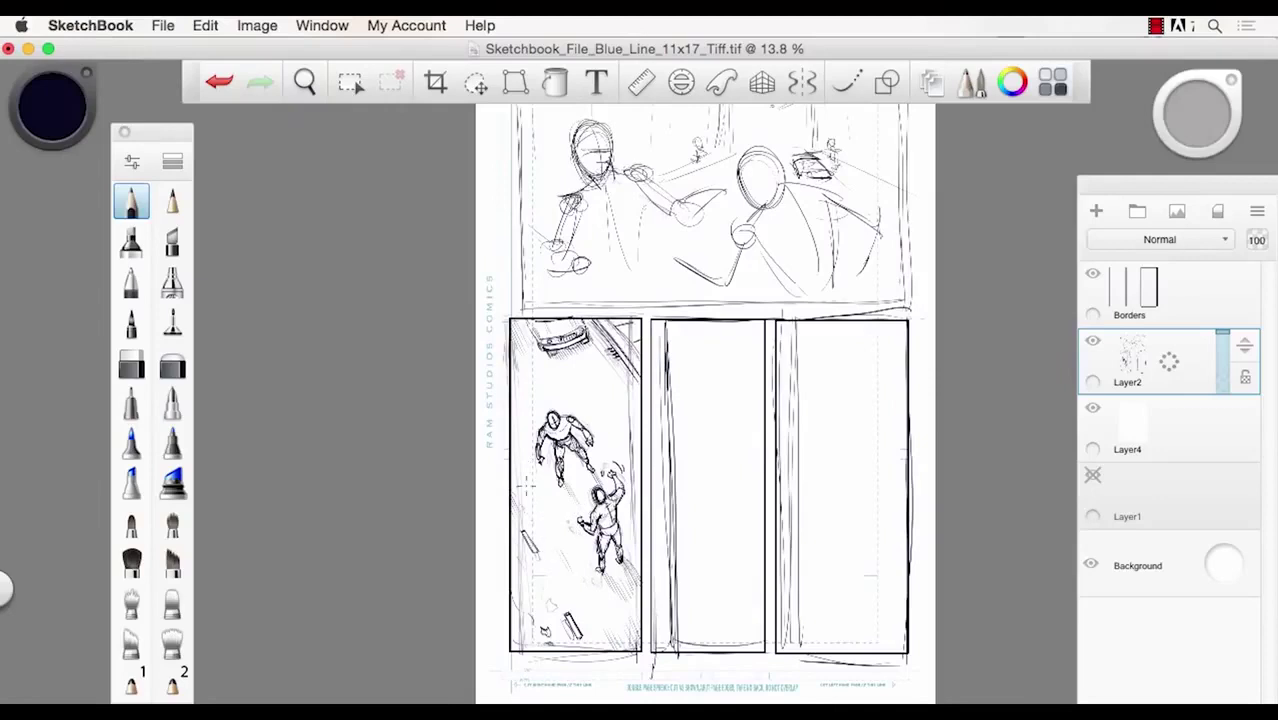
pyautogui.press('space')
pyautogui.moveTo(500, 250); pyautogui.dragTo(434, 232)
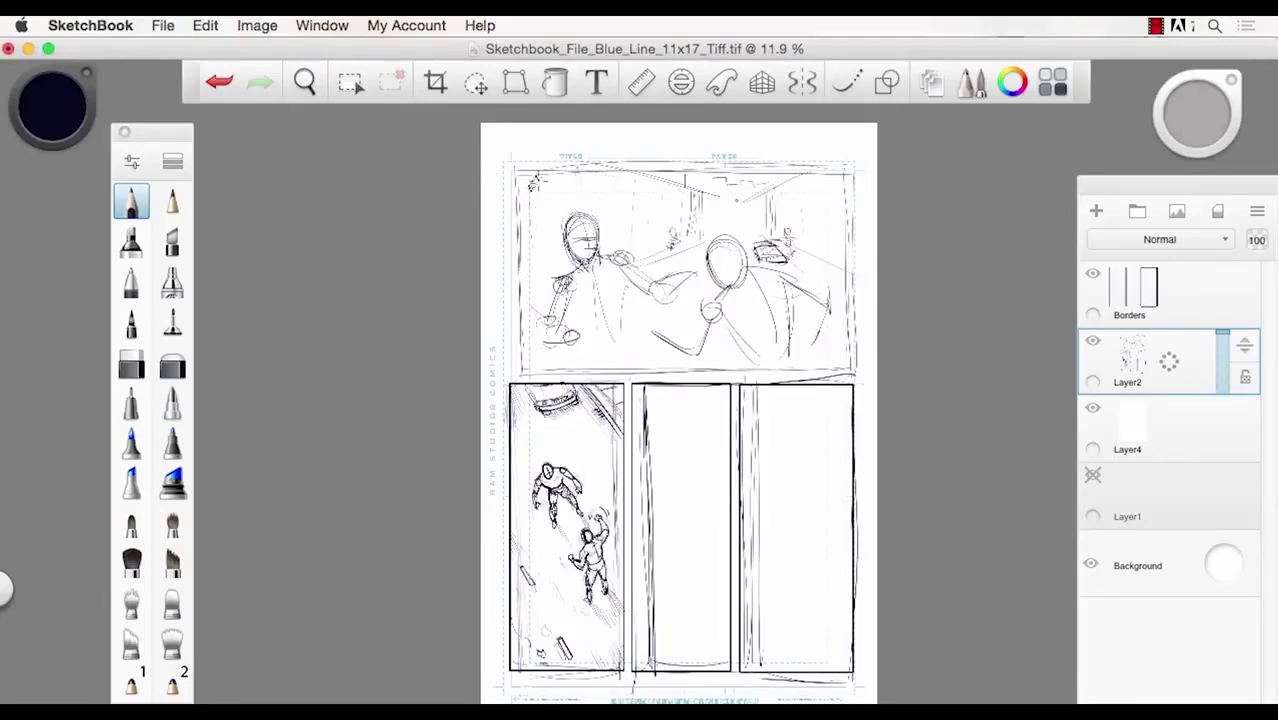
# - Try sketching an arrow into the top panel and zigzag reading-flow lines through the lower panels, and undo them all
pyautogui.moveTo(512, 168)
pyautogui.mouseDown()
pyautogui.moveTo(558, 188)
pyautogui.moveTo(514, 160)
pyautogui.moveTo(572, 164)
pyautogui.moveTo(600, 198)
pyautogui.moveTo(545, 193)
pyautogui.mouseUp()
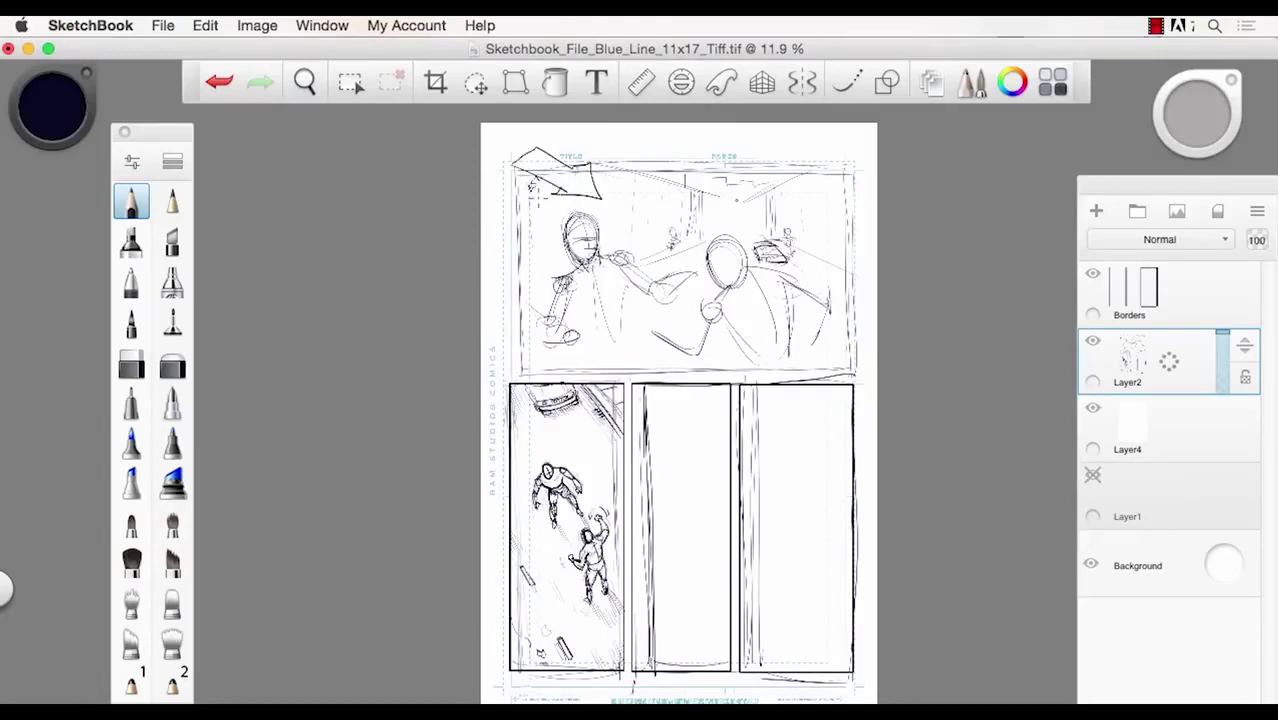
pyautogui.moveTo(704, 358)
pyautogui.mouseDown()
pyautogui.moveTo(586, 438)
pyautogui.moveTo(642, 540)
pyautogui.moveTo(717, 542)
pyautogui.moveTo(715, 527)
pyautogui.moveTo(697, 546)
pyautogui.moveTo(670, 523)
pyautogui.moveTo(692, 514)
pyautogui.moveTo(667, 520)
pyautogui.moveTo(692, 555)
pyautogui.moveTo(657, 543)
pyautogui.moveTo(666, 551)
pyautogui.moveTo(803, 411)
pyautogui.moveTo(689, 536)
pyautogui.moveTo(822, 652)
pyautogui.mouseUp()
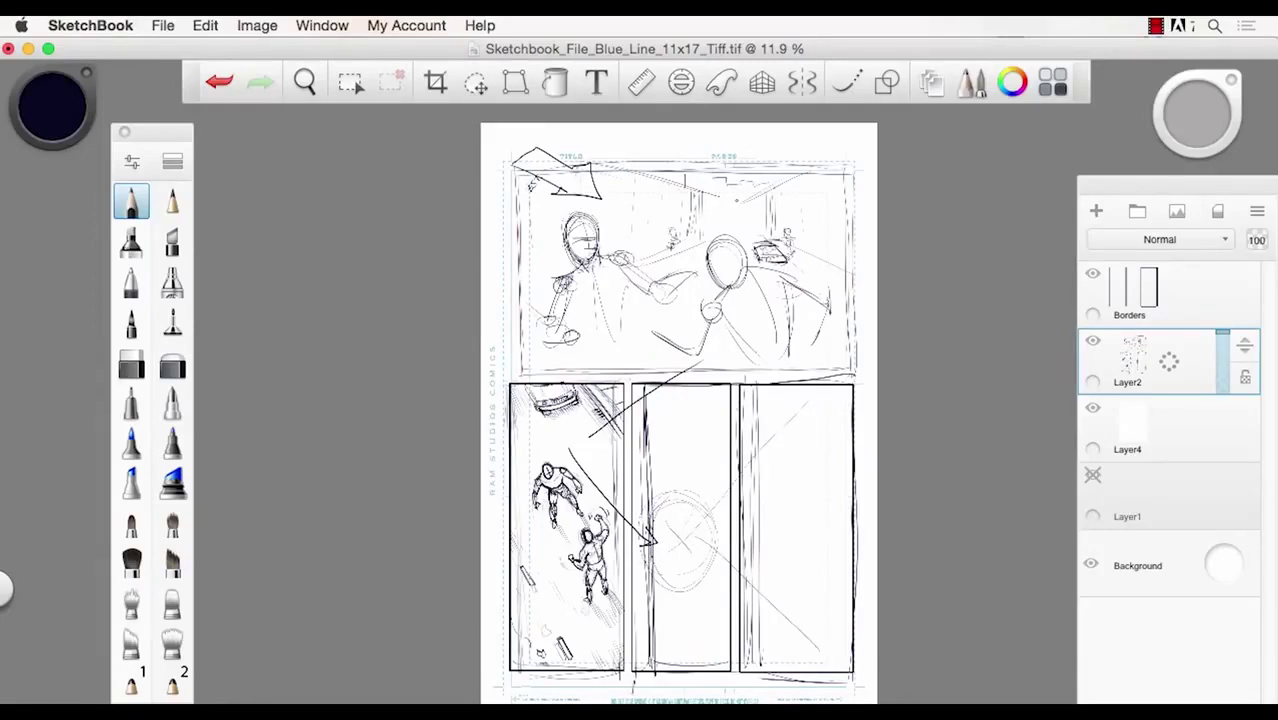
pyautogui.moveTo(540, 184)
pyautogui.mouseDown()
pyautogui.moveTo(680, 214)
pyautogui.moveTo(704, 338)
pyautogui.moveTo(614, 506)
pyautogui.moveTo(820, 410)
pyautogui.moveTo(838, 668)
pyautogui.mouseUp()
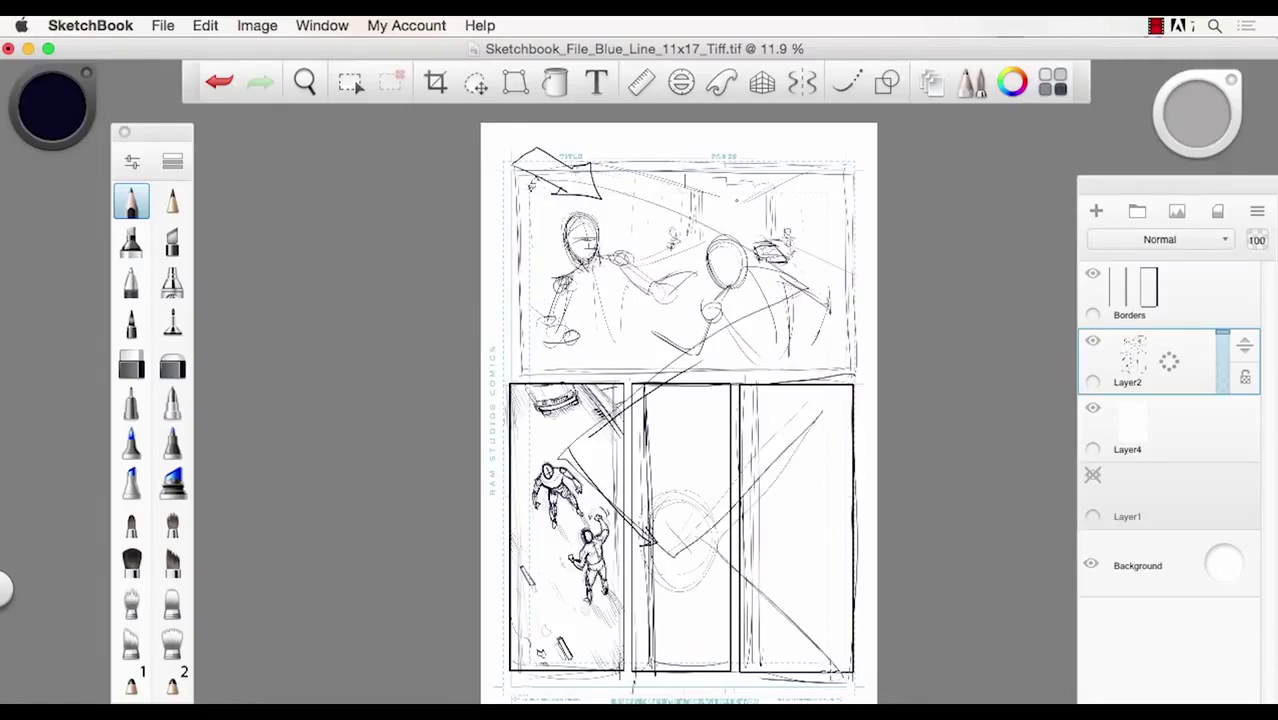
pyautogui.press('super+z')
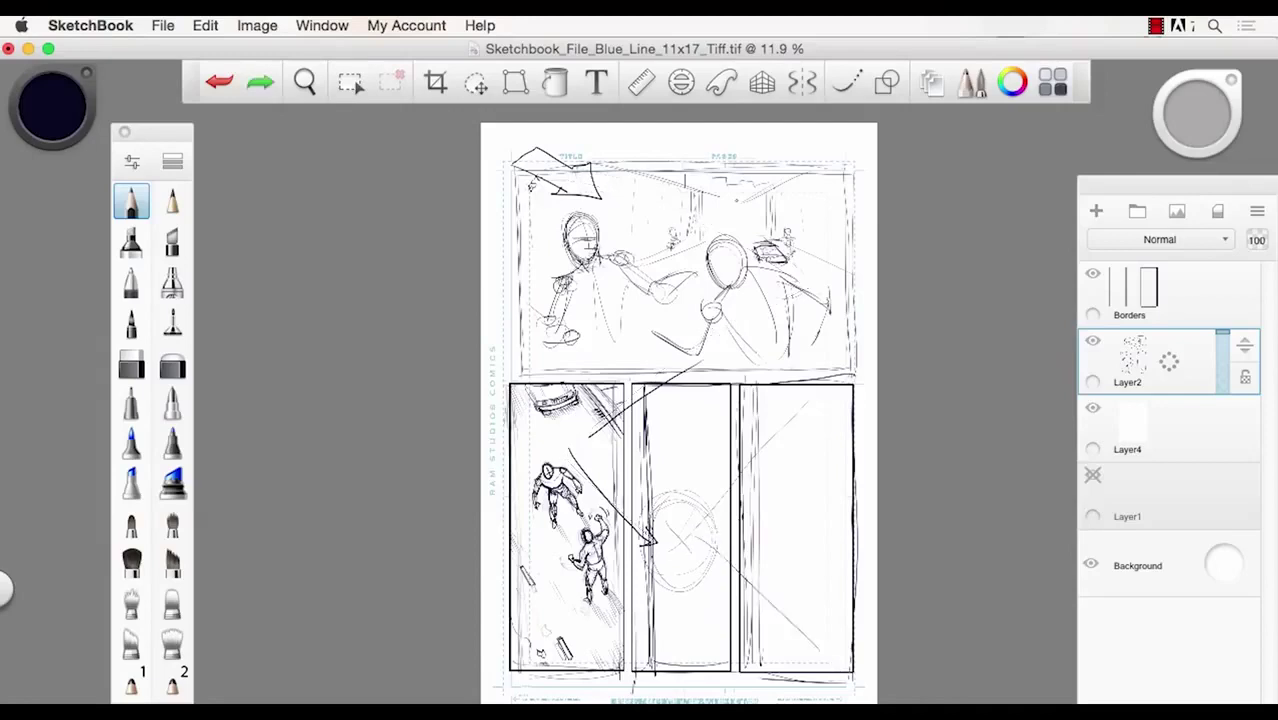
pyautogui.press('super+z')
pyautogui.press('super+z')
pyautogui.press('super+z')
pyautogui.press('super+z')
pyautogui.press('super+z')
pyautogui.press('super+z')
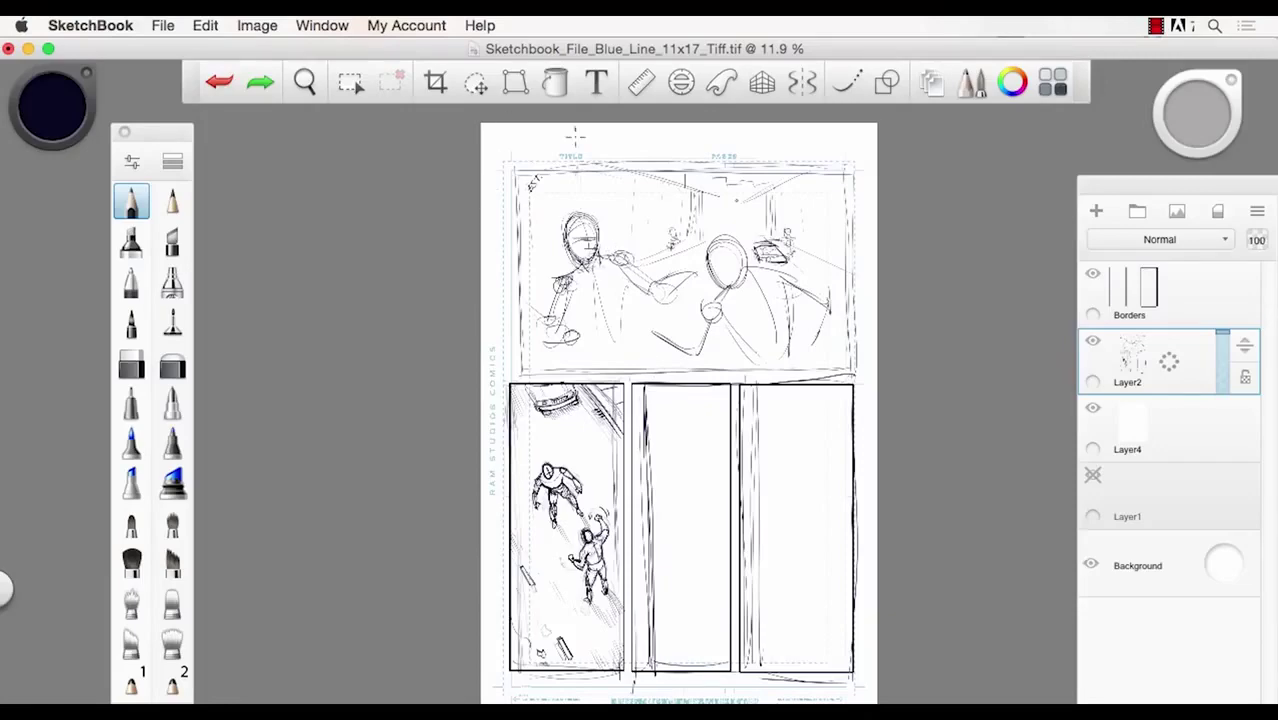
# - Draw a rectangular border around the top panel on the Borders layer with the Rectangle tool
pyautogui.press('space')
pyautogui.moveTo(600, 137); pyautogui.dragTo(530, 205)
pyautogui.press('space')
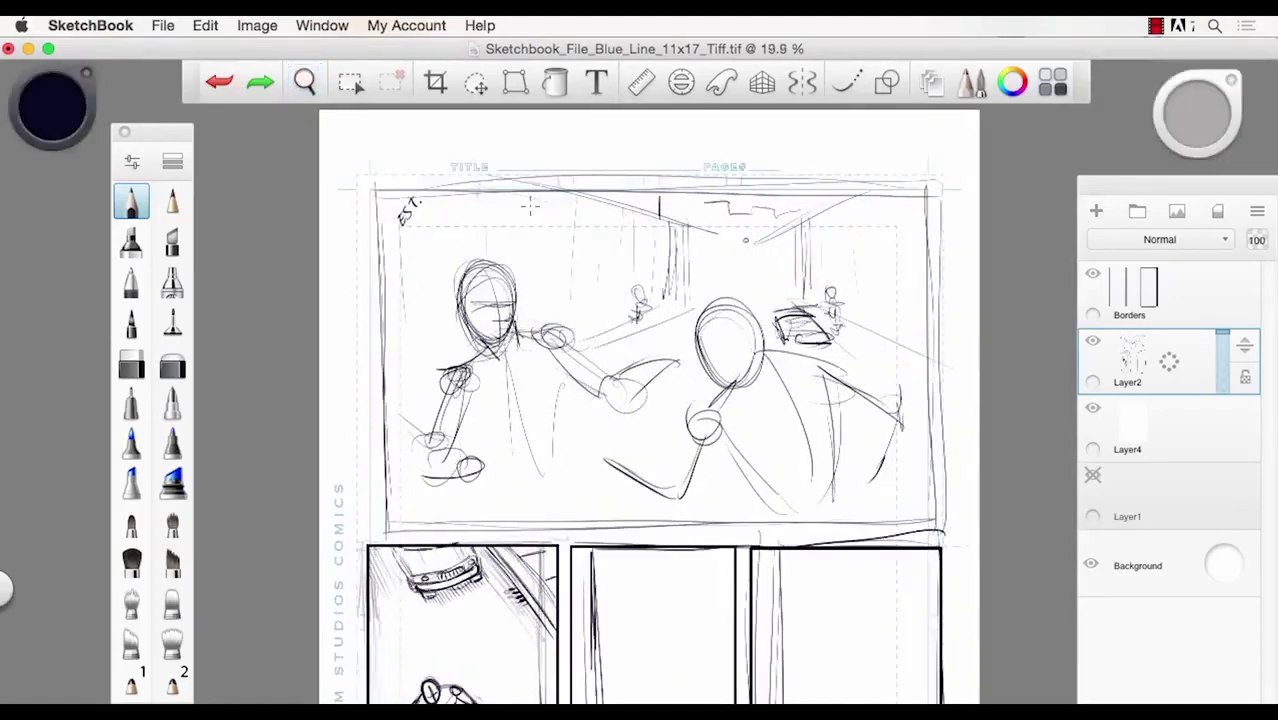
pyautogui.press('space')
pyautogui.moveTo(611, 325); pyautogui.dragTo(599, 303)
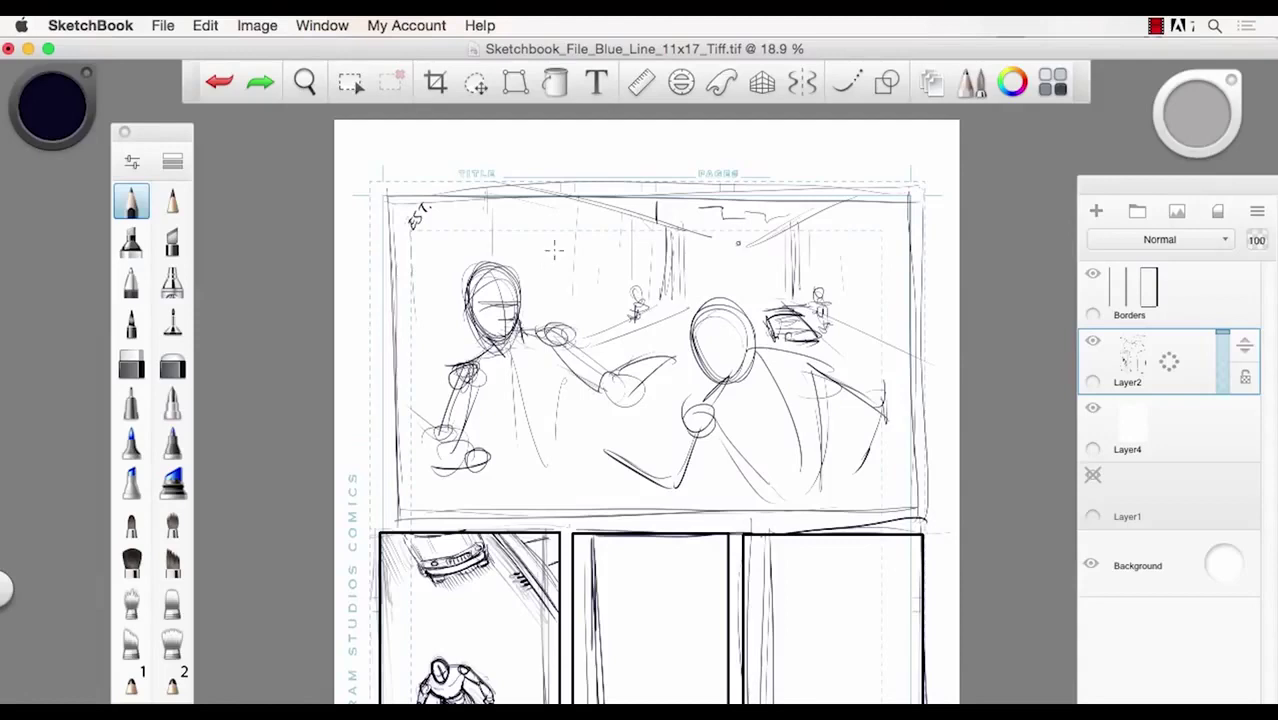
pyautogui.press('space')
pyautogui.moveTo(456, 178); pyautogui.dragTo(482, 187)
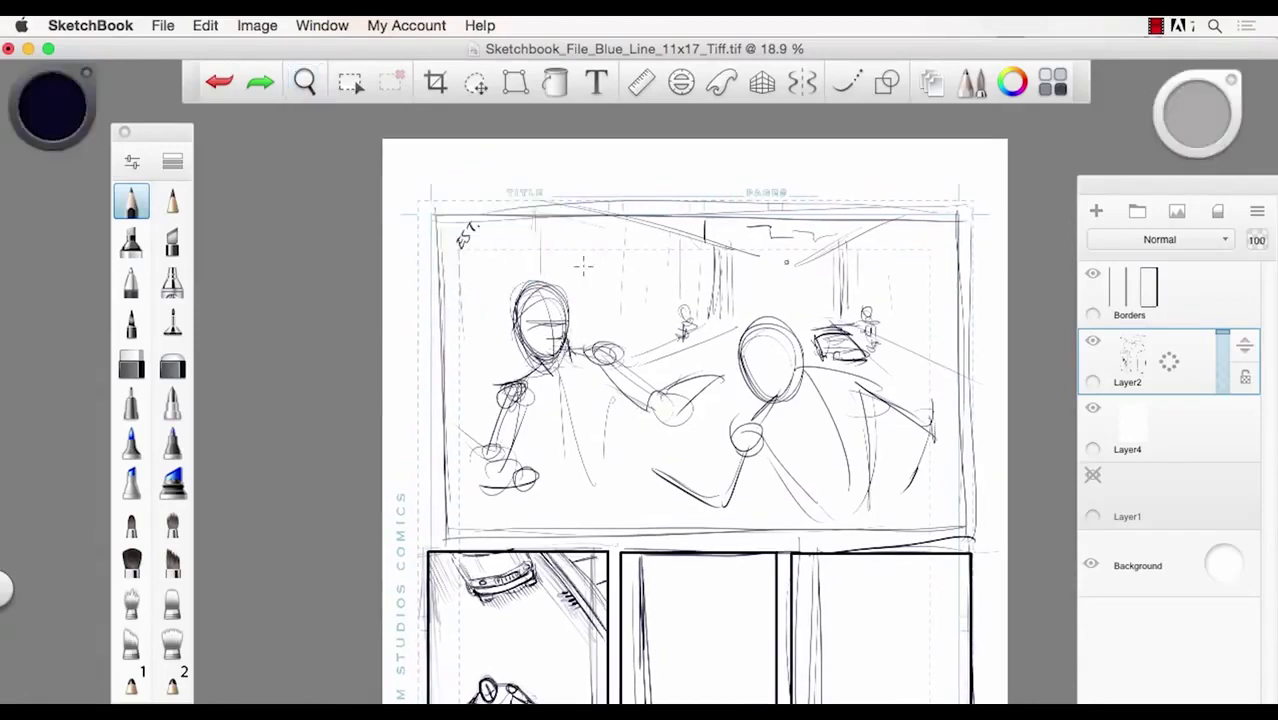
pyautogui.click(1137, 300)
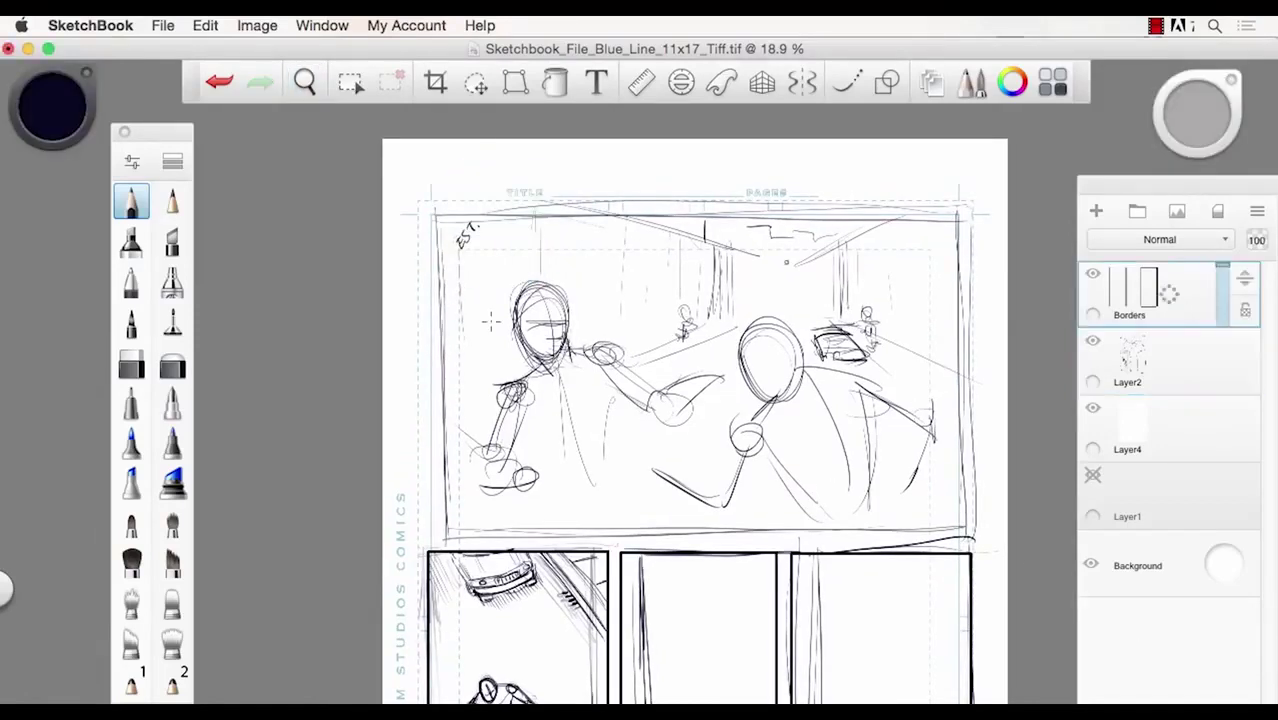
pyautogui.click(886, 83)
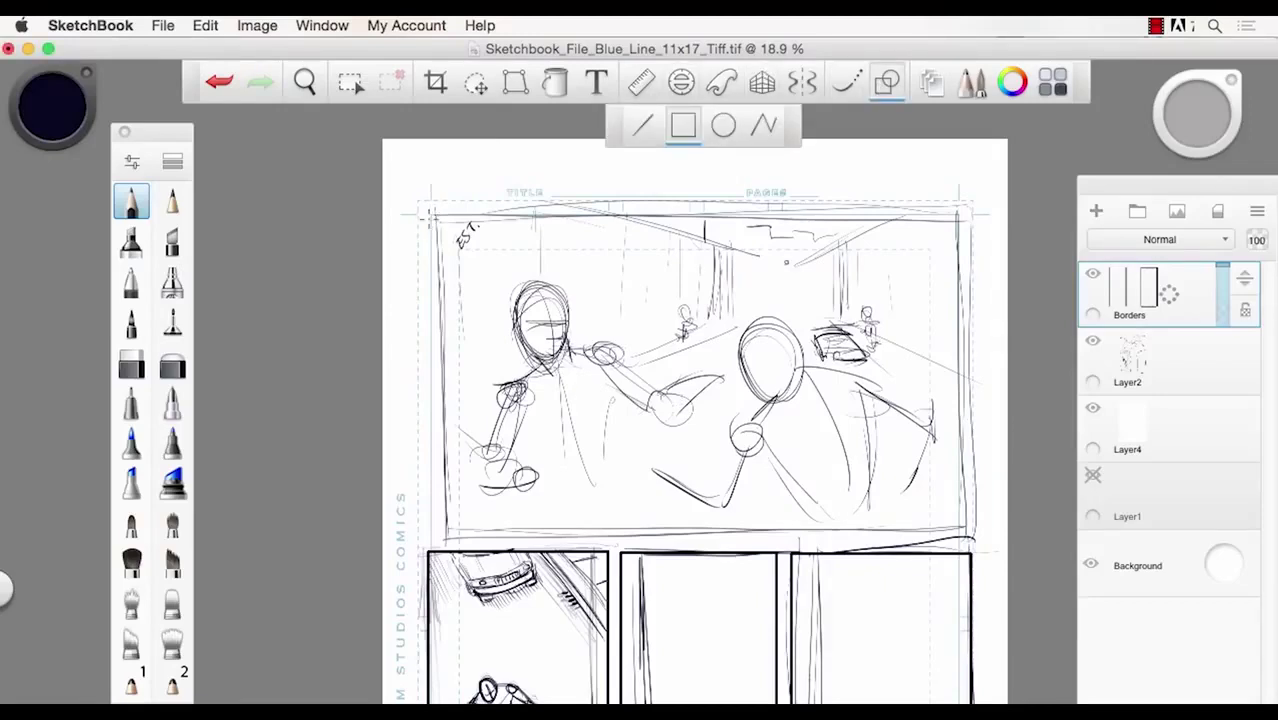
pyautogui.moveTo(431, 539); pyautogui.dragTo(966, 205)
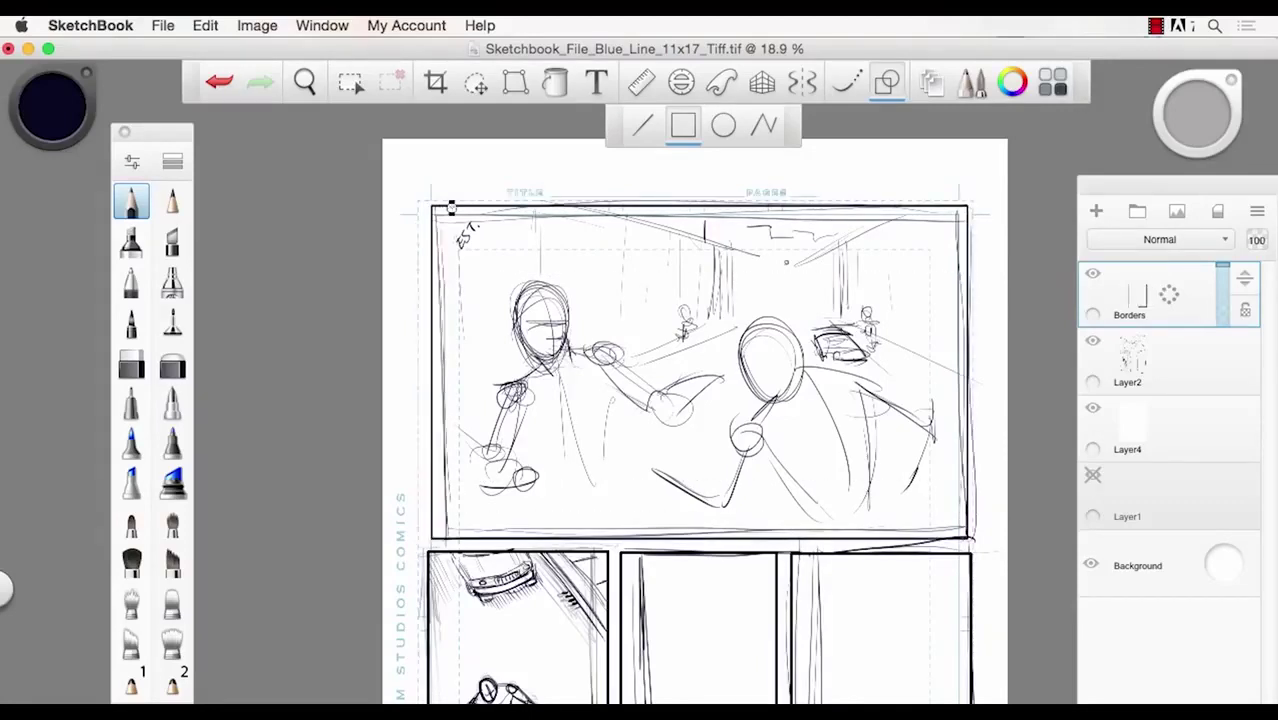
# - Undo the top panel's border and redraw the rectangle with a larger brush size
pyautogui.press('super+z')
pyautogui.press(']')
pyautogui.press(']')
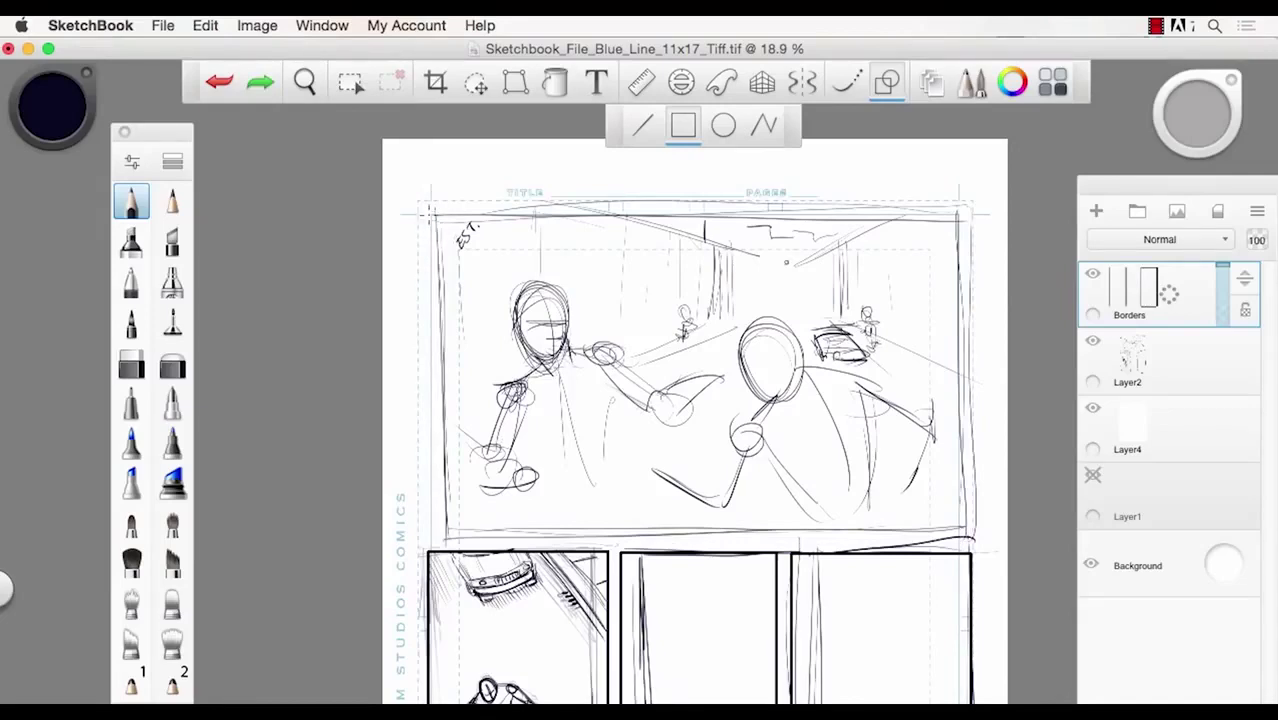
pyautogui.moveTo(432, 536); pyautogui.dragTo(968, 212)
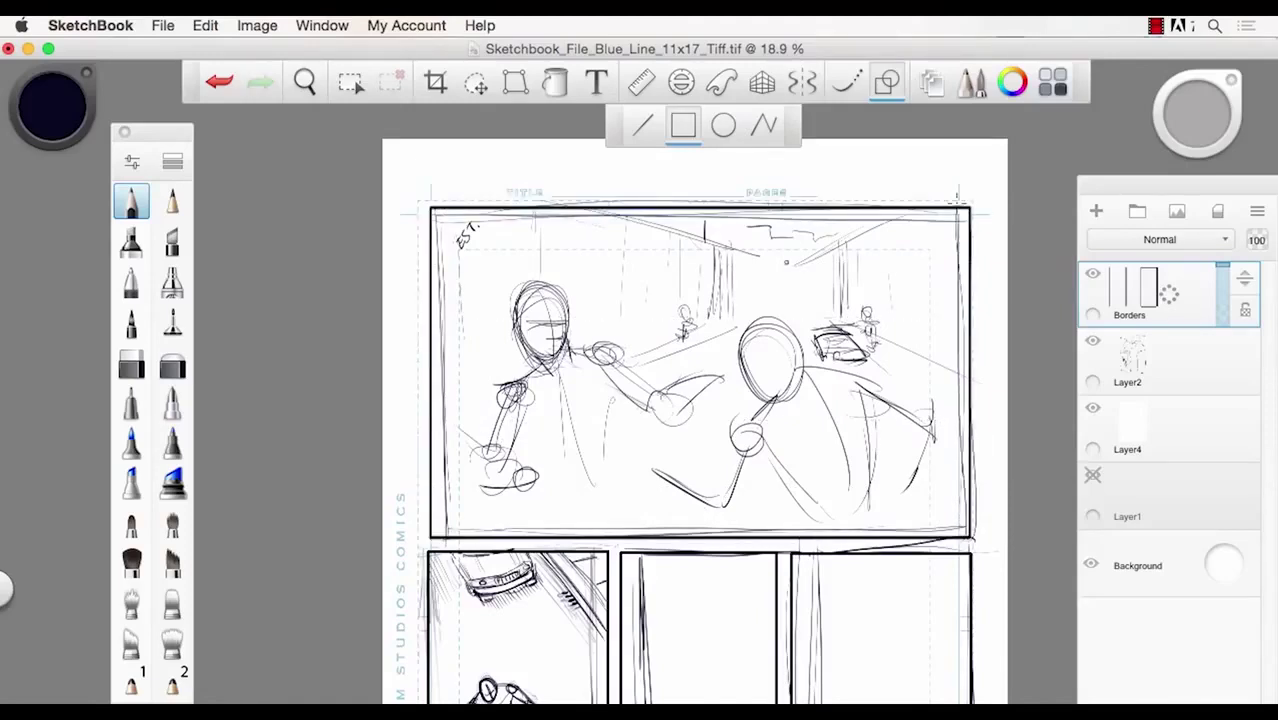
# - Reduce the pencil's brush size and make Layer2 the active layer
pyautogui.press('[')
pyautogui.press('[')
pyautogui.press('[')
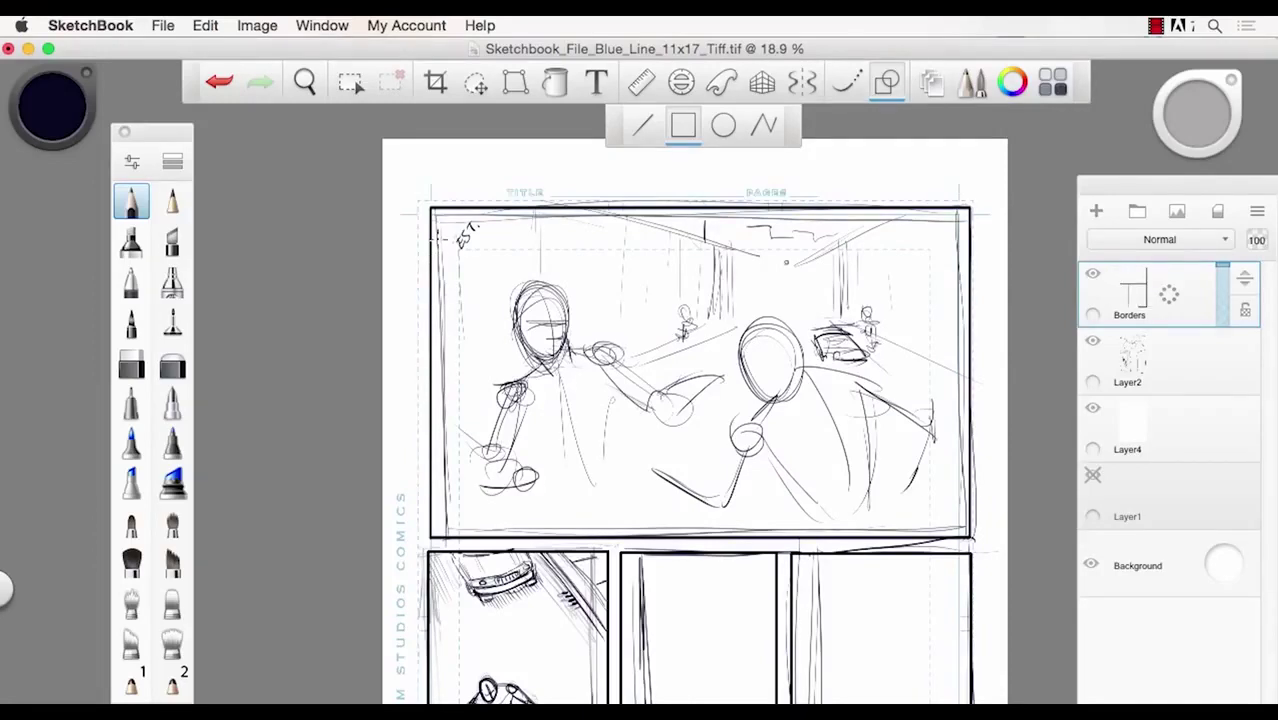
pyautogui.click(1168, 366)
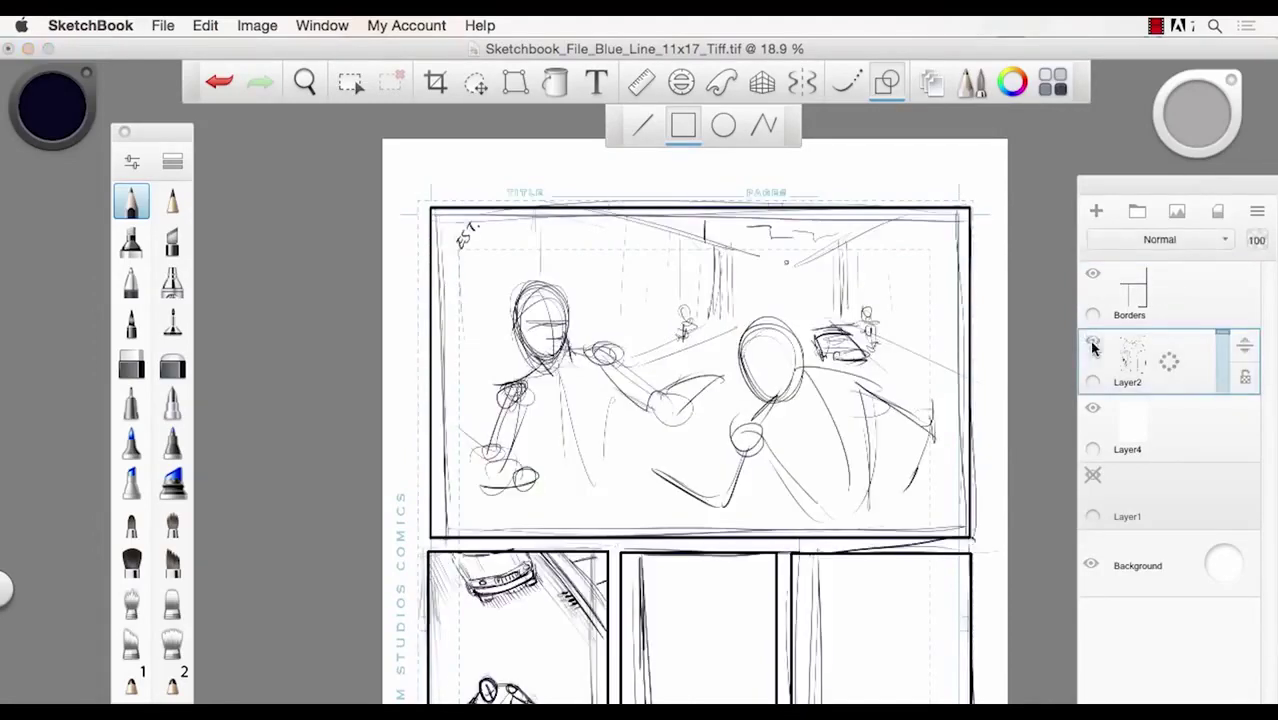
pyautogui.press('space')
pyautogui.moveTo(627, 407); pyautogui.dragTo(602, 402)
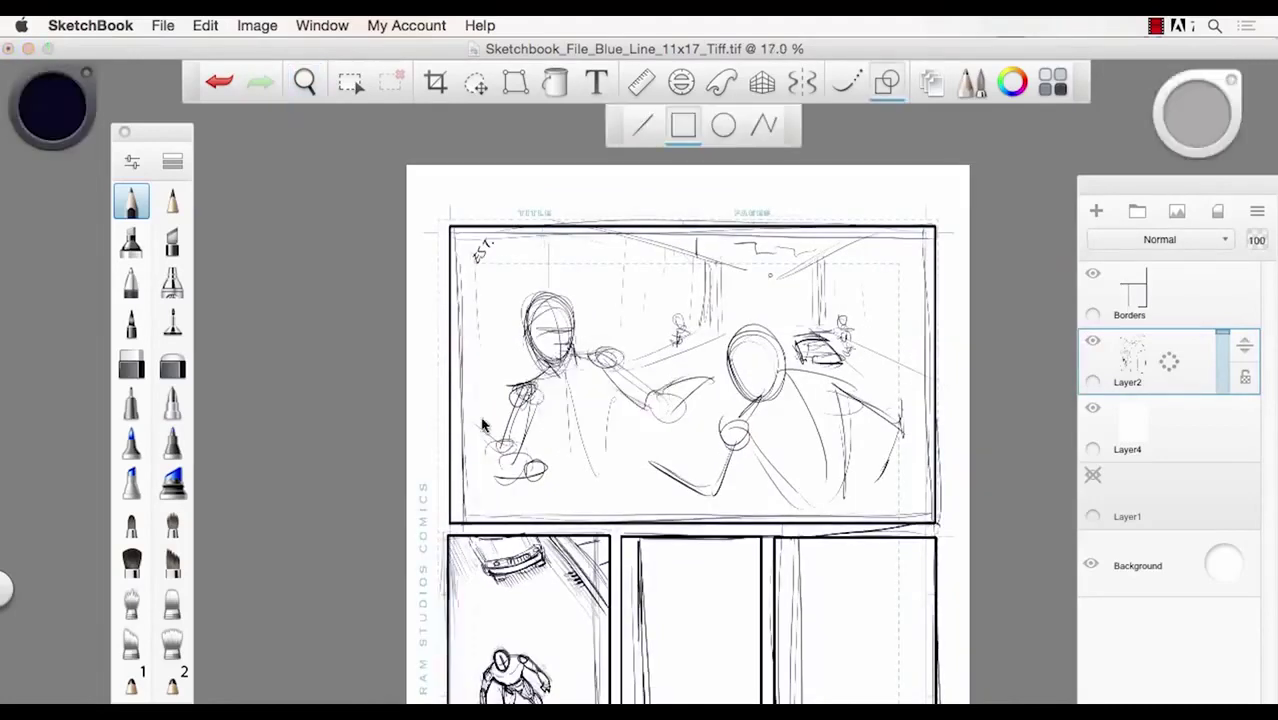
# - Switch to the soft eraser and greatly enlarge its brush size for fading the pencils on Layer2
pyautogui.click(172, 363)
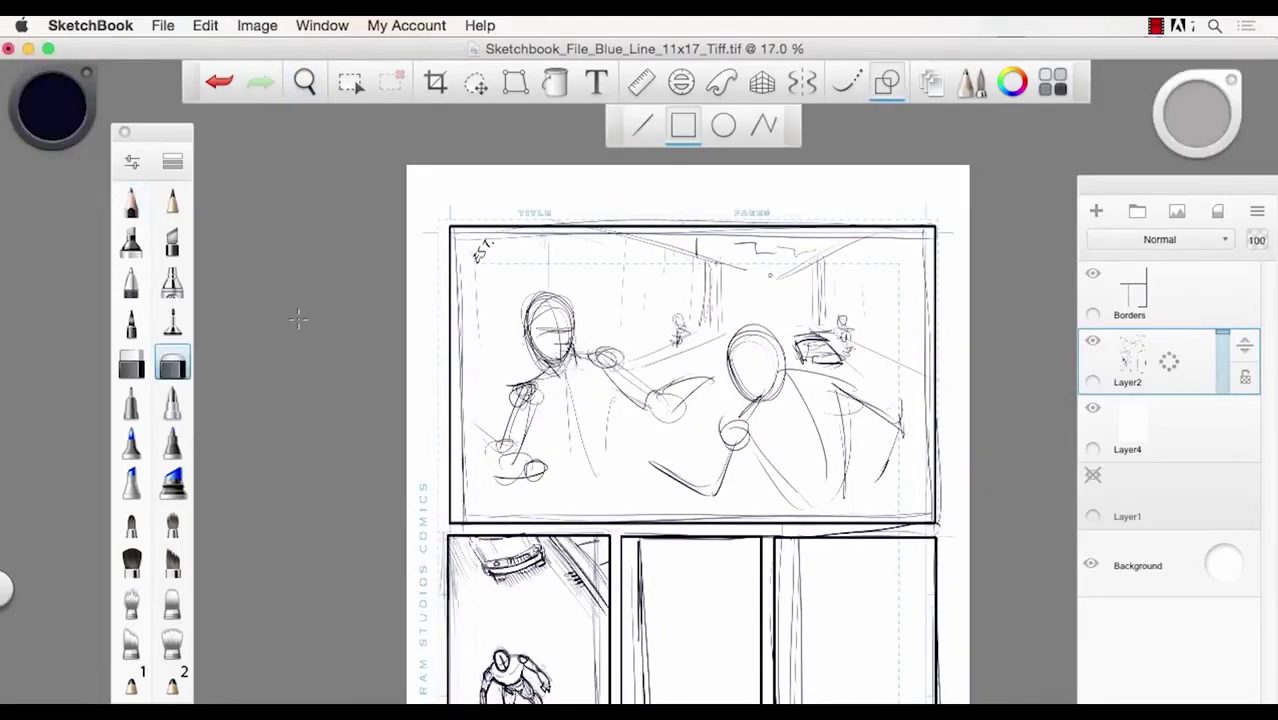
pyautogui.press(']')
pyautogui.press(']')
pyautogui.press(']')
pyautogui.press(']')
pyautogui.press(']')
pyautogui.press(']')
pyautogui.press(']')
pyautogui.press(']')
pyautogui.press(']')
pyautogui.press(']')
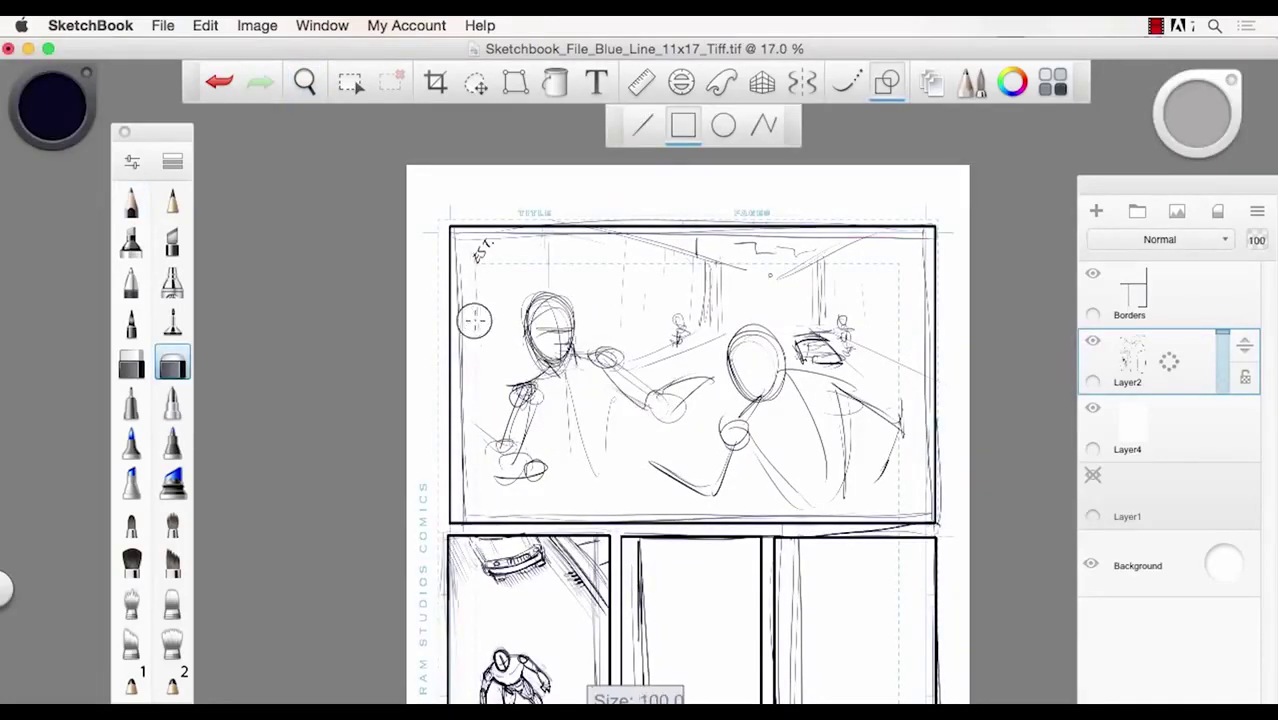
# - Undo the stray eraser rectangle made over the top panel and turn off the shape drawing tool
pyautogui.moveTo(516, 426); pyautogui.dragTo(541, 456)
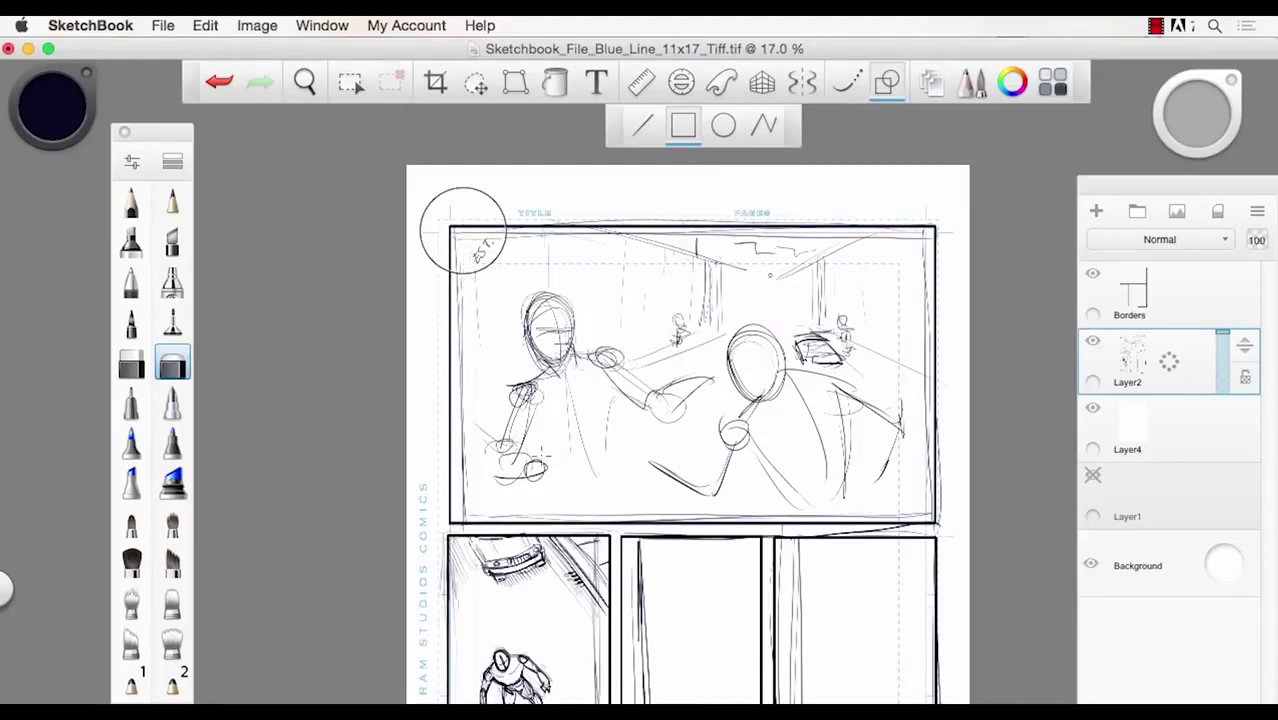
pyautogui.press('super+z')
pyautogui.press('super+z')
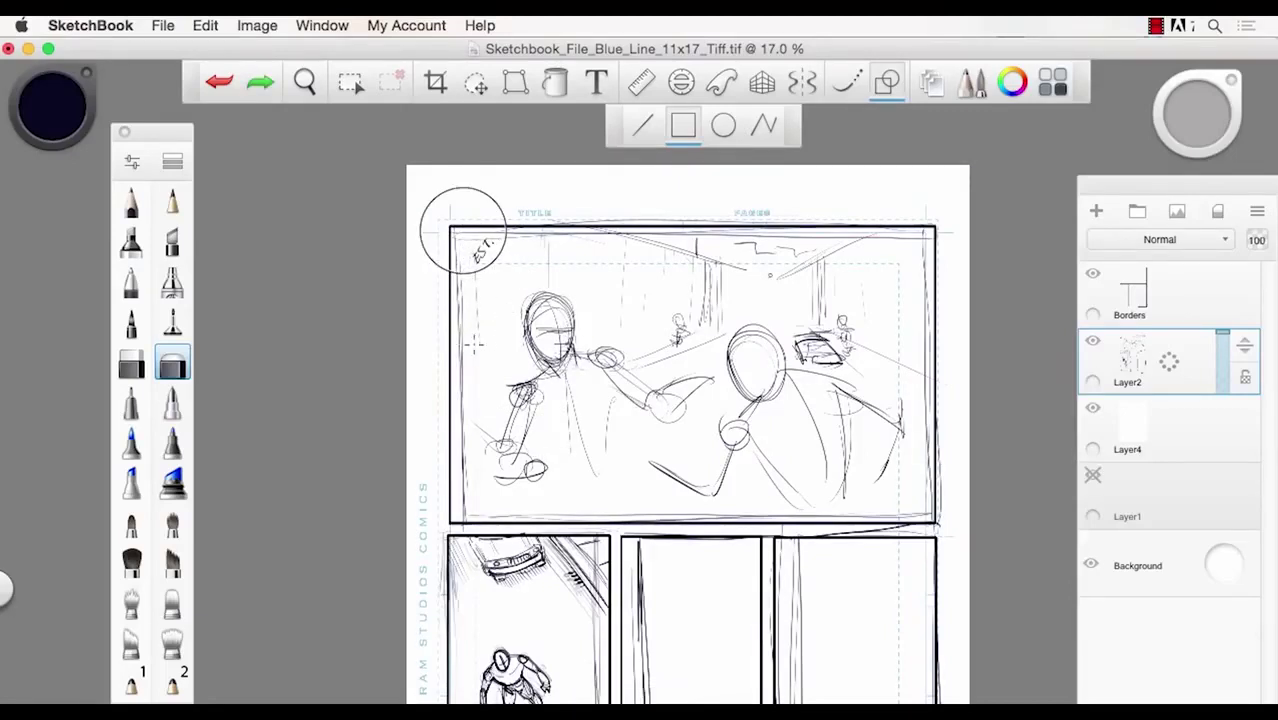
pyautogui.click(886, 88)
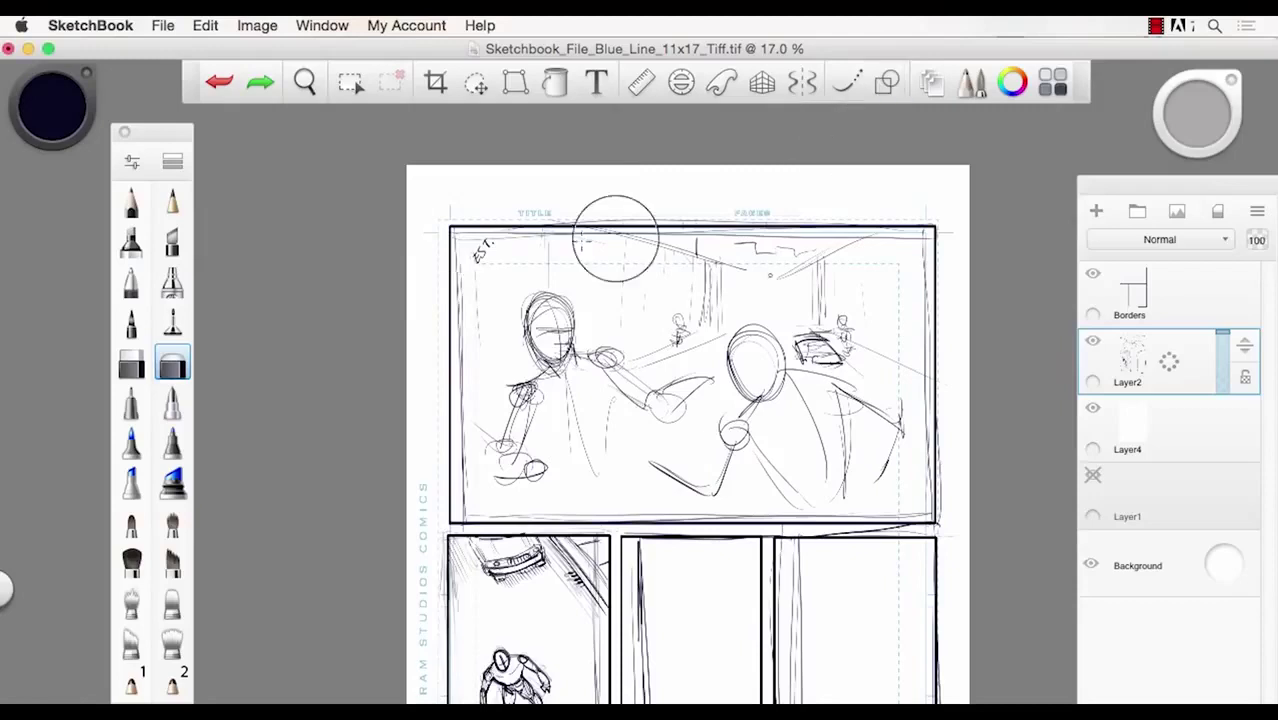
# - Enlarge the soft eraser further and fade the rough figures and background in the top panel to faint lines
pyautogui.press(']')
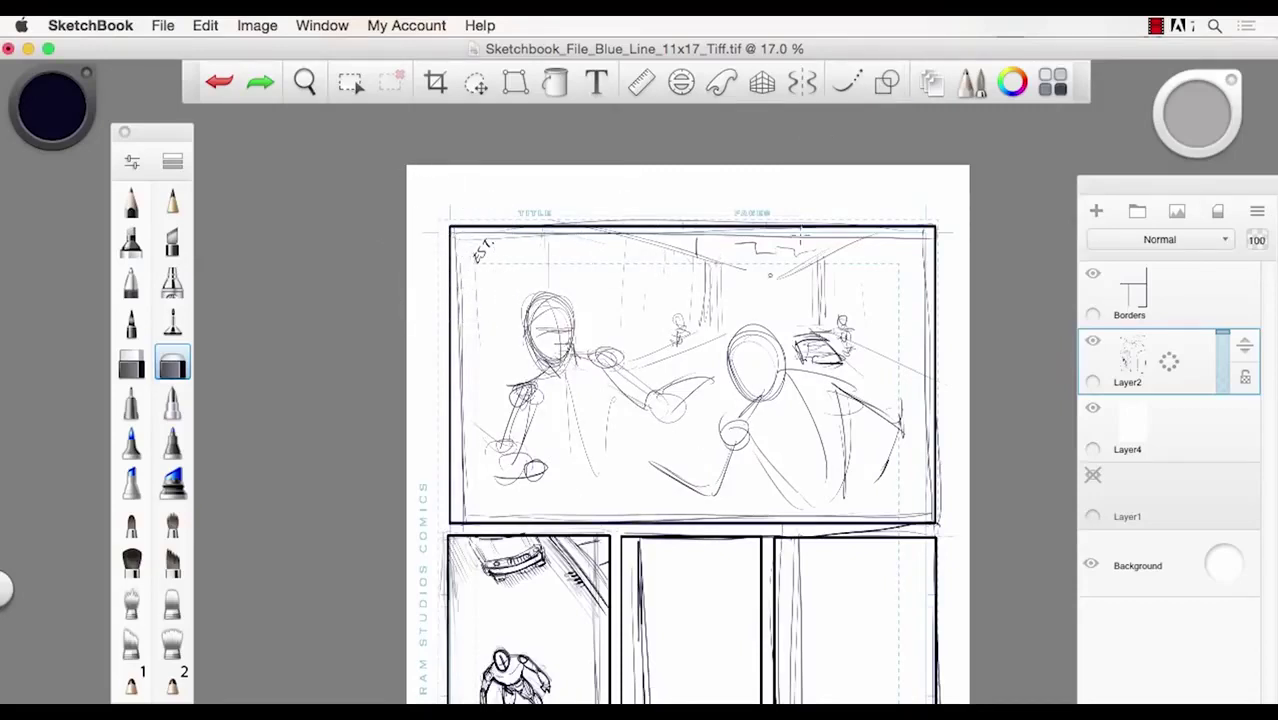
pyautogui.moveTo(800, 235)
pyautogui.mouseDown()
pyautogui.moveTo(900, 420)
pyautogui.moveTo(630, 420)
pyautogui.moveTo(479, 436)
pyautogui.moveTo(668, 412)
pyautogui.mouseUp()
pyautogui.moveTo(898, 319); pyautogui.dragTo(842, 478)
pyautogui.press('space')
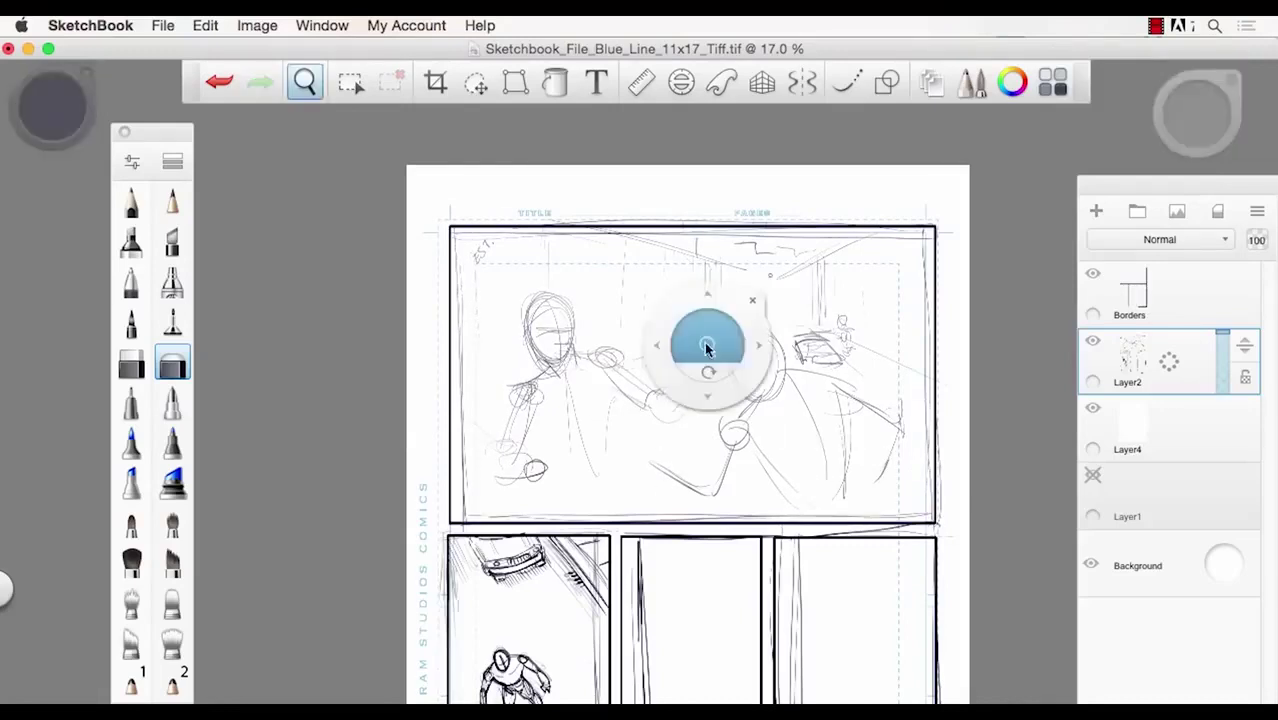
pyautogui.moveTo(706, 344); pyautogui.dragTo(735, 348)
pyautogui.press('space')
pyautogui.moveTo(662, 456); pyautogui.dragTo(626, 470)
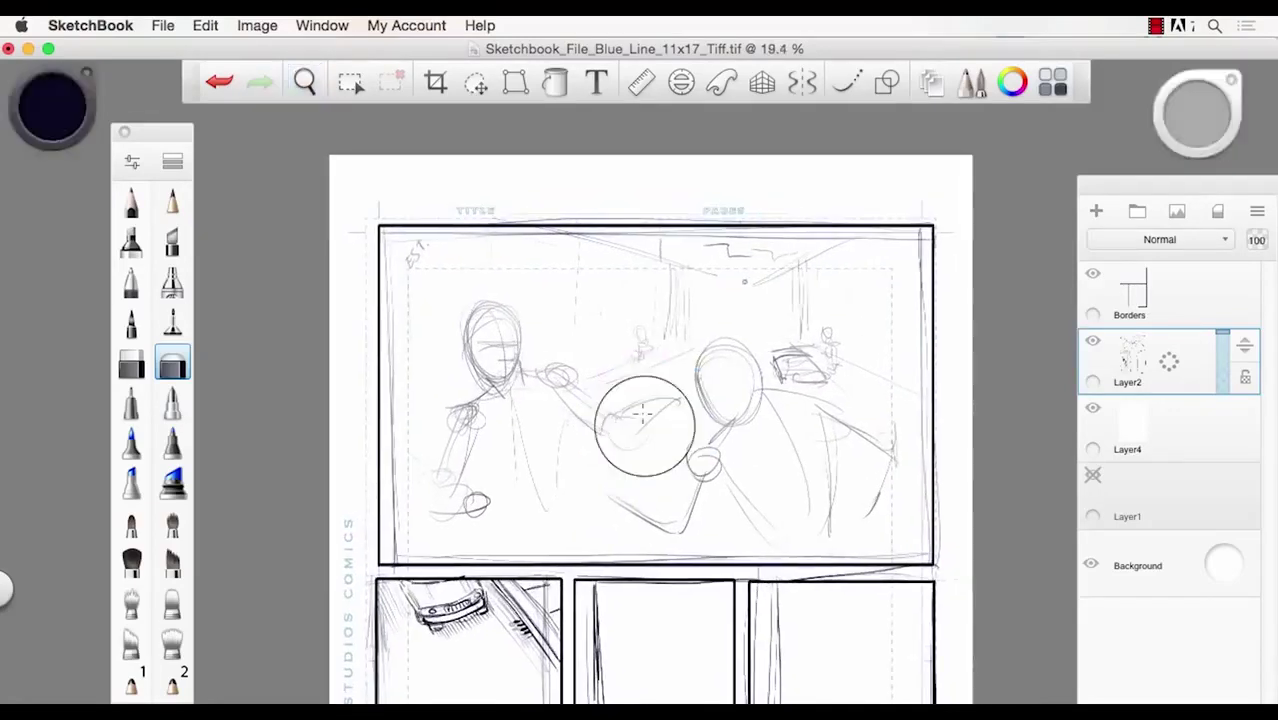
pyautogui.press('space')
pyautogui.moveTo(635, 403); pyautogui.dragTo(653, 403)
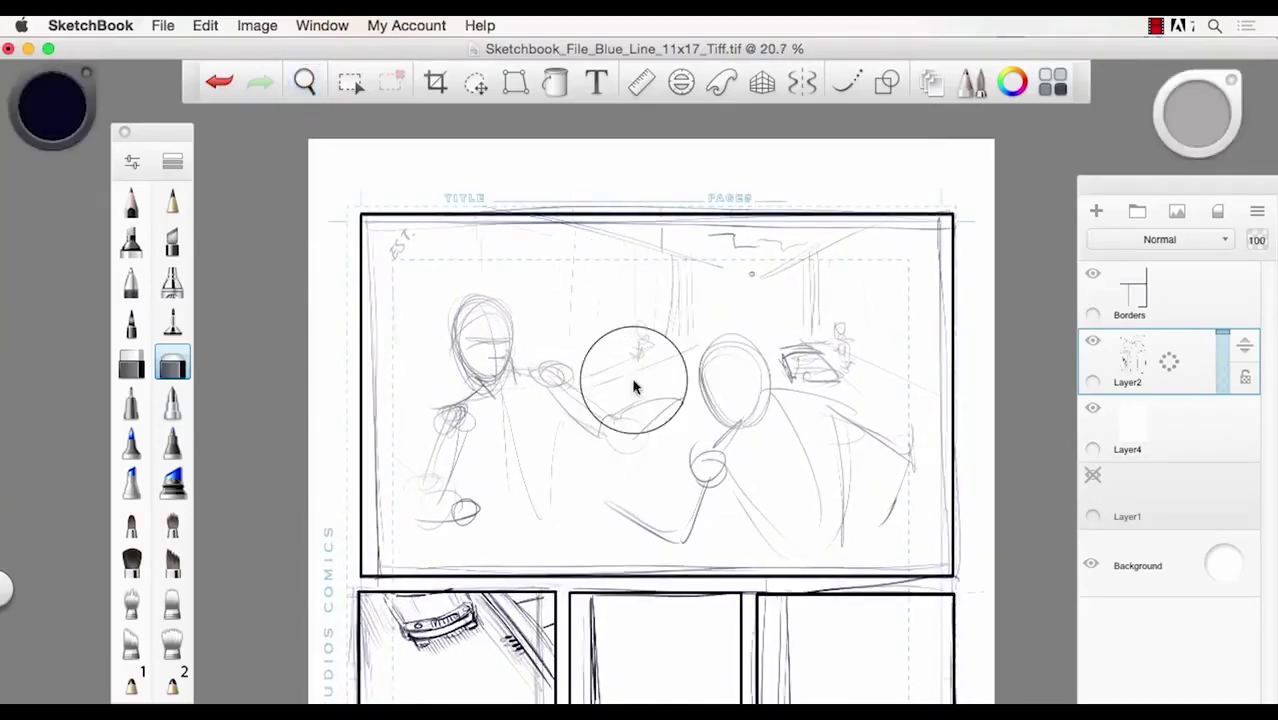
# - Switch from the soft eraser back to the pencil for drawing over the faded top panel
pyautogui.click(131, 201)
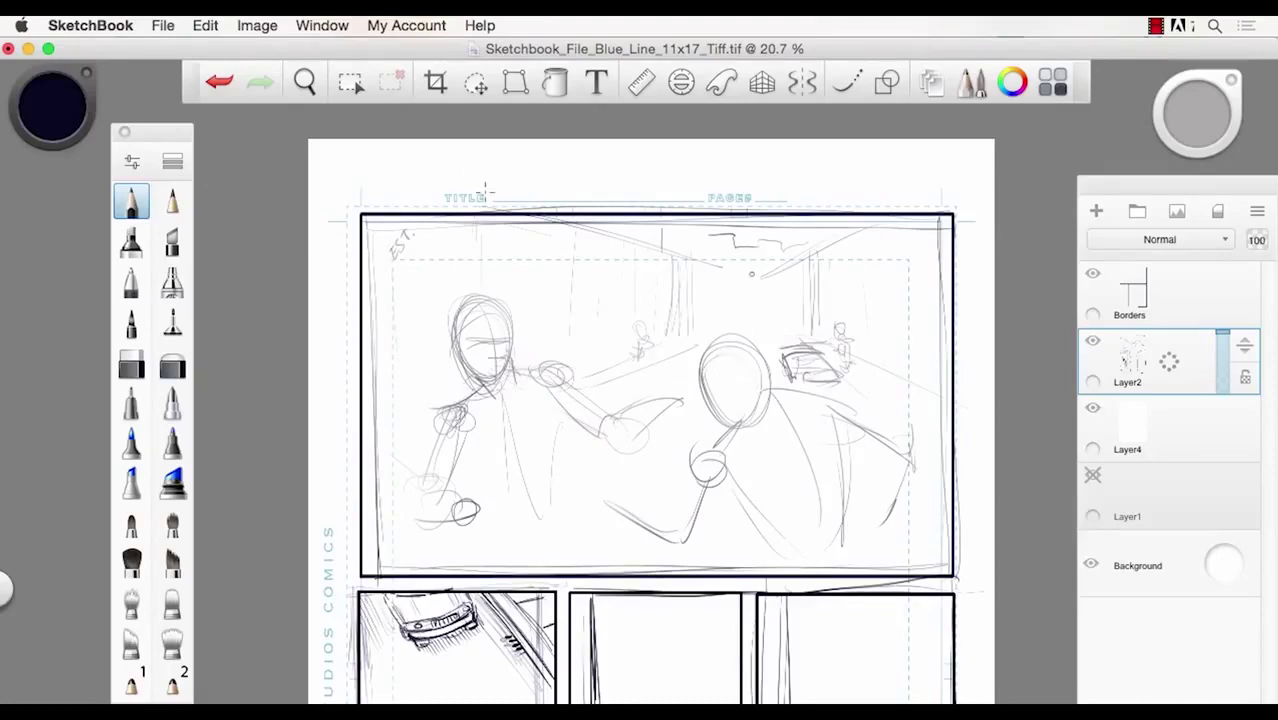
pyautogui.press('space')
pyautogui.moveTo(576, 330); pyautogui.dragTo(522, 334)
pyautogui.press('space')
pyautogui.moveTo(561, 426); pyautogui.dragTo(607, 313)
pyautogui.press('space')
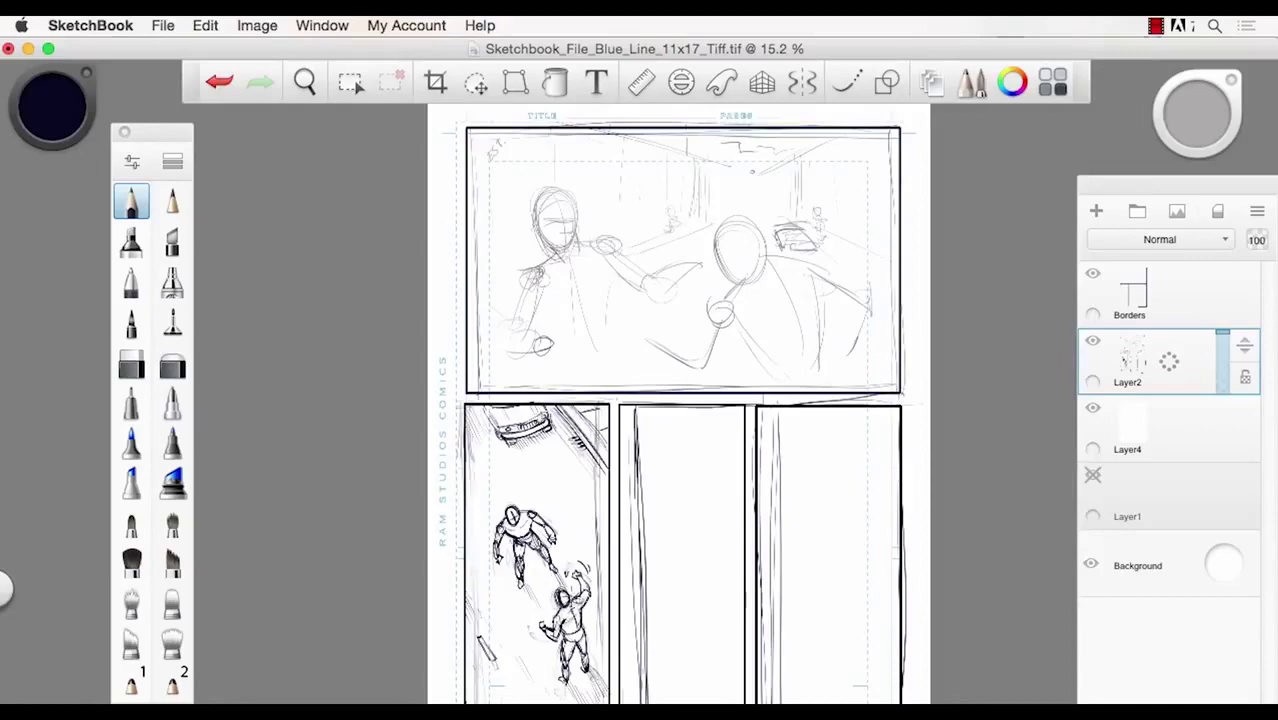
pyautogui.press('space')
pyautogui.moveTo(639, 203); pyautogui.dragTo(654, 218)
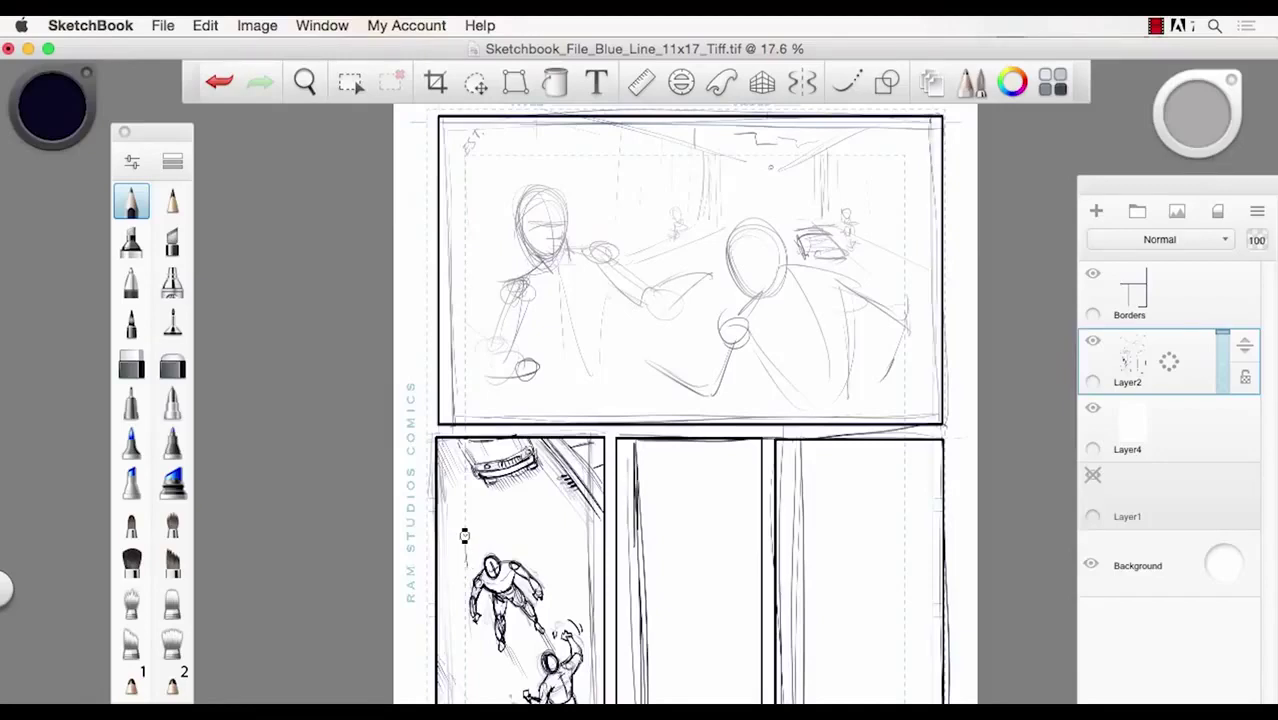
pyautogui.press('super+z')
pyautogui.moveTo(515, 207); pyautogui.dragTo(515, 220)
pyautogui.press('super+z')
pyautogui.press('super+z')
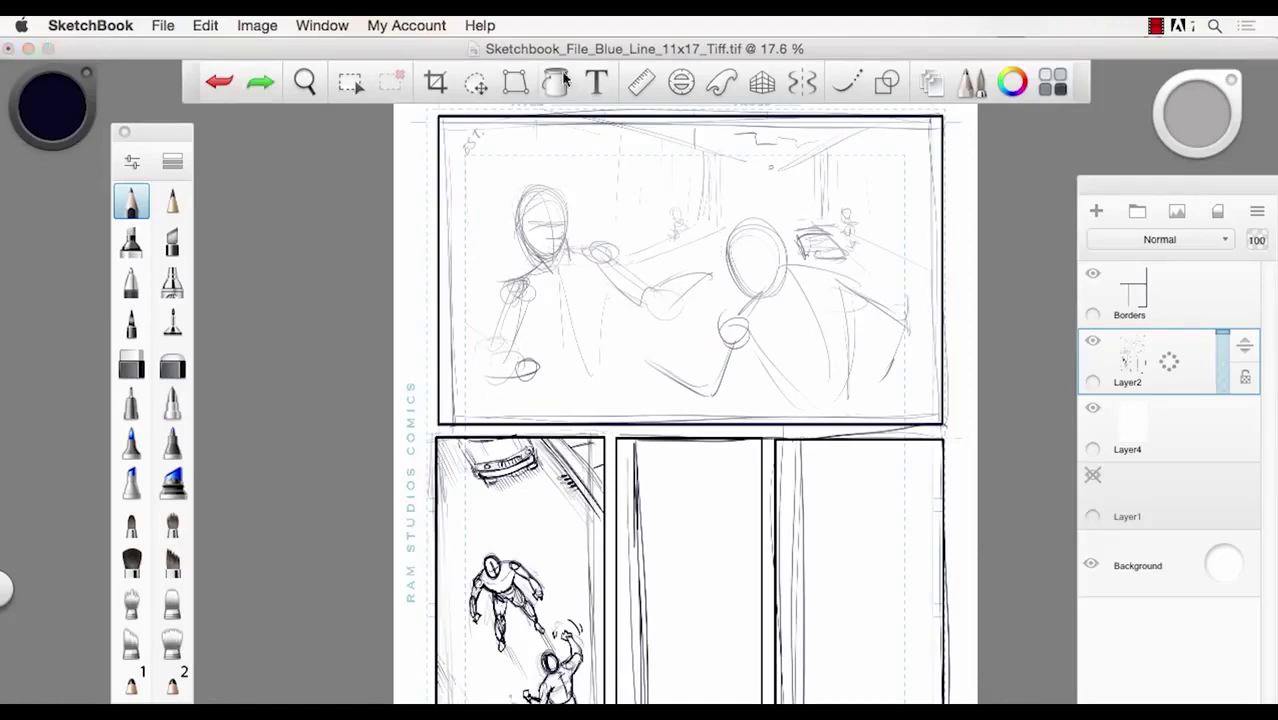
# - Mark a dot in the top panel's background and pencil the left figure's head, shoulders, arms and raised hand
pyautogui.click(772, 194)
pyautogui.moveTo(540, 193)
pyautogui.mouseDown()
pyautogui.moveTo(532, 200)
pyautogui.moveTo(566, 208)
pyautogui.moveTo(524, 219)
pyautogui.moveTo(553, 184)
pyautogui.moveTo(560, 200)
pyautogui.mouseUp()
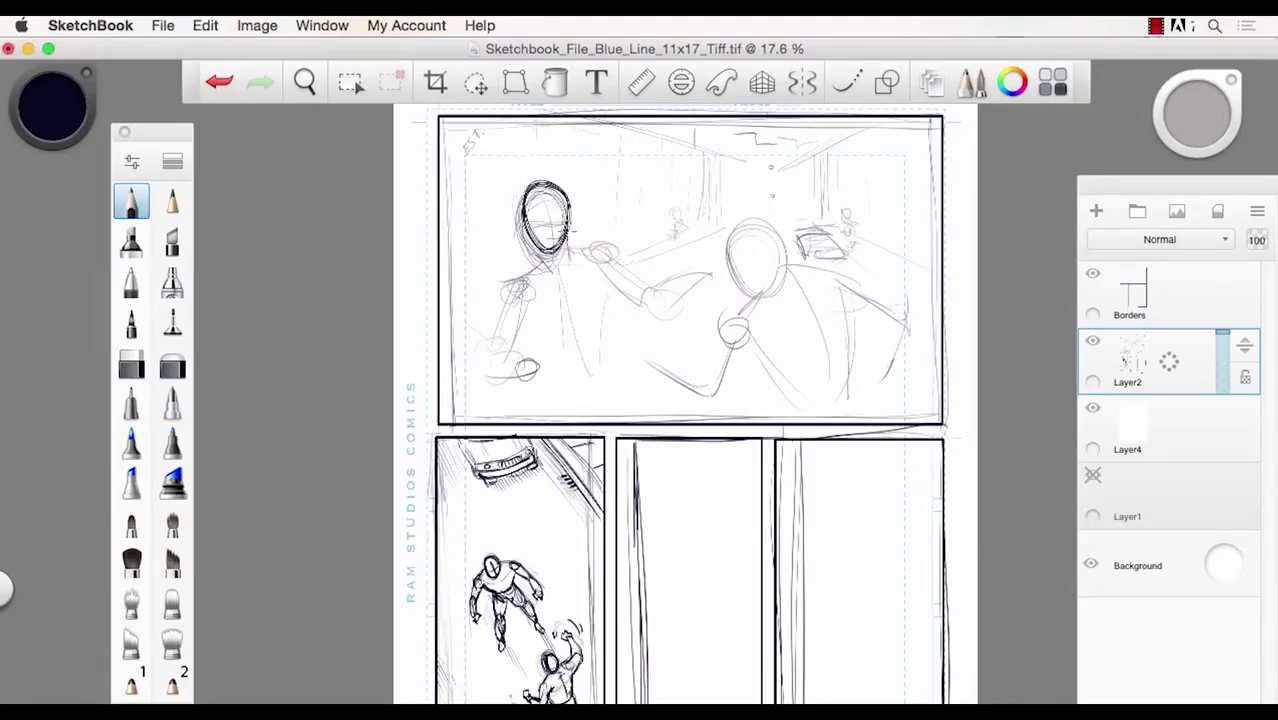
pyautogui.moveTo(575, 237)
pyautogui.mouseDown()
pyautogui.moveTo(612, 252)
pyautogui.moveTo(596, 262)
pyautogui.moveTo(608, 248)
pyautogui.moveTo(652, 298)
pyautogui.mouseUp()
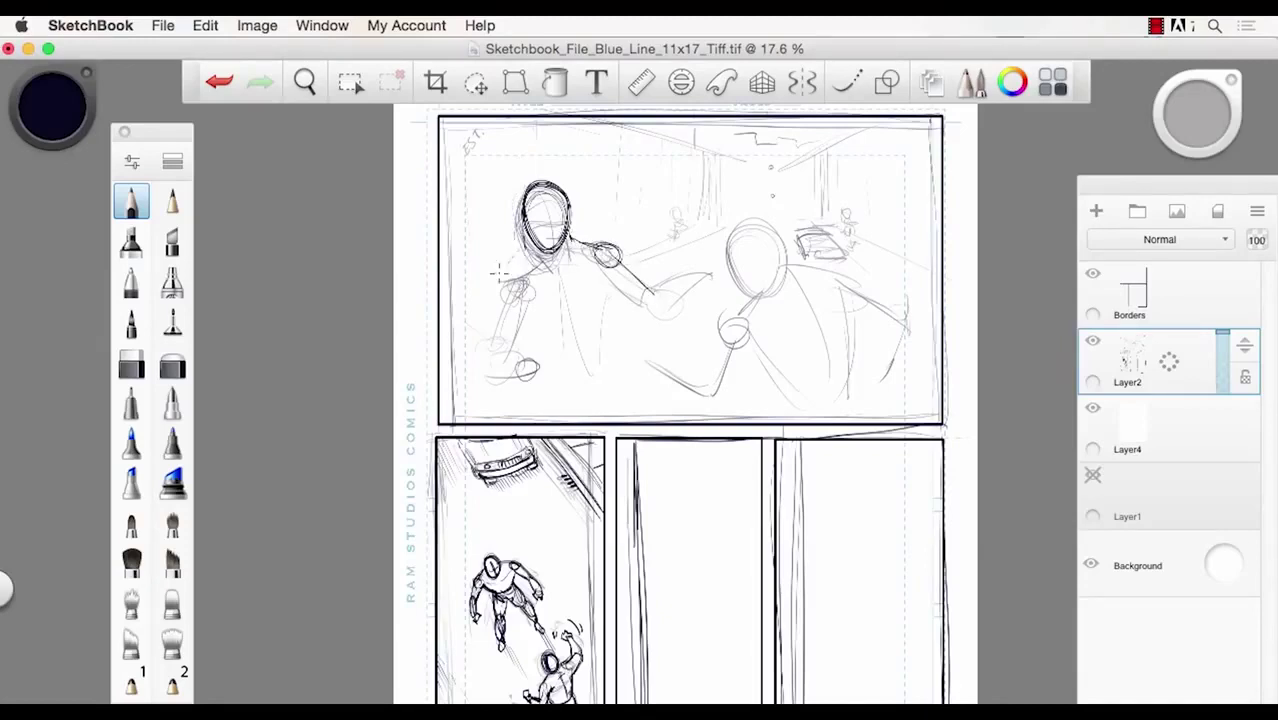
pyautogui.moveTo(498, 270)
pyautogui.mouseDown()
pyautogui.moveTo(516, 258)
pyautogui.moveTo(500, 290)
pyautogui.moveTo(494, 268)
pyautogui.moveTo(481, 333)
pyautogui.mouseUp()
pyautogui.moveTo(607, 265)
pyautogui.mouseDown()
pyautogui.moveTo(672, 318)
pyautogui.moveTo(660, 296)
pyautogui.moveTo(694, 276)
pyautogui.moveTo(680, 265)
pyautogui.moveTo(700, 245)
pyautogui.moveTo(688, 282)
pyautogui.mouseUp()
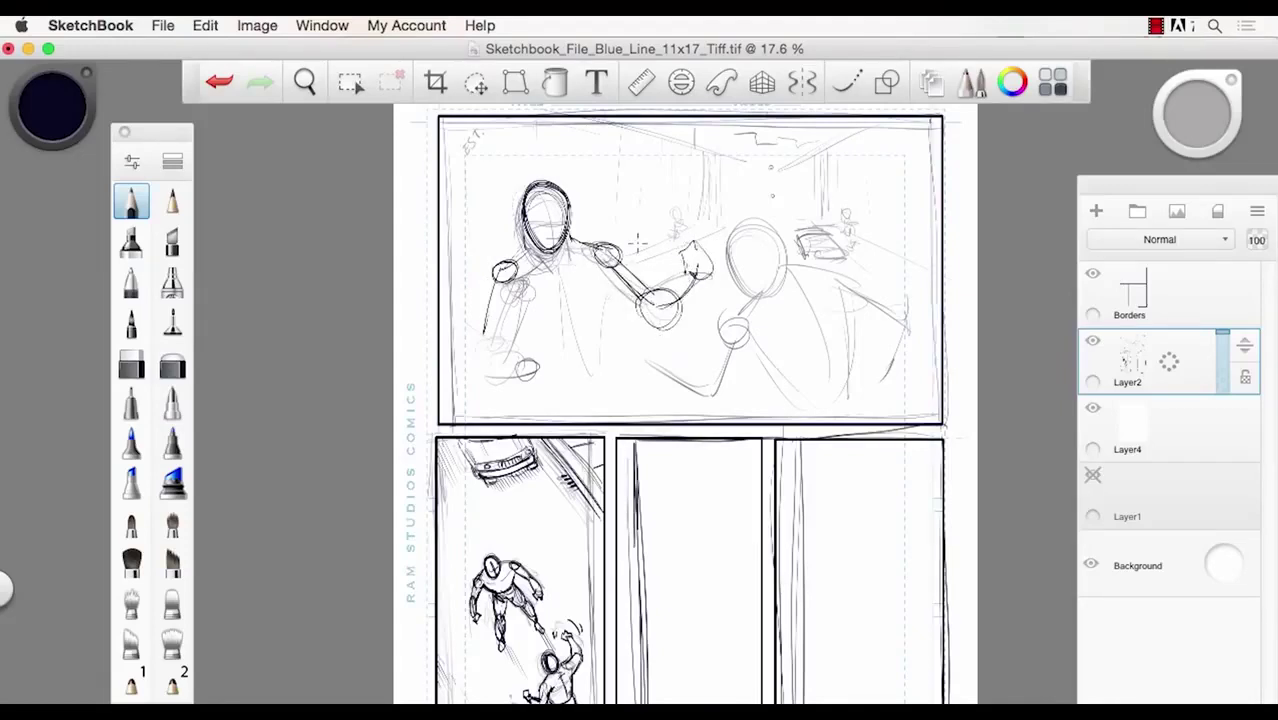
pyautogui.moveTo(480, 352)
pyautogui.mouseDown()
pyautogui.moveTo(518, 372)
pyautogui.moveTo(542, 364)
pyautogui.moveTo(522, 376)
pyautogui.mouseUp()
# - Pencil the right figure's head, neck, shoulders, rear upper arm and bent front arm over the faded sketch
pyautogui.moveTo(741, 262)
pyautogui.mouseDown()
pyautogui.moveTo(782, 290)
pyautogui.moveTo(760, 224)
pyautogui.moveTo(797, 288)
pyautogui.moveTo(858, 278)
pyautogui.moveTo(866, 294)
pyautogui.moveTo(736, 322)
pyautogui.mouseUp()
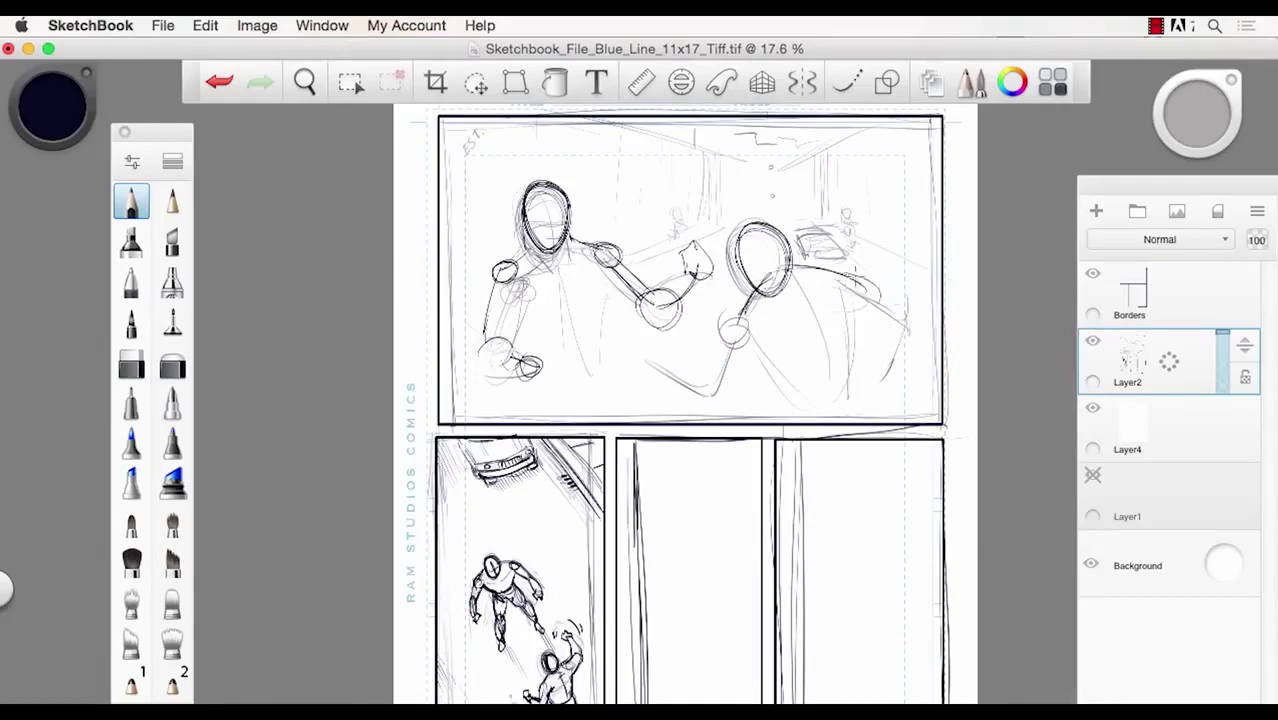
pyautogui.moveTo(856, 276); pyautogui.dragTo(878, 304)
pyautogui.moveTo(737, 304); pyautogui.dragTo(735, 345)
pyautogui.moveTo(850, 276); pyautogui.dragTo(926, 344)
pyautogui.moveTo(860, 322)
pyautogui.mouseDown()
pyautogui.moveTo(910, 338)
pyautogui.moveTo(870, 352)
pyautogui.moveTo(861, 372)
pyautogui.mouseUp()
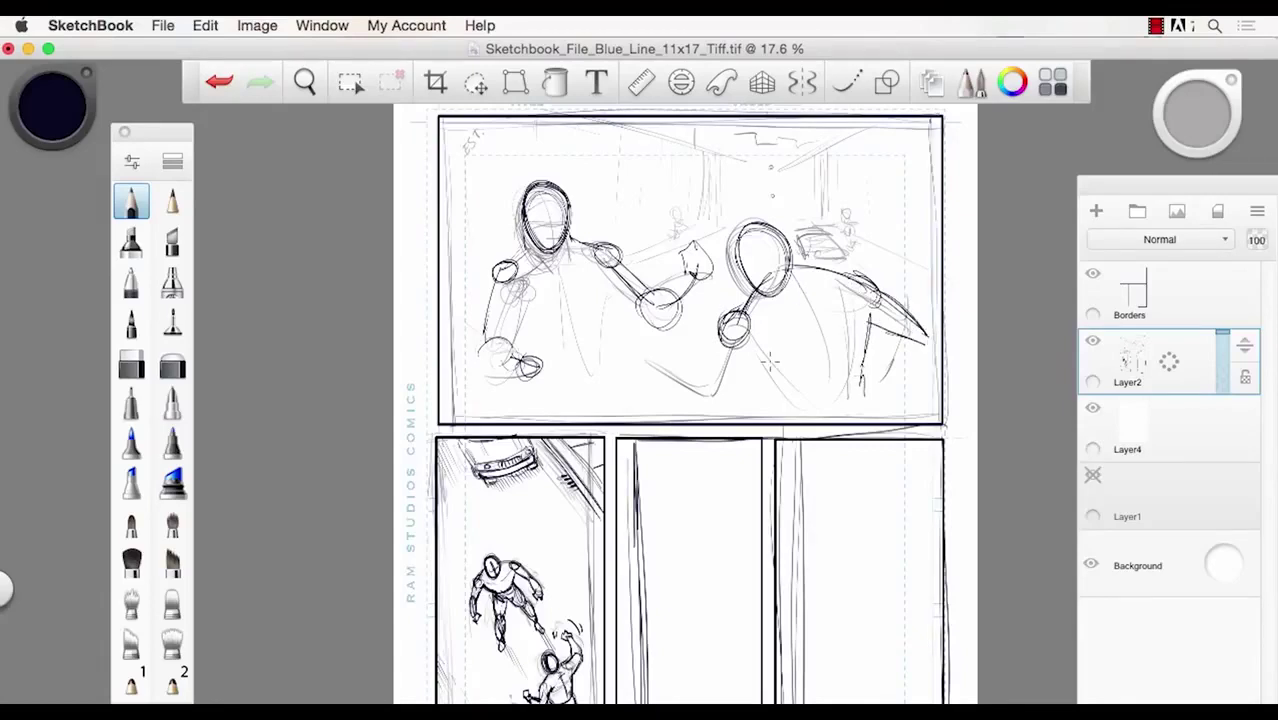
pyautogui.moveTo(716, 352); pyautogui.dragTo(700, 404)
pyautogui.moveTo(764, 344)
pyautogui.mouseDown()
pyautogui.moveTo(667, 378)
pyautogui.moveTo(697, 366)
pyautogui.moveTo(687, 376)
pyautogui.moveTo(689, 362)
pyautogui.moveTo(637, 359)
pyautogui.moveTo(647, 376)
pyautogui.moveTo(762, 373)
pyautogui.mouseUp()
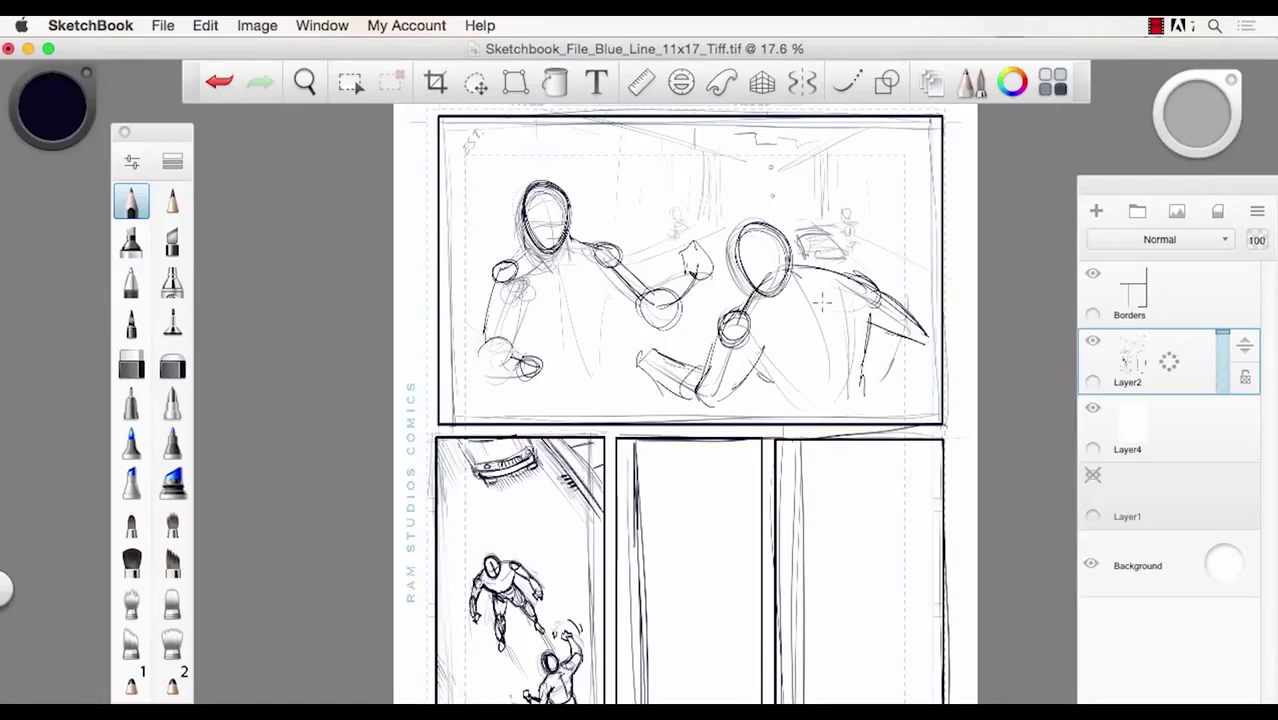
# - Outline the right figure's torso in the top panel and add contour lines across the chest and back
pyautogui.moveTo(806, 282)
pyautogui.mouseDown()
pyautogui.moveTo(850, 366)
pyautogui.moveTo(846, 394)
pyautogui.mouseUp()
pyautogui.moveTo(866, 310); pyautogui.dragTo(874, 408)
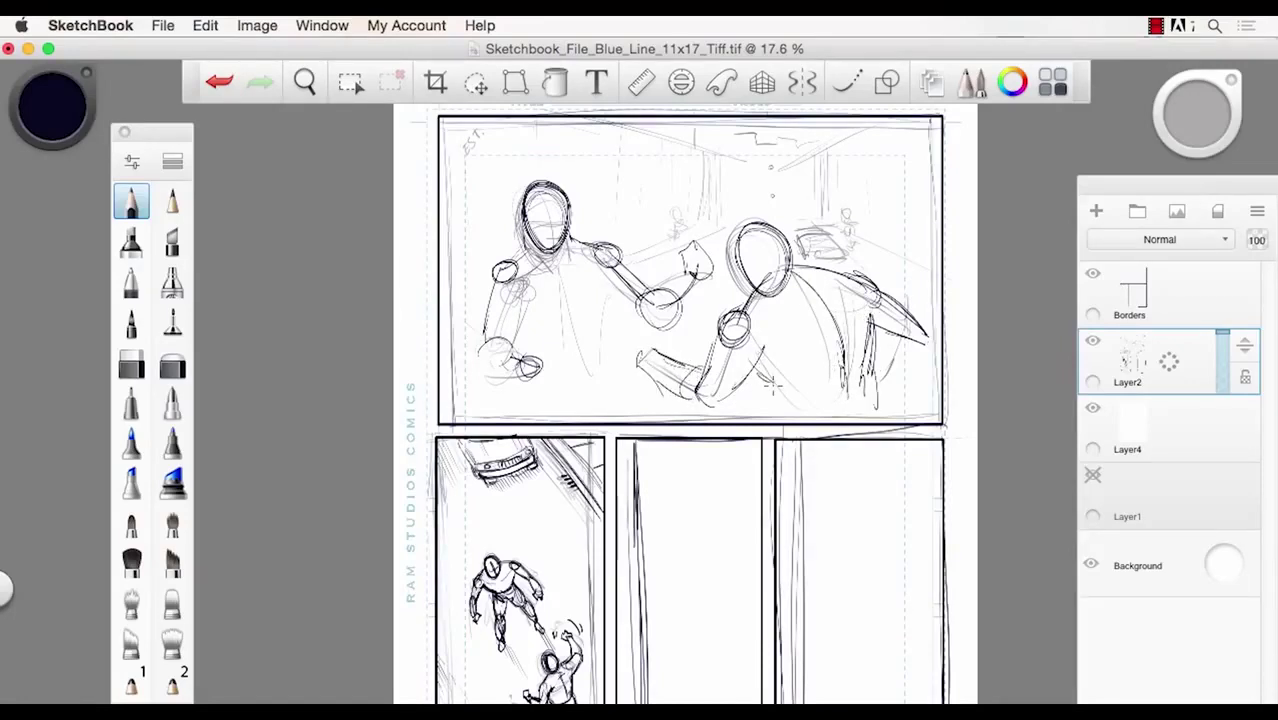
pyautogui.moveTo(772, 383); pyautogui.dragTo(790, 401)
pyautogui.moveTo(820, 294); pyautogui.dragTo(846, 283)
pyautogui.moveTo(790, 324)
pyautogui.mouseDown()
pyautogui.moveTo(823, 327)
pyautogui.moveTo(853, 307)
pyautogui.moveTo(801, 341)
pyautogui.moveTo(771, 332)
pyautogui.mouseUp()
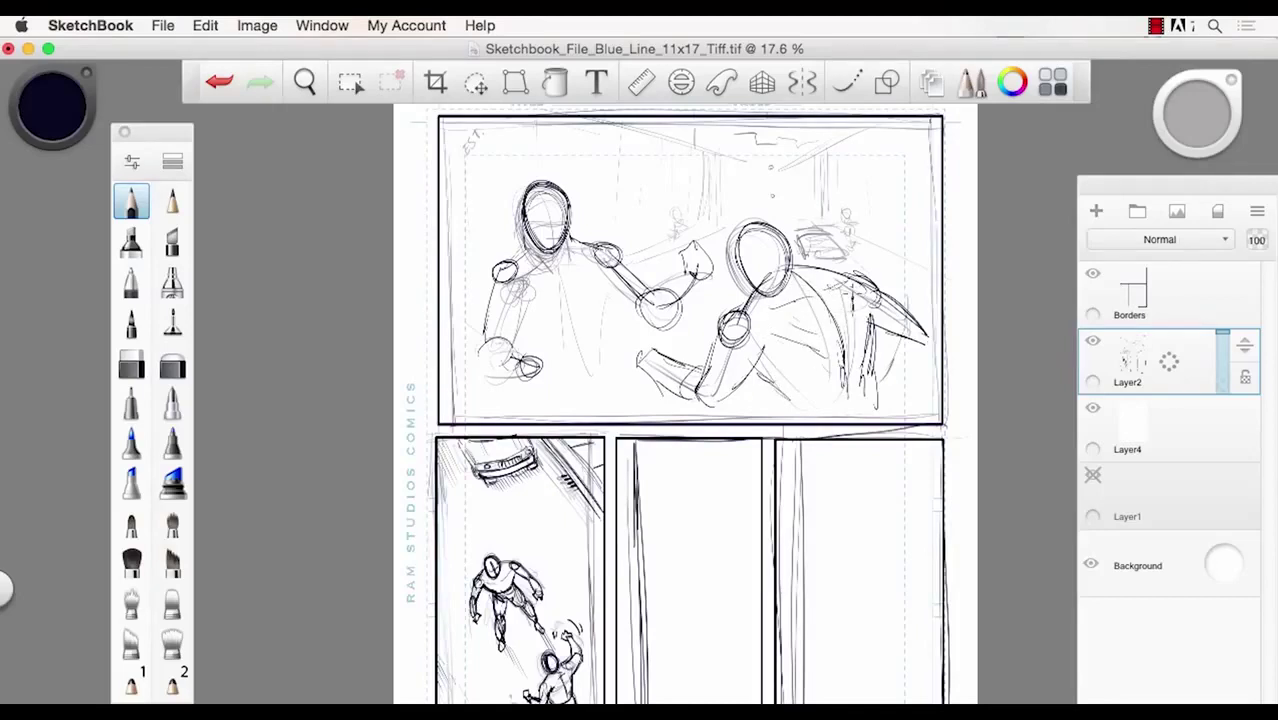
# - Pencil the right figure's bent rear arm with its raised fist and define the front fist
pyautogui.moveTo(854, 298); pyautogui.dragTo(928, 336)
pyautogui.moveTo(878, 338); pyautogui.dragTo(922, 348)
pyautogui.moveTo(922, 330)
pyautogui.mouseDown()
pyautogui.moveTo(932, 349)
pyautogui.moveTo(886, 276)
pyautogui.moveTo(936, 332)
pyautogui.mouseUp()
pyautogui.moveTo(872, 292)
pyautogui.mouseDown()
pyautogui.moveTo(894, 268)
pyautogui.moveTo(918, 270)
pyautogui.mouseUp()
pyautogui.moveTo(656, 352)
pyautogui.mouseDown()
pyautogui.moveTo(640, 374)
pyautogui.moveTo(658, 370)
pyautogui.mouseUp()
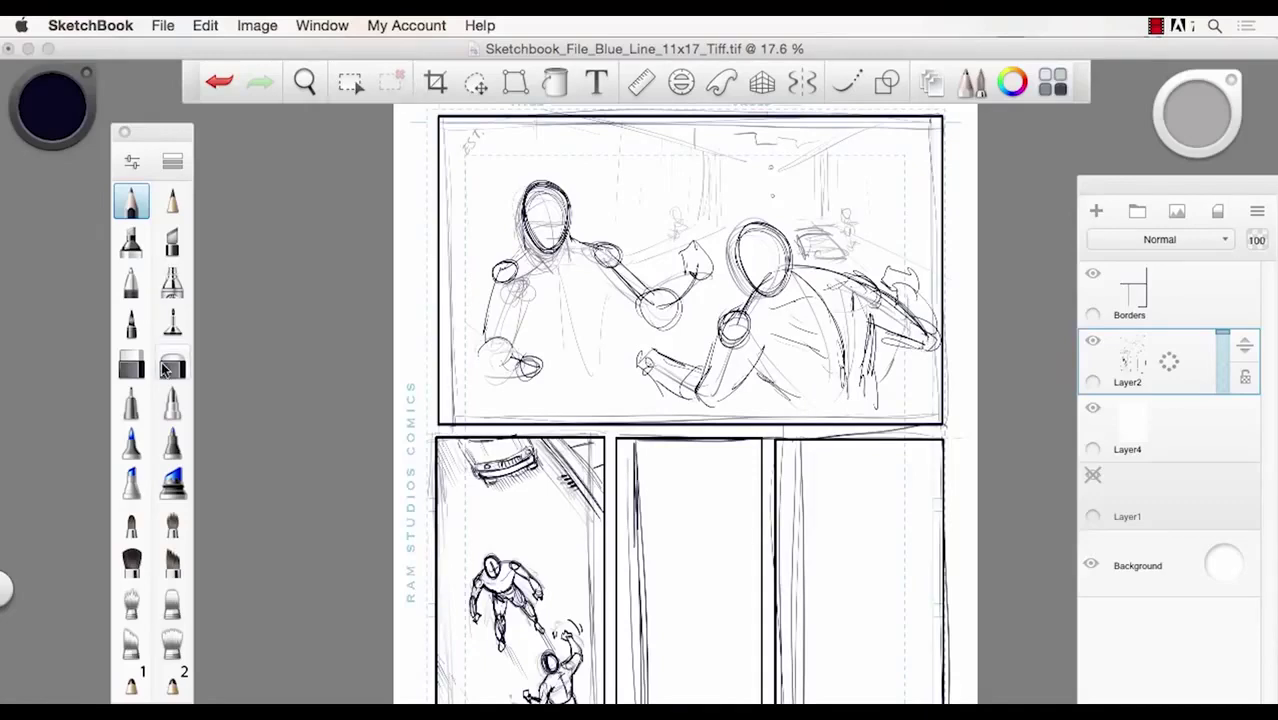
# - Fade the left figure with the soft eraser and redraw its head and a curved torso line in pencil
pyautogui.click(172, 364)
pyautogui.moveTo(529, 212)
pyautogui.mouseDown()
pyautogui.moveTo(560, 260)
pyautogui.moveTo(672, 296)
pyautogui.moveTo(650, 322)
pyautogui.mouseUp()
pyautogui.moveTo(510, 370); pyautogui.dragTo(504, 287)
pyautogui.click(131, 201)
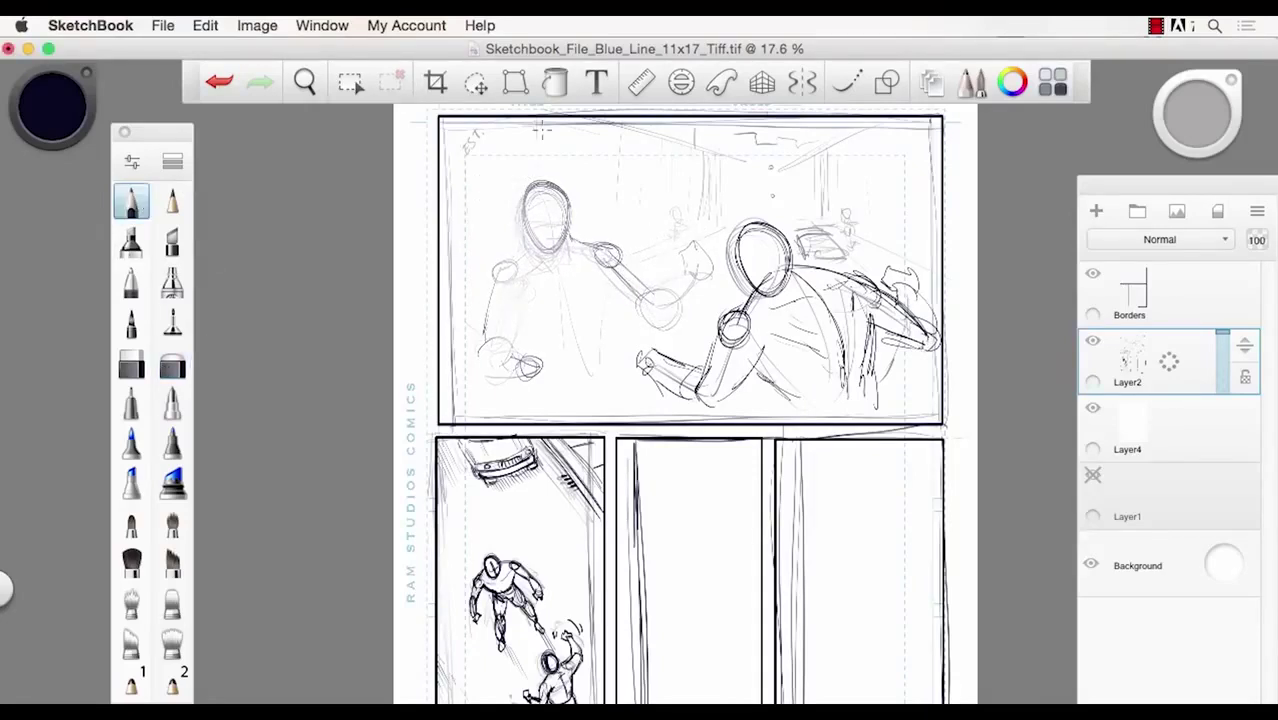
pyautogui.moveTo(566, 200)
pyautogui.mouseDown()
pyautogui.moveTo(536, 246)
pyautogui.moveTo(550, 252)
pyautogui.moveTo(572, 215)
pyautogui.moveTo(516, 244)
pyautogui.moveTo(553, 384)
pyautogui.moveTo(526, 252)
pyautogui.mouseUp()
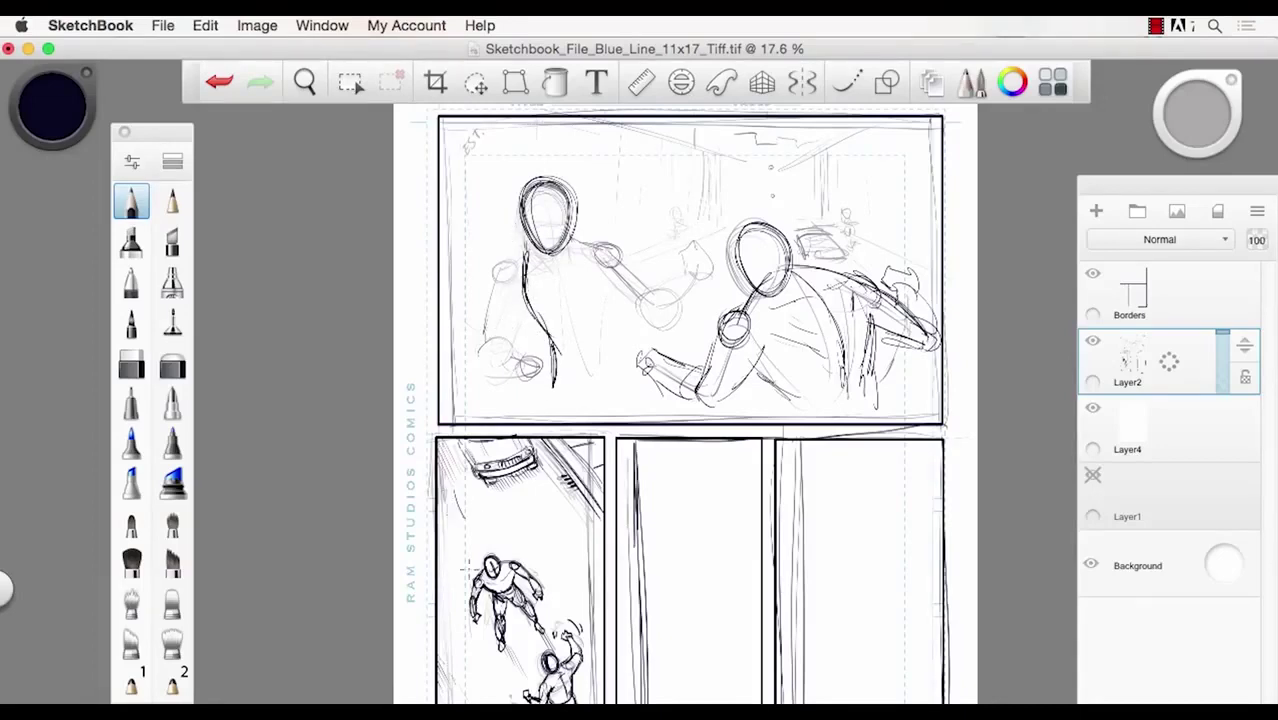
pyautogui.press('super+z')
# - Lasso the left figure in the top panel, scale it down slightly and shift it toward the right figure
pyautogui.click(476, 82)
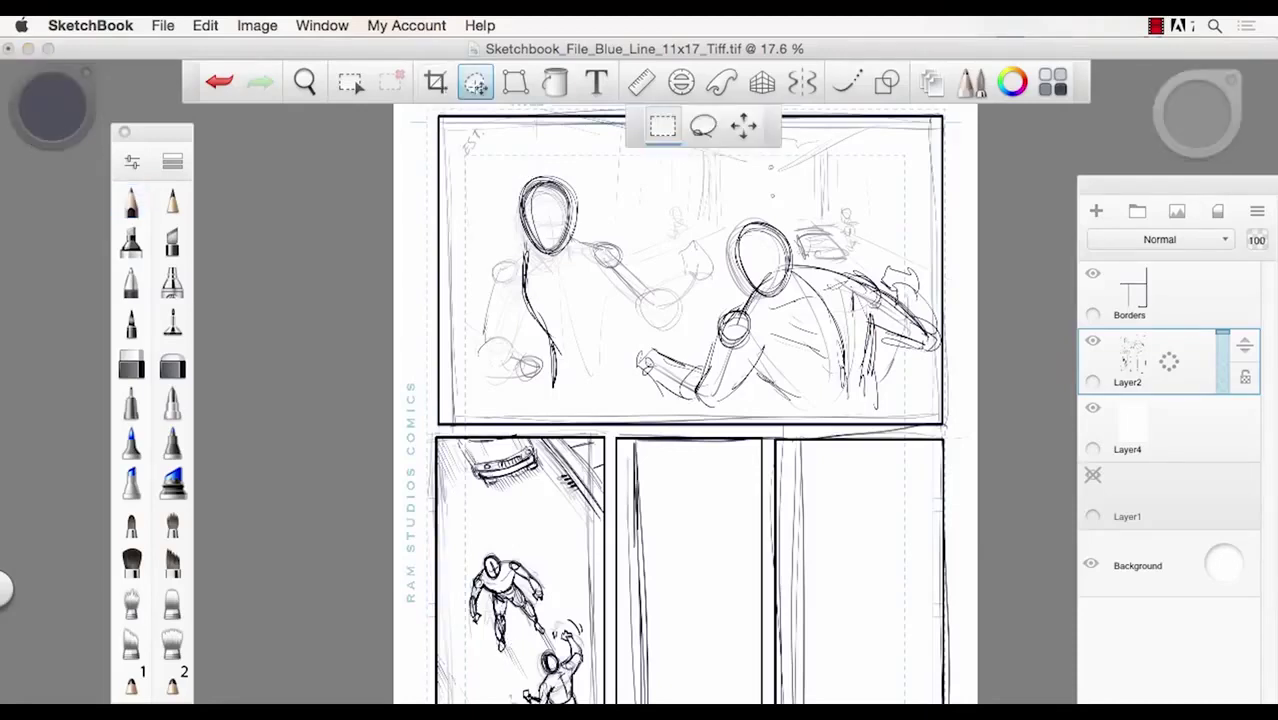
pyautogui.click(703, 125)
pyautogui.moveTo(492, 228)
pyautogui.mouseDown()
pyautogui.moveTo(586, 178)
pyautogui.moveTo(652, 243)
pyautogui.moveTo(699, 234)
pyautogui.moveTo(702, 326)
pyautogui.moveTo(629, 328)
pyautogui.moveTo(603, 378)
pyautogui.moveTo(523, 405)
pyautogui.moveTo(465, 255)
pyautogui.mouseUp()
pyautogui.moveTo(412, 341)
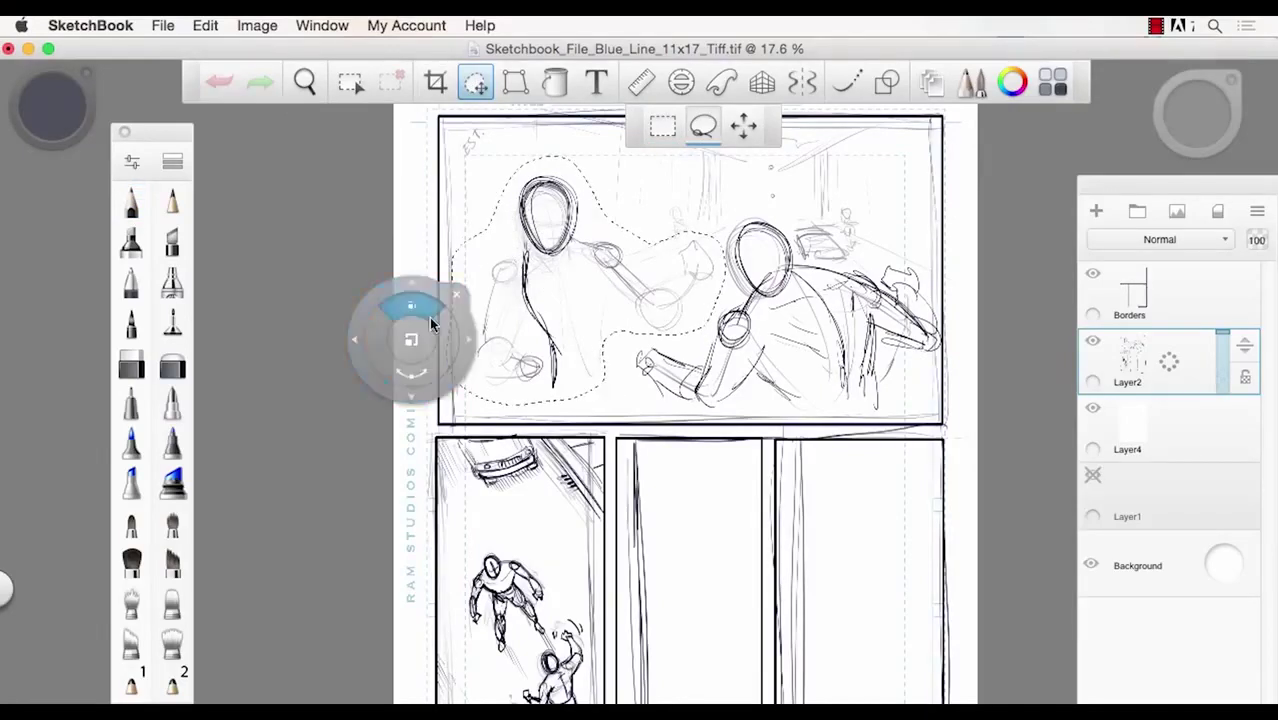
pyautogui.moveTo(418, 332)
pyautogui.mouseDown()
pyautogui.moveTo(404, 354)
pyautogui.moveTo(430, 270)
pyautogui.mouseUp()
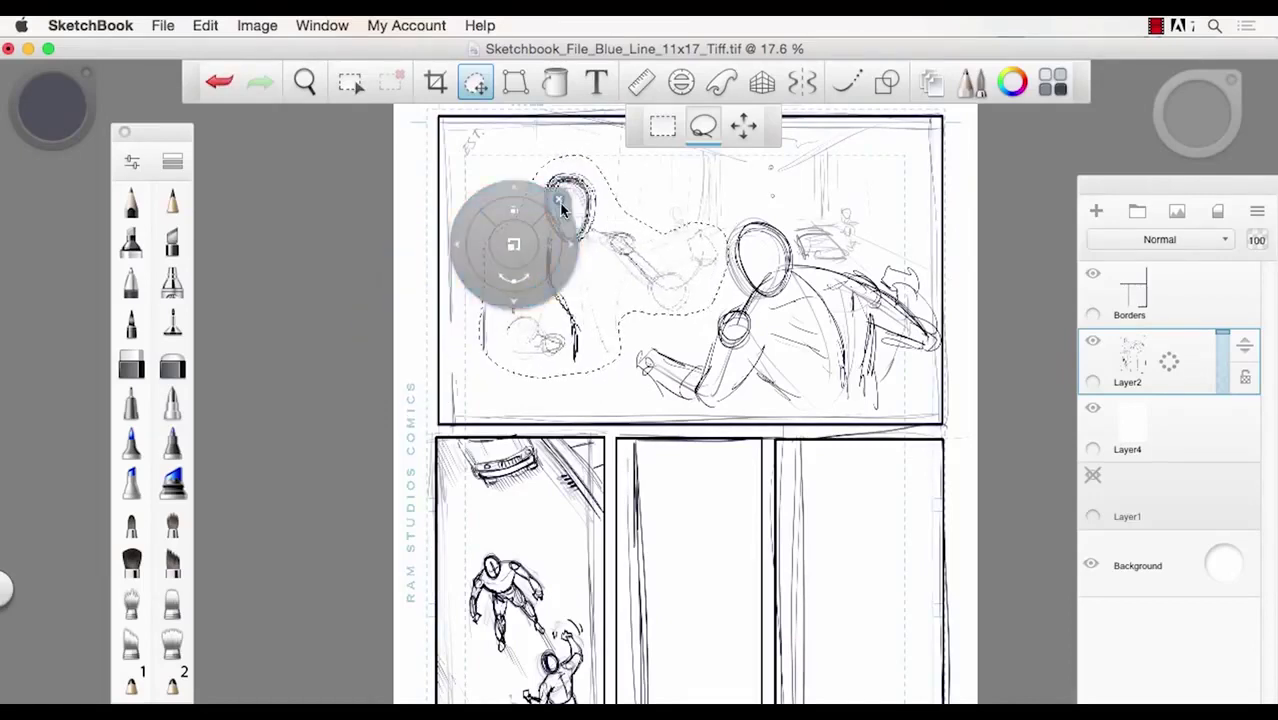
pyautogui.click(559, 201)
# - Pencil the left figure's shoulders, chest and upper arms over the repositioned sketch
pyautogui.click(133, 204)
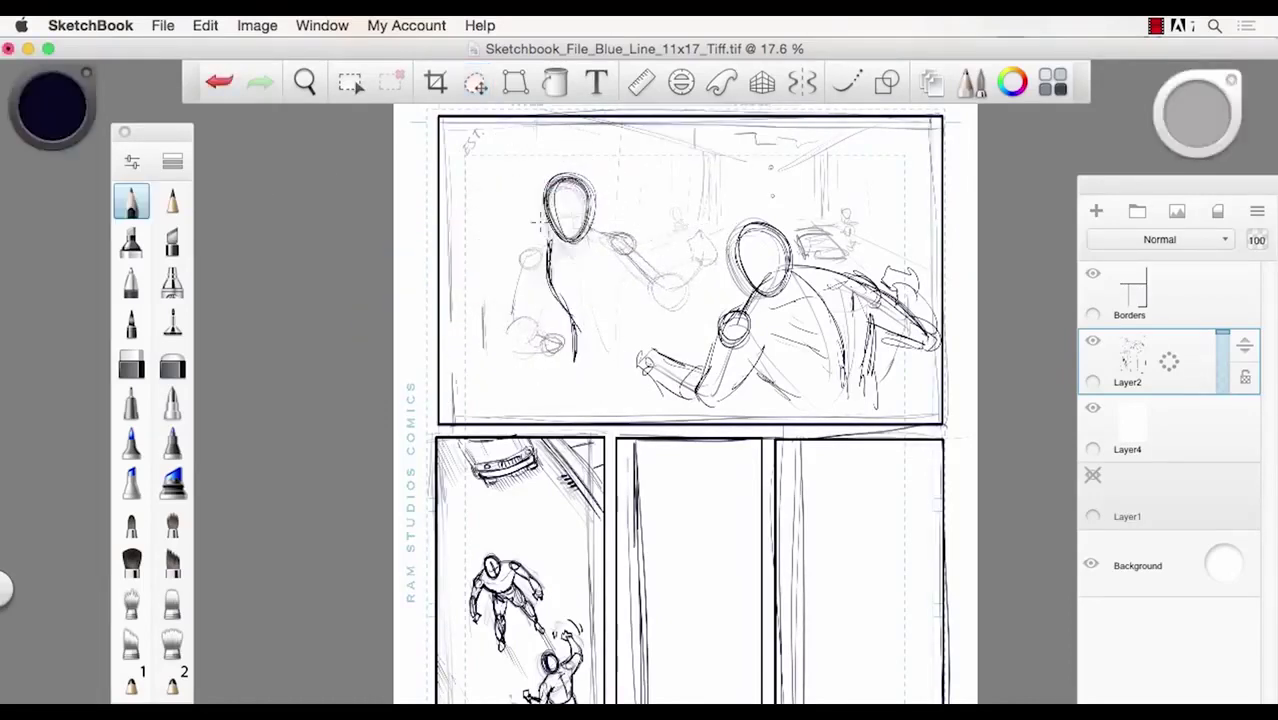
pyautogui.moveTo(522, 250)
pyautogui.mouseDown()
pyautogui.moveTo(532, 260)
pyautogui.moveTo(550, 237)
pyautogui.moveTo(597, 277)
pyautogui.moveTo(582, 290)
pyautogui.moveTo(534, 288)
pyautogui.mouseUp()
pyautogui.moveTo(588, 287); pyautogui.dragTo(627, 250)
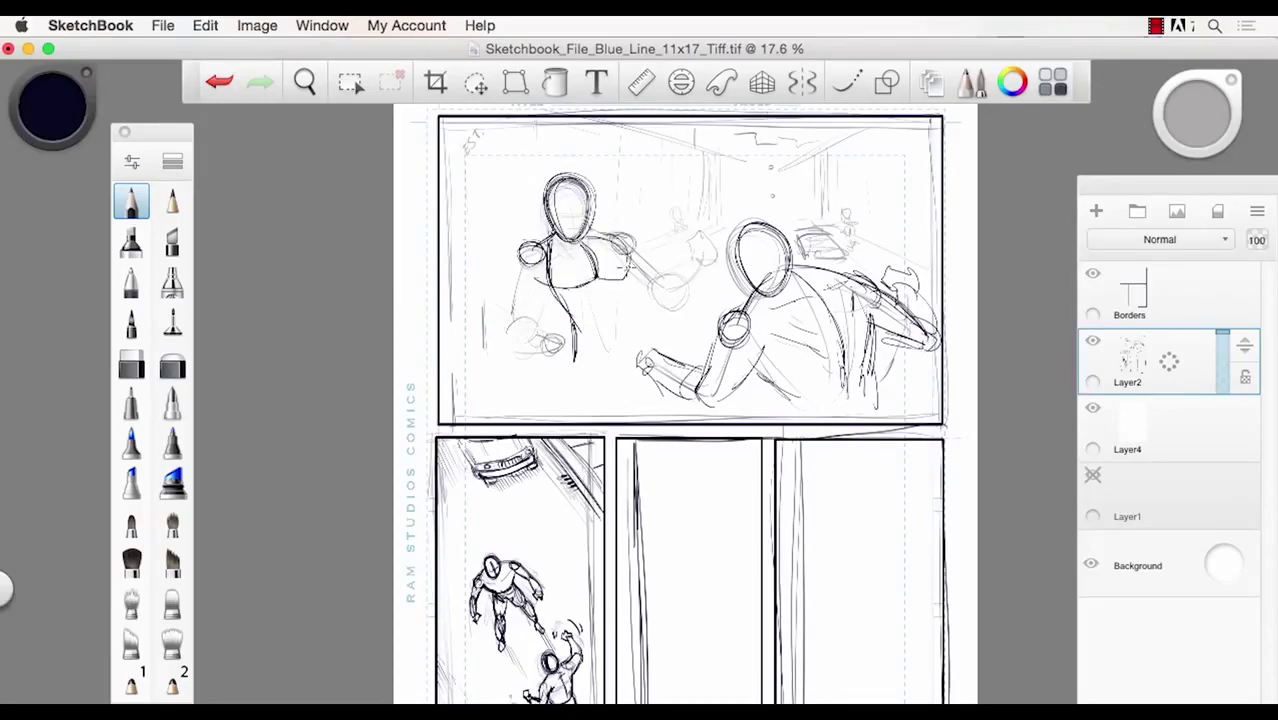
pyautogui.moveTo(536, 242)
pyautogui.mouseDown()
pyautogui.moveTo(534, 272)
pyautogui.moveTo(501, 318)
pyautogui.mouseUp()
pyautogui.moveTo(520, 250); pyautogui.dragTo(505, 312)
pyautogui.moveTo(628, 254)
pyautogui.mouseDown()
pyautogui.moveTo(664, 300)
pyautogui.moveTo(616, 302)
pyautogui.moveTo(660, 294)
pyautogui.mouseUp()
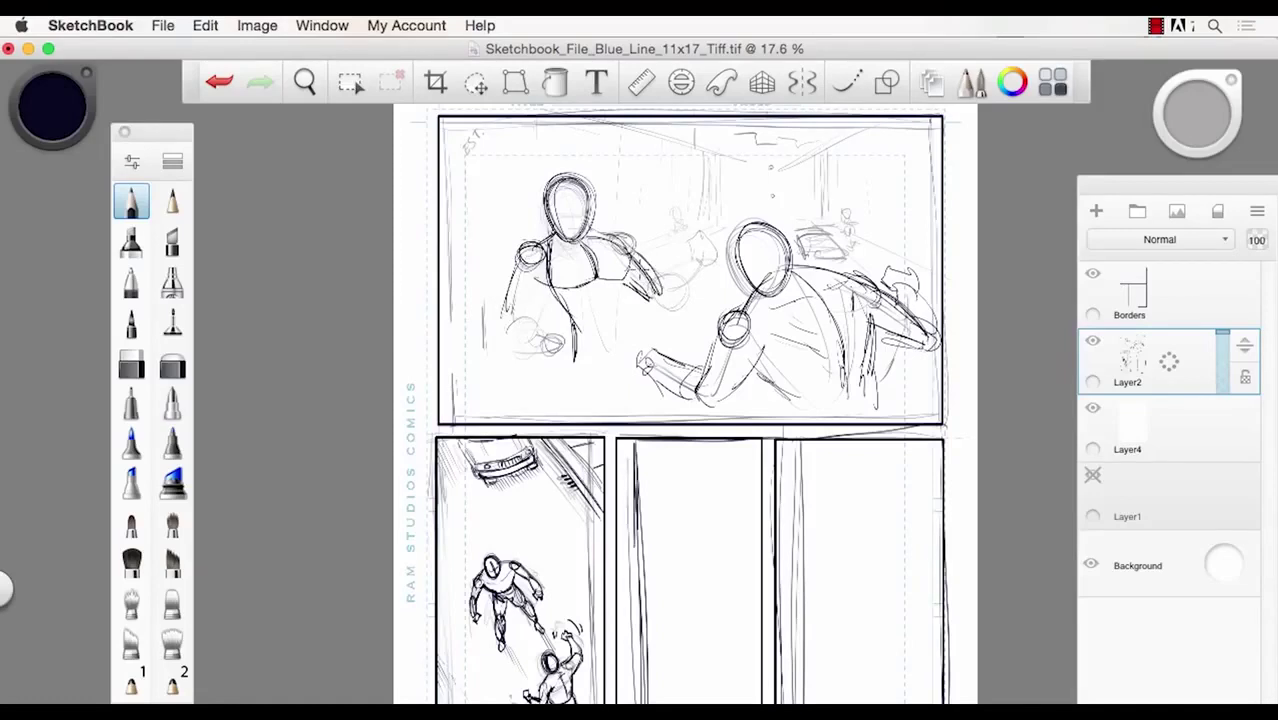
# - Draw the left figure's sides and abdomen, and complete both arms with elbows, forearms and fists
pyautogui.moveTo(522, 282)
pyautogui.mouseDown()
pyautogui.moveTo(512, 320)
pyautogui.moveTo(500, 318)
pyautogui.mouseUp()
pyautogui.moveTo(562, 288)
pyautogui.mouseDown()
pyautogui.moveTo(536, 322)
pyautogui.moveTo(574, 348)
pyautogui.mouseUp()
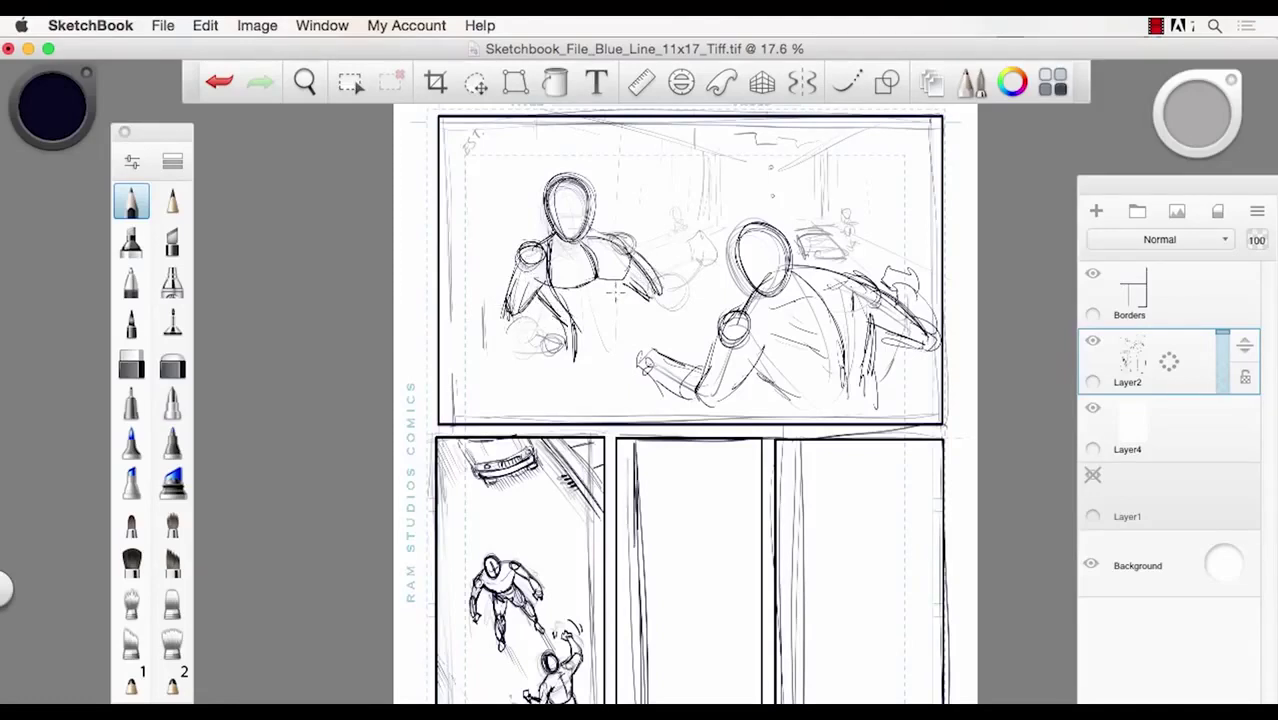
pyautogui.moveTo(628, 278)
pyautogui.mouseDown()
pyautogui.moveTo(630, 334)
pyautogui.moveTo(558, 358)
pyautogui.moveTo(560, 316)
pyautogui.moveTo(528, 324)
pyautogui.mouseUp()
pyautogui.moveTo(588, 284)
pyautogui.mouseDown()
pyautogui.moveTo(606, 274)
pyautogui.moveTo(602, 334)
pyautogui.mouseUp()
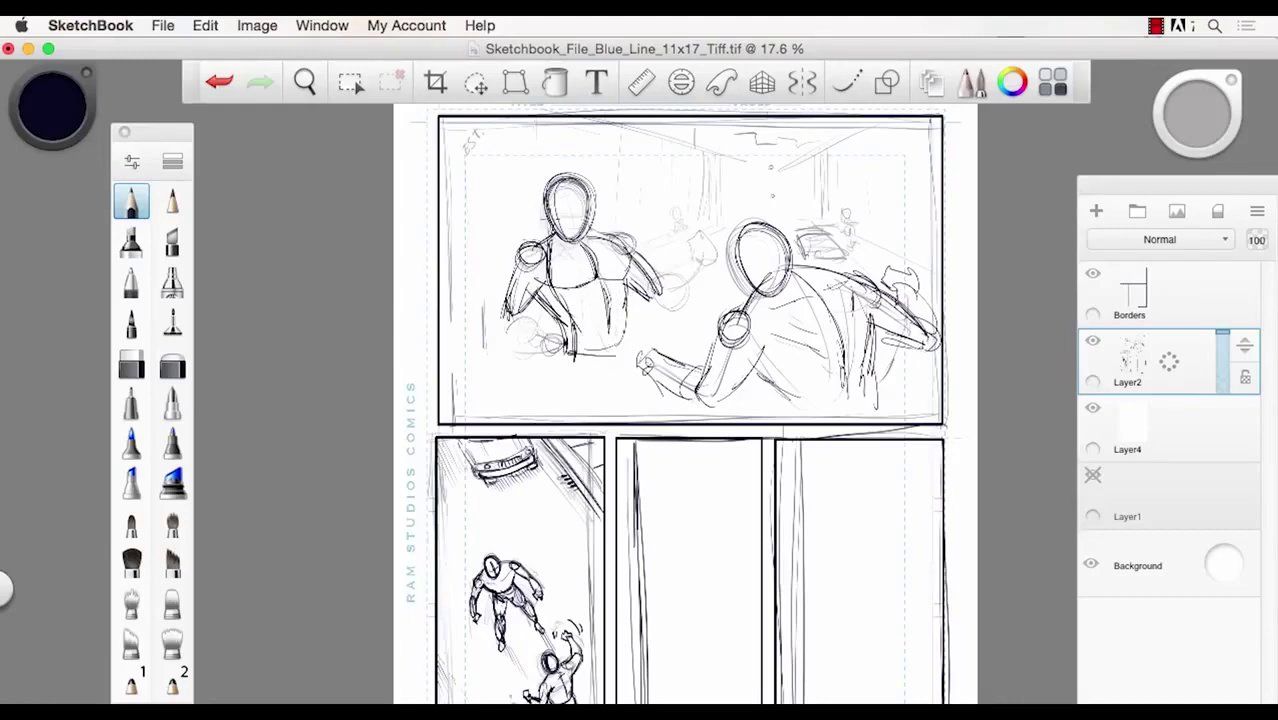
pyautogui.moveTo(508, 272)
pyautogui.mouseDown()
pyautogui.moveTo(492, 314)
pyautogui.moveTo(526, 338)
pyautogui.moveTo(516, 320)
pyautogui.moveTo(545, 373)
pyautogui.moveTo(550, 362)
pyautogui.moveTo(532, 368)
pyautogui.moveTo(510, 318)
pyautogui.moveTo(496, 350)
pyautogui.moveTo(540, 364)
pyautogui.mouseUp()
pyautogui.moveTo(652, 280)
pyautogui.mouseDown()
pyautogui.moveTo(672, 306)
pyautogui.moveTo(704, 234)
pyautogui.moveTo(708, 270)
pyautogui.mouseUp()
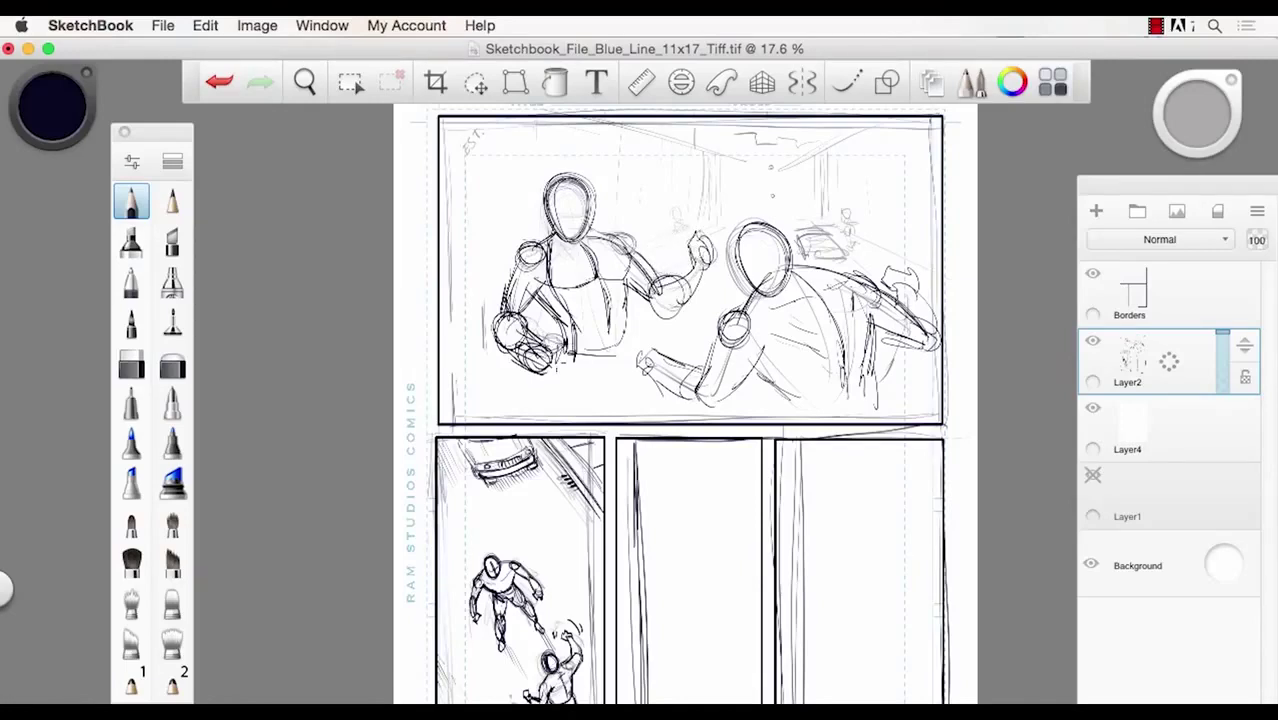
# - Add the left figure's hips and thighs down to the panel border, and draw guidelines on the face
pyautogui.moveTo(560, 362)
pyautogui.mouseDown()
pyautogui.moveTo(593, 394)
pyautogui.moveTo(628, 348)
pyautogui.mouseUp()
pyautogui.moveTo(528, 420); pyautogui.dragTo(546, 368)
pyautogui.moveTo(660, 414)
pyautogui.mouseDown()
pyautogui.moveTo(644, 372)
pyautogui.moveTo(608, 418)
pyautogui.mouseUp()
pyautogui.moveTo(550, 370); pyautogui.dragTo(536, 416)
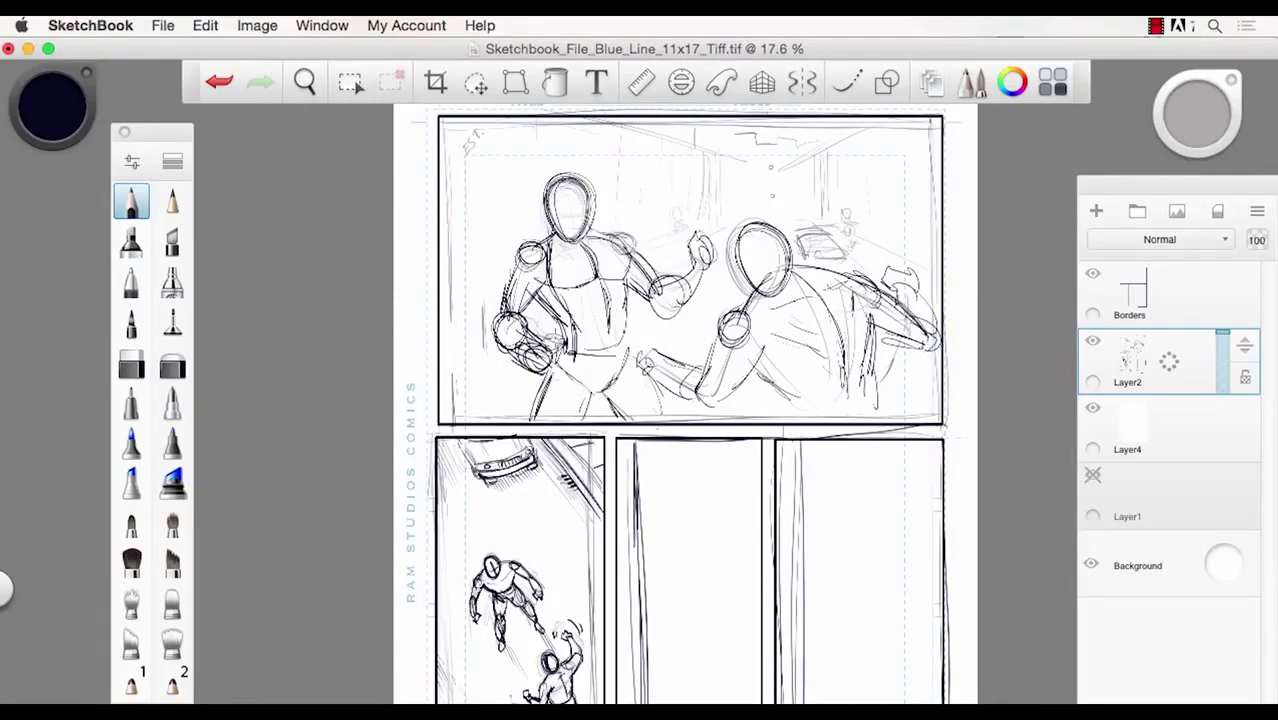
pyautogui.moveTo(568, 186)
pyautogui.mouseDown()
pyautogui.moveTo(578, 234)
pyautogui.moveTo(586, 210)
pyautogui.moveTo(576, 248)
pyautogui.moveTo(610, 242)
pyautogui.mouseUp()
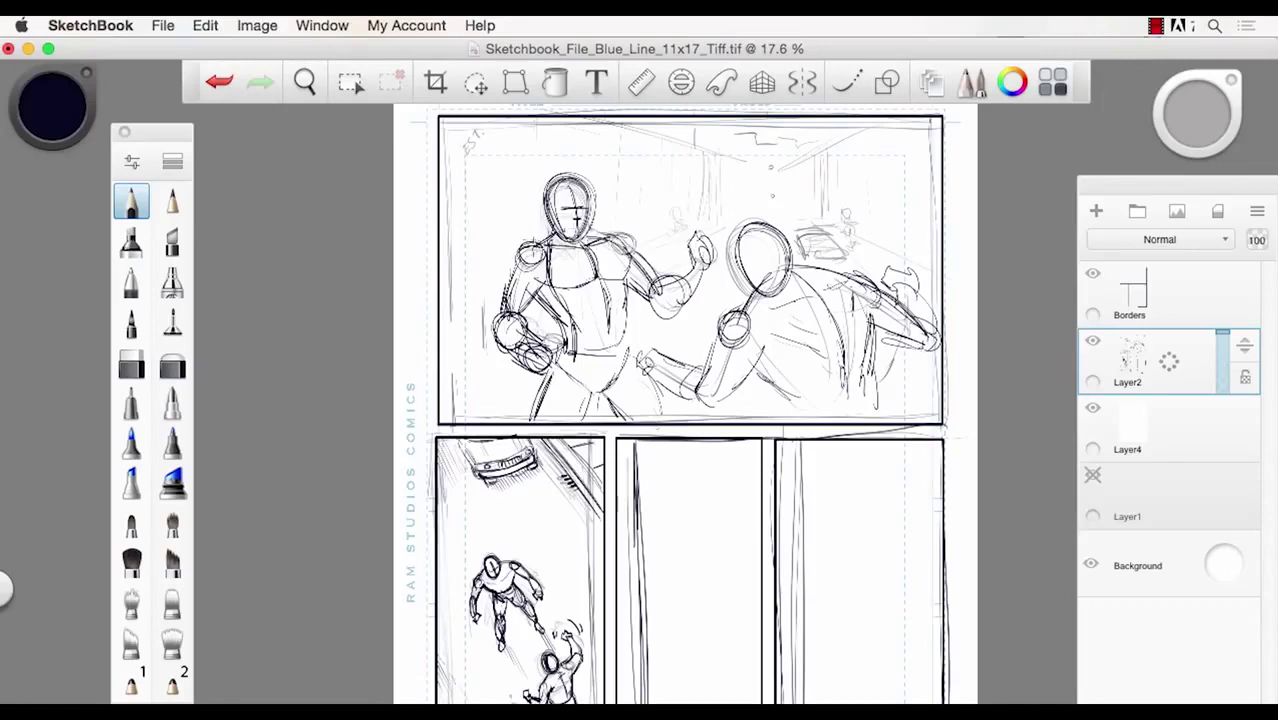
# - Strengthen the construction lines around the left figure's side, shoulder and bent arm in the top panel
pyautogui.moveTo(606, 286)
pyautogui.mouseDown()
pyautogui.moveTo(584, 316)
pyautogui.moveTo(634, 318)
pyautogui.mouseUp()
pyautogui.moveTo(517, 254); pyautogui.dragTo(497, 314)
pyautogui.moveTo(527, 240); pyautogui.dragTo(510, 260)
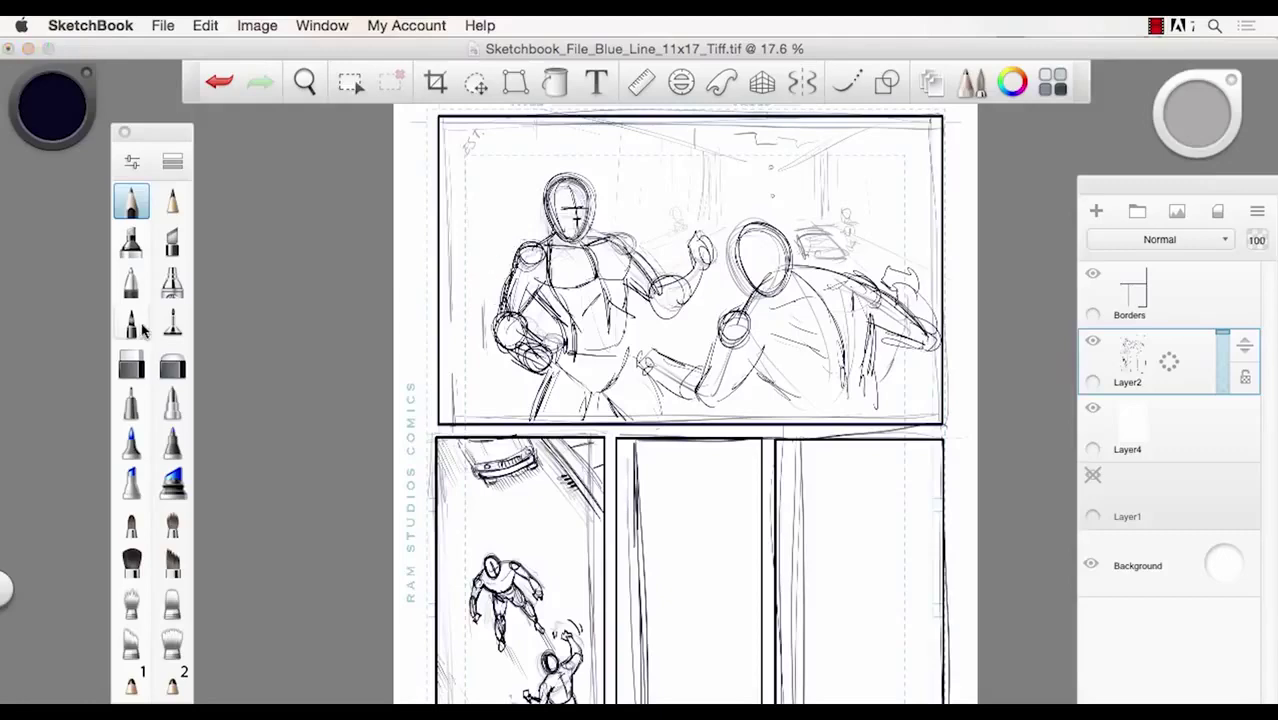
# - Fade the left figure's construction sketch to a light underdrawing with the soft eraser
pyautogui.click(172, 366)
pyautogui.moveTo(528, 218)
pyautogui.mouseDown()
pyautogui.moveTo(530, 320)
pyautogui.moveTo(590, 290)
pyautogui.moveTo(660, 280)
pyautogui.moveTo(645, 290)
pyautogui.mouseUp()
pyautogui.moveTo(567, 400)
pyautogui.mouseDown()
pyautogui.moveTo(516, 383)
pyautogui.moveTo(544, 228)
pyautogui.moveTo(652, 385)
pyautogui.mouseUp()
pyautogui.press('space')
pyautogui.moveTo(468, 238); pyautogui.dragTo(516, 254)
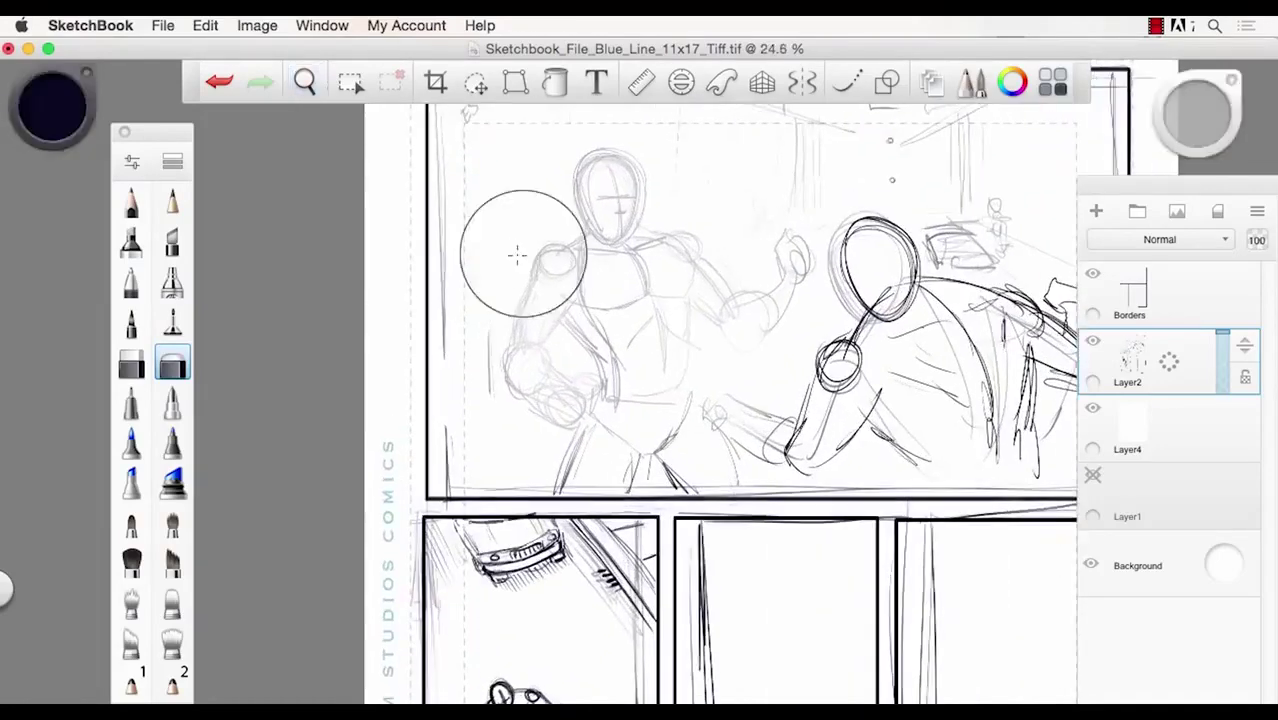
pyautogui.press('space')
pyautogui.moveTo(496, 210)
pyautogui.mouseDown()
pyautogui.moveTo(481, 288)
pyautogui.moveTo(528, 328)
pyautogui.mouseUp()
pyautogui.press('space')
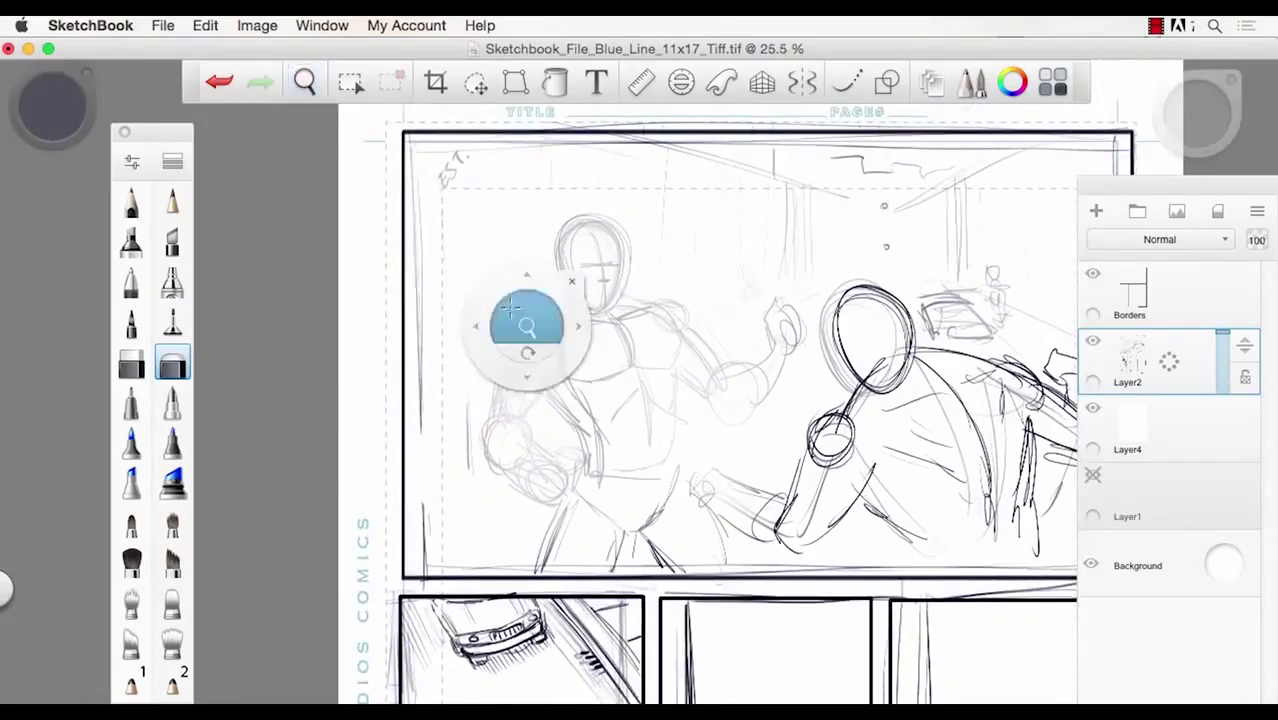
# - Pencil firm contours for the left figure's head, neck, near shoulder and bent arm over the faded sketch
pyautogui.click(131, 203)
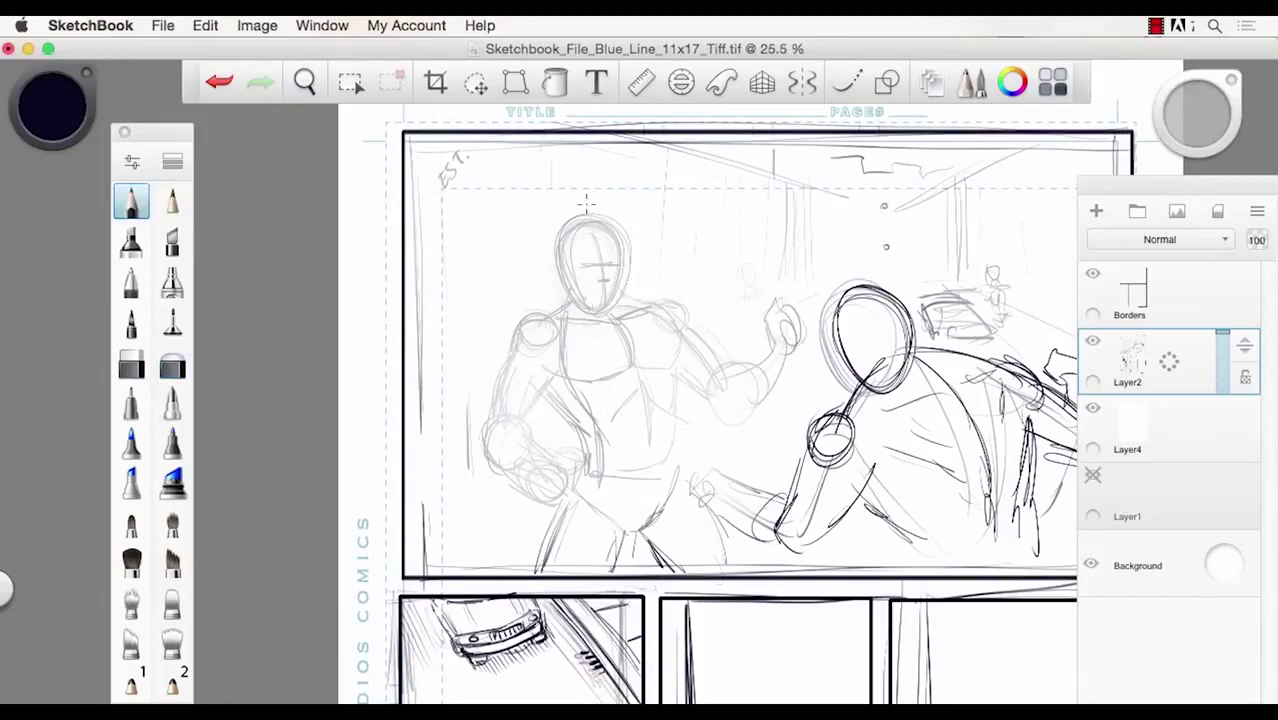
pyautogui.moveTo(558, 258)
pyautogui.mouseDown()
pyautogui.moveTo(591, 215)
pyautogui.moveTo(626, 260)
pyautogui.moveTo(616, 218)
pyautogui.moveTo(564, 252)
pyautogui.moveTo(560, 240)
pyautogui.moveTo(579, 270)
pyautogui.moveTo(554, 265)
pyautogui.moveTo(561, 242)
pyautogui.moveTo(557, 279)
pyautogui.mouseUp()
pyautogui.moveTo(625, 248)
pyautogui.mouseDown()
pyautogui.moveTo(611, 315)
pyautogui.moveTo(588, 300)
pyautogui.moveTo(618, 290)
pyautogui.moveTo(596, 307)
pyautogui.moveTo(559, 275)
pyautogui.moveTo(568, 290)
pyautogui.moveTo(569, 249)
pyautogui.mouseUp()
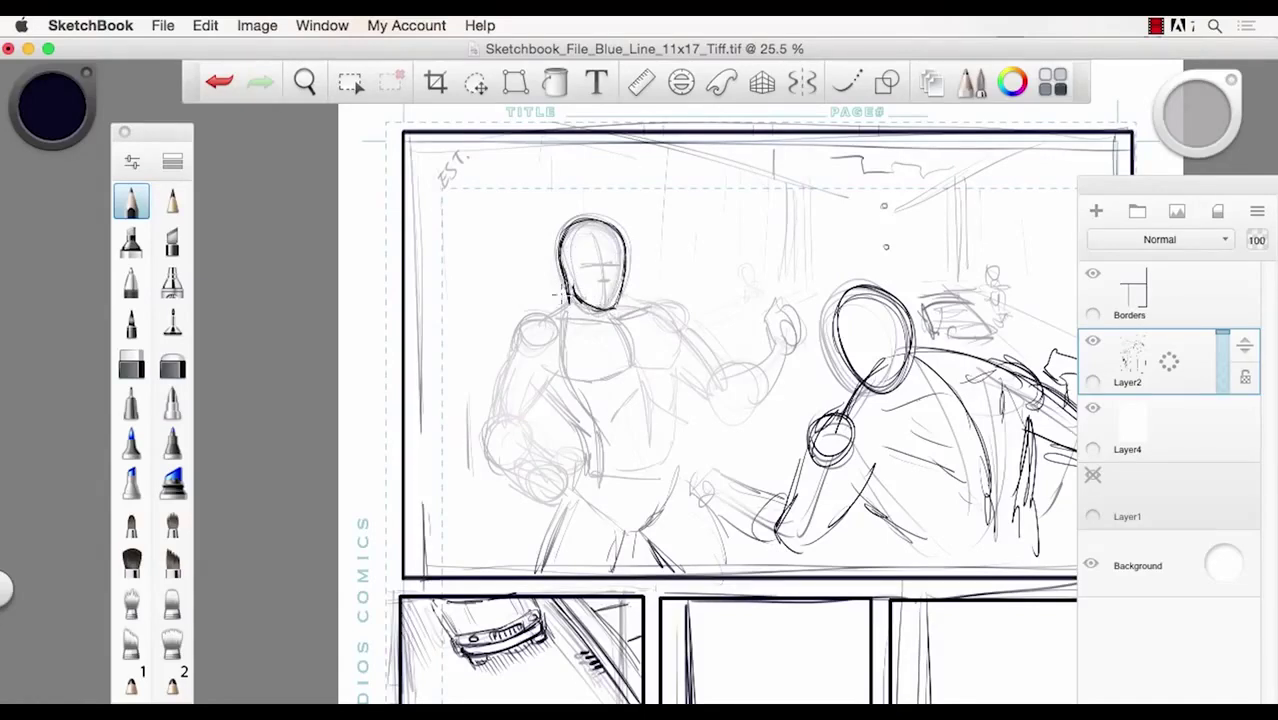
pyautogui.moveTo(558, 300)
pyautogui.mouseDown()
pyautogui.moveTo(526, 312)
pyautogui.moveTo(545, 307)
pyautogui.moveTo(520, 323)
pyautogui.moveTo(539, 312)
pyautogui.moveTo(510, 354)
pyautogui.moveTo(523, 308)
pyautogui.mouseUp()
pyautogui.moveTo(549, 369); pyautogui.dragTo(521, 418)
pyautogui.moveTo(506, 357)
pyautogui.mouseDown()
pyautogui.moveTo(480, 422)
pyautogui.moveTo(522, 432)
pyautogui.moveTo(528, 418)
pyautogui.moveTo(520, 434)
pyautogui.moveTo(524, 424)
pyautogui.moveTo(550, 468)
pyautogui.mouseUp()
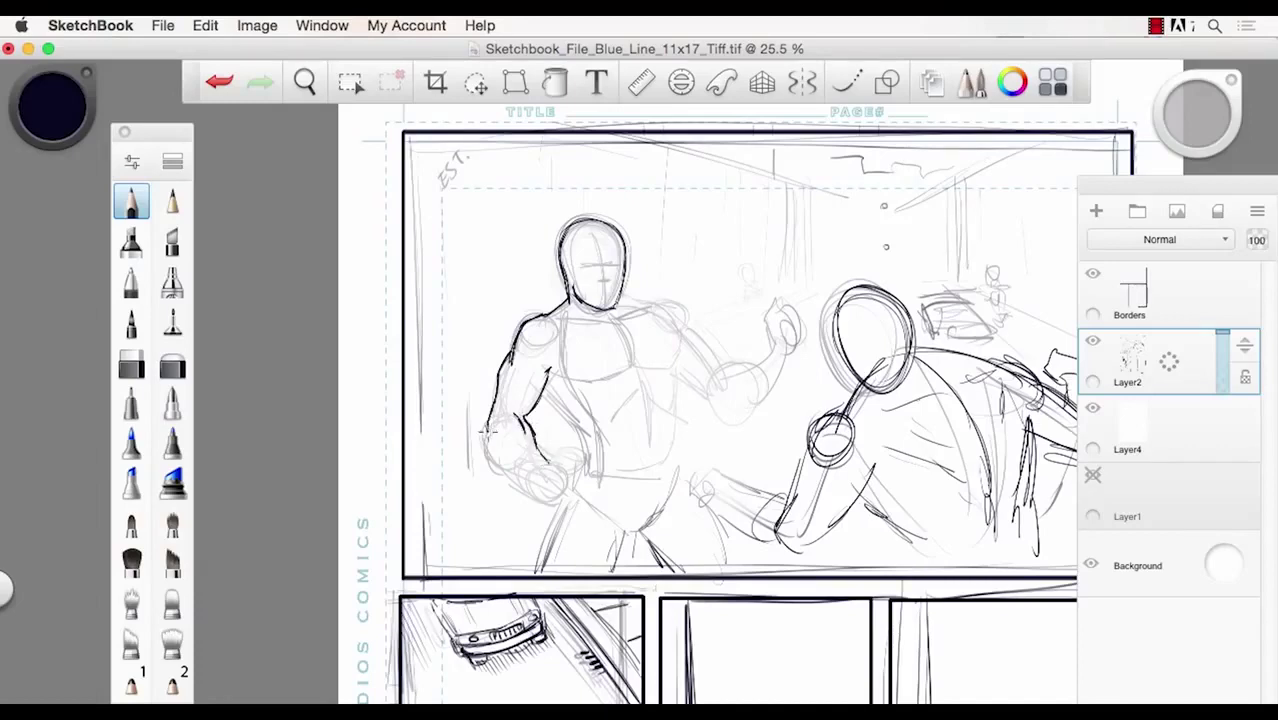
pyautogui.moveTo(486, 430)
pyautogui.mouseDown()
pyautogui.moveTo(484, 446)
pyautogui.moveTo(526, 480)
pyautogui.moveTo(536, 462)
pyautogui.mouseUp()
pyautogui.moveTo(551, 396); pyautogui.dragTo(580, 444)
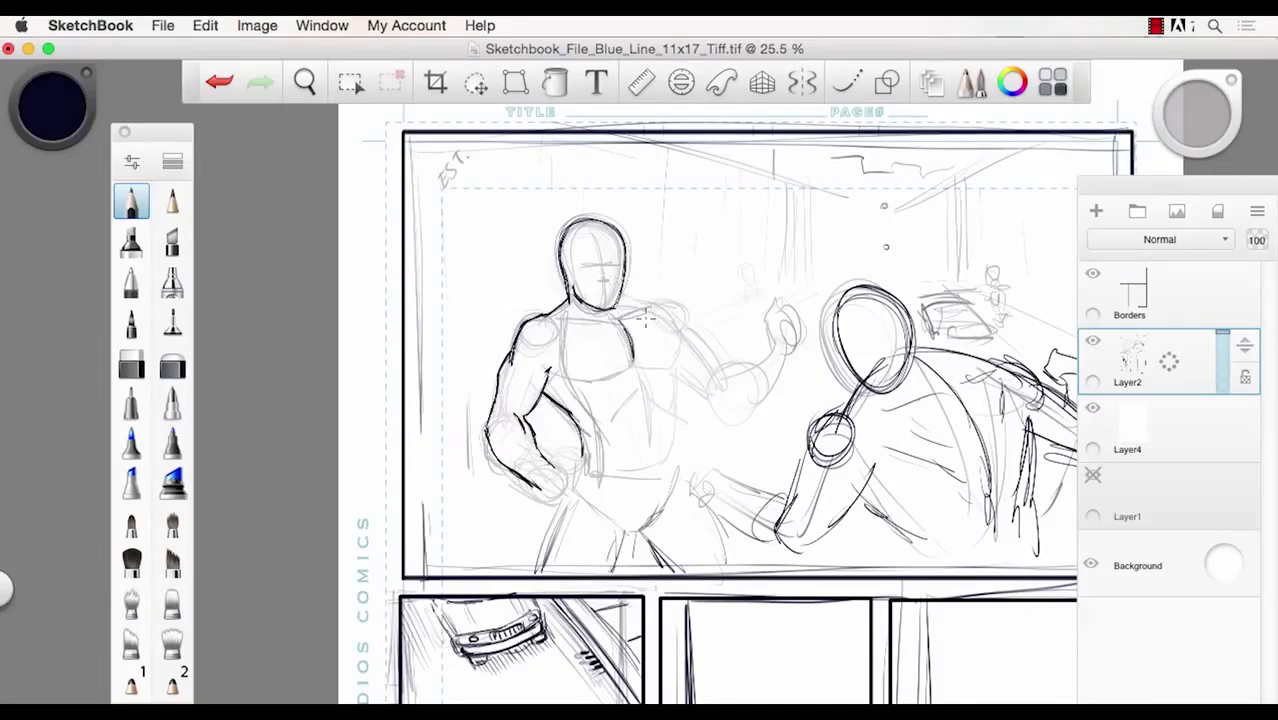
# - Draw the left figure's chest muscles and far side, and complete the raised arm with its clenched fist
pyautogui.moveTo(634, 356)
pyautogui.mouseDown()
pyautogui.moveTo(551, 373)
pyautogui.moveTo(656, 363)
pyautogui.moveTo(682, 311)
pyautogui.moveTo(659, 375)
pyautogui.moveTo(670, 365)
pyautogui.moveTo(670, 421)
pyautogui.moveTo(644, 378)
pyautogui.moveTo(670, 401)
pyautogui.moveTo(664, 452)
pyautogui.mouseUp()
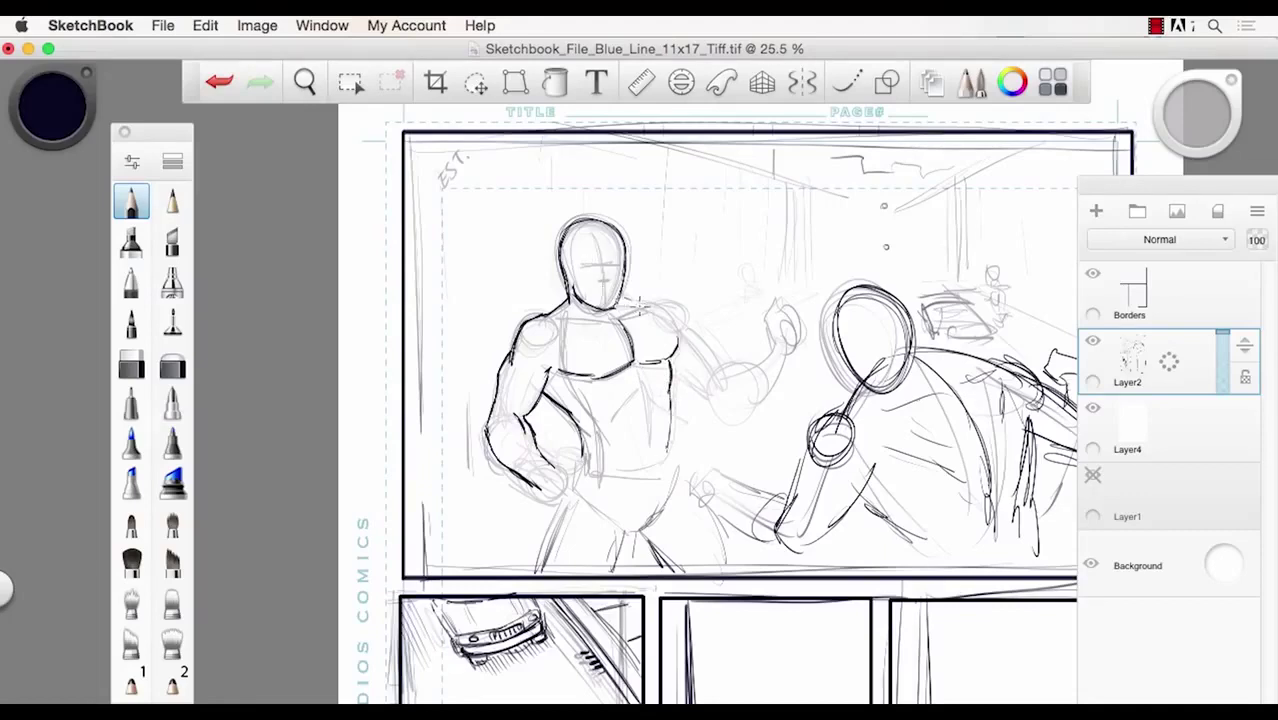
pyautogui.moveTo(634, 296)
pyautogui.mouseDown()
pyautogui.moveTo(714, 358)
pyautogui.moveTo(719, 379)
pyautogui.moveTo(679, 379)
pyautogui.moveTo(682, 396)
pyautogui.moveTo(734, 408)
pyautogui.mouseUp()
pyautogui.moveTo(733, 358); pyautogui.dragTo(770, 338)
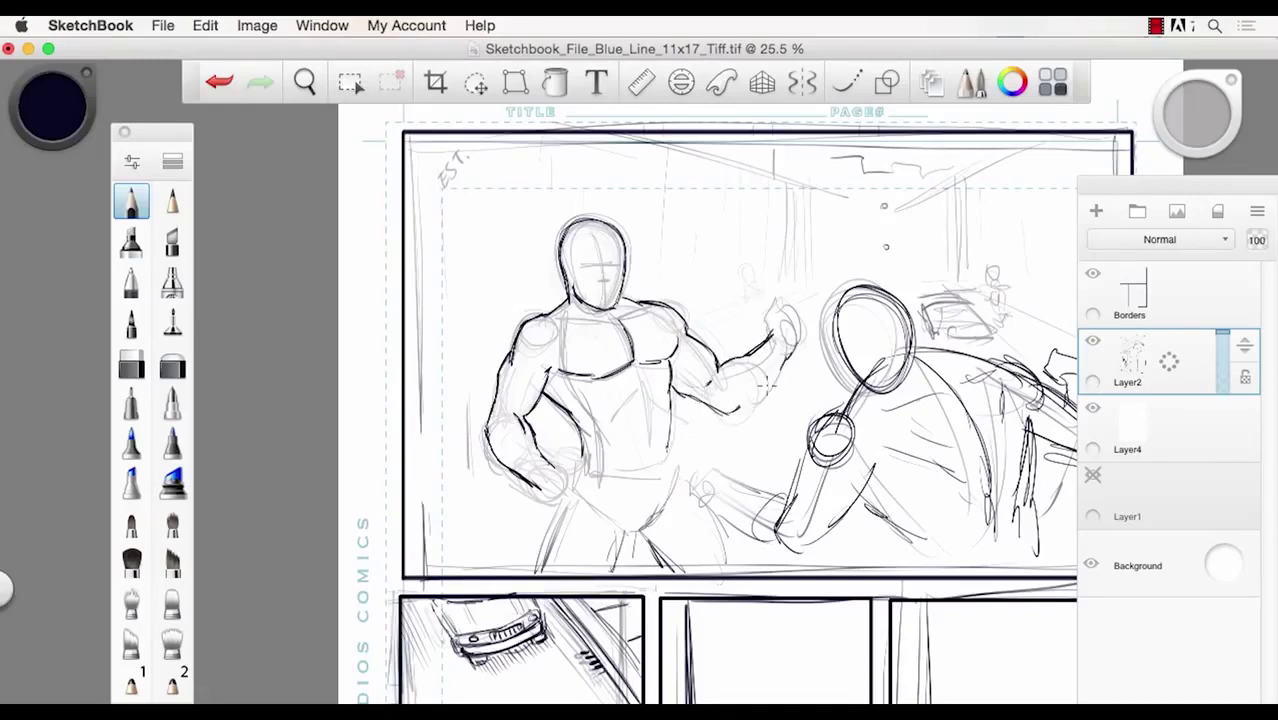
pyautogui.moveTo(768, 383)
pyautogui.mouseDown()
pyautogui.moveTo(734, 410)
pyautogui.moveTo(800, 336)
pyautogui.moveTo(768, 314)
pyautogui.moveTo(797, 298)
pyautogui.moveTo(812, 315)
pyautogui.moveTo(795, 345)
pyautogui.moveTo(808, 310)
pyautogui.moveTo(771, 331)
pyautogui.moveTo(776, 316)
pyautogui.mouseUp()
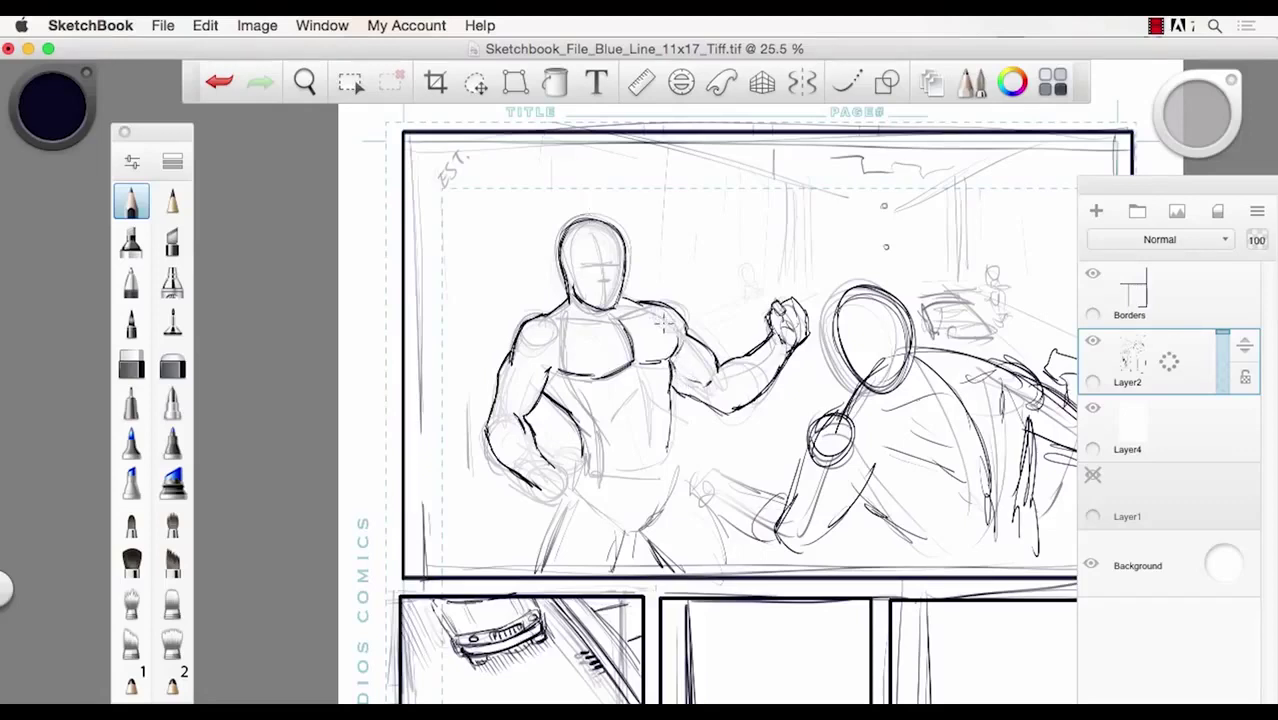
# - Add the collarbones, rib lines and abdominal muscles to the left figure's torso
pyautogui.moveTo(554, 316); pyautogui.dragTo(622, 313)
pyautogui.moveTo(631, 382)
pyautogui.mouseDown()
pyautogui.moveTo(614, 416)
pyautogui.moveTo(666, 404)
pyautogui.mouseUp()
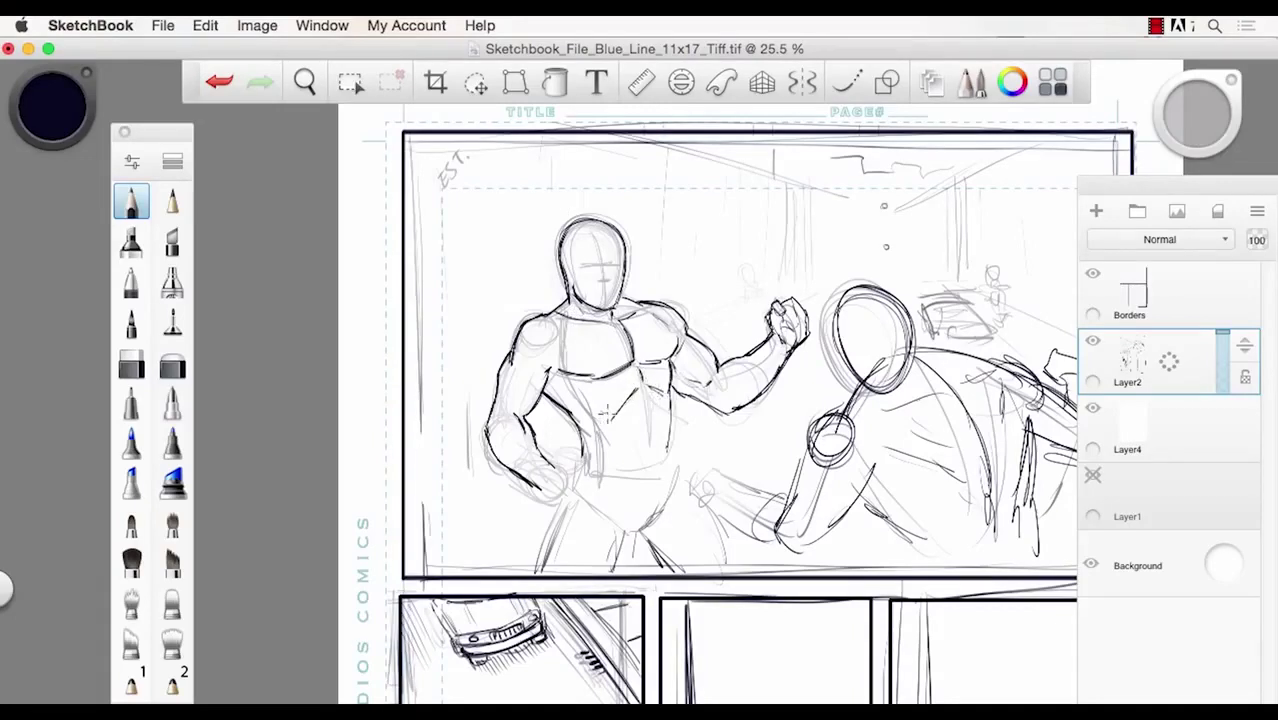
pyautogui.moveTo(573, 379)
pyautogui.mouseDown()
pyautogui.moveTo(591, 401)
pyautogui.moveTo(653, 406)
pyautogui.moveTo(621, 416)
pyautogui.moveTo(662, 412)
pyautogui.moveTo(652, 444)
pyautogui.moveTo(657, 434)
pyautogui.mouseUp()
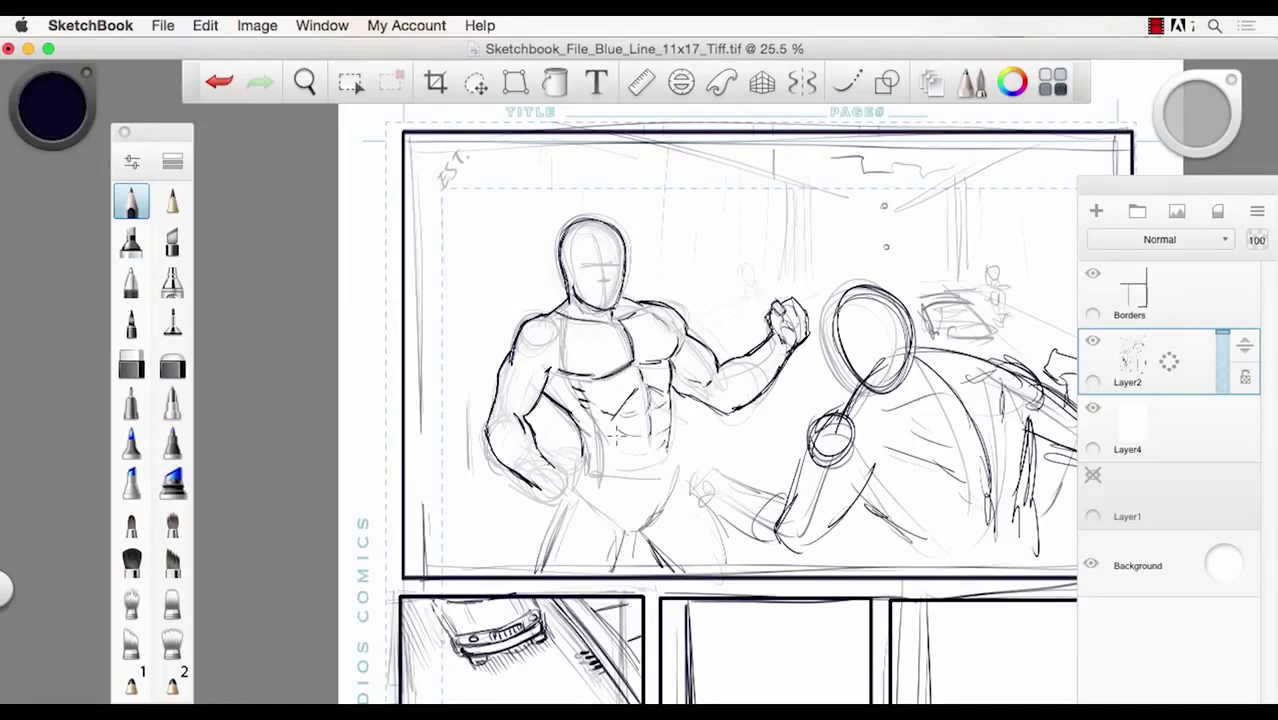
pyautogui.moveTo(577, 457); pyautogui.dragTo(586, 474)
# - Draw the left figure's hips and thighs, and define the lowered fist beside the waist
pyautogui.moveTo(670, 444)
pyautogui.mouseDown()
pyautogui.moveTo(653, 526)
pyautogui.moveTo(614, 524)
pyautogui.moveTo(601, 500)
pyautogui.moveTo(634, 532)
pyautogui.moveTo(624, 564)
pyautogui.mouseUp()
pyautogui.moveTo(680, 476); pyautogui.dragTo(728, 576)
pyautogui.moveTo(632, 526); pyautogui.dragTo(658, 576)
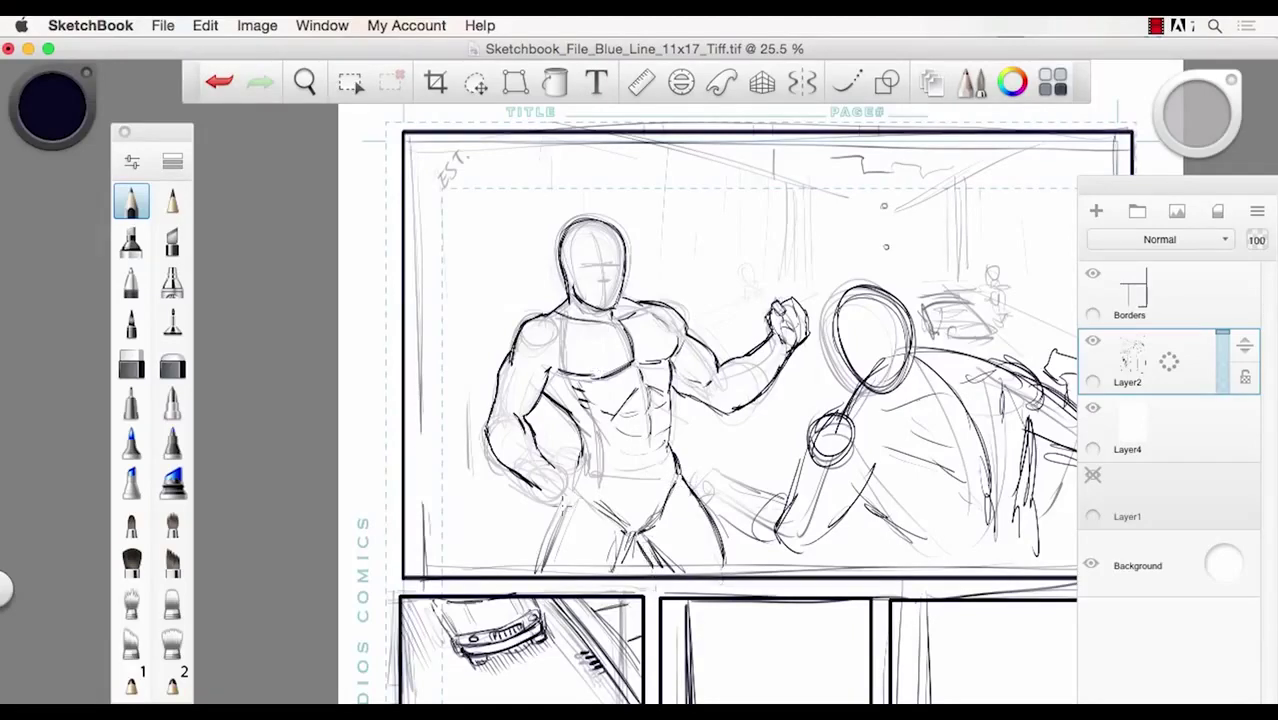
pyautogui.moveTo(566, 501); pyautogui.dragTo(548, 550)
pyautogui.moveTo(543, 467)
pyautogui.mouseDown()
pyautogui.moveTo(572, 454)
pyautogui.moveTo(584, 490)
pyautogui.moveTo(548, 460)
pyautogui.moveTo(586, 490)
pyautogui.moveTo(568, 512)
pyautogui.moveTo(566, 482)
pyautogui.mouseUp()
pyautogui.moveTo(548, 504)
pyautogui.mouseDown()
pyautogui.moveTo(552, 470)
pyautogui.moveTo(532, 472)
pyautogui.moveTo(575, 470)
pyautogui.moveTo(584, 502)
pyautogui.moveTo(538, 486)
pyautogui.mouseUp()
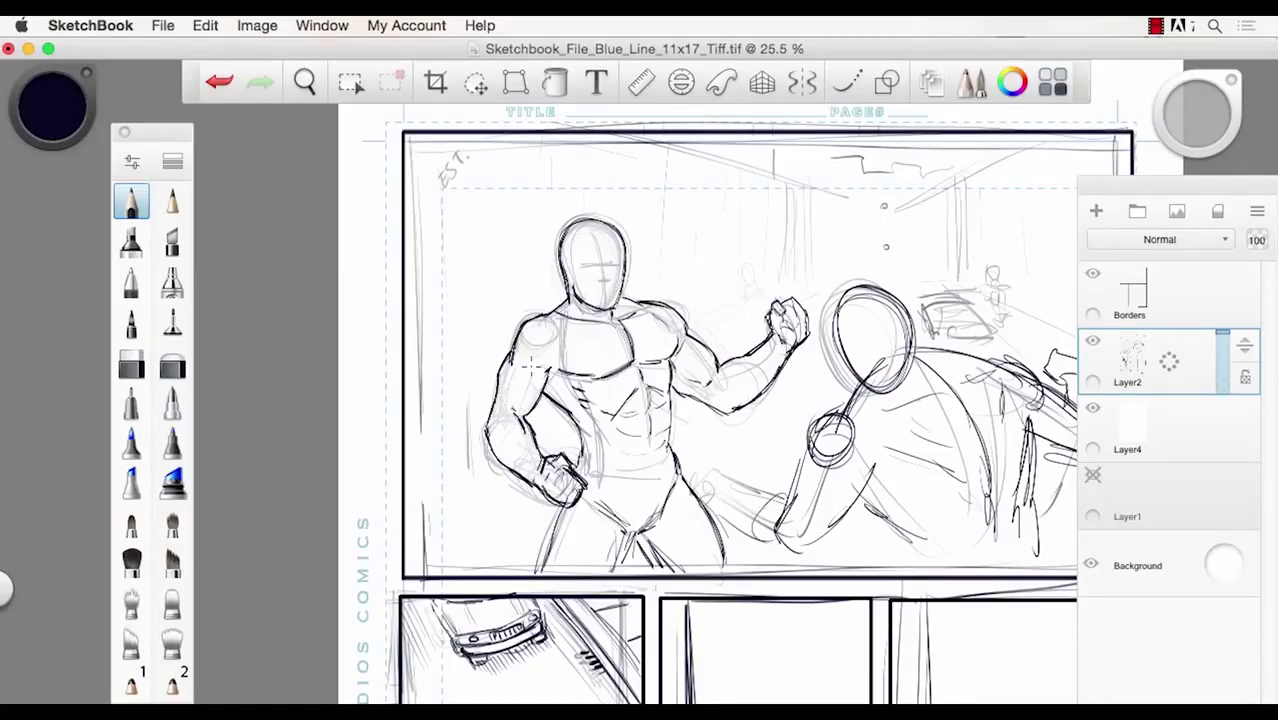
# - Detail the left figure's shoulder and draw the facial centre line and feature guidelines on the head
pyautogui.moveTo(568, 317); pyautogui.dragTo(553, 335)
pyautogui.moveTo(598, 240); pyautogui.dragTo(614, 308)
pyautogui.moveTo(583, 264); pyautogui.dragTo(622, 259)
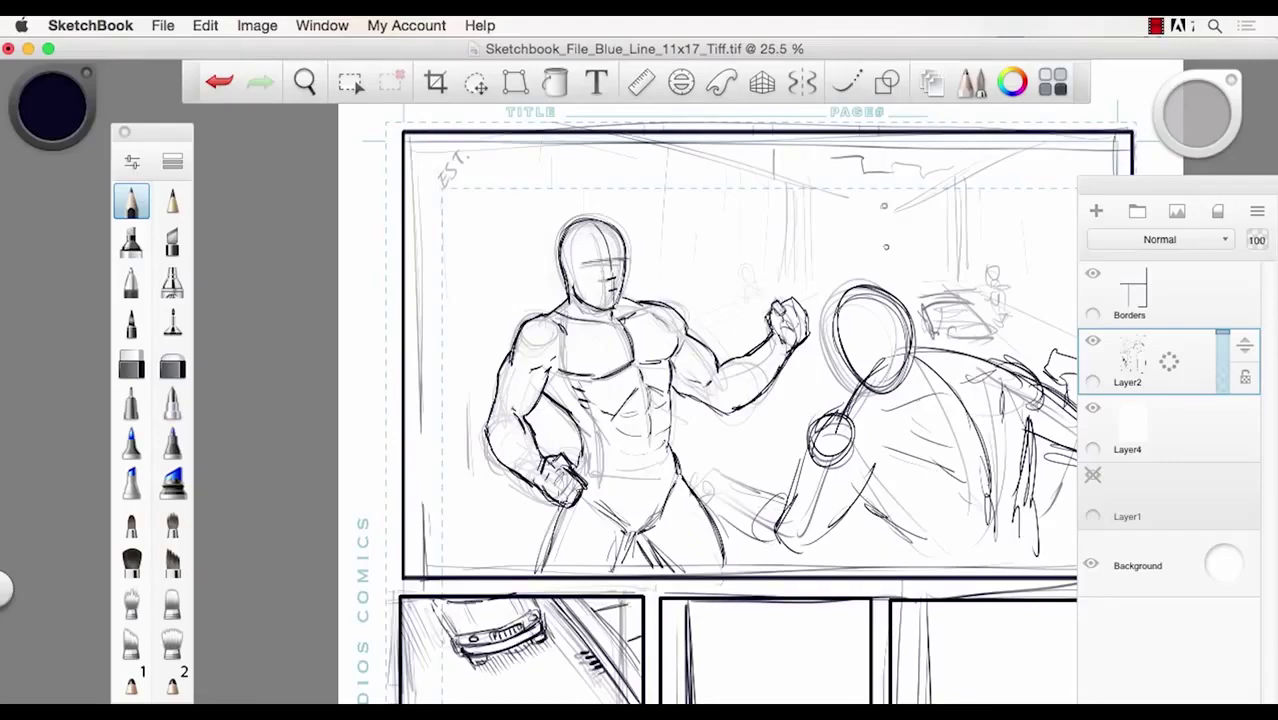
# - Darken the left figure's thigh contours down to the panel border and add a waistline across the hips
pyautogui.moveTo(559, 502); pyautogui.dragTo(539, 562)
pyautogui.moveTo(558, 508); pyautogui.dragTo(534, 573)
pyautogui.moveTo(628, 534); pyautogui.dragTo(612, 574)
pyautogui.moveTo(648, 463)
pyautogui.mouseDown()
pyautogui.moveTo(584, 465)
pyautogui.moveTo(674, 457)
pyautogui.mouseUp()
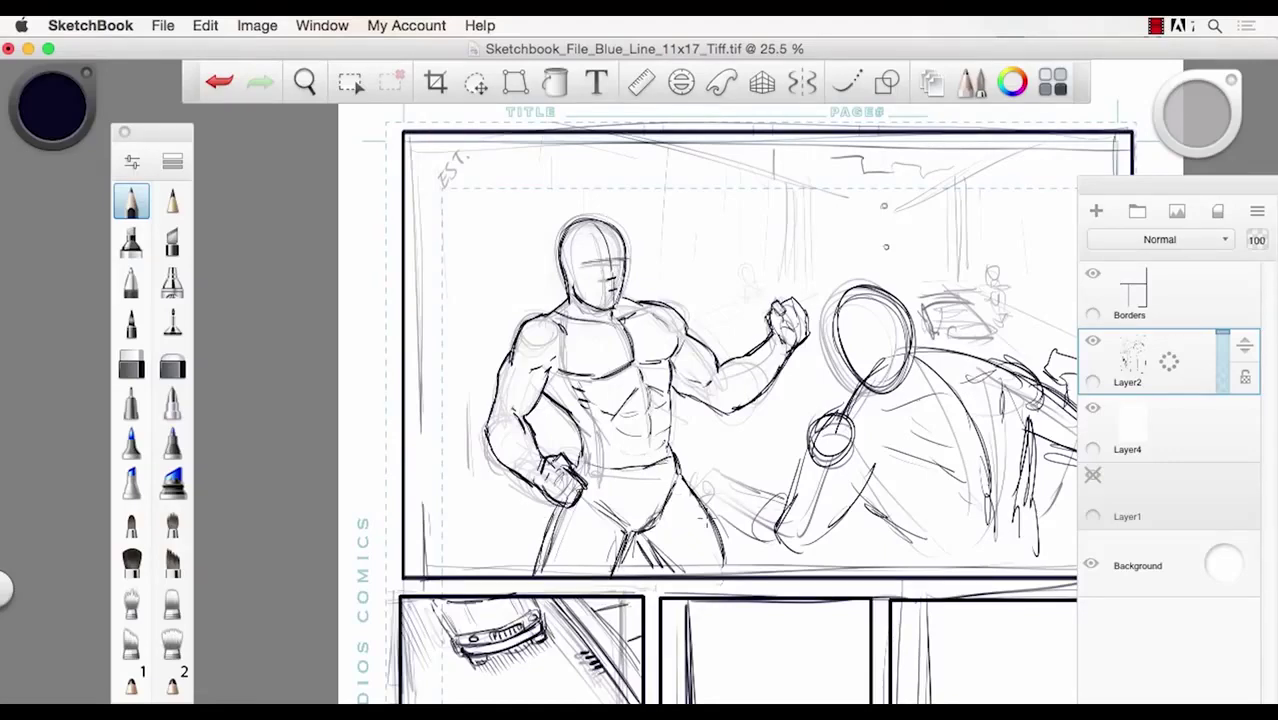
pyautogui.moveTo(700, 505); pyautogui.dragTo(746, 578)
# - Lasso the left figure's head, shift it slightly up and toward the right figure, and redraw the neck to meet it
pyautogui.click(470, 88)
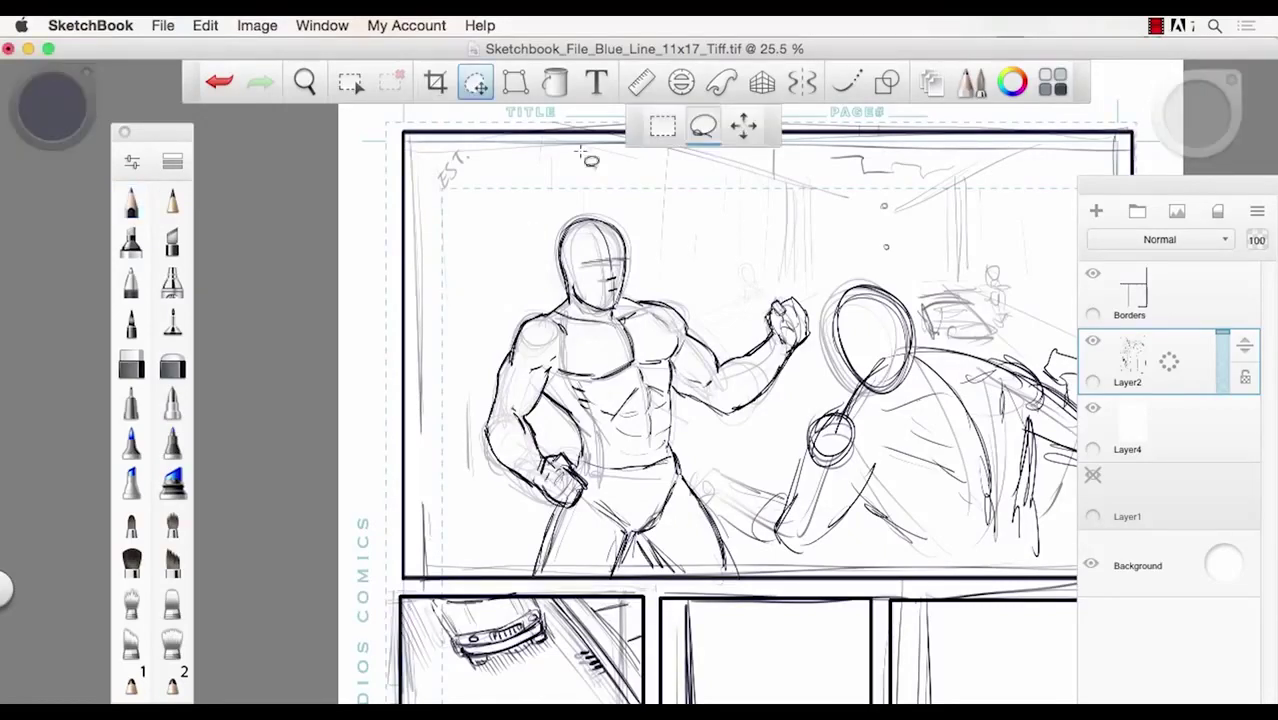
pyautogui.moveTo(550, 207)
pyautogui.mouseDown()
pyautogui.moveTo(576, 202)
pyautogui.moveTo(628, 292)
pyautogui.moveTo(584, 311)
pyautogui.moveTo(542, 242)
pyautogui.moveTo(492, 220)
pyautogui.moveTo(496, 273)
pyautogui.moveTo(465, 254)
pyautogui.moveTo(475, 218)
pyautogui.mouseUp()
pyautogui.moveTo(462, 268); pyautogui.dragTo(463, 219)
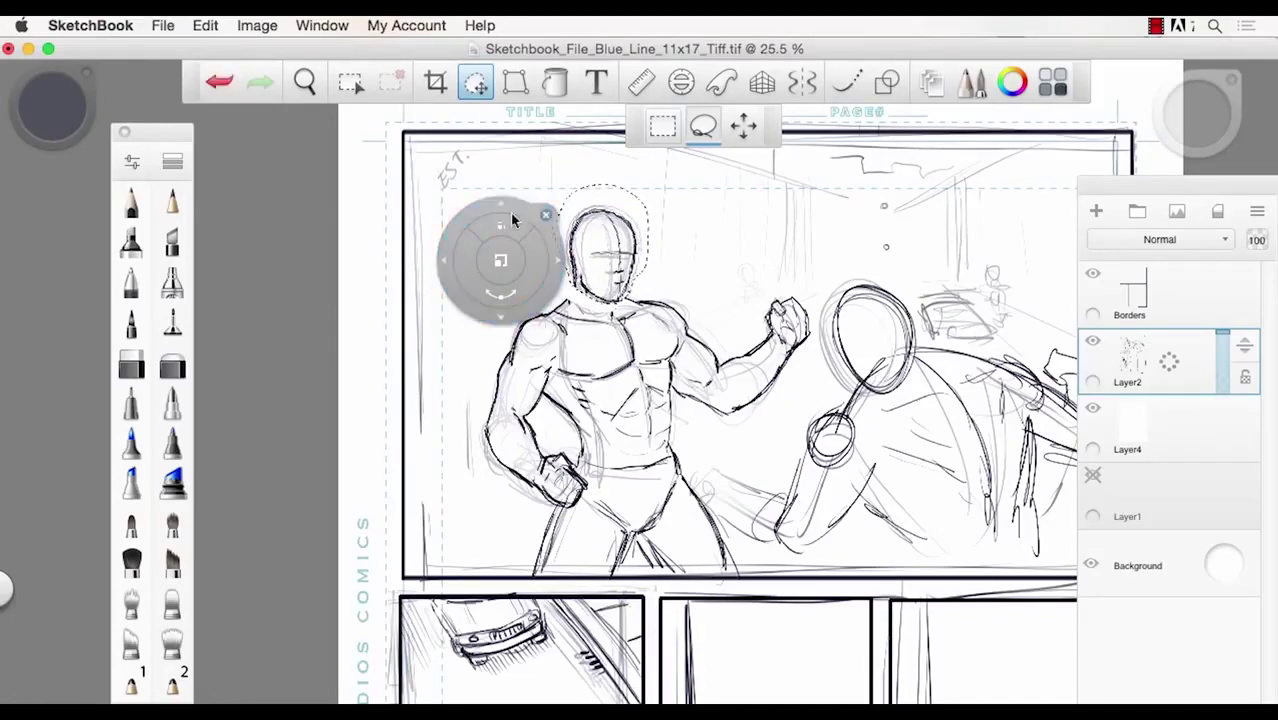
pyautogui.press('super+d')
pyautogui.click(132, 202)
pyautogui.moveTo(578, 293)
pyautogui.mouseDown()
pyautogui.moveTo(550, 314)
pyautogui.moveTo(628, 296)
pyautogui.mouseUp()
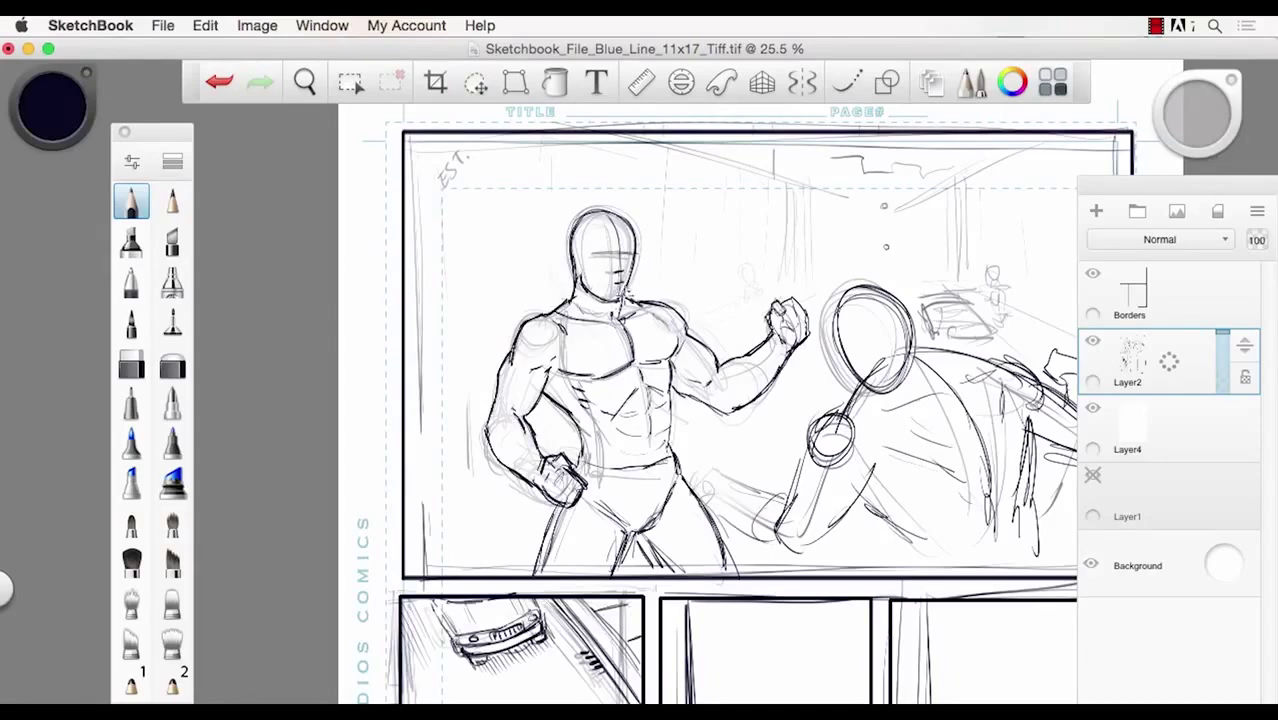
# - Examine the top panel's figures and the surrounding page layout at several zoom levels
pyautogui.press('space')
pyautogui.moveTo(571, 337); pyautogui.dragTo(483, 353)
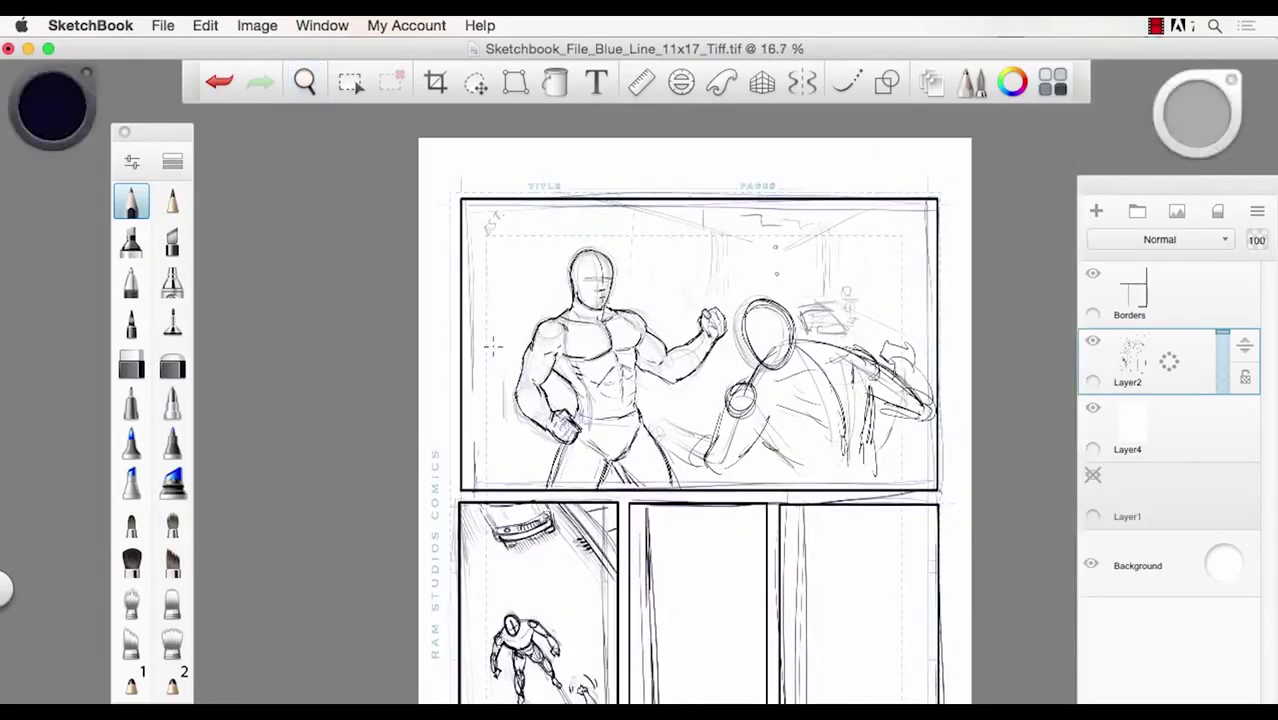
pyautogui.press('space')
pyautogui.moveTo(500, 493); pyautogui.dragTo(512, 429)
pyautogui.press('space')
pyautogui.press('space')
pyautogui.moveTo(744, 236); pyautogui.dragTo(801, 236)
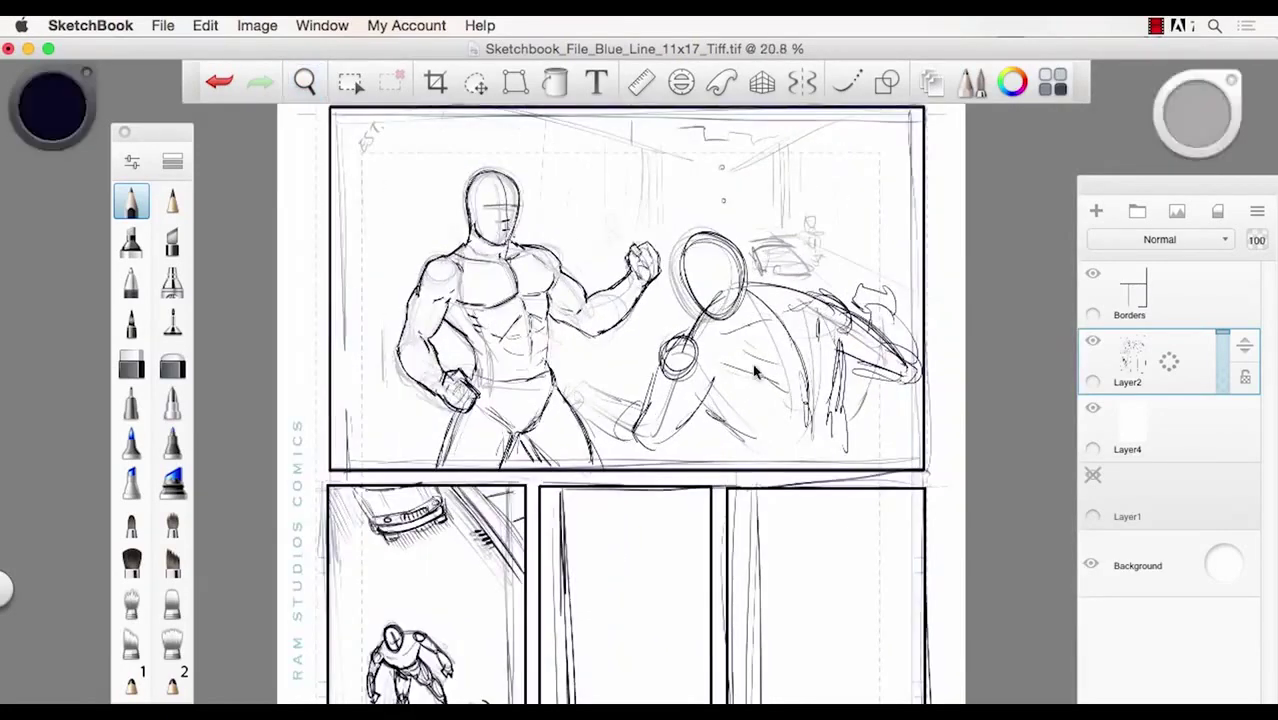
pyautogui.press('space')
pyautogui.moveTo(738, 399); pyautogui.dragTo(738, 429)
pyautogui.press('space')
pyautogui.moveTo(705, 369); pyautogui.dragTo(648, 372)
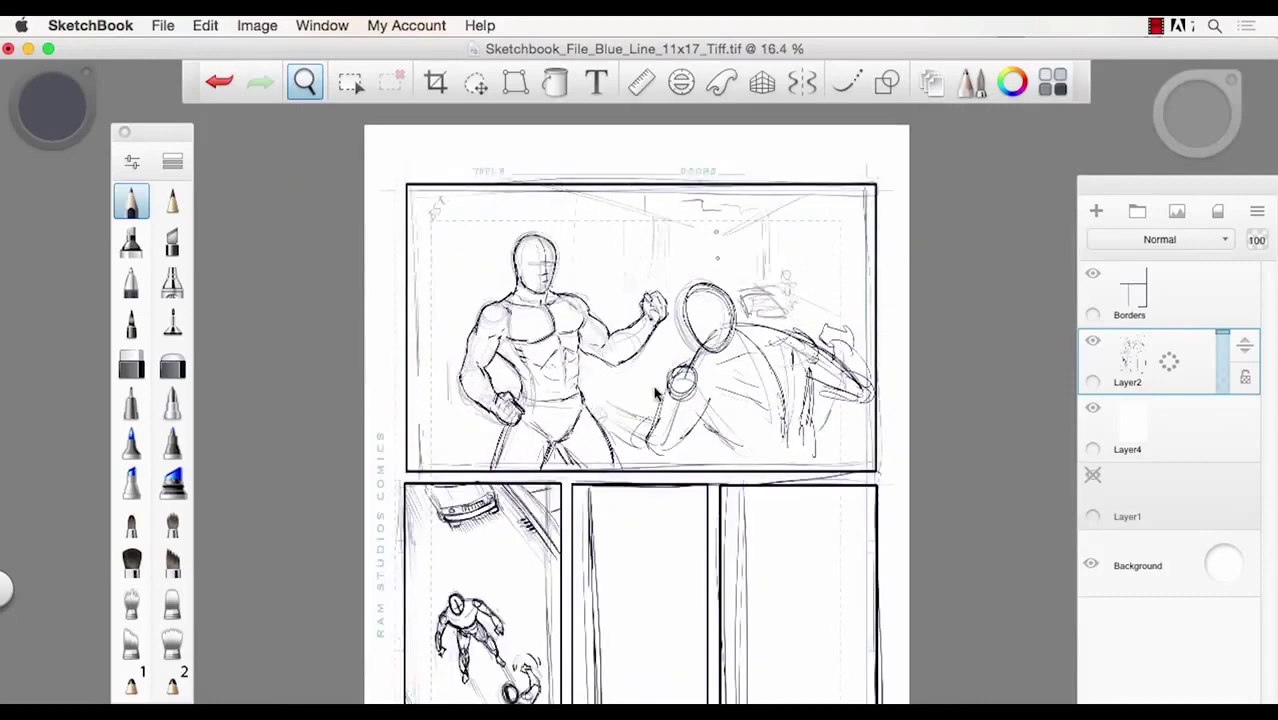
pyautogui.press('space')
pyautogui.moveTo(607, 485); pyautogui.dragTo(647, 434)
pyautogui.press('space')
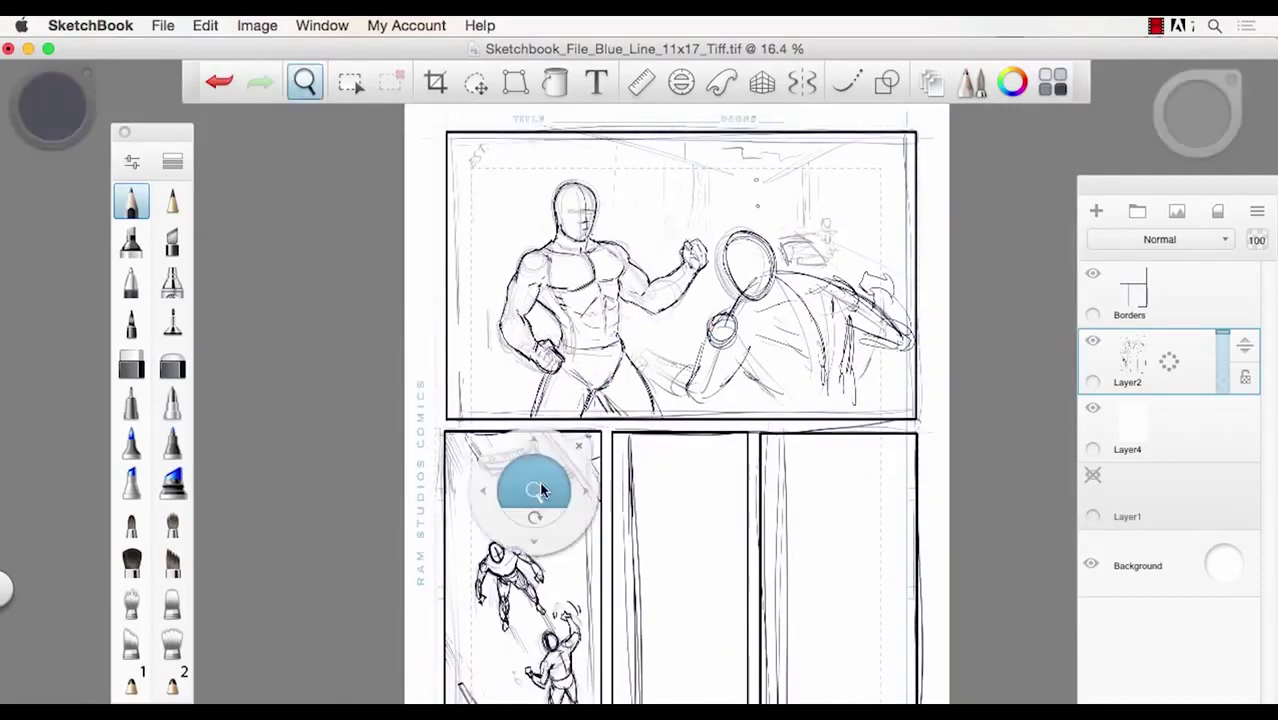
pyautogui.moveTo(540, 490); pyautogui.dragTo(505, 501)
pyautogui.press('space')
pyautogui.moveTo(513, 598)
pyautogui.mouseDown()
pyautogui.moveTo(514, 546)
pyautogui.moveTo(496, 558)
pyautogui.moveTo(508, 577)
pyautogui.mouseUp()
pyautogui.press('space')
pyautogui.press('space')
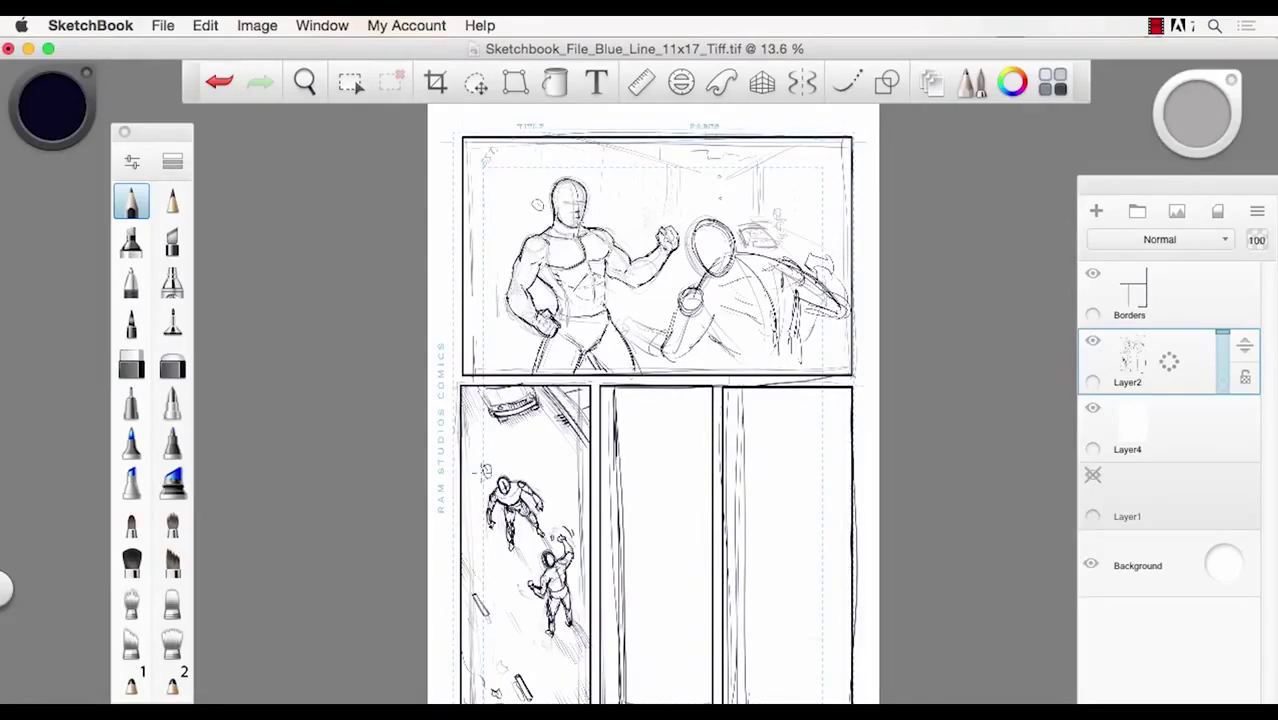
# - Undo the stray mark, sketch perspective guidelines behind the top panel's figures, and undo the last guideline
pyautogui.press('super+z')
pyautogui.moveTo(734, 189); pyautogui.dragTo(664, 216)
pyautogui.moveTo(632, 216); pyautogui.dragTo(796, 238)
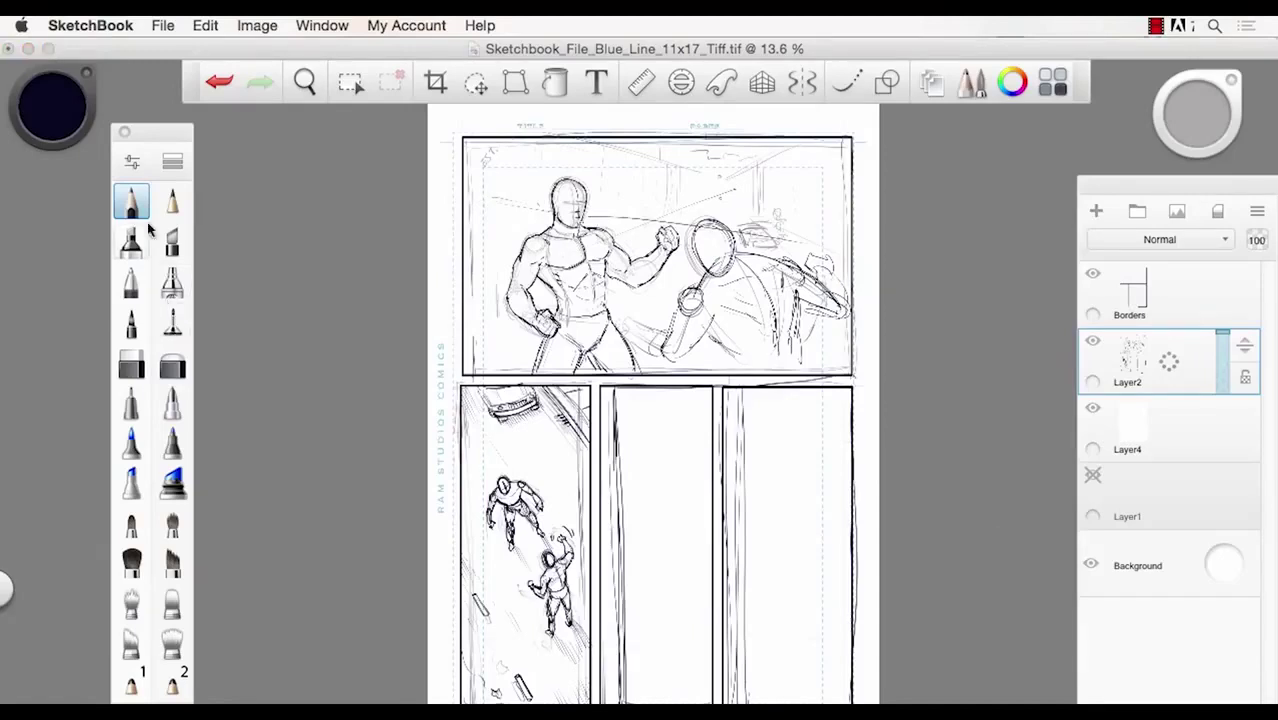
pyautogui.press('super+z')
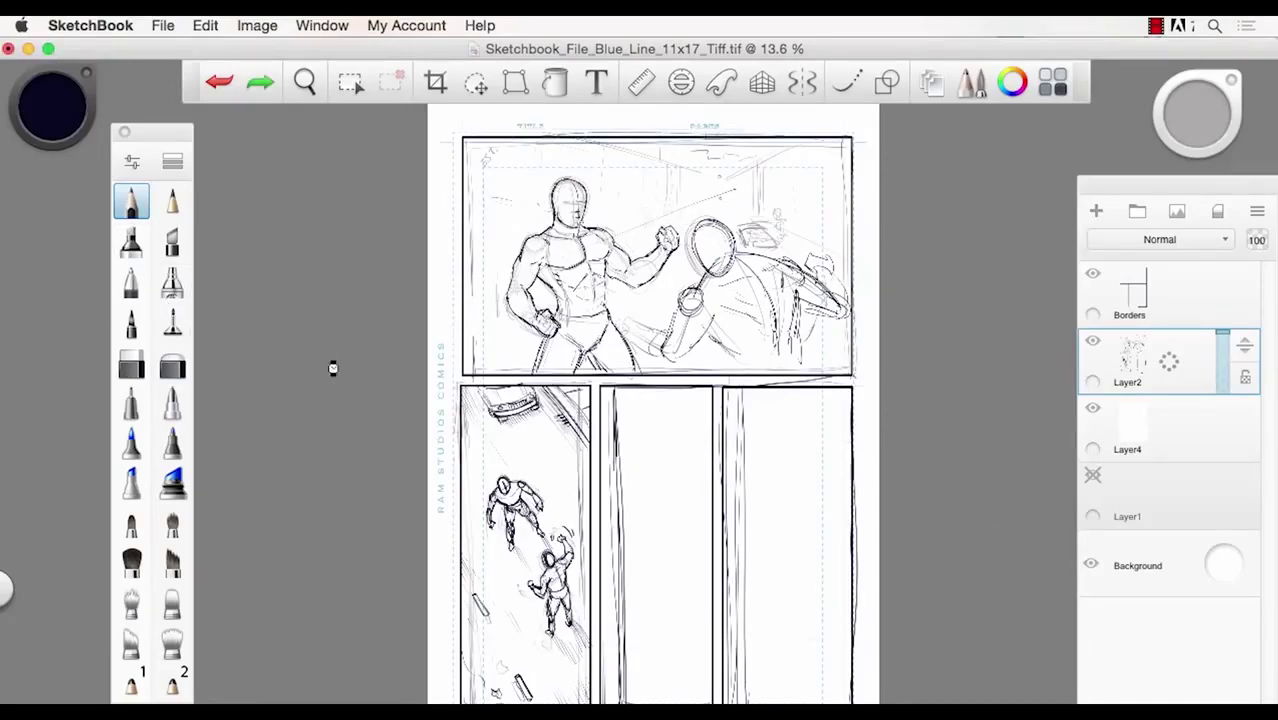
# - Lasso both figures in the top panel, cut and paste them onto a new layer, and reposition them inside the border
pyautogui.click(476, 82)
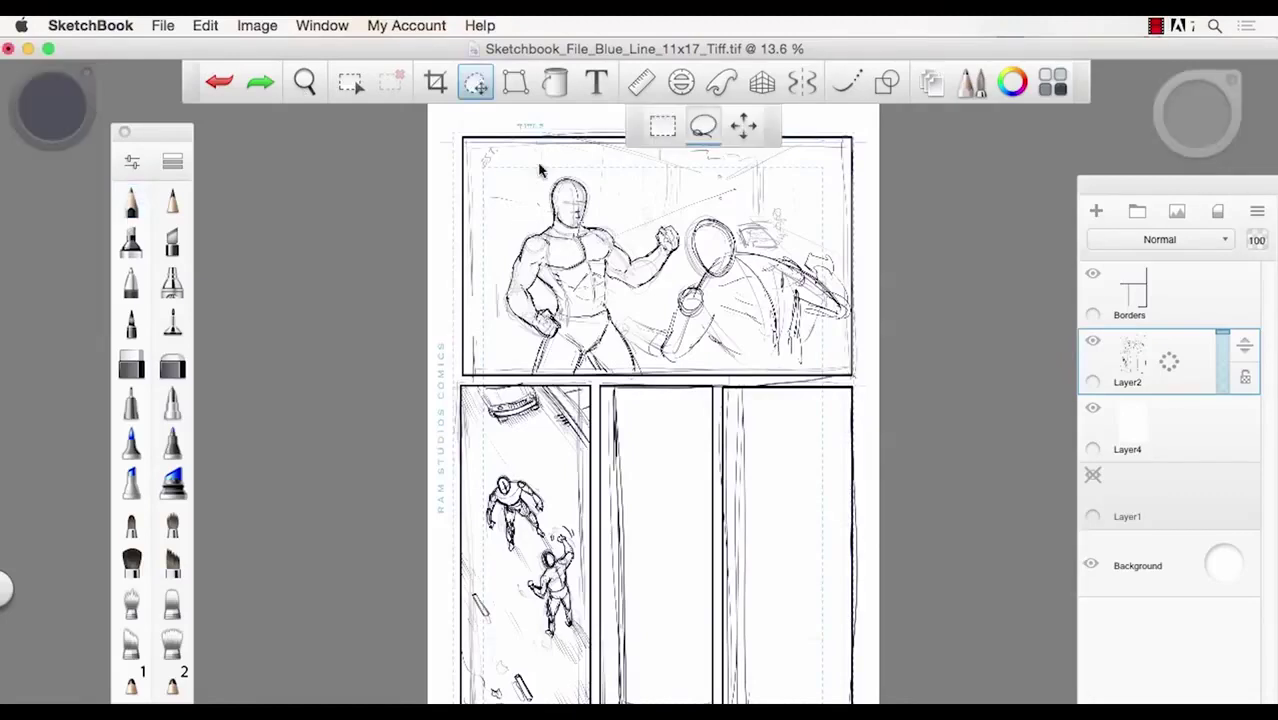
pyautogui.moveTo(510, 245)
pyautogui.mouseDown()
pyautogui.moveTo(560, 165)
pyautogui.moveTo(612, 200)
pyautogui.moveTo(625, 228)
pyautogui.moveTo(728, 213)
pyautogui.moveTo(764, 236)
pyautogui.moveTo(813, 240)
pyautogui.moveTo(850, 280)
pyautogui.moveTo(841, 347)
pyautogui.moveTo(811, 377)
pyautogui.moveTo(521, 381)
pyautogui.moveTo(492, 255)
pyautogui.mouseUp()
pyautogui.press('super+x')
pyautogui.press('super+v')
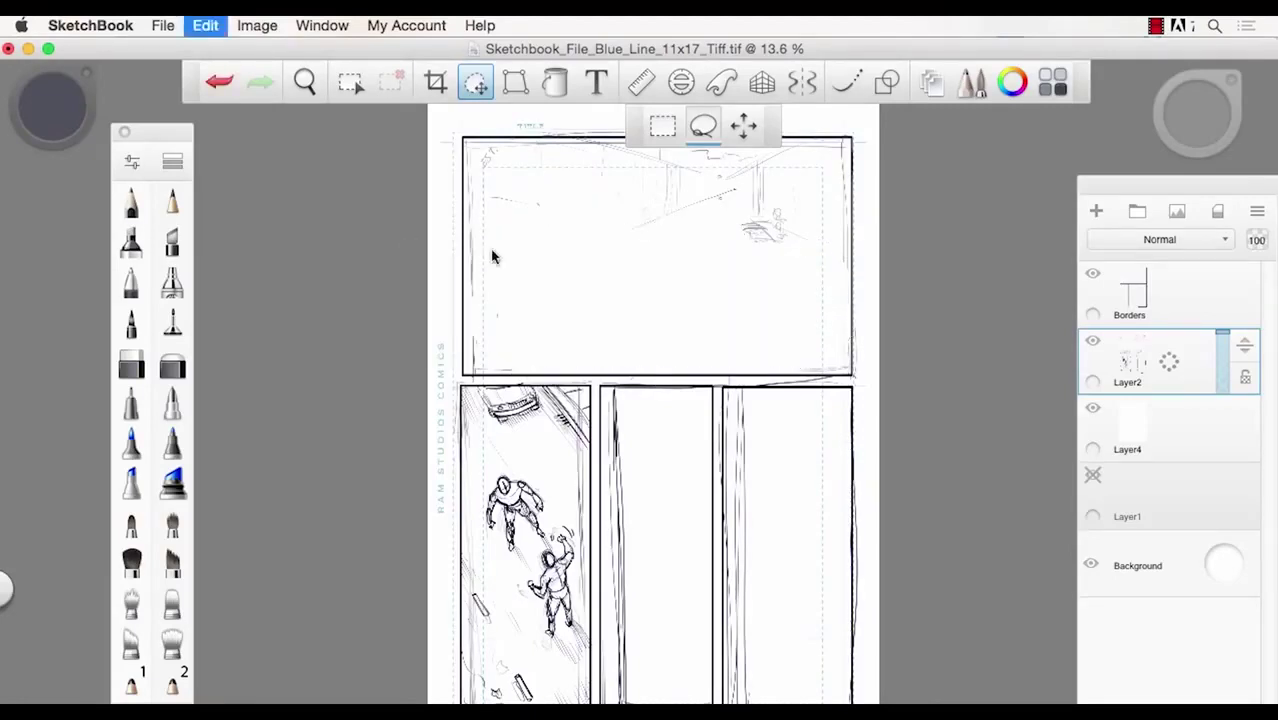
pyautogui.moveTo(398, 291); pyautogui.dragTo(413, 196)
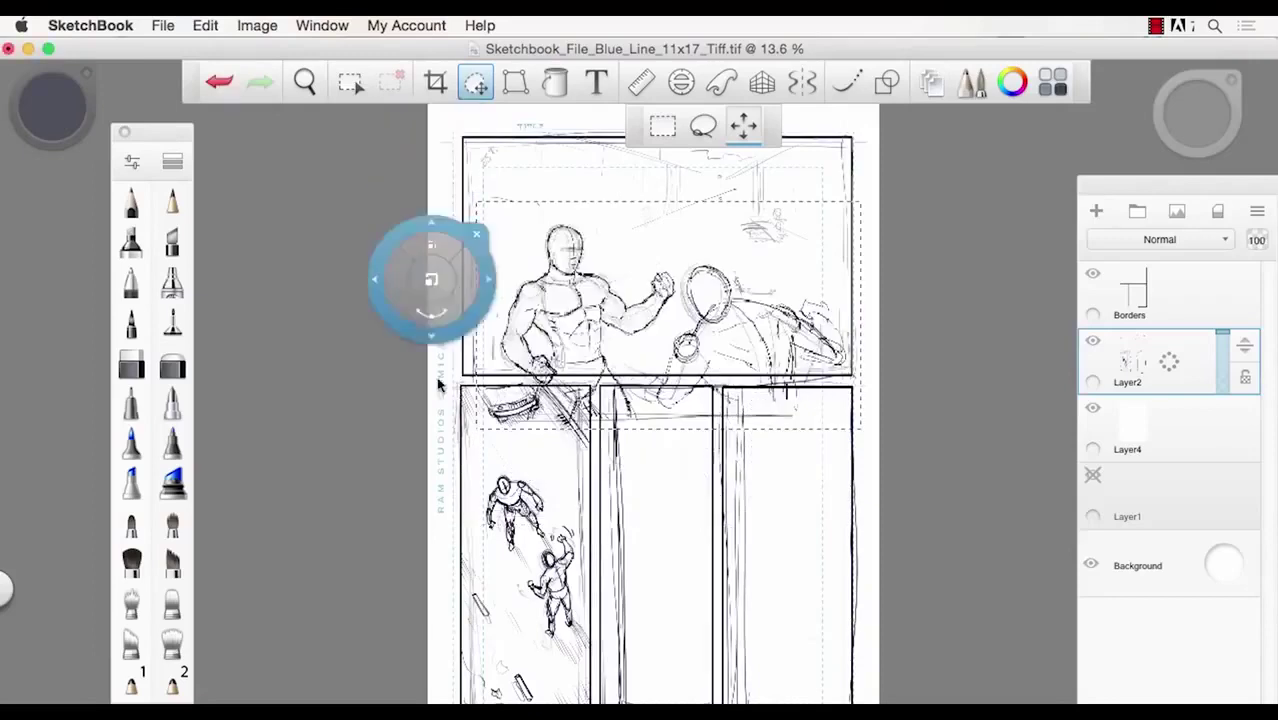
pyautogui.moveTo(431, 396); pyautogui.dragTo(420, 345)
pyautogui.click(470, 248)
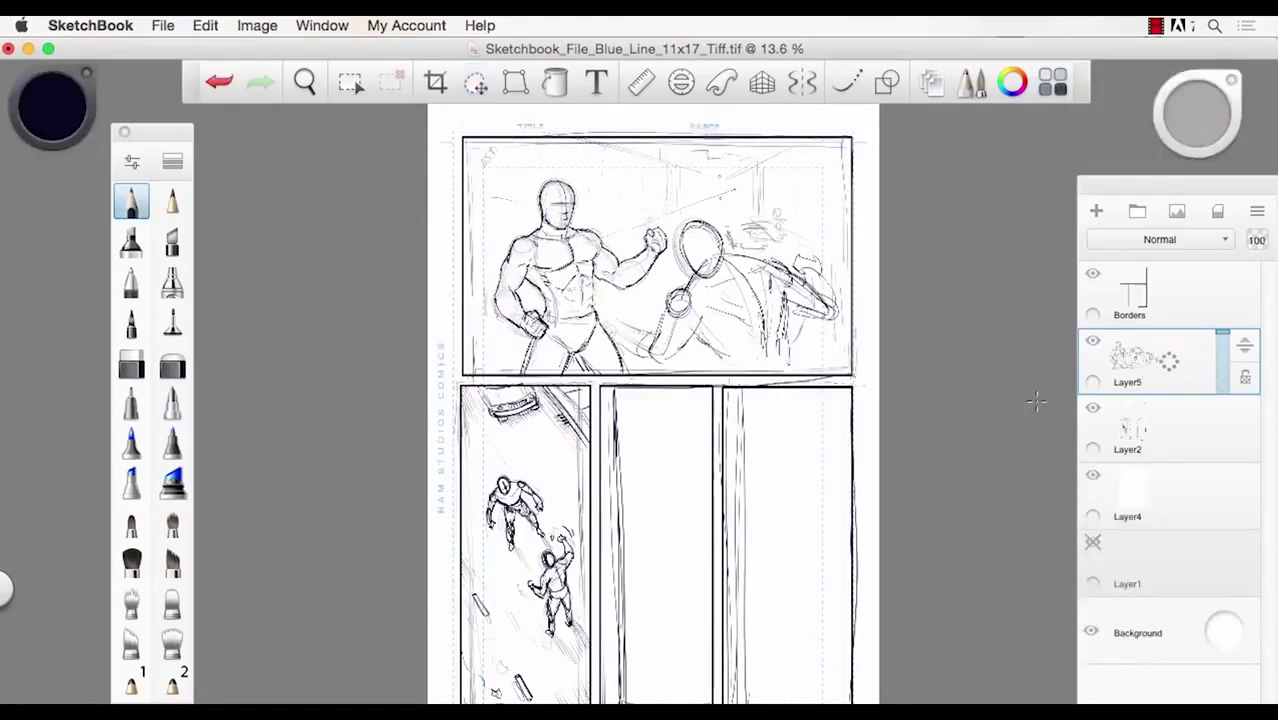
# - Select the top panel's area on Layer2 and delete its rough background and loose border lines
pyautogui.click(1093, 408)
pyautogui.click(1093, 408)
pyautogui.click(1190, 442)
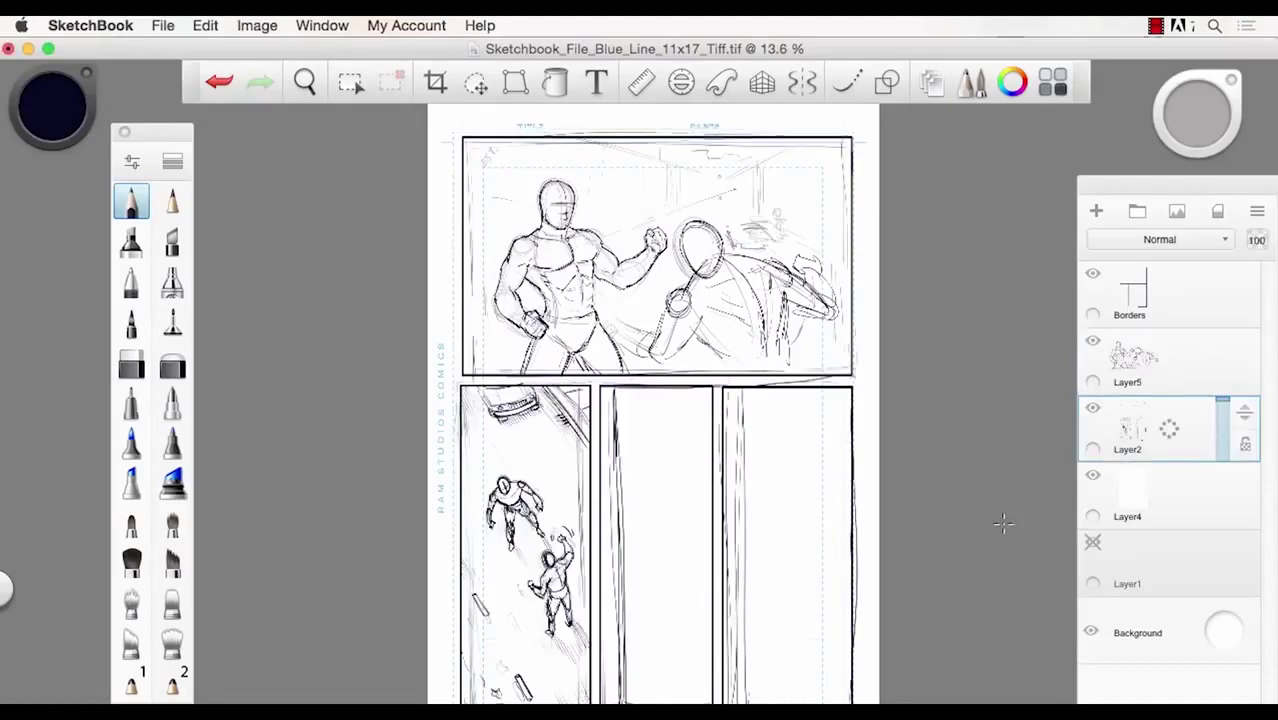
pyautogui.click(350, 83)
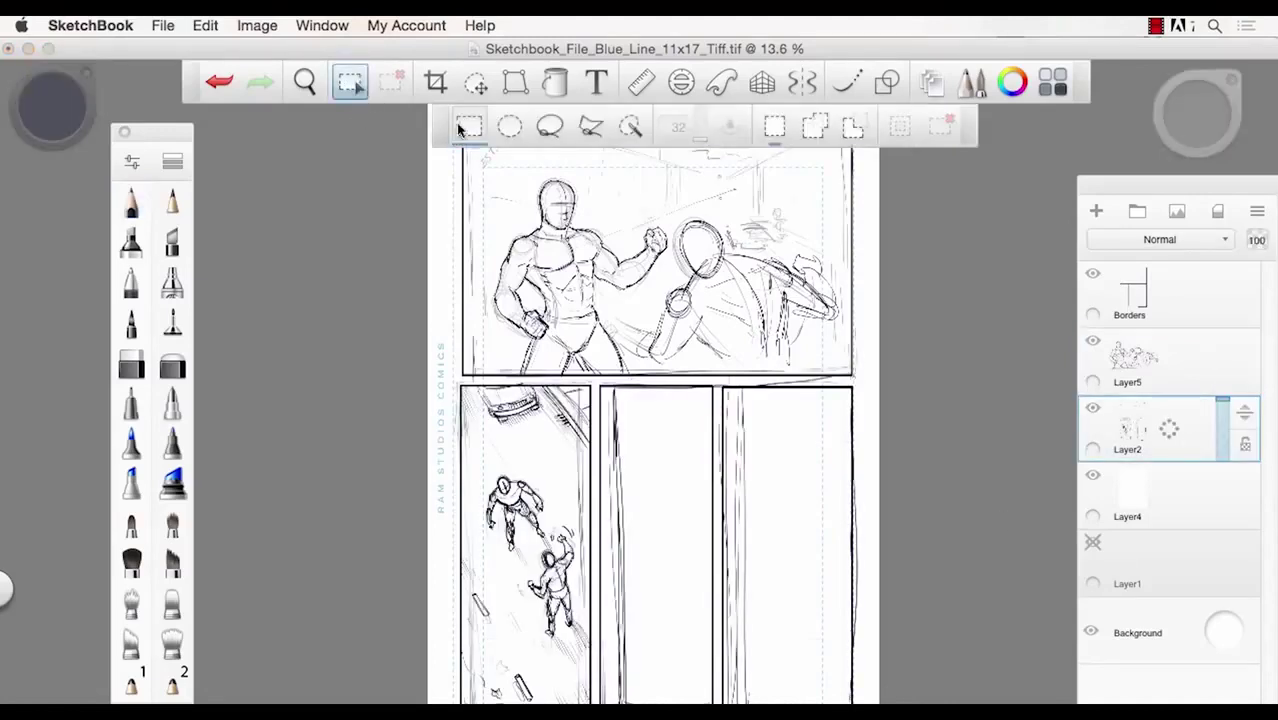
pyautogui.click(476, 83)
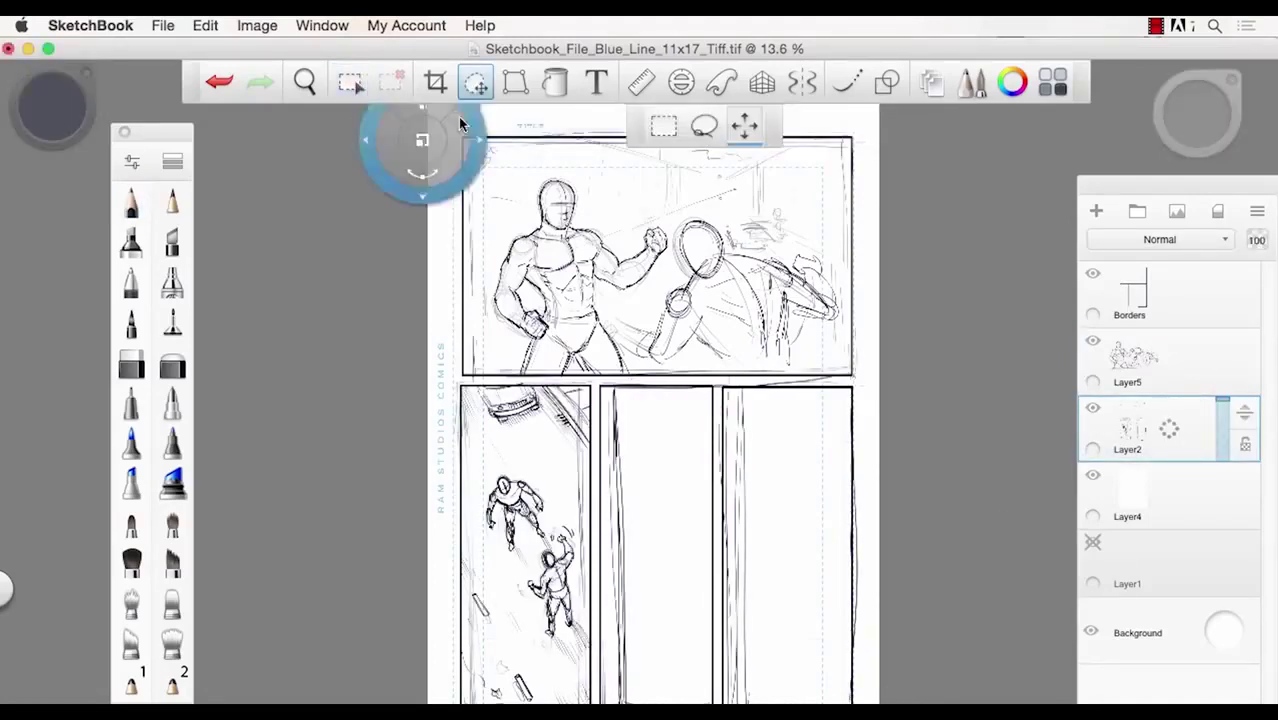
pyautogui.click(663, 126)
pyautogui.moveTo(449, 126); pyautogui.dragTo(863, 373)
pyautogui.press('Delete')
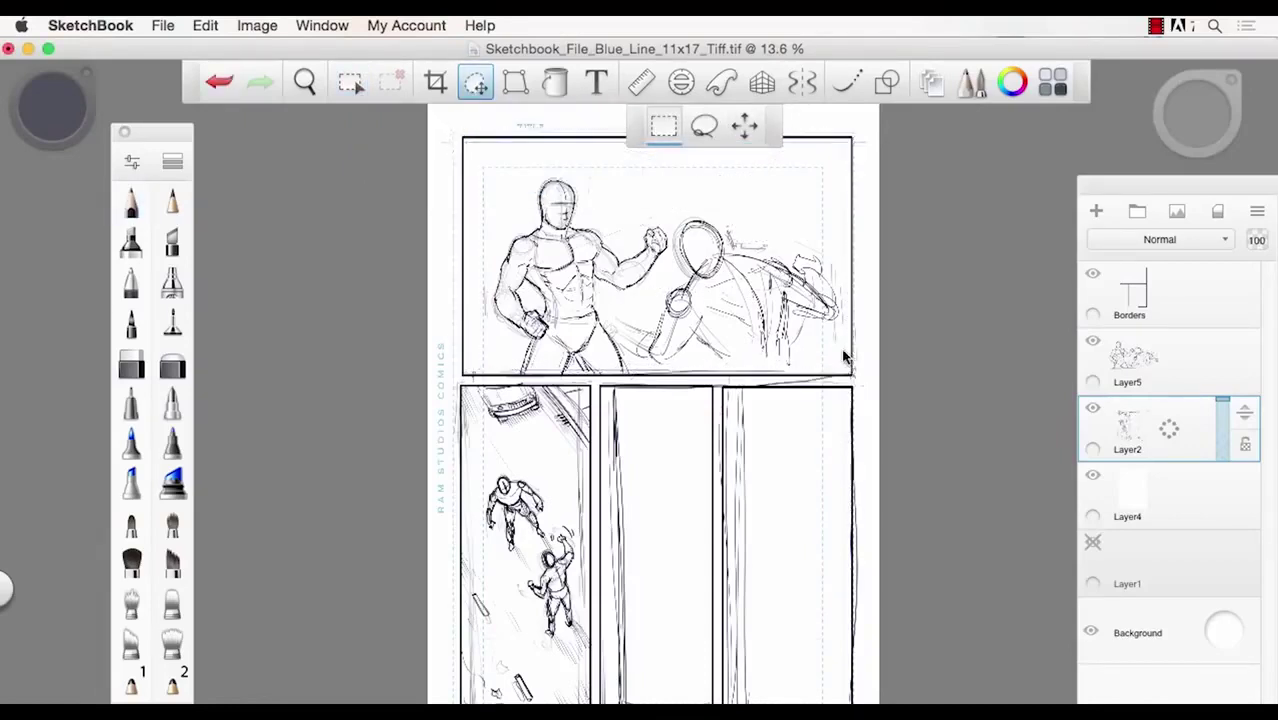
pyautogui.click(136, 205)
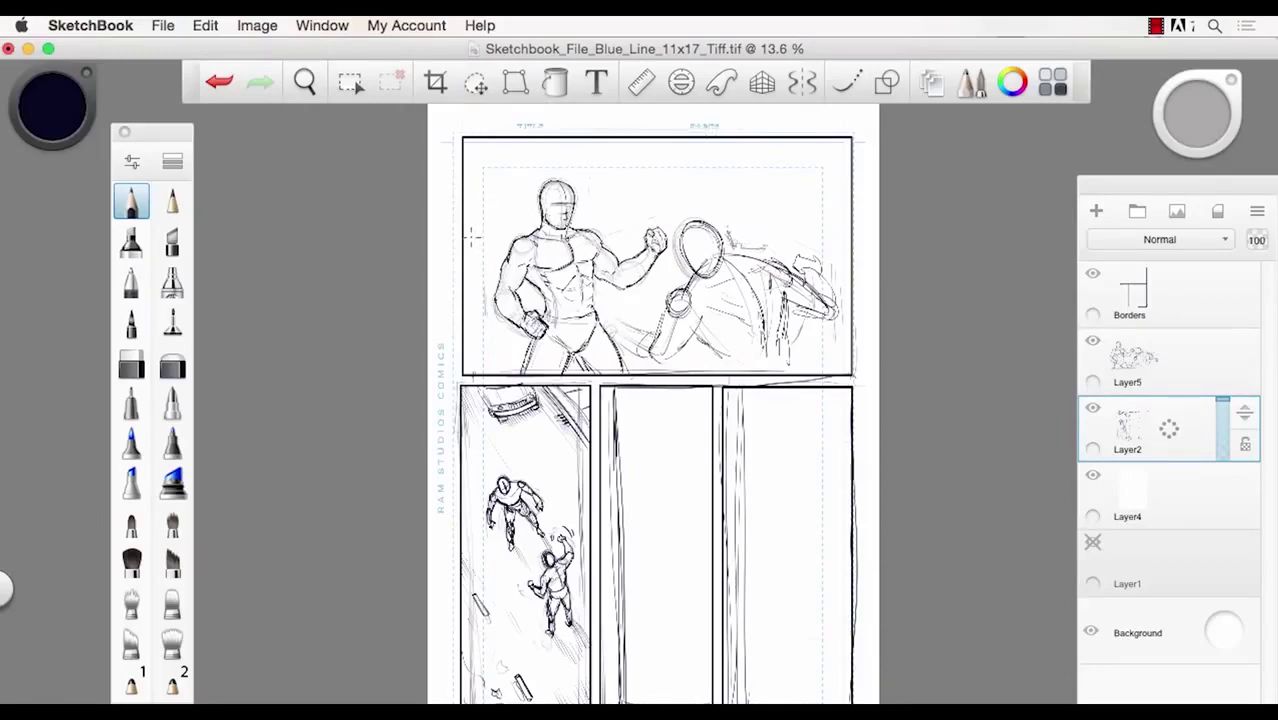
# - Sketch converging perspective guidelines across the top panel on Layer2, at the figures' shoulder height and along the building's upper edge
pyautogui.moveTo(472, 237); pyautogui.dragTo(520, 238)
pyautogui.moveTo(822, 256)
pyautogui.mouseDown()
pyautogui.moveTo(606, 243)
pyautogui.moveTo(854, 263)
pyautogui.moveTo(460, 235)
pyautogui.moveTo(828, 254)
pyautogui.moveTo(480, 238)
pyautogui.mouseUp()
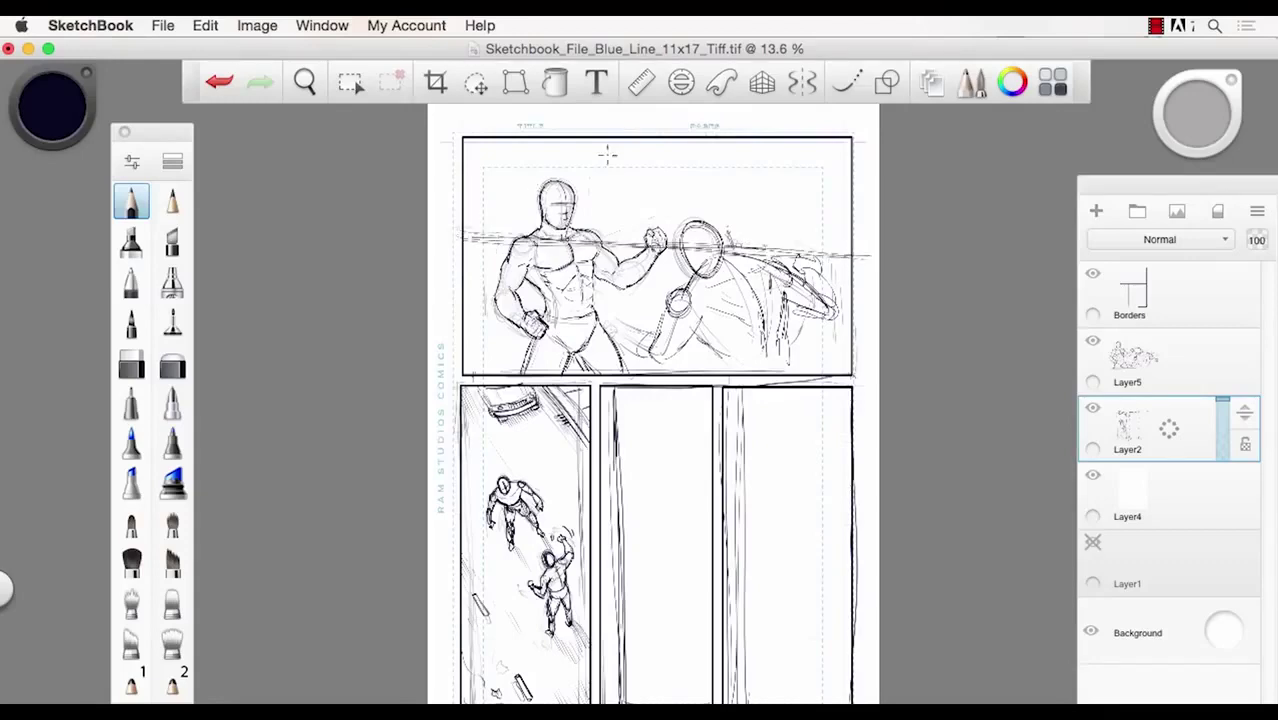
pyautogui.moveTo(475, 157)
pyautogui.mouseDown()
pyautogui.moveTo(822, 146)
pyautogui.moveTo(469, 172)
pyautogui.moveTo(817, 130)
pyautogui.moveTo(457, 160)
pyautogui.moveTo(790, 126)
pyautogui.moveTo(459, 163)
pyautogui.mouseUp()
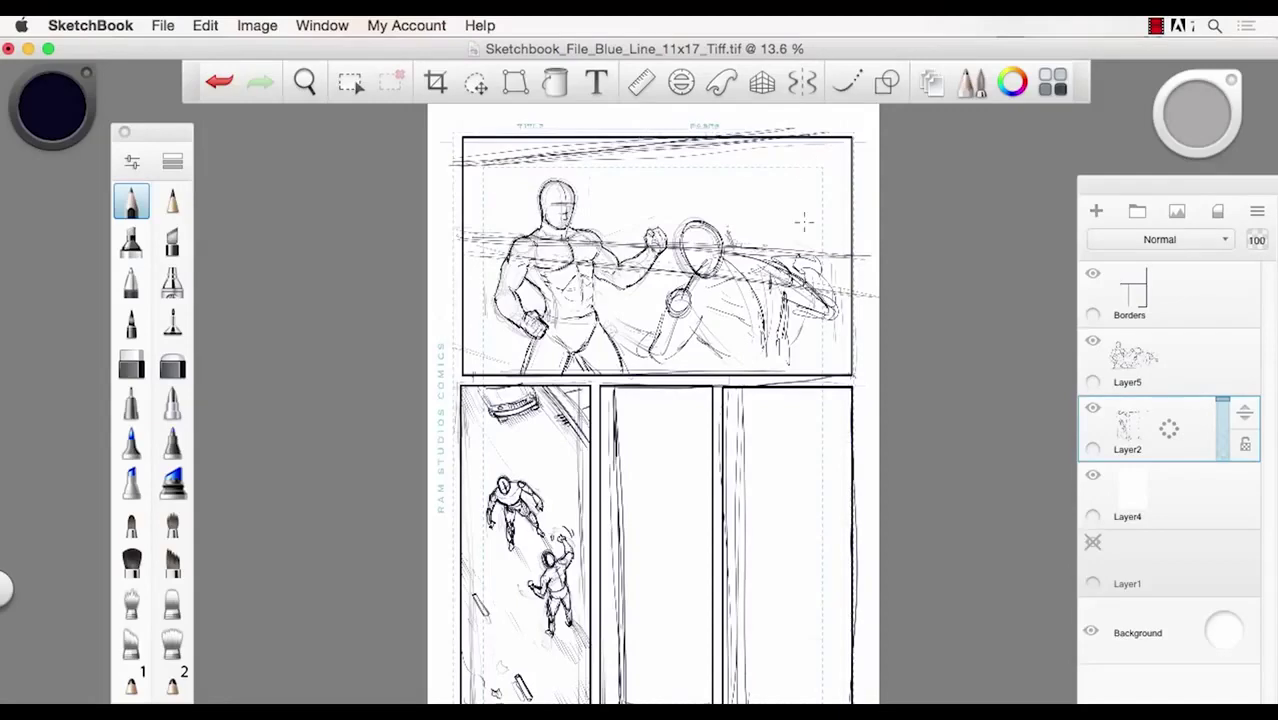
# - Rough in the window outlines and the building's corner edge behind the top panel's figures
pyautogui.moveTo(805, 168); pyautogui.dragTo(814, 238)
pyautogui.moveTo(792, 166)
pyautogui.mouseDown()
pyautogui.moveTo(726, 168)
pyautogui.moveTo(798, 164)
pyautogui.moveTo(726, 228)
pyautogui.moveTo(727, 244)
pyautogui.mouseUp()
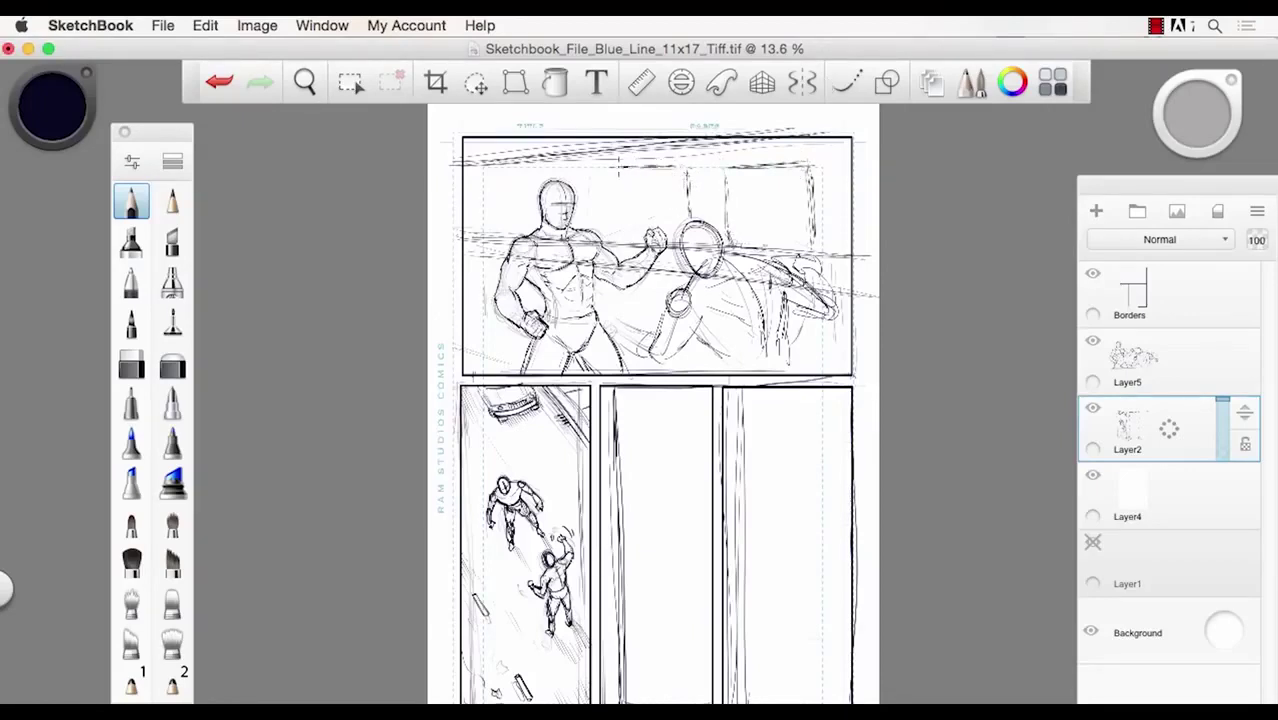
pyautogui.moveTo(618, 238); pyautogui.dragTo(618, 197)
pyautogui.moveTo(730, 224); pyautogui.dragTo(730, 196)
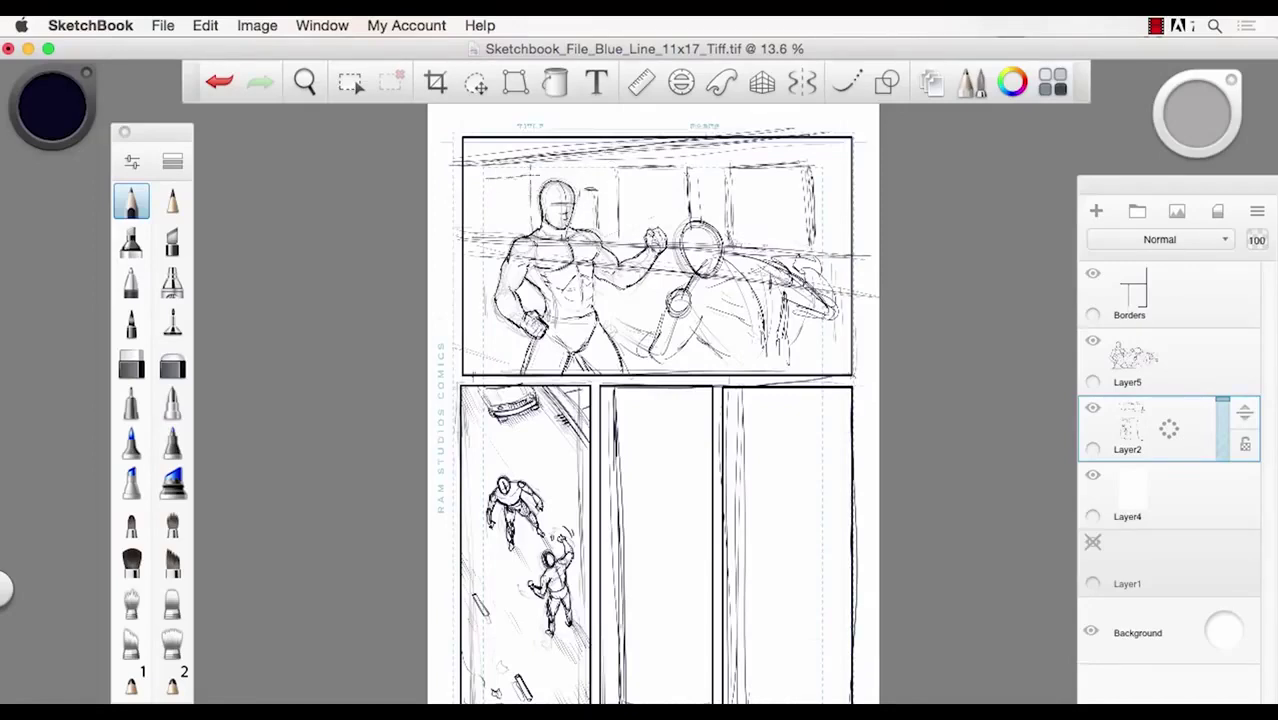
pyautogui.moveTo(473, 162); pyautogui.dragTo(477, 234)
pyautogui.moveTo(473, 166)
pyautogui.mouseDown()
pyautogui.moveTo(476, 142)
pyautogui.moveTo(536, 139)
pyautogui.moveTo(481, 140)
pyautogui.mouseUp()
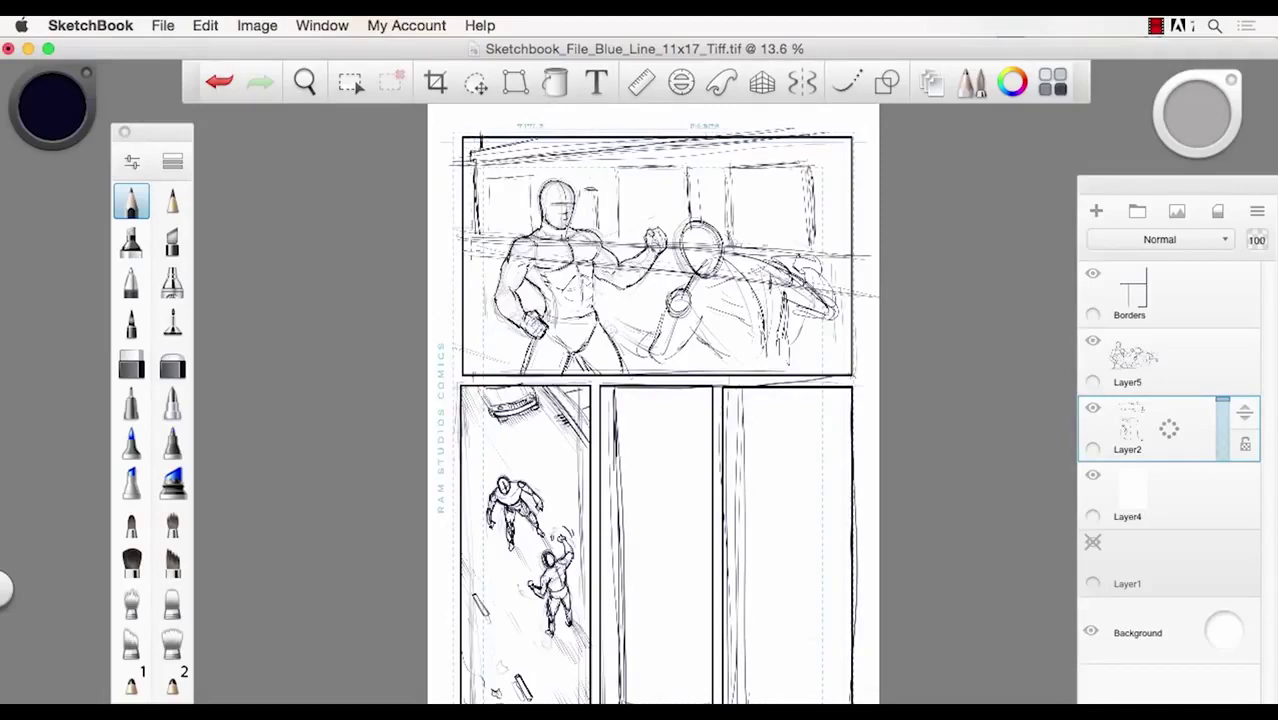
# - Sketch a small boxy background shape behind the standing figure's raised arm in the top panel
pyautogui.moveTo(463, 247); pyautogui.dragTo(483, 254)
pyautogui.moveTo(600, 289)
pyautogui.mouseDown()
pyautogui.moveTo(674, 276)
pyautogui.moveTo(660, 255)
pyautogui.moveTo(630, 254)
pyautogui.mouseUp()
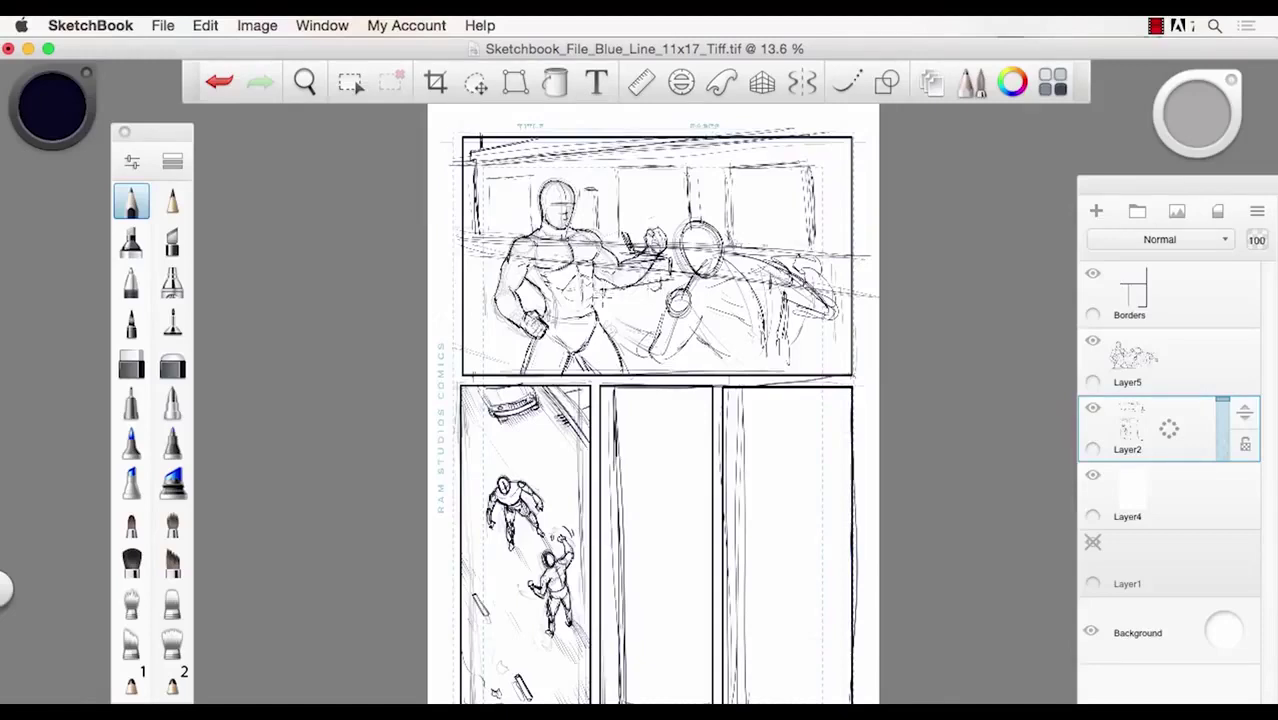
pyautogui.moveTo(606, 230)
pyautogui.mouseDown()
pyautogui.moveTo(616, 248)
pyautogui.moveTo(622, 236)
pyautogui.moveTo(630, 250)
pyautogui.moveTo(628, 238)
pyautogui.moveTo(660, 298)
pyautogui.mouseUp()
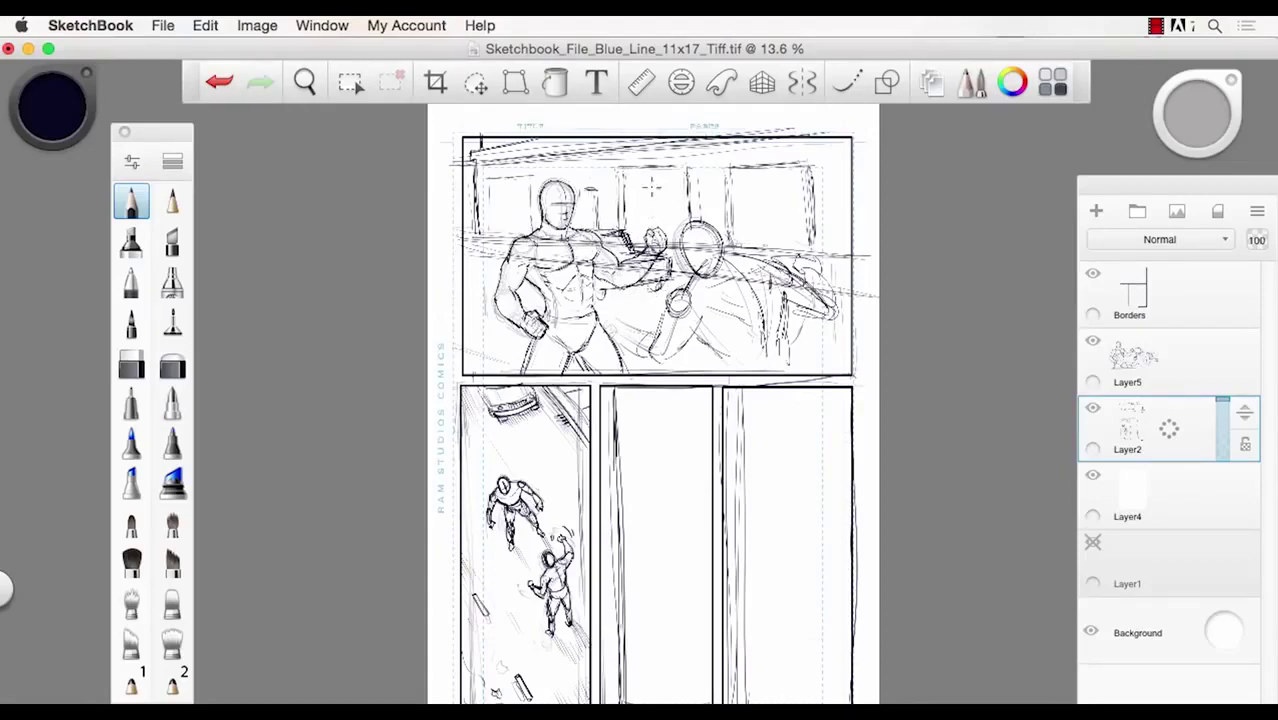
# - Divide the windows behind the top panel's figures into panes with vertical and horizontal crossbars
pyautogui.moveTo(654, 167); pyautogui.dragTo(654, 206)
pyautogui.moveTo(735, 186); pyautogui.dragTo(743, 236)
pyautogui.moveTo(744, 186); pyautogui.dragTo(804, 192)
pyautogui.moveTo(737, 221); pyautogui.dragTo(779, 222)
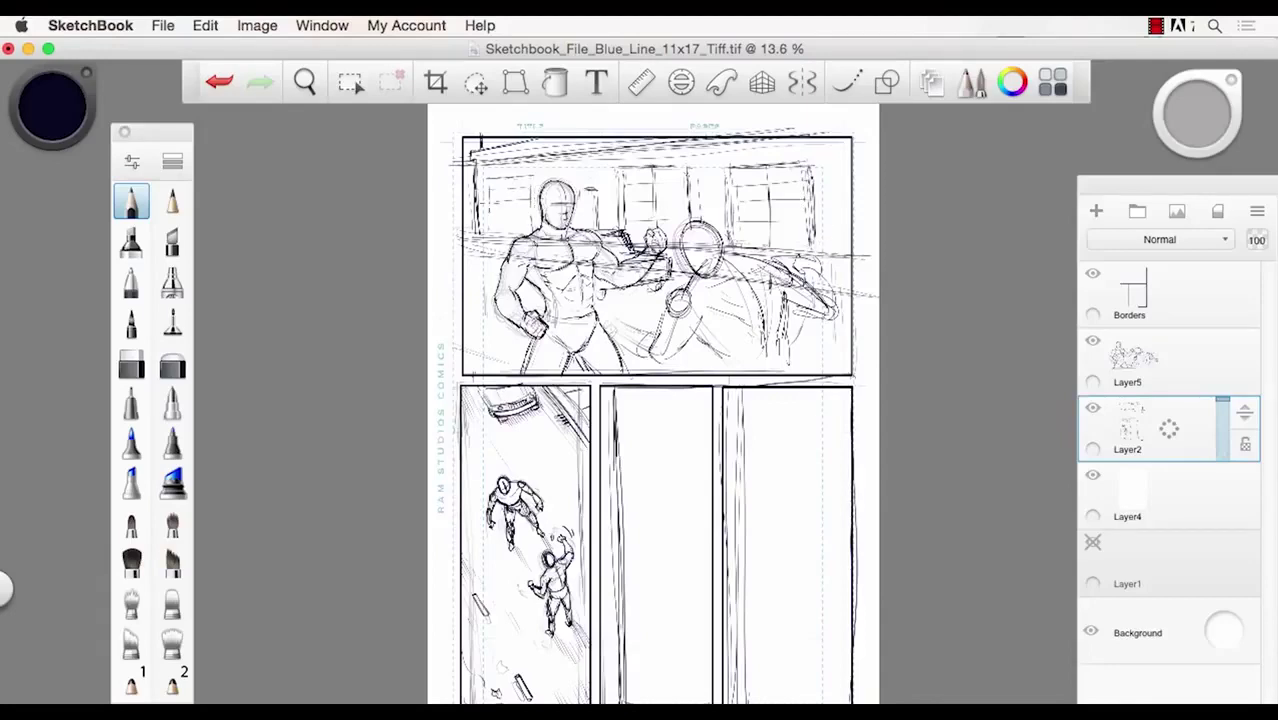
pyautogui.moveTo(510, 178); pyautogui.dragTo(509, 208)
pyautogui.moveTo(508, 176); pyautogui.dragTo(506, 219)
# - Turn on the one-point perspective guide and place its vanishing point outside the page's left edge, level with the standing figure's head
pyautogui.press('space')
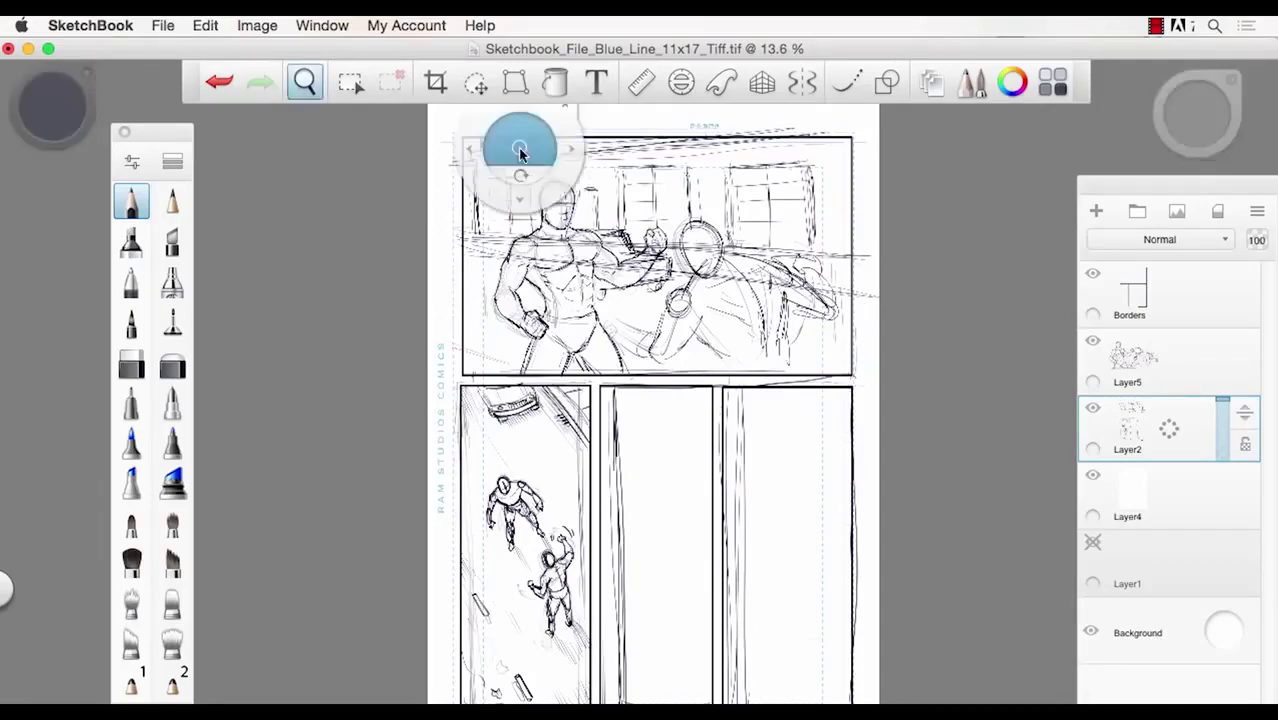
pyautogui.moveTo(520, 151); pyautogui.dragTo(577, 174)
pyautogui.press('space')
pyautogui.moveTo(536, 290); pyautogui.dragTo(479, 353)
pyautogui.press('space')
pyautogui.moveTo(508, 274); pyautogui.dragTo(518, 276)
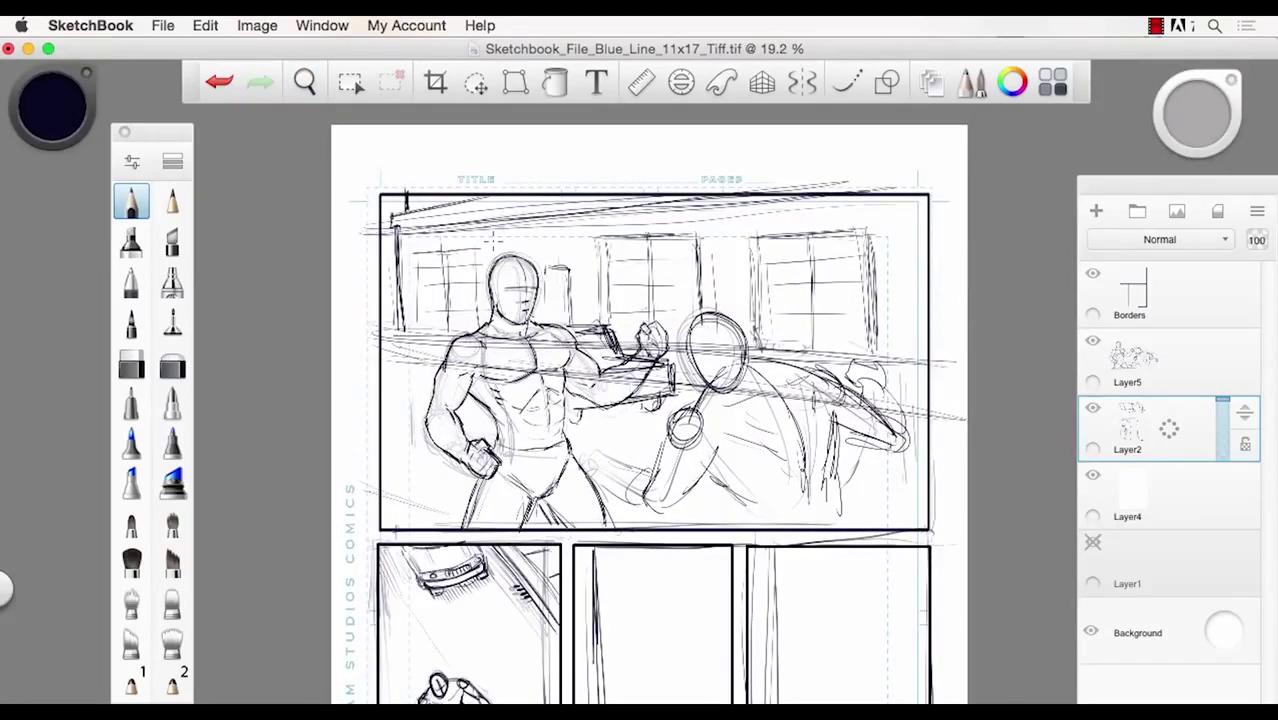
pyautogui.press('space')
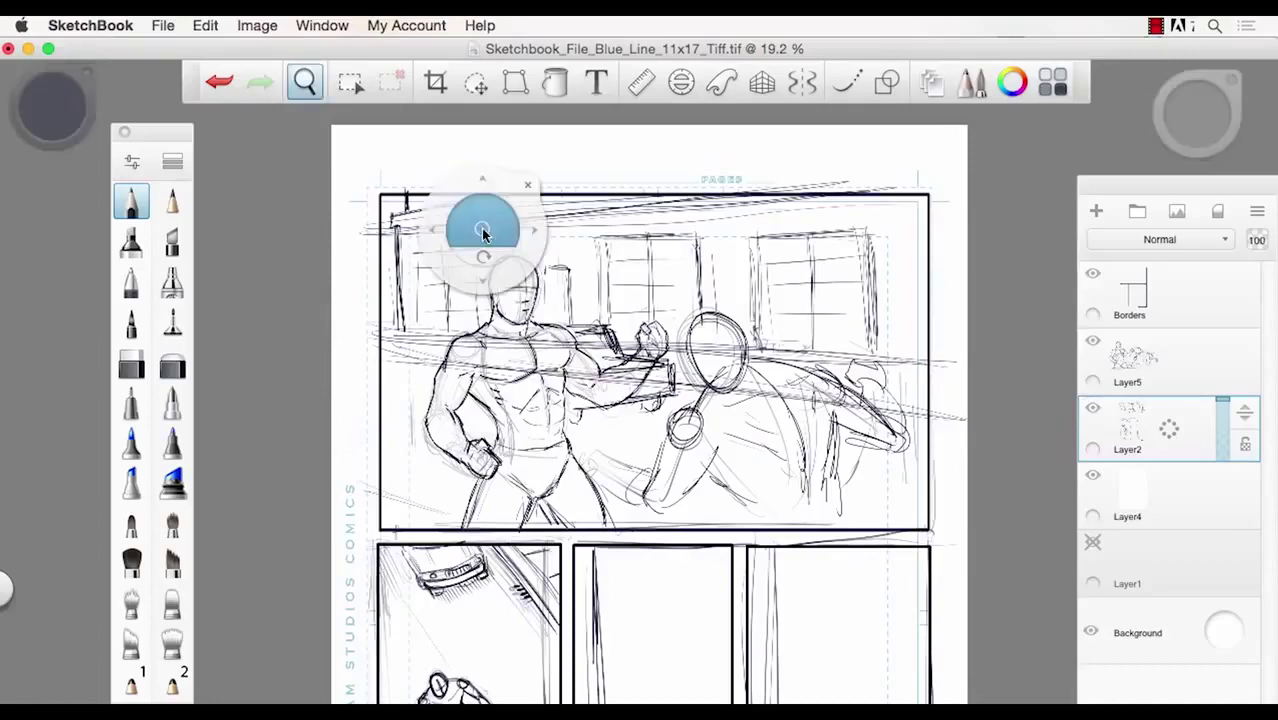
pyautogui.moveTo(482, 228)
pyautogui.mouseDown()
pyautogui.moveTo(377, 141)
pyautogui.moveTo(476, 205)
pyautogui.mouseUp()
pyautogui.click(760, 88)
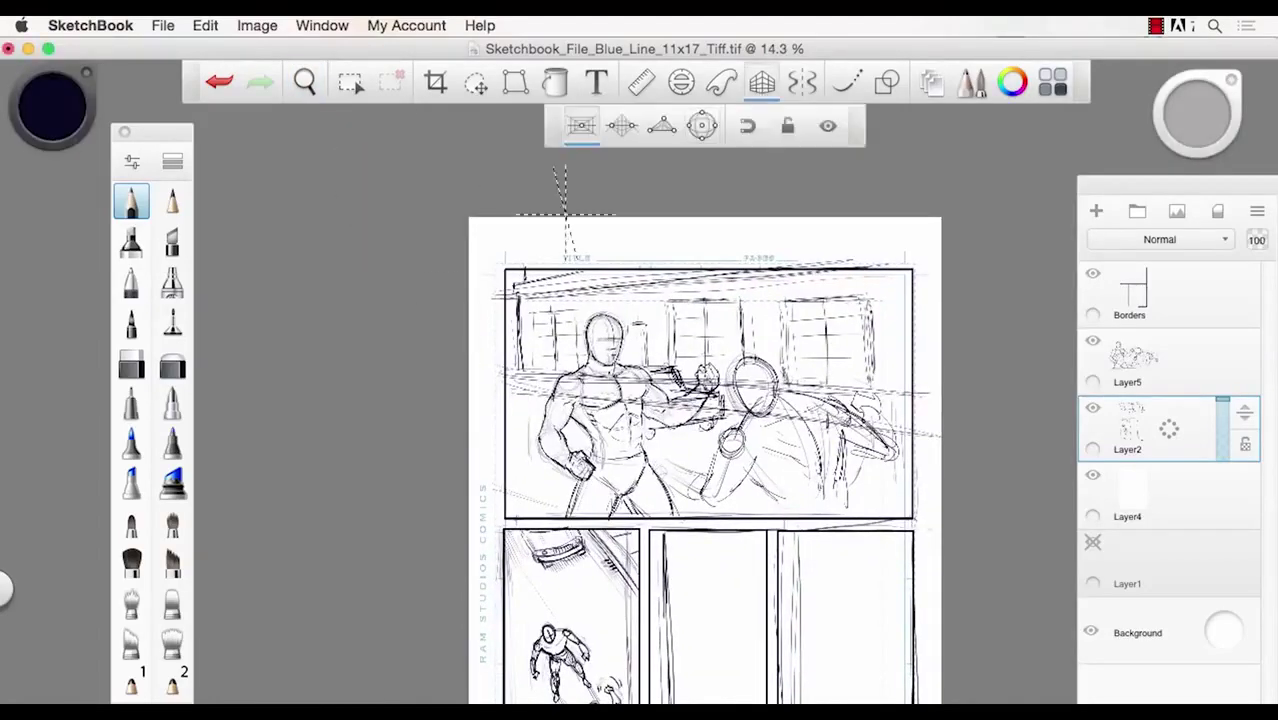
pyautogui.press('space')
pyautogui.moveTo(527, 391); pyautogui.dragTo(512, 405)
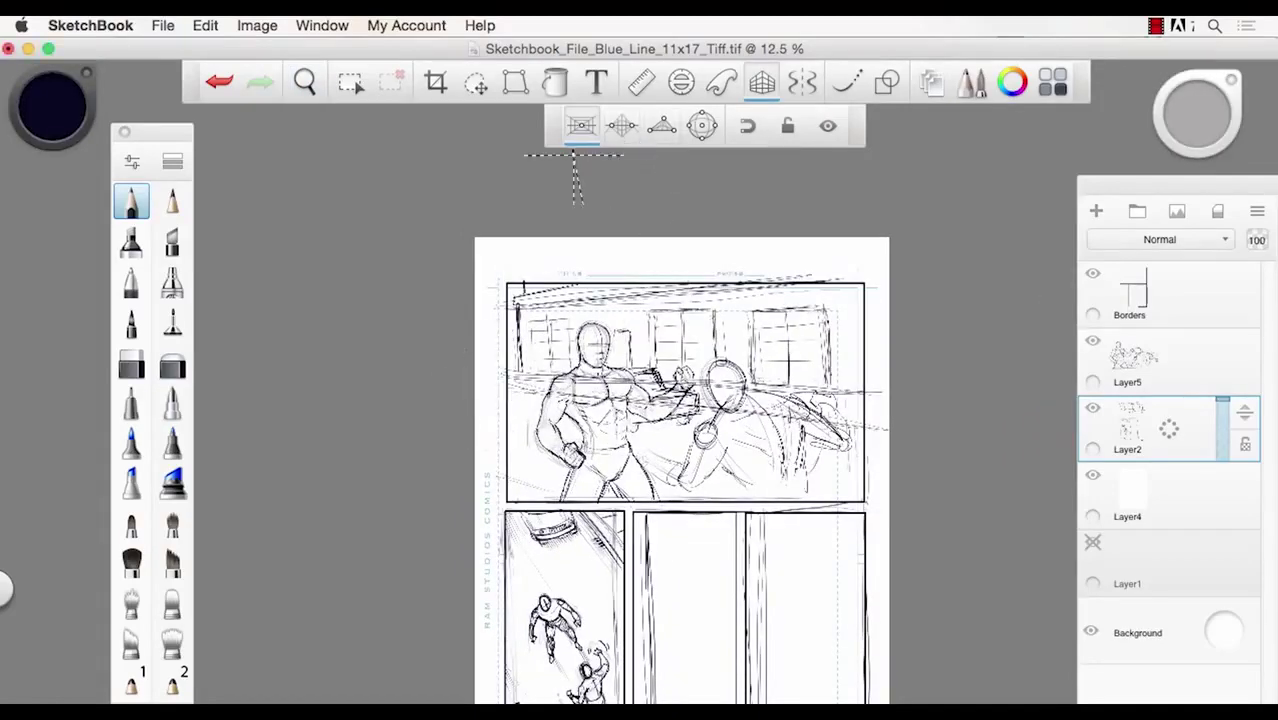
pyautogui.press('space')
pyautogui.moveTo(378, 397); pyautogui.dragTo(277, 389)
pyautogui.press('space')
pyautogui.moveTo(366, 529); pyautogui.dragTo(491, 470)
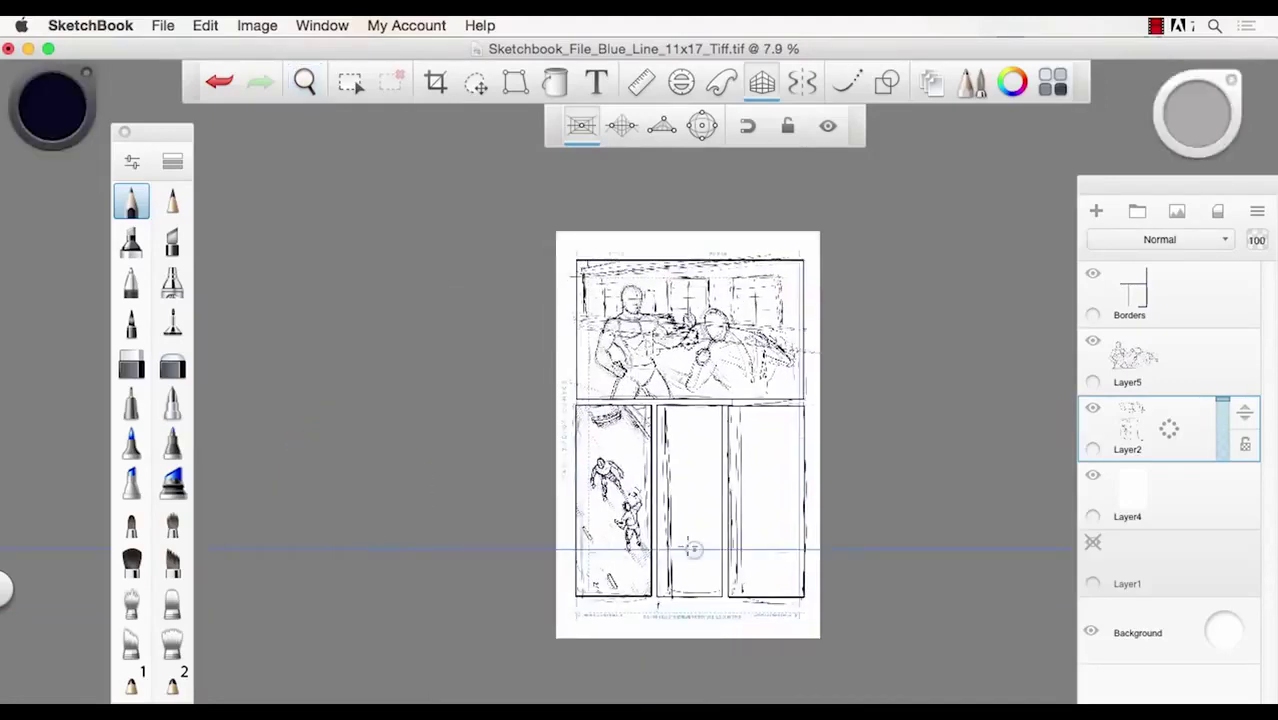
pyautogui.moveTo(694, 549); pyautogui.dragTo(411, 296)
pyautogui.press('space')
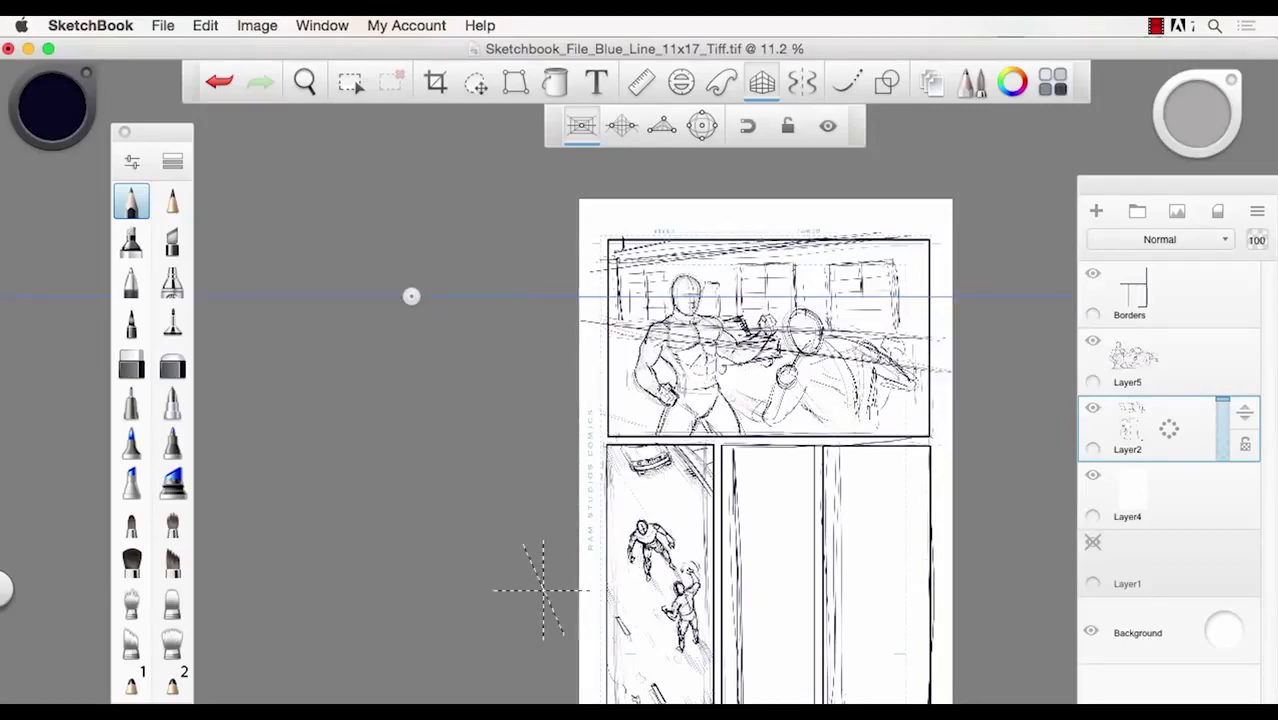
# - Examine how the top panel's background lines relate to the horizon line and vanishing point at several zoom levels
pyautogui.press('space')
pyautogui.moveTo(829, 362); pyautogui.dragTo(950, 445)
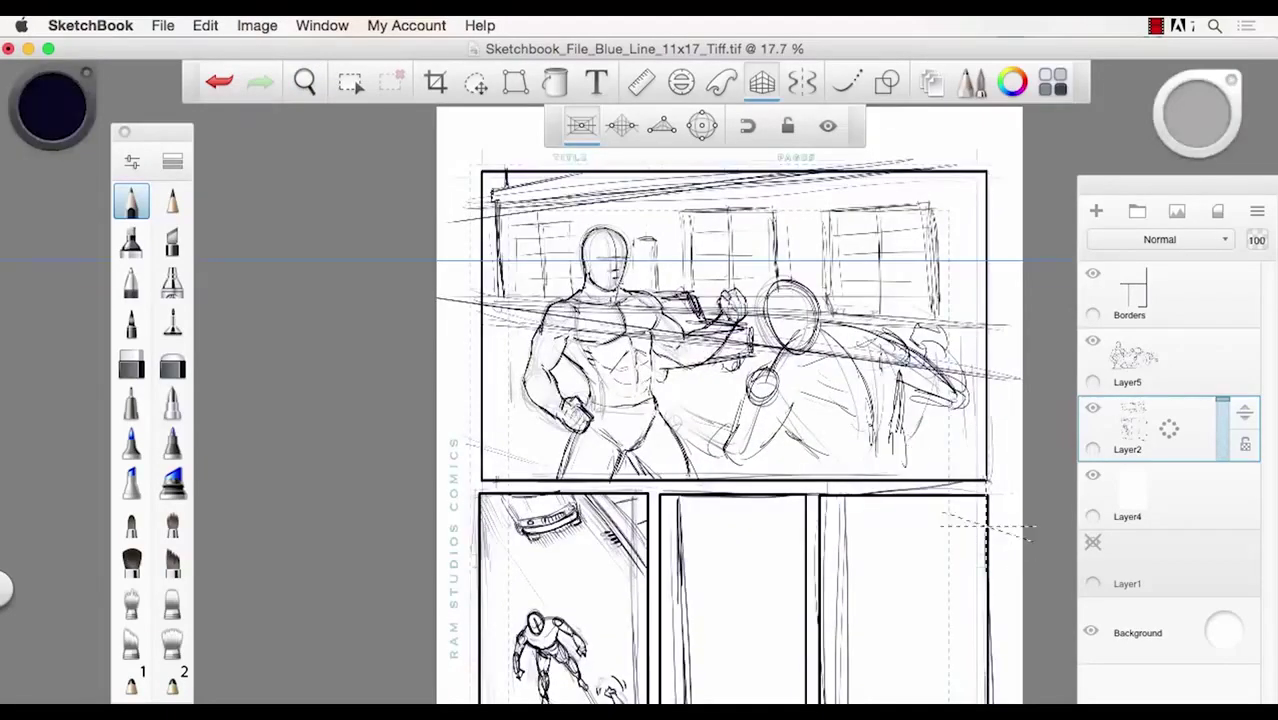
pyautogui.press('space')
pyautogui.moveTo(851, 397); pyautogui.dragTo(496, 323)
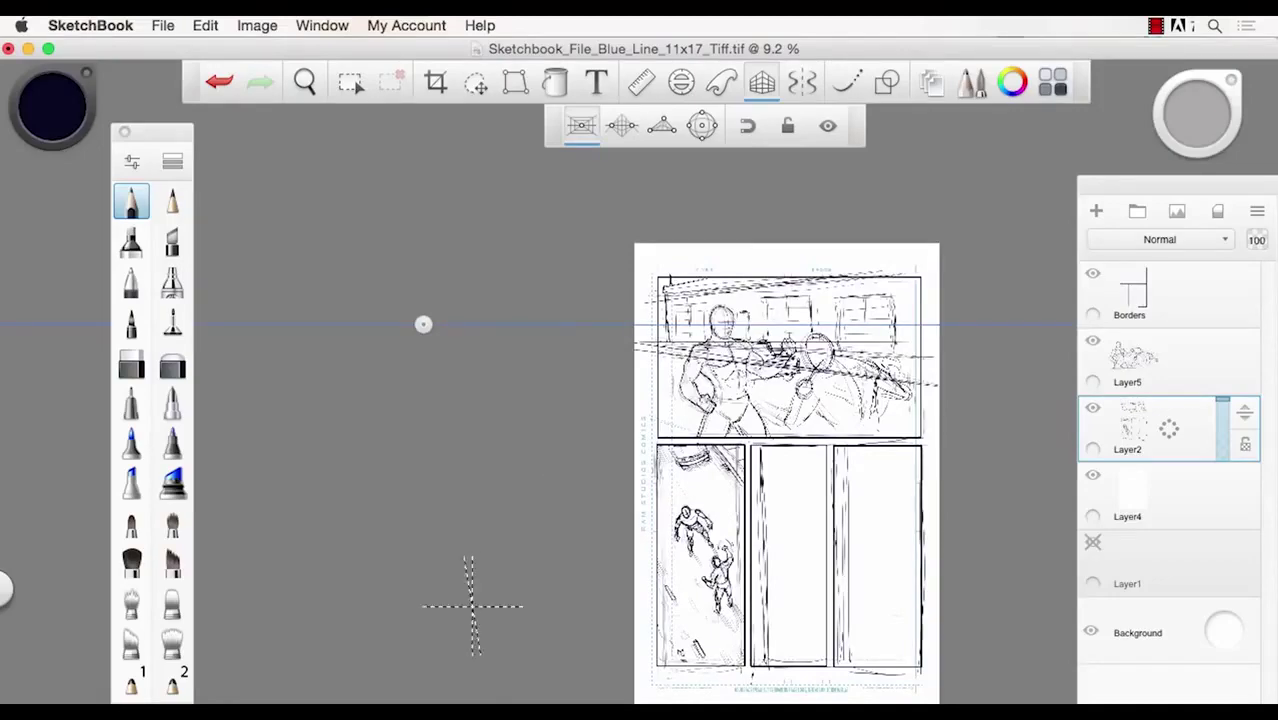
pyautogui.press('space')
pyautogui.moveTo(812, 277); pyautogui.dragTo(853, 195)
pyautogui.moveTo(749, 430); pyautogui.dragTo(660, 456)
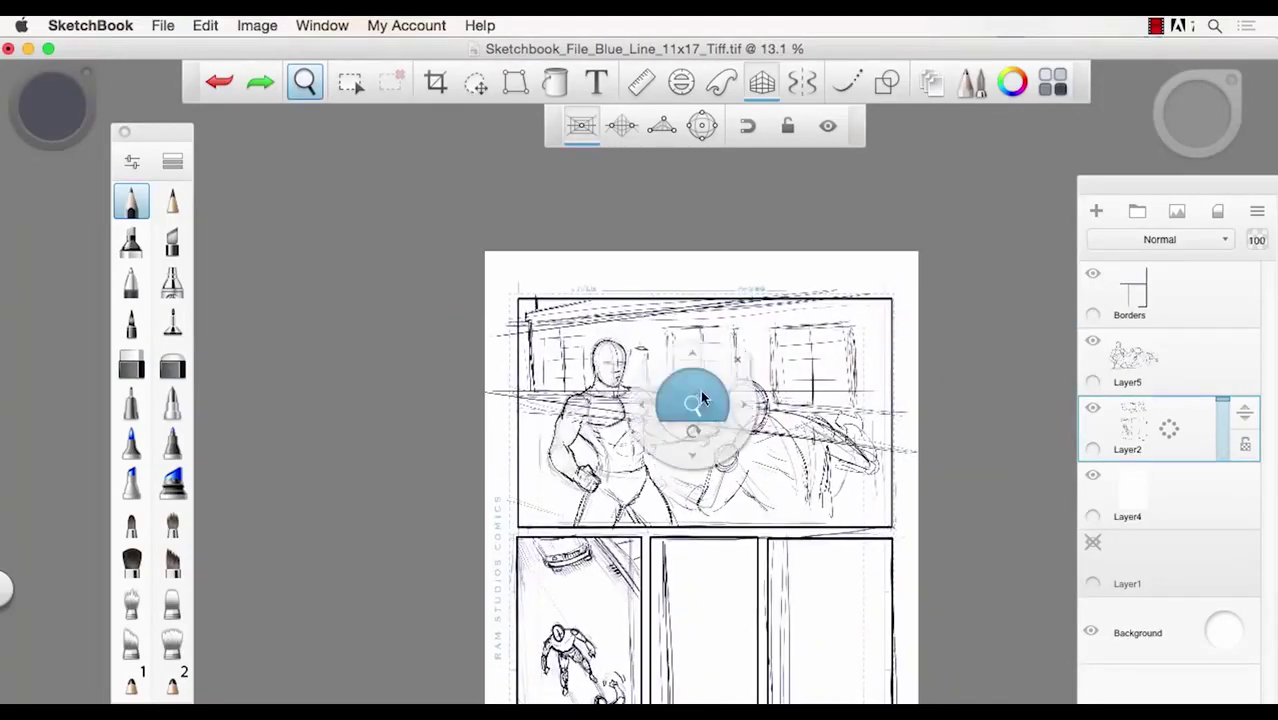
pyautogui.moveTo(702, 399); pyautogui.dragTo(691, 342)
pyautogui.moveTo(685, 398); pyautogui.dragTo(657, 390)
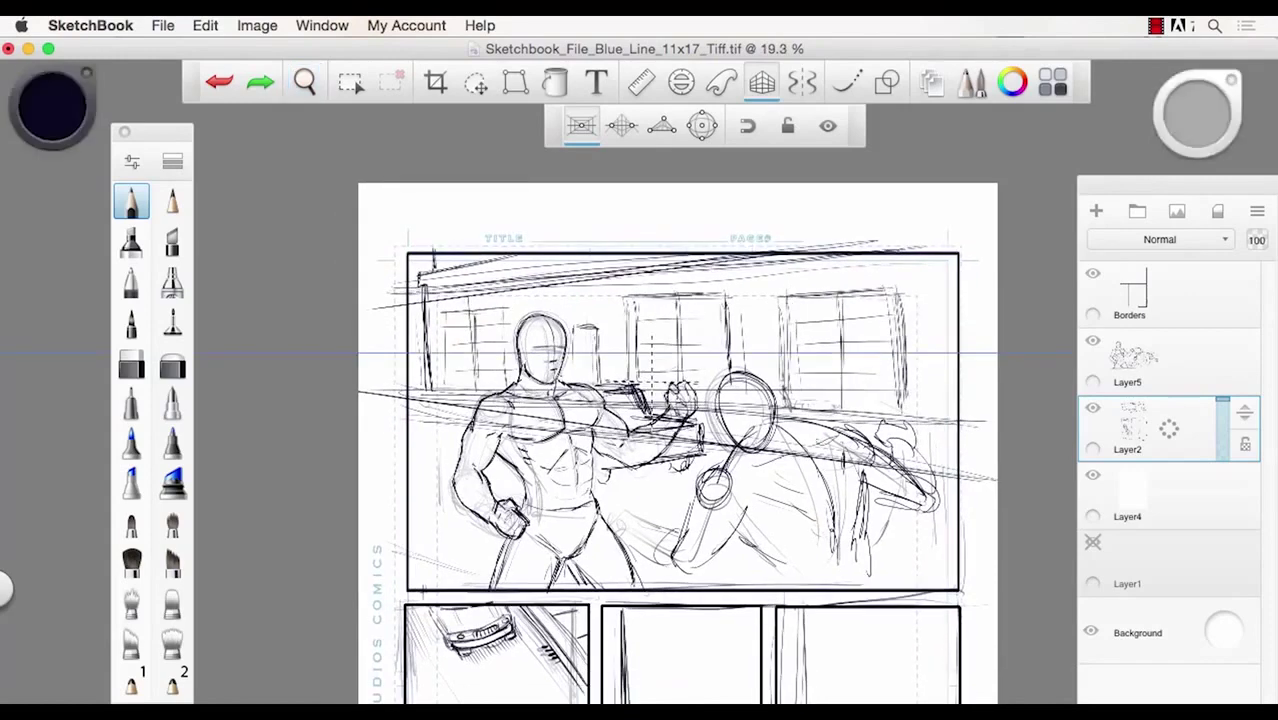
pyautogui.press('space')
pyautogui.moveTo(650, 456); pyautogui.dragTo(622, 400)
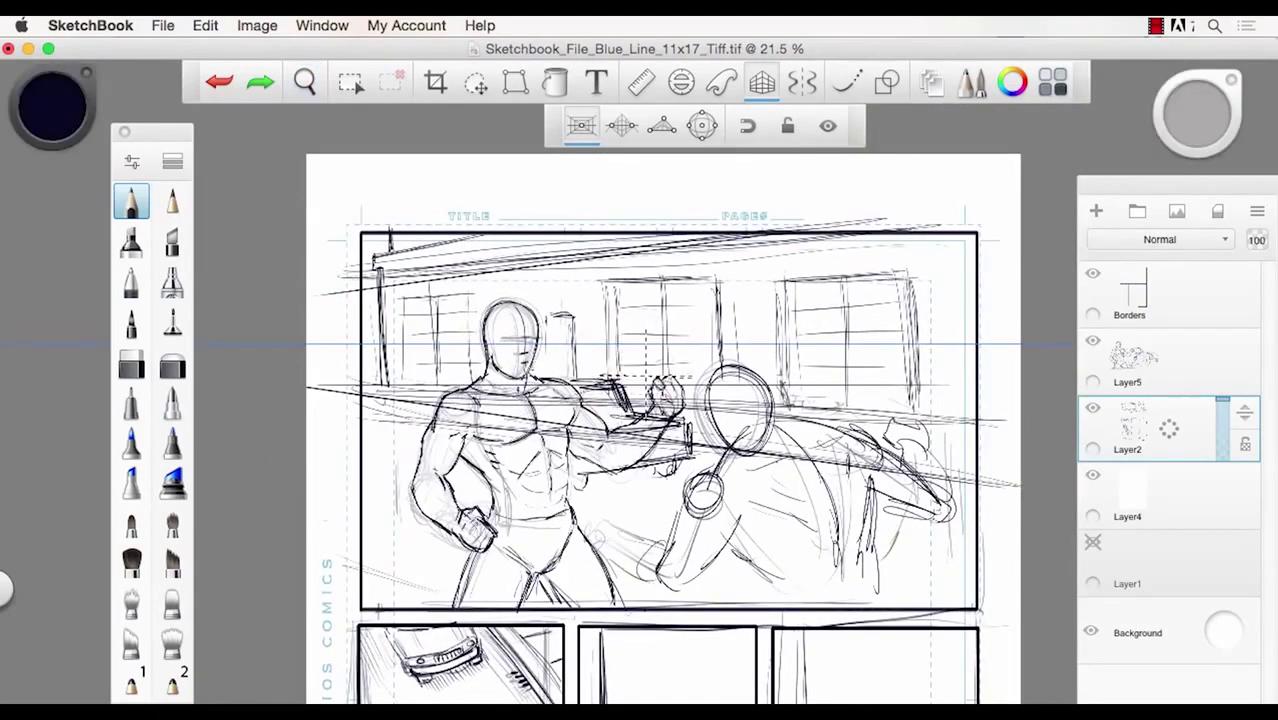
pyautogui.press('space')
pyautogui.moveTo(630, 340); pyautogui.dragTo(620, 346)
pyautogui.press('space')
pyautogui.moveTo(563, 285); pyautogui.dragTo(548, 258)
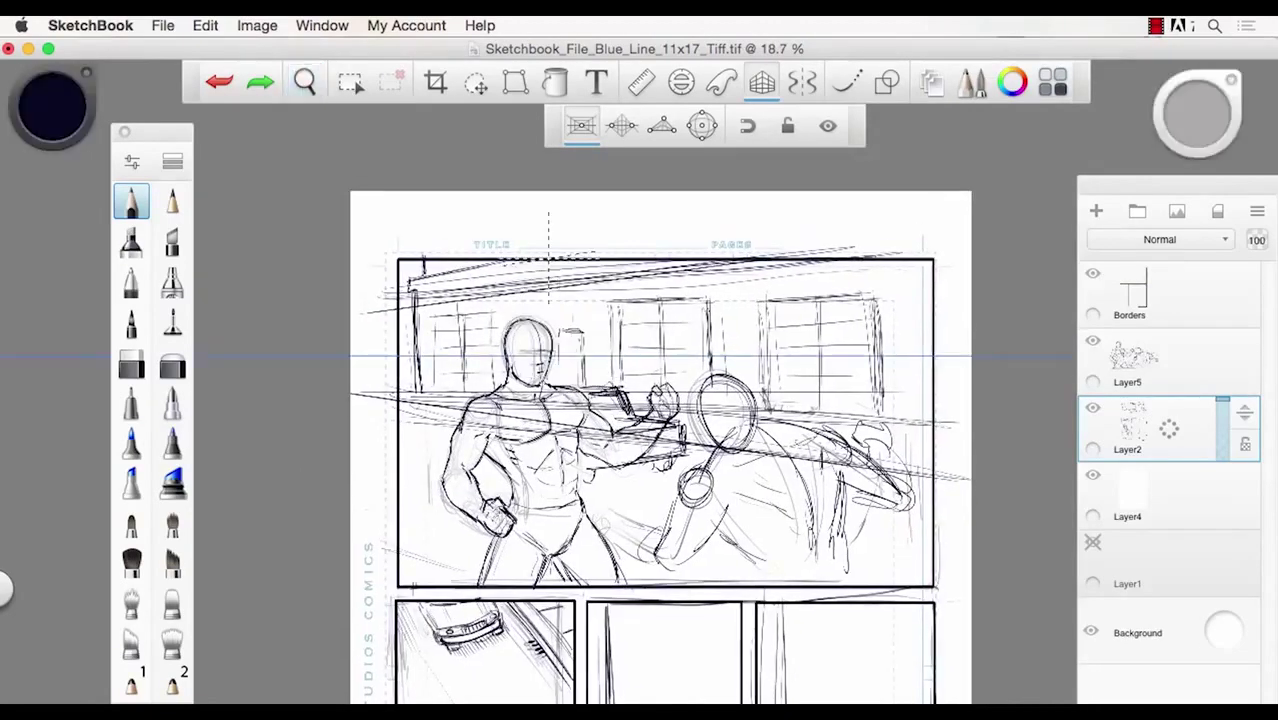
# - Toggle Layer2's visibility to check the background sketch and add a new layer directly above it
pyautogui.click(1094, 408)
pyautogui.click(1094, 408)
pyautogui.click(1094, 410)
pyautogui.click(1094, 411)
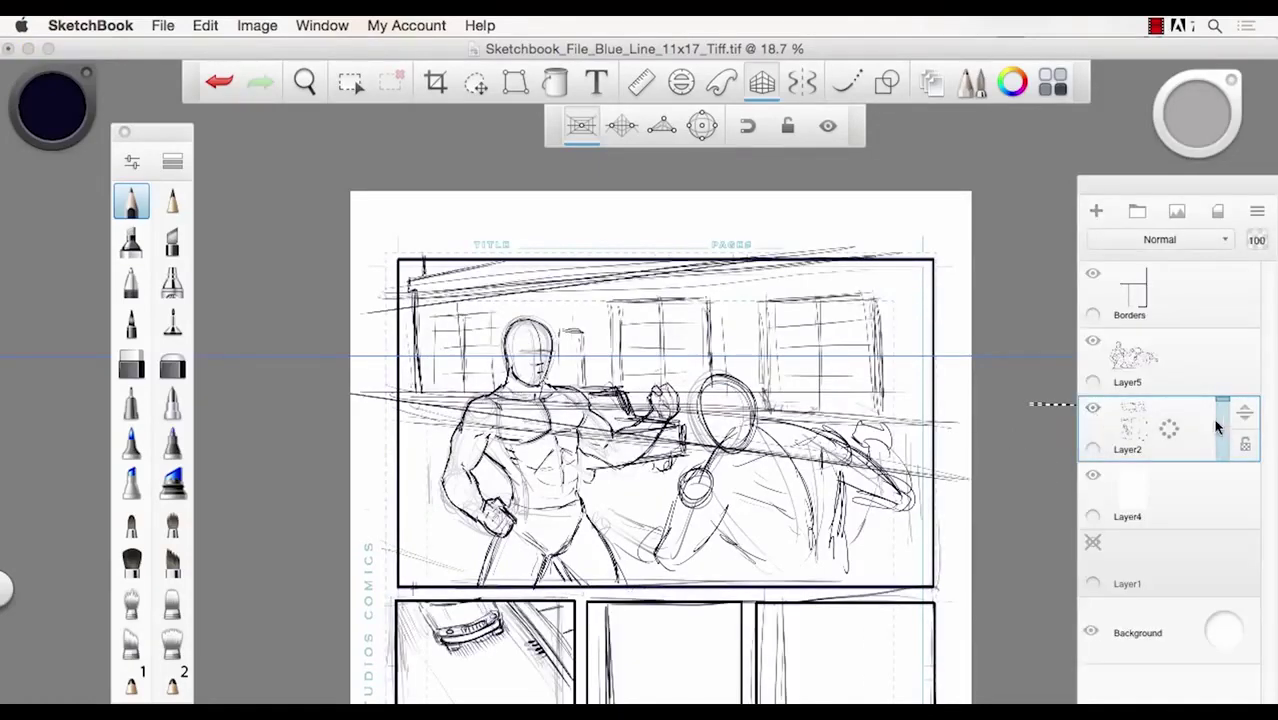
pyautogui.click(1096, 212)
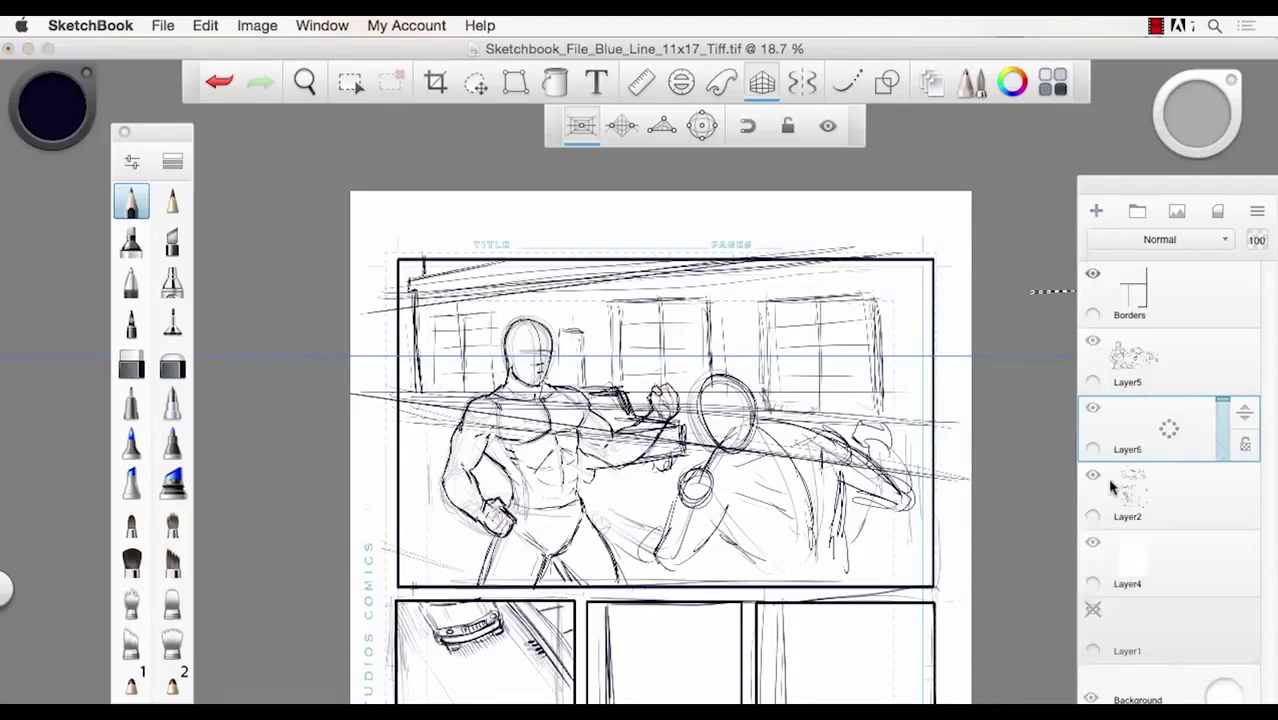
# - Flood-fill the new layer with a solid muted blue
pyautogui.click(553, 85)
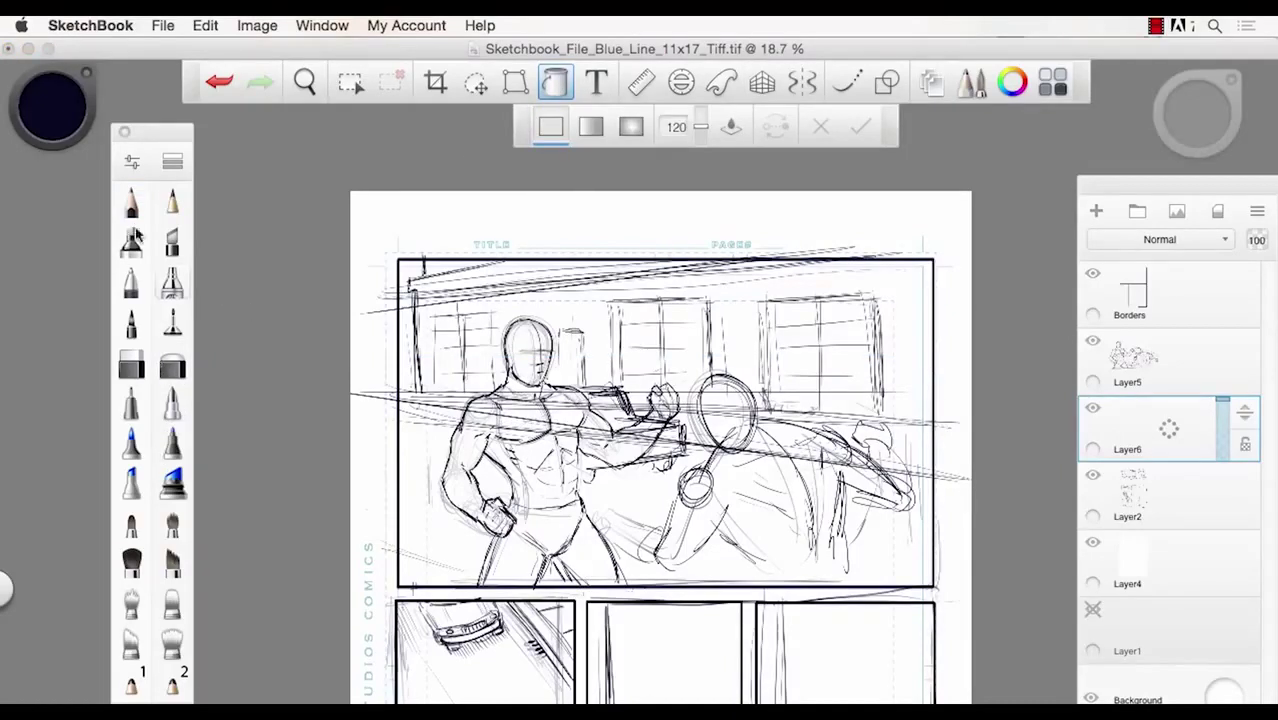
pyautogui.click(64, 112)
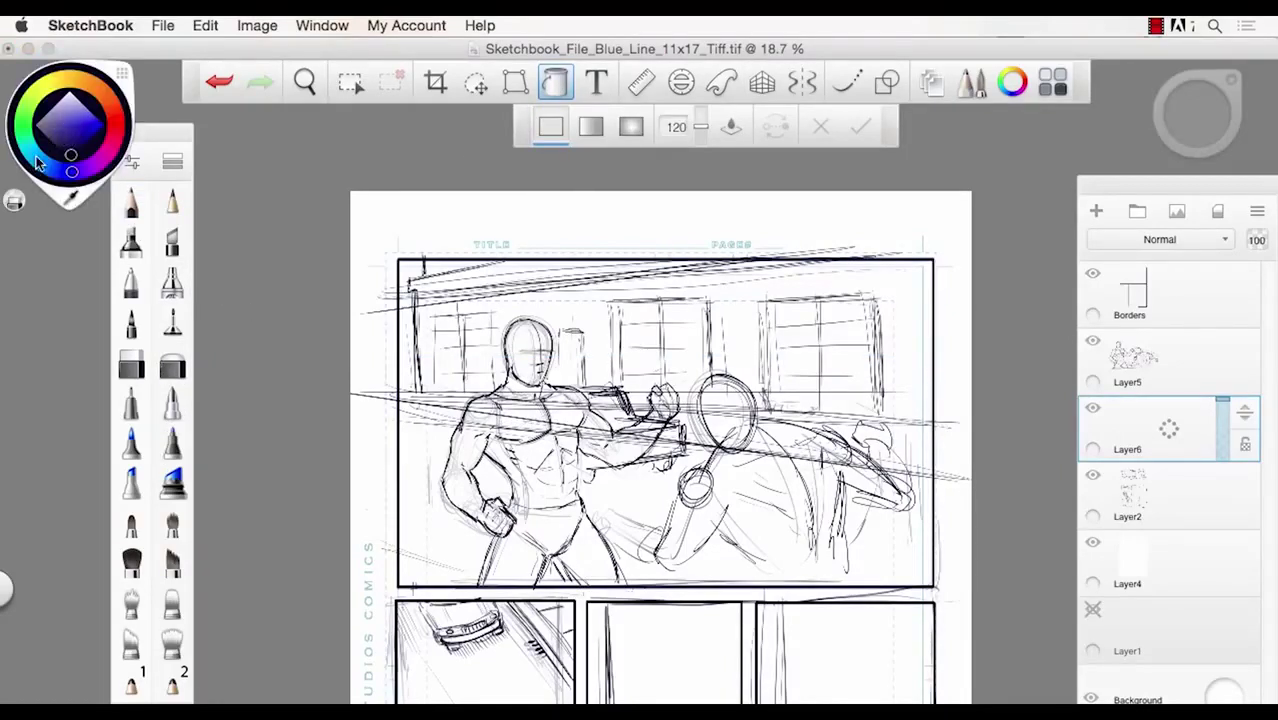
pyautogui.moveTo(36, 160); pyautogui.dragTo(44, 160)
pyautogui.click(62, 138)
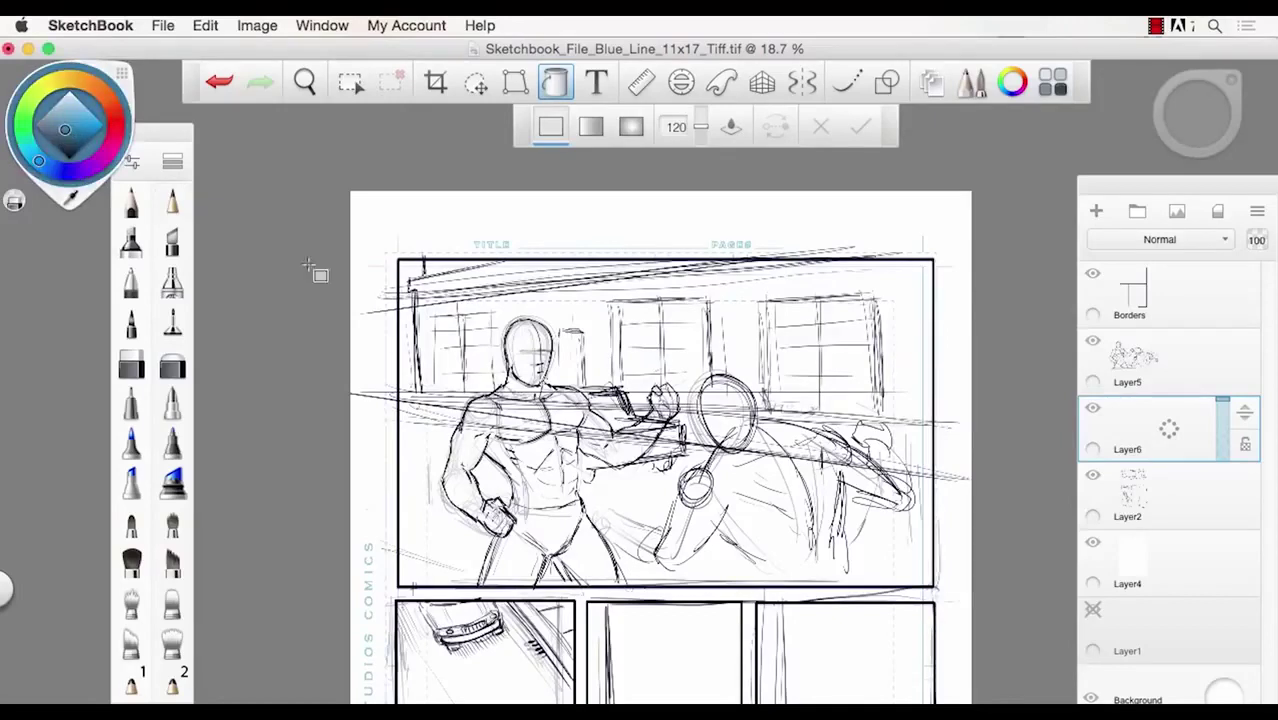
pyautogui.click(371, 328)
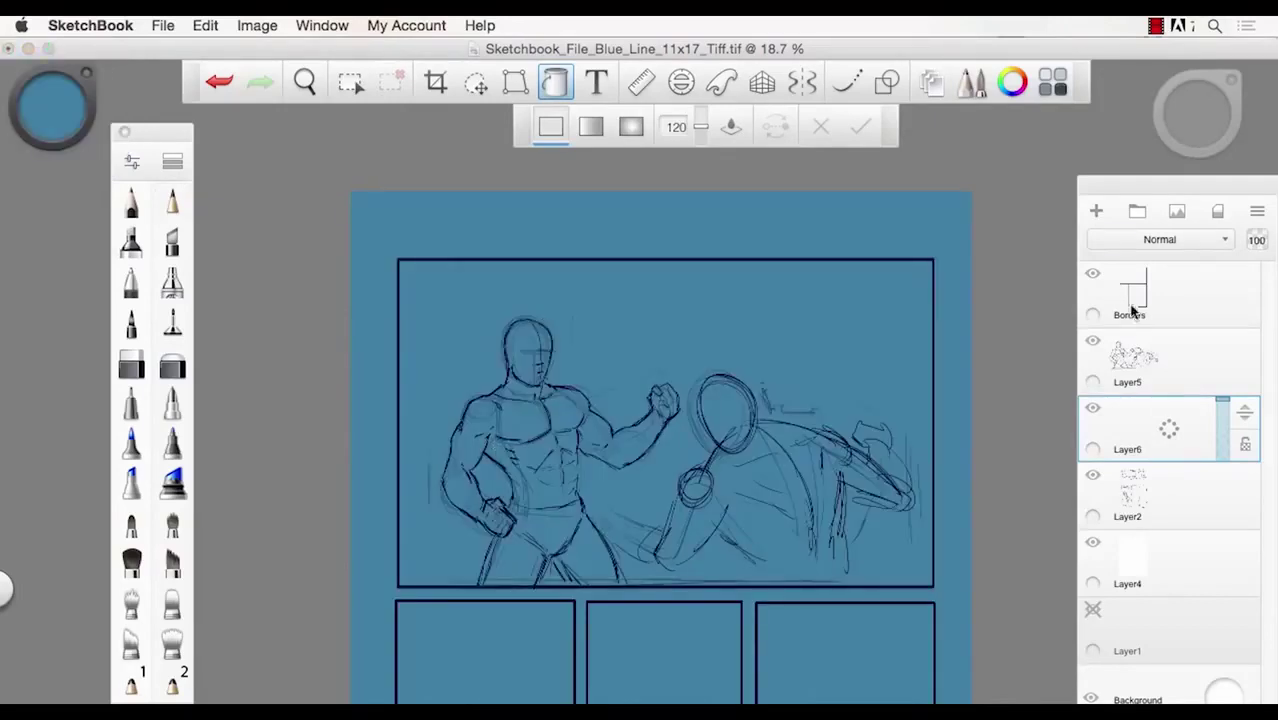
# - Set the blue layer's blend mode to Screen and change its fill to a brighter blue
pyautogui.click(1126, 243)
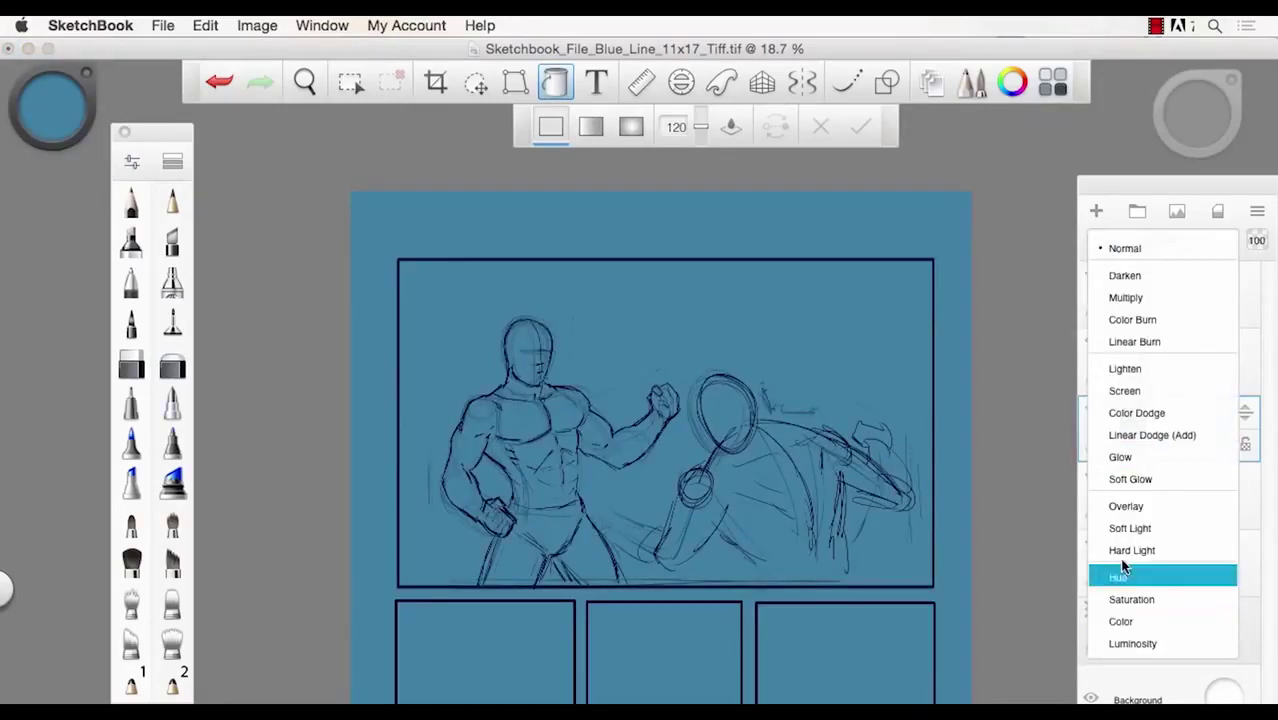
pyautogui.click(1122, 390)
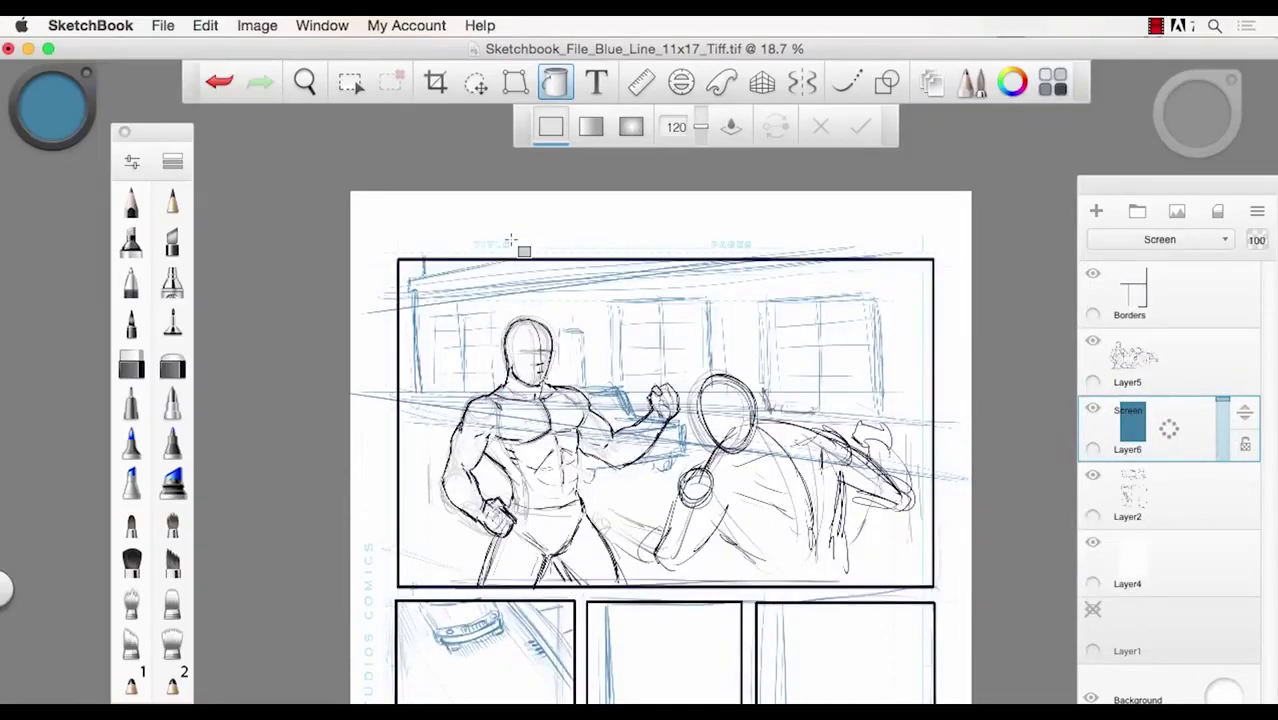
pyautogui.click(71, 111)
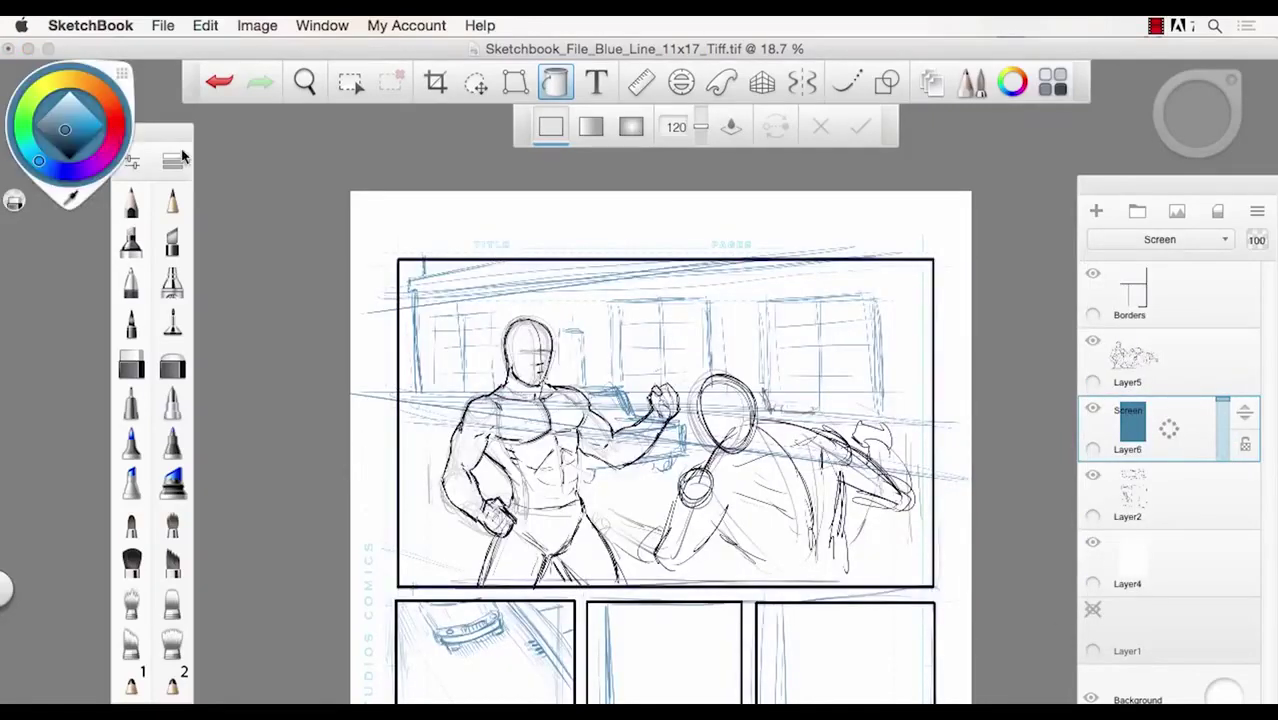
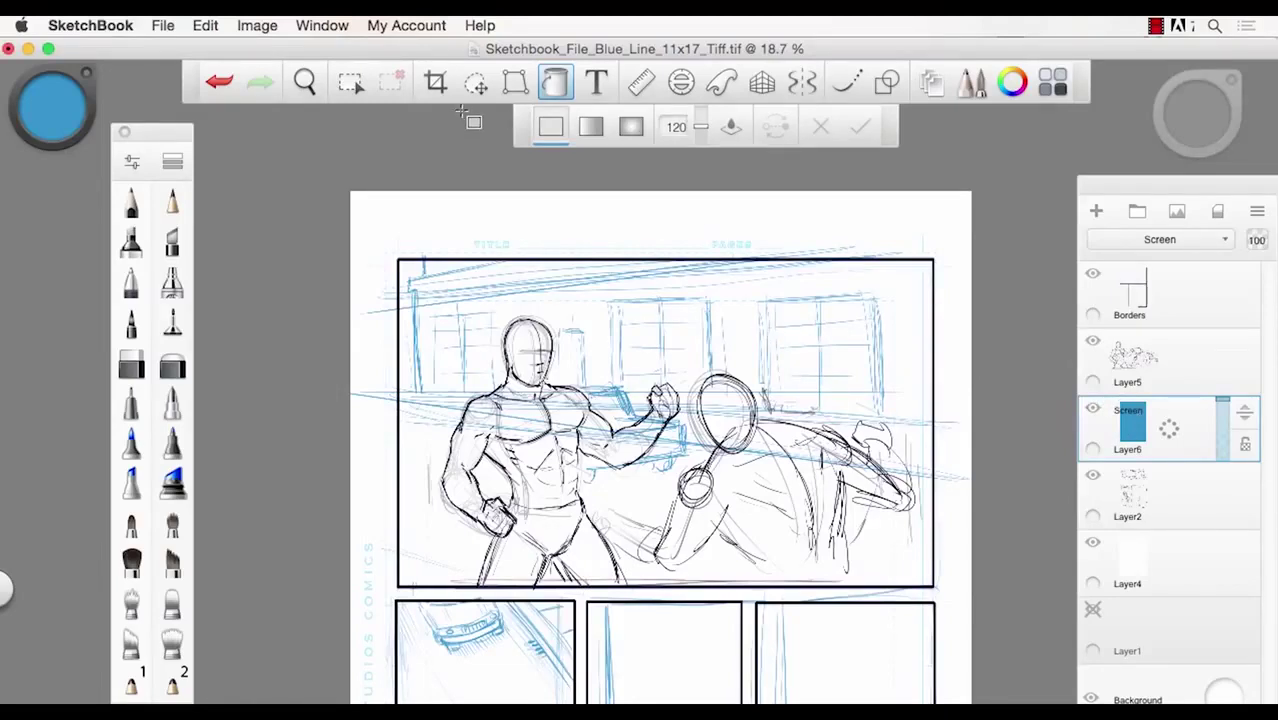
# - Set the drawing colour to black and switch back to the pencil brush
pyautogui.click(63, 117)
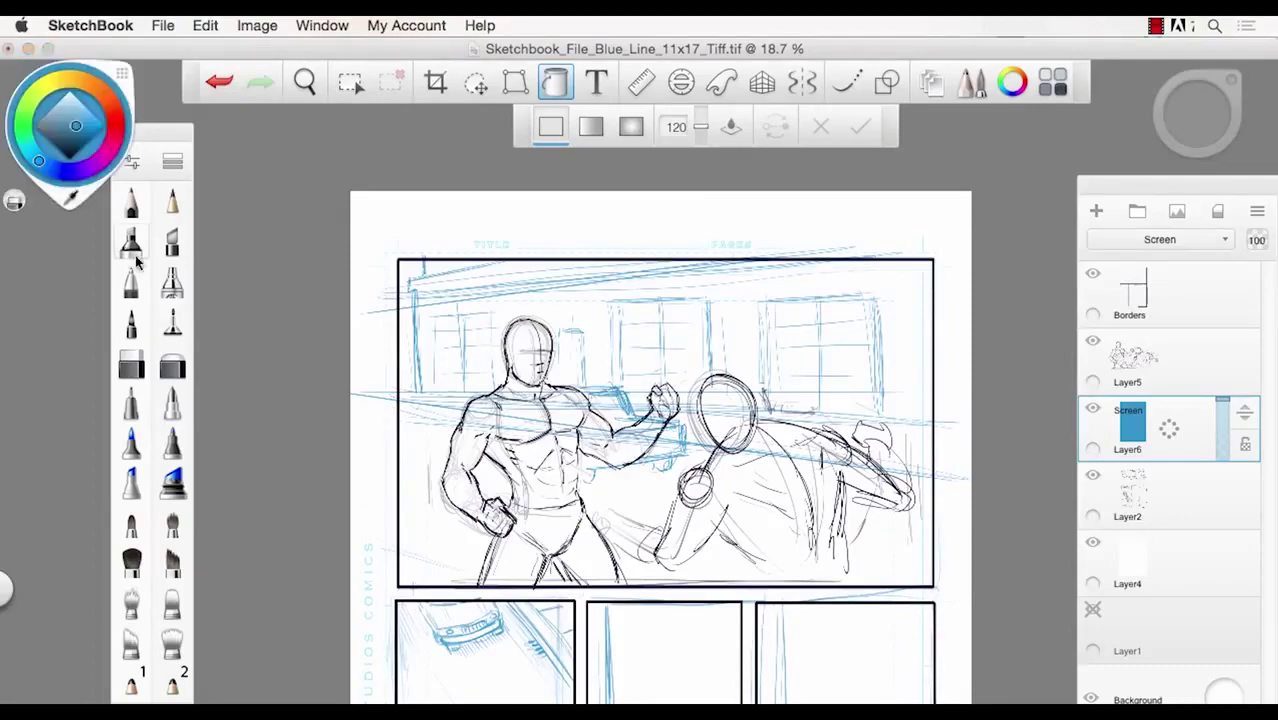
pyautogui.click(68, 162)
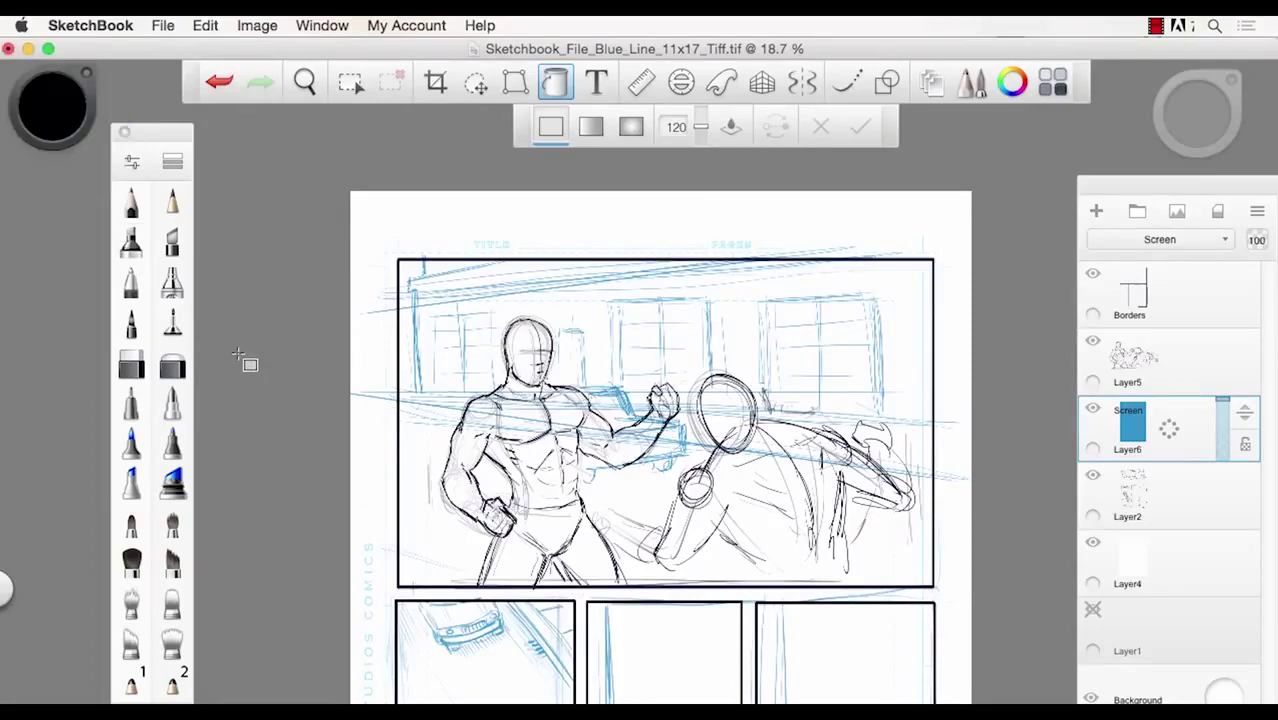
pyautogui.click(130, 203)
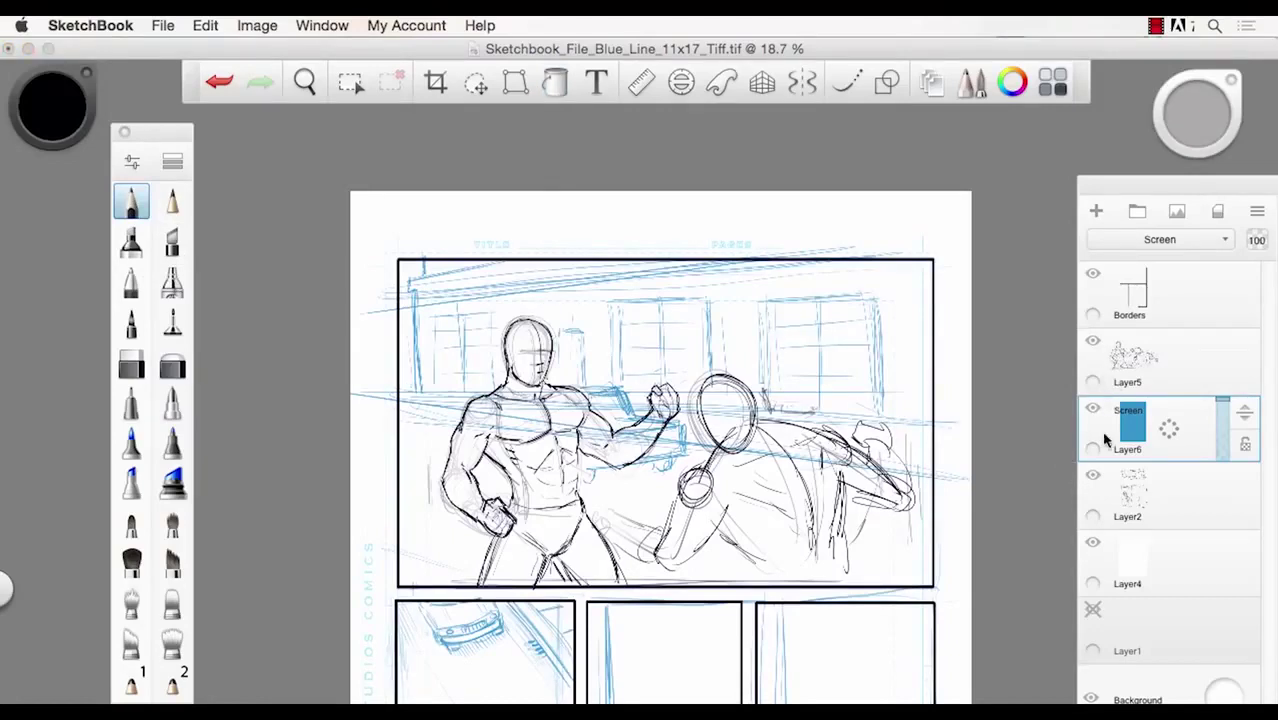
# - Toggle Layer2's visibility to check the blue-tinted sketch and turn the perspective guide back on
pyautogui.click(1093, 476)
pyautogui.click(1093, 476)
pyautogui.click(760, 85)
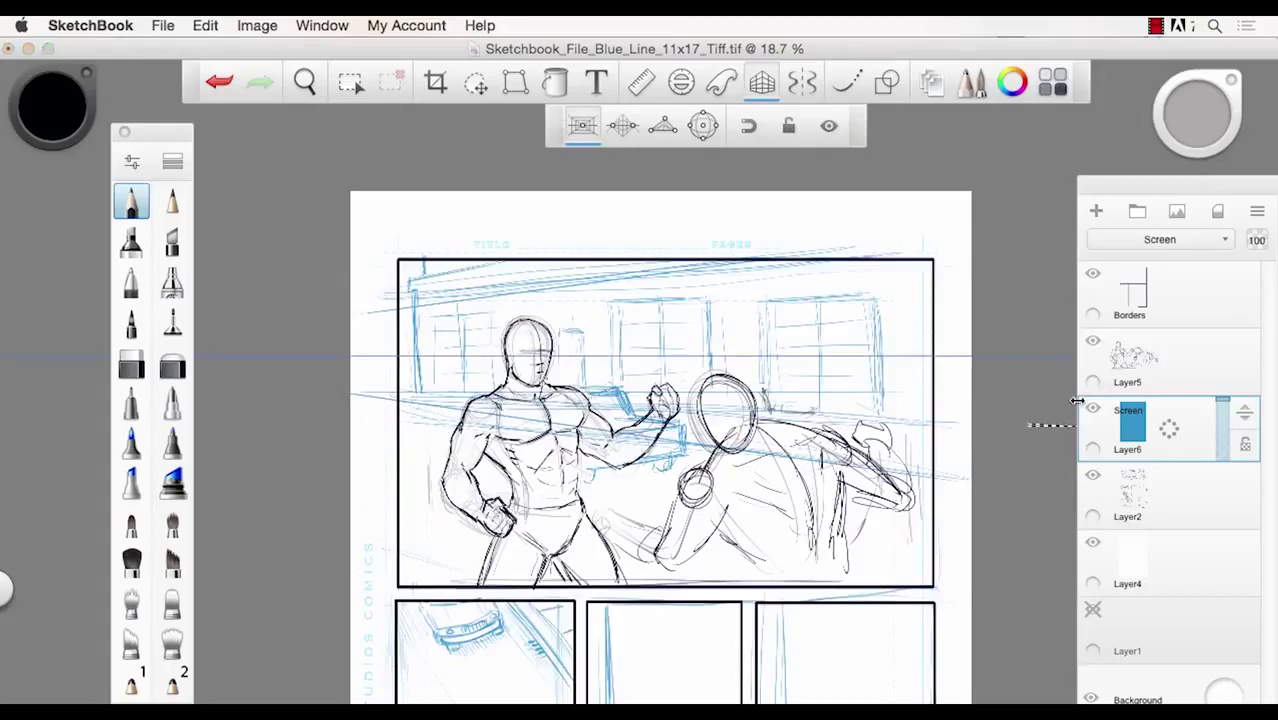
# - Add a new layer above the blue Screen layer and draw black perspective lines for the street edges across the large panel
pyautogui.click(1096, 211)
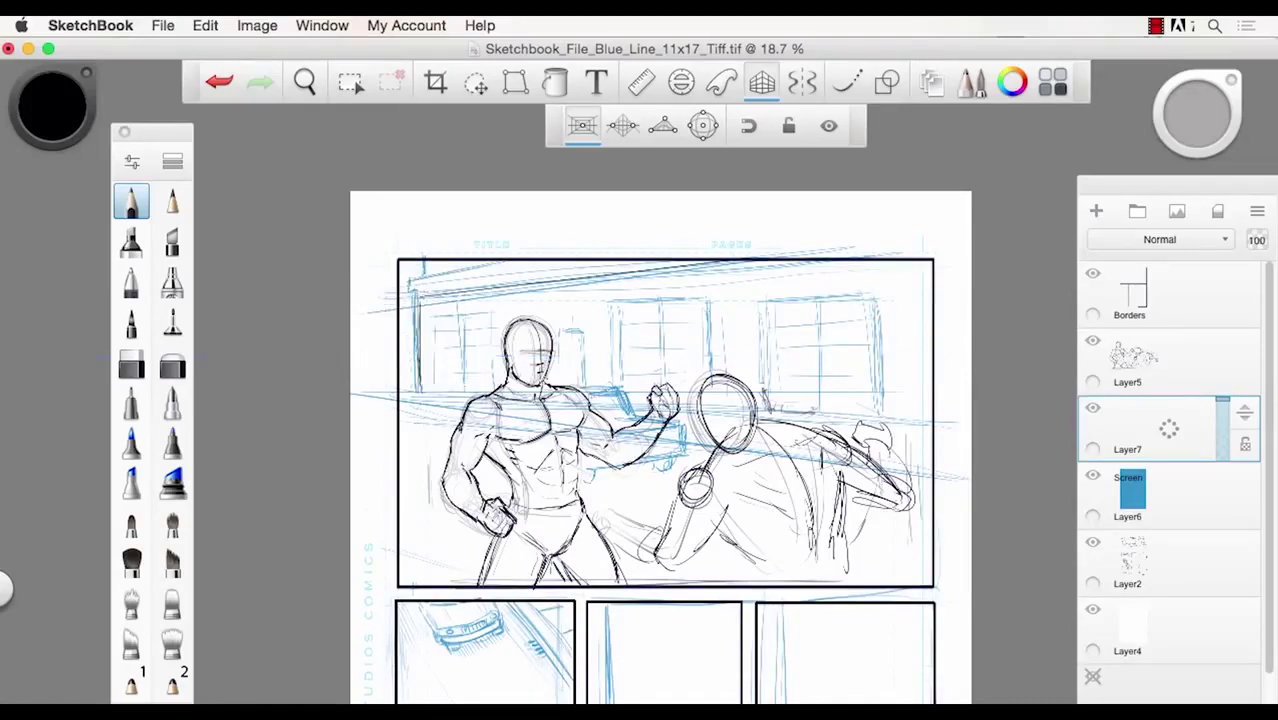
pyautogui.moveTo(413, 393); pyautogui.dragTo(886, 400)
pyautogui.press('super+z')
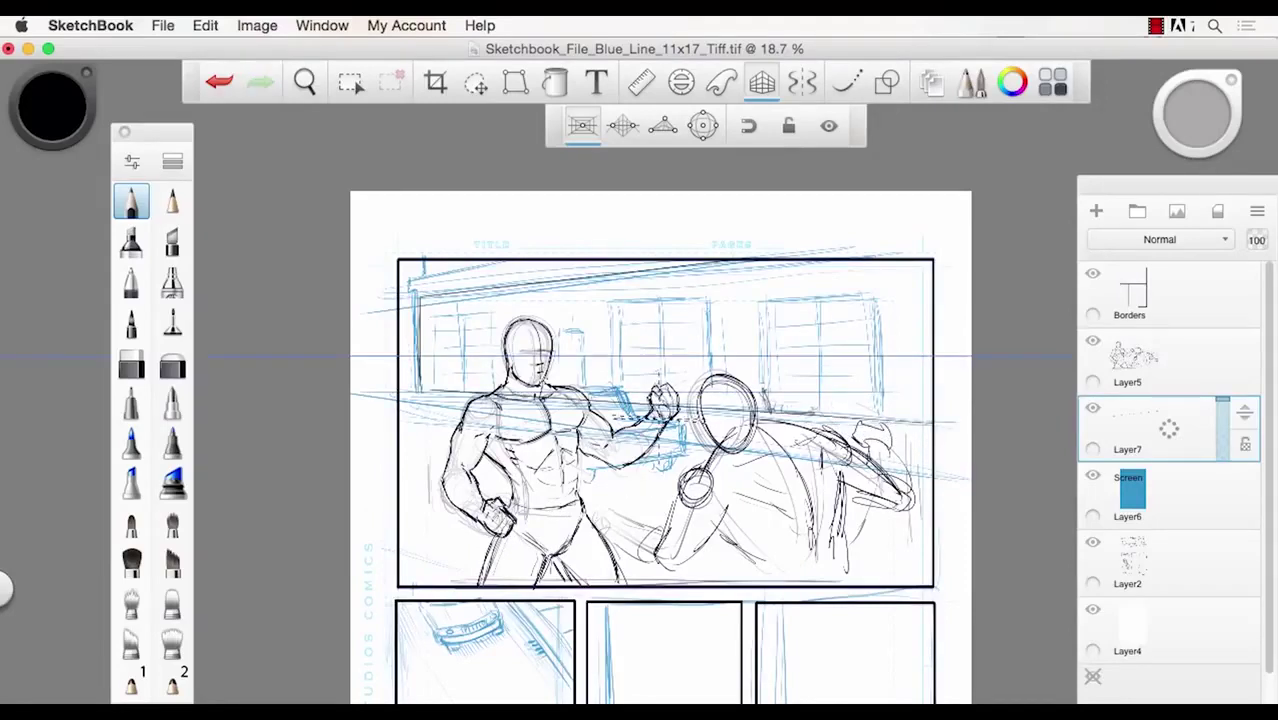
pyautogui.moveTo(930, 422); pyautogui.dragTo(432, 389)
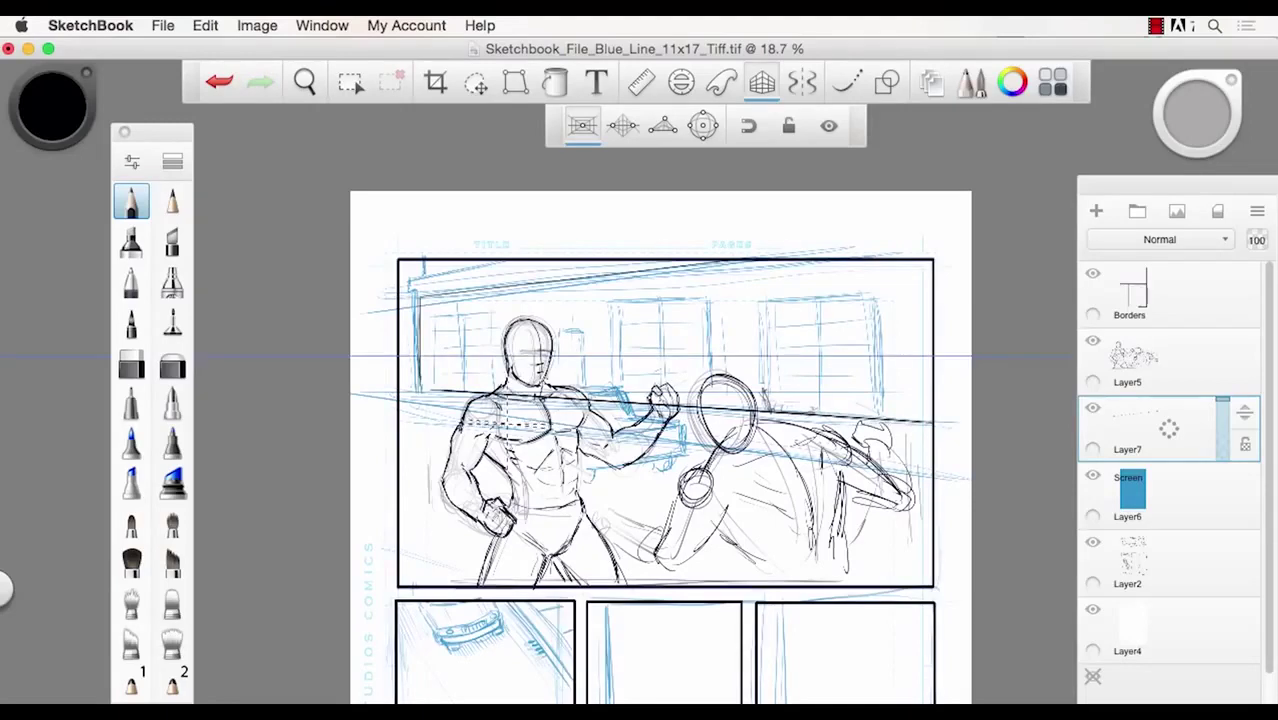
pyautogui.moveTo(934, 464); pyautogui.dragTo(398, 406)
pyautogui.moveTo(975, 476); pyautogui.dragTo(406, 412)
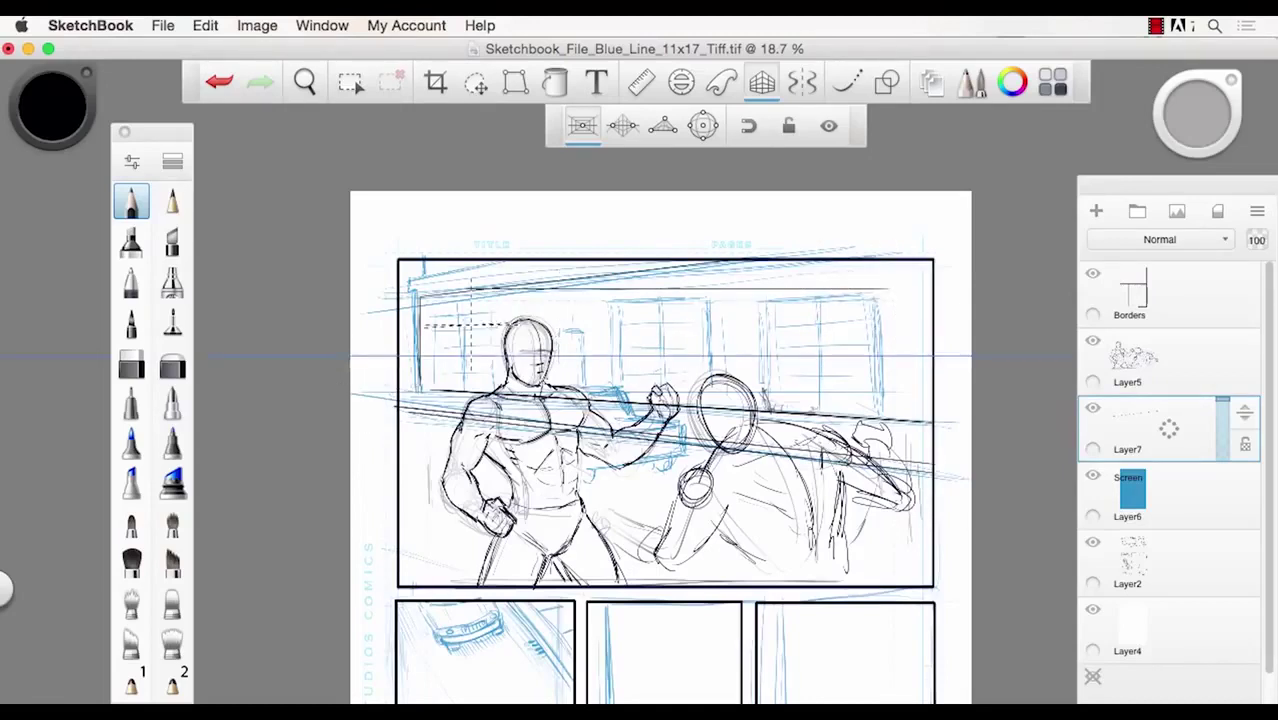
# - Undo the level line above the windows and draw the building's roofline, eaves and corner post in perspective over the blue sketch
pyautogui.press('super+z')
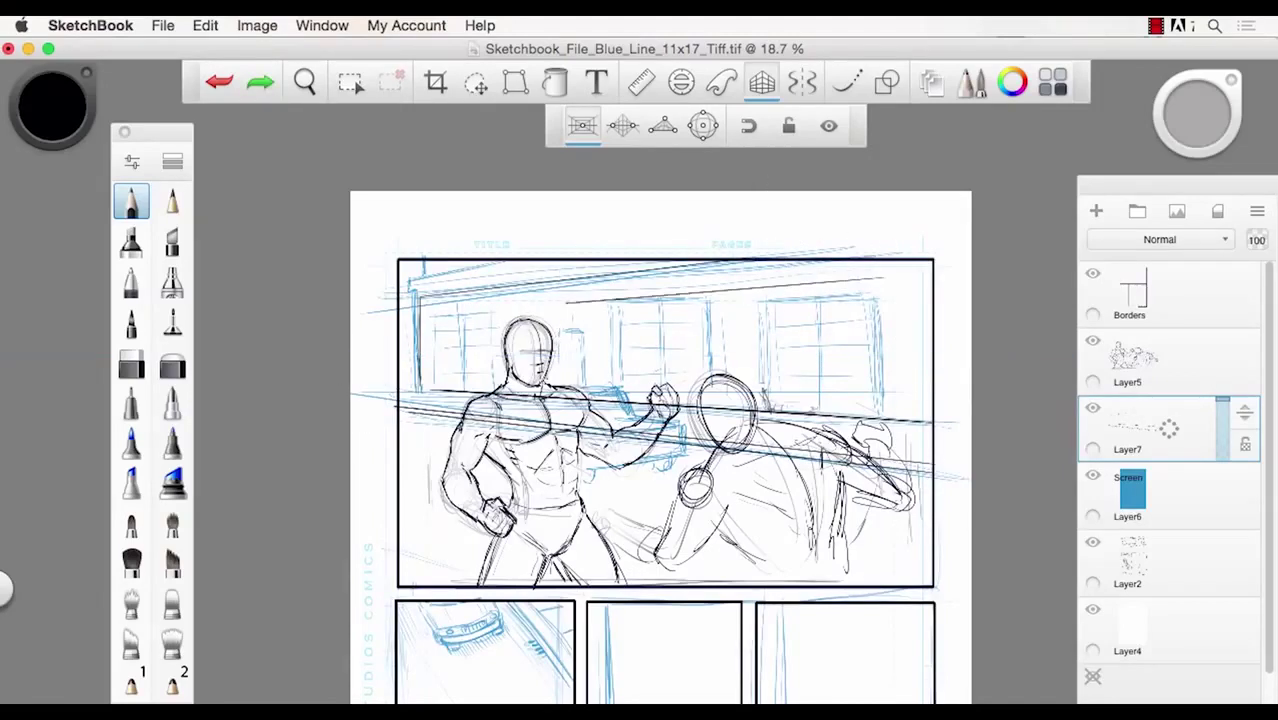
pyautogui.press('super+shift+z')
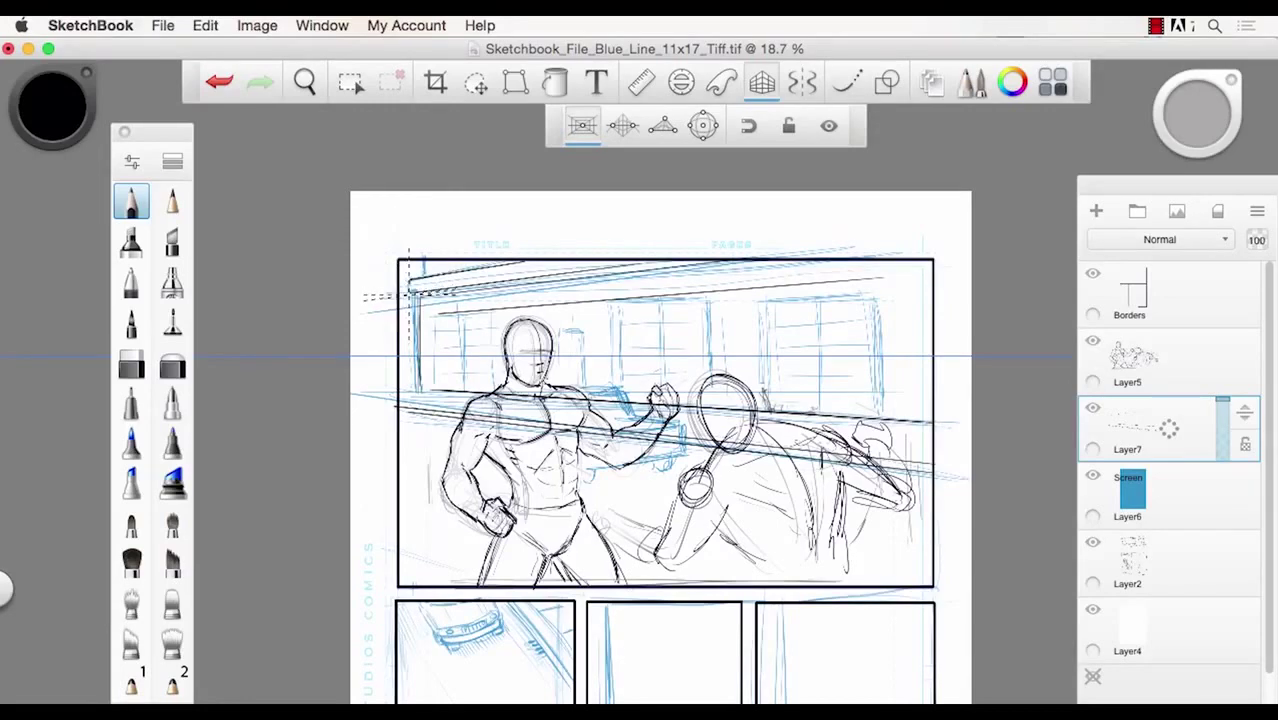
pyautogui.press('space')
pyautogui.moveTo(384, 271); pyautogui.dragTo(560, 300)
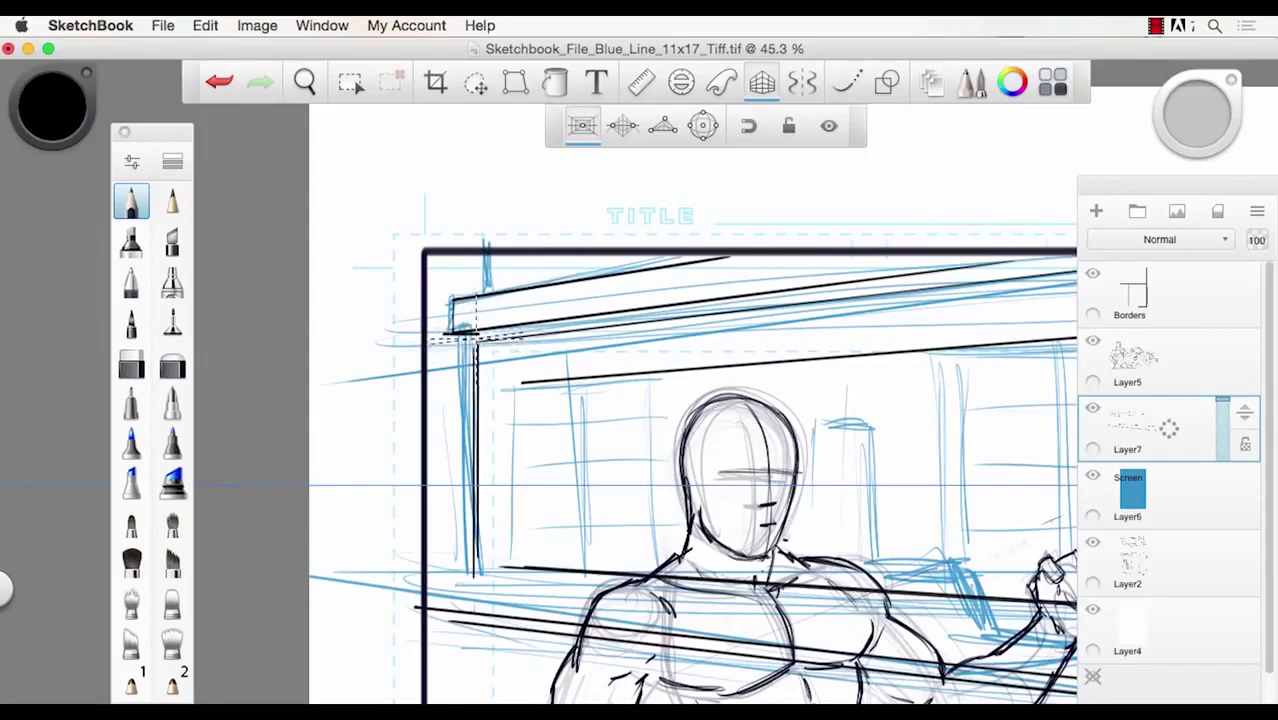
pyautogui.scroll(4, 470, 338)
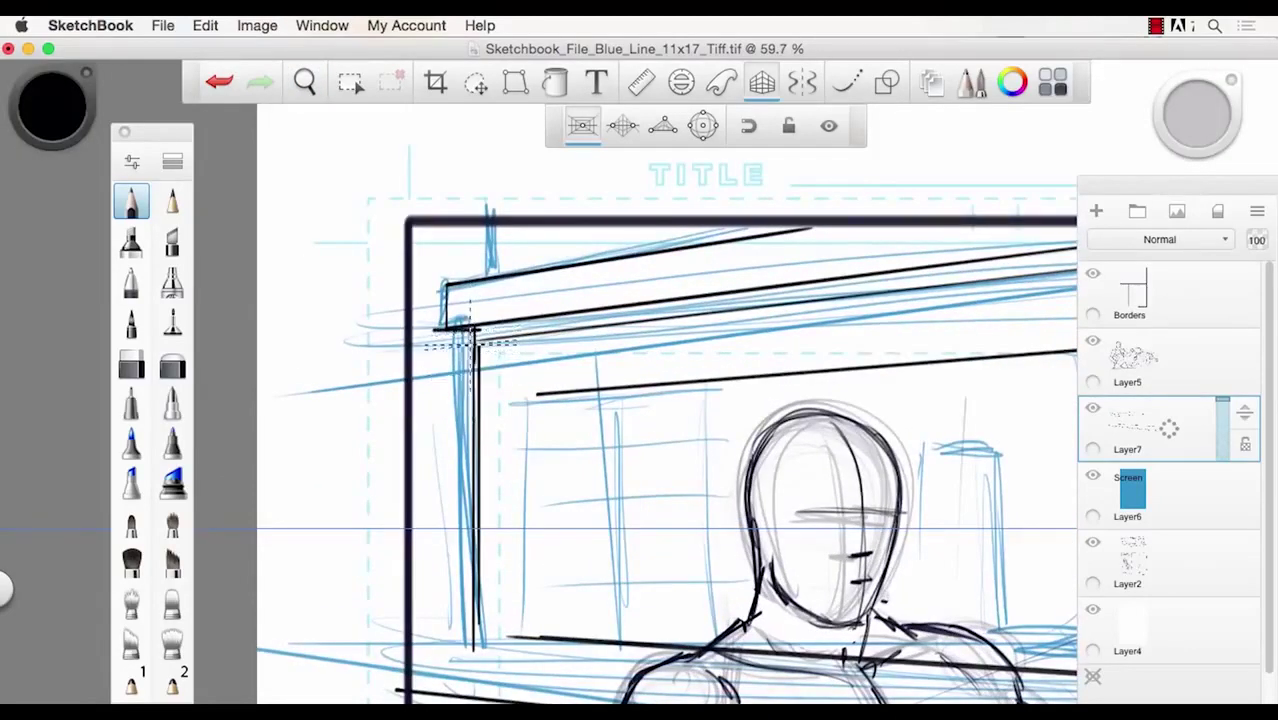
pyautogui.moveTo(475, 355); pyautogui.dragTo(924, 312)
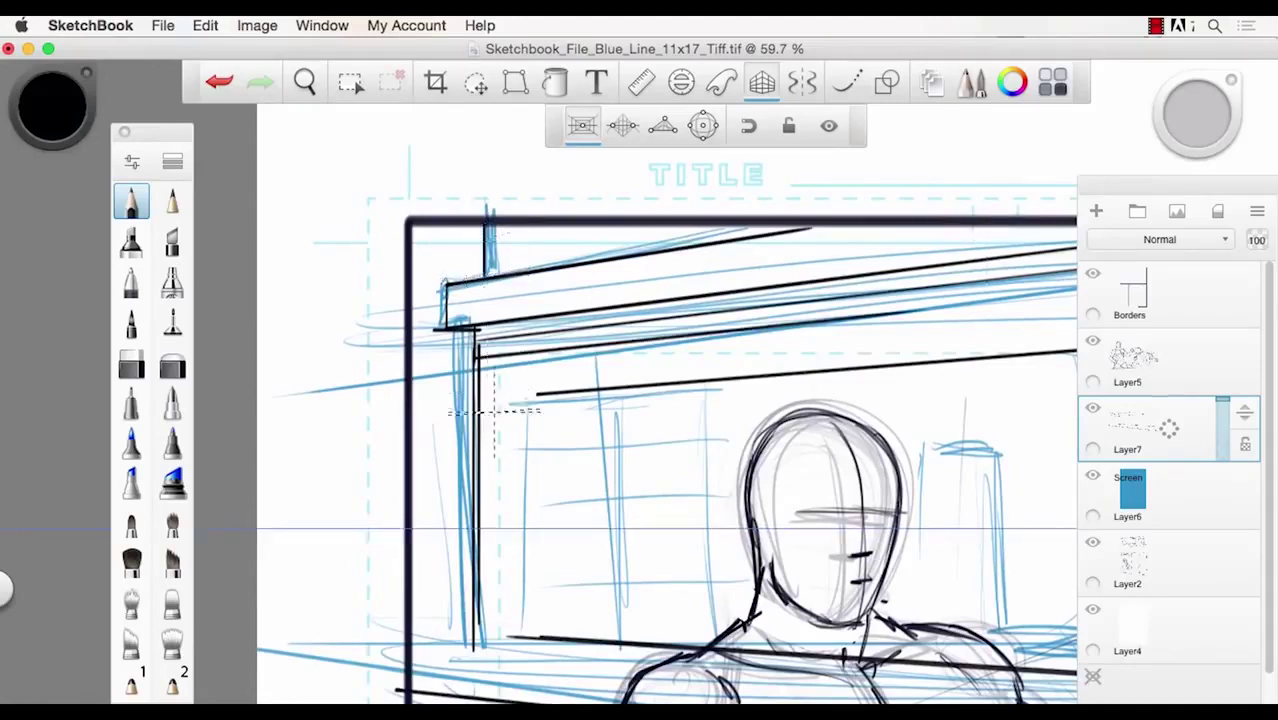
# - Outline the window beside the building's corner post with two vertical sides, a doubled near-post edge, and upper and lower perspective edges
pyautogui.moveTo(531, 394); pyautogui.dragTo(532, 632)
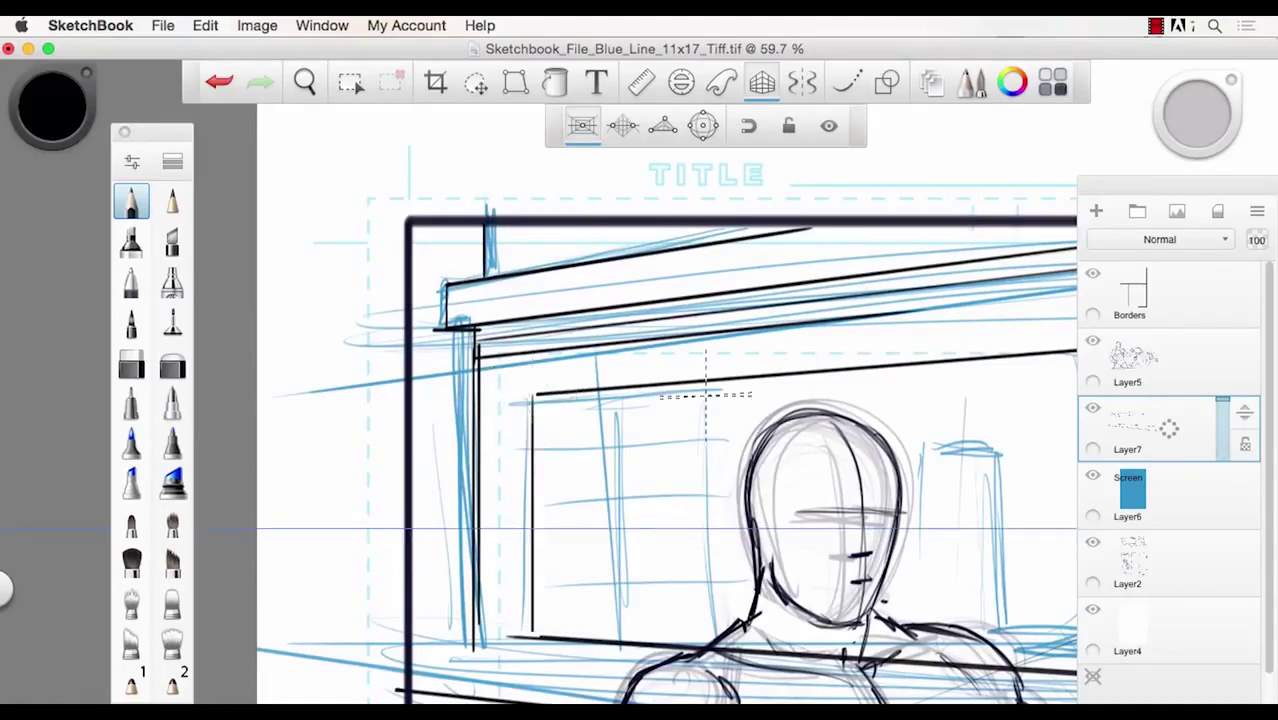
pyautogui.moveTo(724, 383); pyautogui.dragTo(724, 625)
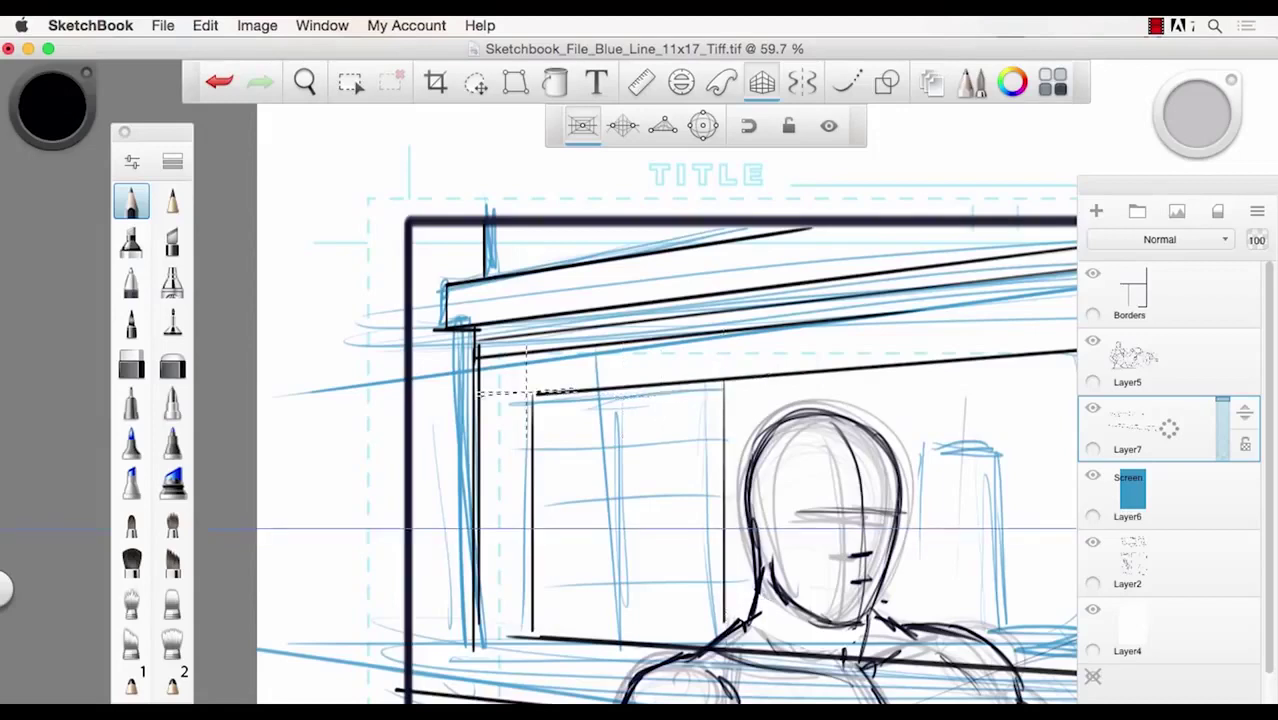
pyautogui.moveTo(541, 398); pyautogui.dragTo(541, 622)
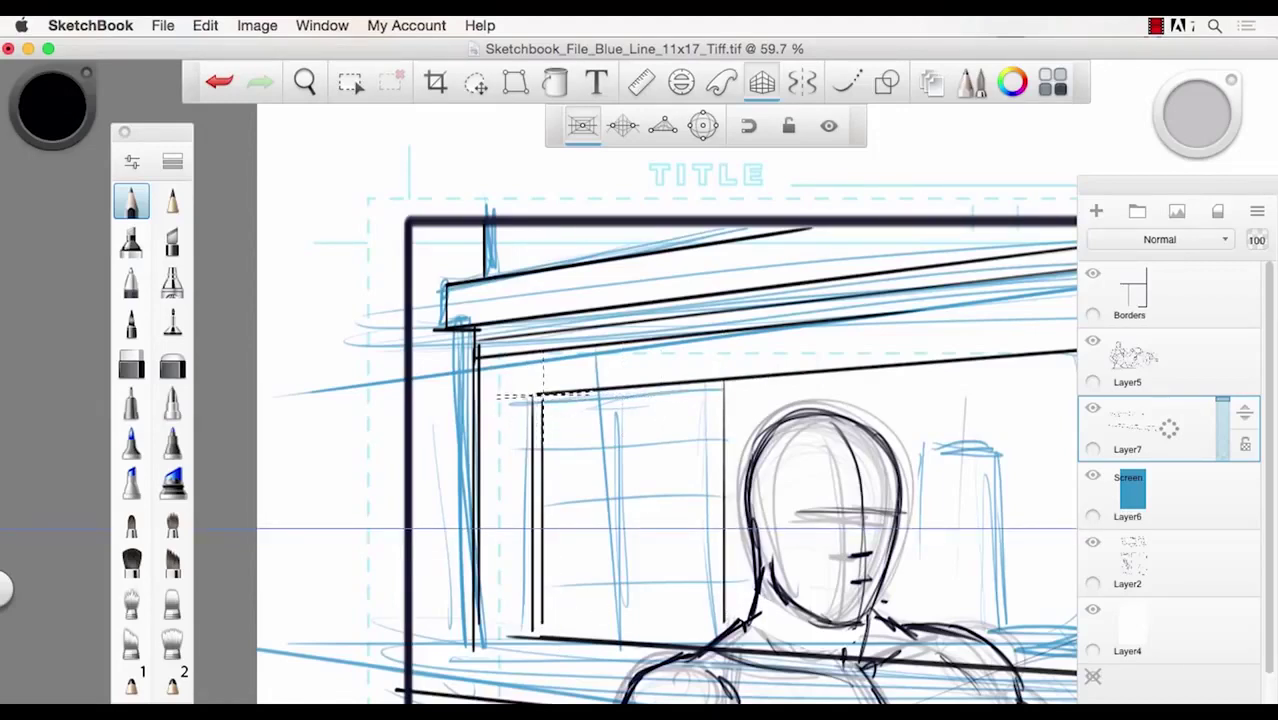
pyautogui.moveTo(538, 396); pyautogui.dragTo(720, 387)
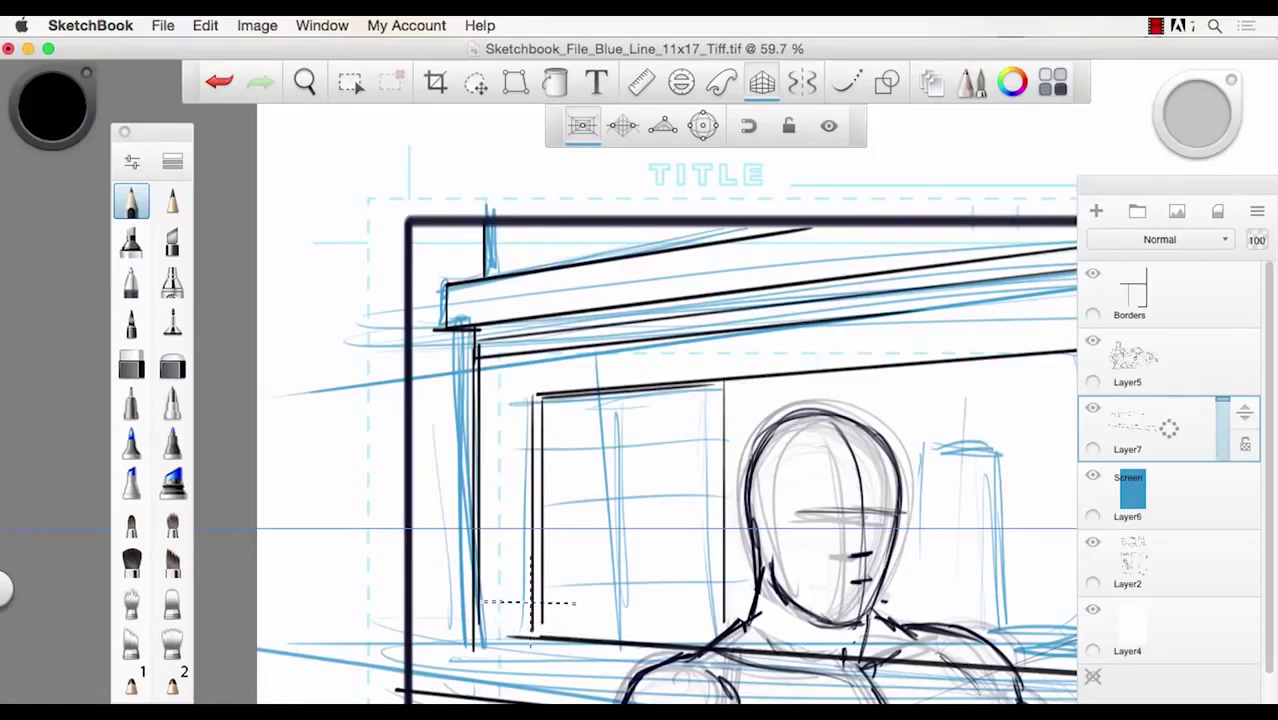
pyautogui.moveTo(532, 603); pyautogui.dragTo(719, 610)
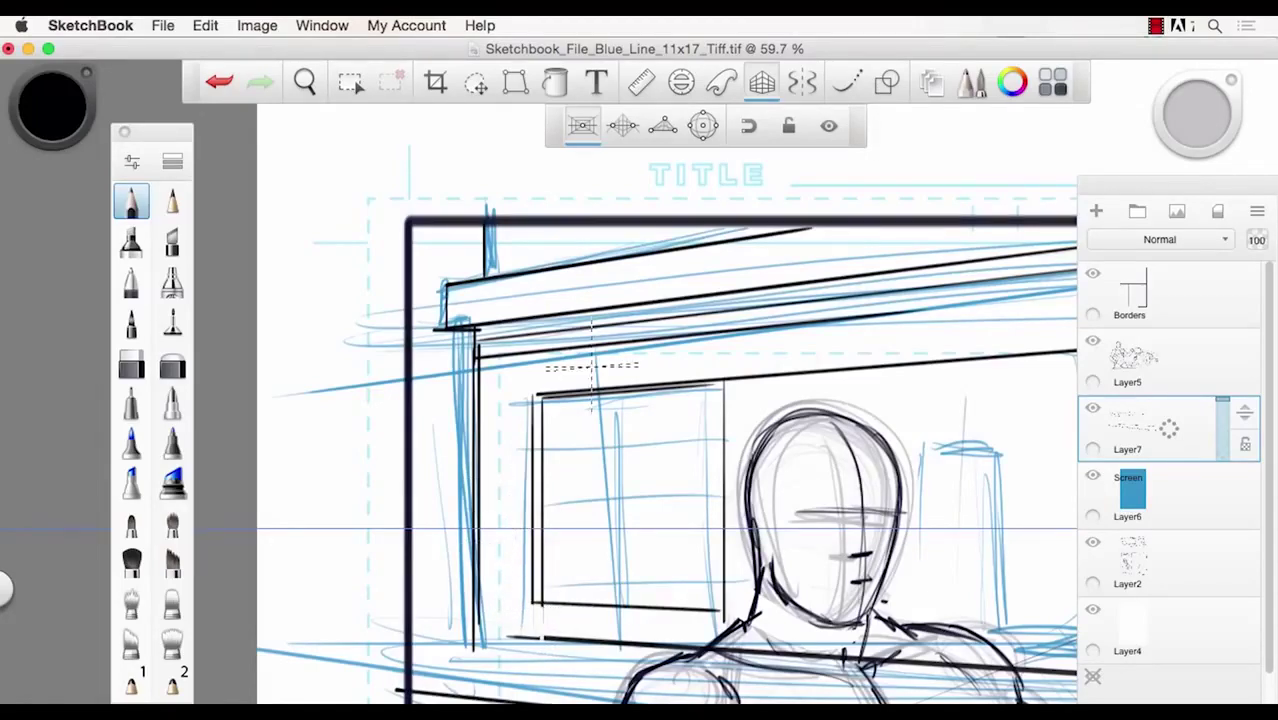
# - Ink the double center mullion, three horizontal bars and inner side edge of the window beside the standing figure's head
pyautogui.moveTo(626, 400); pyautogui.dragTo(624, 605)
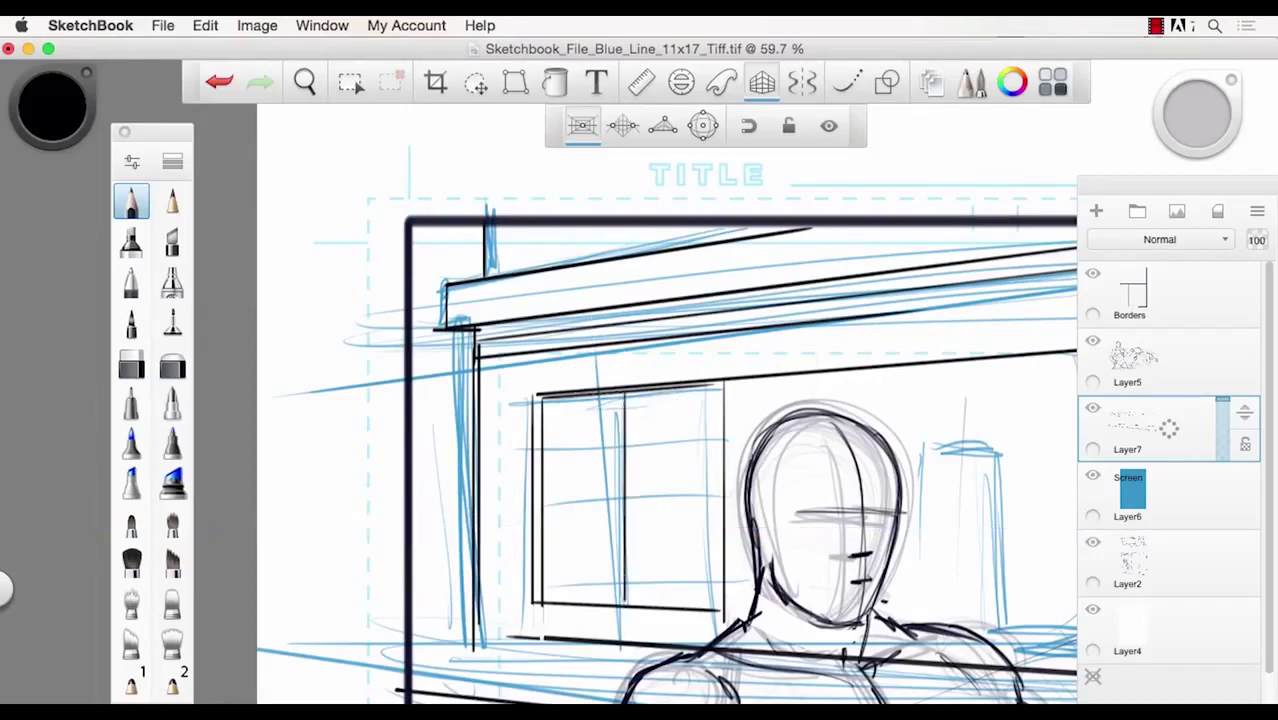
pyautogui.moveTo(631, 396); pyautogui.dragTo(631, 610)
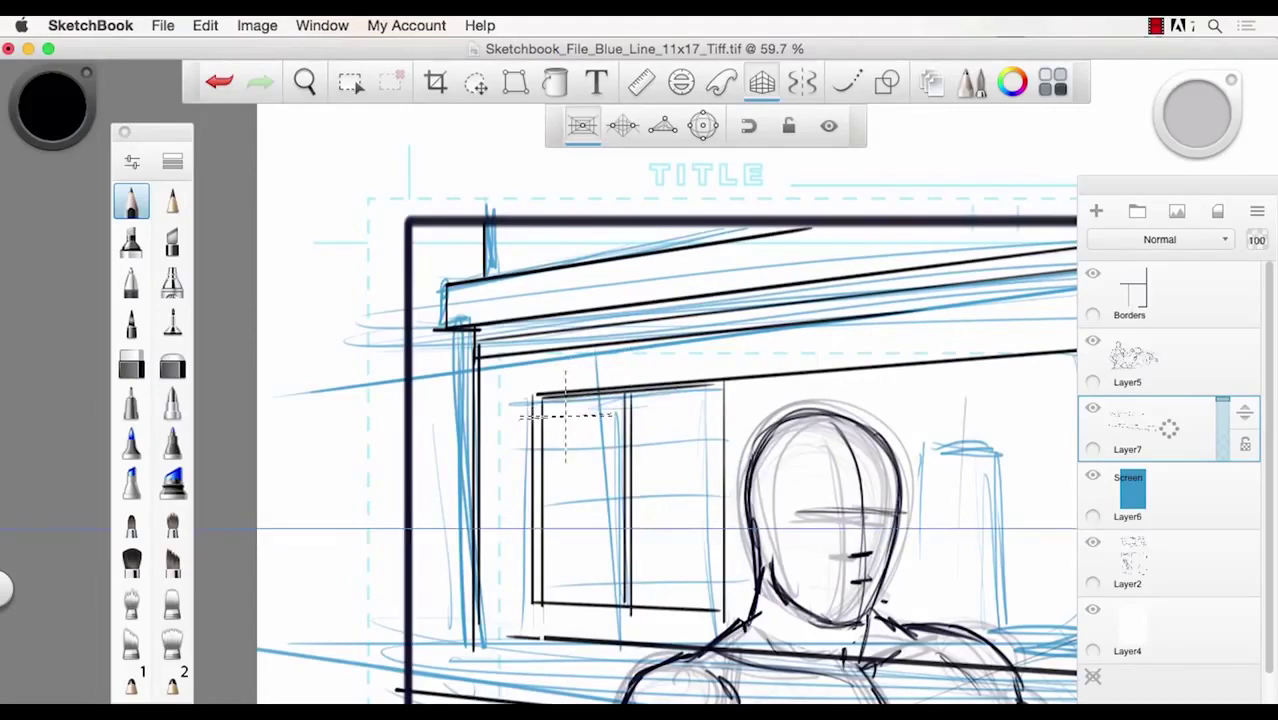
pyautogui.moveTo(725, 439); pyautogui.dragTo(553, 443)
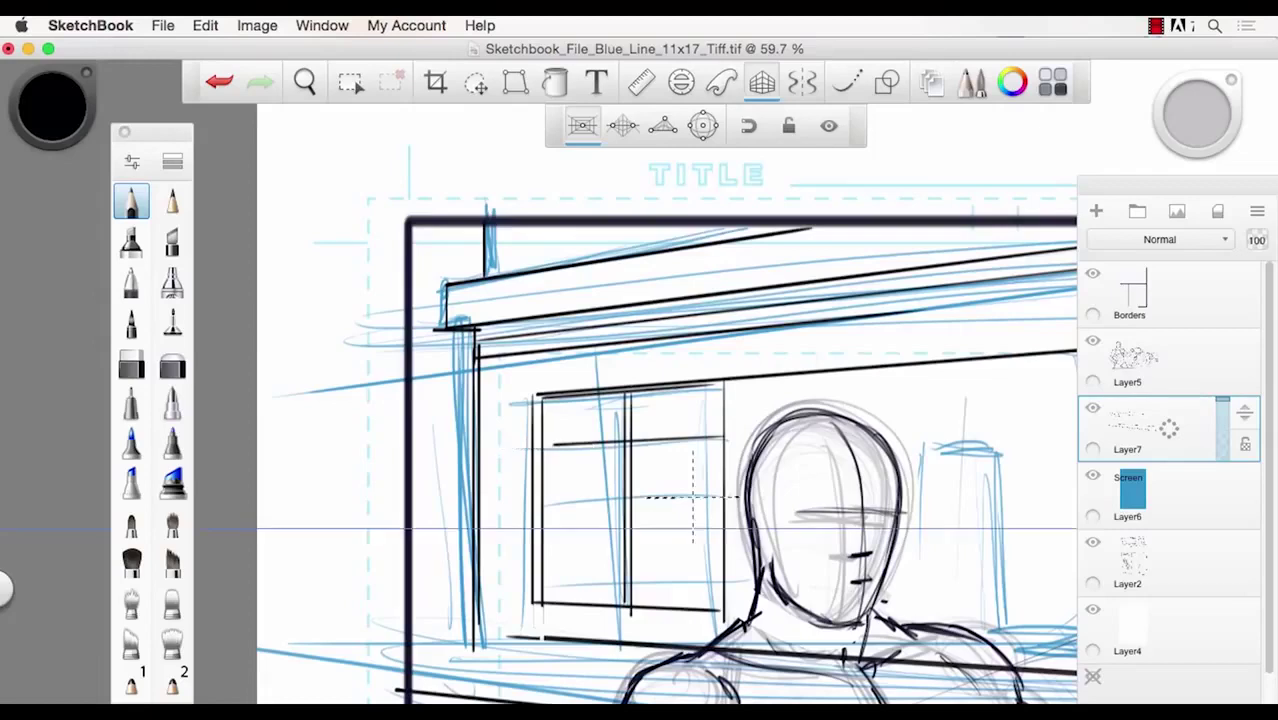
pyautogui.moveTo(725, 497); pyautogui.dragTo(553, 499)
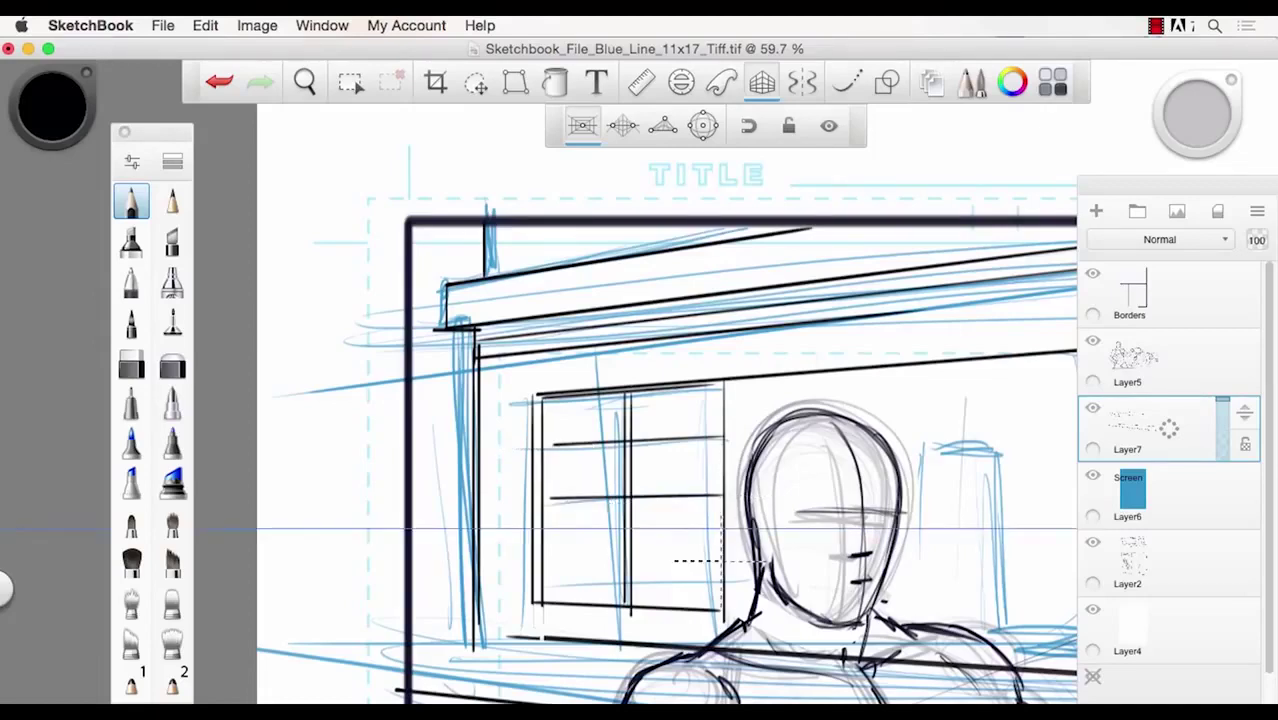
pyautogui.moveTo(723, 553); pyautogui.dragTo(553, 553)
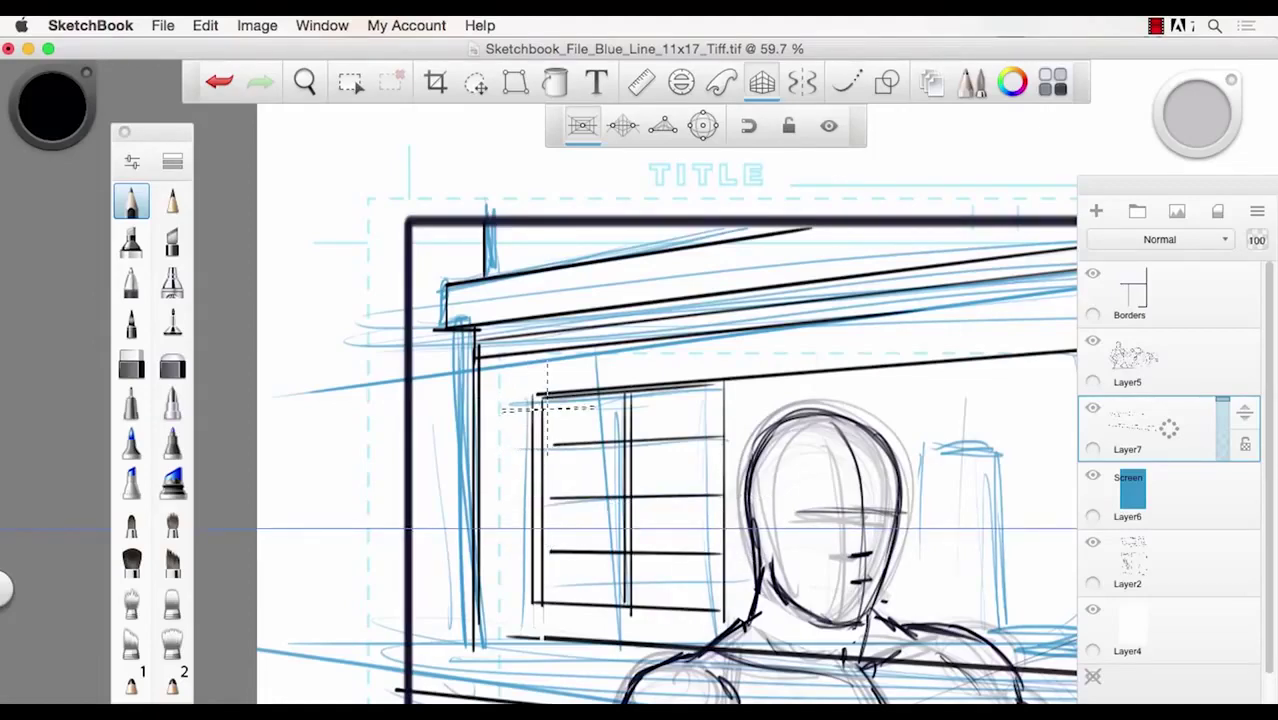
pyautogui.moveTo(547, 397); pyautogui.dragTo(545, 536)
# - Ink paired vertical lines for the wall post beside the window and the second side of the post above the roofline
pyautogui.moveTo(491, 350); pyautogui.dragTo(491, 512)
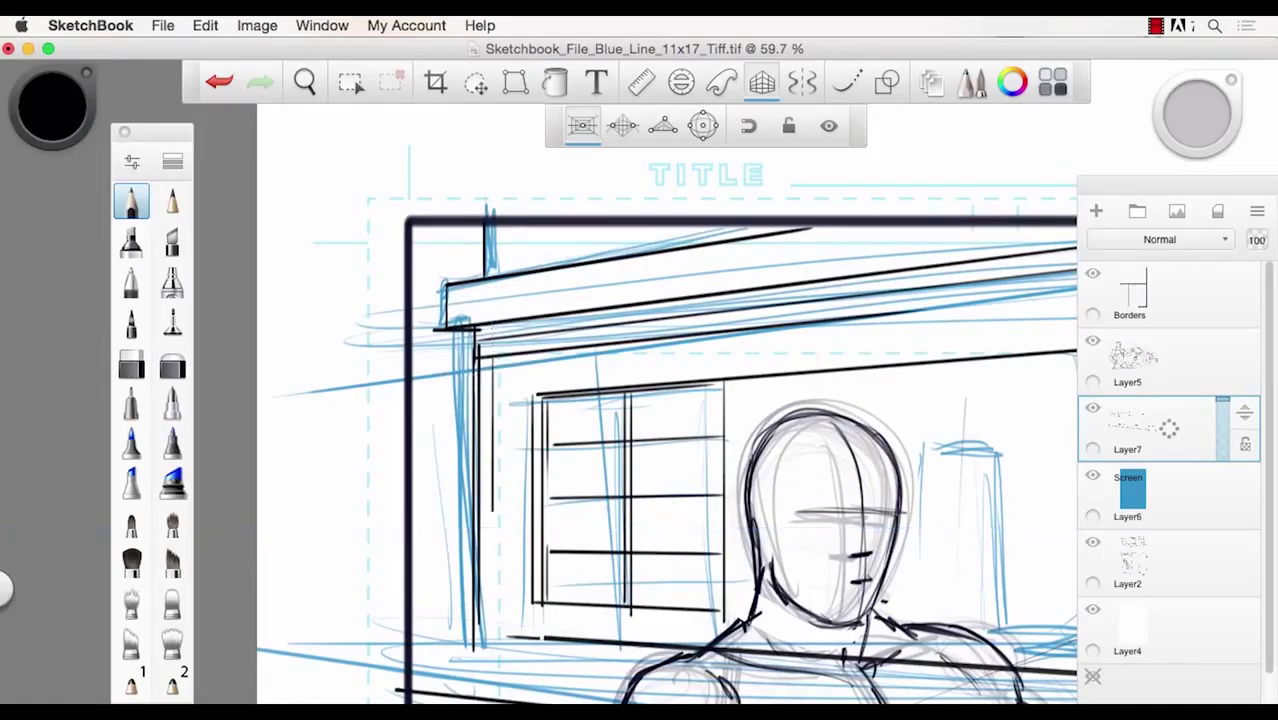
pyautogui.moveTo(494, 352); pyautogui.dragTo(495, 632)
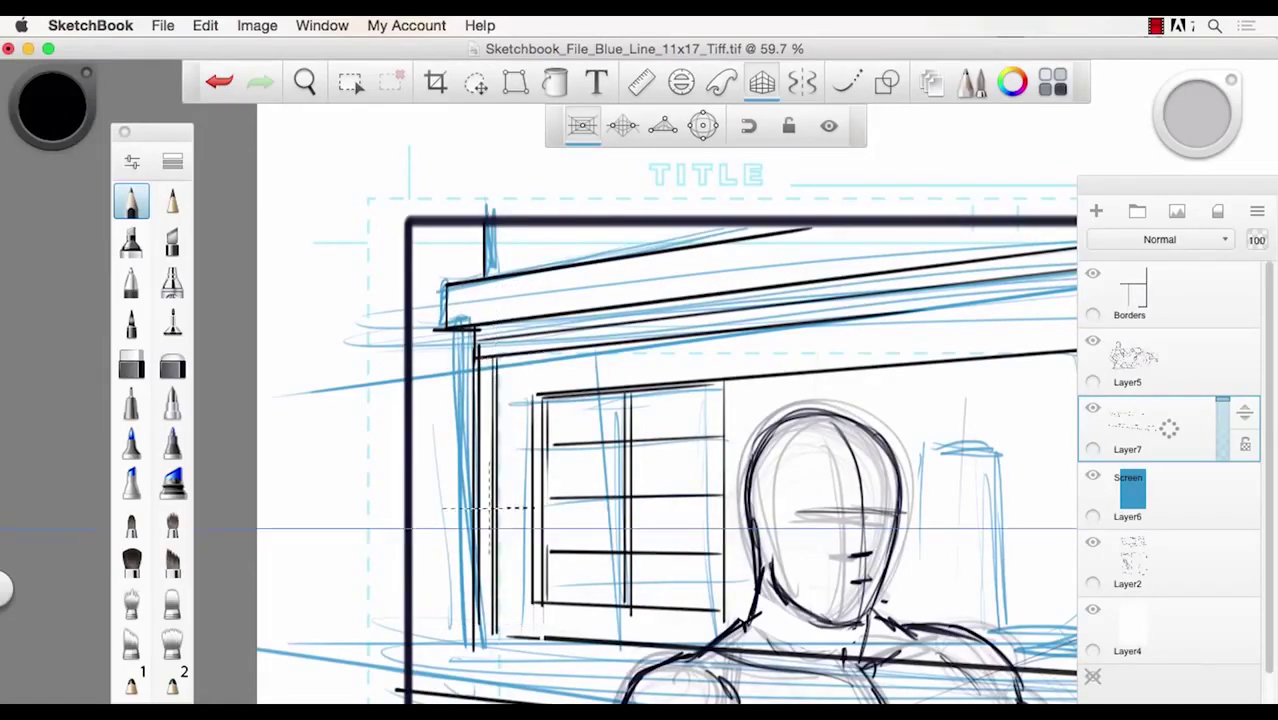
pyautogui.moveTo(509, 224); pyautogui.dragTo(508, 274)
pyautogui.moveTo(505, 223); pyautogui.dragTo(504, 272)
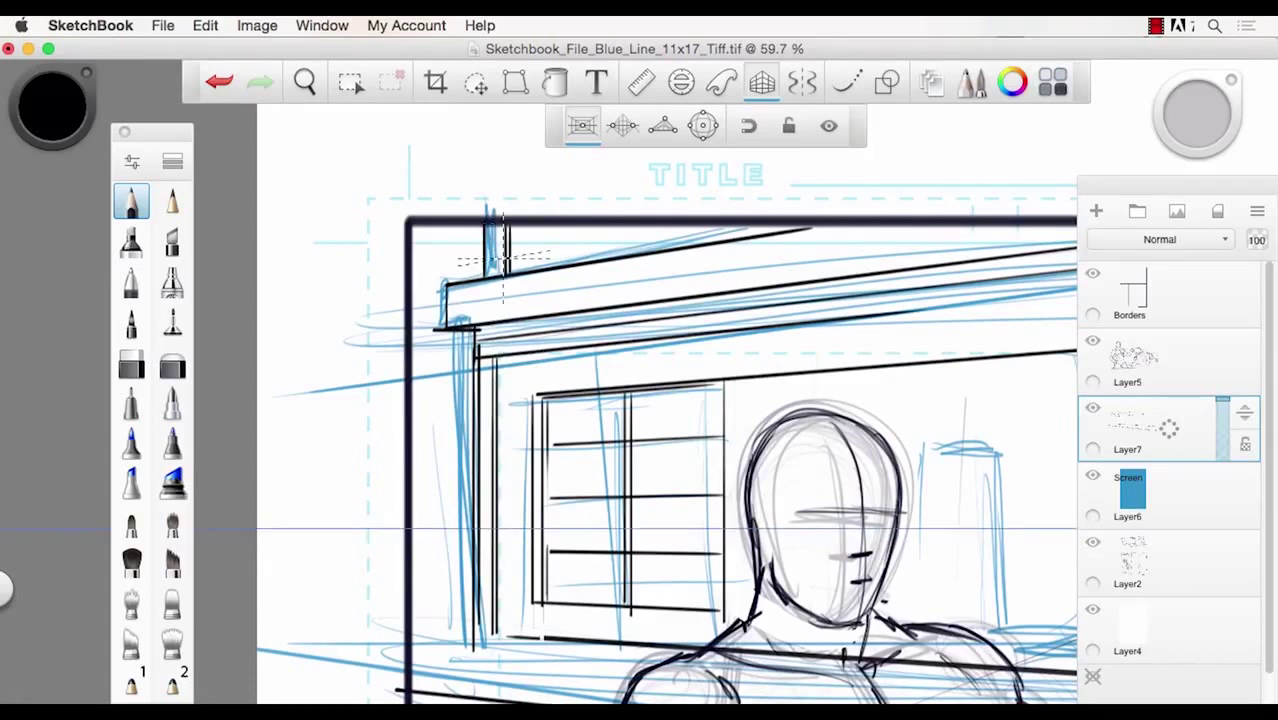
pyautogui.moveTo(432, 328); pyautogui.dragTo(860, 330)
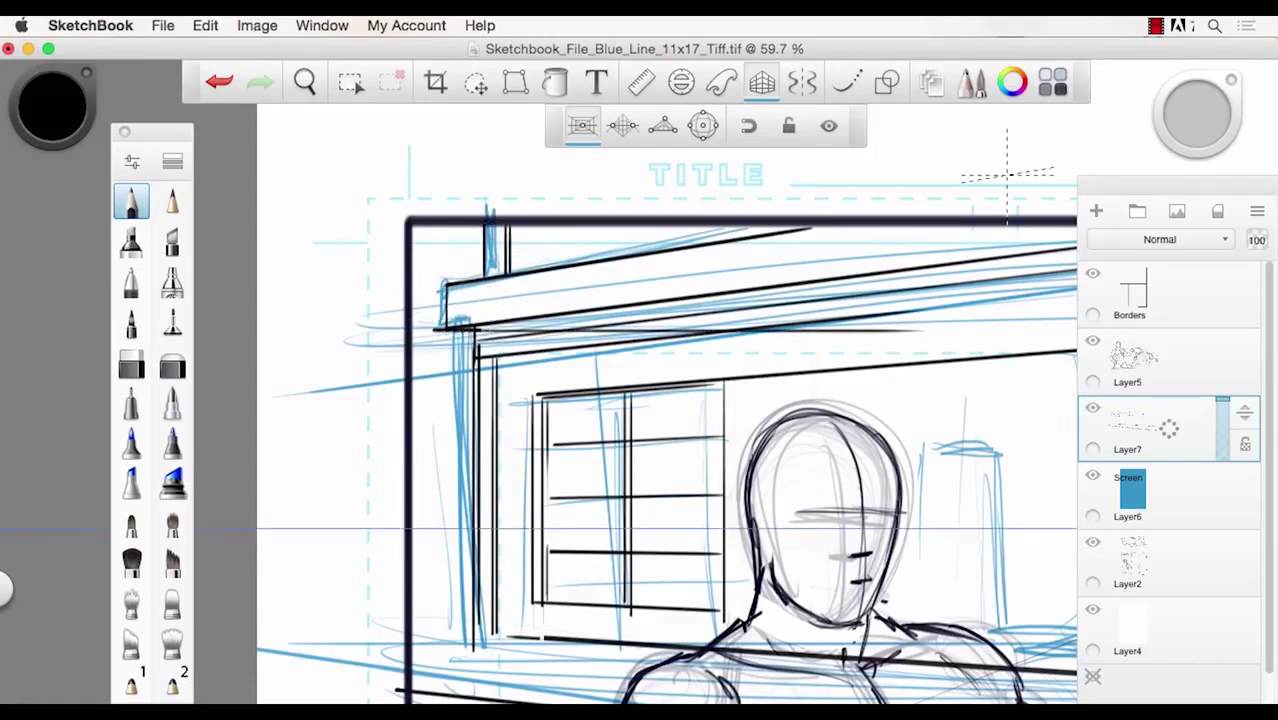
pyautogui.press('super+z')
# - Ink the narrow upright shape behind the standing figure's shoulder, with a doubled side line and a top edge
pyautogui.press('space')
pyautogui.moveTo(543, 457); pyautogui.dragTo(362, 452)
pyautogui.moveTo(542, 571); pyautogui.dragTo(406, 490)
pyautogui.press('space')
pyautogui.moveTo(533, 374)
pyautogui.mouseDown()
pyautogui.moveTo(585, 390)
pyautogui.moveTo(568, 385)
pyautogui.moveTo(604, 455)
pyautogui.mouseUp()
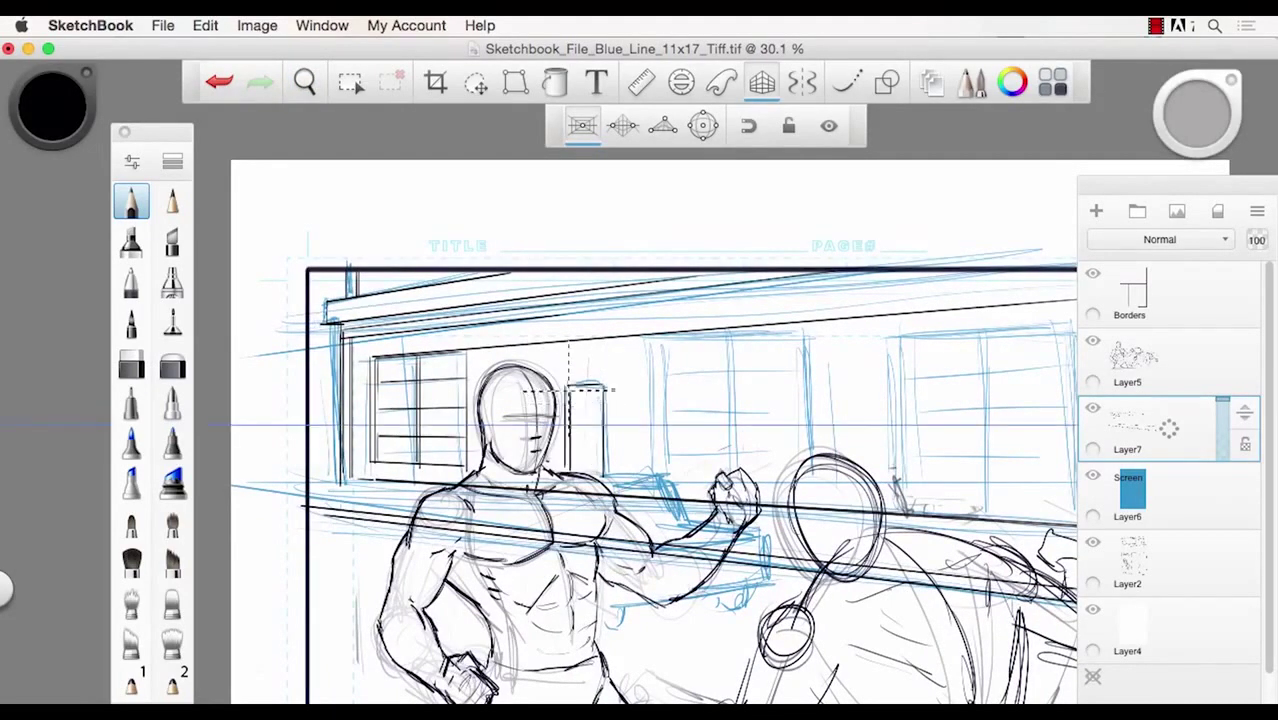
pyautogui.press('super+z')
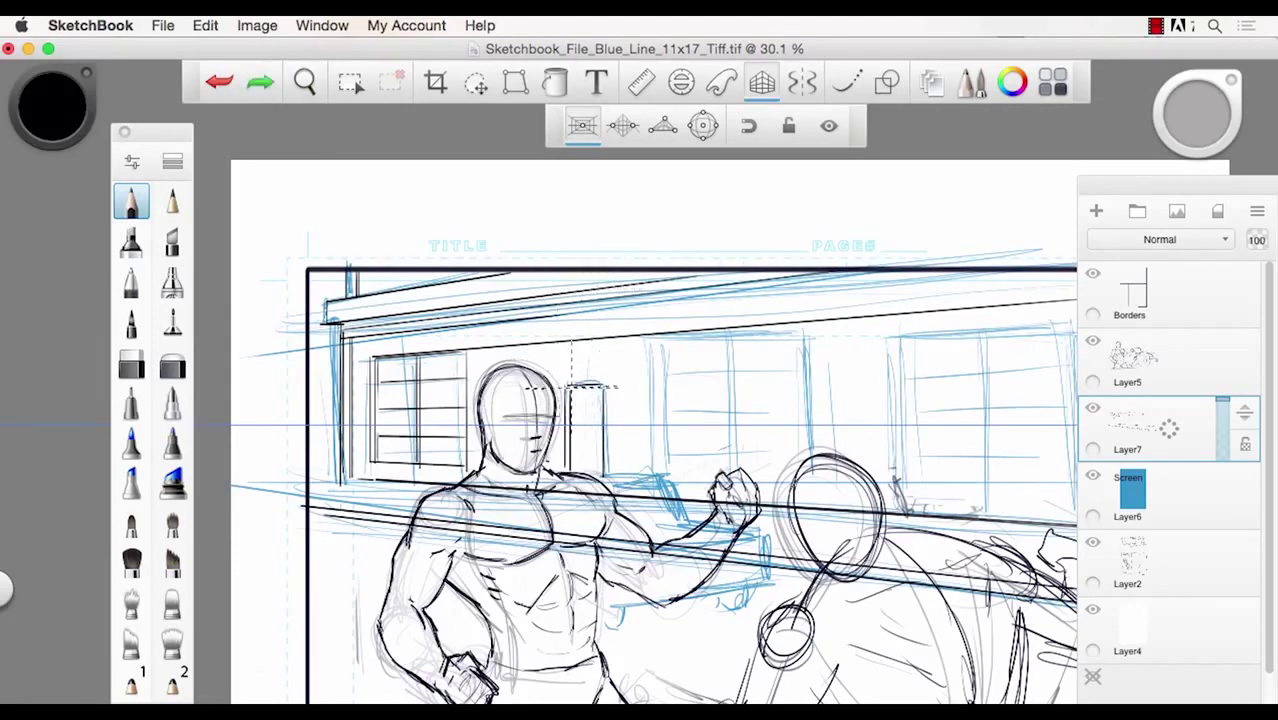
pyautogui.moveTo(569, 387); pyautogui.dragTo(605, 385)
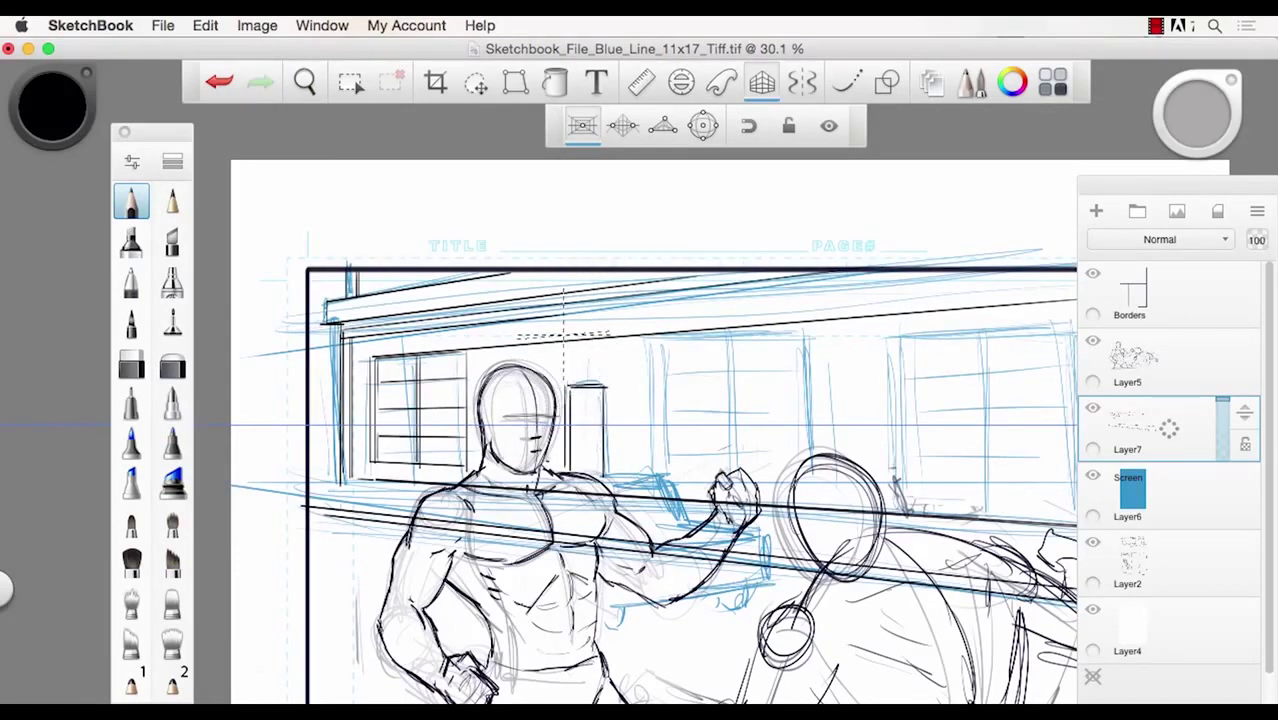
pyautogui.press('super+z')
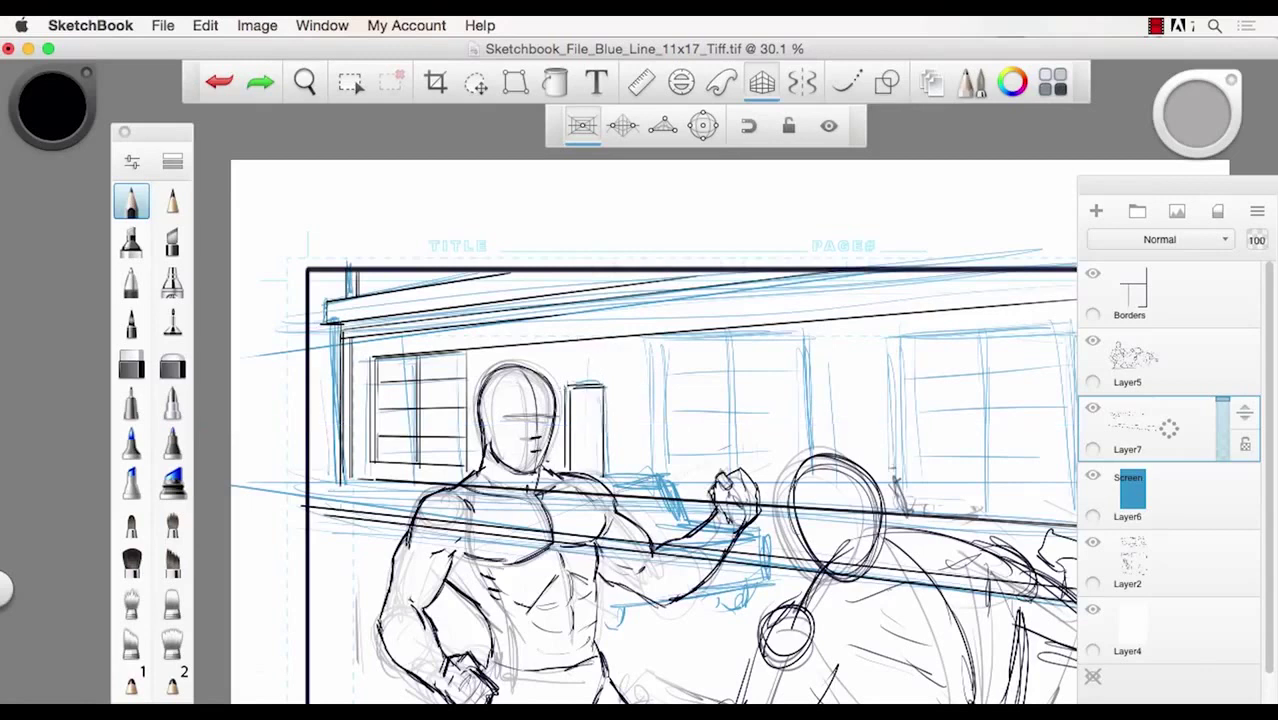
pyautogui.press('super+shift+z')
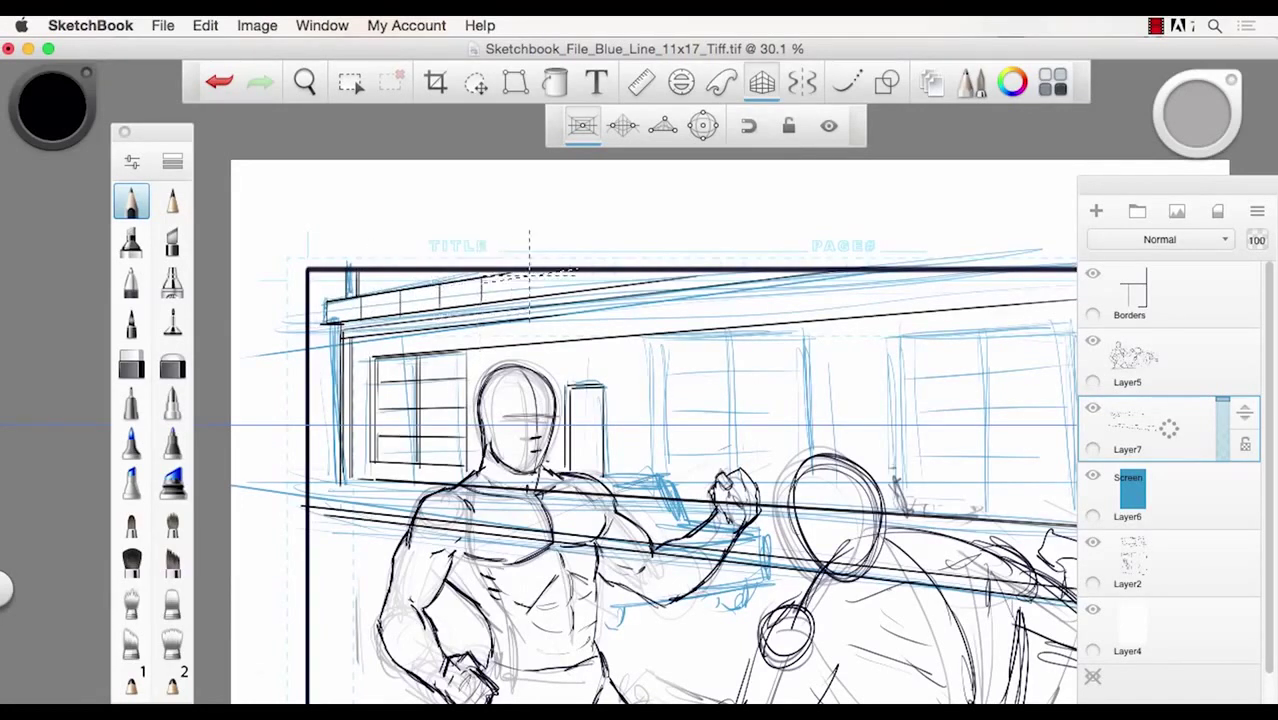
# - Ink evenly spaced vertical dividers along the roof fascia up to the panel's top border
pyautogui.moveTo(526, 271); pyautogui.dragTo(526, 306)
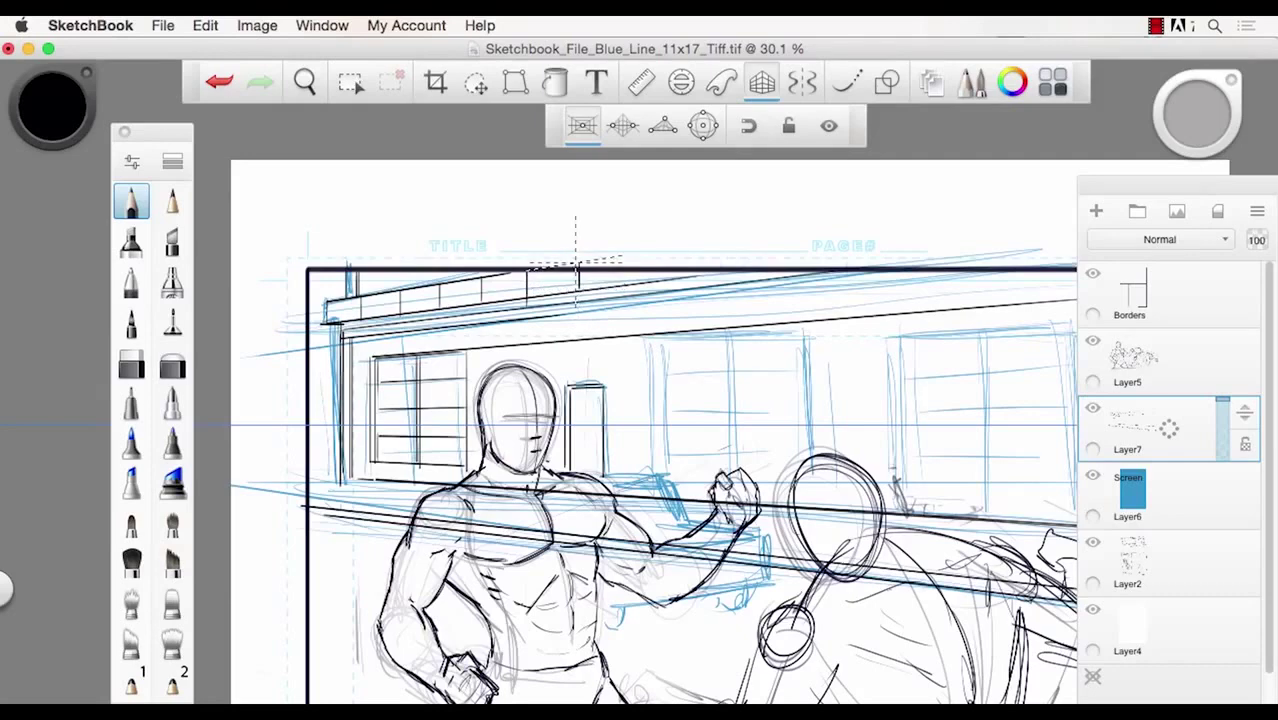
pyautogui.moveTo(579, 265)
pyautogui.mouseDown()
pyautogui.moveTo(579, 288)
pyautogui.moveTo(755, 298)
pyautogui.mouseUp()
pyautogui.press('space')
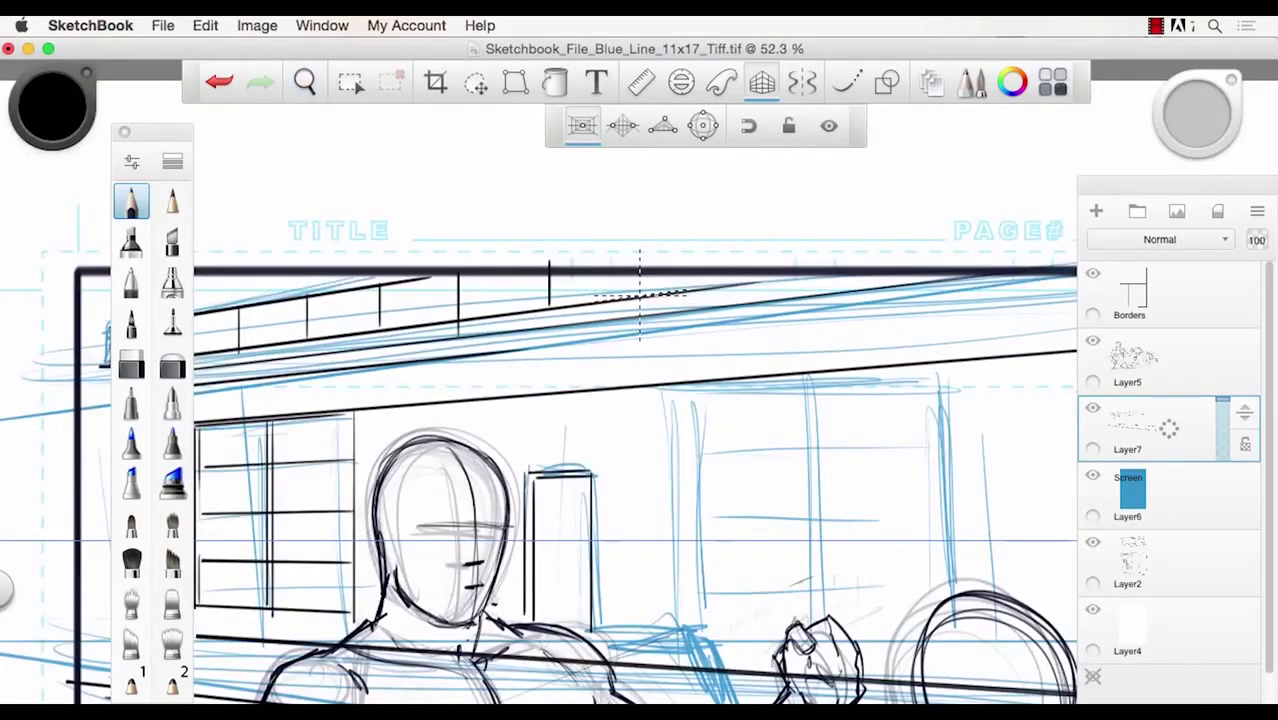
# - Ink the vertical side edges of the two large windows behind the figures, following the blue sketch
pyautogui.press('space')
pyautogui.moveTo(646, 319); pyautogui.dragTo(468, 292)
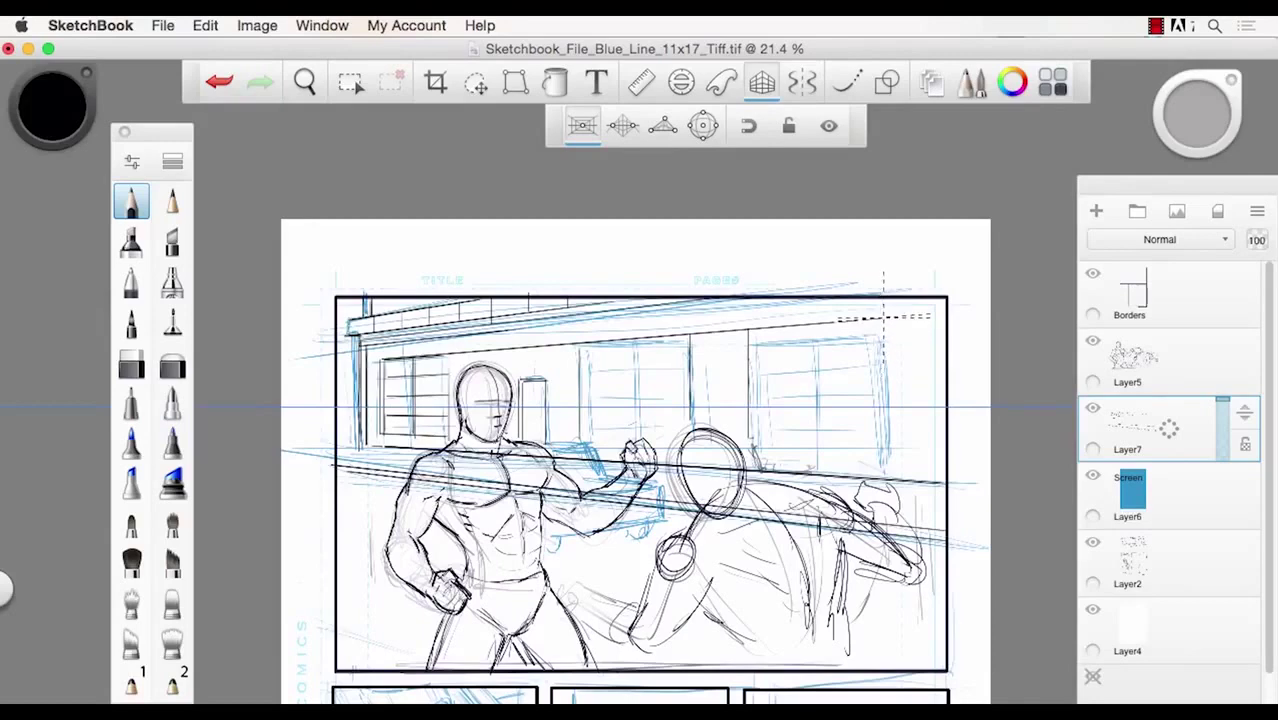
pyautogui.press('space')
pyautogui.moveTo(656, 330); pyautogui.dragTo(739, 357)
pyautogui.press('space')
pyautogui.moveTo(642, 289); pyautogui.dragTo(644, 331)
pyautogui.press('space')
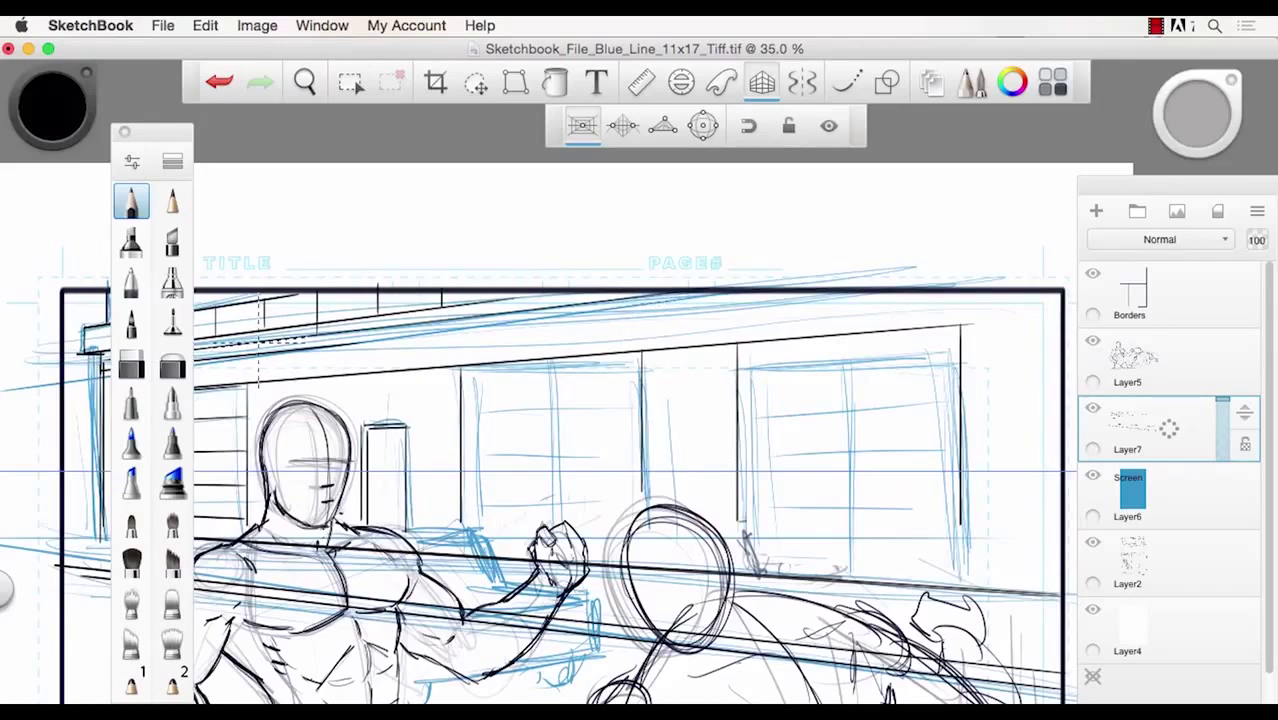
# - Move the brush palette clear of the panel and ink the inner left edges and double center mullions of both large windows
pyautogui.moveTo(148, 134); pyautogui.dragTo(58, 154)
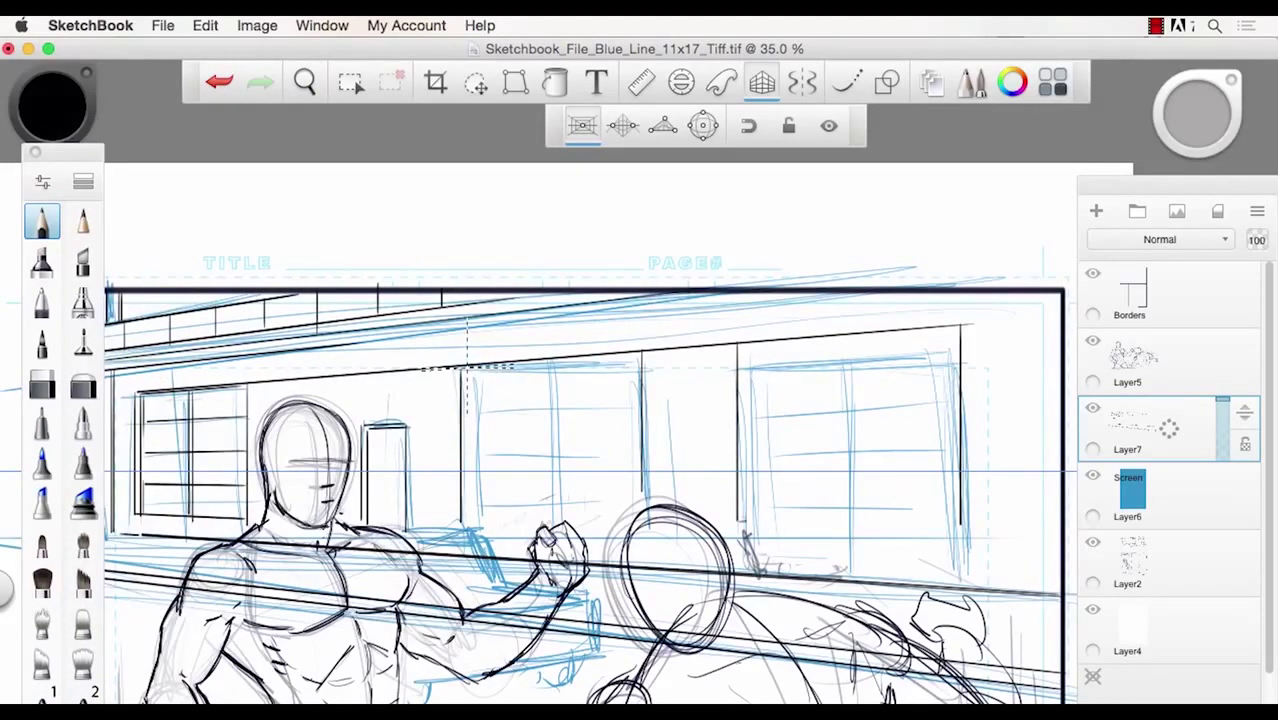
pyautogui.moveTo(466, 368); pyautogui.dragTo(465, 420)
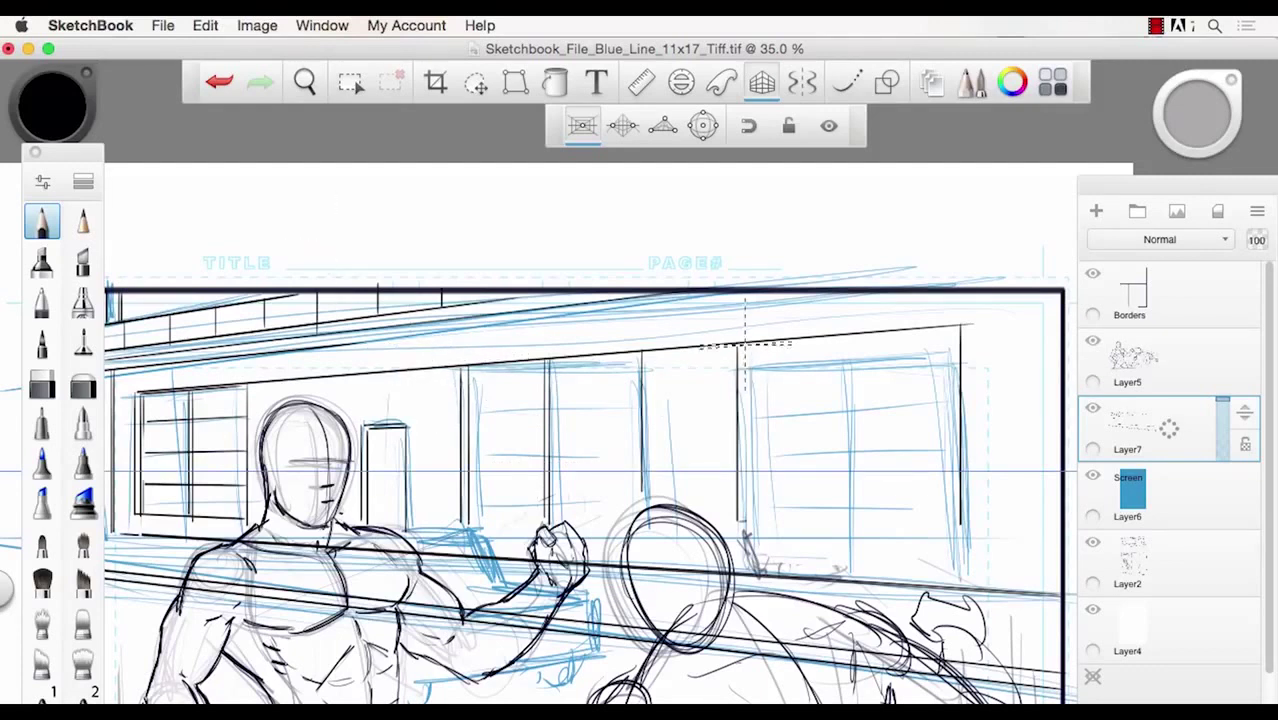
pyautogui.moveTo(744, 380); pyautogui.dragTo(744, 508)
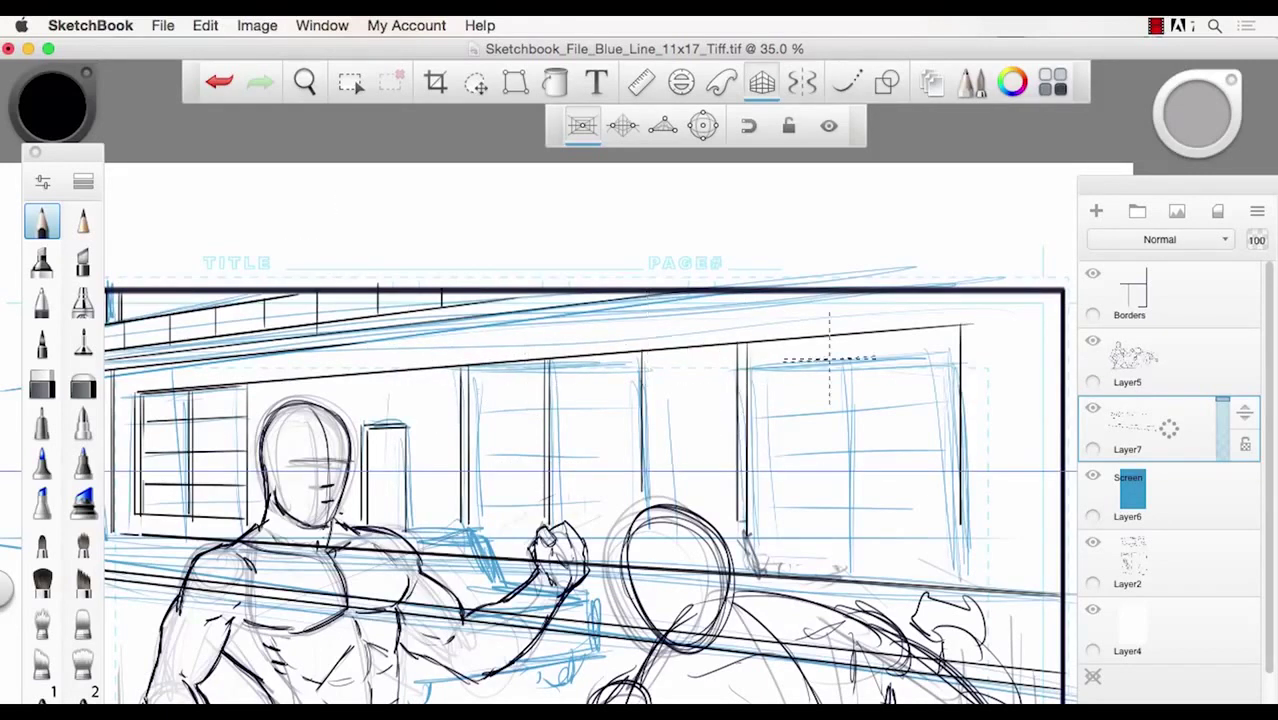
pyautogui.moveTo(843, 348); pyautogui.dragTo(843, 540)
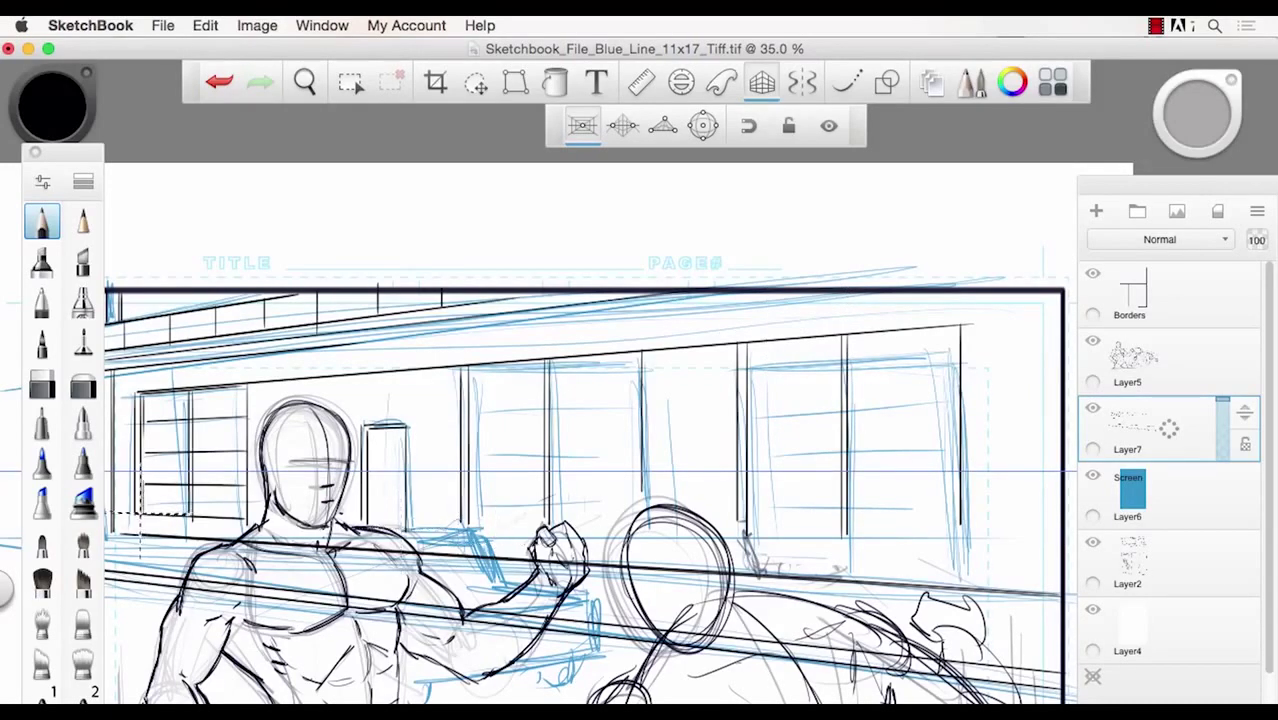
pyautogui.press('super+z')
pyautogui.moveTo(462, 527); pyautogui.dragTo(546, 530)
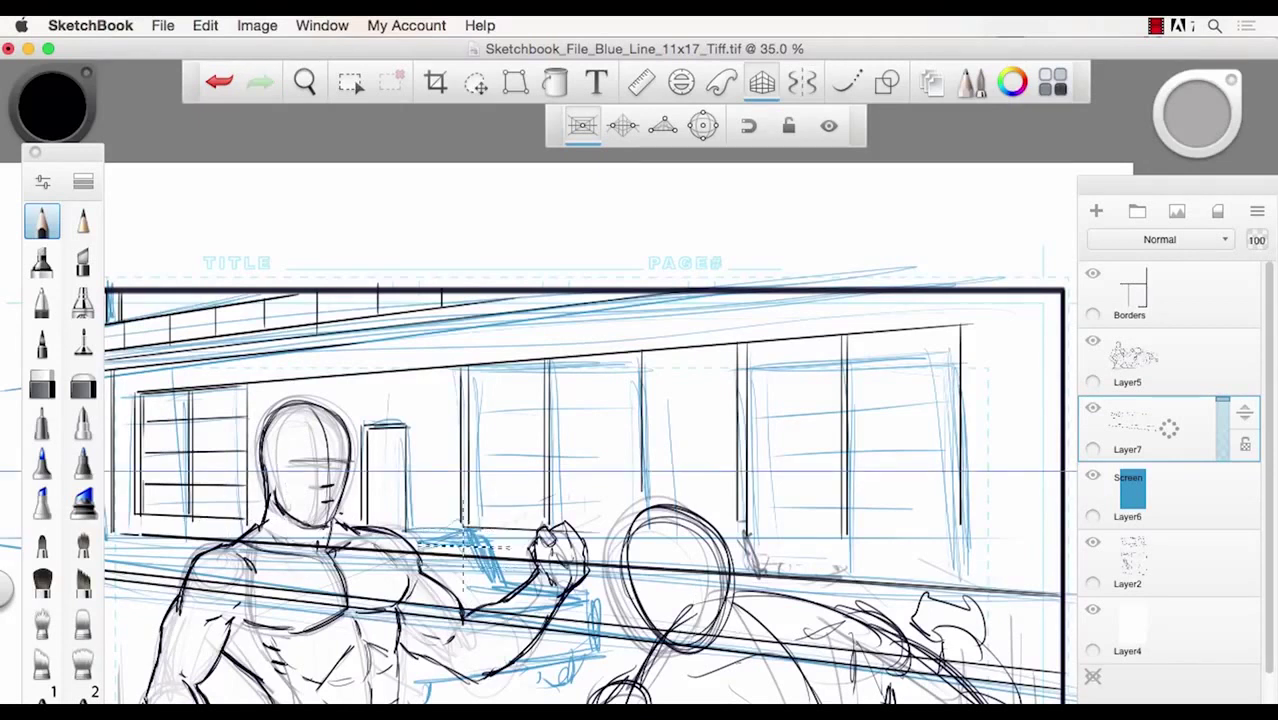
pyautogui.press('super+z')
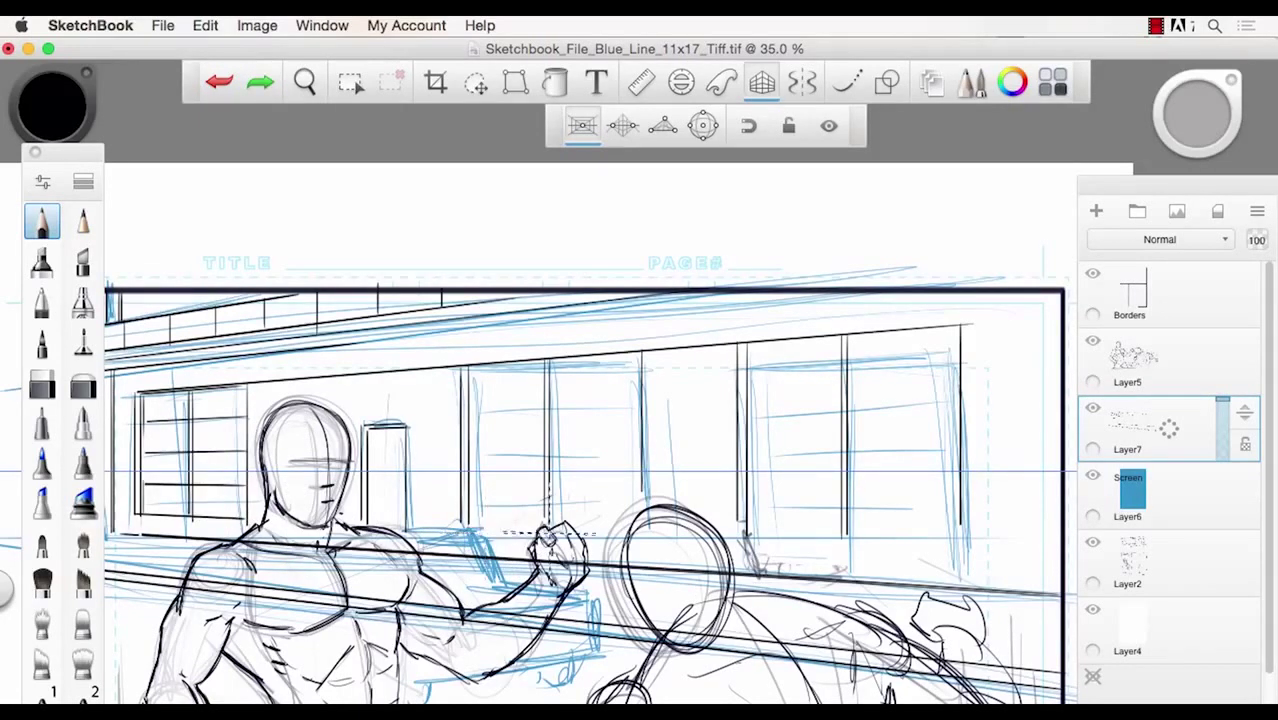
pyautogui.press('super+shift+z')
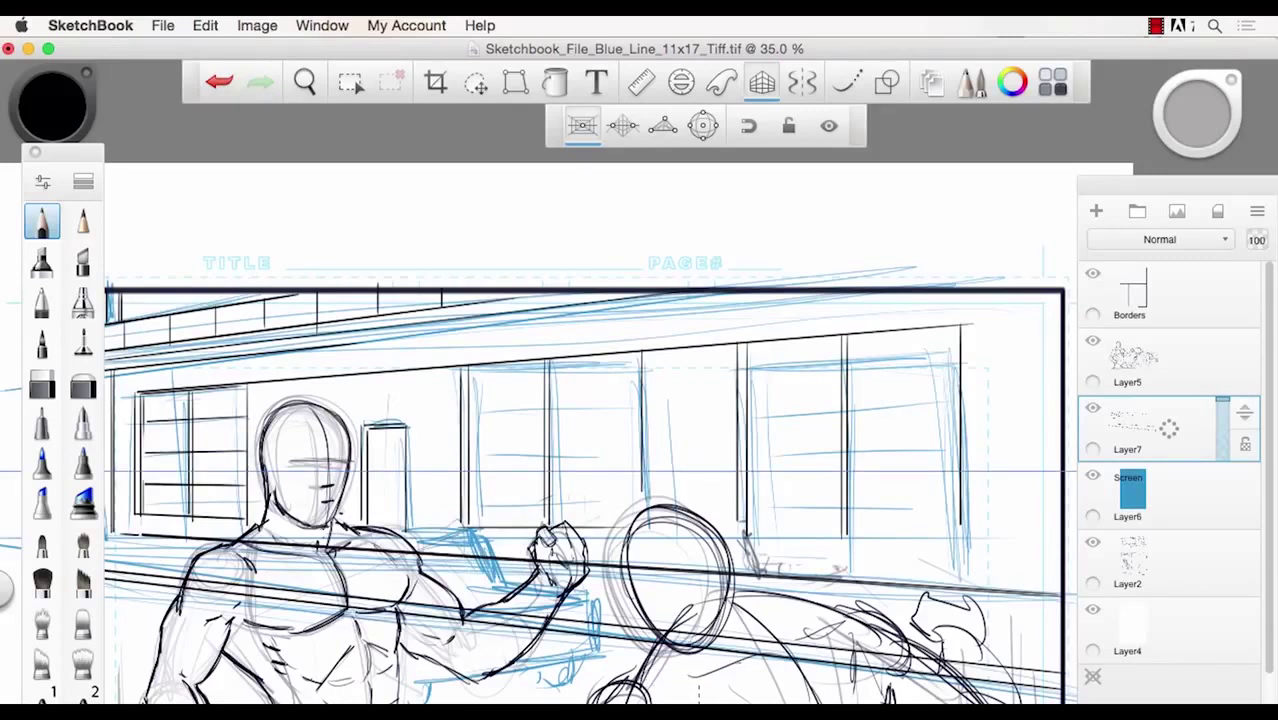
pyautogui.press('super+z')
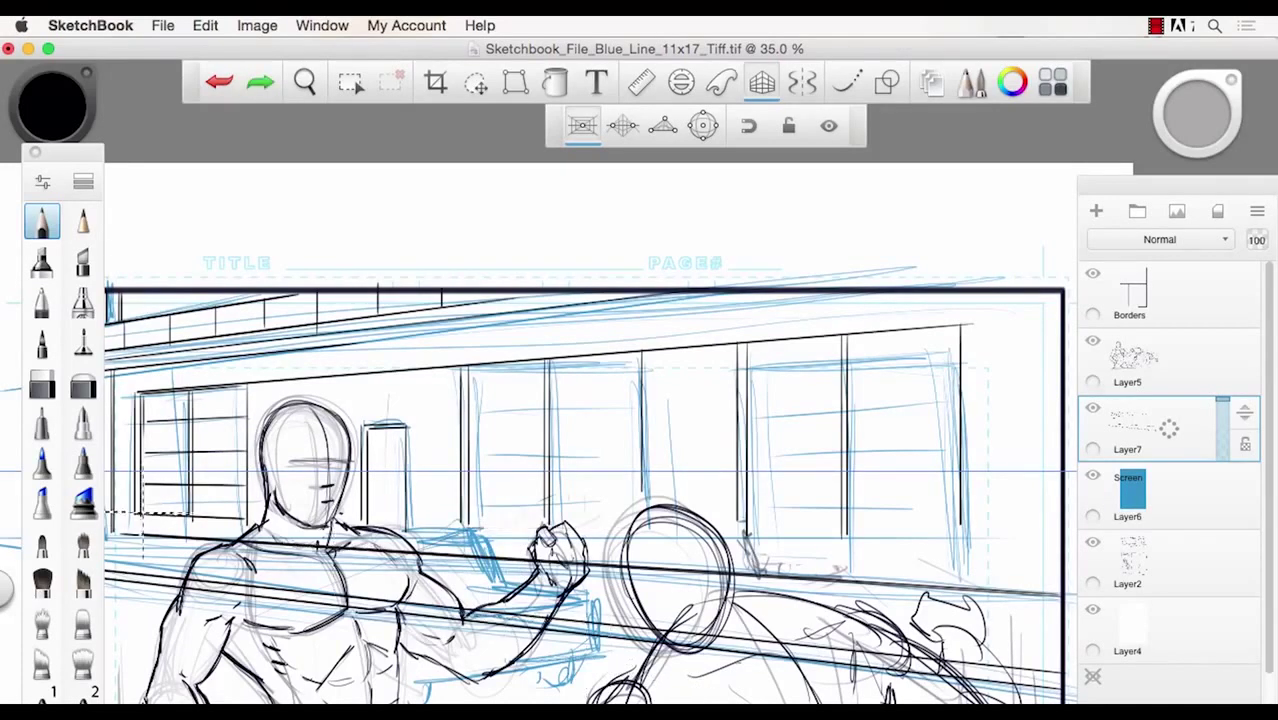
pyautogui.moveTo(105, 512); pyautogui.dragTo(376, 524)
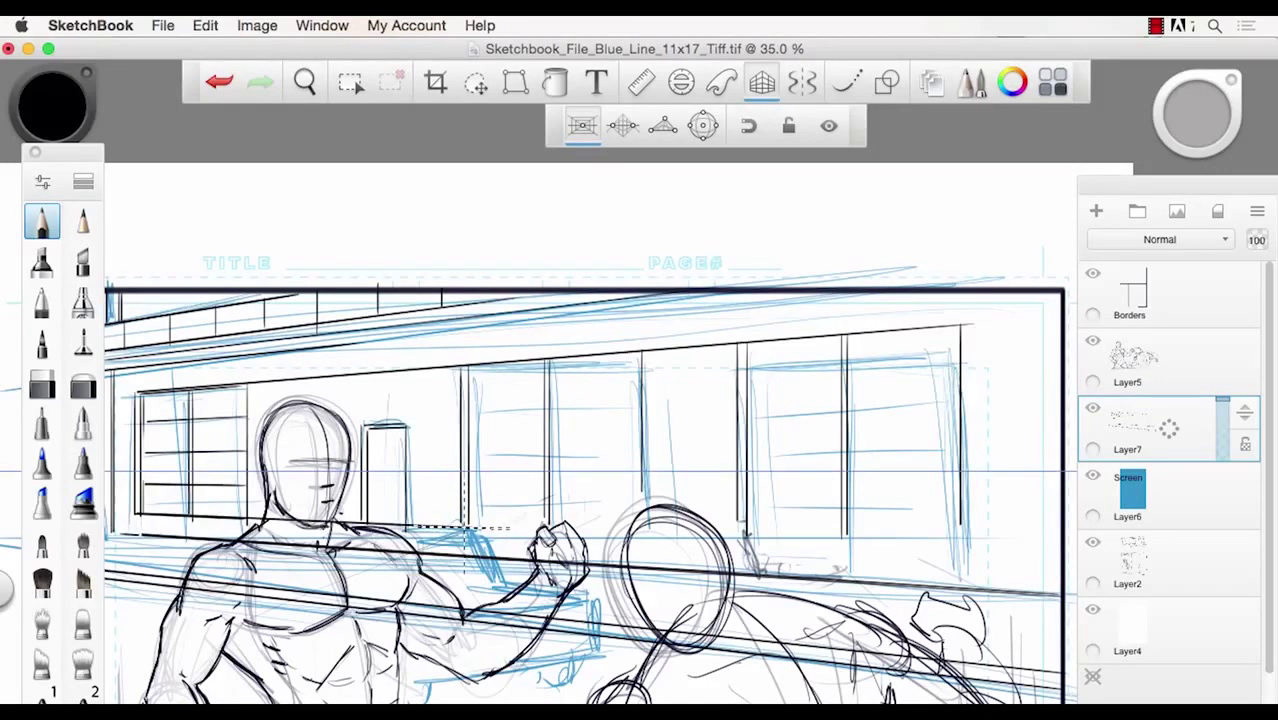
pyautogui.press('super+z')
# - Ink the bottom edges of the two large windows and their upper horizontal bars in perspective
pyautogui.moveTo(412, 529); pyautogui.dragTo(658, 533)
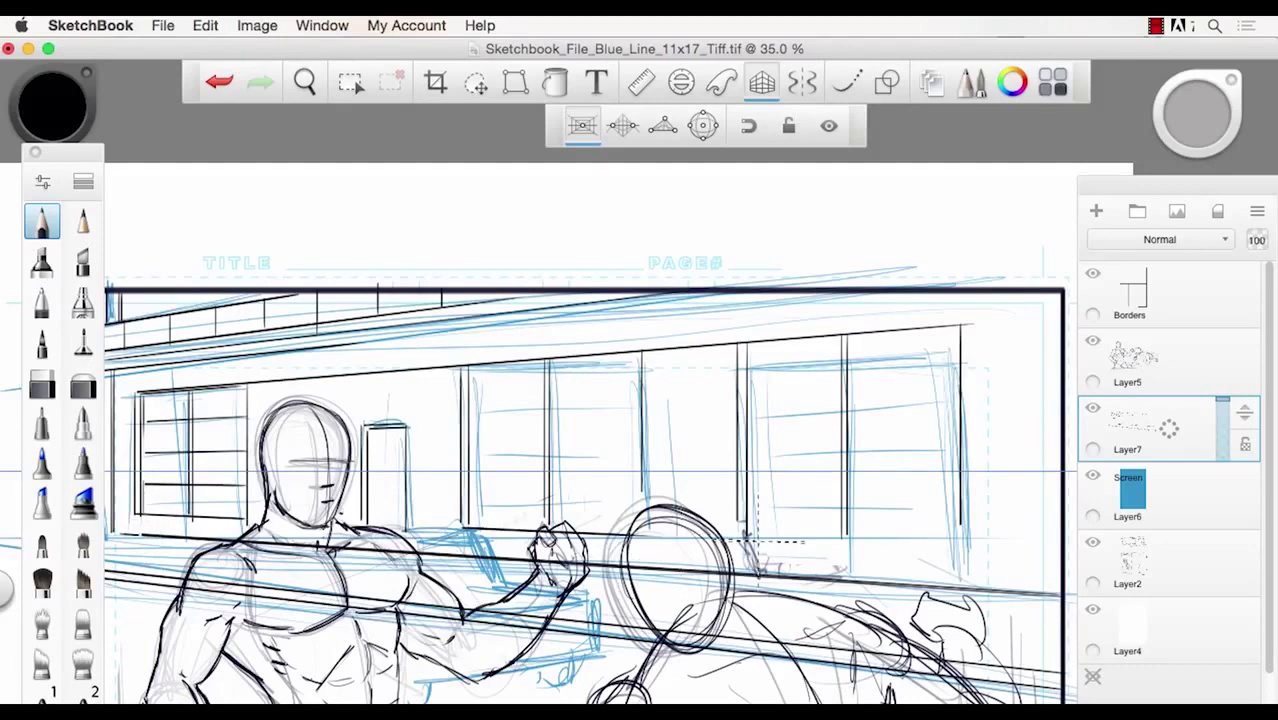
pyautogui.moveTo(744, 536); pyautogui.dragTo(958, 546)
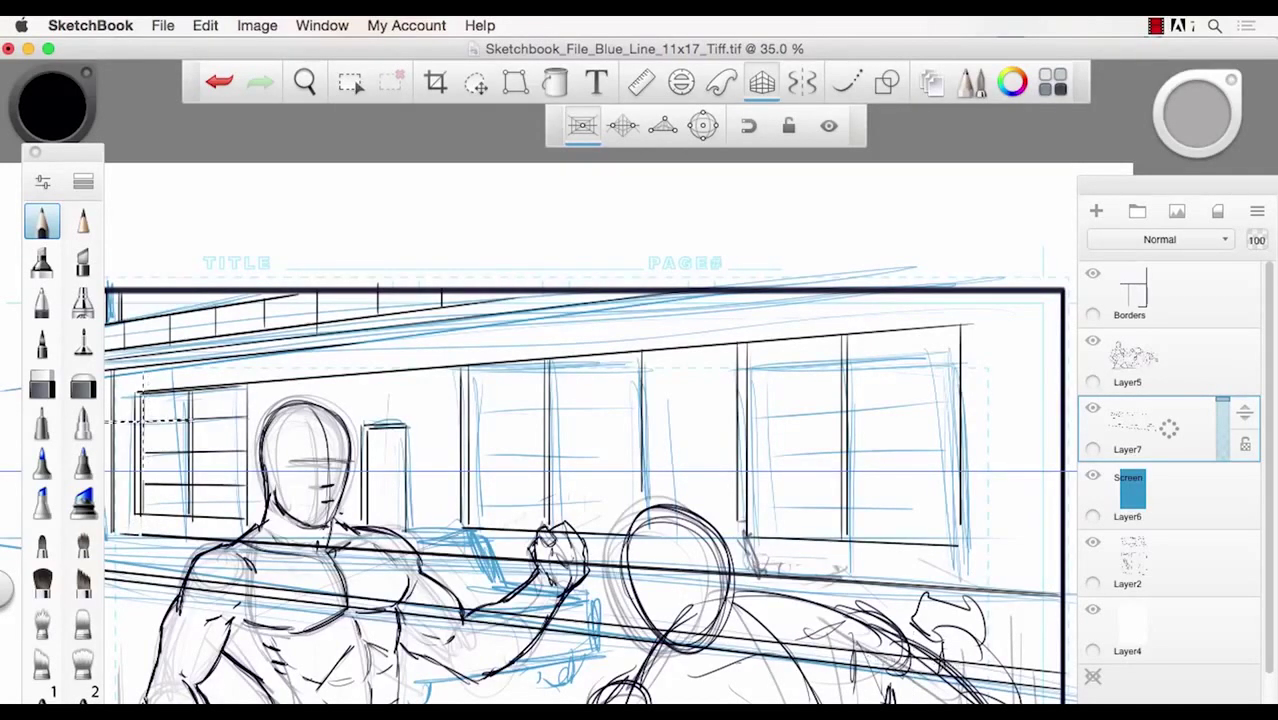
pyautogui.moveTo(143, 420); pyautogui.dragTo(467, 404)
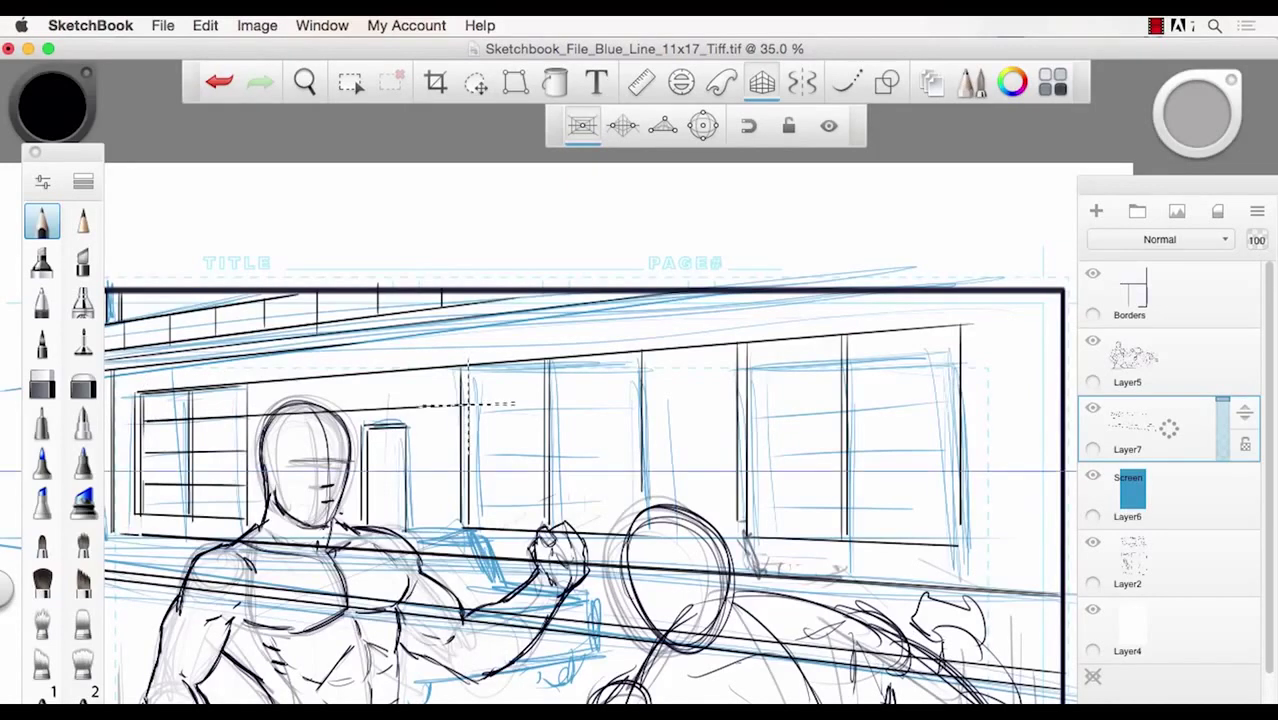
pyautogui.press('super+z')
pyautogui.moveTo(467, 404); pyautogui.dragTo(960, 378)
pyautogui.press('super+z')
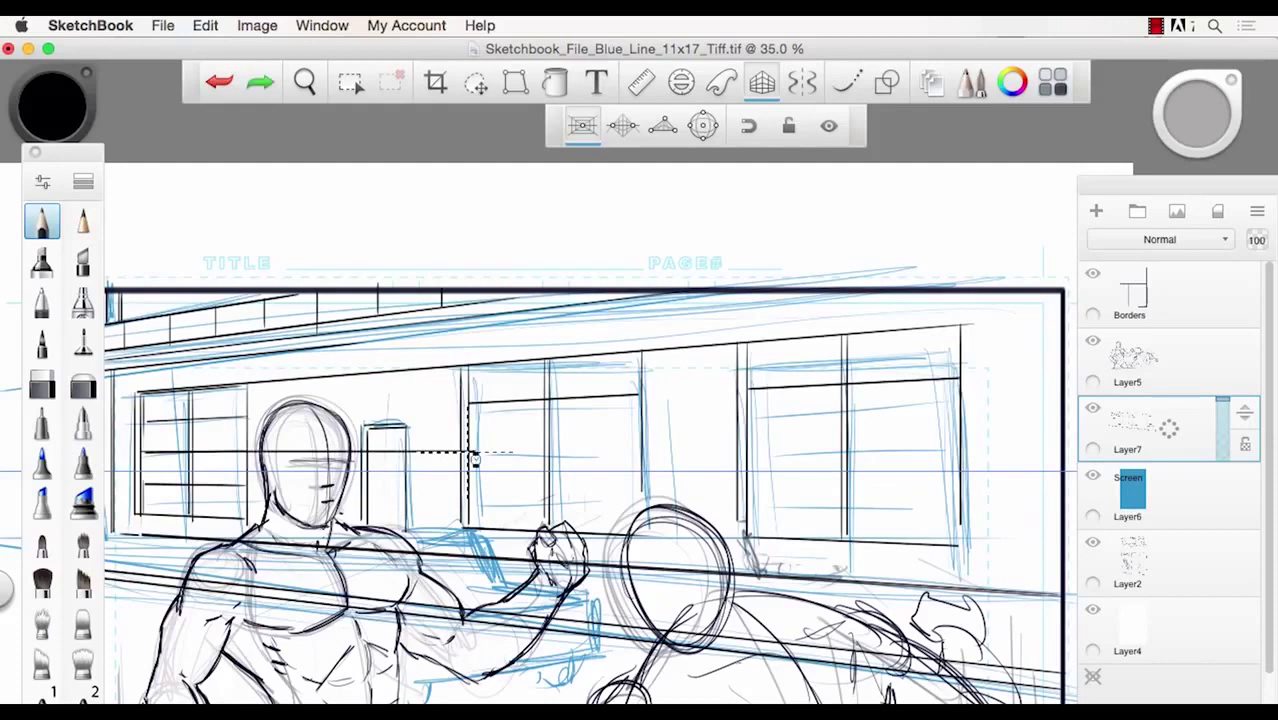
# - Ink the middle and lower horizontal bars across both large windows in perspective
pyautogui.moveTo(468, 452); pyautogui.dragTo(613, 451)
pyautogui.moveTo(470, 452); pyautogui.dragTo(641, 452)
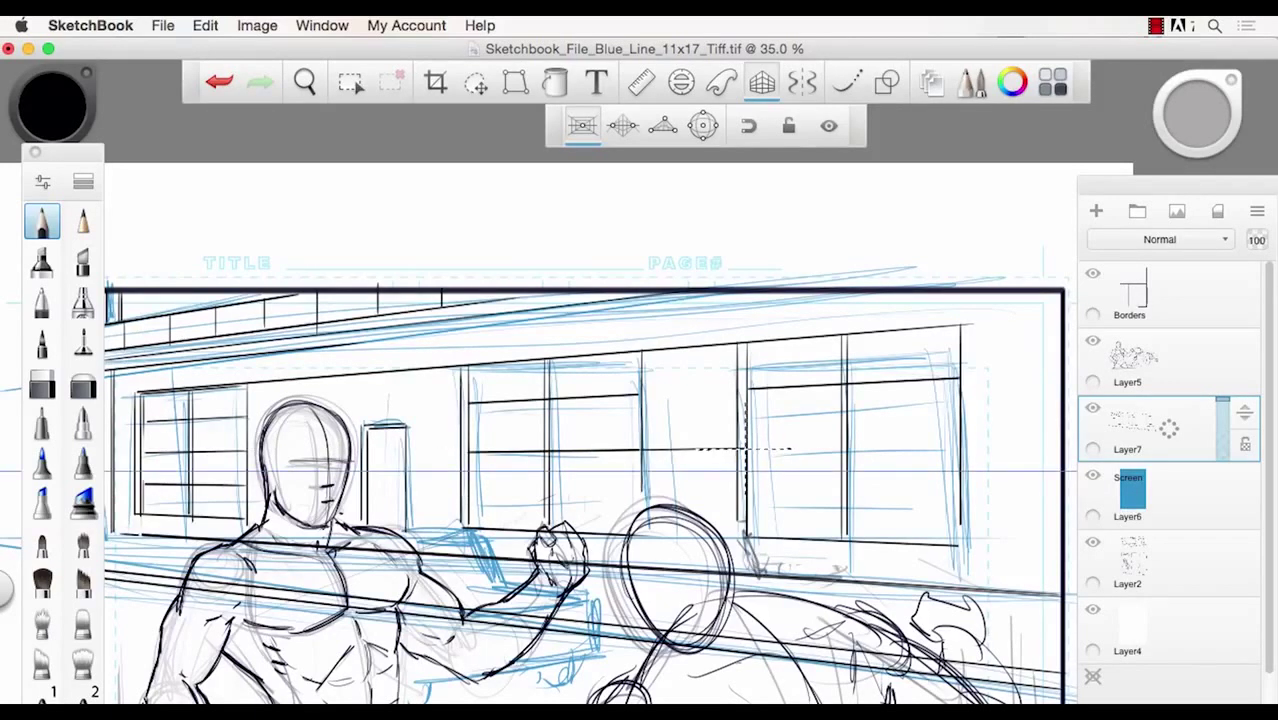
pyautogui.moveTo(745, 449); pyautogui.dragTo(955, 447)
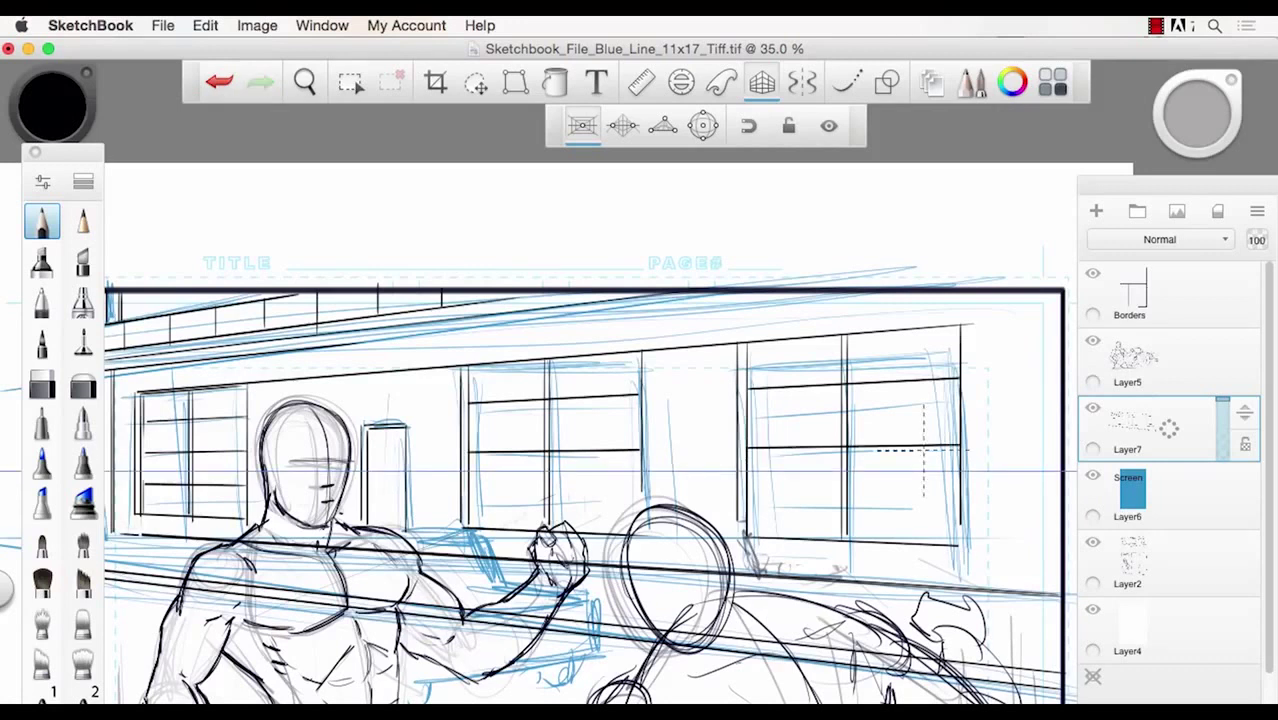
pyautogui.moveTo(470, 490); pyautogui.dragTo(641, 490)
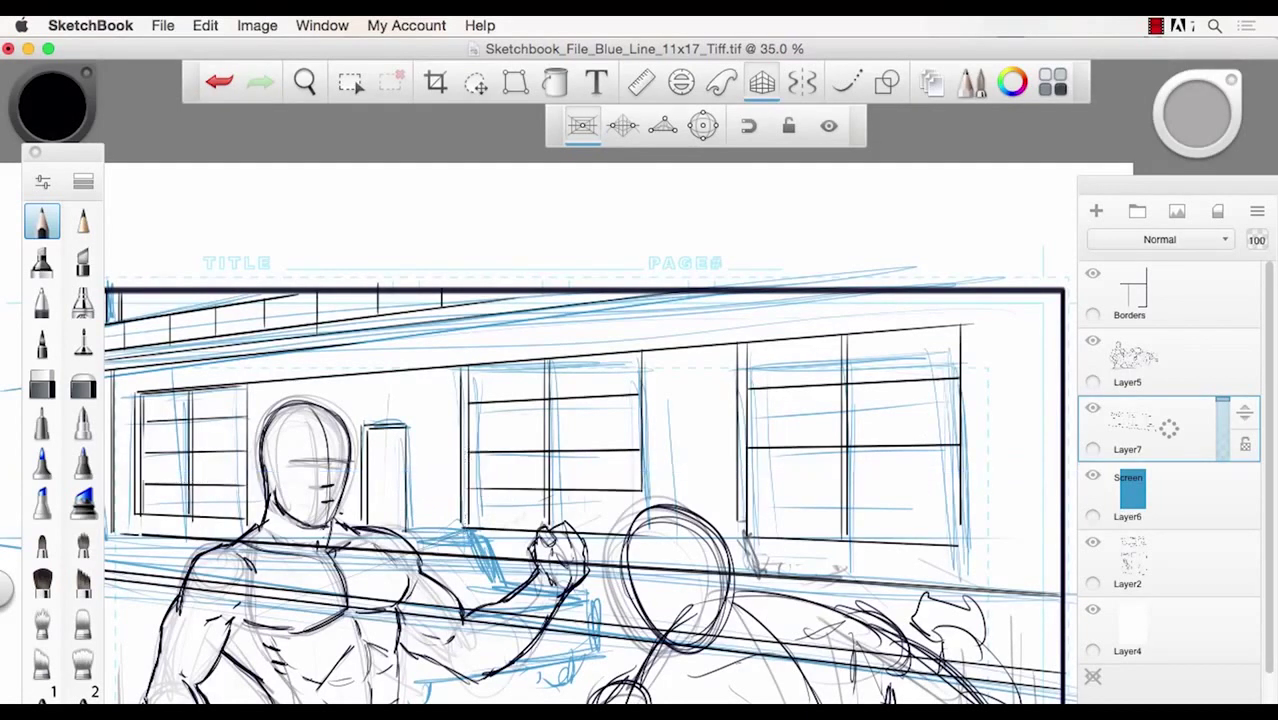
pyautogui.moveTo(745, 491); pyautogui.dragTo(957, 492)
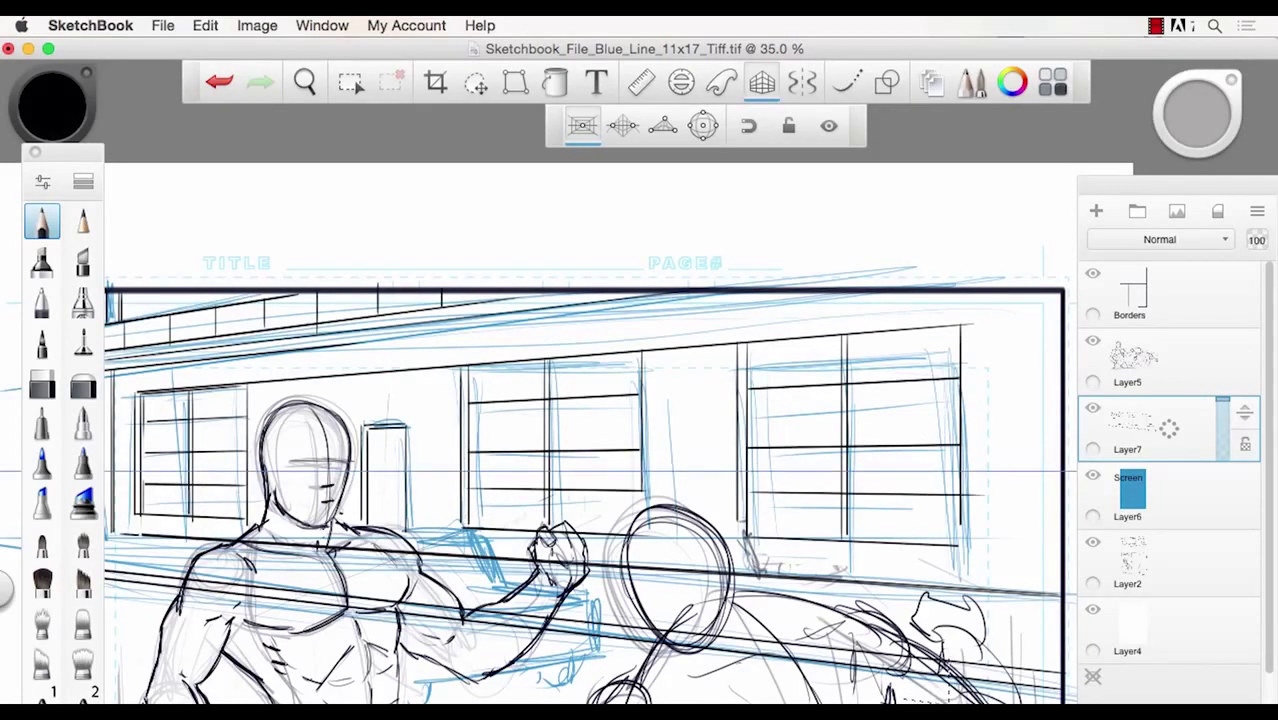
# - Undo the lower horizontal bars of the two large windows and redraw them across each window in perspective
pyautogui.press('super+z')
pyautogui.press('super+z')
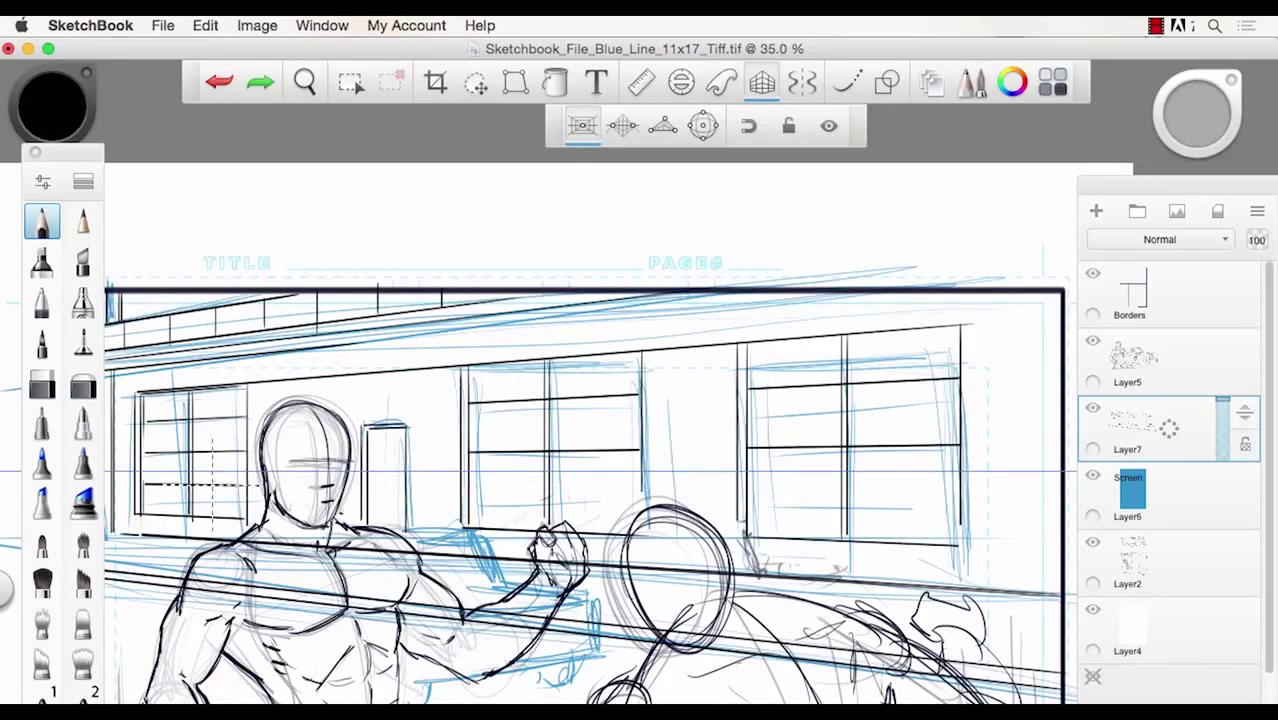
pyautogui.moveTo(140, 488); pyautogui.dragTo(448, 488)
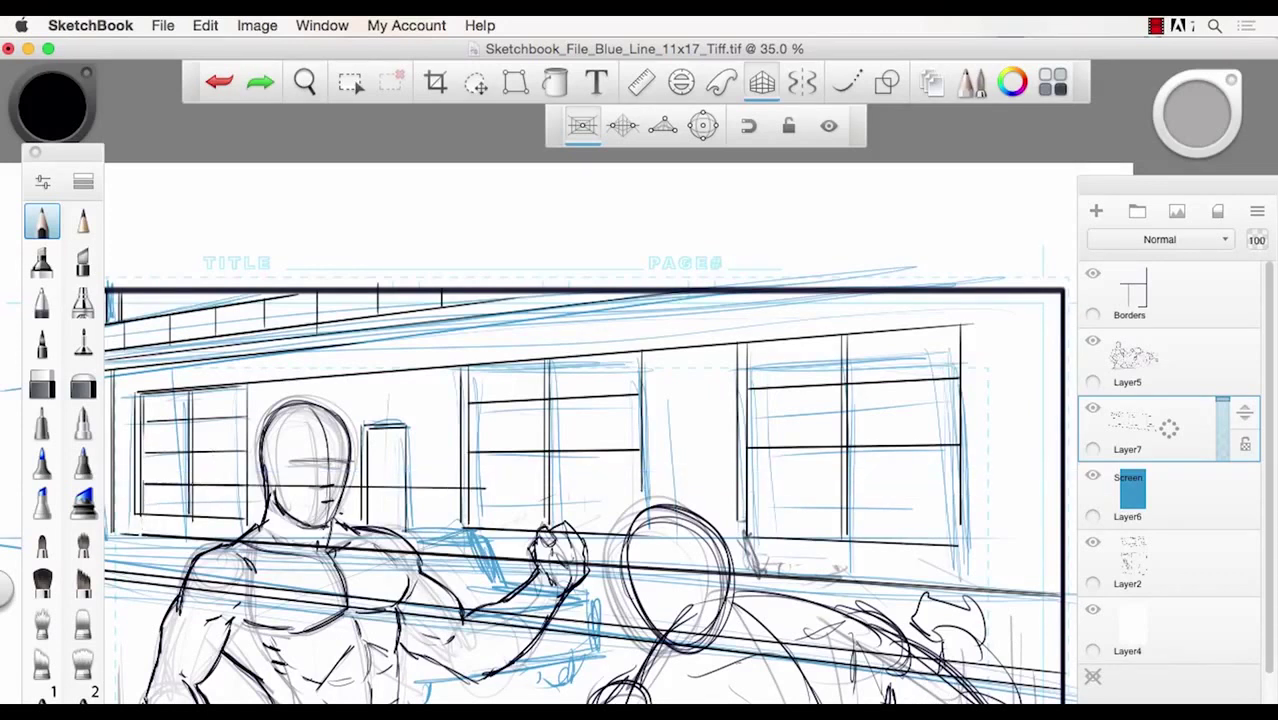
pyautogui.press('super+z')
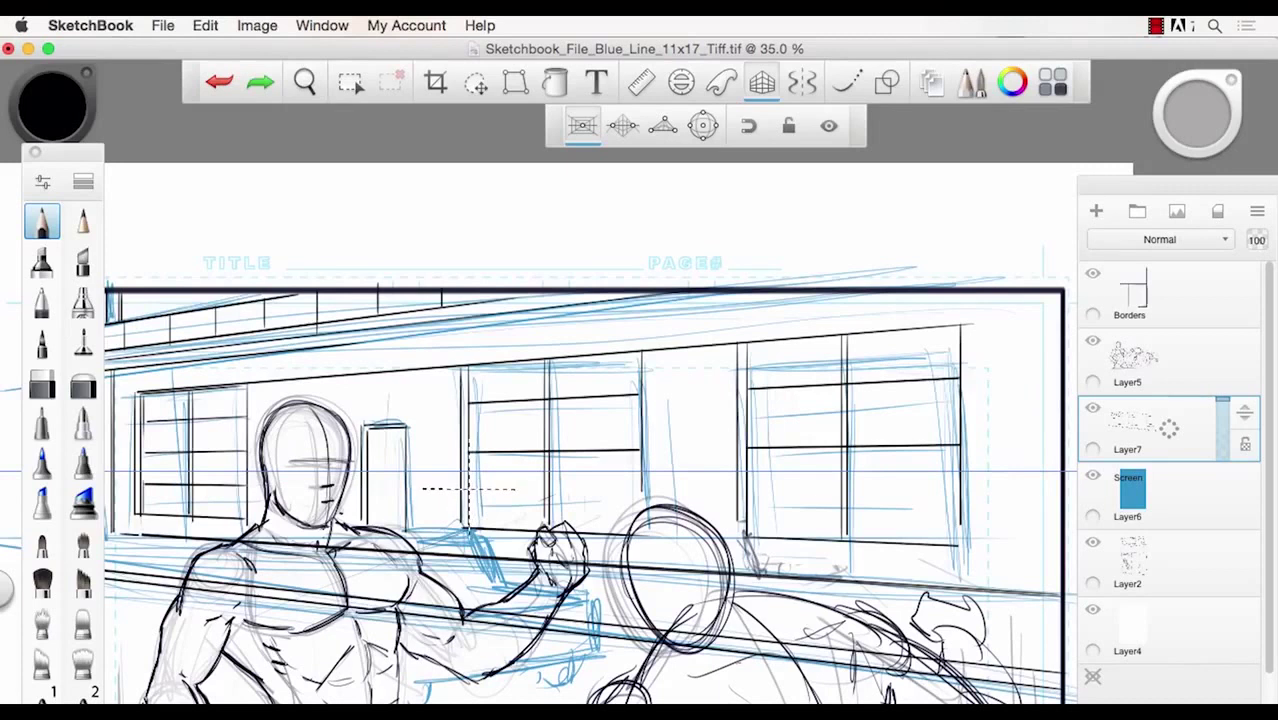
pyautogui.moveTo(467, 490); pyautogui.dragTo(640, 490)
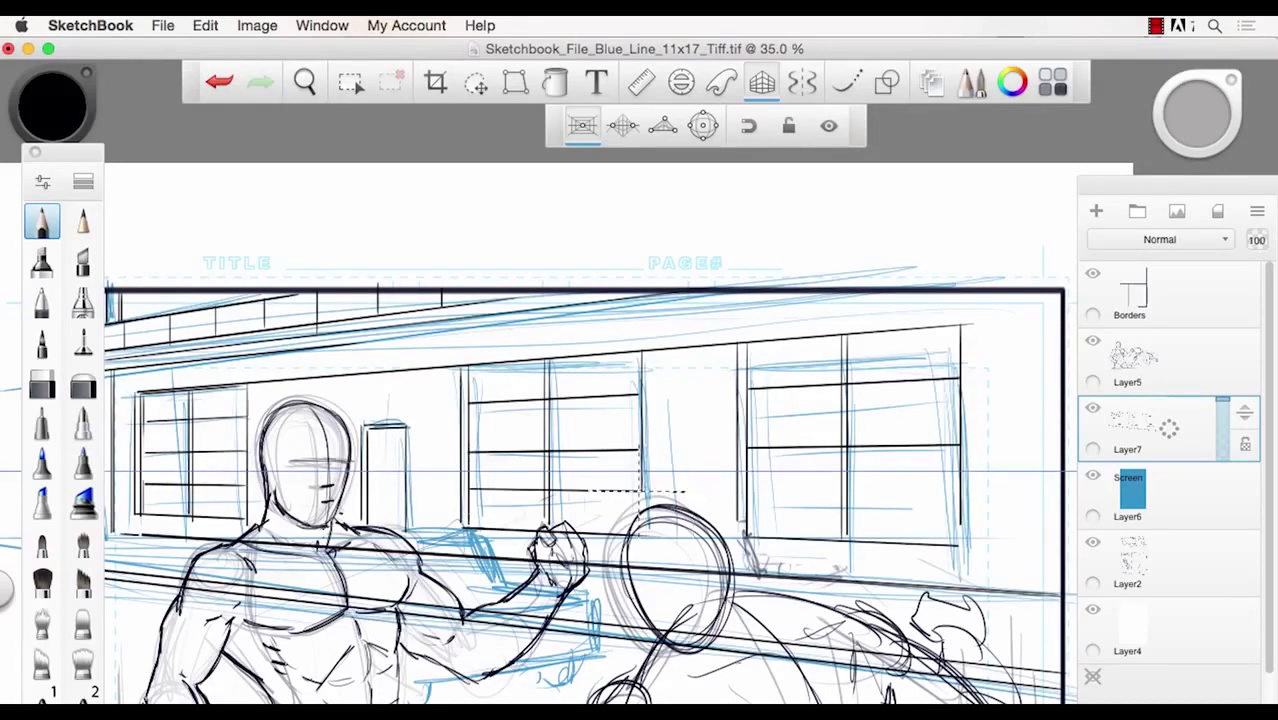
pyautogui.press('super+z')
pyautogui.moveTo(745, 491); pyautogui.dragTo(958, 492)
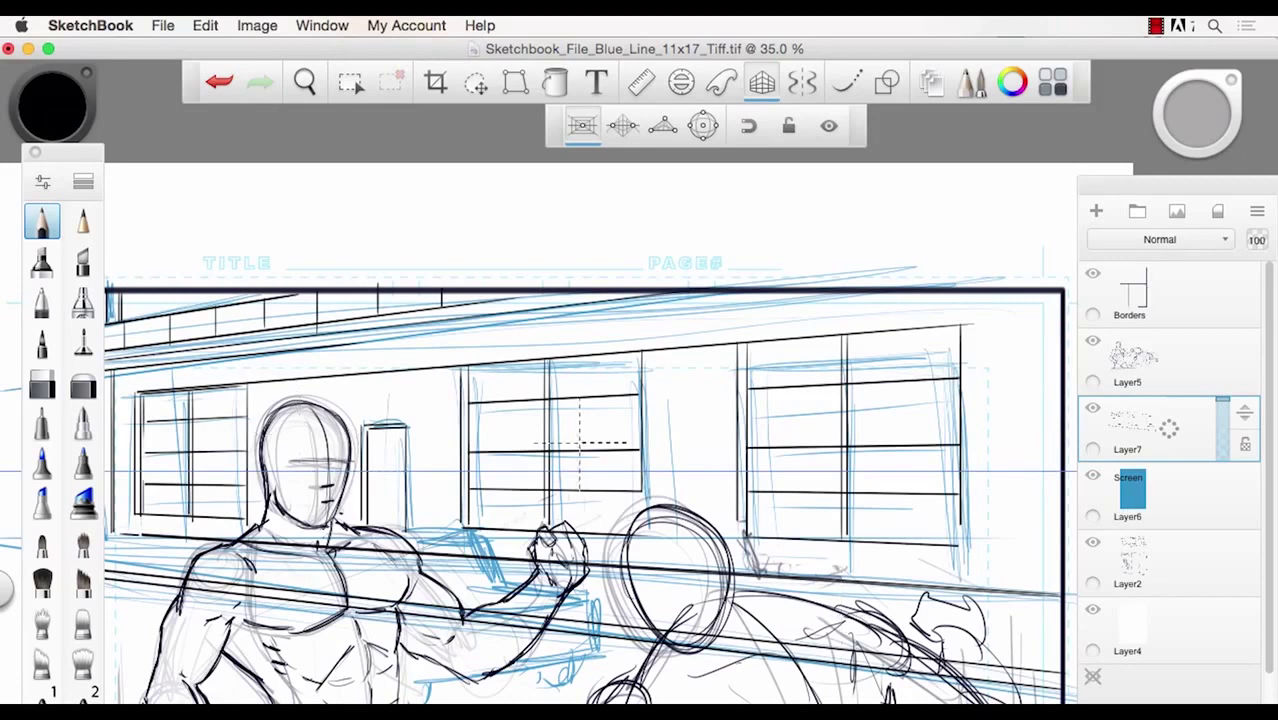
# - Ink a stack of short horizontal brick lines in perspective on the wall between the far large window and the panel border
pyautogui.press('space')
pyautogui.moveTo(634, 458); pyautogui.dragTo(505, 480)
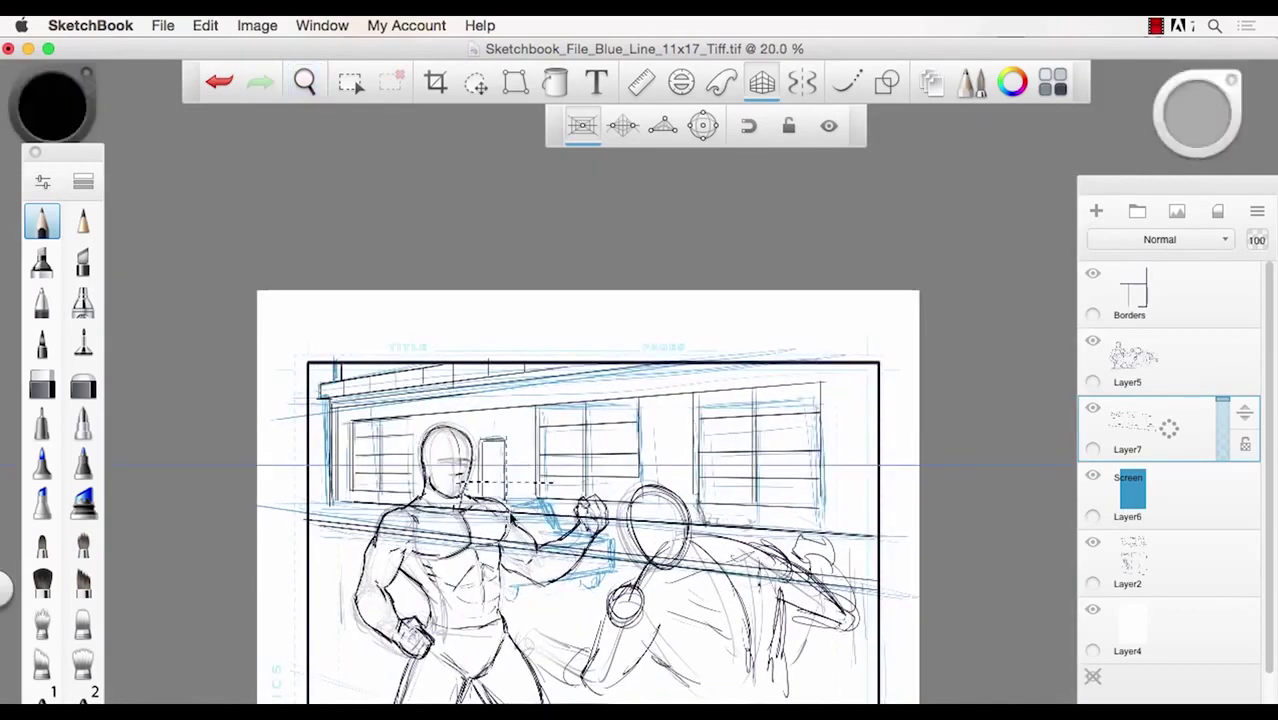
pyautogui.press('space')
pyautogui.moveTo(529, 583); pyautogui.dragTo(550, 510)
pyautogui.press('space')
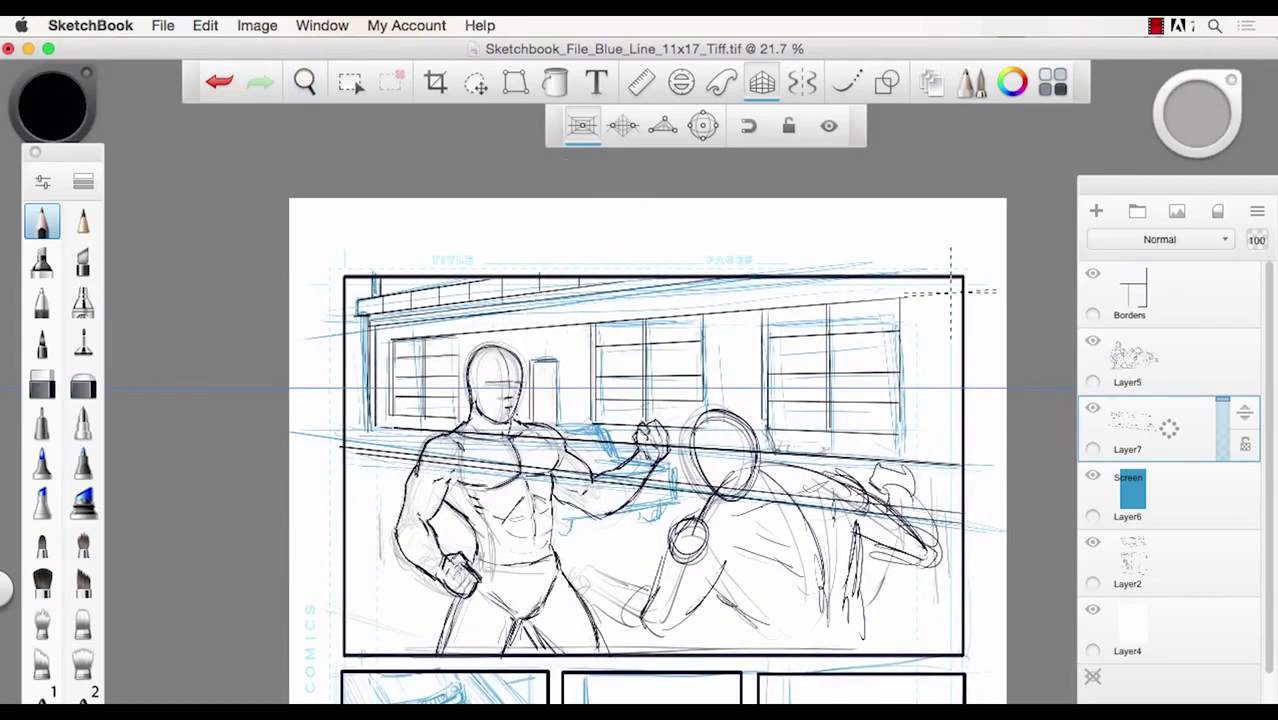
pyautogui.press('space')
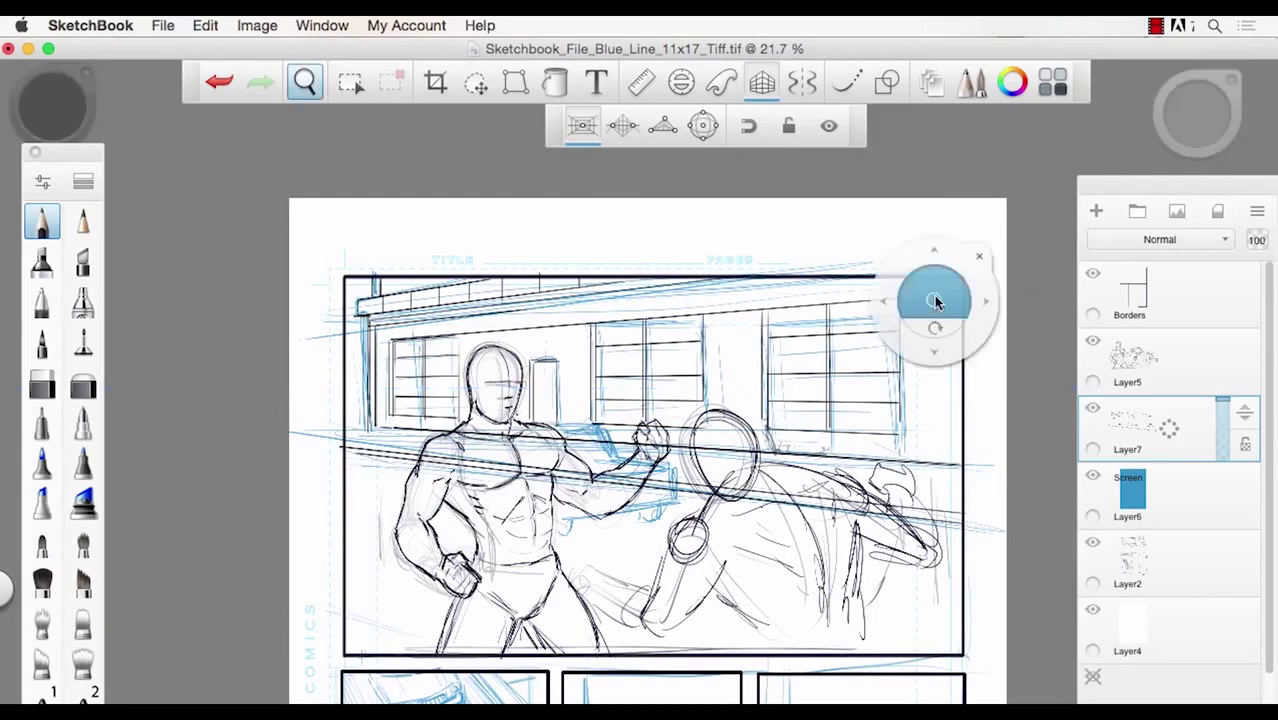
pyautogui.moveTo(936, 302); pyautogui.dragTo(1022, 328)
pyautogui.moveTo(916, 292)
pyautogui.mouseDown()
pyautogui.moveTo(816, 280)
pyautogui.moveTo(899, 297)
pyautogui.mouseUp()
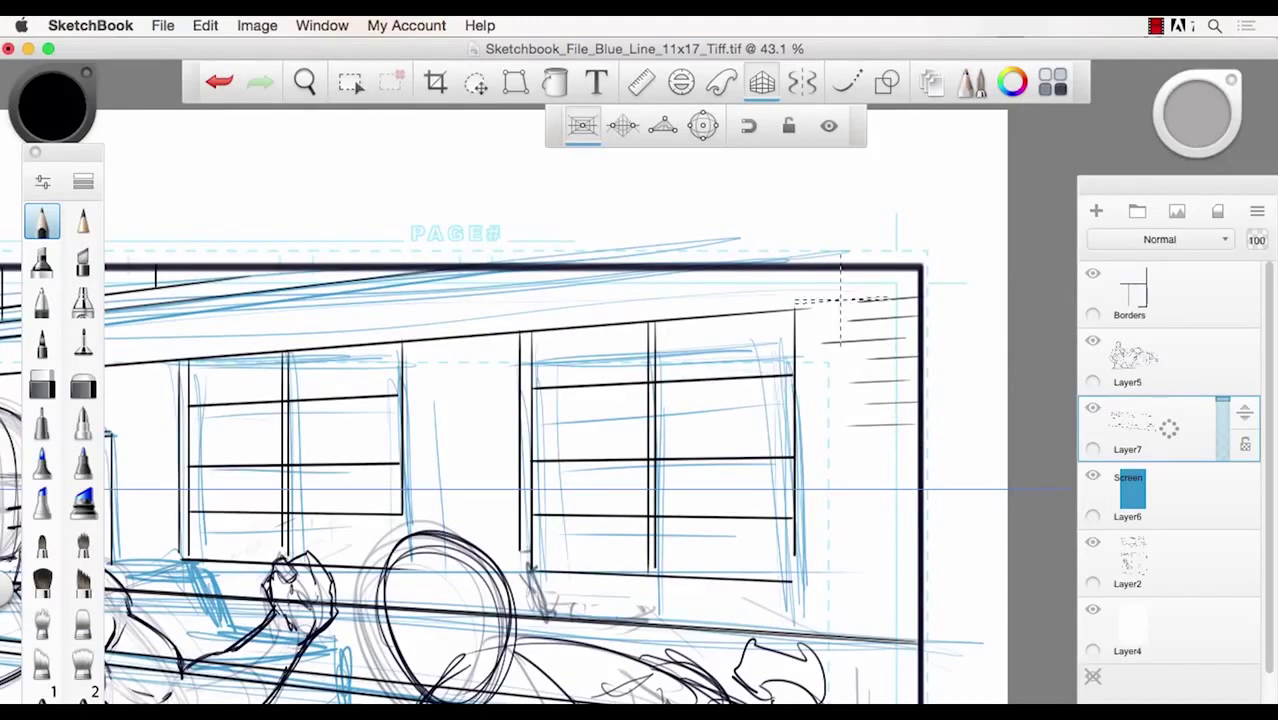
# - Ink staggered vertical joints between the brick lines beside the panel border to form a patch of bricks
pyautogui.scroll(5, 890, 402)
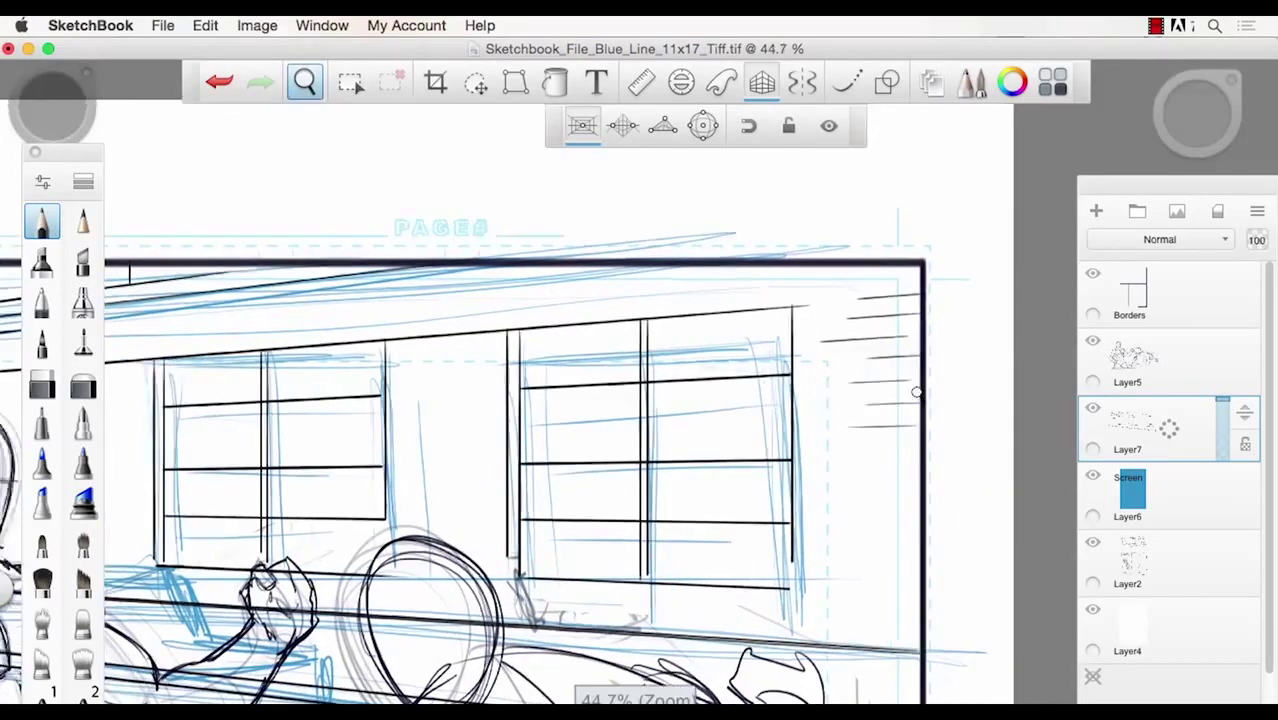
pyautogui.moveTo(891, 414); pyautogui.dragTo(891, 442)
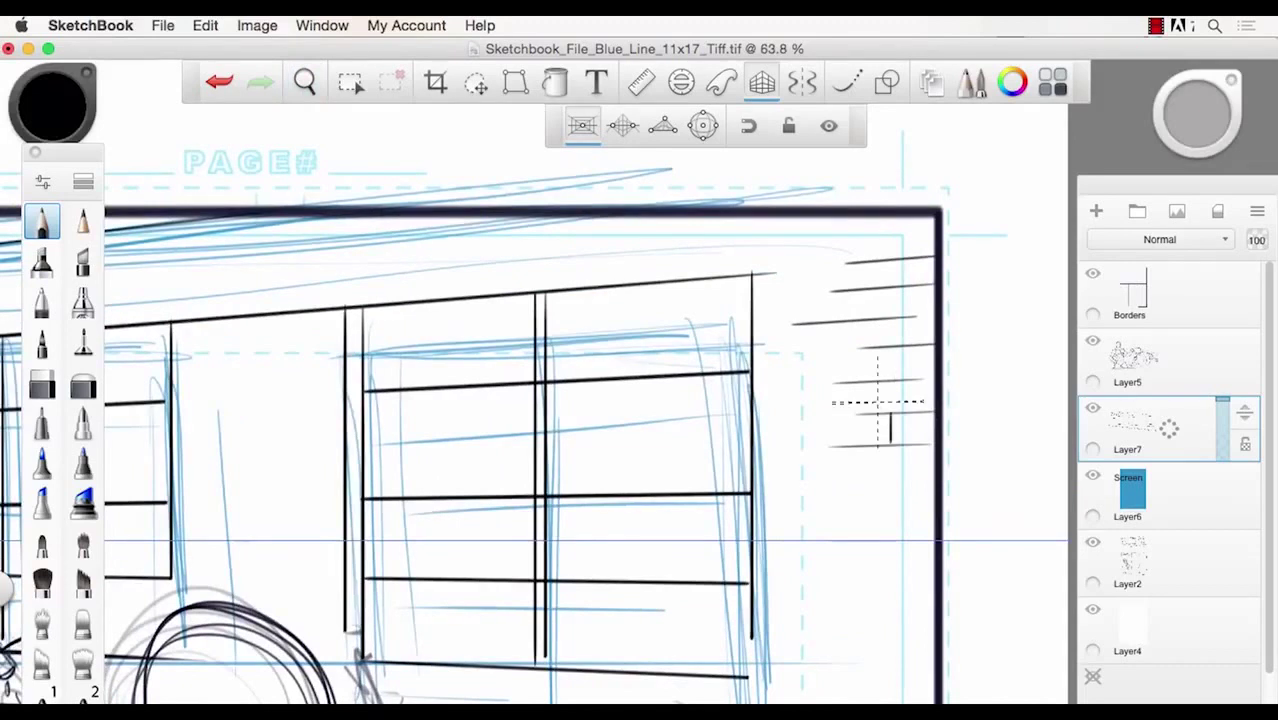
pyautogui.moveTo(854, 384); pyautogui.dragTo(854, 412)
pyautogui.moveTo(890, 346); pyautogui.dragTo(890, 381)
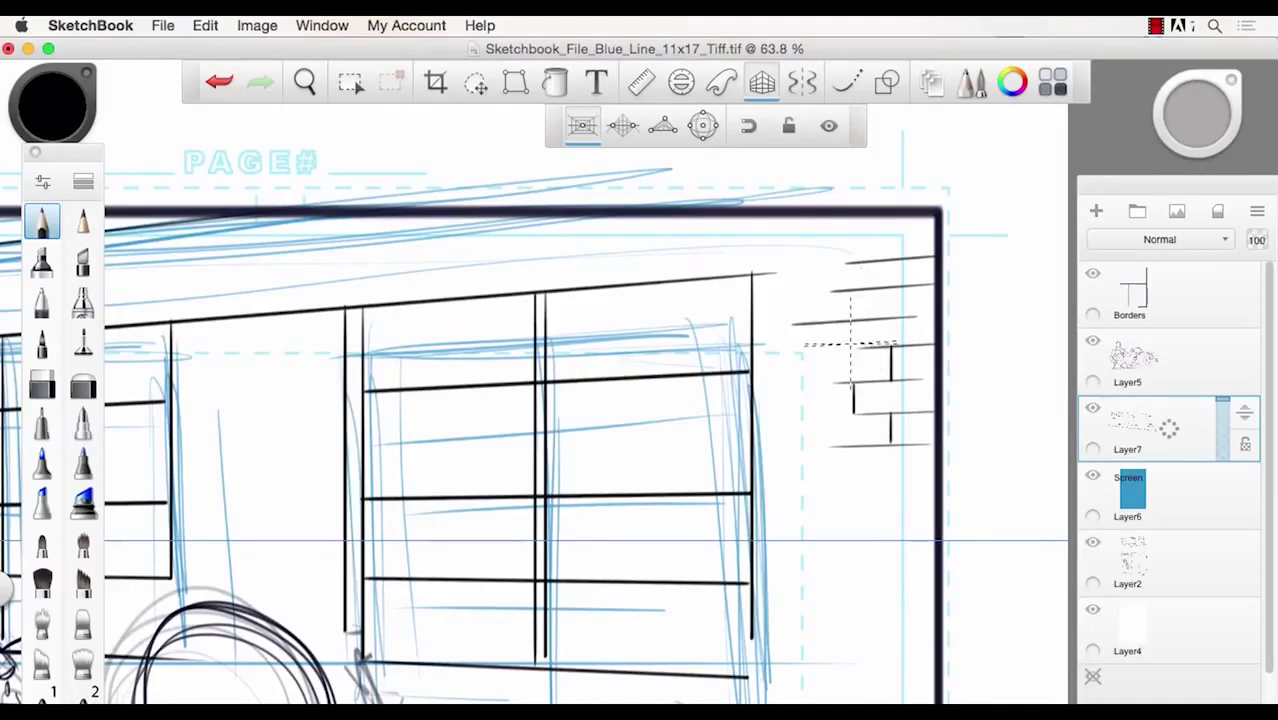
pyautogui.press('space')
pyautogui.moveTo(848, 338); pyautogui.dragTo(880, 320)
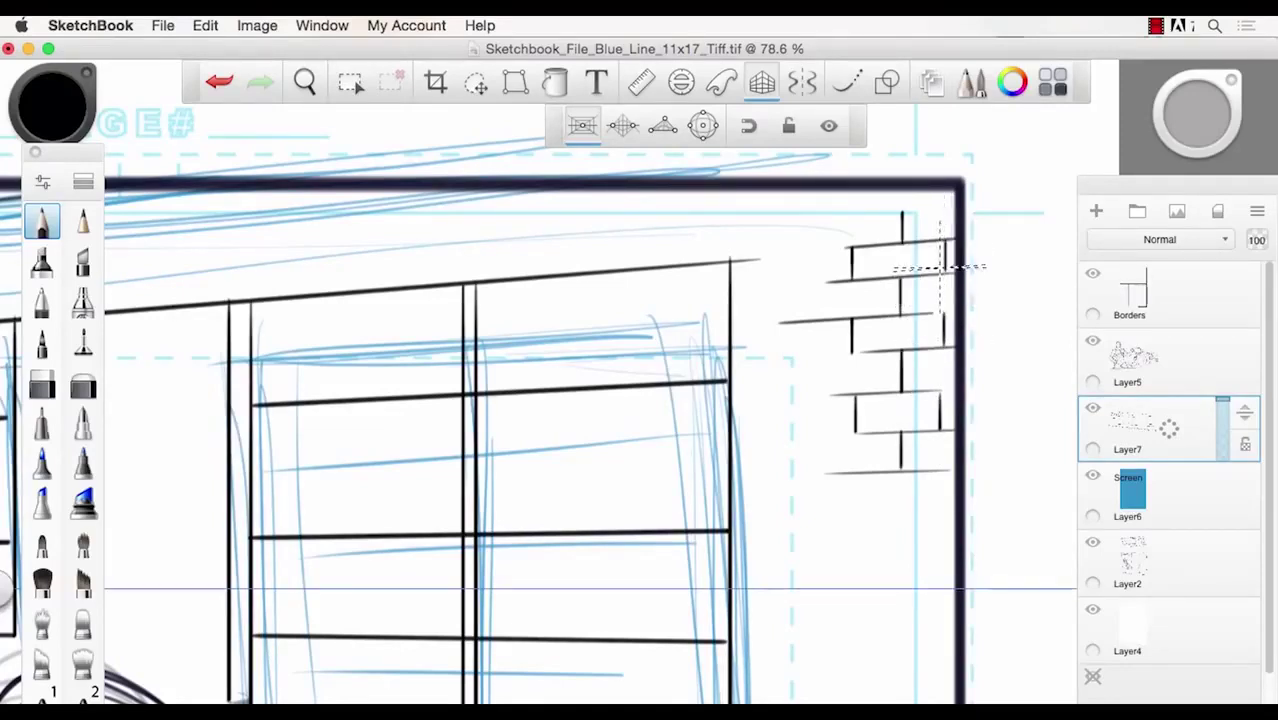
pyautogui.moveTo(810, 396); pyautogui.dragTo(810, 362)
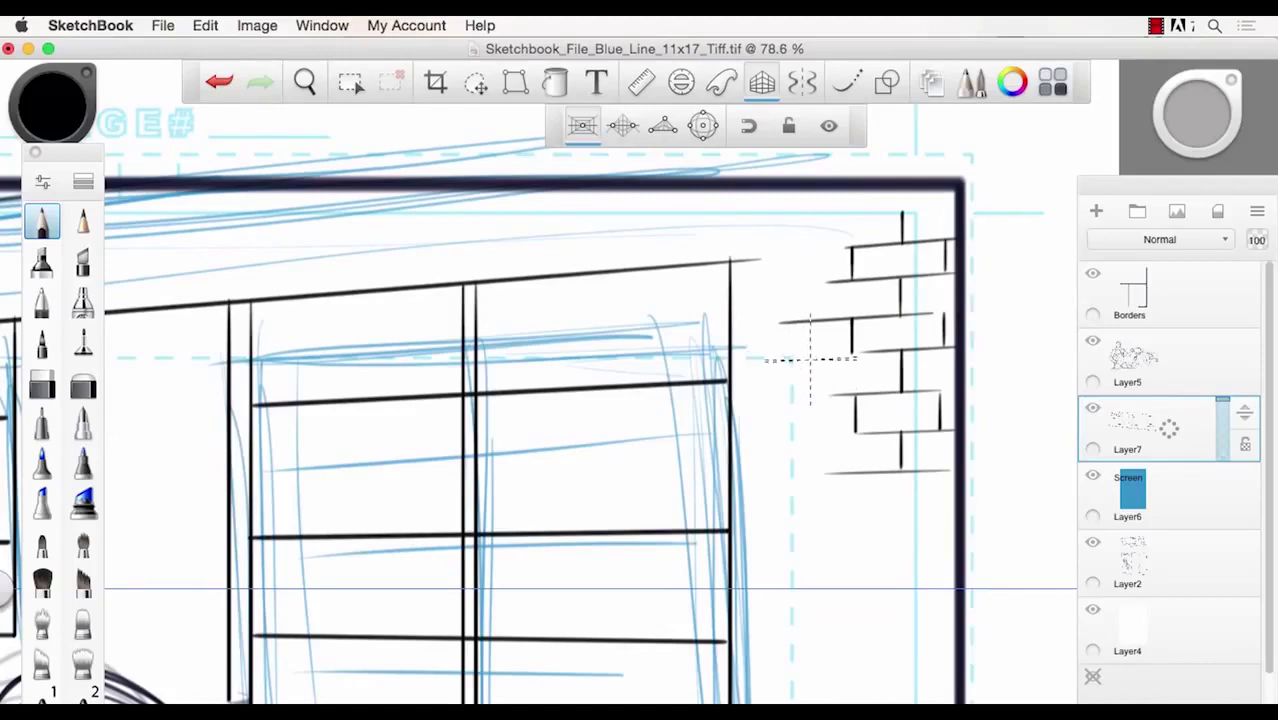
pyautogui.moveTo(813, 472)
pyautogui.mouseDown()
pyautogui.moveTo(813, 440)
pyautogui.moveTo(855, 506)
pyautogui.mouseUp()
# - Ink a small patch of staggered bricks in perspective on the wall between the narrow doorway and the first large window
pyautogui.press('space')
pyautogui.moveTo(791, 428)
pyautogui.mouseDown()
pyautogui.moveTo(582, 475)
pyautogui.moveTo(499, 479)
pyautogui.moveTo(530, 465)
pyautogui.mouseUp()
pyautogui.press('space')
pyautogui.moveTo(490, 543); pyautogui.dragTo(622, 529)
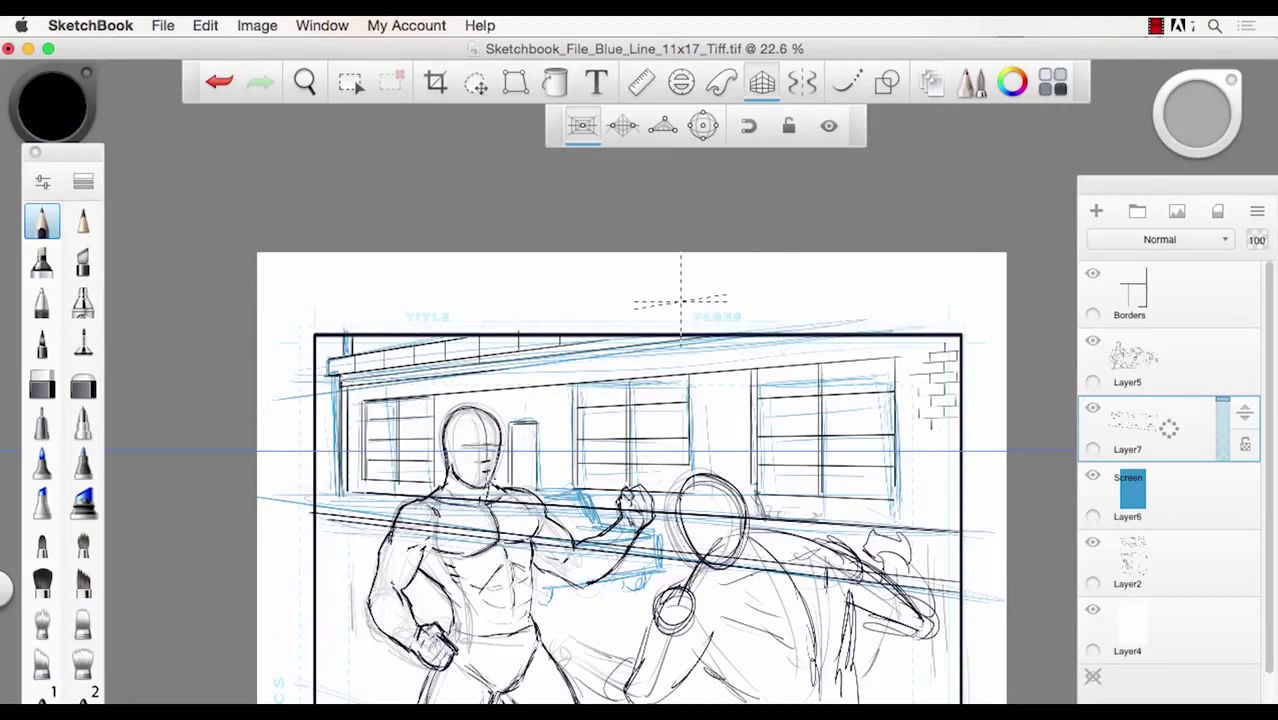
pyautogui.press('space')
pyautogui.moveTo(485, 391); pyautogui.dragTo(687, 388)
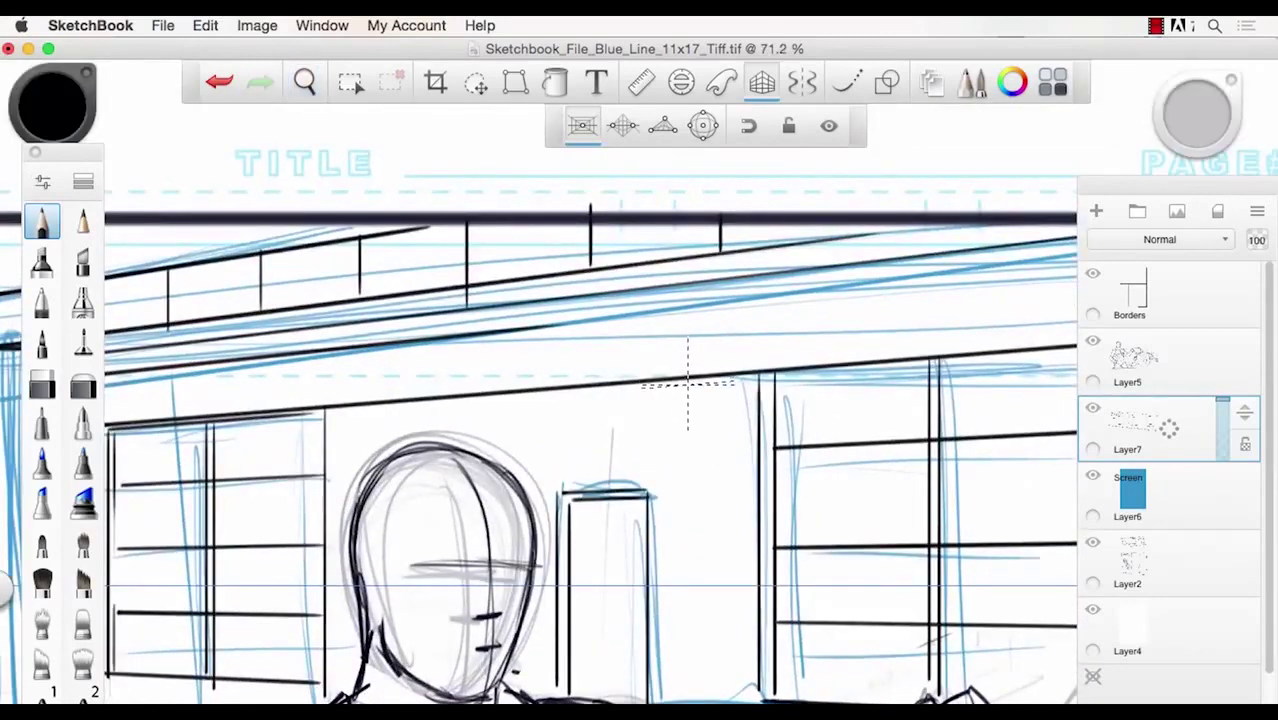
pyautogui.press(']')
pyautogui.press('space')
pyautogui.moveTo(733, 408); pyautogui.dragTo(736, 404)
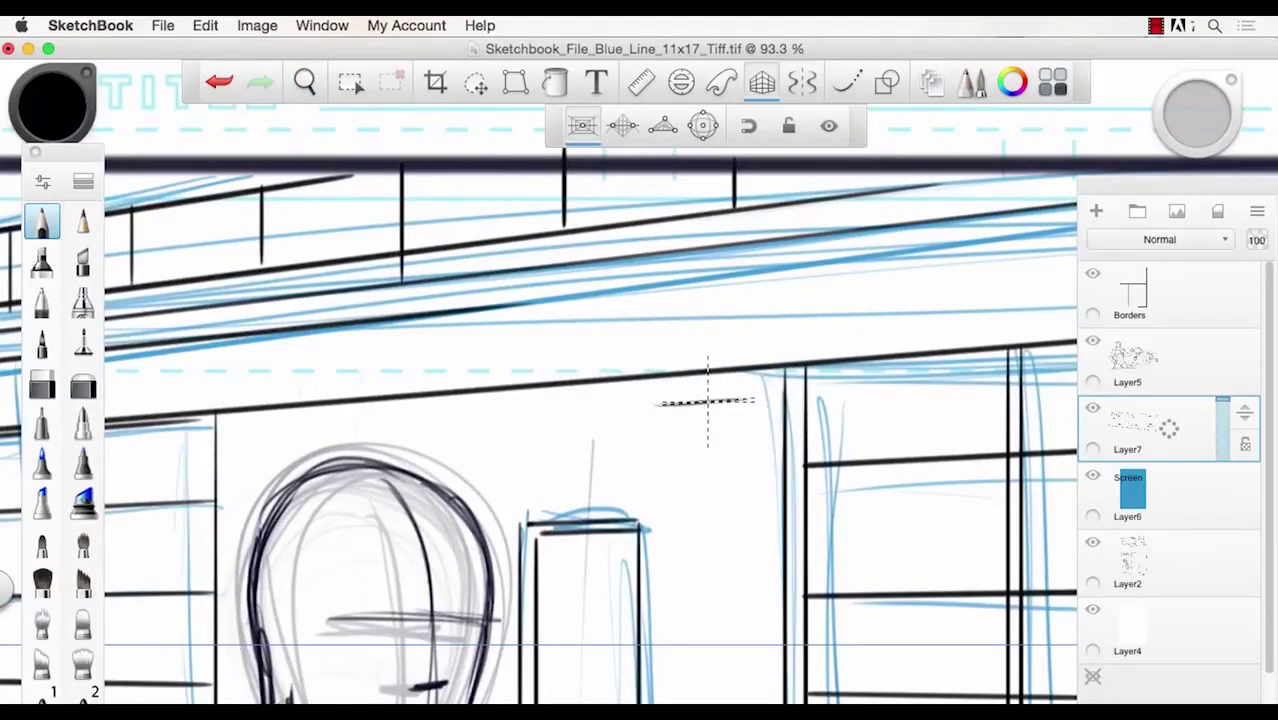
pyautogui.press(']')
pyautogui.moveTo(712, 402)
pyautogui.mouseDown()
pyautogui.moveTo(742, 432)
pyautogui.moveTo(740, 467)
pyautogui.moveTo(754, 460)
pyautogui.moveTo(666, 473)
pyautogui.moveTo(681, 449)
pyautogui.moveTo(709, 466)
pyautogui.moveTo(709, 495)
pyautogui.moveTo(661, 496)
pyautogui.mouseUp()
pyautogui.moveTo(738, 497)
pyautogui.mouseDown()
pyautogui.moveTo(738, 526)
pyautogui.moveTo(674, 526)
pyautogui.moveTo(648, 465)
pyautogui.moveTo(656, 385)
pyautogui.moveTo(562, 374)
pyautogui.moveTo(499, 329)
pyautogui.moveTo(499, 294)
pyautogui.mouseUp()
# - View the whole panel and compare it with the inked building on Layer7 hidden and shown again
pyautogui.press('space')
pyautogui.press('space')
pyautogui.press('space')
pyautogui.moveTo(467, 525); pyautogui.dragTo(496, 526)
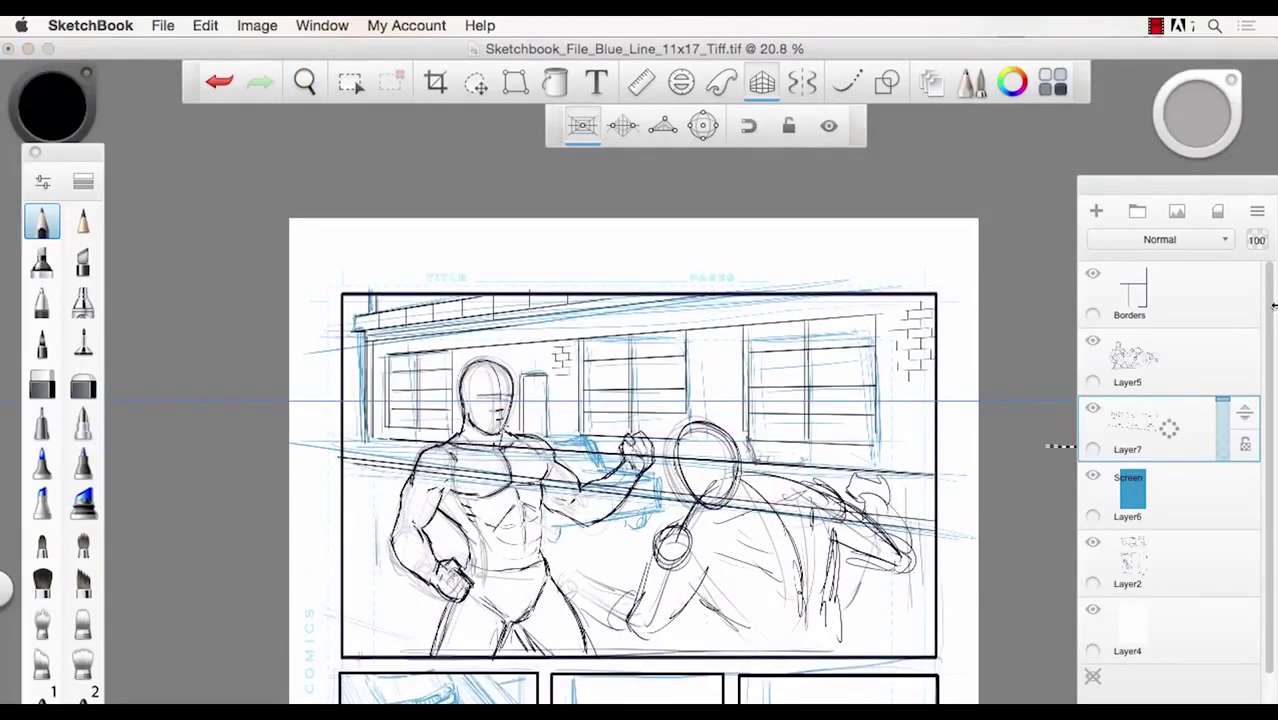
pyautogui.click(1093, 411)
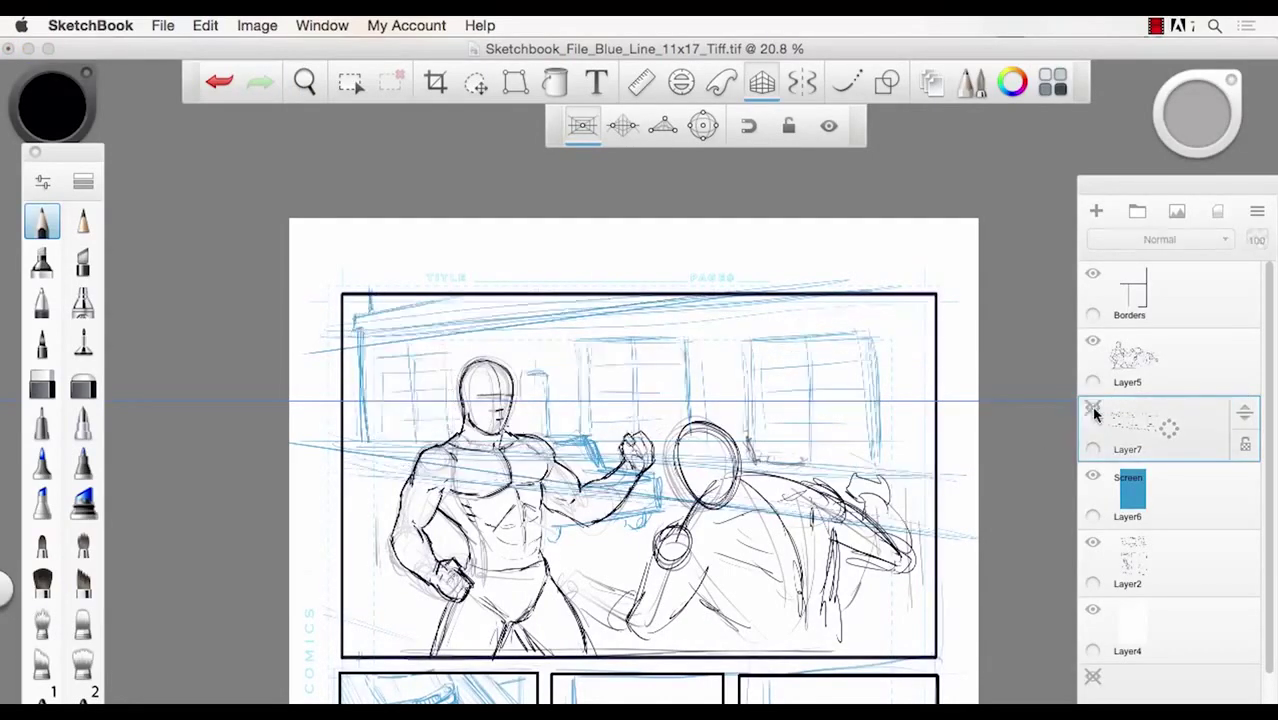
pyautogui.click(1093, 411)
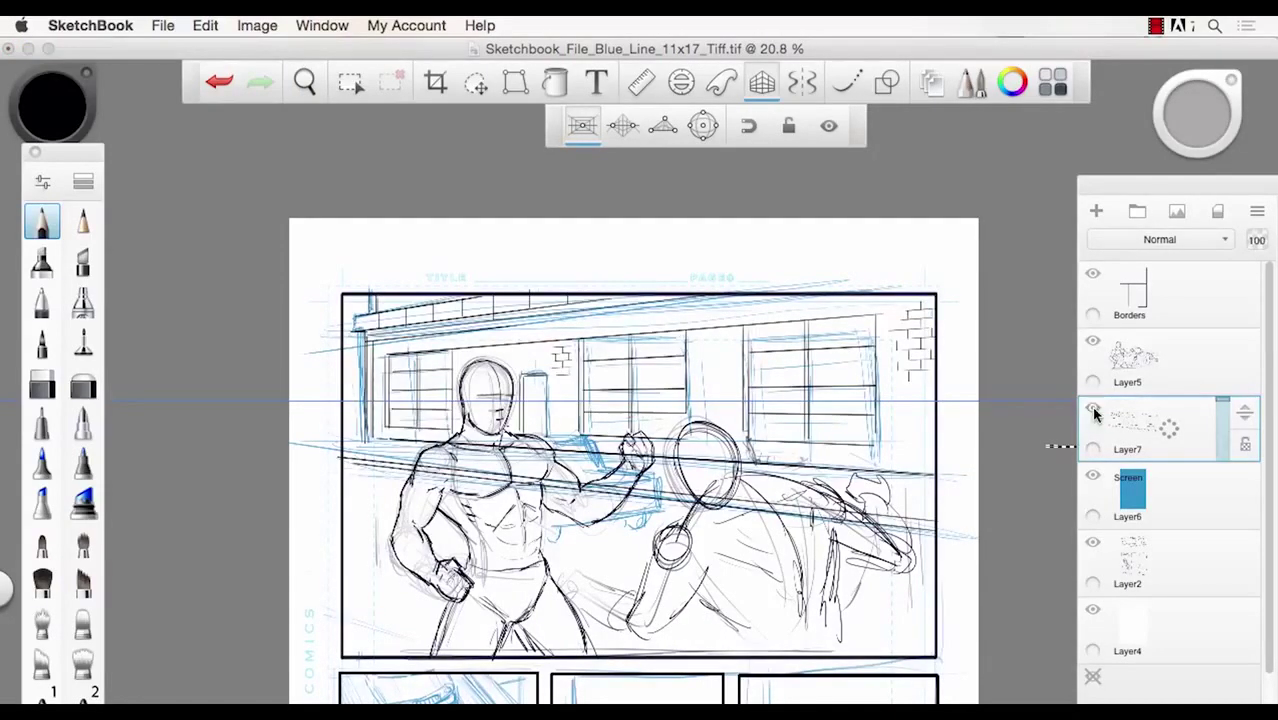
# - Check Layer2 with its visibility off and on, and lighten its blue car, window, roof and post sketch lines with the large soft eraser
pyautogui.click(1178, 564)
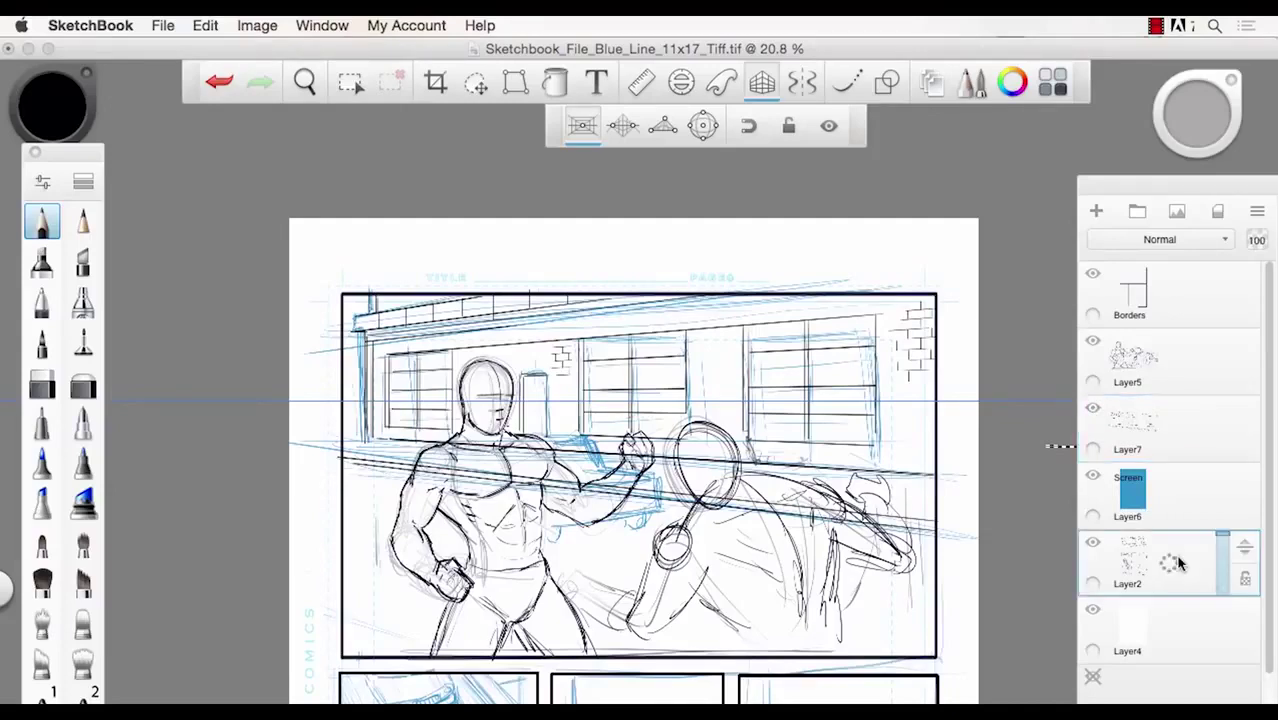
pyautogui.click(1092, 543)
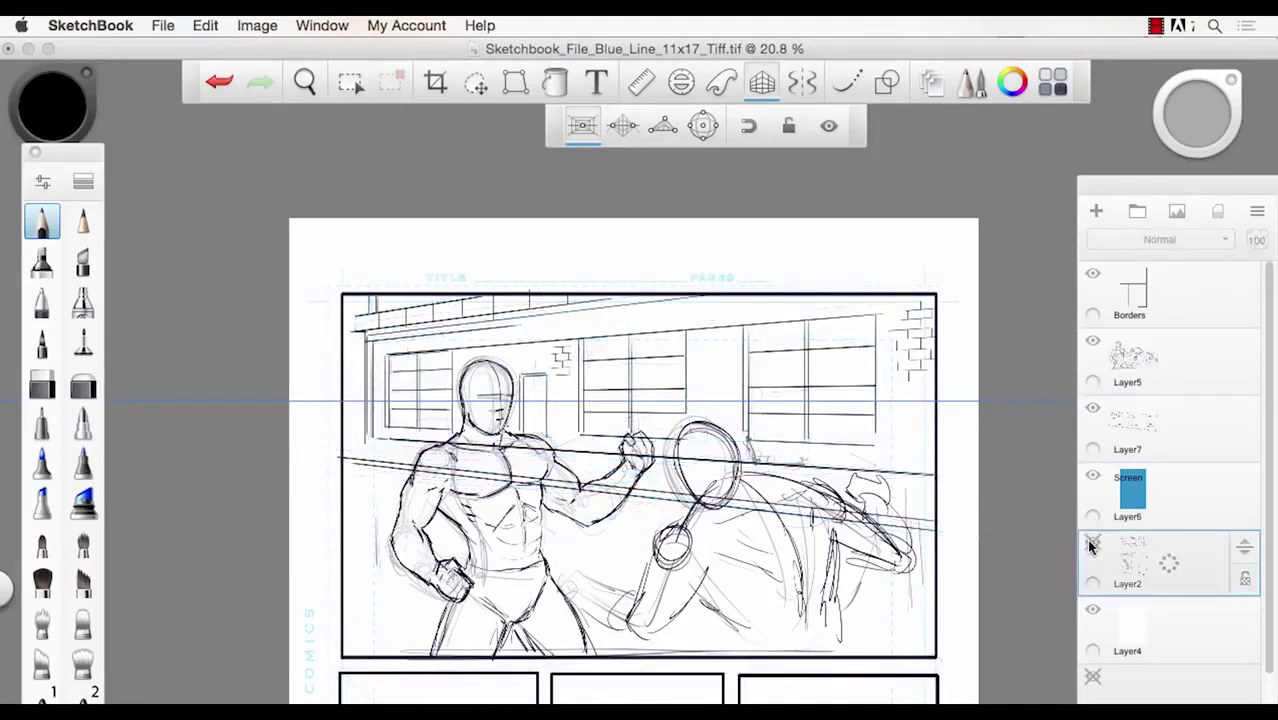
pyautogui.click(1091, 543)
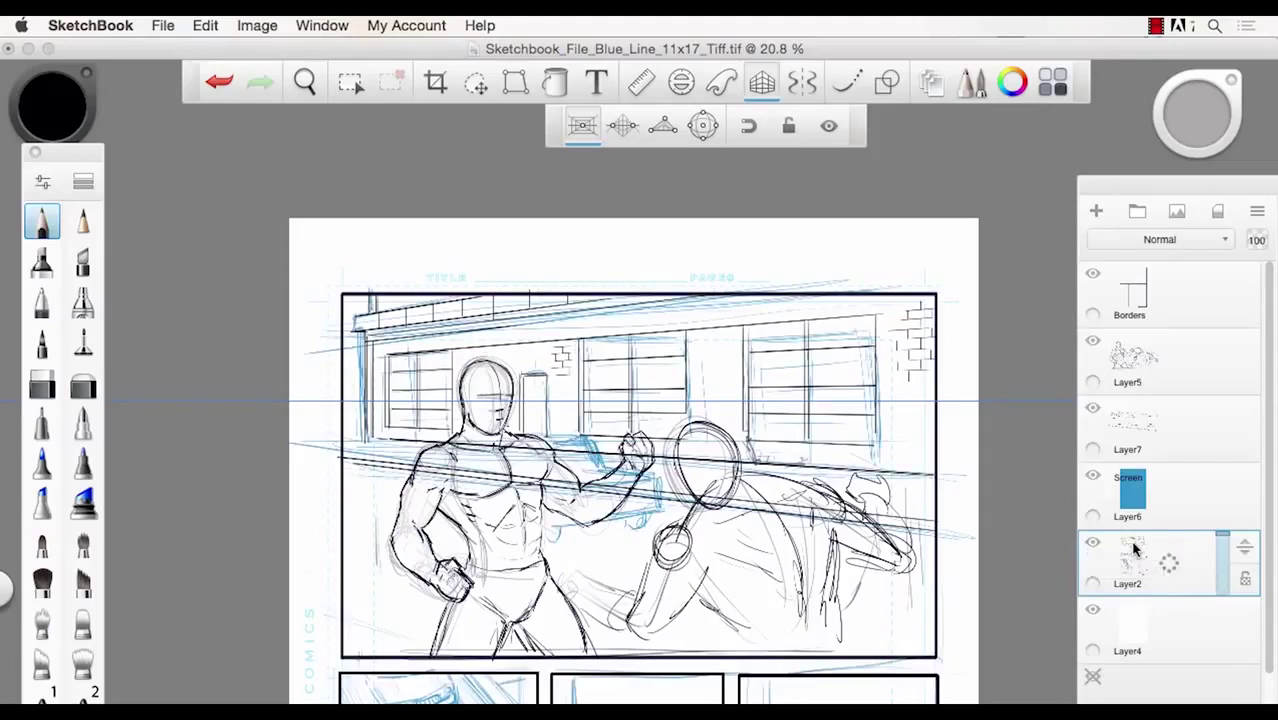
pyautogui.click(83, 383)
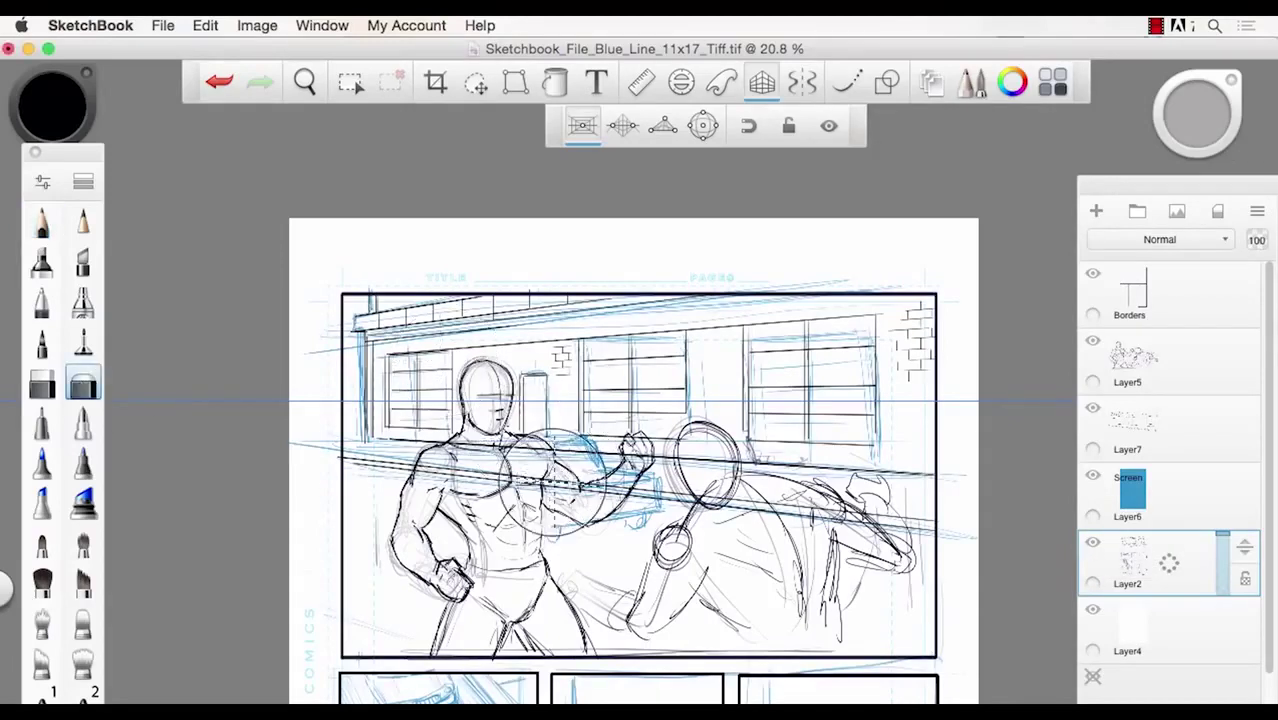
pyautogui.press('[')
pyautogui.moveTo(556, 470); pyautogui.dragTo(630, 472)
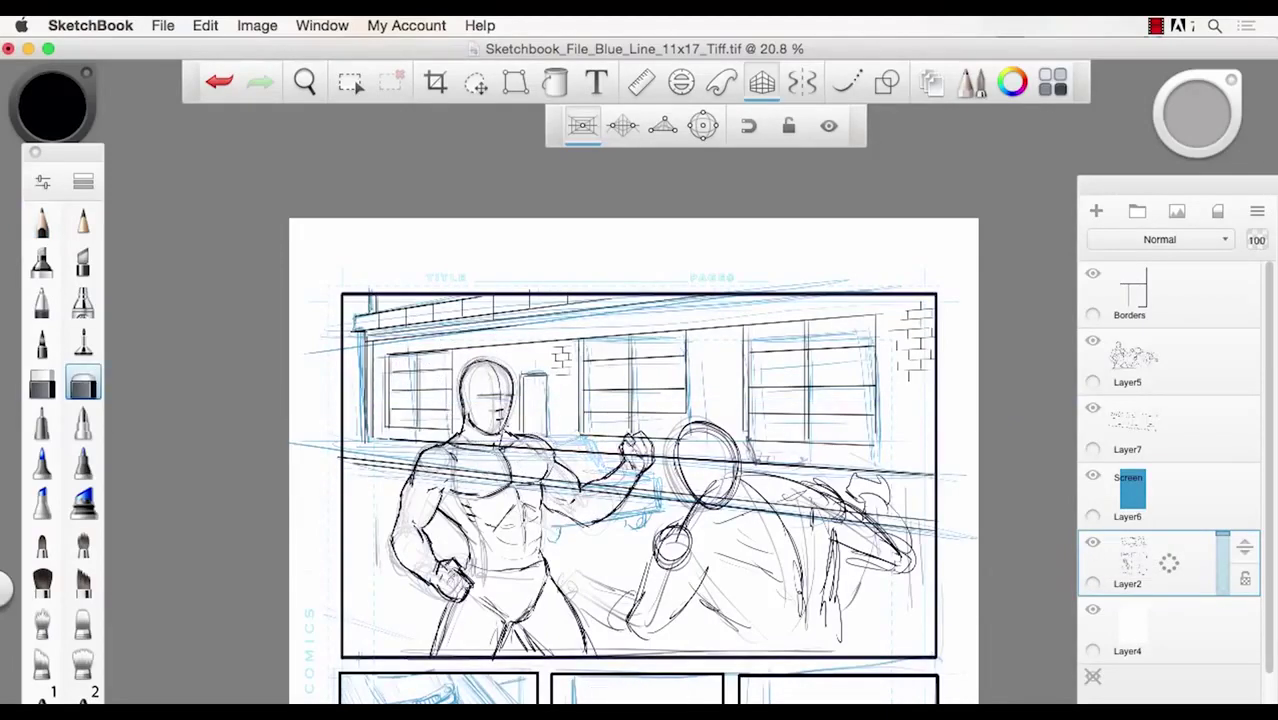
pyautogui.moveTo(876, 447); pyautogui.dragTo(762, 468)
pyautogui.moveTo(691, 301); pyautogui.dragTo(437, 326)
pyautogui.moveTo(354, 306)
pyautogui.mouseDown()
pyautogui.moveTo(361, 408)
pyautogui.moveTo(380, 450)
pyautogui.mouseUp()
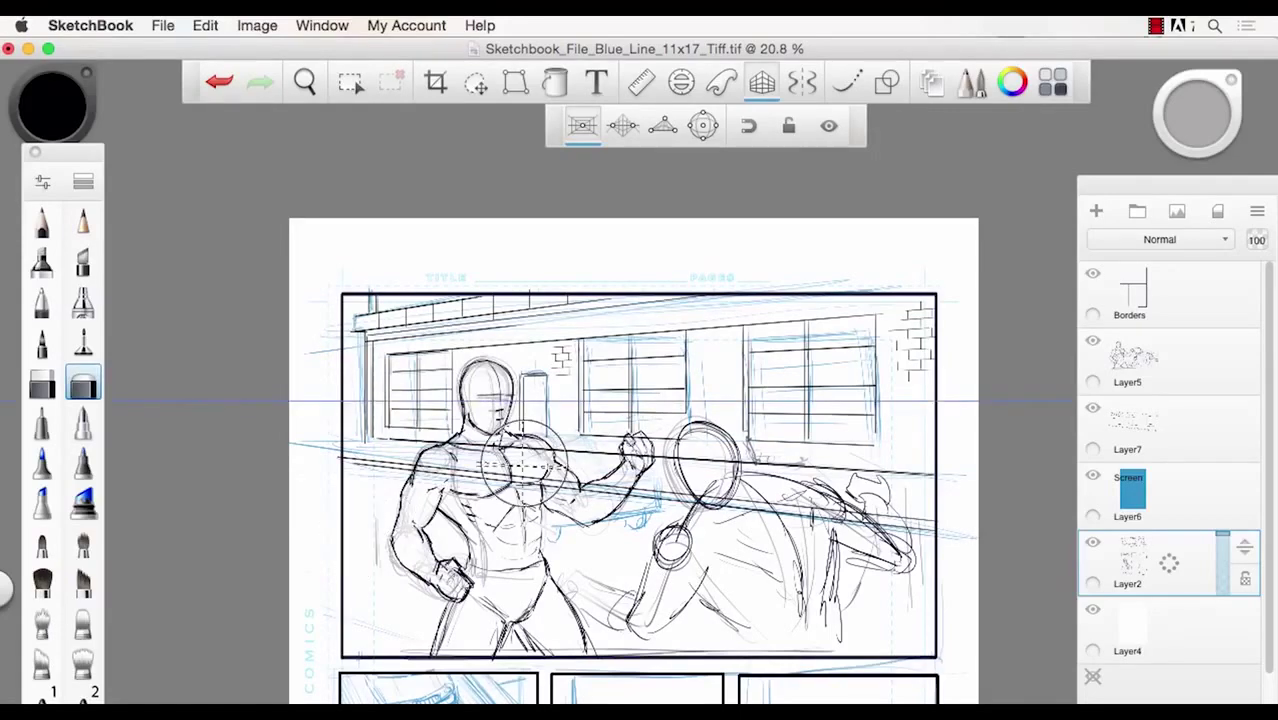
# - Zoom in on the panel, switch back to the pencil and turn off the perspective guides for freehand drawing
pyautogui.press('space')
pyautogui.moveTo(531, 444); pyautogui.dragTo(604, 452)
pyautogui.press('space')
pyautogui.moveTo(515, 403); pyautogui.dragTo(407, 395)
pyautogui.click(42, 226)
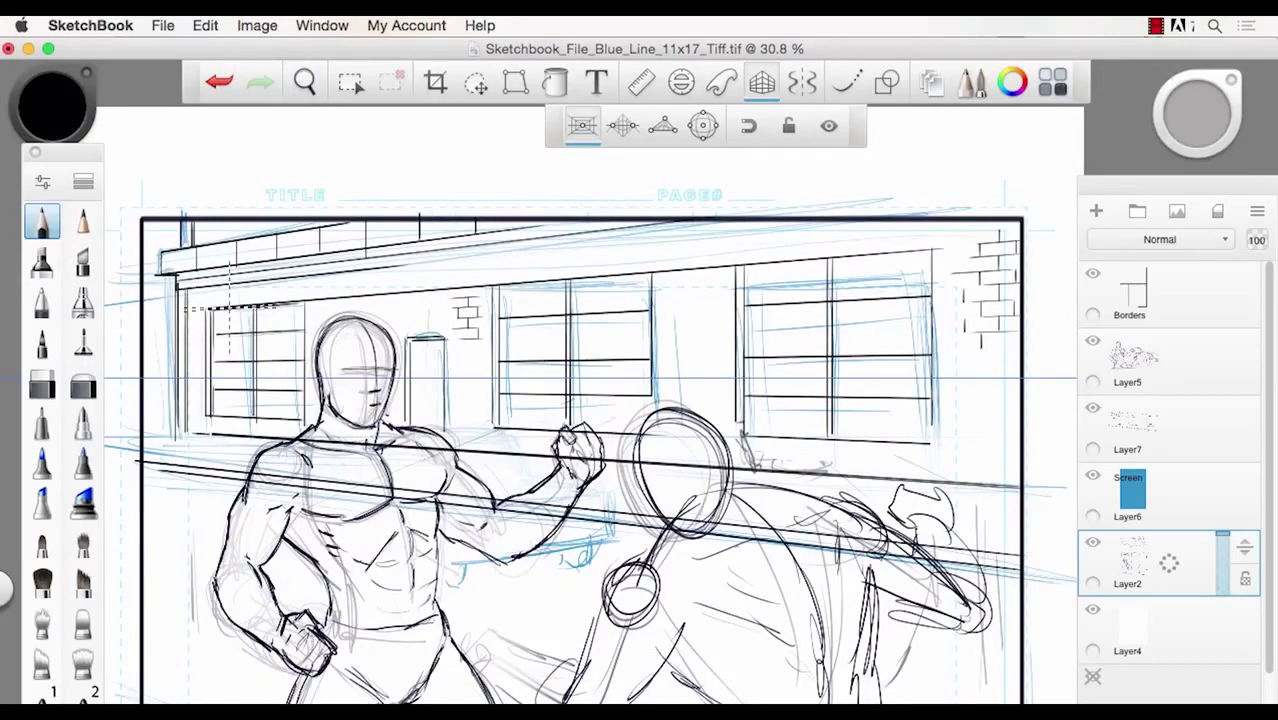
pyautogui.click(752, 84)
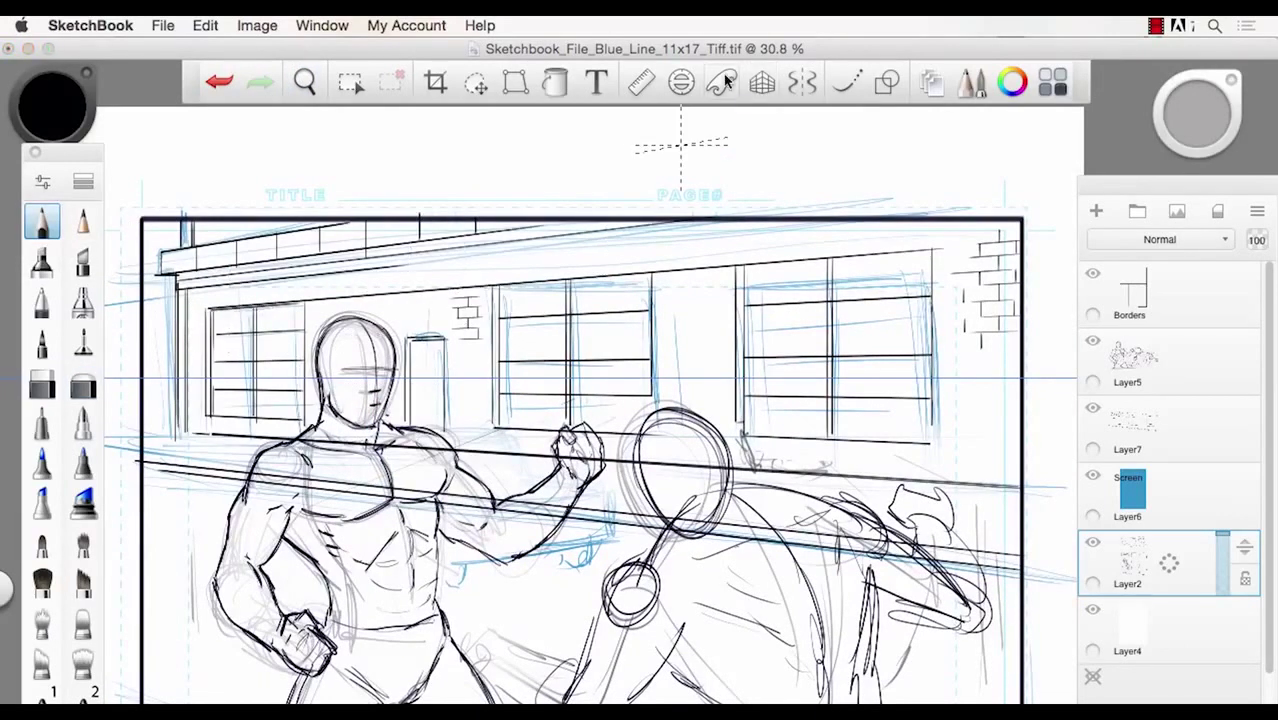
pyautogui.moveTo(400, 162)
pyautogui.mouseDown()
pyautogui.moveTo(442, 200)
pyautogui.moveTo(273, 144)
pyautogui.mouseUp()
pyautogui.press('super+z')
pyautogui.press('super+z')
pyautogui.press('super+z')
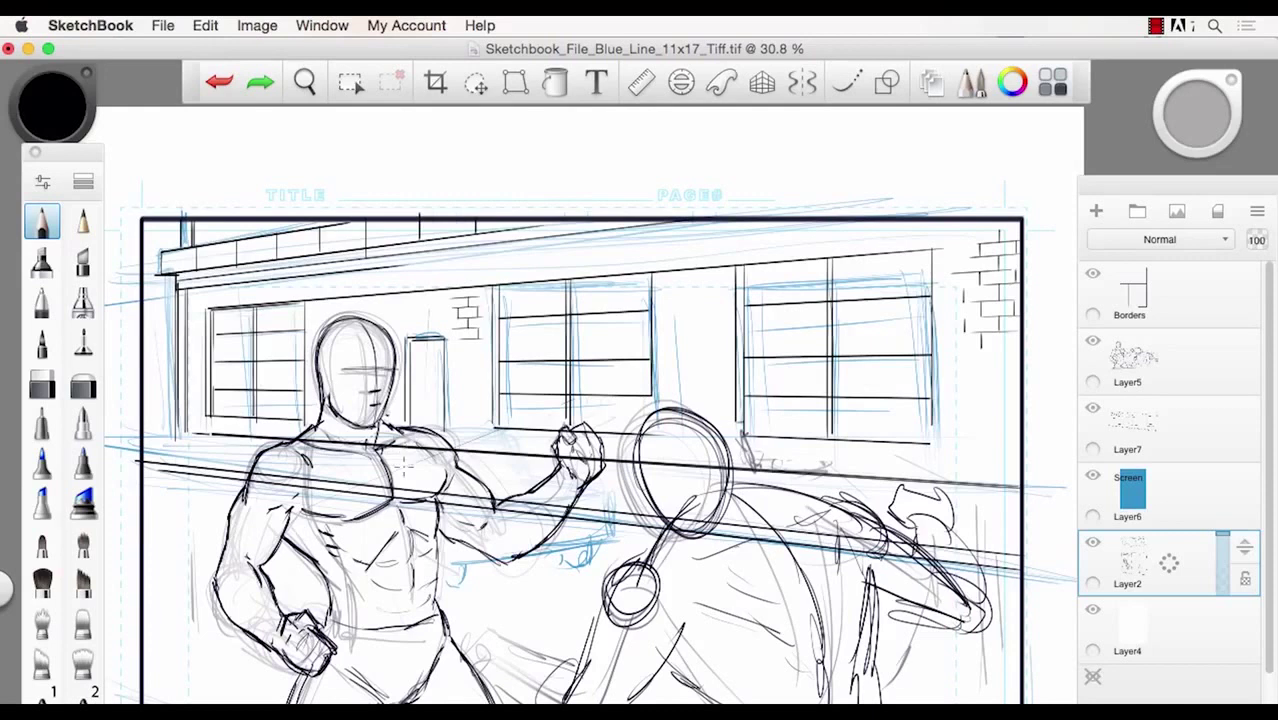
# - Sketch the parked car freehand on Layer2 behind the standing figure's raised arm, with its roof, windshield, hood, front end and wheels
pyautogui.moveTo(429, 428)
pyautogui.mouseDown()
pyautogui.moveTo(500, 431)
pyautogui.moveTo(521, 466)
pyautogui.moveTo(604, 477)
pyautogui.moveTo(618, 530)
pyautogui.moveTo(548, 546)
pyautogui.mouseUp()
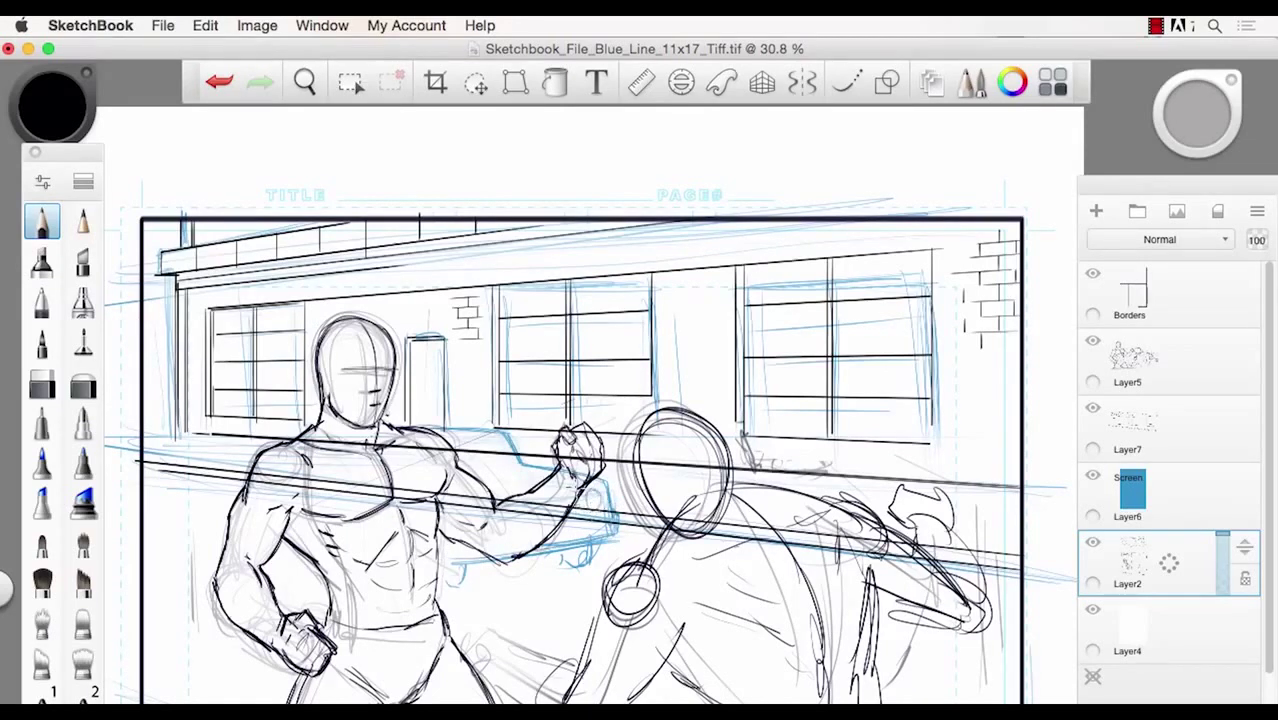
pyautogui.moveTo(590, 518); pyautogui.dragTo(565, 522)
pyautogui.moveTo(472, 468)
pyautogui.mouseDown()
pyautogui.moveTo(516, 471)
pyautogui.moveTo(484, 465)
pyautogui.moveTo(488, 434)
pyautogui.mouseUp()
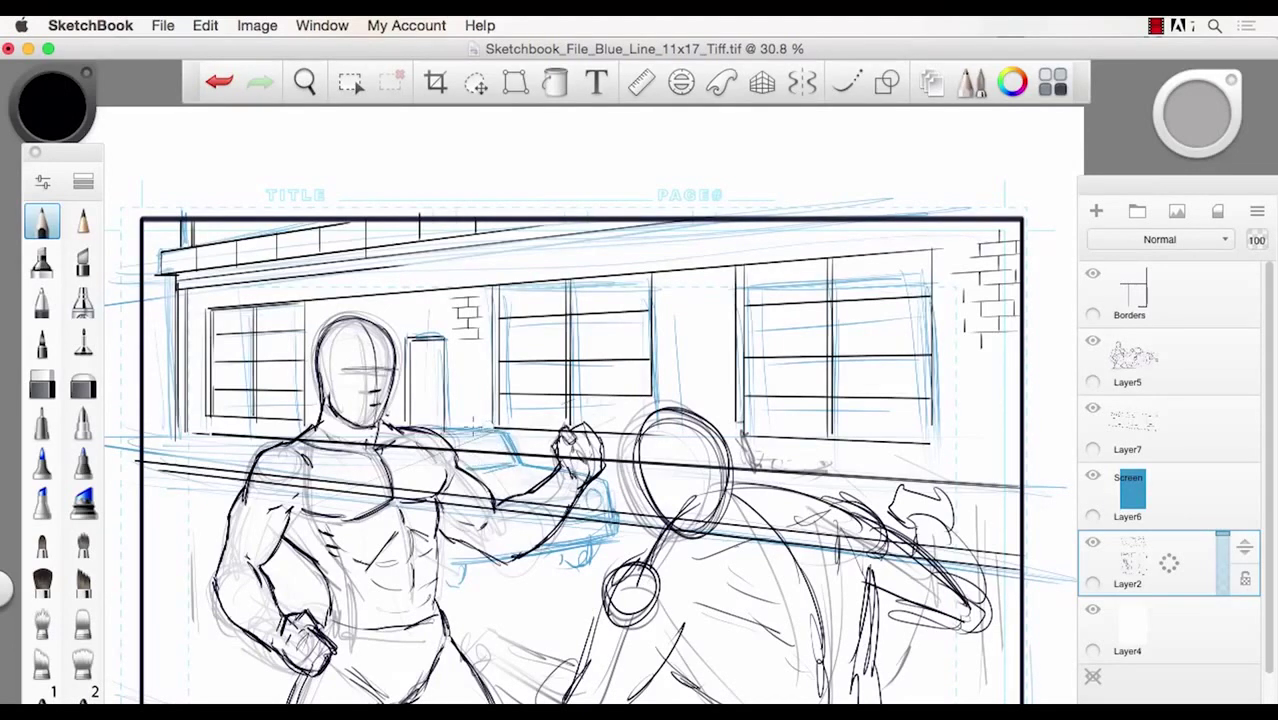
pyautogui.moveTo(408, 424); pyautogui.dragTo(504, 437)
pyautogui.moveTo(592, 556); pyautogui.dragTo(562, 568)
pyautogui.moveTo(462, 570)
pyautogui.mouseDown()
pyautogui.moveTo(454, 586)
pyautogui.moveTo(470, 580)
pyautogui.mouseUp()
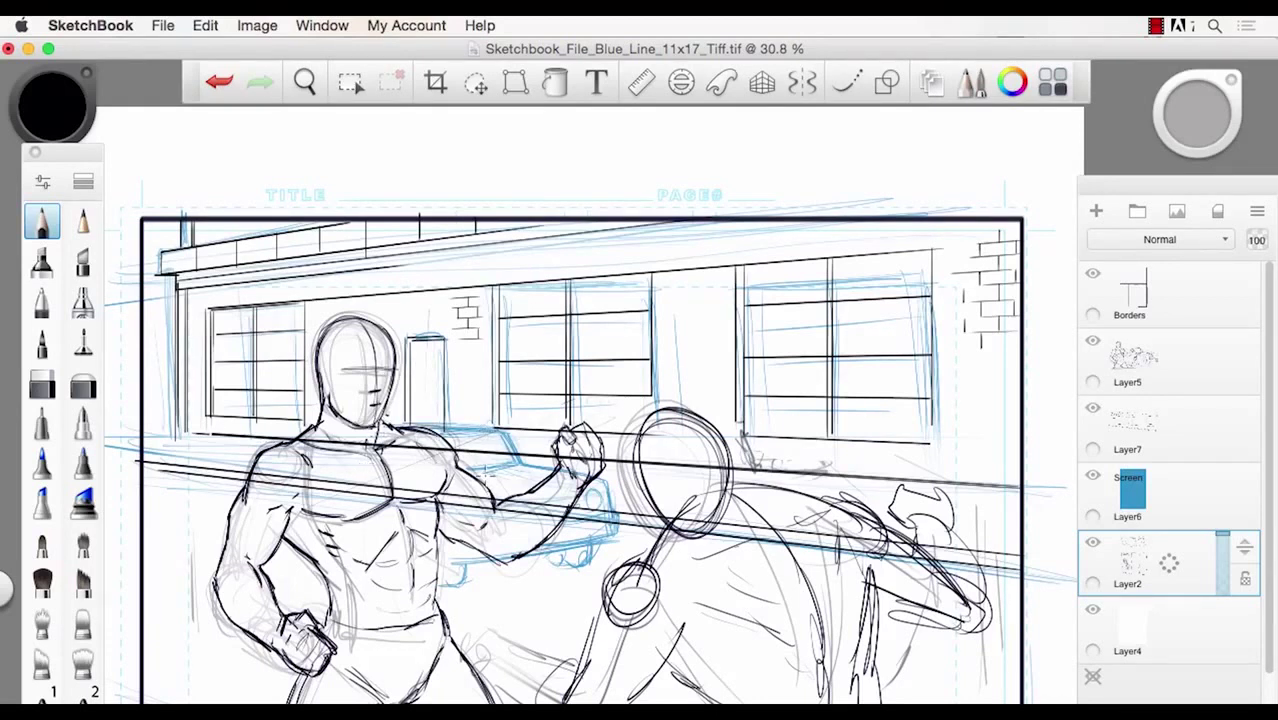
# - Add the car's windshield base line and sketch its rear end showing behind the standing figure's other shoulder
pyautogui.moveTo(464, 470); pyautogui.dragTo(506, 460)
pyautogui.moveTo(234, 494); pyautogui.dragTo(255, 468)
pyautogui.moveTo(229, 504)
pyautogui.mouseDown()
pyautogui.moveTo(247, 484)
pyautogui.moveTo(224, 486)
pyautogui.moveTo(246, 468)
pyautogui.mouseUp()
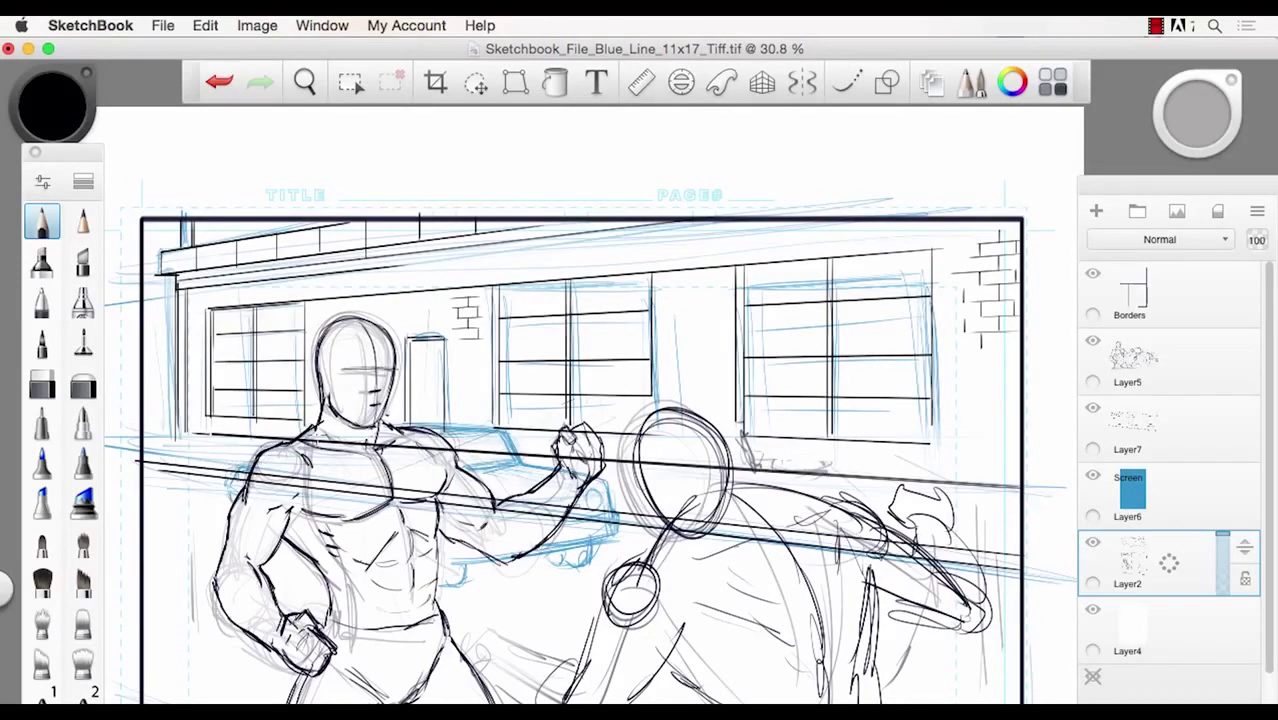
# - Lighten the blue car sketch on Layer2 with the soft eraser
pyautogui.click(83, 385)
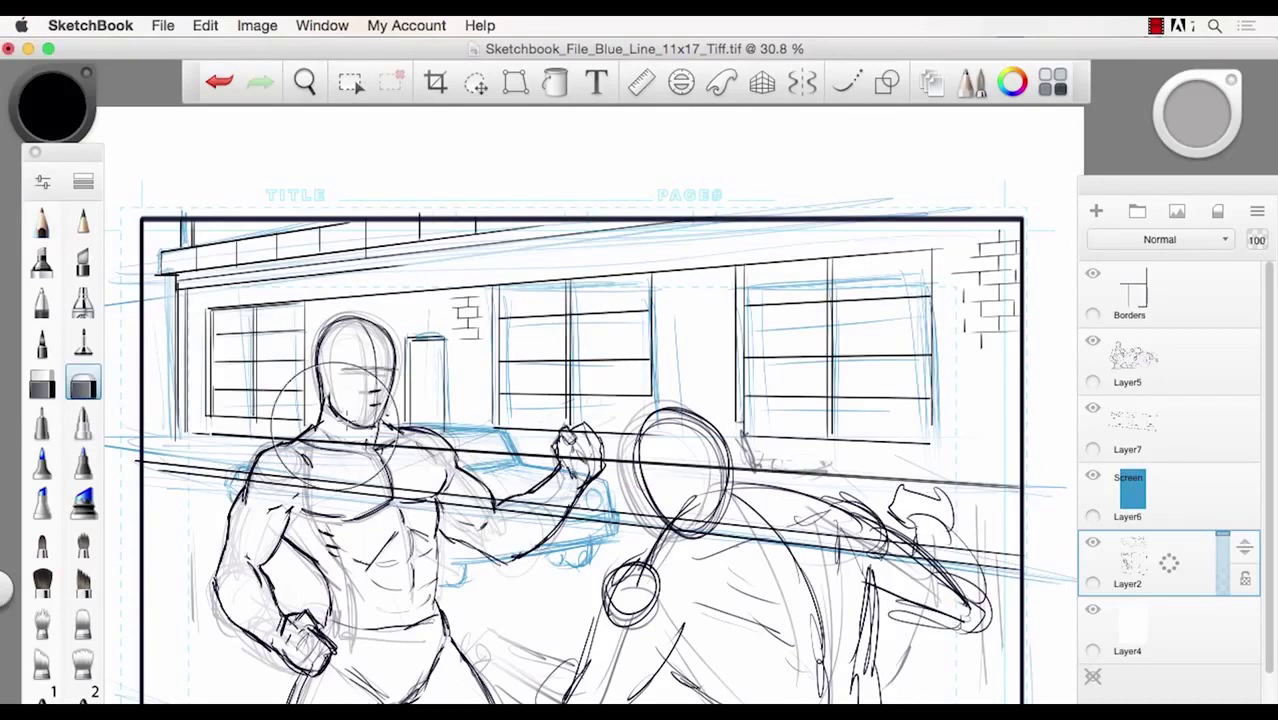
pyautogui.moveTo(520, 462)
pyautogui.mouseDown()
pyautogui.moveTo(606, 540)
pyautogui.moveTo(457, 575)
pyautogui.moveTo(230, 472)
pyautogui.moveTo(628, 508)
pyautogui.mouseUp()
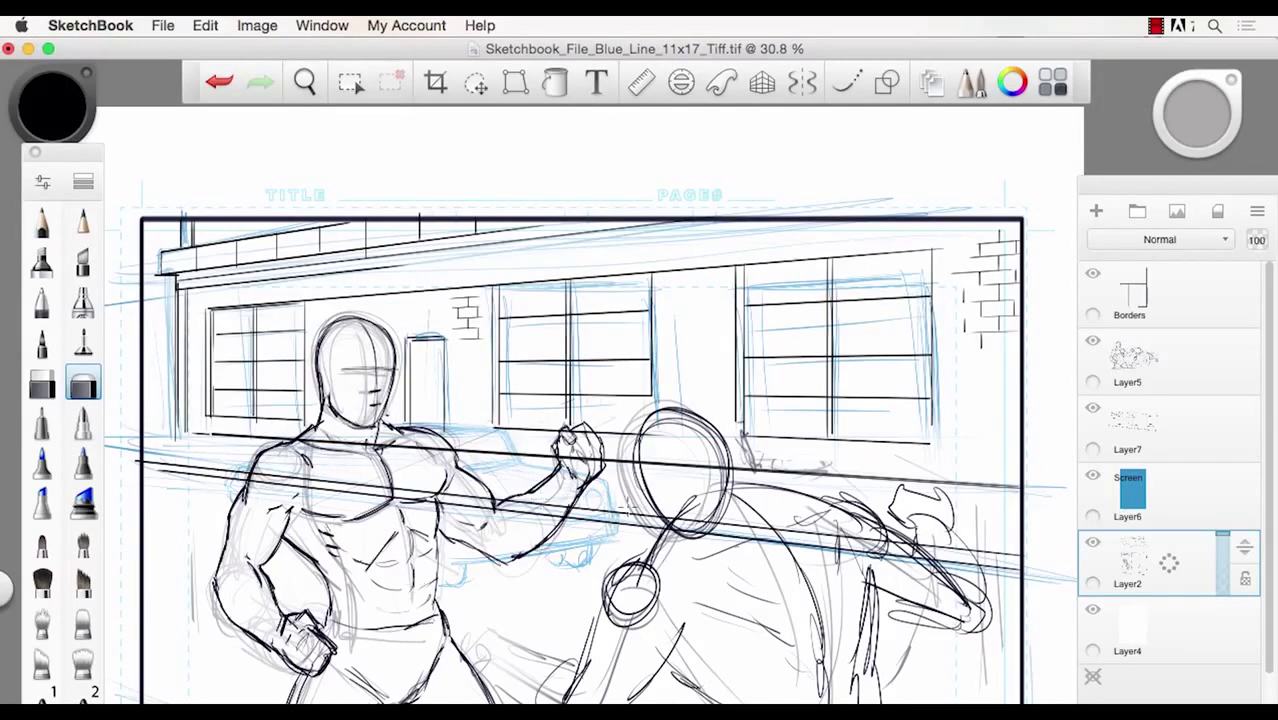
# - Refine the blue car sketch on Layer2 with the pencil, redrawing its roof, windshield, hood, headlight, front bumper and wheels
pyautogui.click(42, 221)
pyautogui.moveTo(464, 423)
pyautogui.mouseDown()
pyautogui.moveTo(400, 421)
pyautogui.moveTo(495, 428)
pyautogui.moveTo(520, 460)
pyautogui.moveTo(498, 432)
pyautogui.moveTo(474, 470)
pyautogui.moveTo(446, 466)
pyautogui.moveTo(562, 456)
pyautogui.mouseUp()
pyautogui.moveTo(520, 464)
pyautogui.mouseDown()
pyautogui.moveTo(598, 474)
pyautogui.moveTo(608, 530)
pyautogui.moveTo(590, 510)
pyautogui.mouseUp()
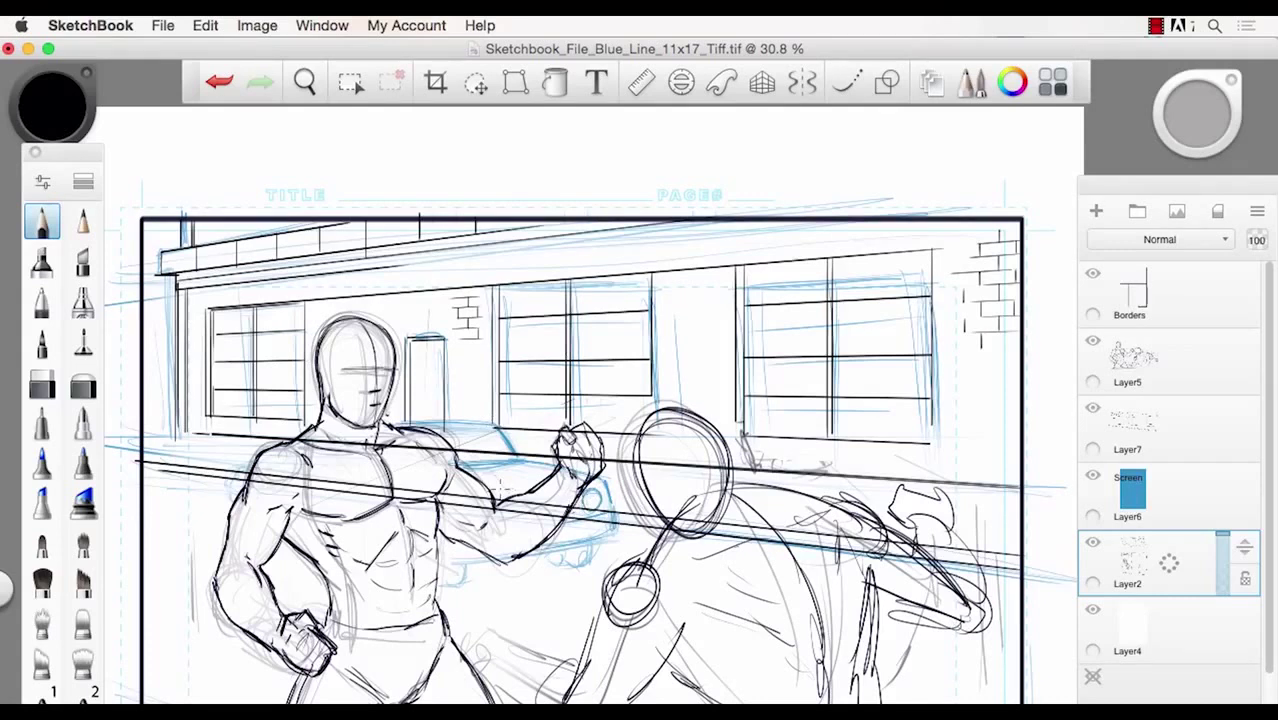
pyautogui.moveTo(500, 488); pyautogui.dragTo(540, 478)
pyautogui.moveTo(712, 300); pyautogui.dragTo(690, 332)
pyautogui.press('super+z')
pyautogui.moveTo(605, 508); pyautogui.dragTo(613, 527)
pyautogui.moveTo(546, 551)
pyautogui.mouseDown()
pyautogui.moveTo(580, 547)
pyautogui.moveTo(580, 566)
pyautogui.moveTo(546, 560)
pyautogui.moveTo(562, 566)
pyautogui.mouseUp()
pyautogui.moveTo(468, 558)
pyautogui.mouseDown()
pyautogui.moveTo(440, 567)
pyautogui.moveTo(452, 556)
pyautogui.mouseUp()
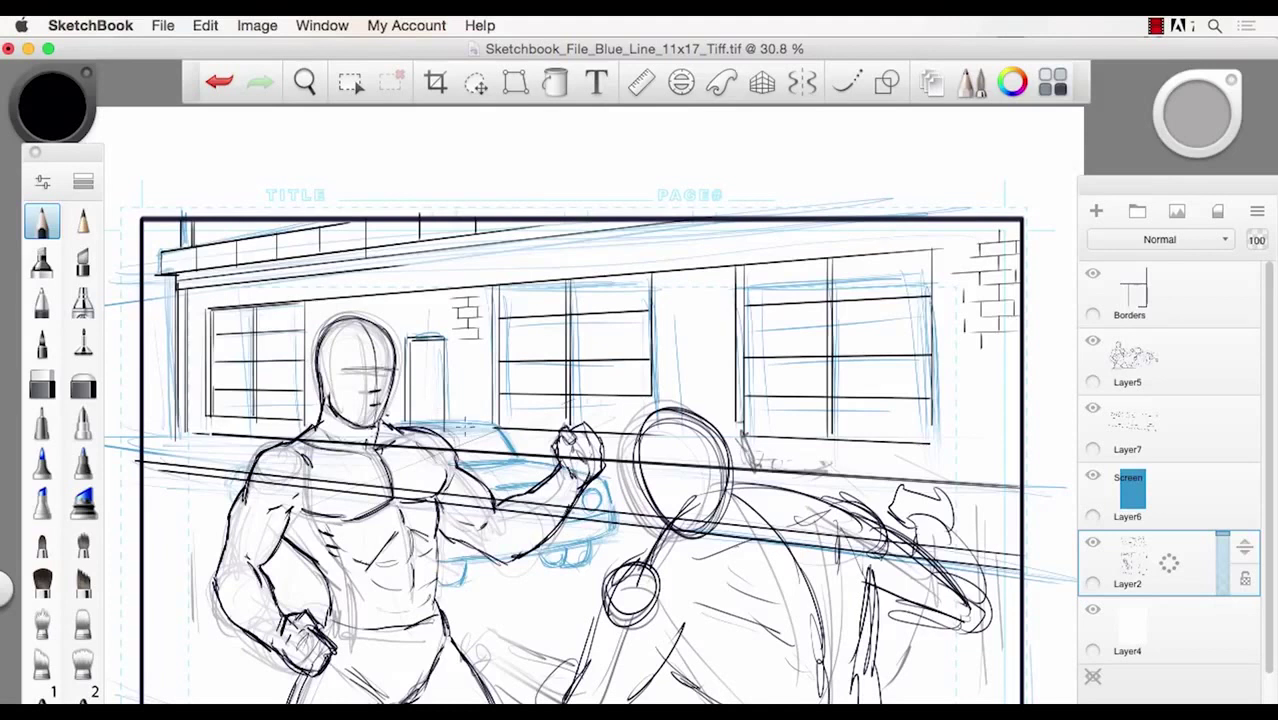
# - Shade the car's wheels, front end and ground shadow in blue, and lighten the car sketch with the soft eraser
pyautogui.moveTo(446, 428)
pyautogui.mouseDown()
pyautogui.moveTo(484, 431)
pyautogui.moveTo(441, 428)
pyautogui.mouseUp()
pyautogui.moveTo(614, 527); pyautogui.dragTo(564, 539)
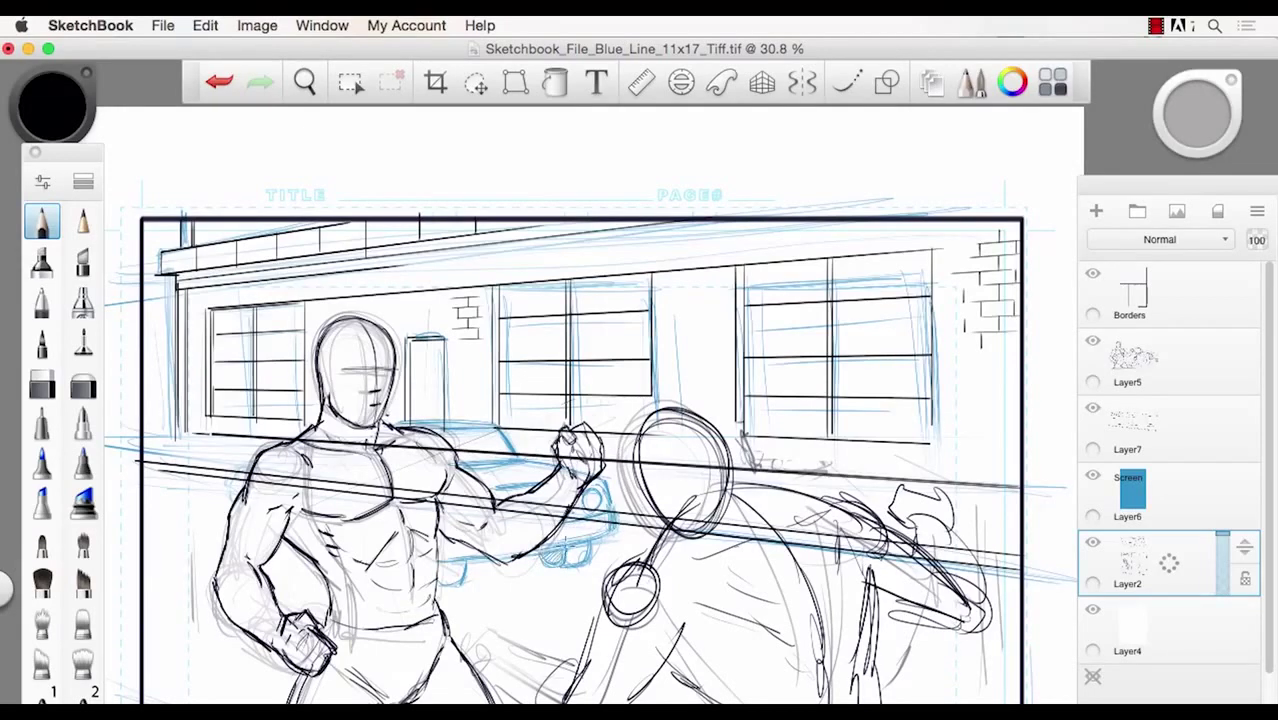
pyautogui.moveTo(575, 548)
pyautogui.mouseDown()
pyautogui.moveTo(584, 541)
pyautogui.moveTo(566, 558)
pyautogui.mouseUp()
pyautogui.moveTo(478, 563)
pyautogui.mouseDown()
pyautogui.moveTo(542, 578)
pyautogui.moveTo(589, 567)
pyautogui.moveTo(460, 590)
pyautogui.mouseUp()
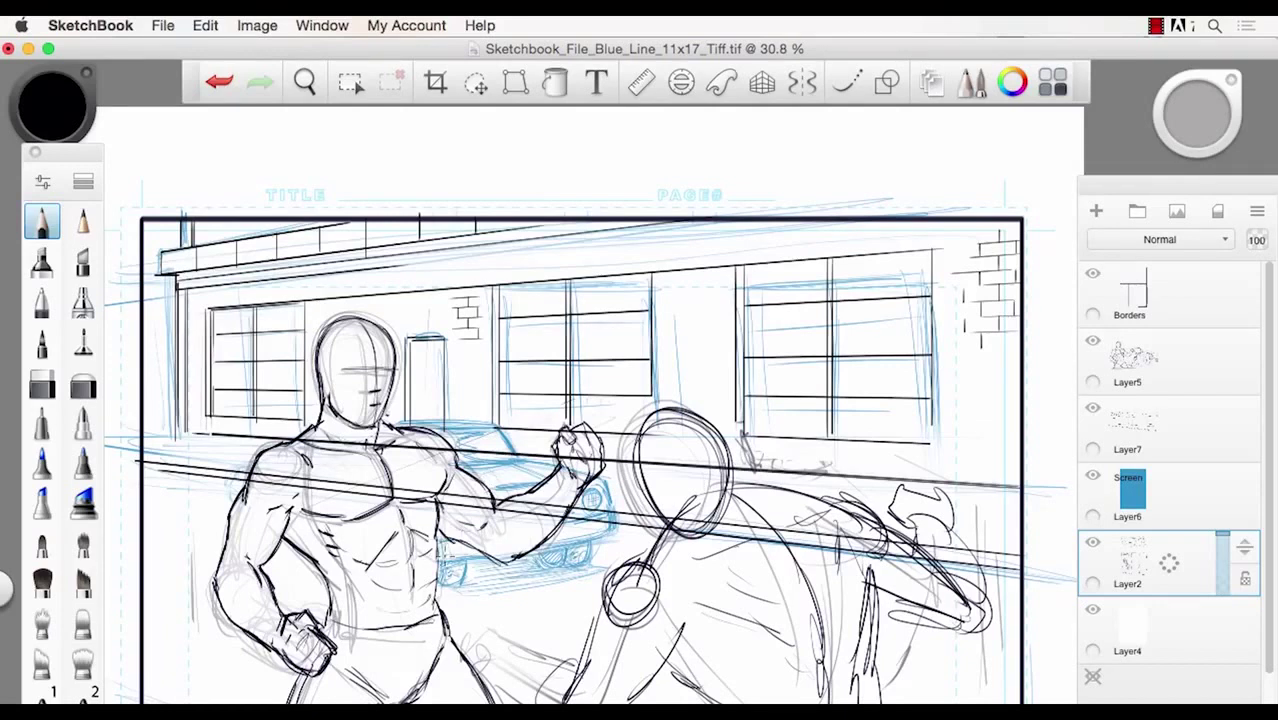
pyautogui.moveTo(535, 544); pyautogui.dragTo(589, 528)
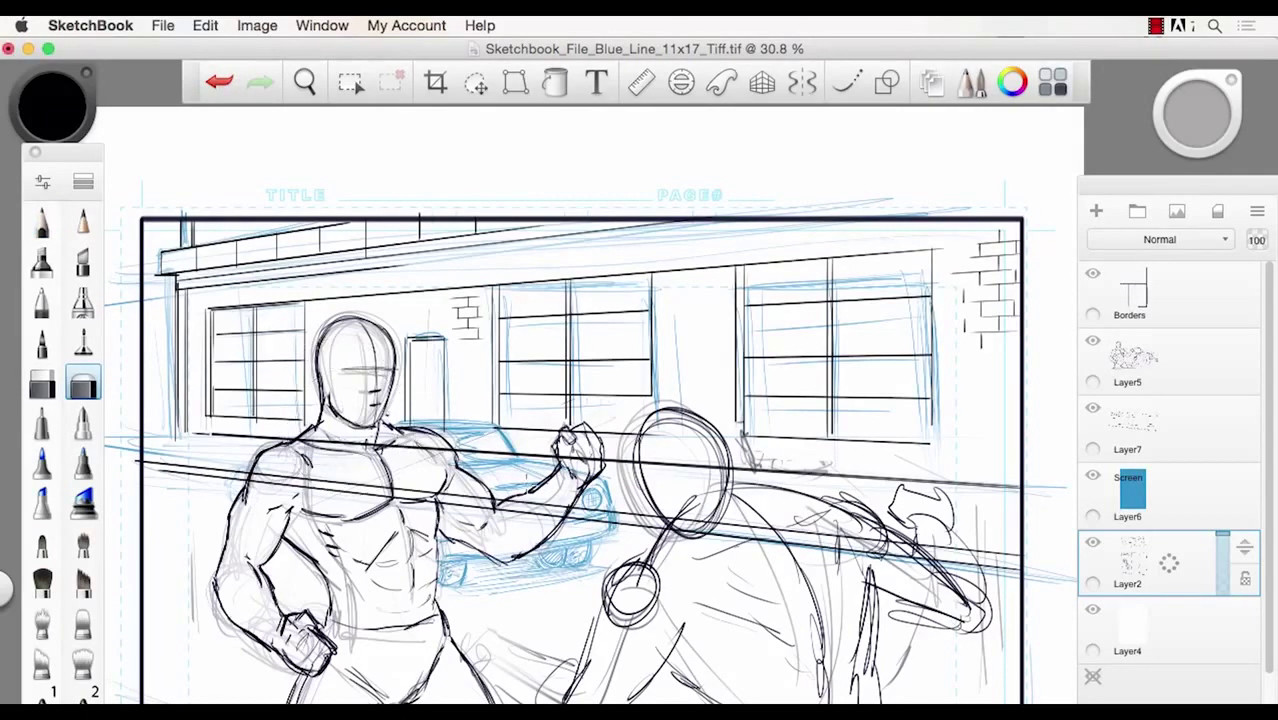
pyautogui.moveTo(430, 435)
pyautogui.mouseDown()
pyautogui.moveTo(590, 510)
pyautogui.moveTo(465, 570)
pyautogui.mouseUp()
# - Add a new layer and move it above the blue Screen layer for inking the car
pyautogui.press('space')
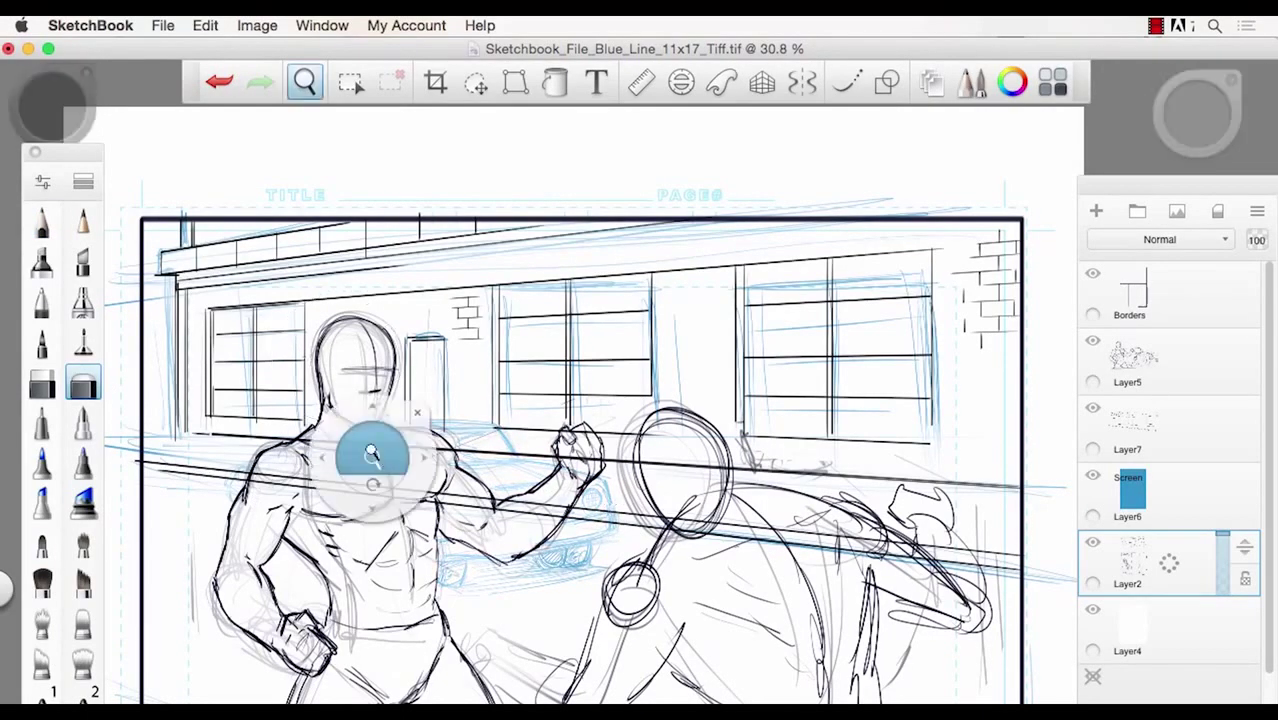
pyautogui.moveTo(374, 454); pyautogui.dragTo(436, 440)
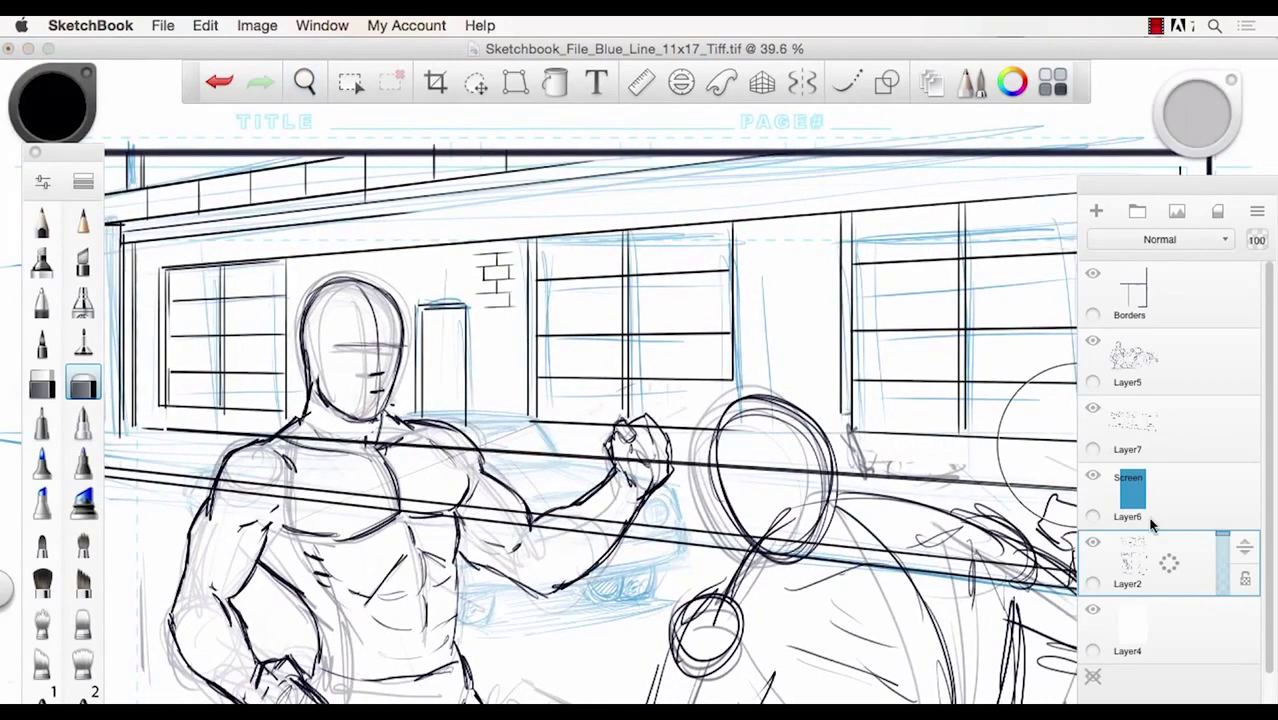
pyautogui.click(1096, 213)
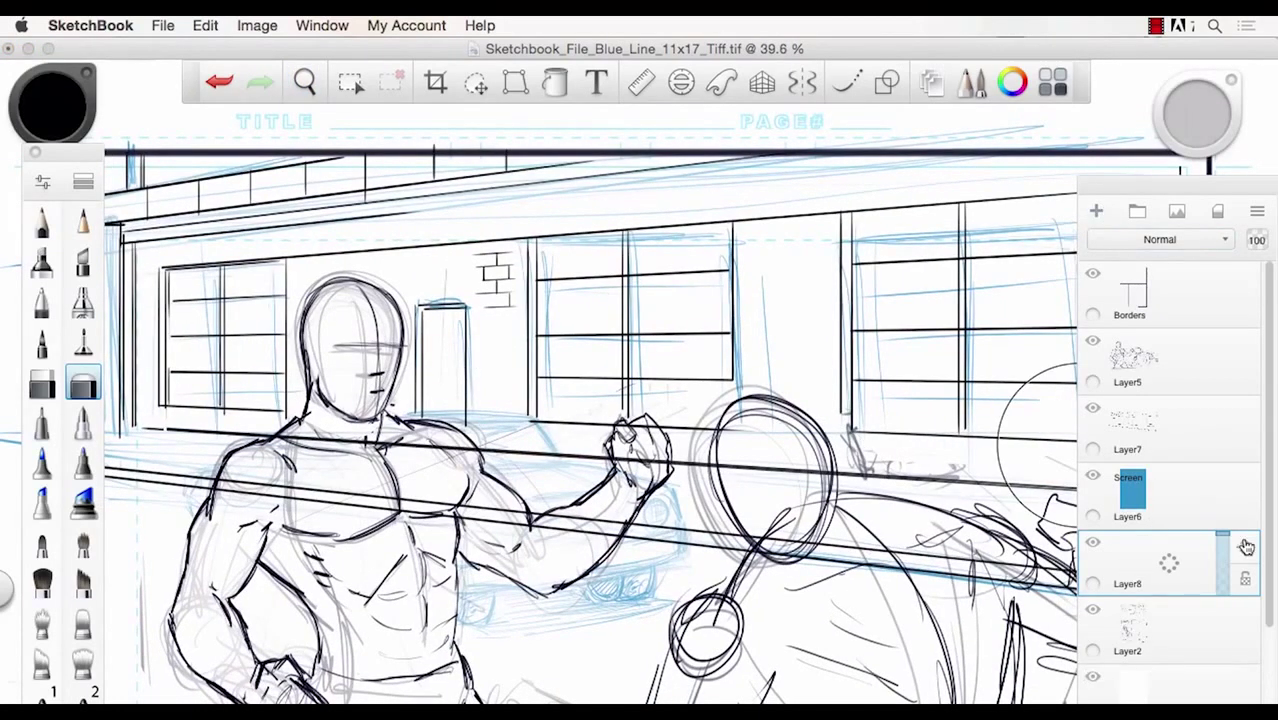
pyautogui.moveTo(1244, 545); pyautogui.dragTo(1230, 462)
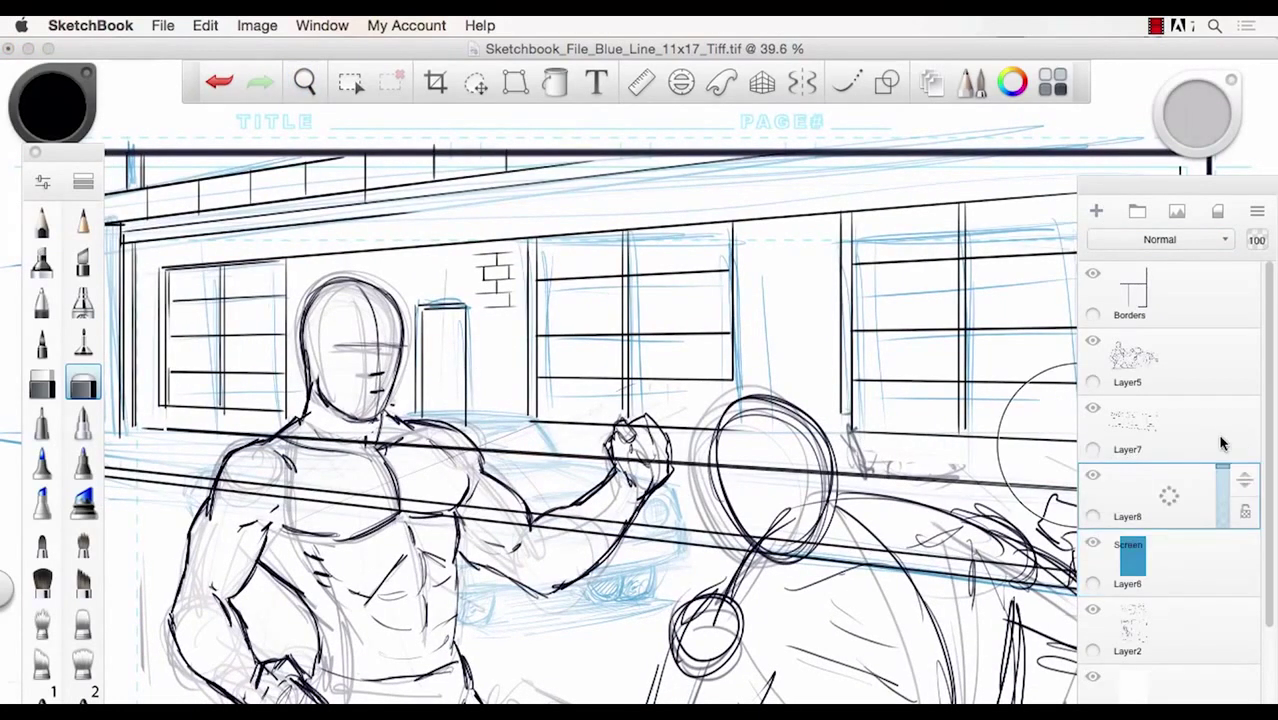
# - Ink the car's roof, windshield edge, headlight and front bumper on Layer8 with the pencil, following the blue sketch
pyautogui.click(42, 221)
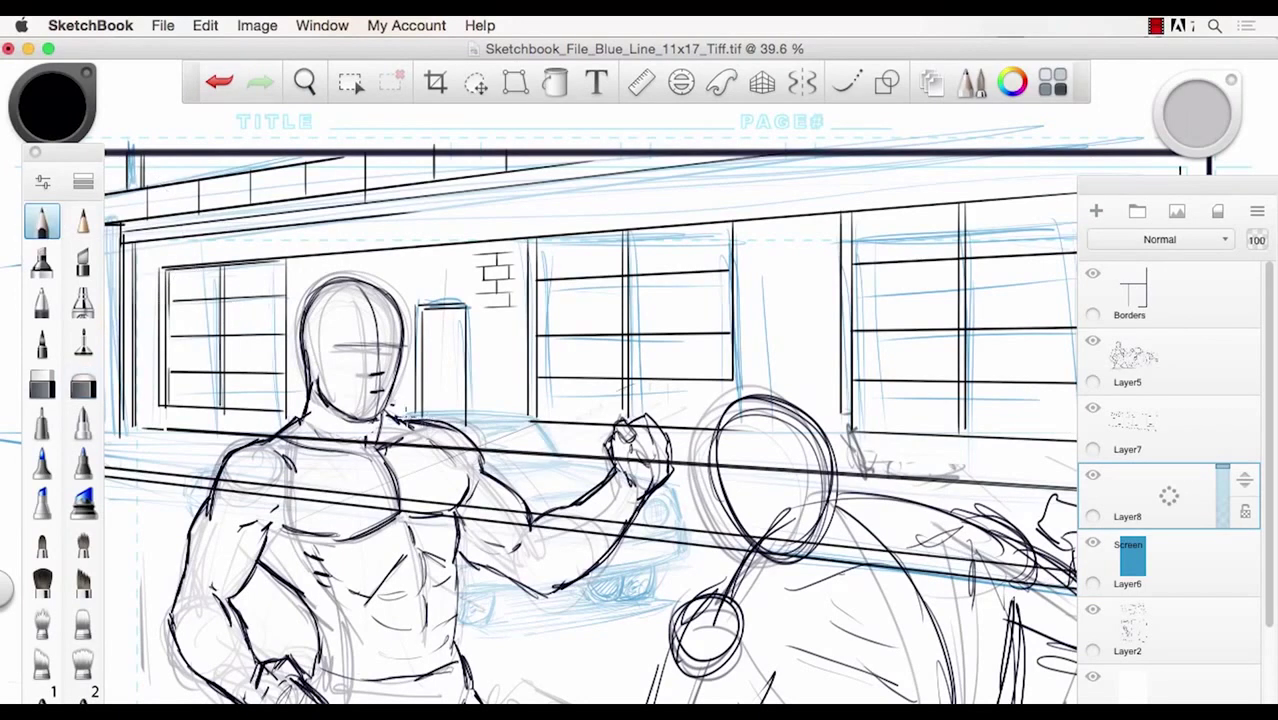
pyautogui.moveTo(408, 415)
pyautogui.mouseDown()
pyautogui.moveTo(539, 417)
pyautogui.moveTo(432, 412)
pyautogui.moveTo(560, 454)
pyautogui.mouseUp()
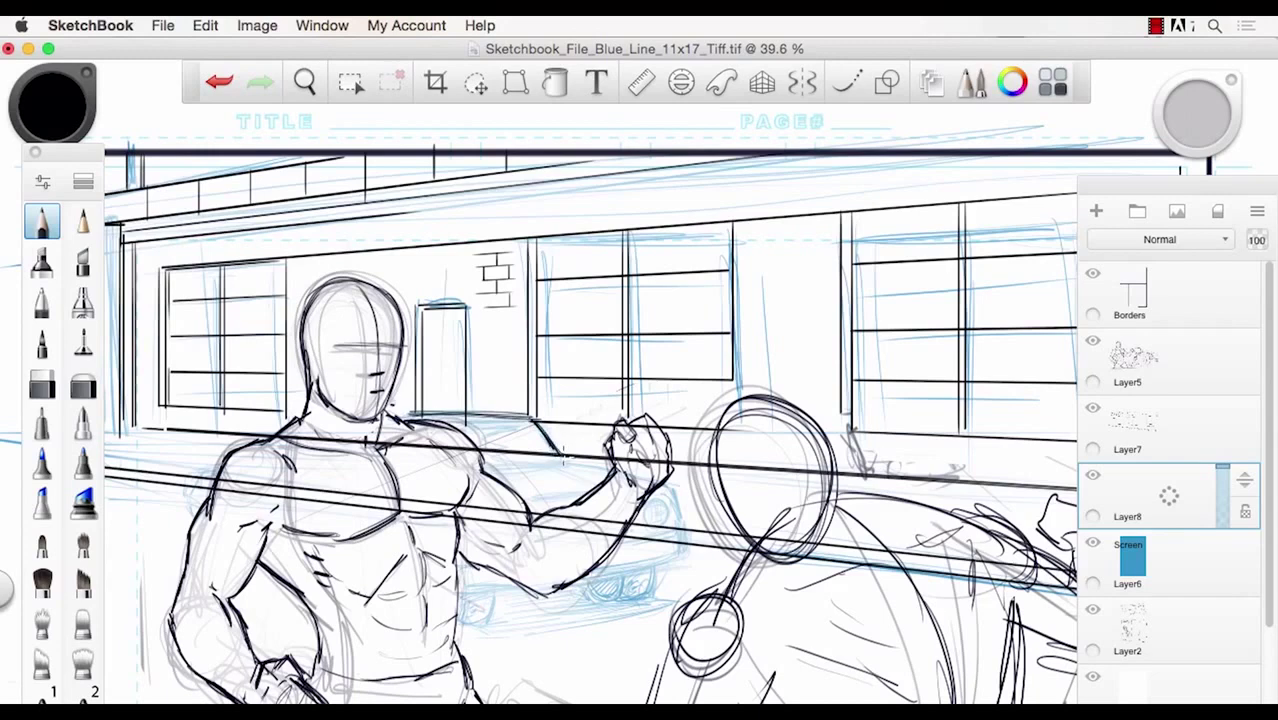
pyautogui.moveTo(662, 476)
pyautogui.mouseDown()
pyautogui.moveTo(688, 520)
pyautogui.moveTo(652, 532)
pyautogui.moveTo(694, 556)
pyautogui.moveTo(592, 570)
pyautogui.mouseUp()
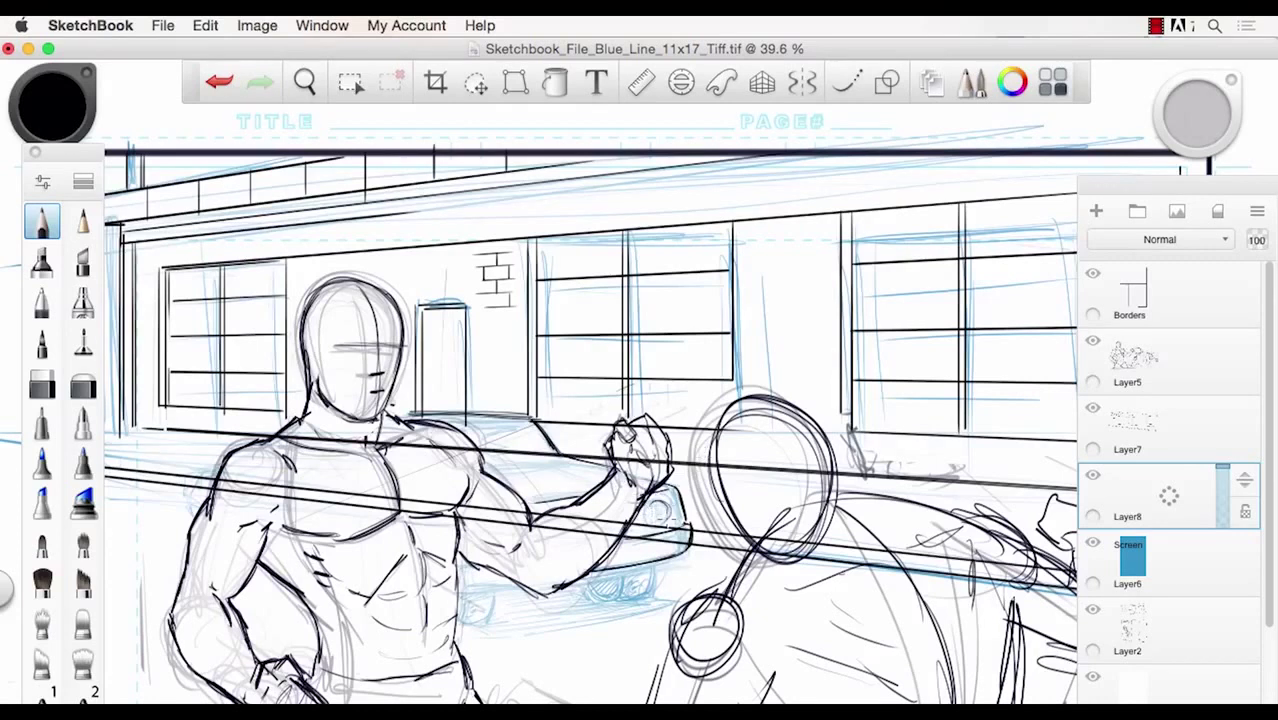
pyautogui.moveTo(658, 512)
pyautogui.mouseDown()
pyautogui.moveTo(668, 524)
pyautogui.moveTo(660, 504)
pyautogui.moveTo(648, 508)
pyautogui.mouseUp()
pyautogui.moveTo(678, 526)
pyautogui.mouseDown()
pyautogui.moveTo(684, 546)
pyautogui.moveTo(672, 552)
pyautogui.moveTo(596, 560)
pyautogui.moveTo(668, 555)
pyautogui.mouseUp()
pyautogui.moveTo(484, 586); pyautogui.dragTo(500, 589)
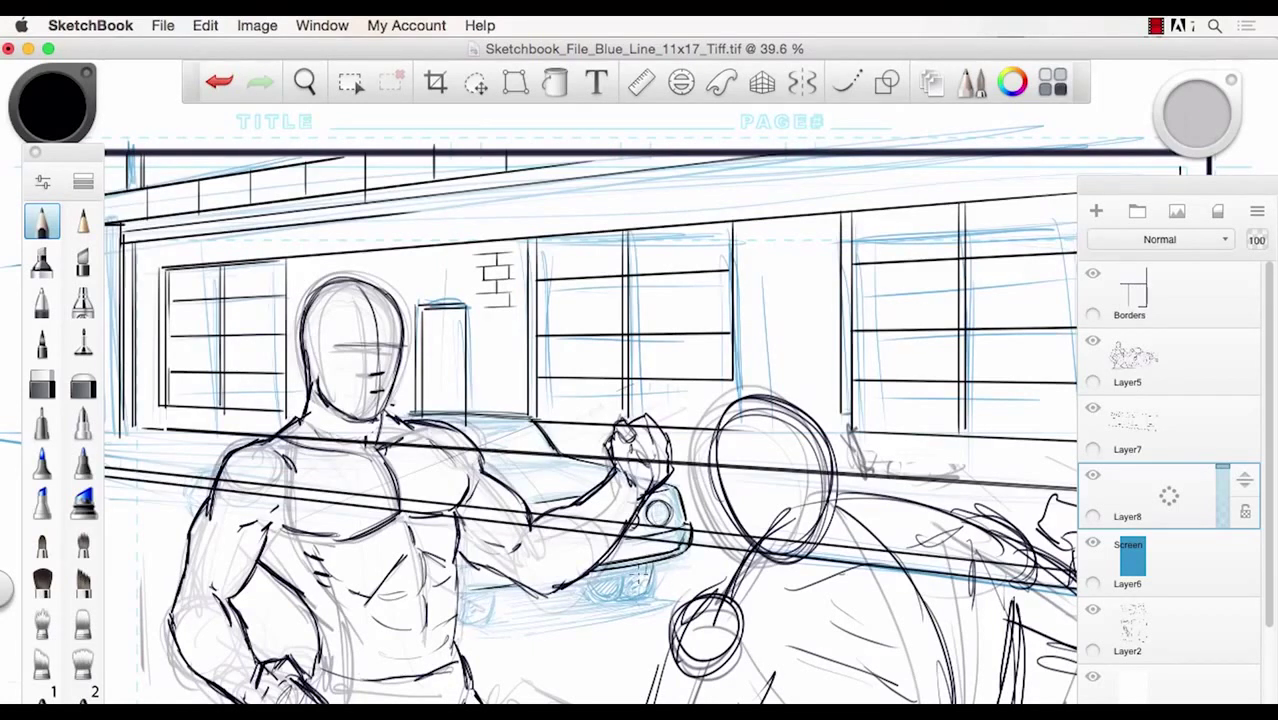
# - Ink and shade the car's front wheel, and outline the rear wheel and the ground shadow
pyautogui.moveTo(642, 562)
pyautogui.mouseDown()
pyautogui.moveTo(640, 596)
pyautogui.moveTo(576, 610)
pyautogui.mouseUp()
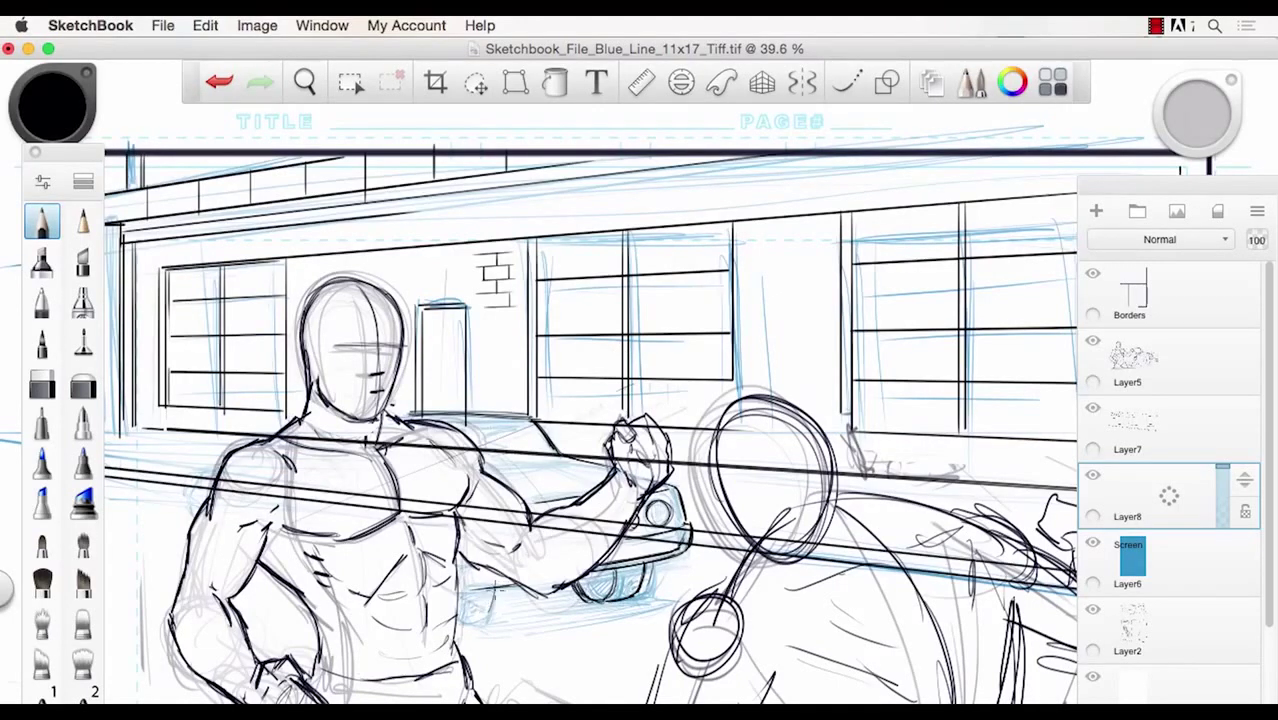
pyautogui.moveTo(500, 590); pyautogui.dragTo(476, 622)
pyautogui.moveTo(598, 562)
pyautogui.mouseDown()
pyautogui.moveTo(578, 582)
pyautogui.moveTo(594, 602)
pyautogui.moveTo(580, 600)
pyautogui.moveTo(618, 580)
pyautogui.moveTo(606, 600)
pyautogui.moveTo(640, 602)
pyautogui.moveTo(642, 614)
pyautogui.moveTo(474, 642)
pyautogui.mouseUp()
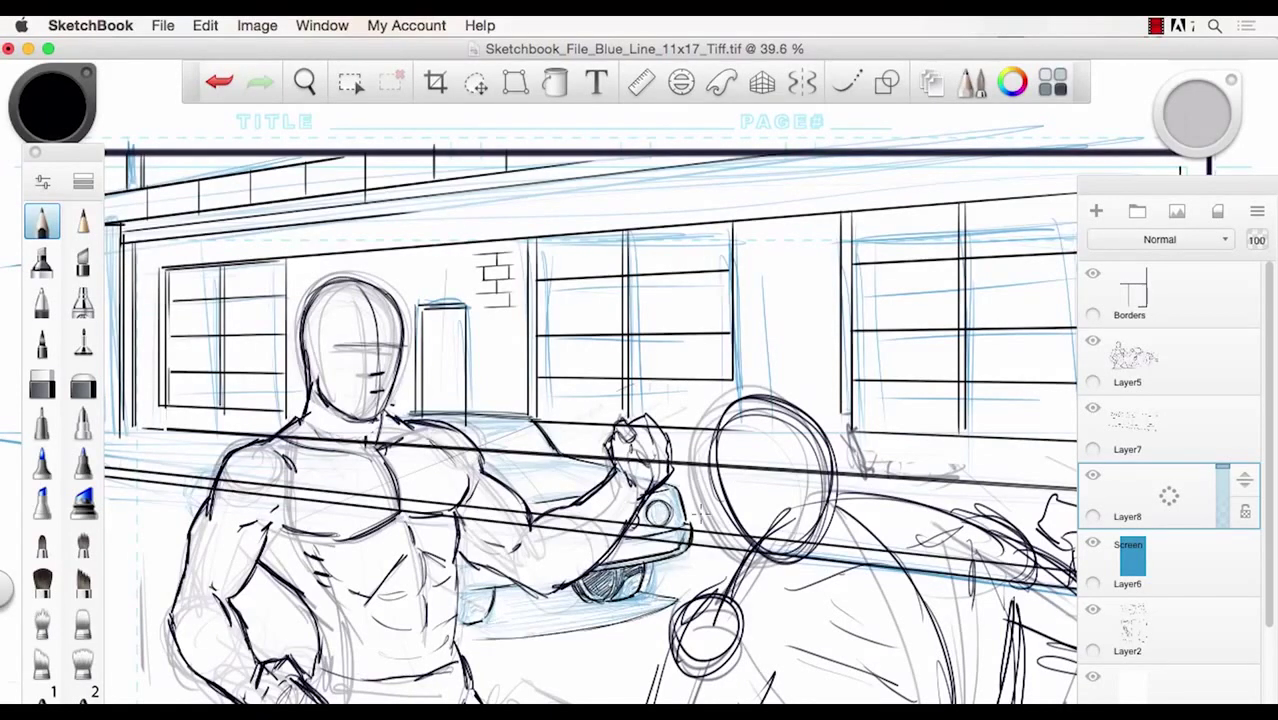
# - Hatch the ground shadow beneath the car and strengthen the lines of its rear wheel, windshield and roof
pyautogui.moveTo(530, 582); pyautogui.dragTo(496, 606)
pyautogui.moveTo(572, 586)
pyautogui.mouseDown()
pyautogui.moveTo(514, 522)
pyautogui.moveTo(496, 618)
pyautogui.mouseUp()
pyautogui.moveTo(604, 604); pyautogui.dragTo(512, 626)
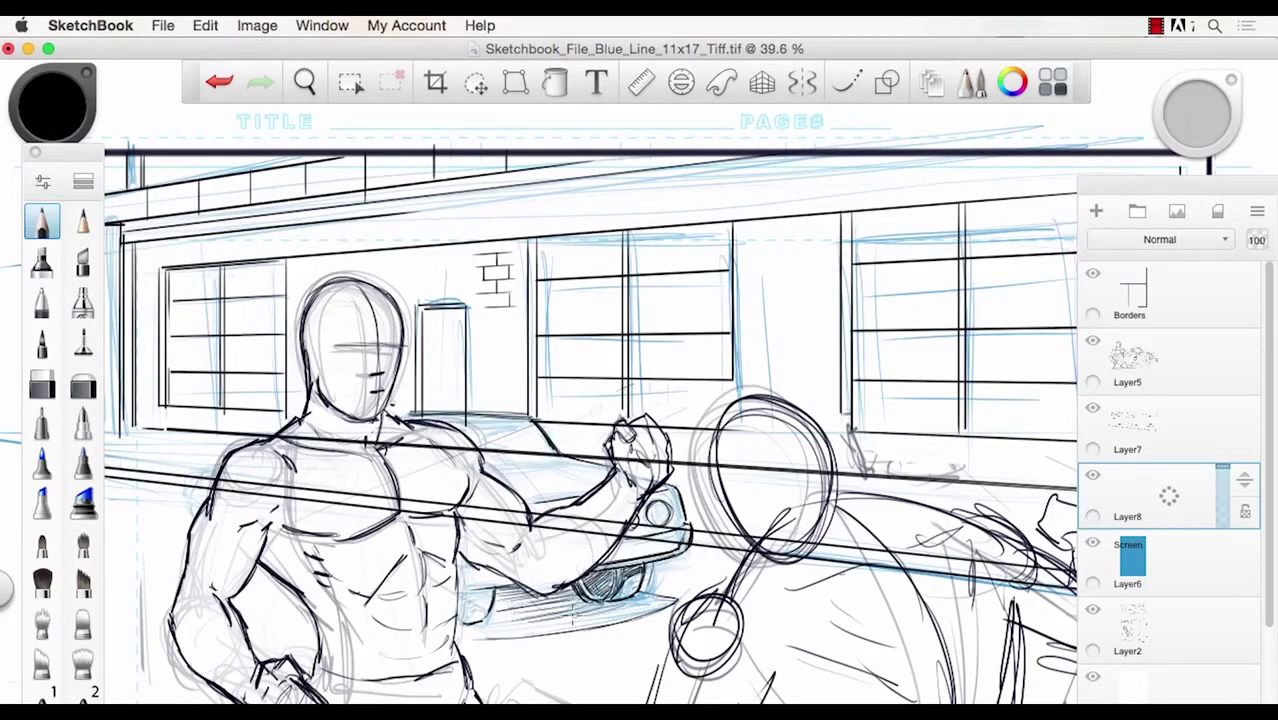
pyautogui.moveTo(642, 592)
pyautogui.mouseDown()
pyautogui.moveTo(562, 624)
pyautogui.moveTo(604, 610)
pyautogui.moveTo(568, 636)
pyautogui.moveTo(514, 634)
pyautogui.mouseUp()
pyautogui.moveTo(594, 614); pyautogui.dragTo(482, 632)
pyautogui.moveTo(536, 618); pyautogui.dragTo(460, 642)
pyautogui.moveTo(524, 608)
pyautogui.mouseDown()
pyautogui.moveTo(470, 630)
pyautogui.moveTo(478, 622)
pyautogui.mouseUp()
pyautogui.moveTo(520, 590)
pyautogui.mouseDown()
pyautogui.moveTo(458, 614)
pyautogui.moveTo(460, 602)
pyautogui.moveTo(456, 620)
pyautogui.mouseUp()
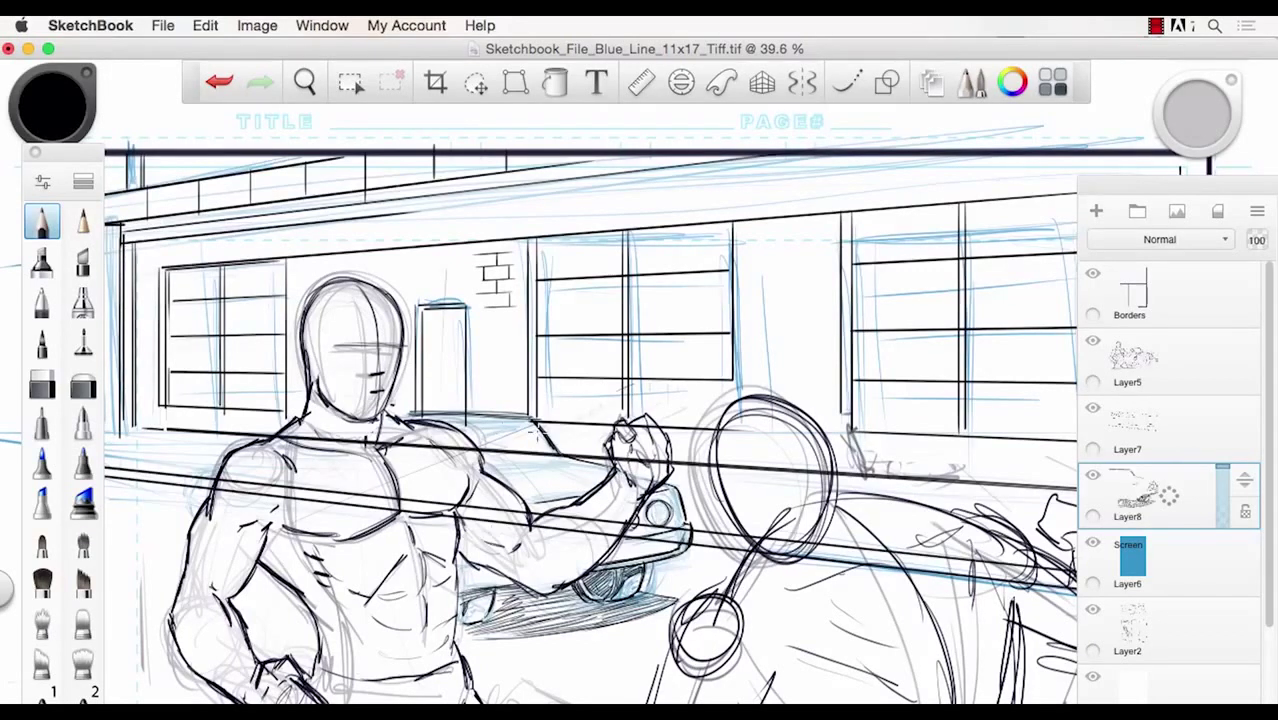
pyautogui.moveTo(522, 463)
pyautogui.mouseDown()
pyautogui.moveTo(550, 459)
pyautogui.moveTo(500, 464)
pyautogui.mouseUp()
pyautogui.moveTo(460, 422); pyautogui.dragTo(536, 418)
# - Erase the street lines on Layer7 where they cross the standing figure and the parked car, using the hard eraser
pyautogui.press('space')
pyautogui.moveTo(550, 488); pyautogui.dragTo(484, 556)
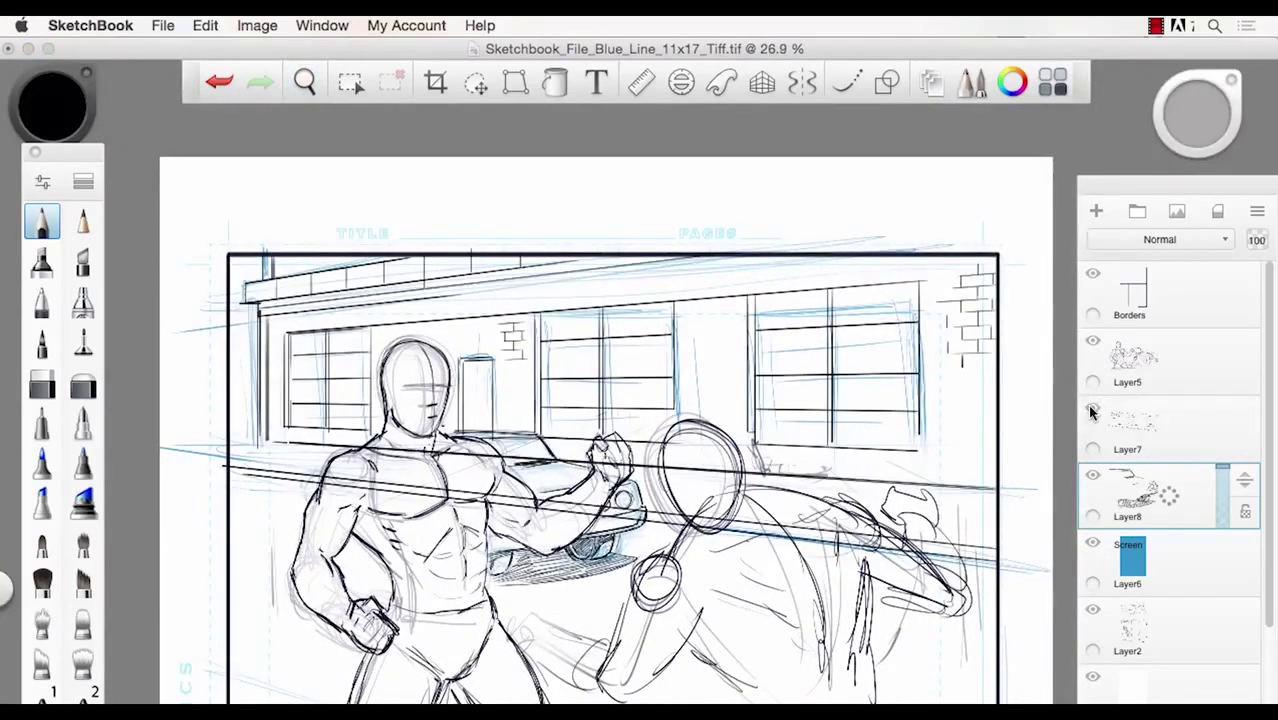
pyautogui.click(1167, 428)
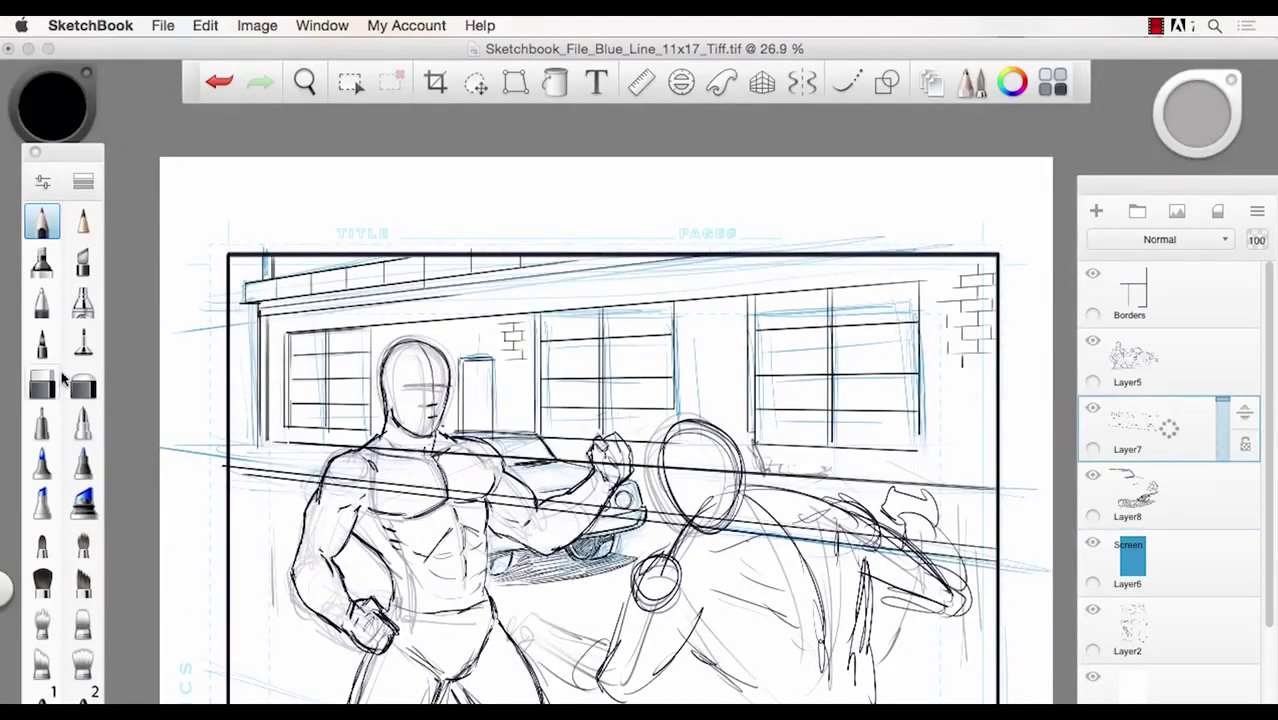
pyautogui.click(54, 382)
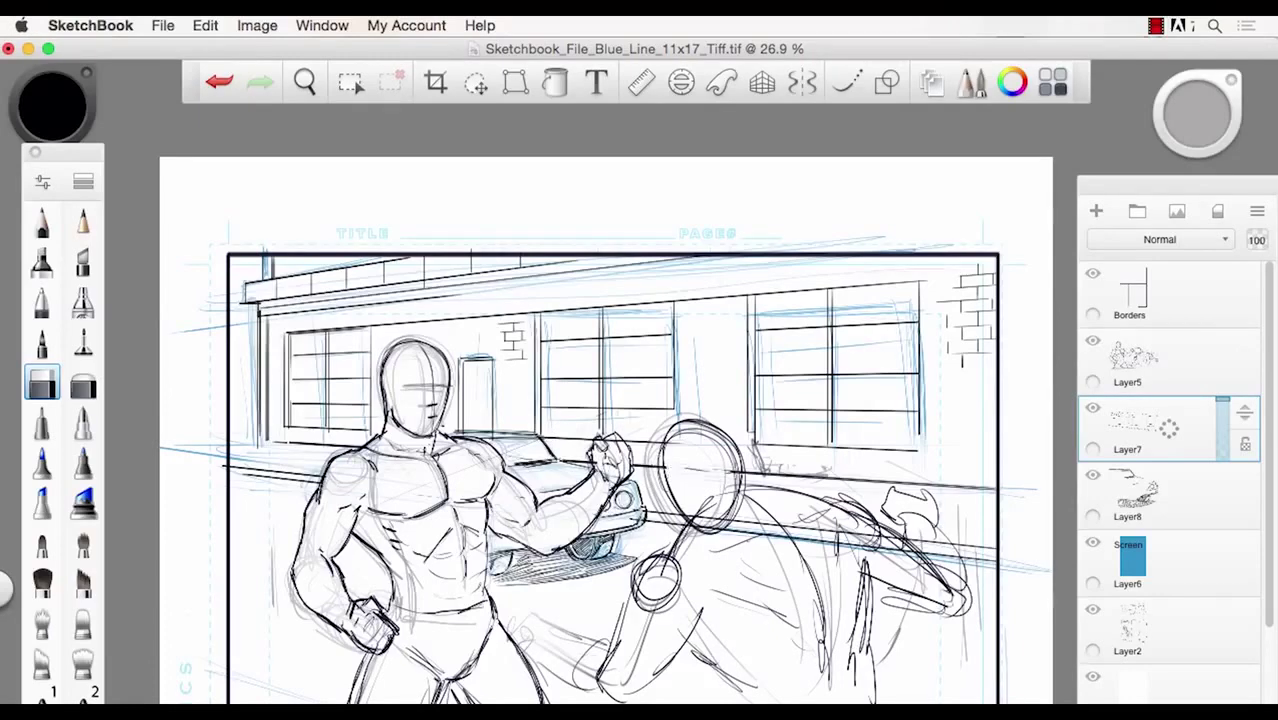
# - Examine the first panel's figures, car and building from several zoom levels against the rest of the page
pyautogui.press('space')
pyautogui.moveTo(525, 508); pyautogui.dragTo(377, 570)
pyautogui.press('space')
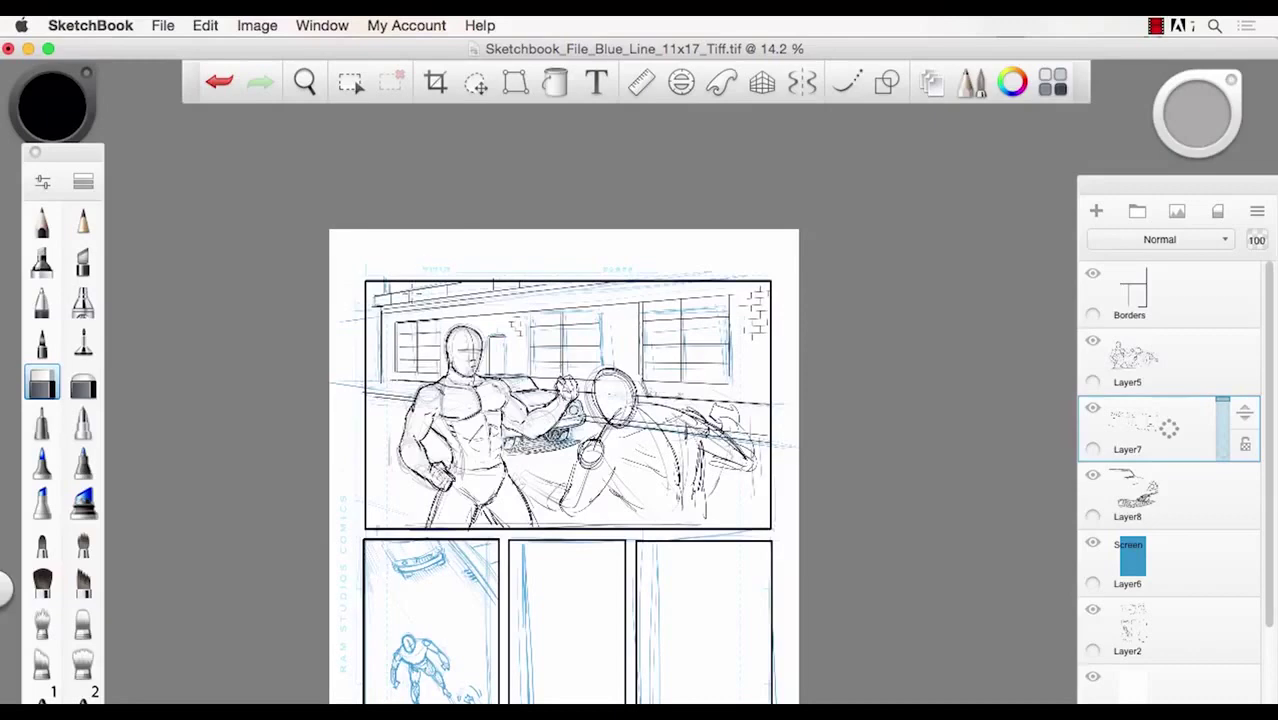
pyautogui.press('space')
pyautogui.moveTo(416, 300); pyautogui.dragTo(485, 330)
pyautogui.press('space')
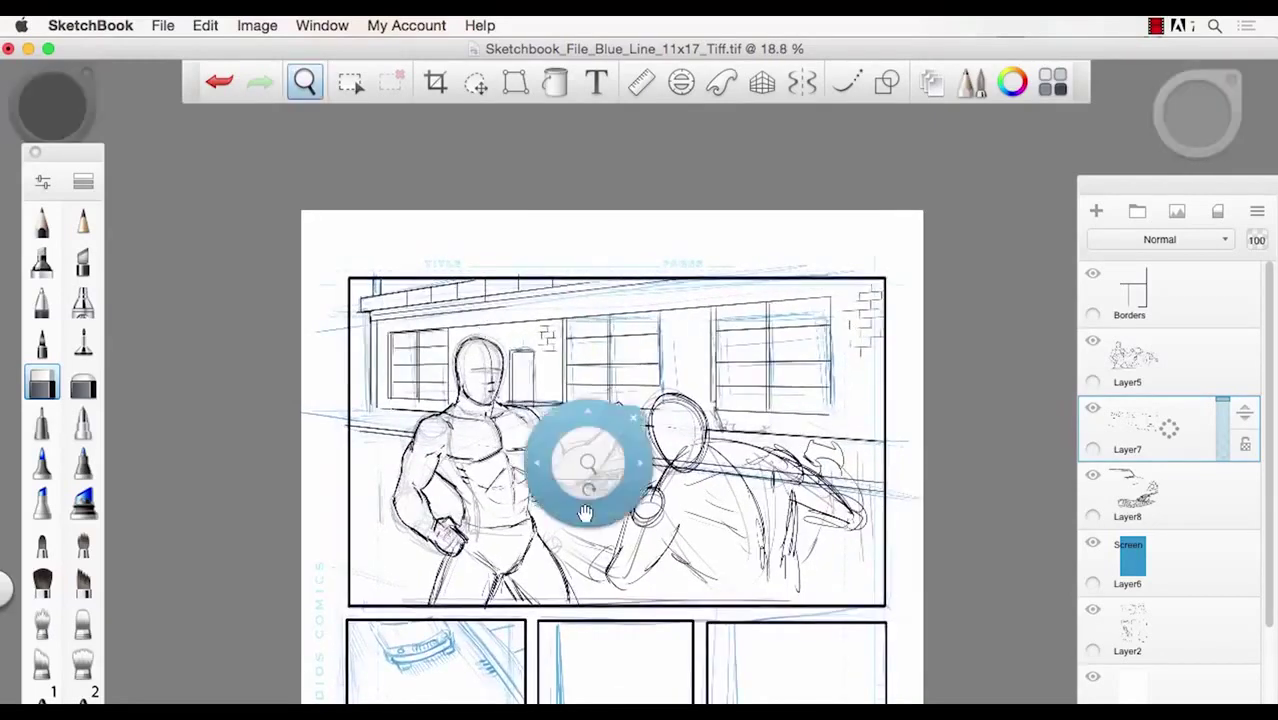
pyautogui.moveTo(585, 513); pyautogui.dragTo(545, 491)
pyautogui.press('space')
pyautogui.moveTo(561, 447); pyautogui.dragTo(542, 378)
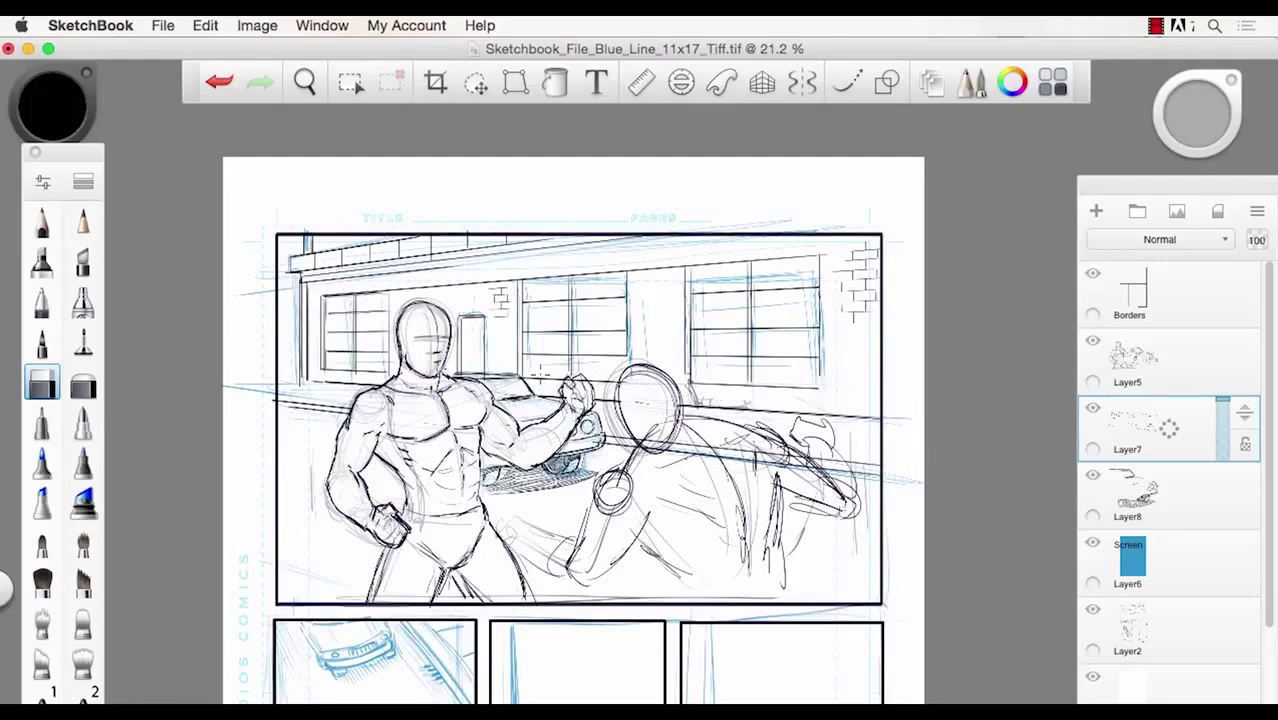
pyautogui.press('space')
pyautogui.moveTo(485, 337); pyautogui.dragTo(408, 322)
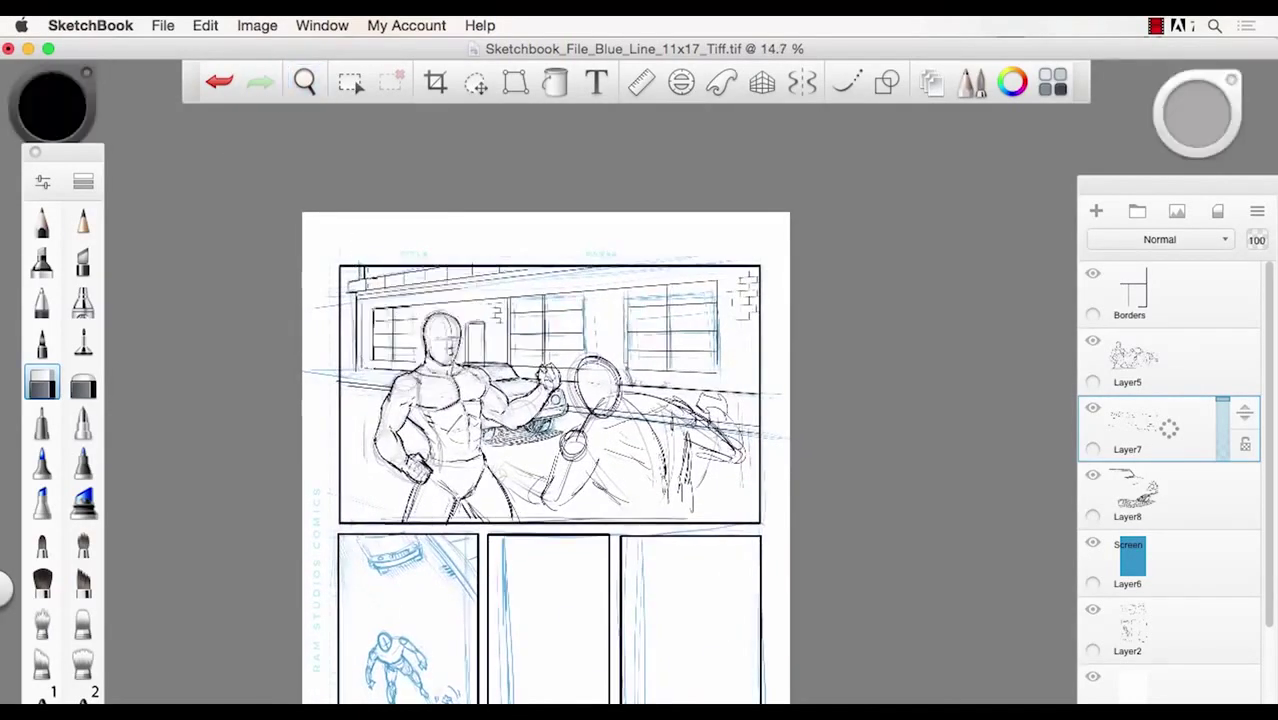
pyautogui.press('space')
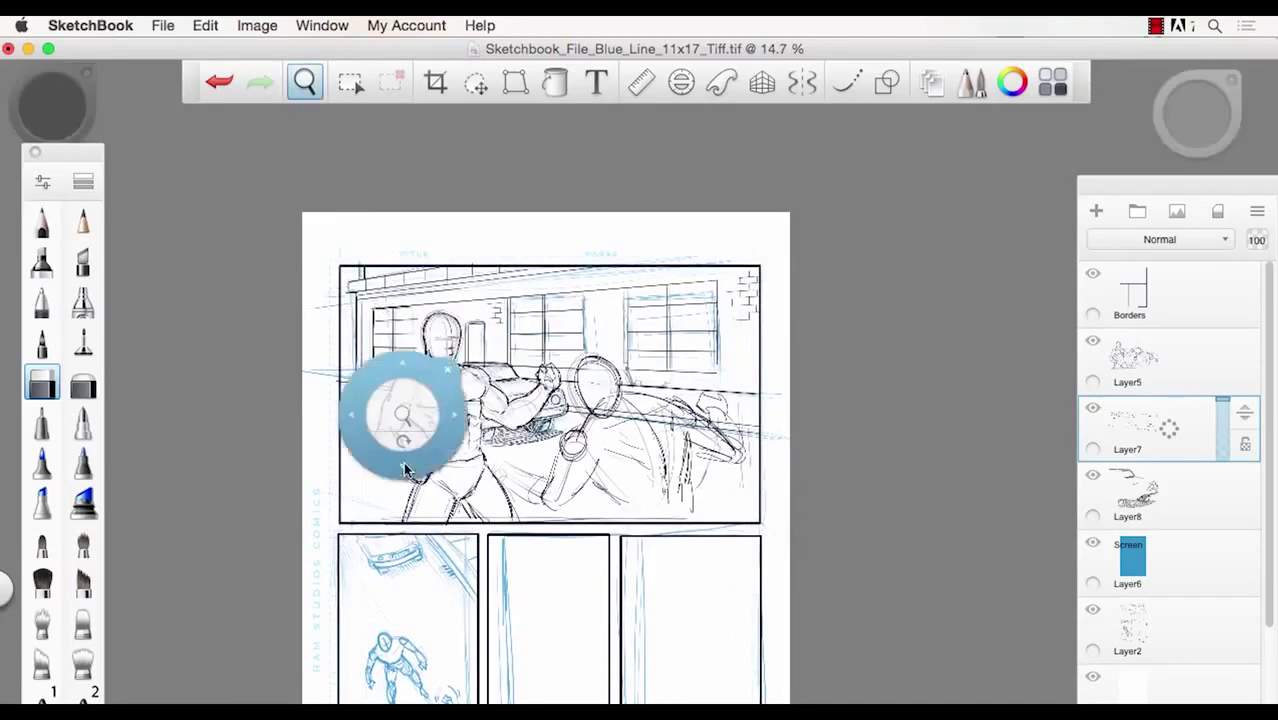
pyautogui.moveTo(400, 416); pyautogui.dragTo(428, 243)
pyautogui.moveTo(437, 292); pyautogui.dragTo(443, 452)
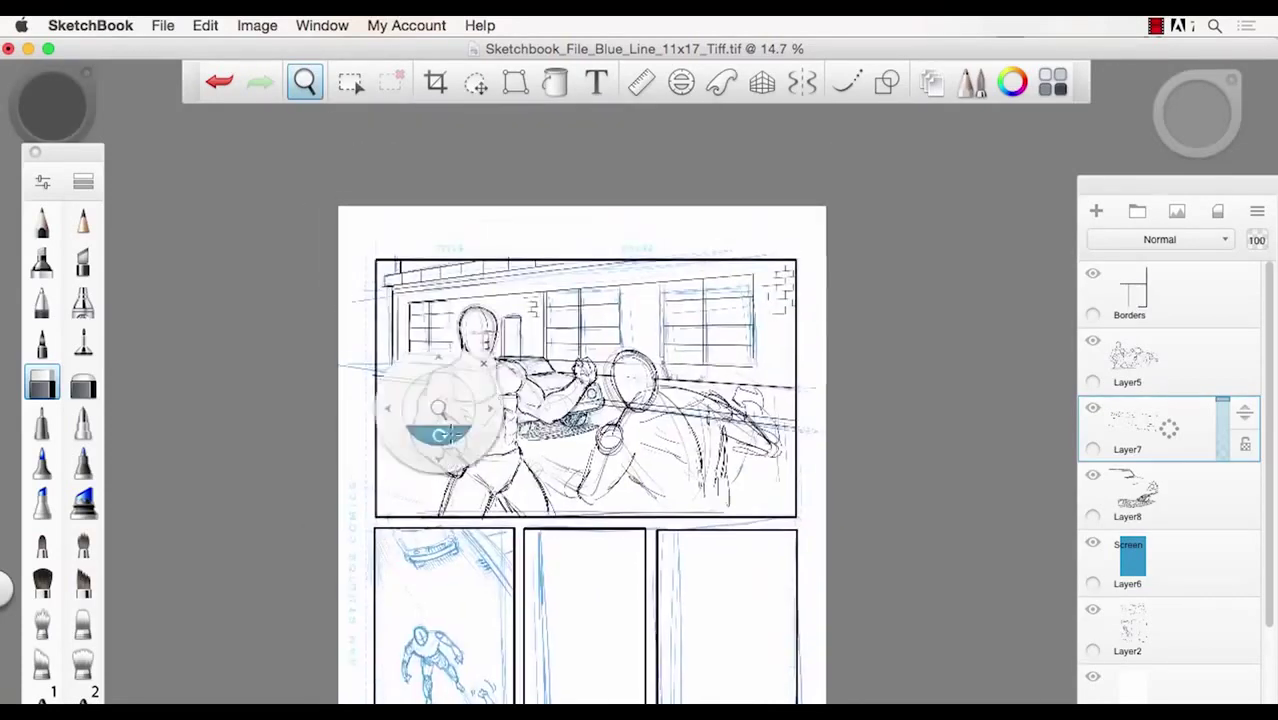
pyautogui.moveTo(449, 352); pyautogui.dragTo(505, 348)
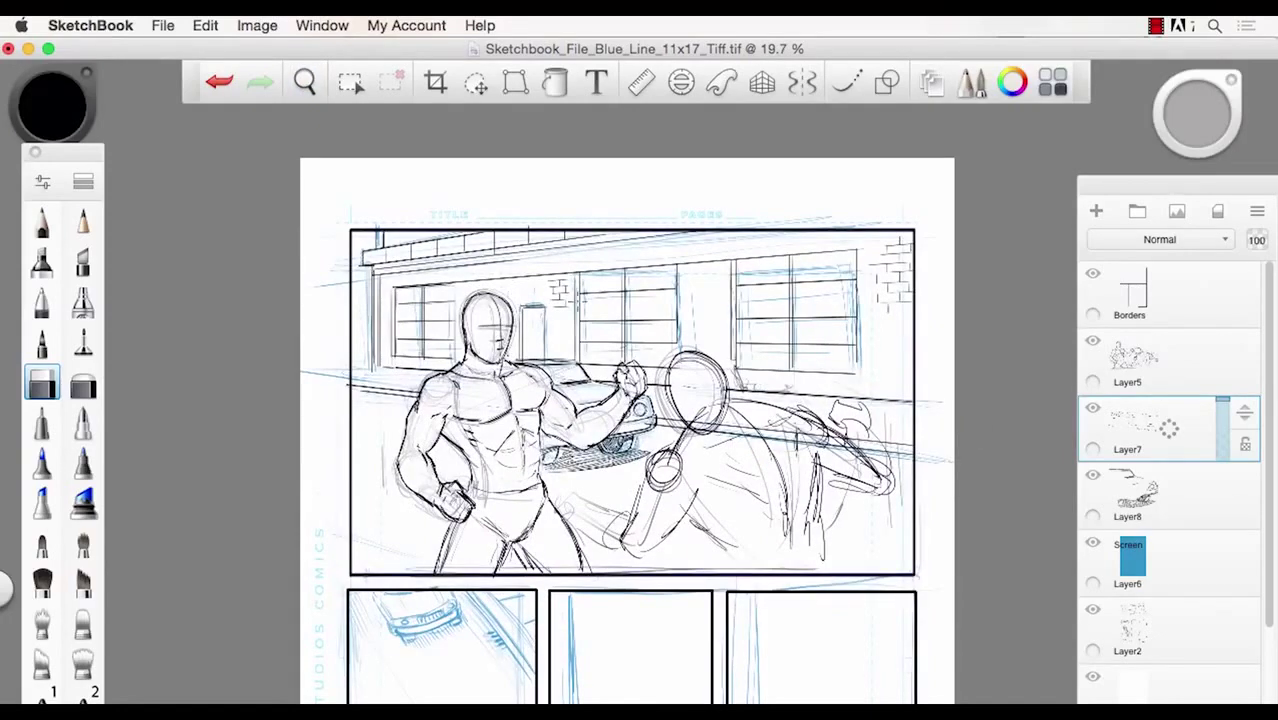
pyautogui.press('space')
pyautogui.moveTo(508, 348); pyautogui.dragTo(533, 348)
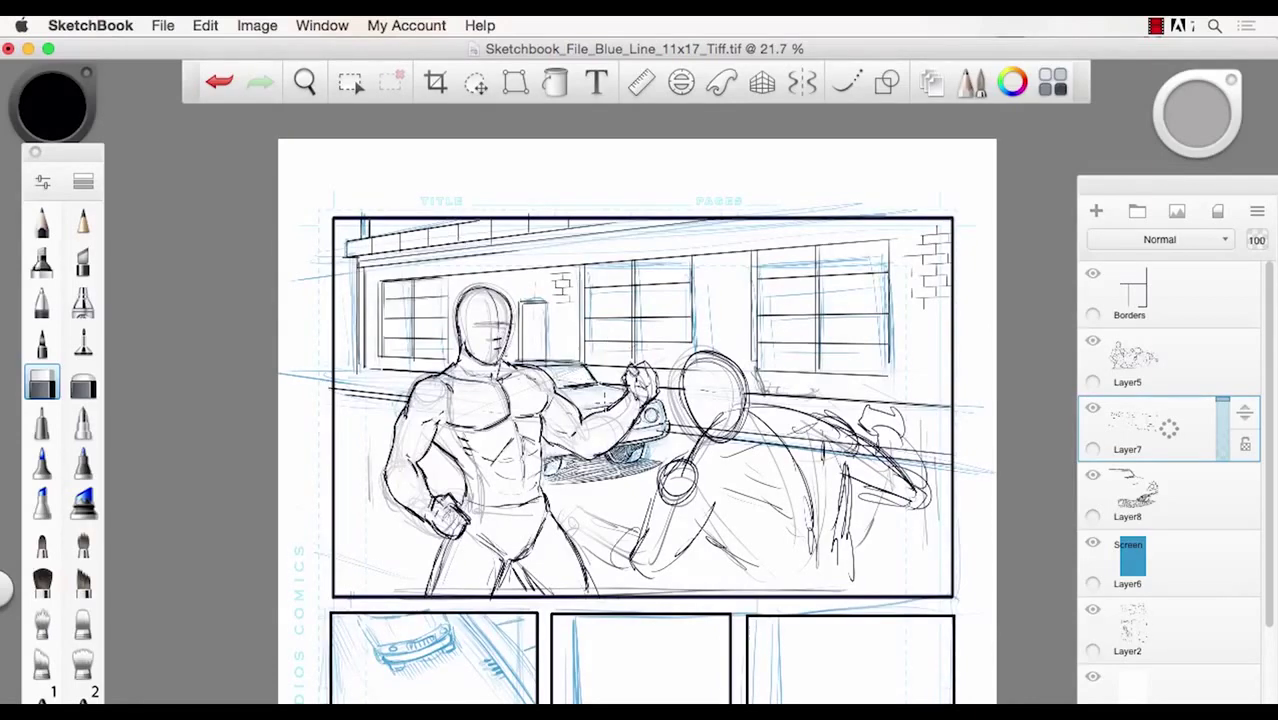
pyautogui.press('space')
pyautogui.moveTo(585, 376)
pyautogui.mouseDown()
pyautogui.moveTo(455, 419)
pyautogui.moveTo(565, 388)
pyautogui.mouseUp()
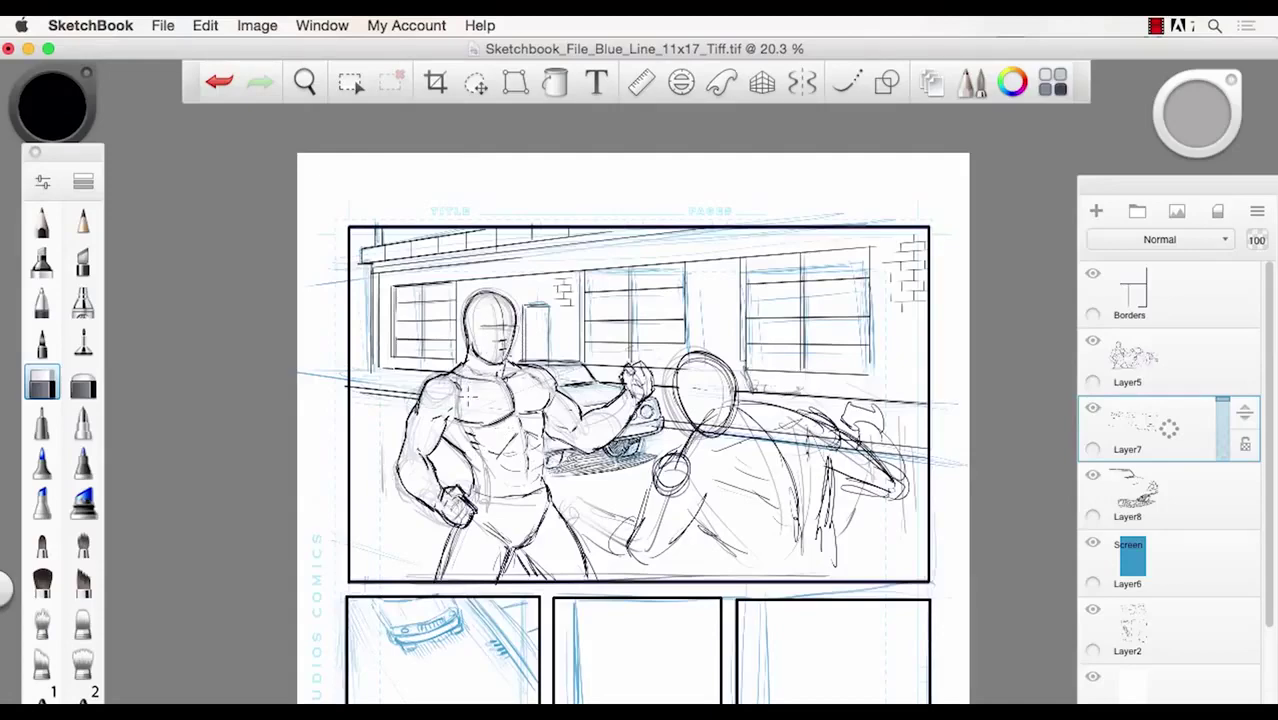
pyautogui.scroll(2, 587, 283)
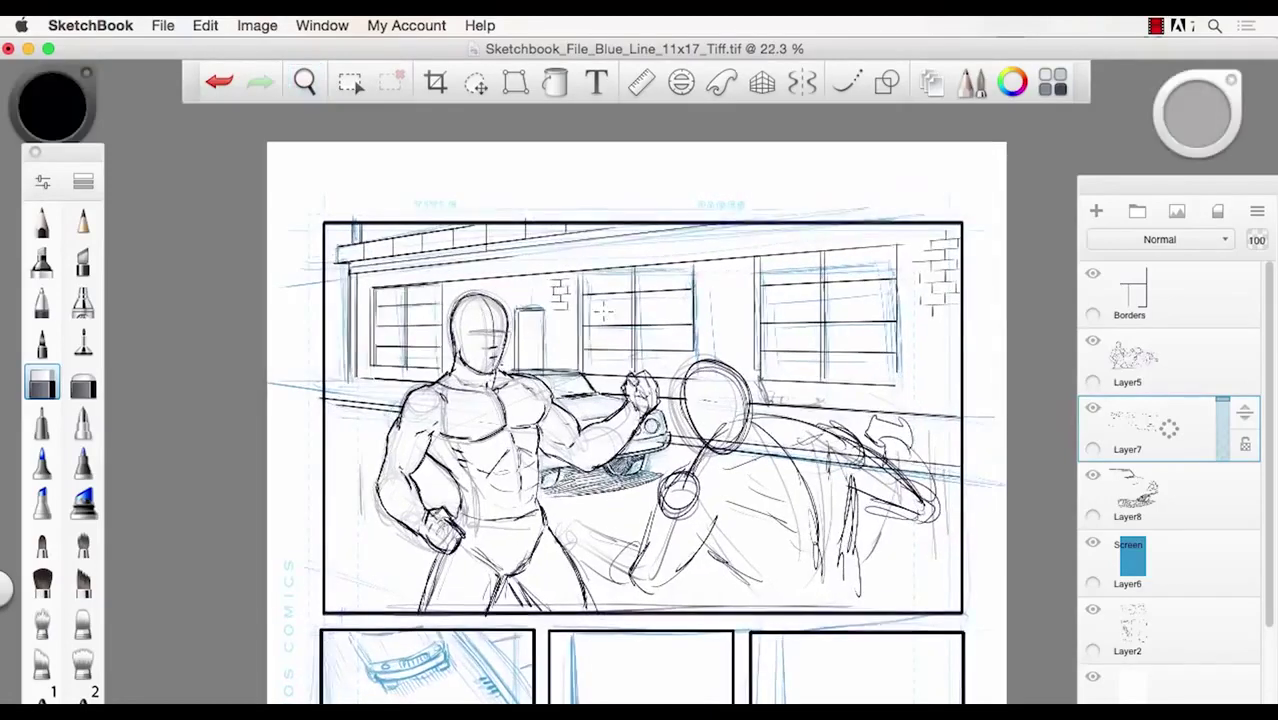
# - Try a loose pencil contour around both figures on Layer7 and undo it
pyautogui.click(42, 221)
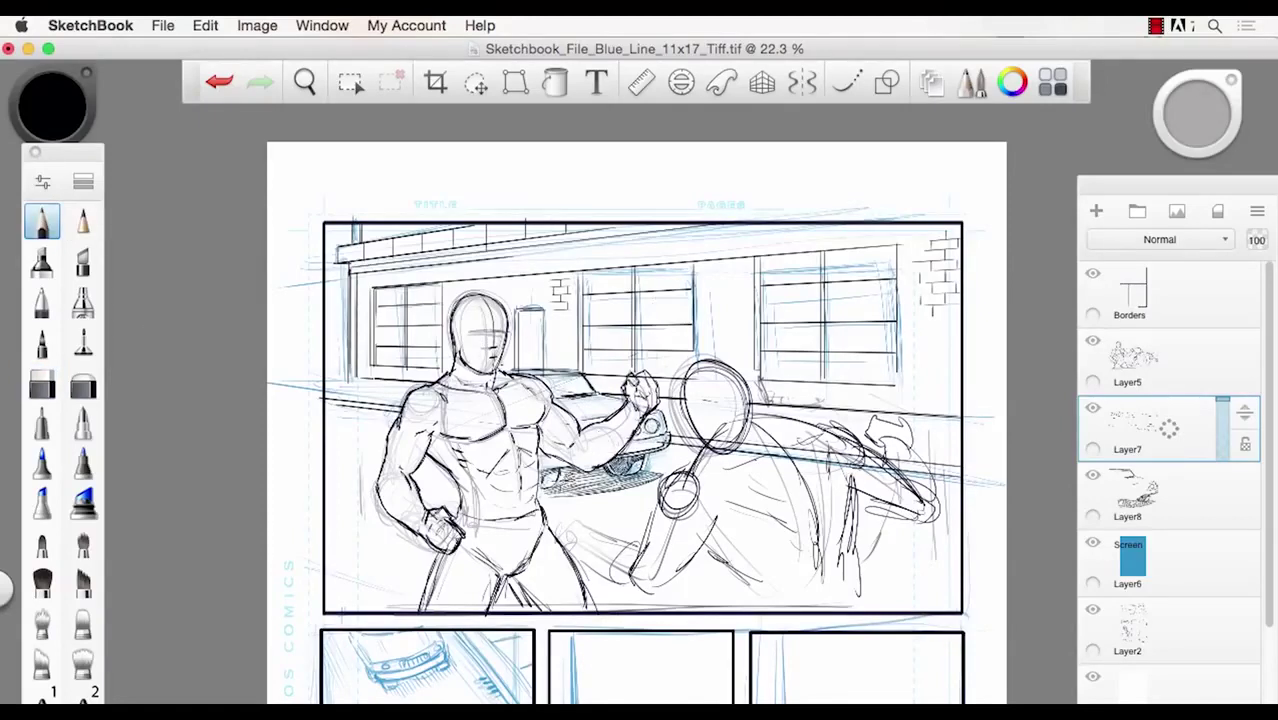
pyautogui.moveTo(366, 511)
pyautogui.mouseDown()
pyautogui.moveTo(442, 364)
pyautogui.moveTo(526, 348)
pyautogui.moveTo(636, 382)
pyautogui.moveTo(760, 372)
pyautogui.moveTo(940, 515)
pyautogui.moveTo(690, 610)
pyautogui.moveTo(388, 550)
pyautogui.mouseUp()
pyautogui.moveTo(580, 508); pyautogui.dragTo(578, 522)
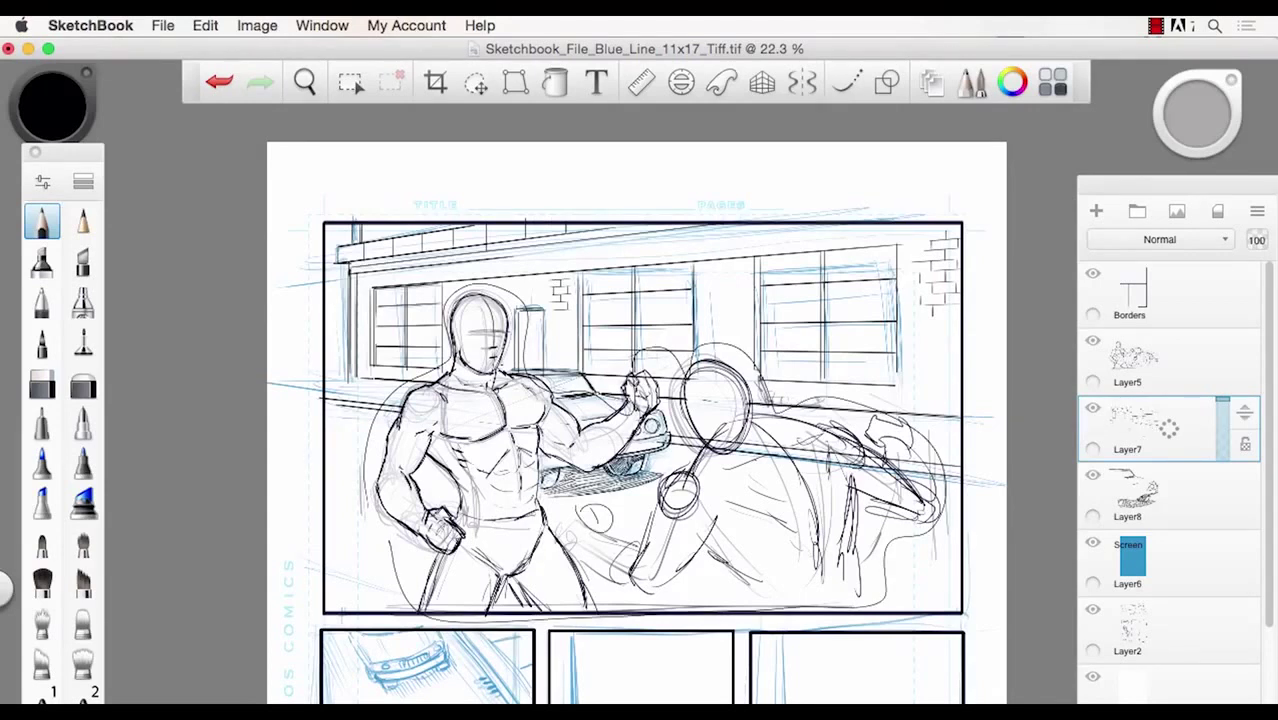
pyautogui.press('super+z')
pyautogui.press('super+z')
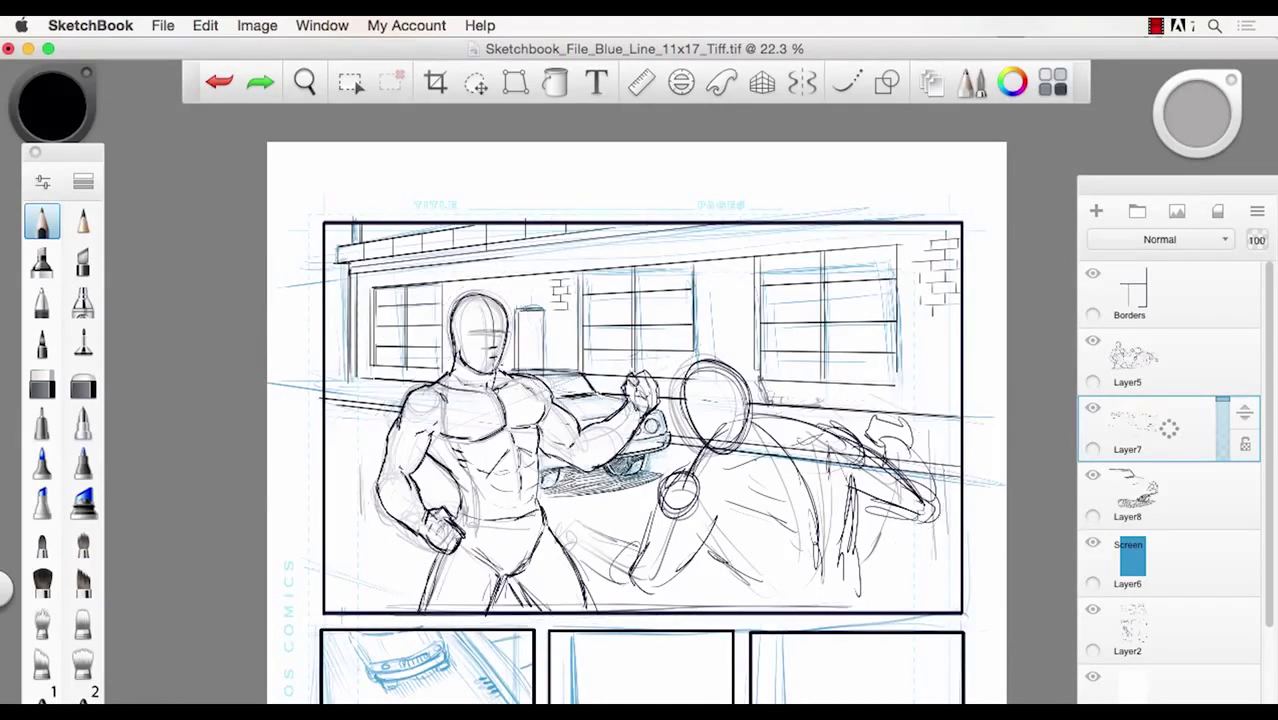
# - Add a layer above Layer7 and outline the silhouettes of both figures in the first panel on it in red
pyautogui.click(1096, 211)
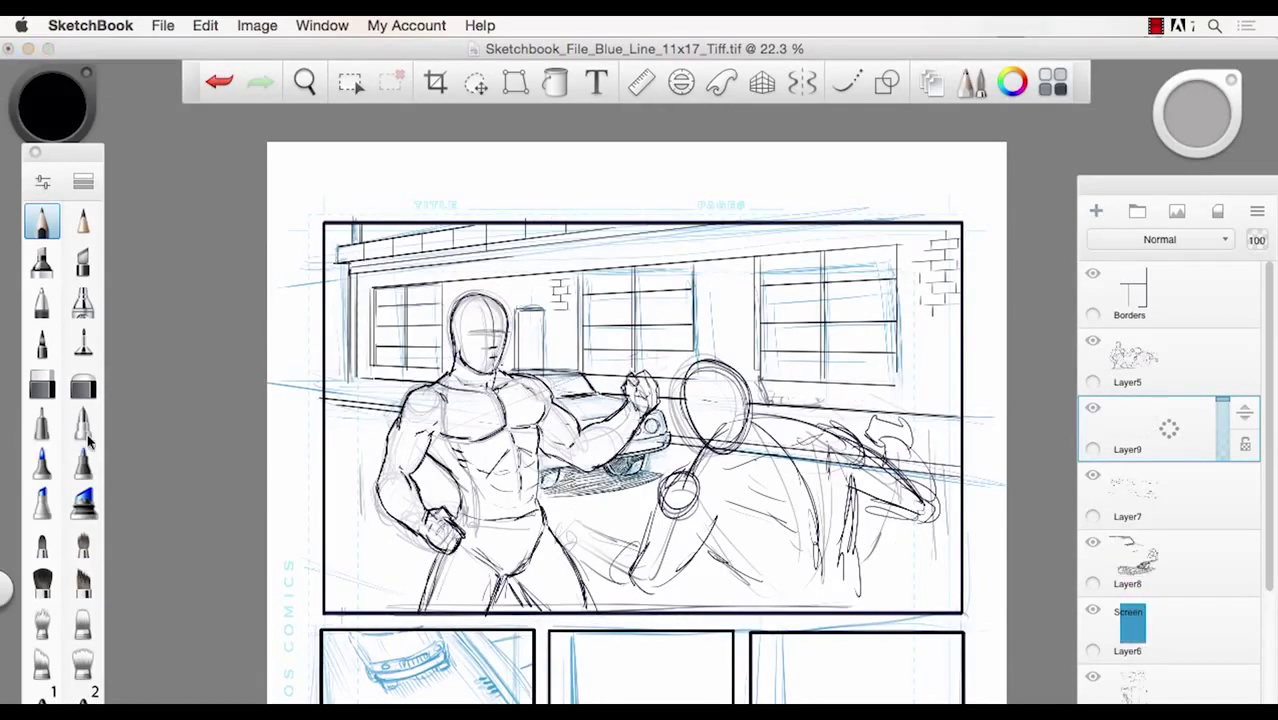
pyautogui.click(64, 128)
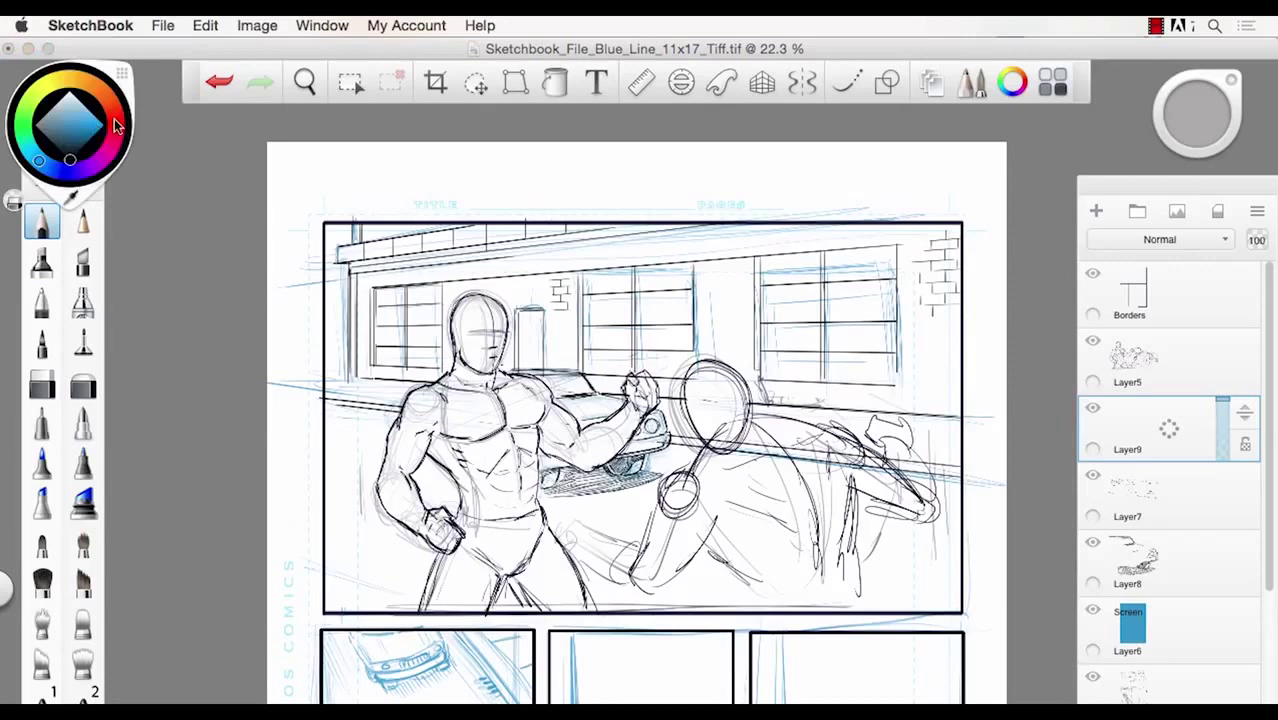
pyautogui.click(115, 124)
pyautogui.click(95, 128)
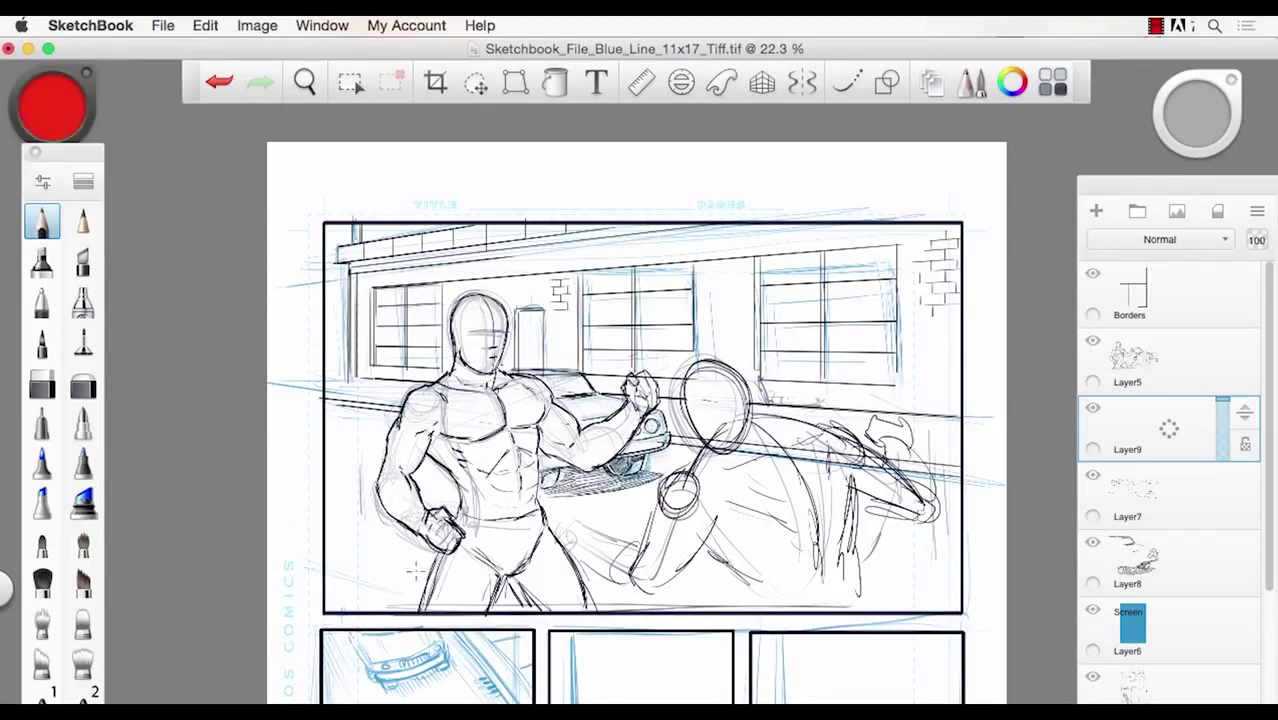
pyautogui.moveTo(435, 557); pyautogui.dragTo(413, 609)
pyautogui.press('super+z')
pyautogui.moveTo(418, 608)
pyautogui.mouseDown()
pyautogui.moveTo(426, 566)
pyautogui.moveTo(372, 472)
pyautogui.moveTo(446, 348)
pyautogui.moveTo(502, 300)
pyautogui.moveTo(516, 372)
pyautogui.moveTo(572, 406)
pyautogui.moveTo(620, 372)
pyautogui.moveTo(656, 432)
pyautogui.moveTo(546, 488)
pyautogui.moveTo(640, 520)
pyautogui.moveTo(736, 362)
pyautogui.moveTo(828, 410)
pyautogui.moveTo(898, 405)
pyautogui.moveTo(946, 500)
pyautogui.moveTo(878, 590)
pyautogui.moveTo(422, 608)
pyautogui.mouseUp()
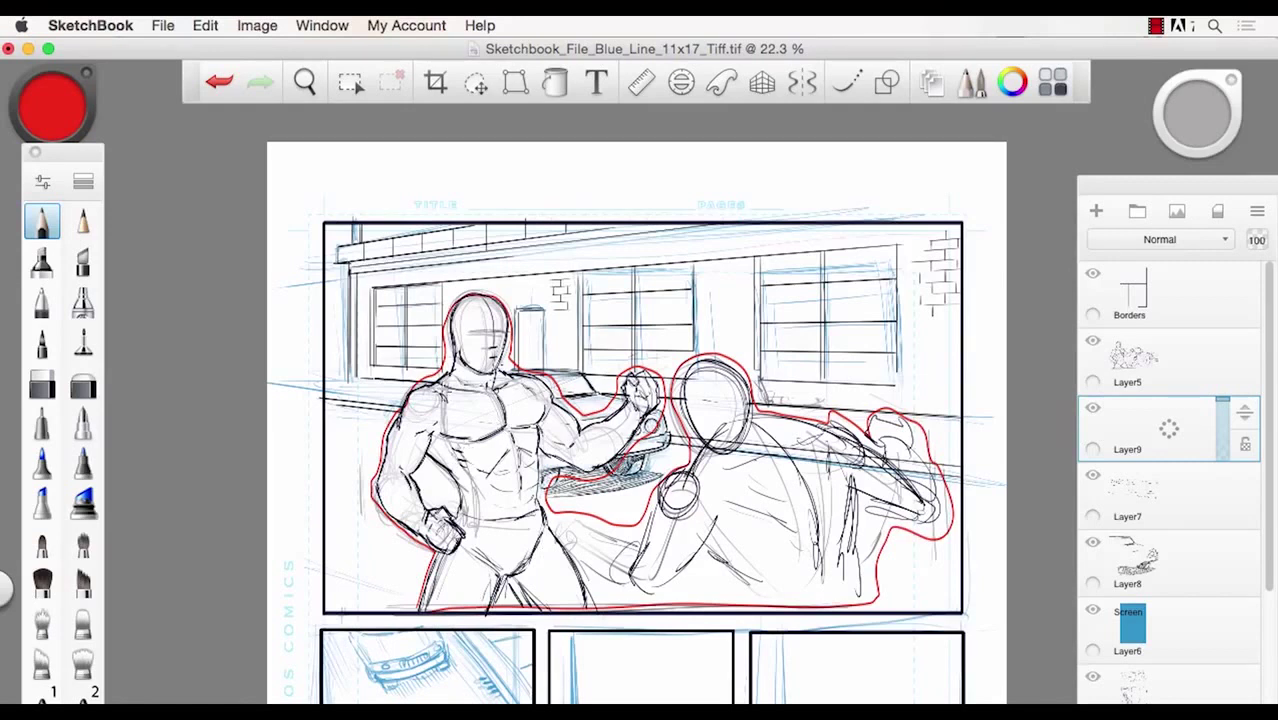
# - Trace the building's base line and car roof in red, and mark the figure, street and building with circled numbers
pyautogui.moveTo(433, 403); pyautogui.dragTo(438, 420)
pyautogui.moveTo(316, 378); pyautogui.dragTo(410, 384)
pyautogui.moveTo(516, 365); pyautogui.dragTo(580, 371)
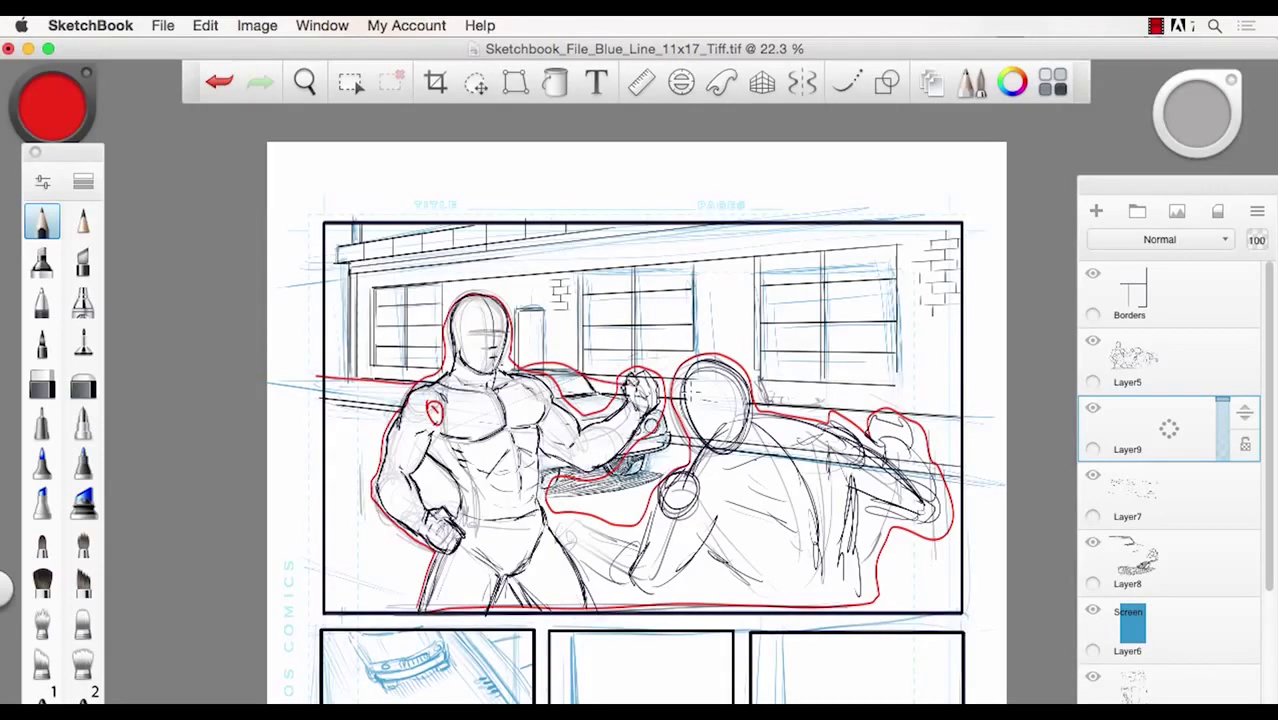
pyautogui.moveTo(740, 397); pyautogui.dragTo(964, 424)
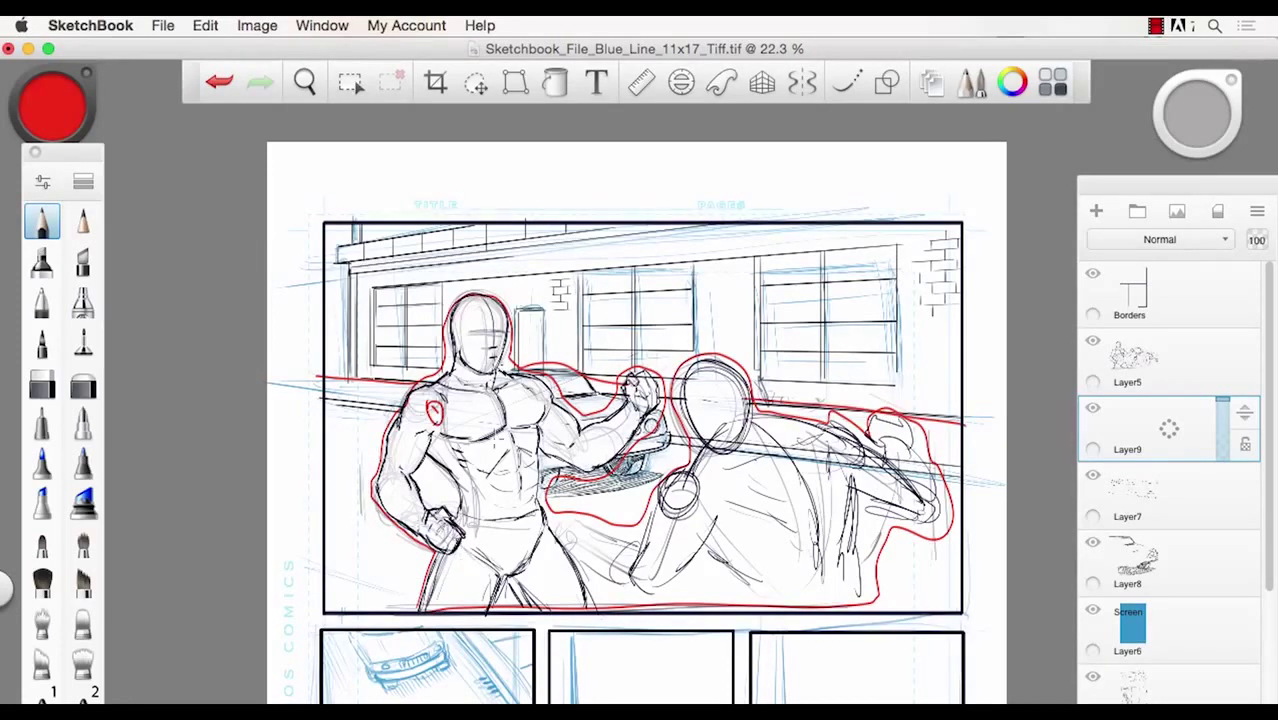
pyautogui.moveTo(340, 426)
pyautogui.mouseDown()
pyautogui.moveTo(352, 434)
pyautogui.moveTo(349, 420)
pyautogui.mouseUp()
pyautogui.moveTo(342, 326); pyautogui.dragTo(339, 336)
pyautogui.moveTo(338, 320)
pyautogui.mouseDown()
pyautogui.moveTo(354, 330)
pyautogui.moveTo(338, 322)
pyautogui.mouseUp()
# - Outline the two small figures in the narrow panel beneath with one red contour
pyautogui.press('space')
pyautogui.moveTo(380, 533); pyautogui.dragTo(461, 248)
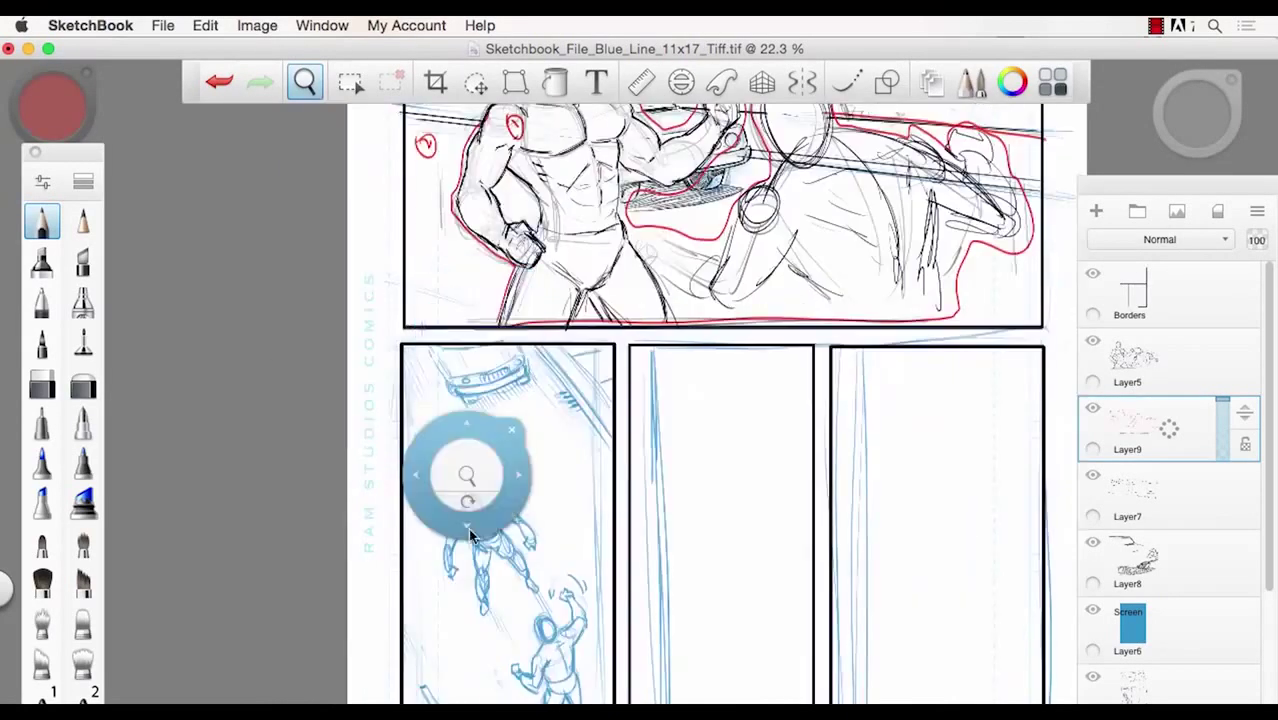
pyautogui.moveTo(466, 482); pyautogui.dragTo(447, 482)
pyautogui.moveTo(459, 543)
pyautogui.mouseDown()
pyautogui.moveTo(452, 421)
pyautogui.moveTo(462, 396)
pyautogui.moveTo(493, 392)
pyautogui.moveTo(540, 444)
pyautogui.moveTo(532, 462)
pyautogui.moveTo(570, 472)
pyautogui.moveTo(583, 503)
pyautogui.moveTo(580, 599)
pyautogui.moveTo(563, 630)
pyautogui.moveTo(529, 633)
pyautogui.moveTo(532, 597)
pyautogui.moveTo(502, 551)
pyautogui.moveTo(519, 542)
pyautogui.moveTo(516, 510)
pyautogui.moveTo(501, 492)
pyautogui.moveTo(485, 511)
pyautogui.moveTo(437, 454)
pyautogui.moveTo(416, 520)
pyautogui.moveTo(380, 514)
pyautogui.mouseUp()
pyautogui.press('space')
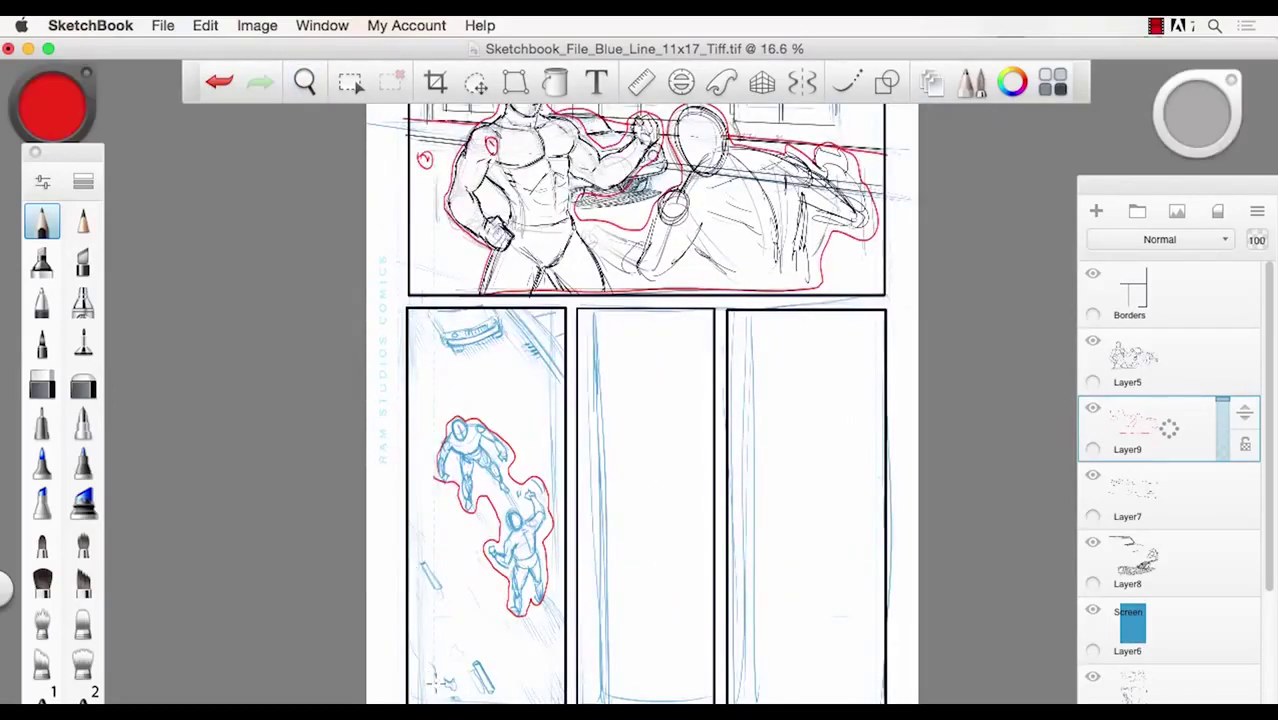
# - Outline the street area in the narrow panel in red and mark the car and roadside at its upper edge
pyautogui.moveTo(419, 654)
pyautogui.mouseDown()
pyautogui.moveTo(418, 340)
pyautogui.moveTo(529, 320)
pyautogui.moveTo(566, 654)
pyautogui.moveTo(424, 684)
pyautogui.mouseUp()
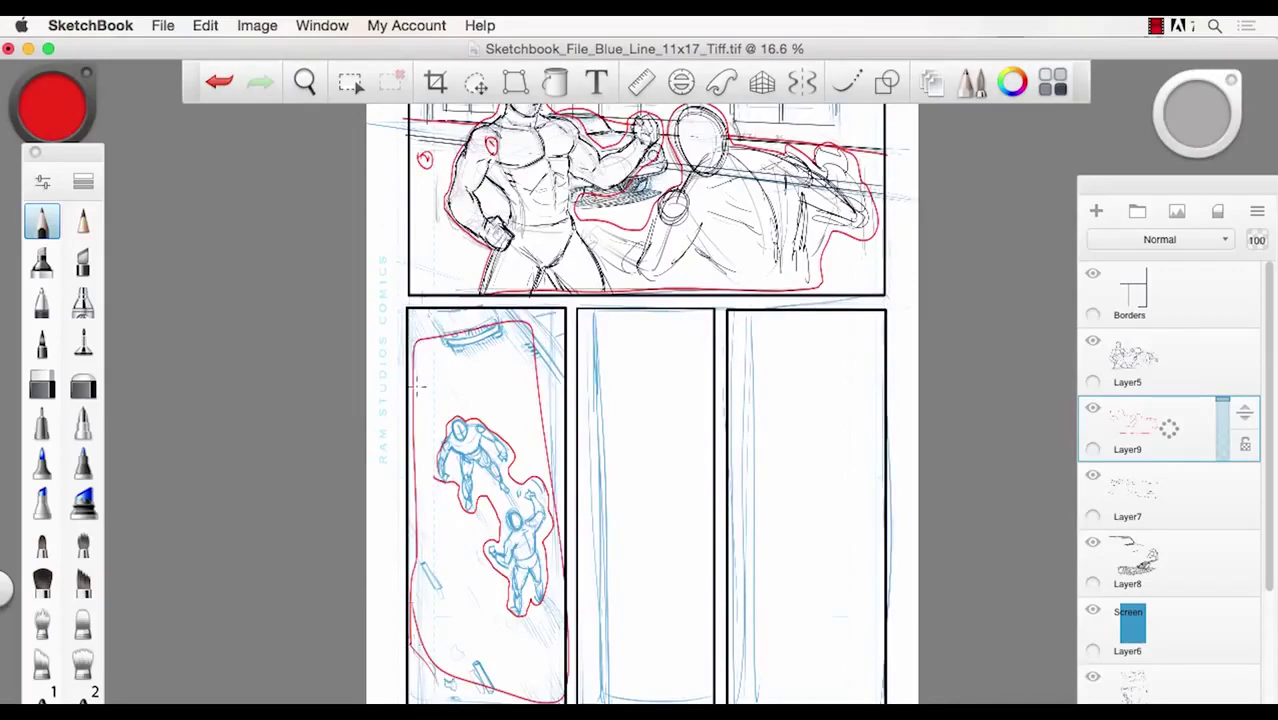
pyautogui.moveTo(446, 345)
pyautogui.mouseDown()
pyautogui.moveTo(498, 308)
pyautogui.moveTo(510, 328)
pyautogui.moveTo(540, 306)
pyautogui.moveTo(535, 317)
pyautogui.mouseUp()
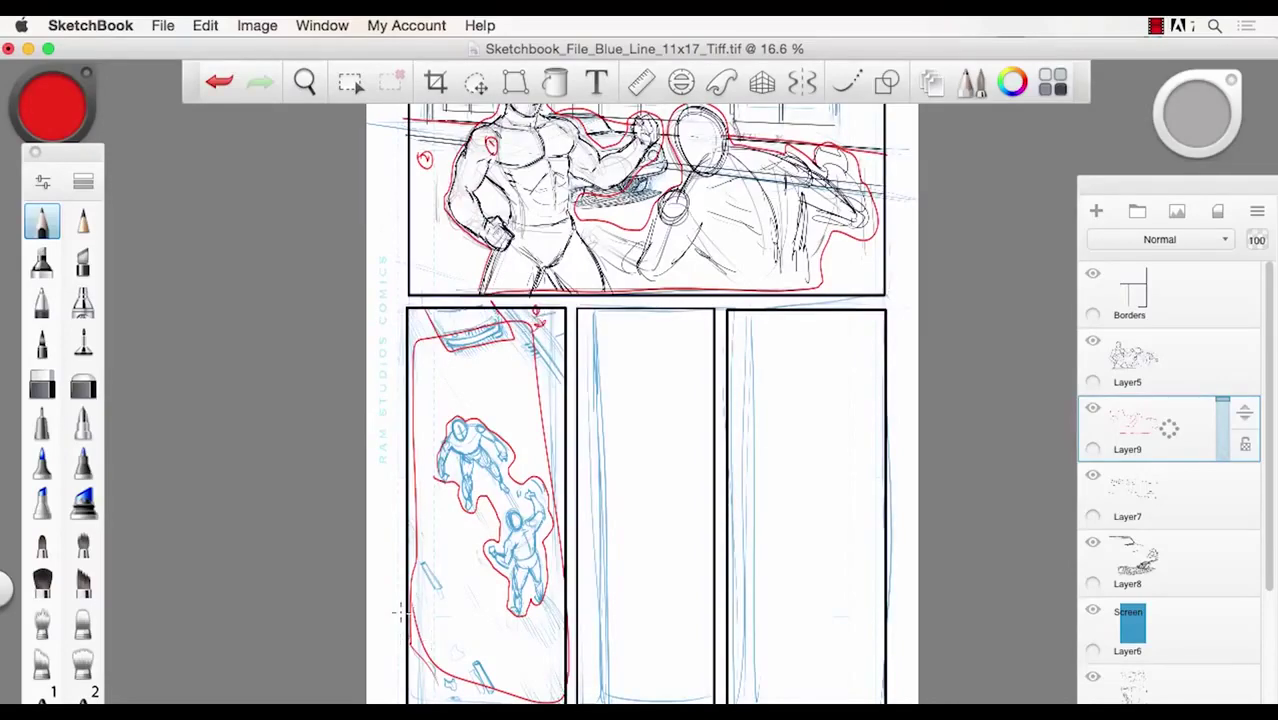
pyautogui.press('space')
pyautogui.moveTo(496, 382); pyautogui.dragTo(440, 400)
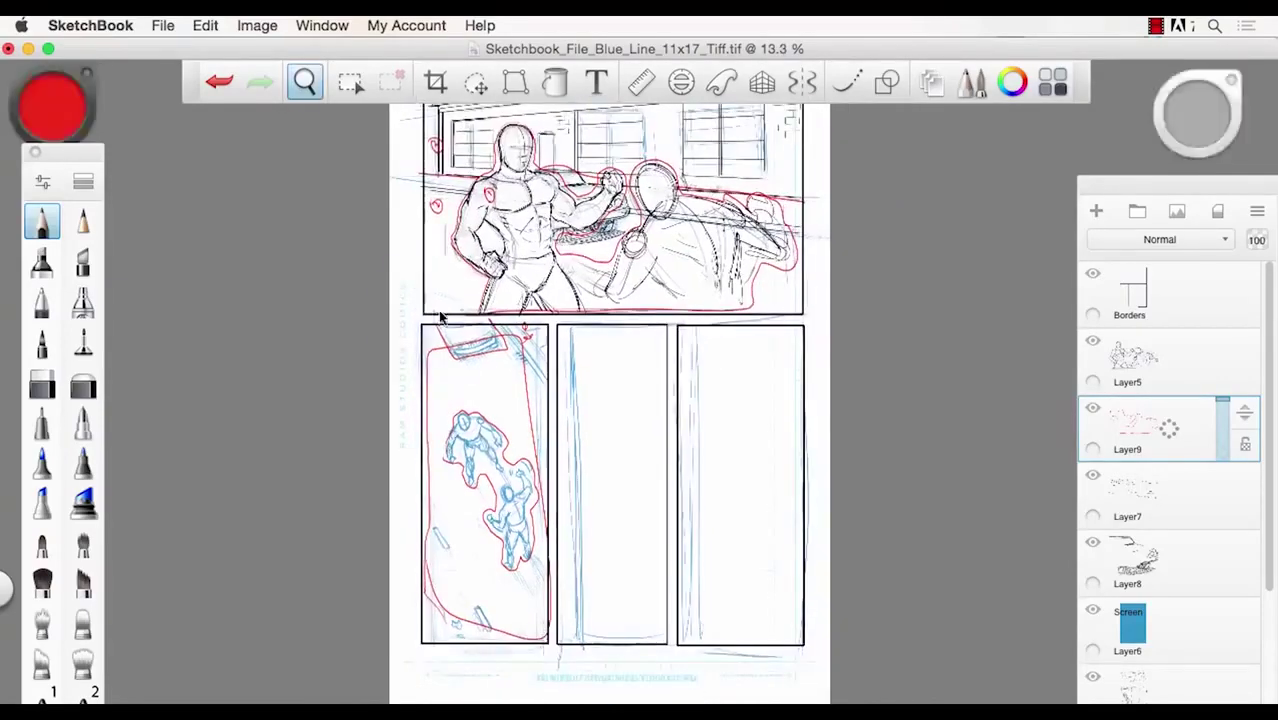
pyautogui.press('space')
pyautogui.moveTo(432, 270); pyautogui.dragTo(404, 316)
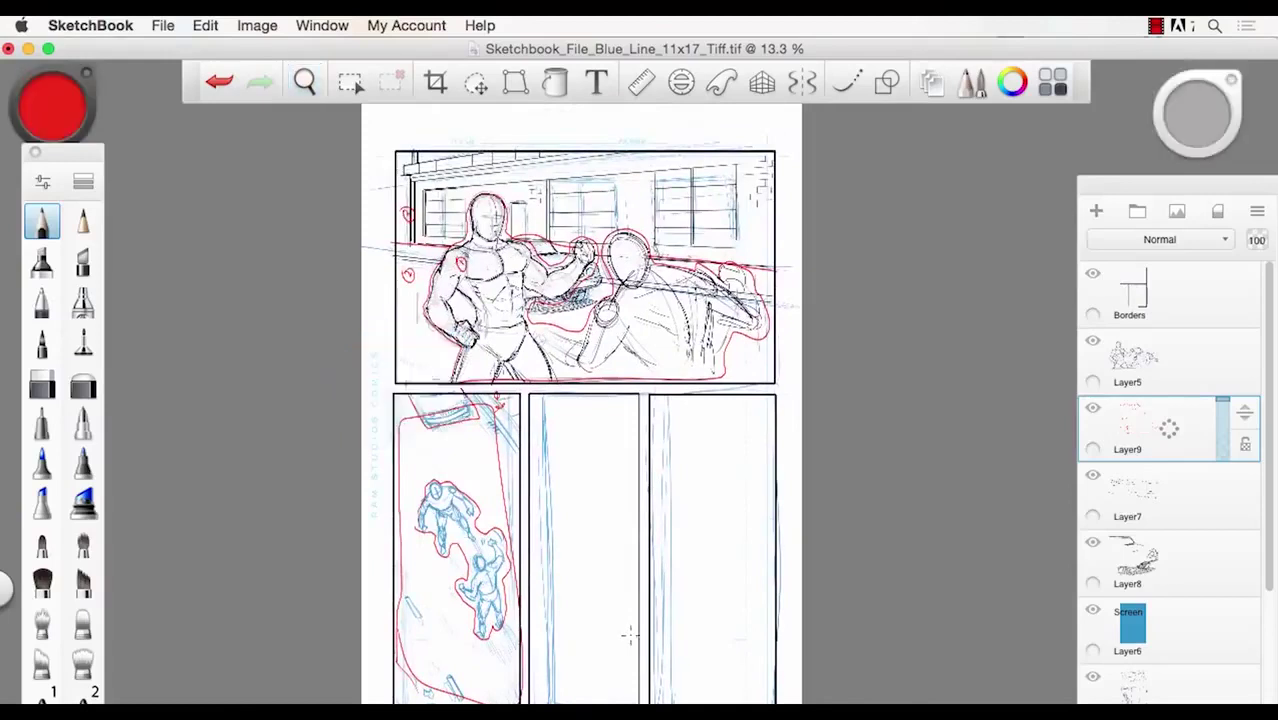
# - Toggle the visibility of Layer9 to compare the page without its red marks, and delete that layer
pyautogui.click(1092, 409)
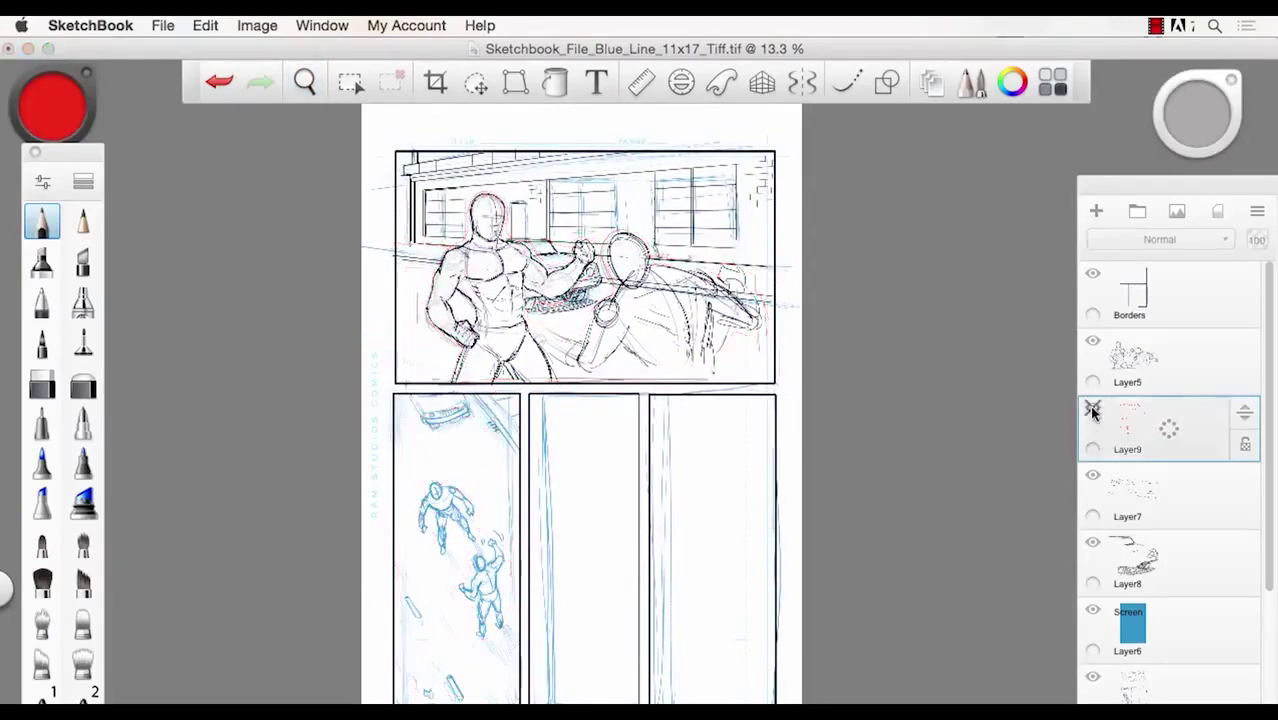
pyautogui.click(1092, 409)
pyautogui.click(1092, 409)
pyautogui.moveTo(1210, 432); pyautogui.dragTo(1203, 418)
pyautogui.click(1250, 391)
# - Set the pencil colour back to black
pyautogui.press('space')
pyautogui.moveTo(525, 165); pyautogui.dragTo(600, 175)
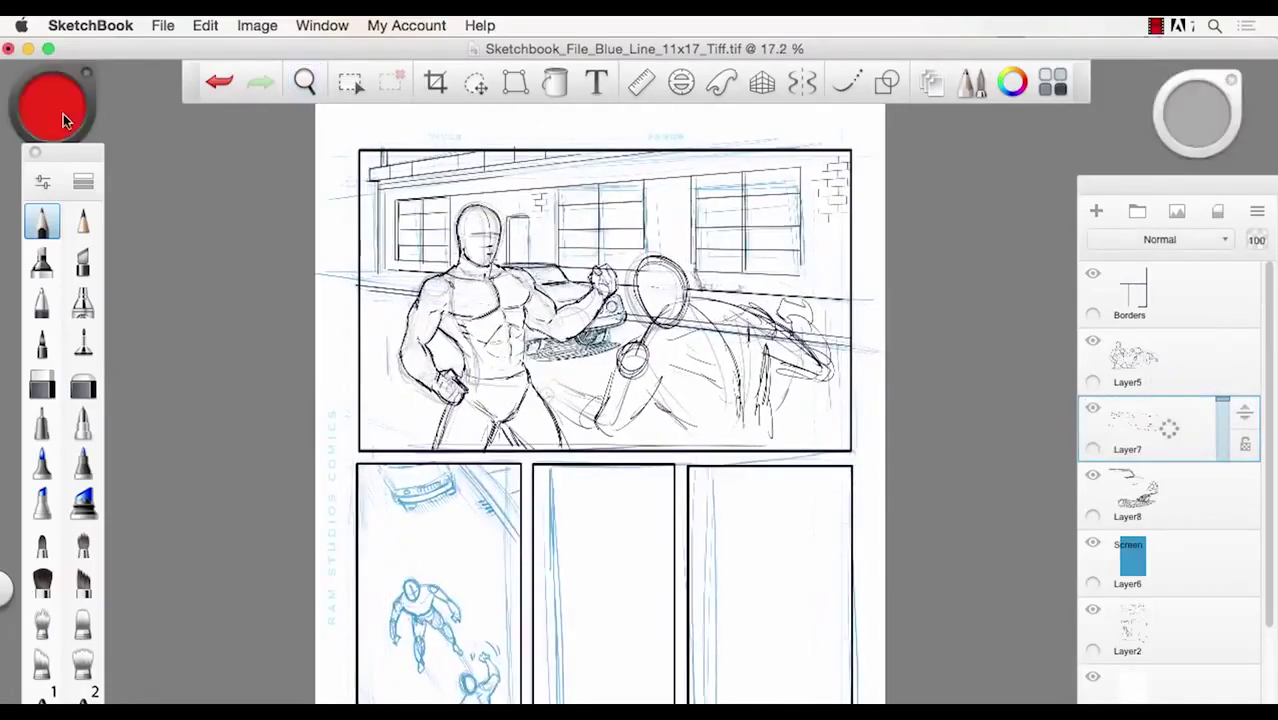
pyautogui.click(63, 114)
pyautogui.click(67, 159)
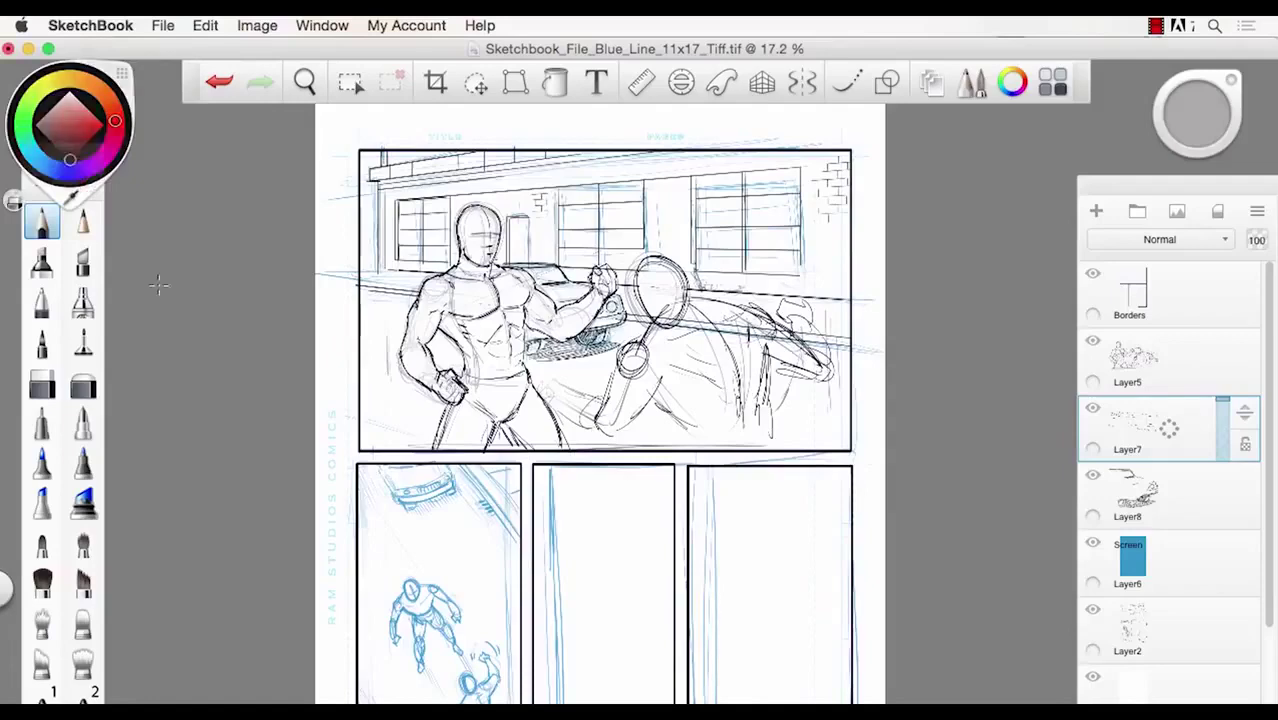
pyautogui.press('space')
pyautogui.moveTo(480, 182); pyautogui.dragTo(518, 242)
pyautogui.press('space')
# - Identify the figures' layer by toggling Layer5, lasso the foreground figure at the panel's right on it, and cut it out
pyautogui.click(1092, 341)
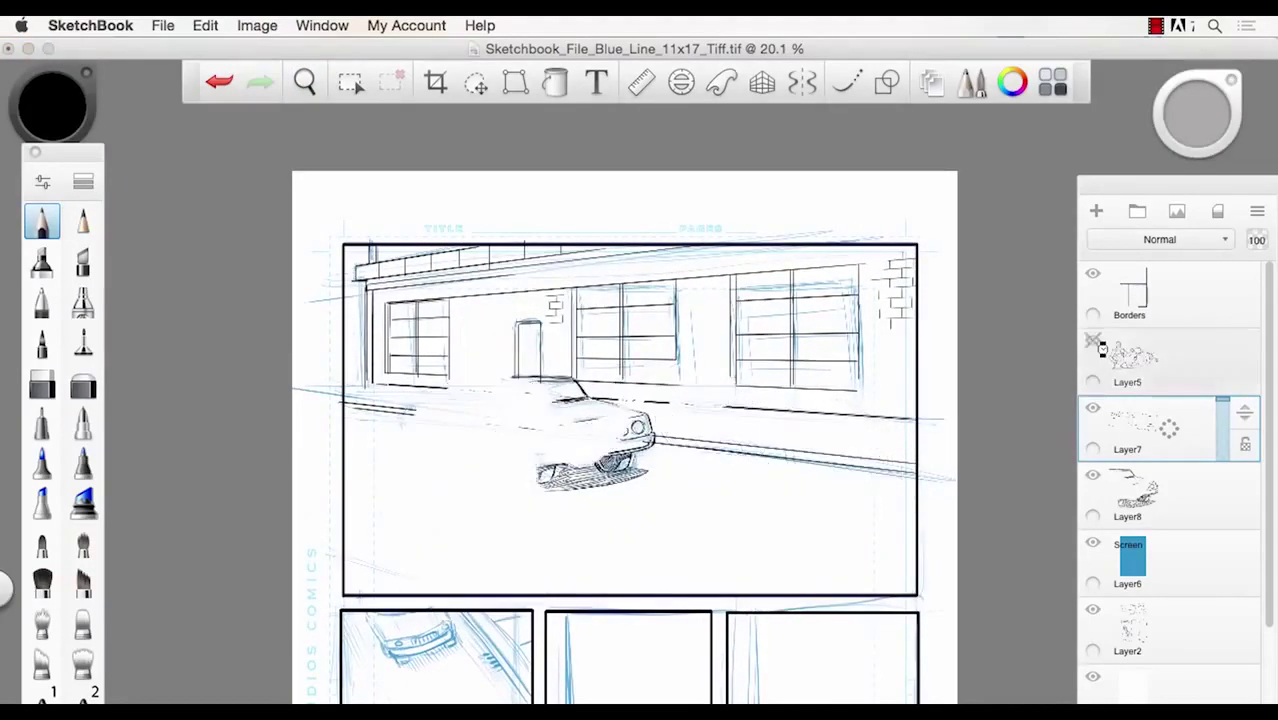
pyautogui.click(1092, 341)
pyautogui.click(1177, 363)
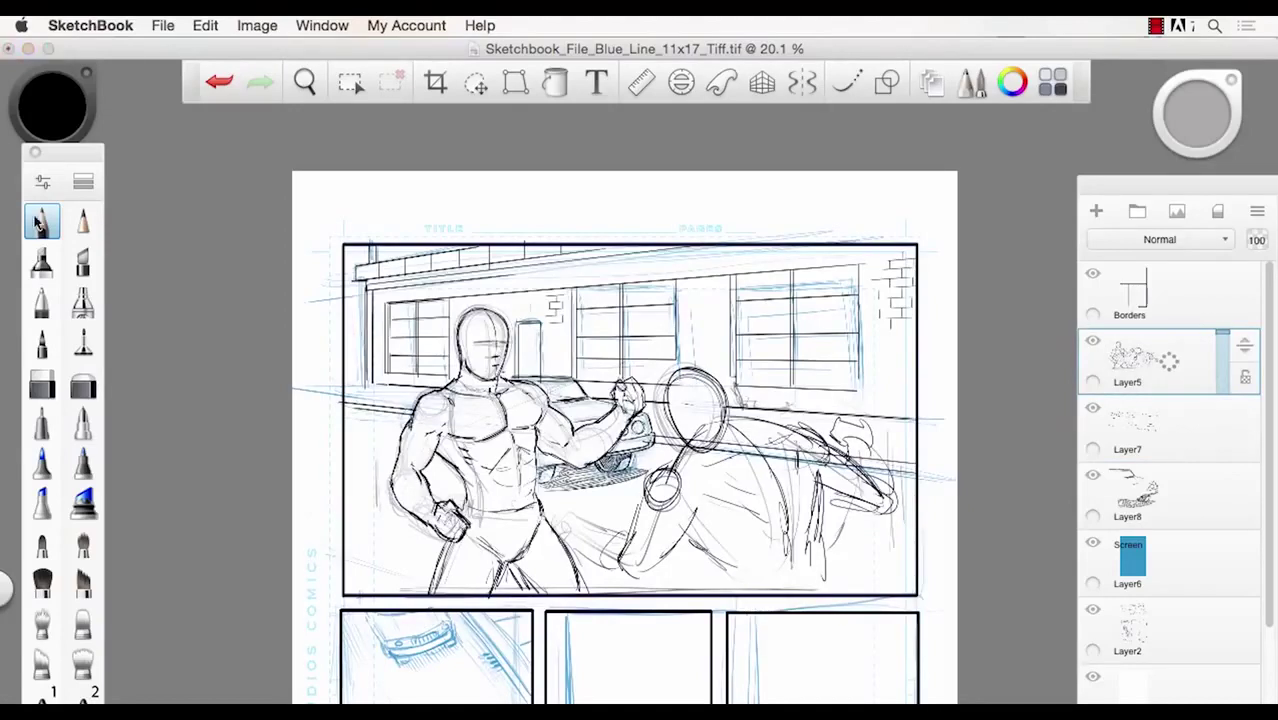
pyautogui.click(476, 84)
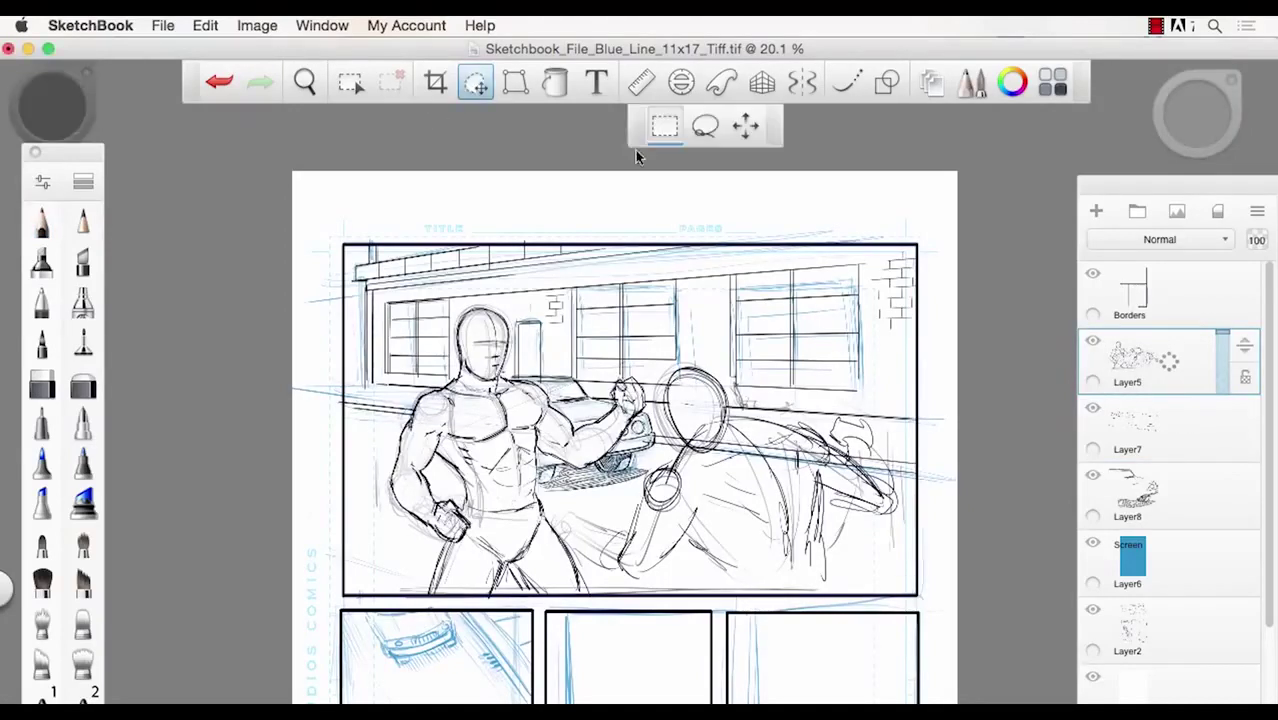
pyautogui.moveTo(652, 382)
pyautogui.mouseDown()
pyautogui.moveTo(709, 353)
pyautogui.moveTo(760, 407)
pyautogui.moveTo(864, 405)
pyautogui.moveTo(905, 547)
pyautogui.moveTo(798, 595)
pyautogui.moveTo(673, 603)
pyautogui.moveTo(607, 582)
pyautogui.moveTo(562, 545)
pyautogui.moveTo(567, 508)
pyautogui.moveTo(601, 514)
pyautogui.moveTo(547, 492)
pyautogui.mouseUp()
pyautogui.press('super+x')
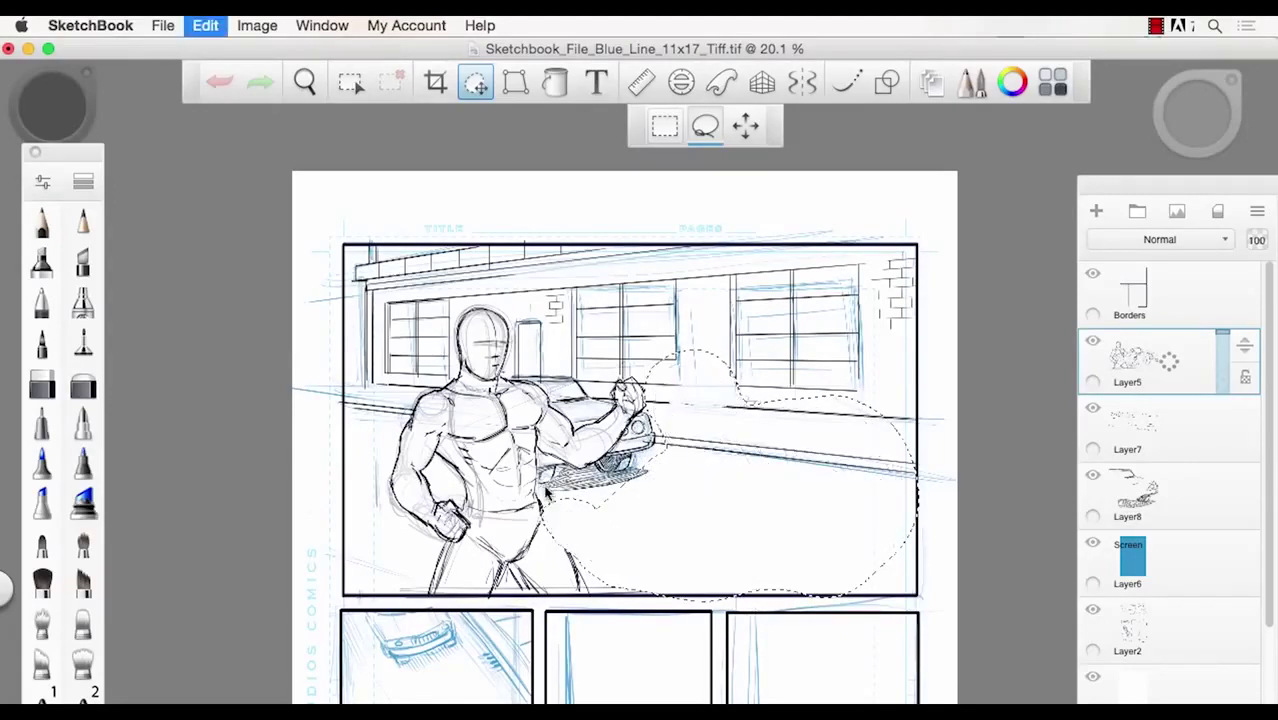
# - Paste the cut figure, move it back to the panel's right side and enlarge it slightly past the border
pyautogui.press('super+v')
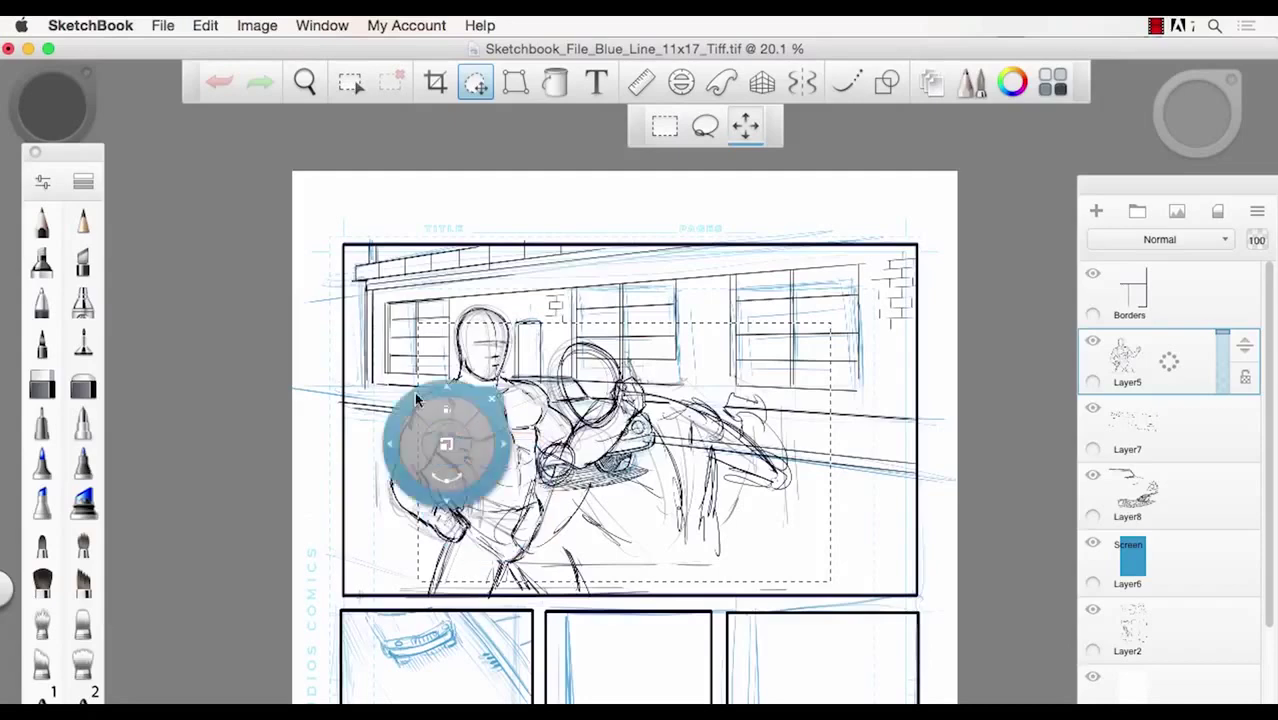
pyautogui.moveTo(416, 391); pyautogui.dragTo(546, 418)
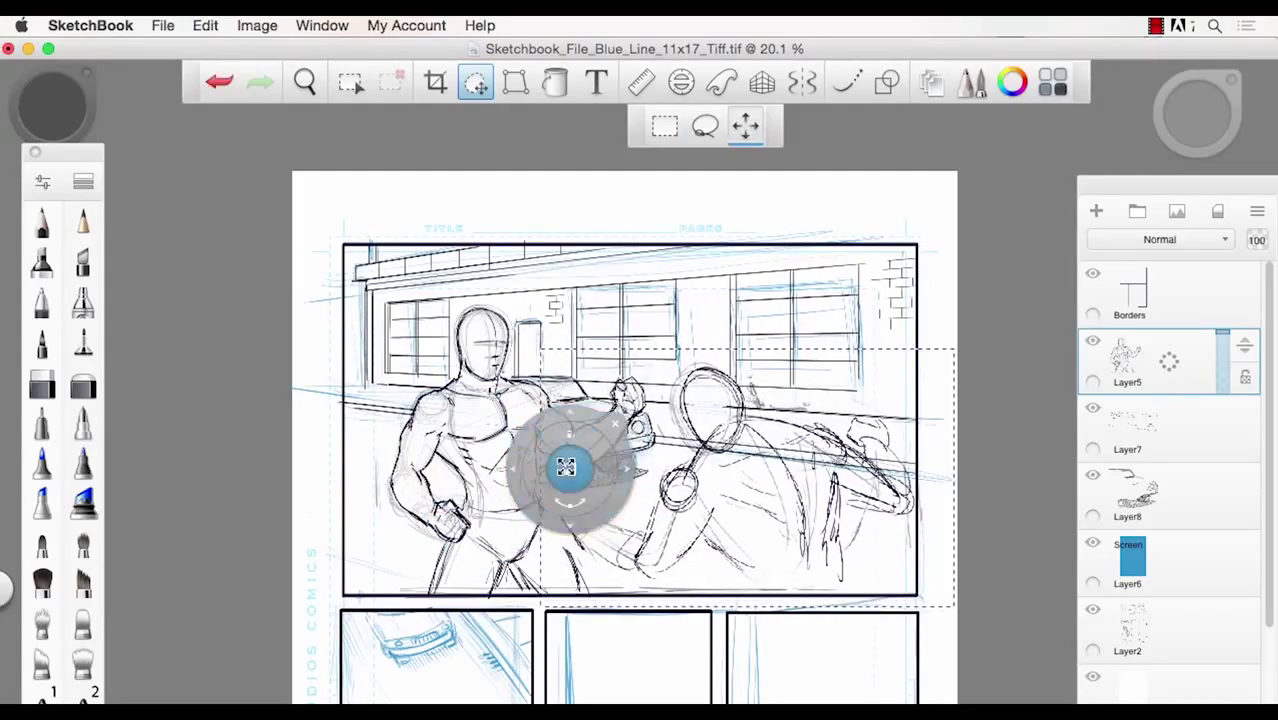
pyautogui.moveTo(566, 466); pyautogui.dragTo(540, 428)
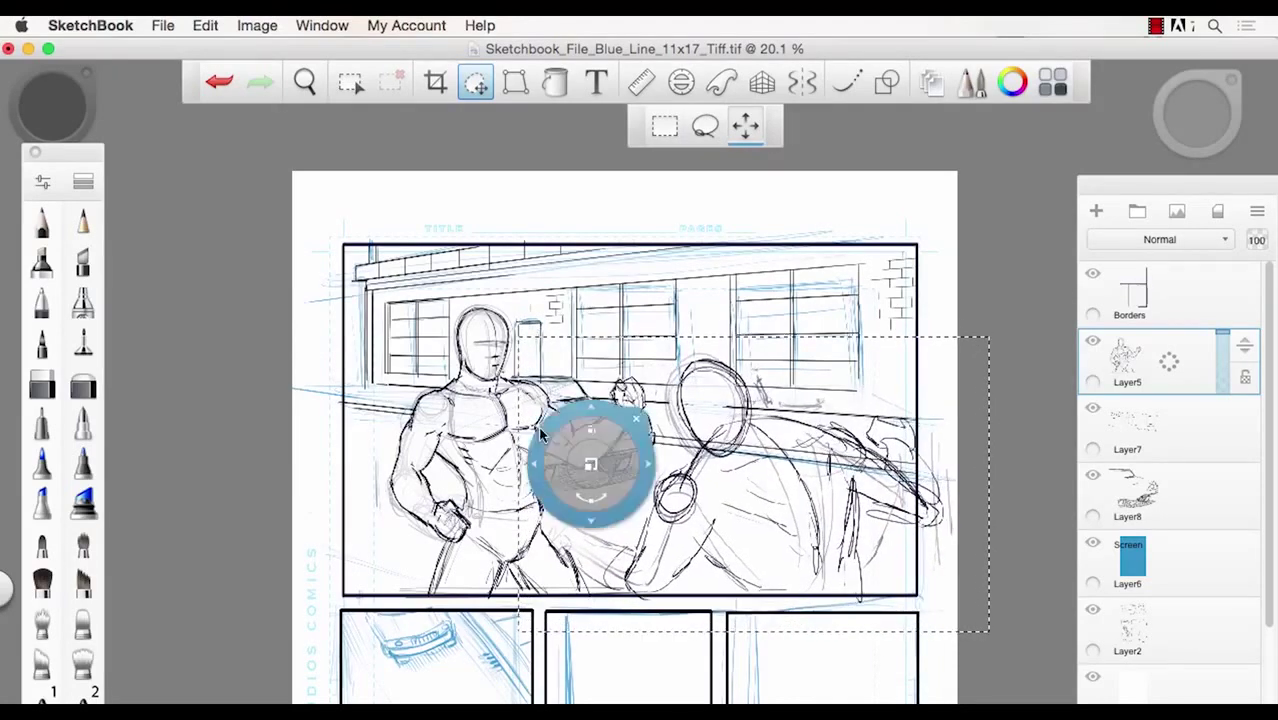
pyautogui.click(636, 419)
# - Fade the pasted figure's rough lines on Layer10 to a faint guide with the soft eraser
pyautogui.press('space')
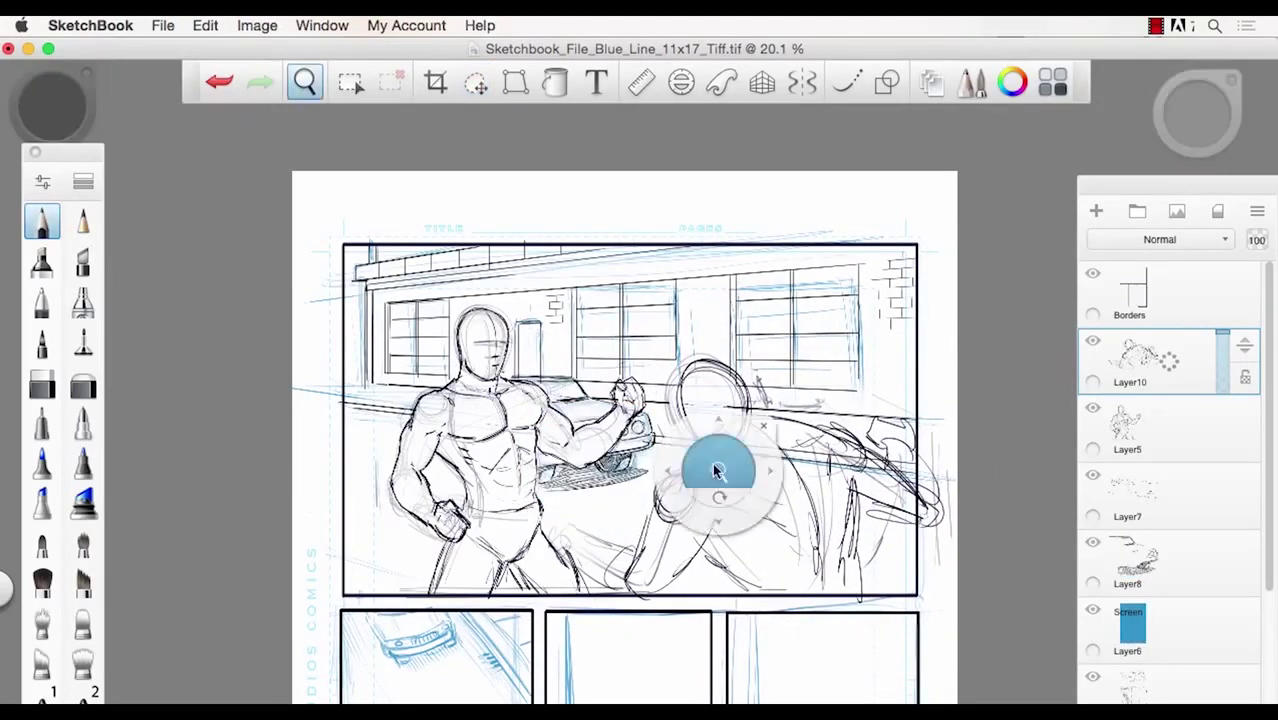
pyautogui.moveTo(717, 469); pyautogui.dragTo(750, 475)
pyautogui.moveTo(704, 549); pyautogui.dragTo(648, 542)
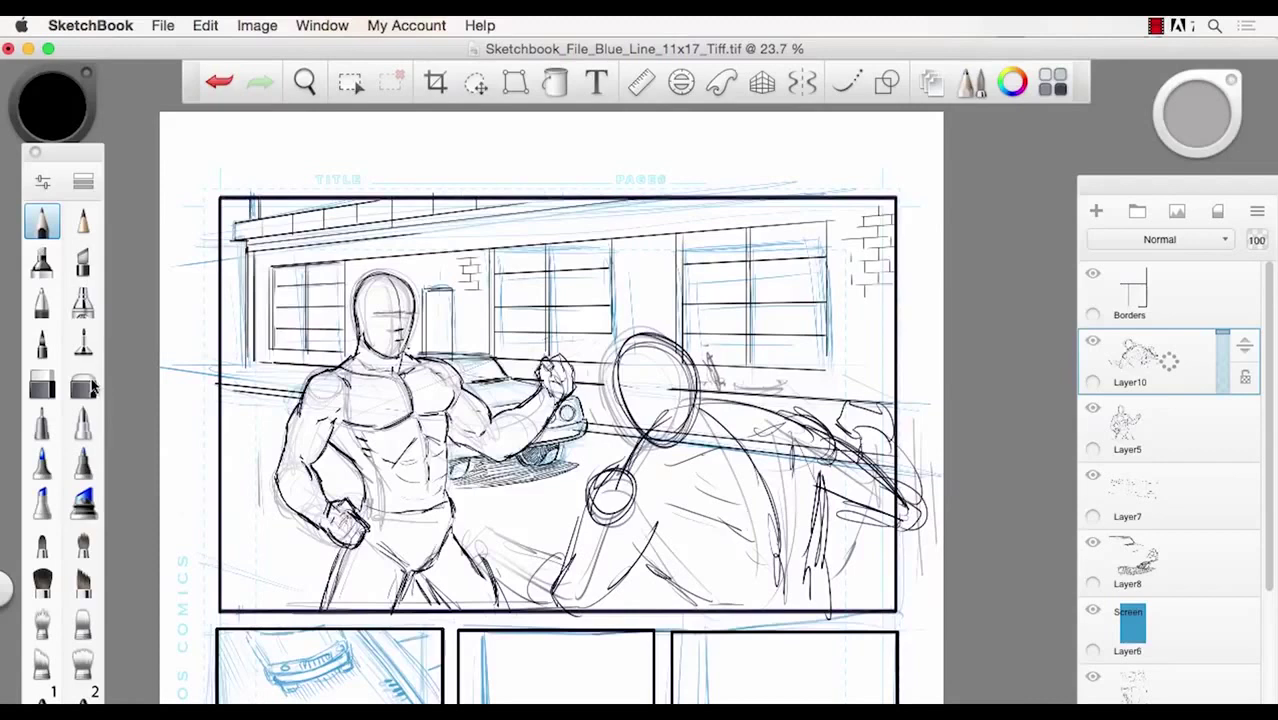
pyautogui.click(86, 386)
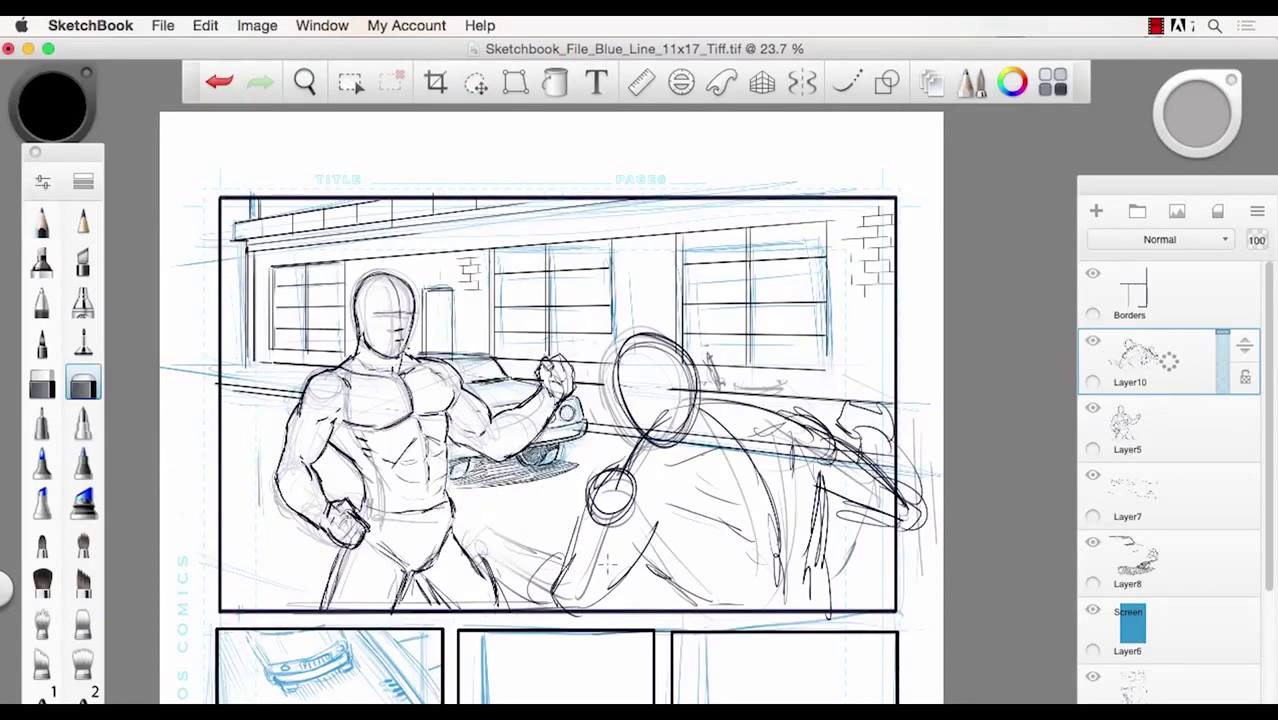
pyautogui.moveTo(607, 565)
pyautogui.mouseDown()
pyautogui.moveTo(688, 559)
pyautogui.moveTo(688, 502)
pyautogui.moveTo(849, 382)
pyautogui.moveTo(858, 601)
pyautogui.moveTo(770, 531)
pyautogui.moveTo(785, 410)
pyautogui.moveTo(628, 348)
pyautogui.moveTo(625, 385)
pyautogui.moveTo(715, 430)
pyautogui.moveTo(662, 577)
pyautogui.moveTo(603, 607)
pyautogui.moveTo(633, 523)
pyautogui.moveTo(545, 630)
pyautogui.moveTo(471, 534)
pyautogui.moveTo(850, 528)
pyautogui.mouseUp()
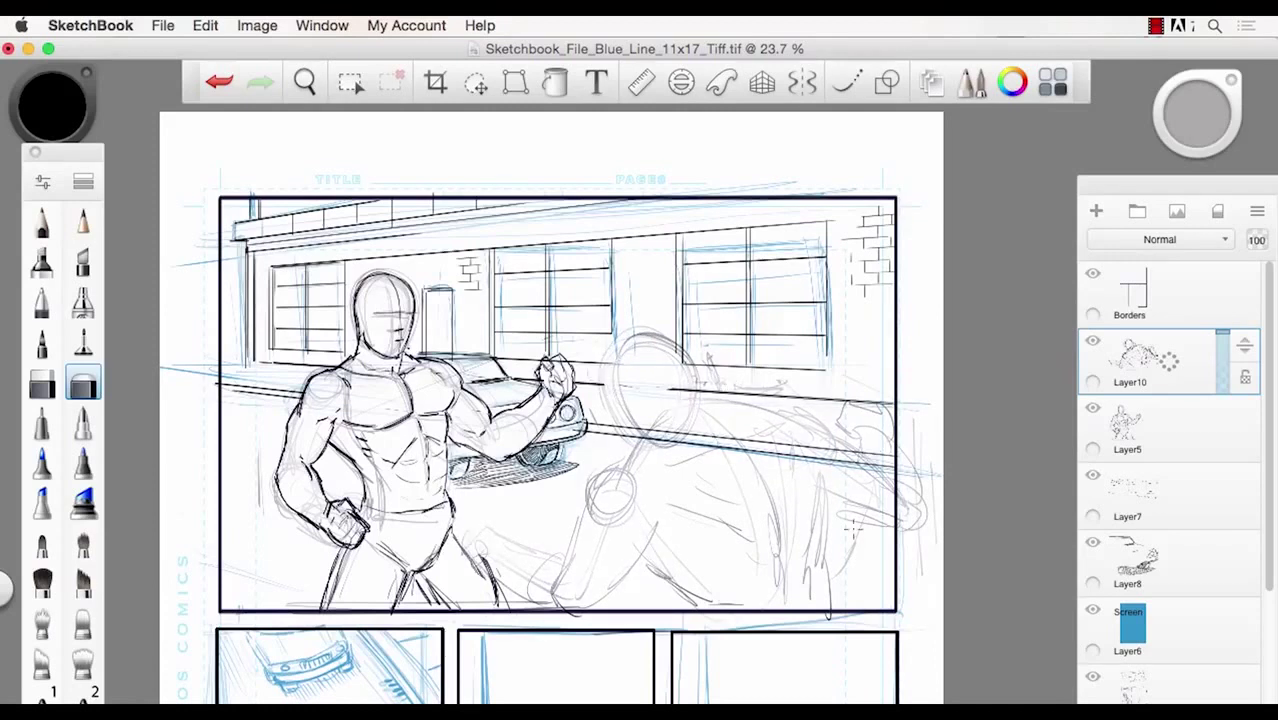
pyautogui.moveTo(853, 441)
pyautogui.mouseDown()
pyautogui.moveTo(762, 590)
pyautogui.moveTo(642, 365)
pyautogui.moveTo(615, 528)
pyautogui.mouseUp()
pyautogui.press('space')
pyautogui.moveTo(679, 436); pyautogui.dragTo(693, 456)
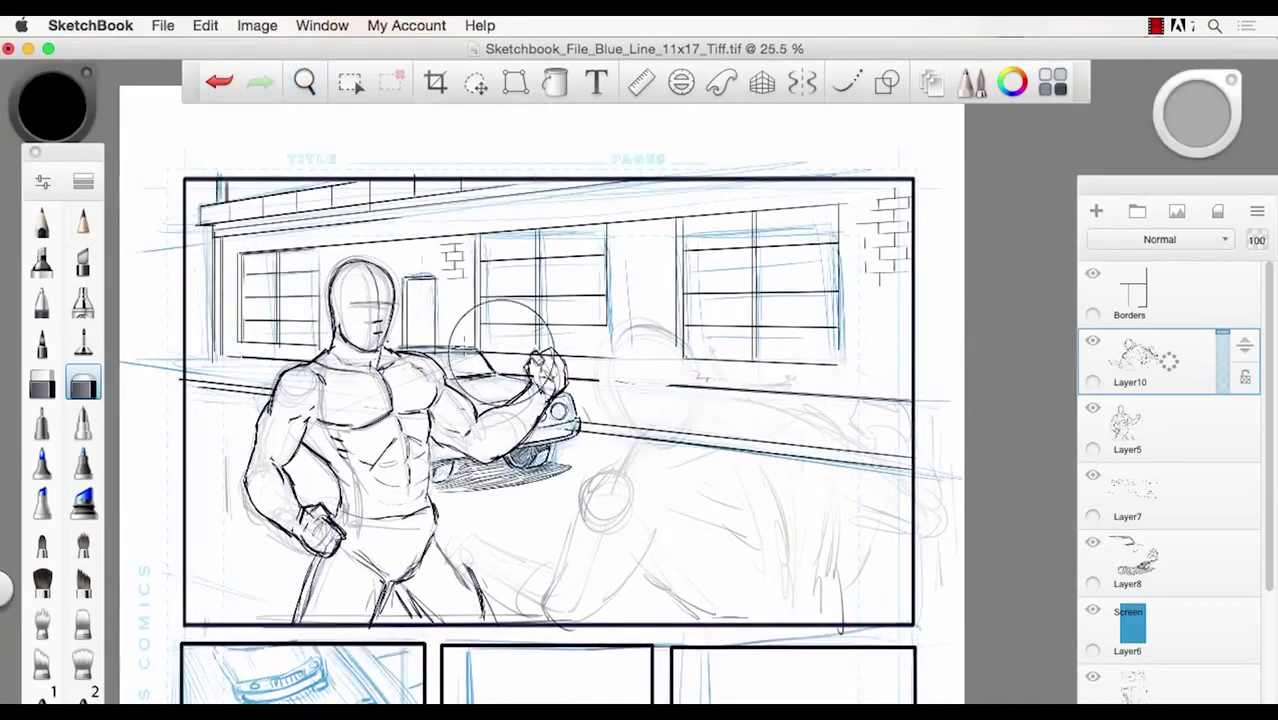
# - Redraw the foreground figure's head, near shoulder and upper arm in black pencil over the faded guide on Layer10
pyautogui.click(42, 222)
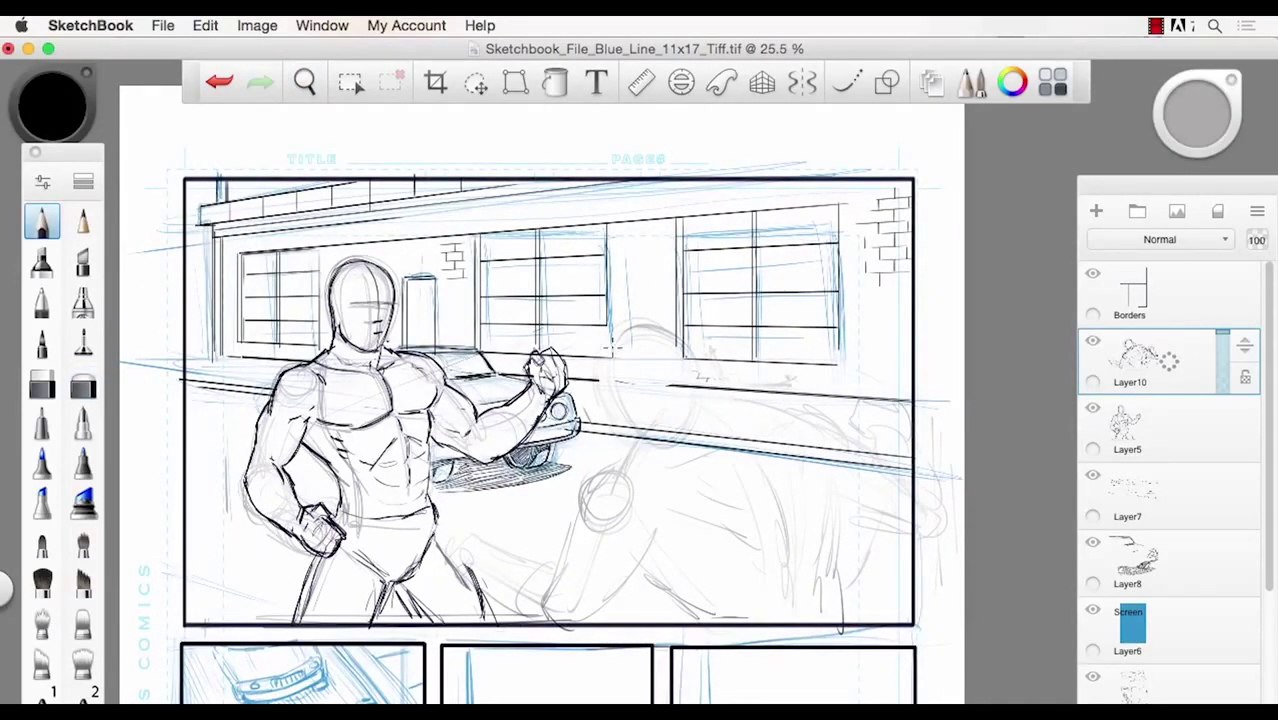
pyautogui.moveTo(612, 346)
pyautogui.mouseDown()
pyautogui.moveTo(606, 393)
pyautogui.moveTo(609, 340)
pyautogui.moveTo(655, 325)
pyautogui.moveTo(688, 345)
pyautogui.moveTo(695, 378)
pyautogui.moveTo(697, 367)
pyautogui.moveTo(717, 394)
pyautogui.mouseUp()
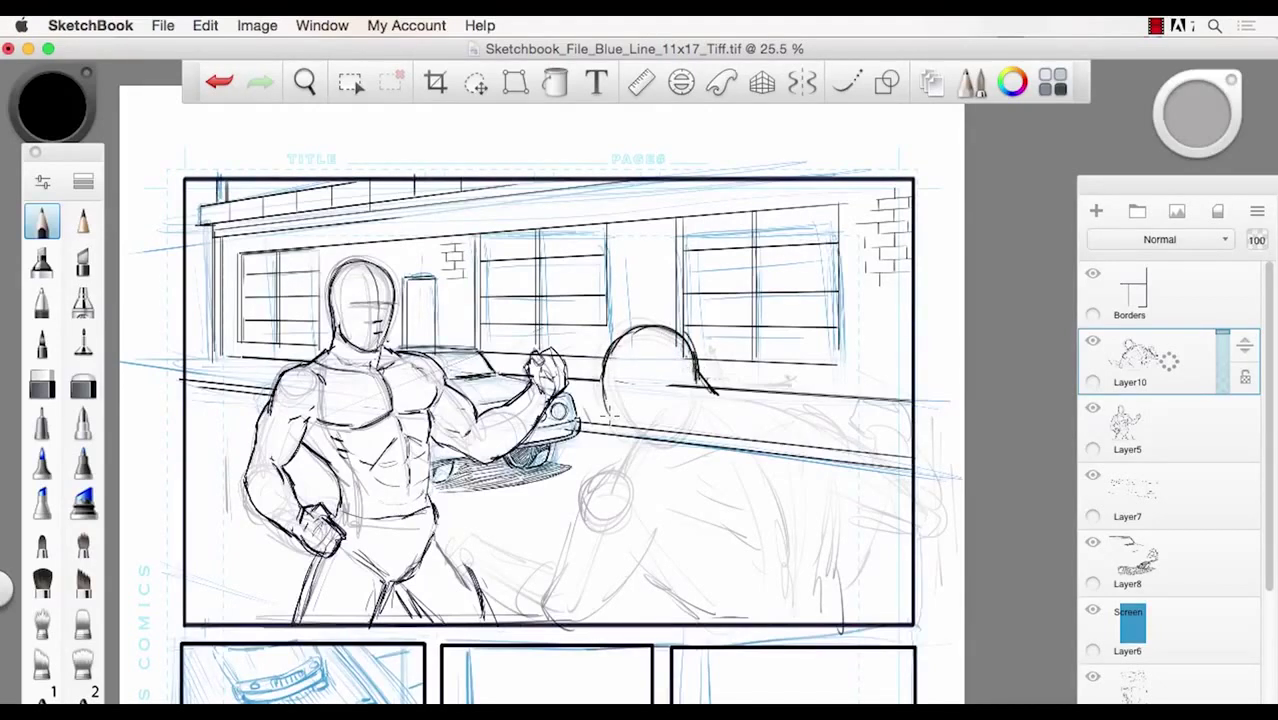
pyautogui.moveTo(601, 396)
pyautogui.mouseDown()
pyautogui.moveTo(619, 436)
pyautogui.moveTo(643, 444)
pyautogui.moveTo(646, 432)
pyautogui.moveTo(600, 478)
pyautogui.moveTo(578, 526)
pyautogui.moveTo(655, 524)
pyautogui.mouseUp()
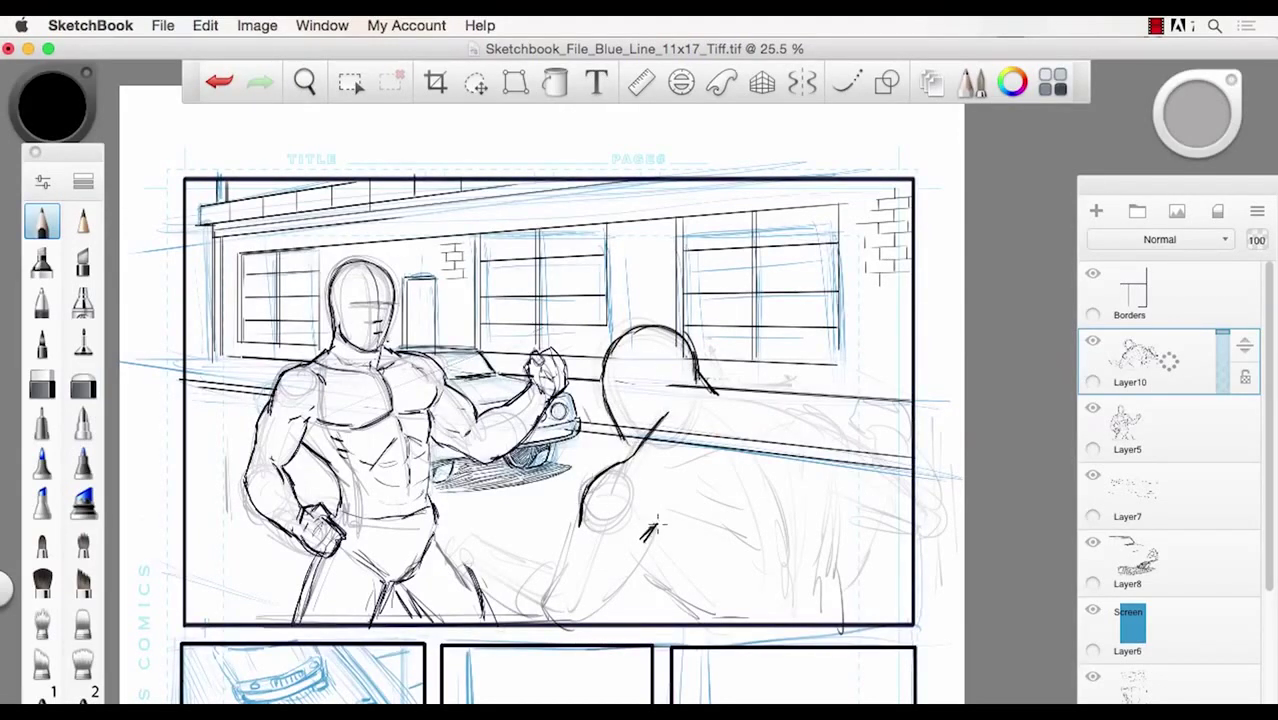
# - Draw the foreground figure's back and side contours, and its raised arm with a clenched fist at the panel's right edge
pyautogui.moveTo(720, 393)
pyautogui.mouseDown()
pyautogui.moveTo(816, 409)
pyautogui.moveTo(889, 464)
pyautogui.moveTo(826, 536)
pyautogui.moveTo(826, 563)
pyautogui.moveTo(818, 539)
pyautogui.moveTo(842, 584)
pyautogui.mouseUp()
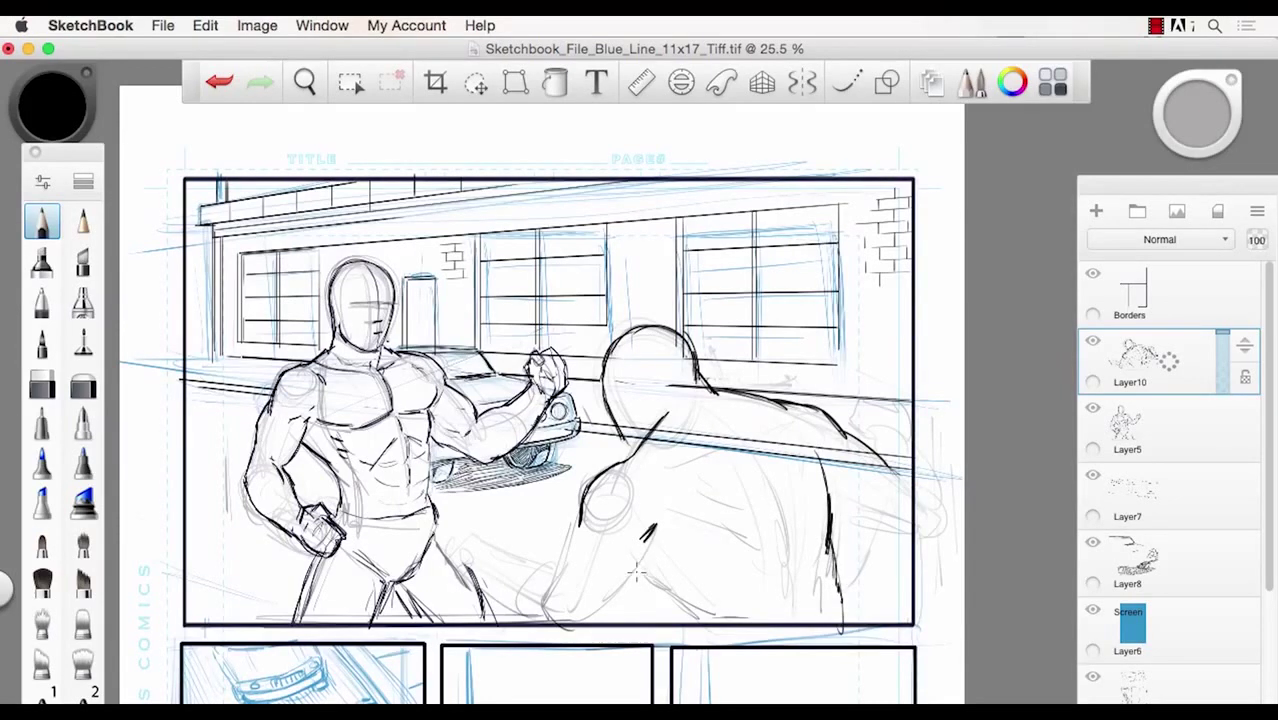
pyautogui.moveTo(636, 567)
pyautogui.mouseDown()
pyautogui.moveTo(654, 564)
pyautogui.moveTo(687, 607)
pyautogui.mouseUp()
pyautogui.moveTo(885, 463); pyautogui.dragTo(908, 477)
pyautogui.moveTo(832, 521)
pyautogui.mouseDown()
pyautogui.moveTo(908, 530)
pyautogui.moveTo(931, 500)
pyautogui.moveTo(887, 406)
pyautogui.moveTo(864, 400)
pyautogui.moveTo(852, 418)
pyautogui.moveTo(829, 390)
pyautogui.moveTo(845, 360)
pyautogui.moveTo(857, 369)
pyautogui.moveTo(845, 358)
pyautogui.moveTo(824, 396)
pyautogui.moveTo(858, 376)
pyautogui.moveTo(878, 400)
pyautogui.moveTo(886, 374)
pyautogui.mouseUp()
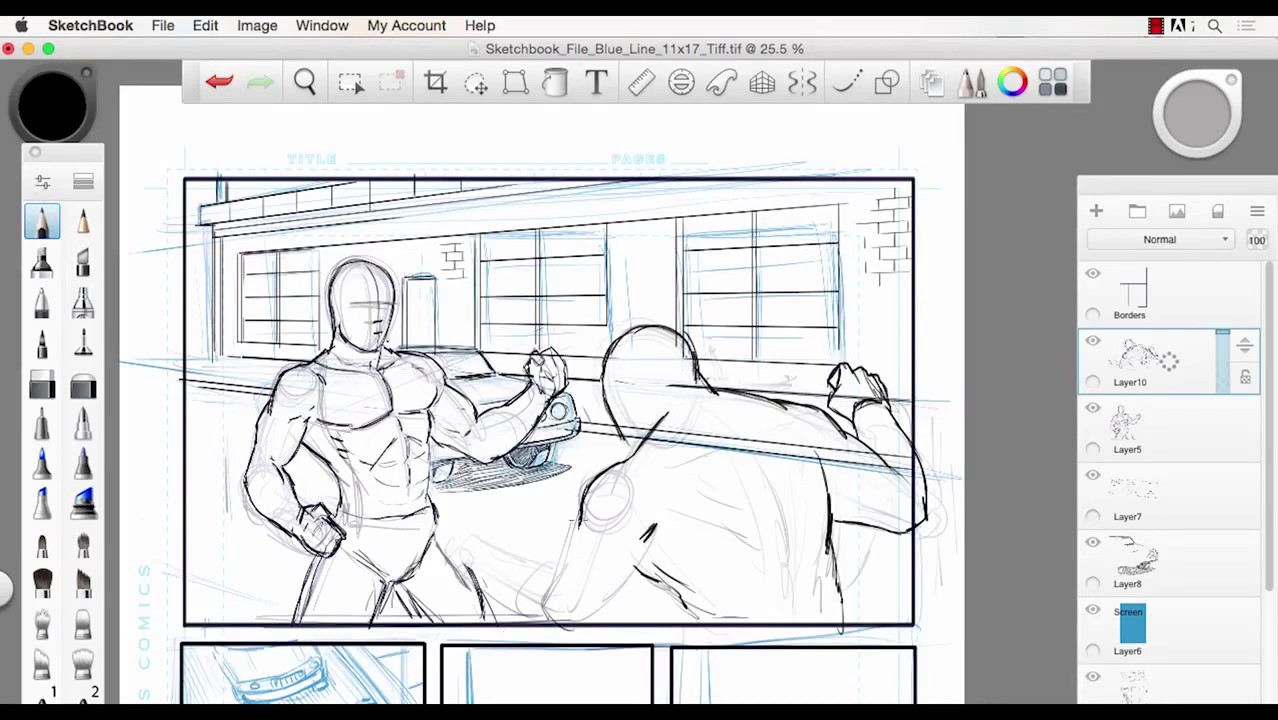
# - Draw the foreground figure's lowered forearm and its fist in front of the standing figure's thigh
pyautogui.moveTo(586, 510); pyautogui.dragTo(552, 576)
pyautogui.moveTo(648, 542); pyautogui.dragTo(610, 612)
pyautogui.moveTo(548, 561)
pyautogui.mouseDown()
pyautogui.moveTo(474, 531)
pyautogui.moveTo(458, 548)
pyautogui.moveTo(466, 582)
pyautogui.moveTo(516, 620)
pyautogui.mouseUp()
pyautogui.moveTo(470, 574)
pyautogui.mouseDown()
pyautogui.moveTo(456, 540)
pyautogui.moveTo(503, 548)
pyautogui.moveTo(446, 528)
pyautogui.moveTo(440, 494)
pyautogui.moveTo(498, 550)
pyautogui.mouseUp()
pyautogui.moveTo(476, 502); pyautogui.dragTo(494, 530)
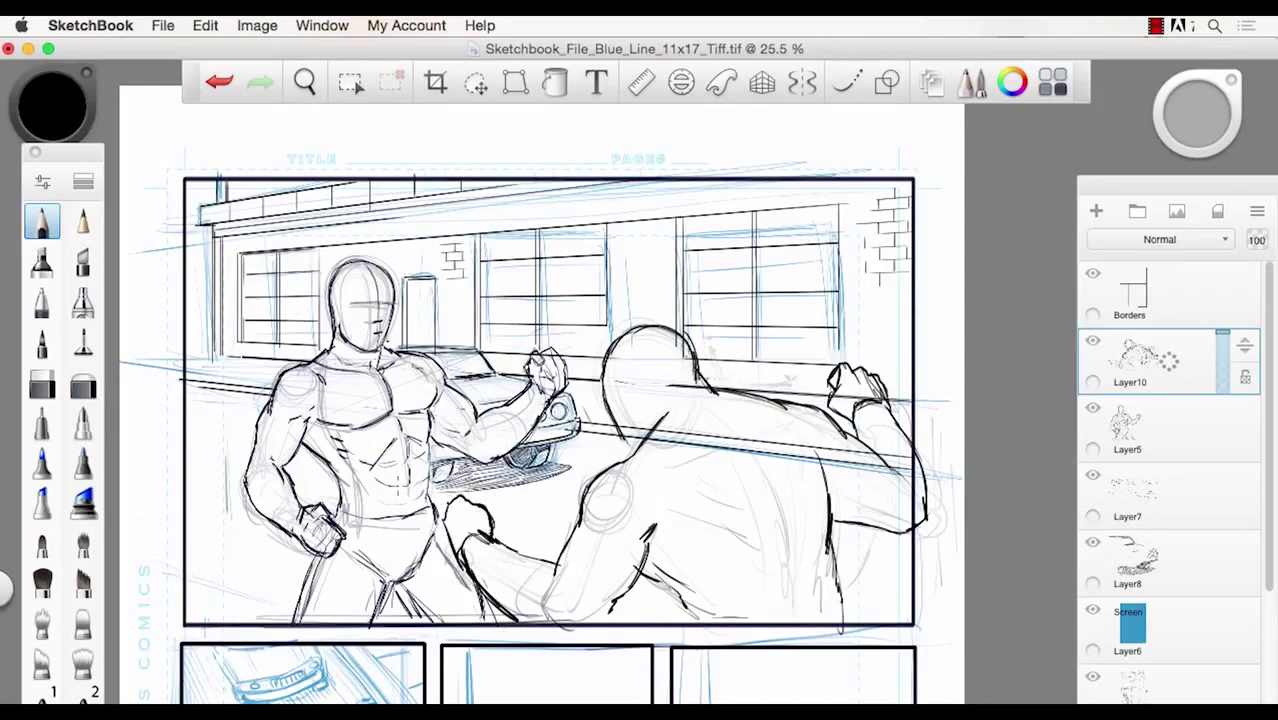
# - Strengthen the foreground figure's jaw and neck, add a crease on its upper back, and touch up the lowered fist
pyautogui.moveTo(621, 434); pyautogui.dragTo(632, 448)
pyautogui.moveTo(606, 374); pyautogui.dragTo(634, 454)
pyautogui.moveTo(712, 399); pyautogui.dragTo(738, 434)
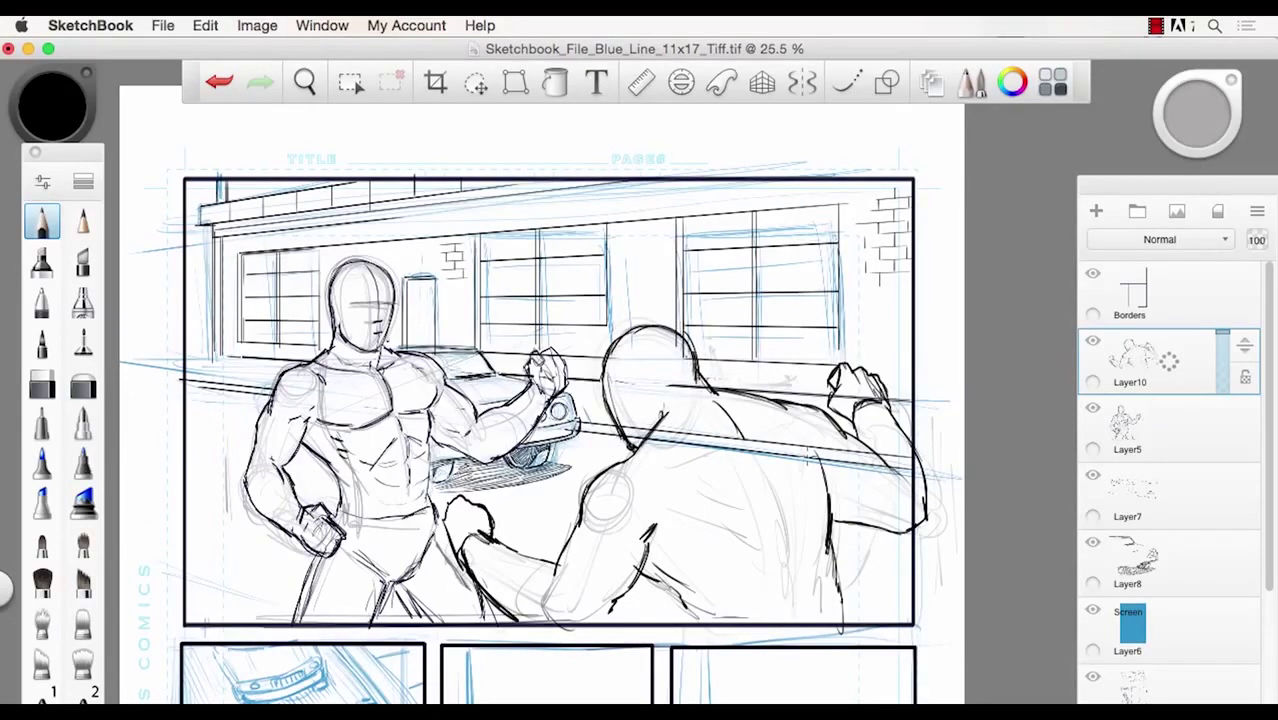
pyautogui.moveTo(856, 320); pyautogui.dragTo(866, 350)
pyautogui.press('super+z')
pyautogui.moveTo(444, 533); pyautogui.dragTo(476, 587)
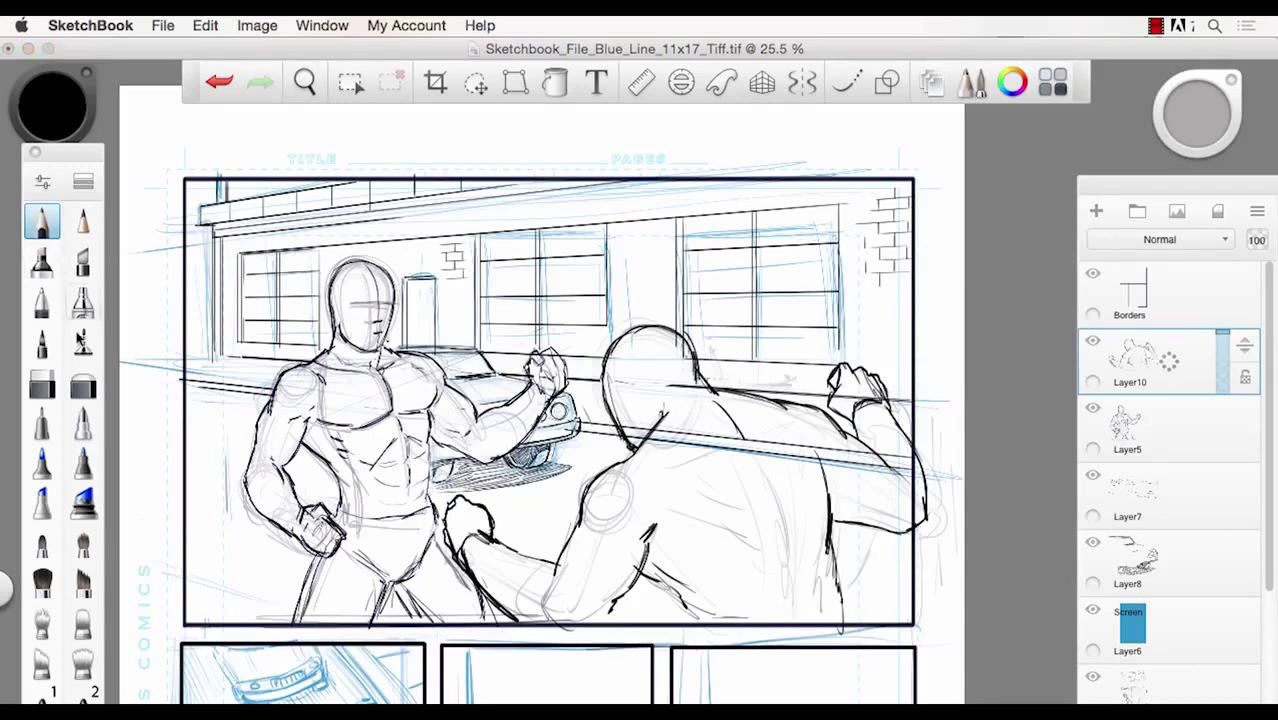
# - Erase the foreground figure's raised arm and fist, redraw the arm hanging bent behind the torso, and add muscle marks on both arms
pyautogui.click(83, 385)
pyautogui.moveTo(775, 410)
pyautogui.mouseDown()
pyautogui.moveTo(880, 520)
pyautogui.moveTo(915, 460)
pyautogui.moveTo(860, 528)
pyautogui.moveTo(926, 520)
pyautogui.moveTo(830, 500)
pyautogui.moveTo(835, 475)
pyautogui.moveTo(701, 362)
pyautogui.moveTo(836, 432)
pyautogui.moveTo(893, 540)
pyautogui.moveTo(872, 566)
pyautogui.moveTo(845, 568)
pyautogui.moveTo(890, 574)
pyautogui.moveTo(876, 490)
pyautogui.moveTo(847, 438)
pyautogui.moveTo(896, 538)
pyautogui.moveTo(845, 562)
pyautogui.mouseUp()
pyautogui.click(42, 222)
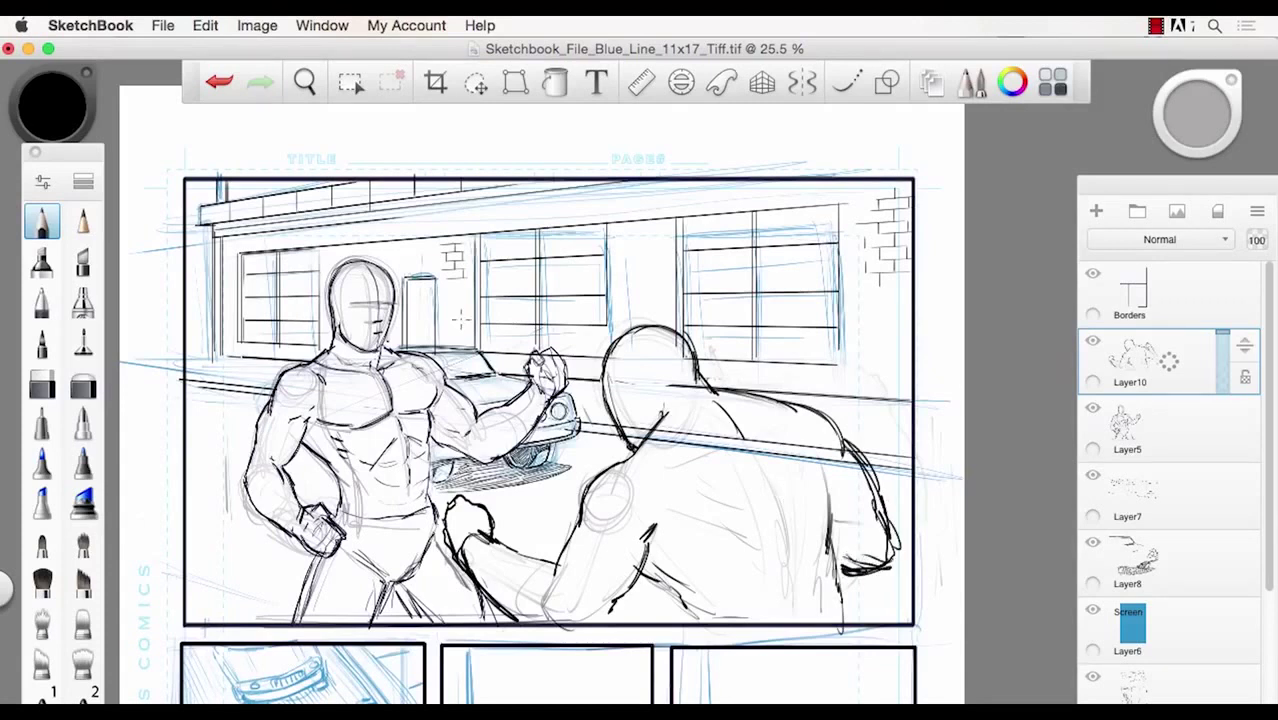
pyautogui.moveTo(829, 452); pyautogui.dragTo(826, 486)
pyautogui.moveTo(859, 490); pyautogui.dragTo(856, 503)
pyautogui.moveTo(611, 578)
pyautogui.mouseDown()
pyautogui.moveTo(592, 600)
pyautogui.moveTo(608, 580)
pyautogui.mouseUp()
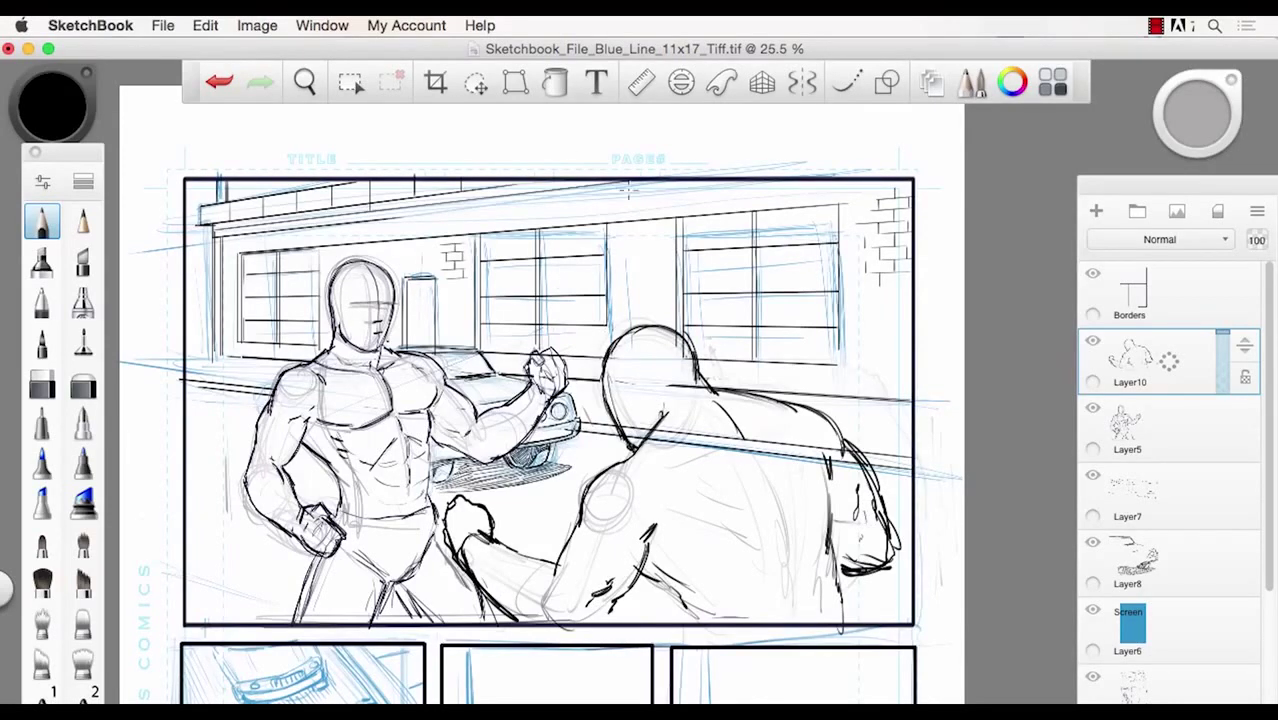
# - Draw the foreground figure's neck crease and shoulder-blade contours across the upper back
pyautogui.moveTo(728, 450); pyautogui.dragTo(746, 430)
pyautogui.moveTo(666, 466)
pyautogui.mouseDown()
pyautogui.moveTo(771, 428)
pyautogui.moveTo(735, 475)
pyautogui.moveTo(784, 506)
pyautogui.mouseUp()
pyautogui.moveTo(682, 508)
pyautogui.mouseDown()
pyautogui.moveTo(715, 504)
pyautogui.moveTo(750, 496)
pyautogui.mouseUp()
pyautogui.moveTo(788, 430); pyautogui.dragTo(806, 526)
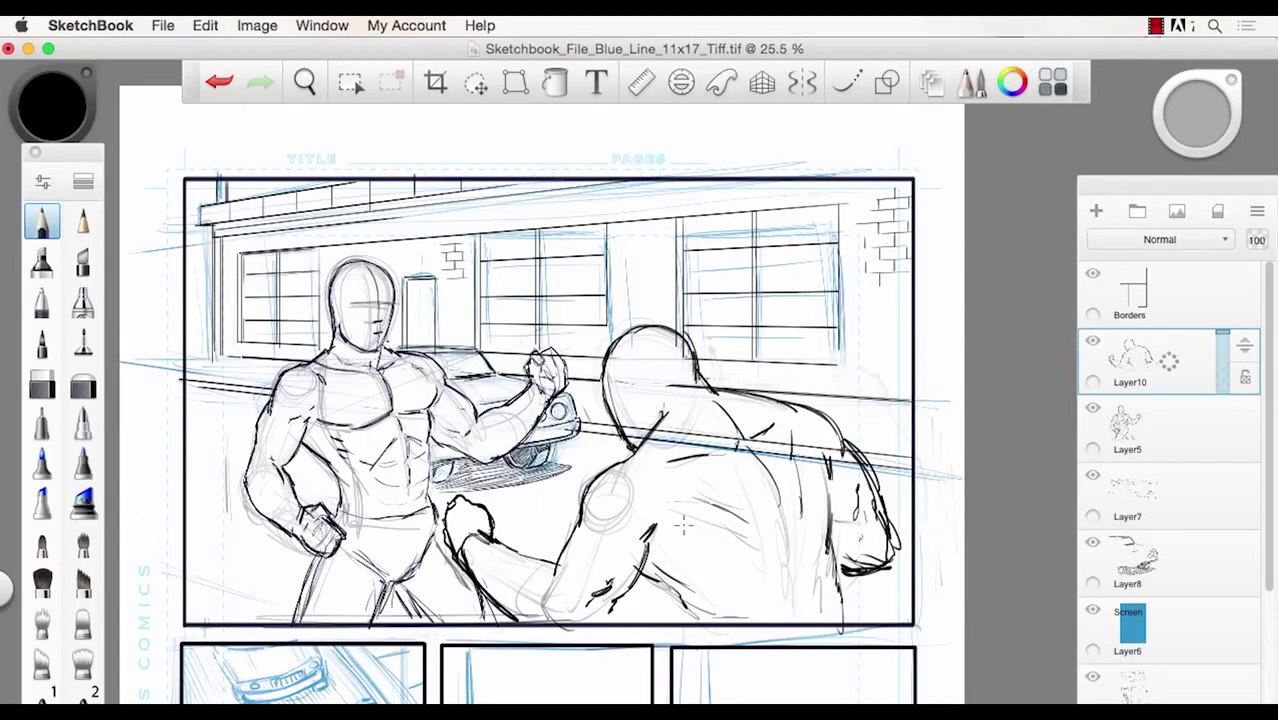
# - Add muscle creases to the foreground figure's middle and lower back, and fold lines down its far side
pyautogui.moveTo(668, 544); pyautogui.dragTo(710, 522)
pyautogui.moveTo(800, 488); pyautogui.dragTo(824, 464)
pyautogui.moveTo(684, 588); pyautogui.dragTo(746, 554)
pyautogui.moveTo(738, 598); pyautogui.dragTo(764, 578)
pyautogui.moveTo(784, 508); pyautogui.dragTo(798, 566)
pyautogui.moveTo(788, 596); pyautogui.dragTo(812, 556)
pyautogui.moveTo(802, 622); pyautogui.dragTo(814, 578)
pyautogui.moveTo(820, 556); pyautogui.dragTo(830, 538)
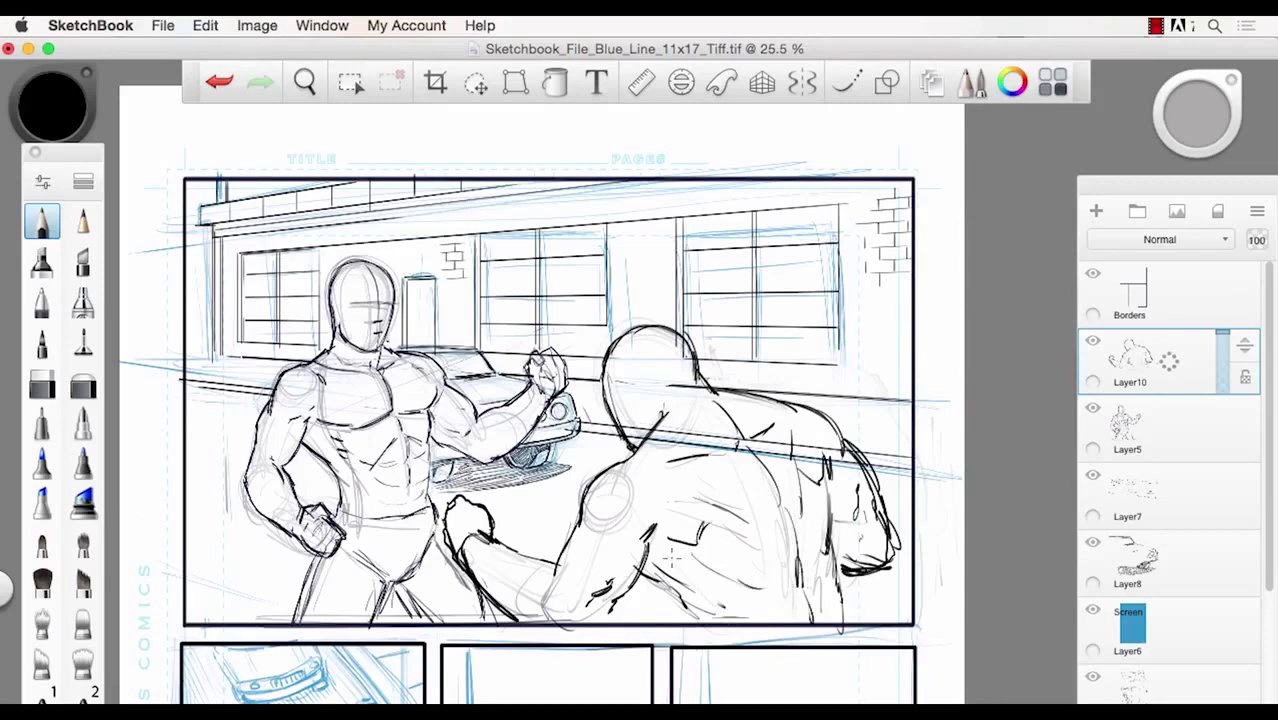
# - Detail the foreground figure's ear, jaw, neck muscle and lowered forearm, and add more creases below the neck
pyautogui.moveTo(664, 457); pyautogui.dragTo(648, 464)
pyautogui.moveTo(672, 408); pyautogui.dragTo(666, 379)
pyautogui.moveTo(452, 505)
pyautogui.mouseDown()
pyautogui.moveTo(439, 526)
pyautogui.moveTo(466, 578)
pyautogui.moveTo(530, 610)
pyautogui.moveTo(536, 582)
pyautogui.mouseUp()
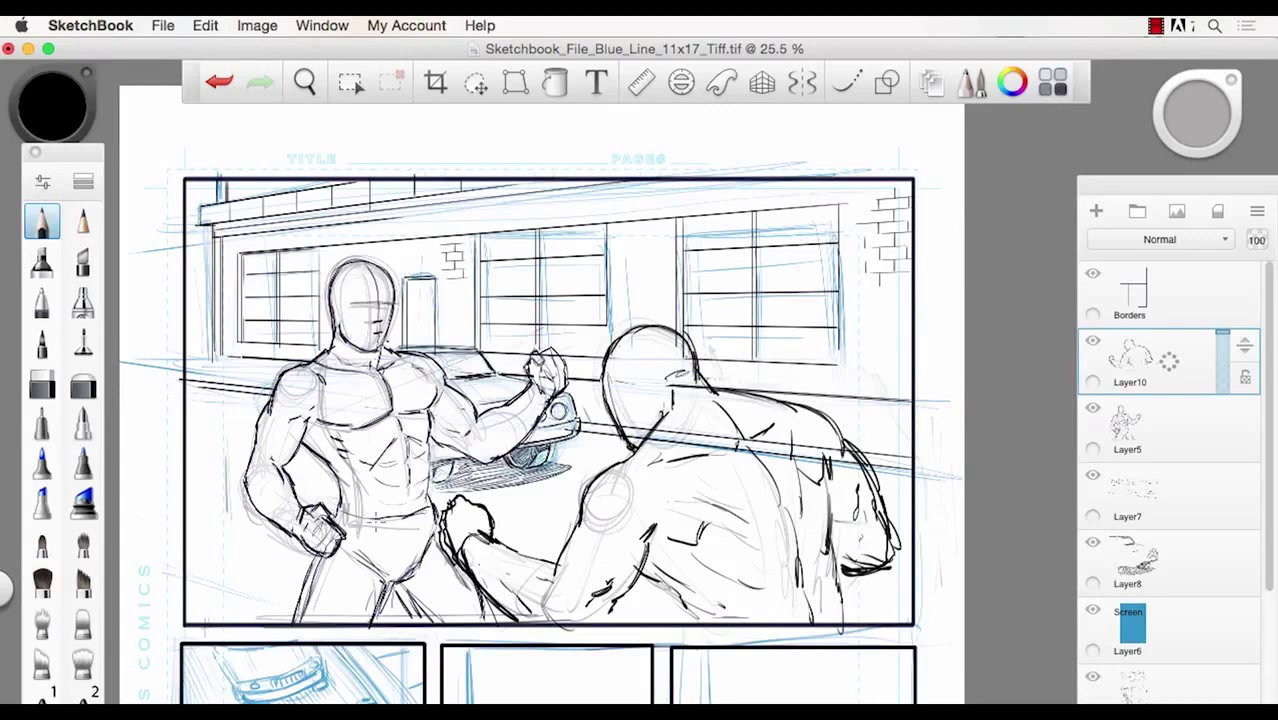
pyautogui.moveTo(716, 402); pyautogui.dragTo(732, 428)
pyautogui.moveTo(686, 374); pyautogui.dragTo(700, 392)
pyautogui.moveTo(720, 420)
pyautogui.mouseDown()
pyautogui.moveTo(740, 440)
pyautogui.moveTo(708, 482)
pyautogui.mouseUp()
pyautogui.moveTo(702, 474); pyautogui.dragTo(746, 510)
pyautogui.moveTo(734, 434)
pyautogui.mouseDown()
pyautogui.moveTo(746, 450)
pyautogui.moveTo(756, 438)
pyautogui.moveTo(738, 456)
pyautogui.mouseUp()
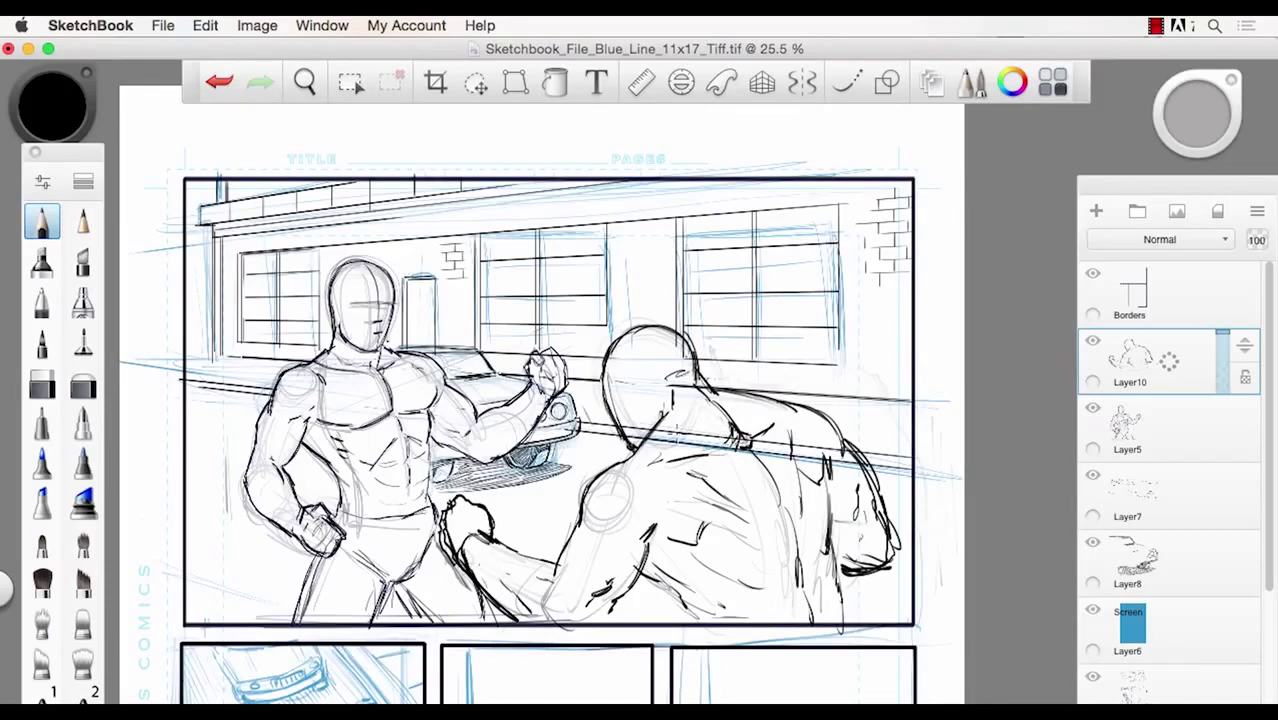
pyautogui.moveTo(700, 390); pyautogui.dragTo(728, 432)
pyautogui.moveTo(704, 406)
pyautogui.mouseDown()
pyautogui.moveTo(718, 428)
pyautogui.moveTo(720, 416)
pyautogui.moveTo(746, 426)
pyautogui.moveTo(760, 468)
pyautogui.moveTo(768, 434)
pyautogui.mouseUp()
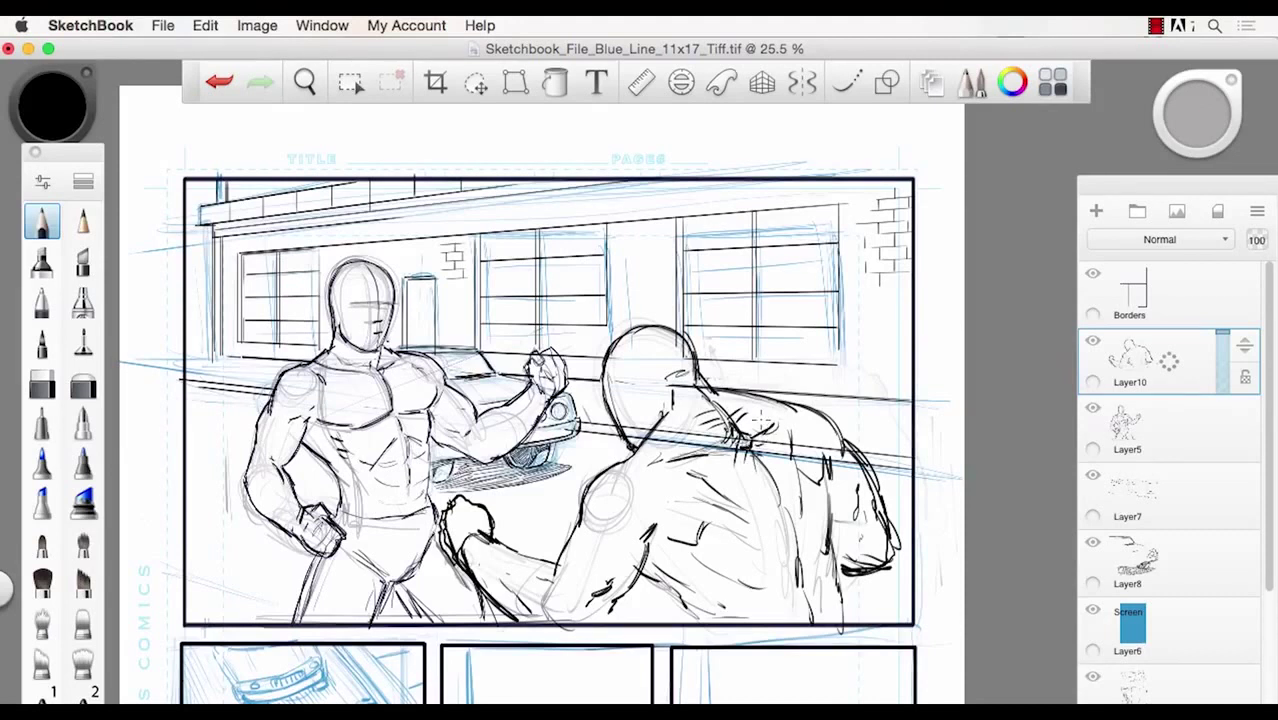
pyautogui.press('super+z')
pyautogui.press('super+z')
pyautogui.press('super+z')
pyautogui.press('super+z')
pyautogui.press('super+z')
pyautogui.press('super+z')
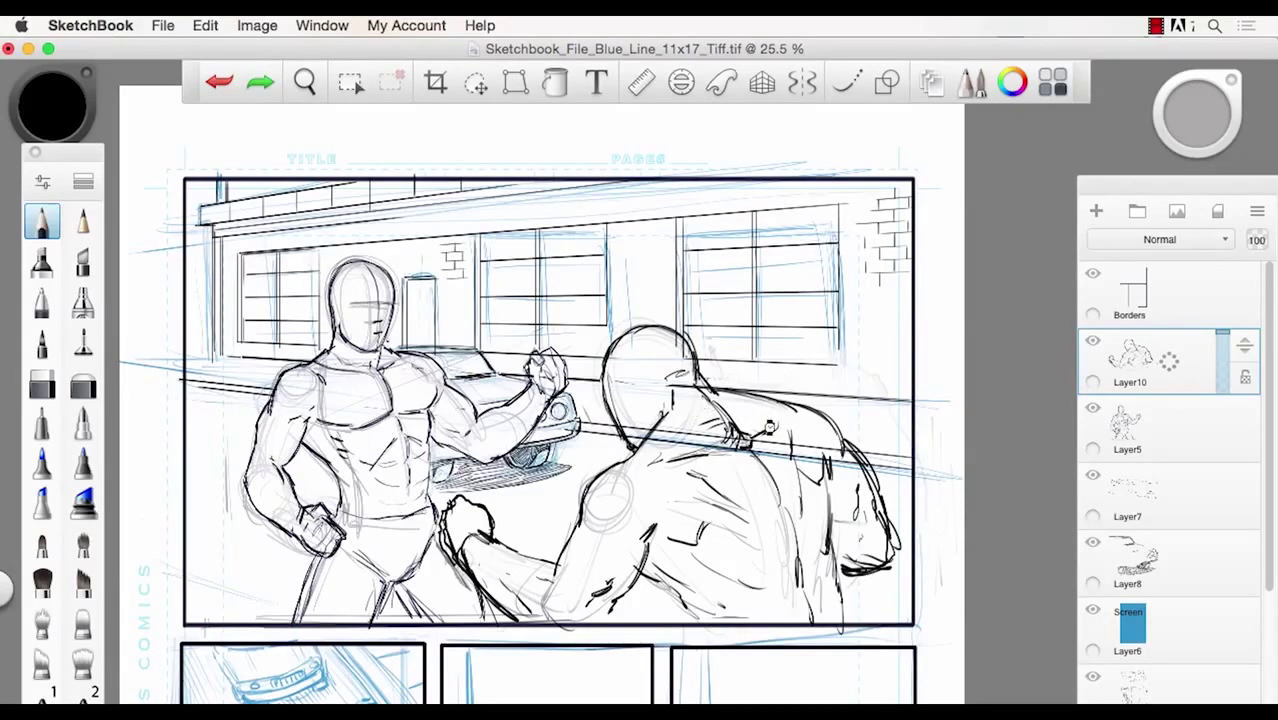
pyautogui.press('super+z')
# - Add a small facial mark on the foreground figure's cheek
pyautogui.moveTo(606, 392); pyautogui.dragTo(613, 406)
pyautogui.press('space')
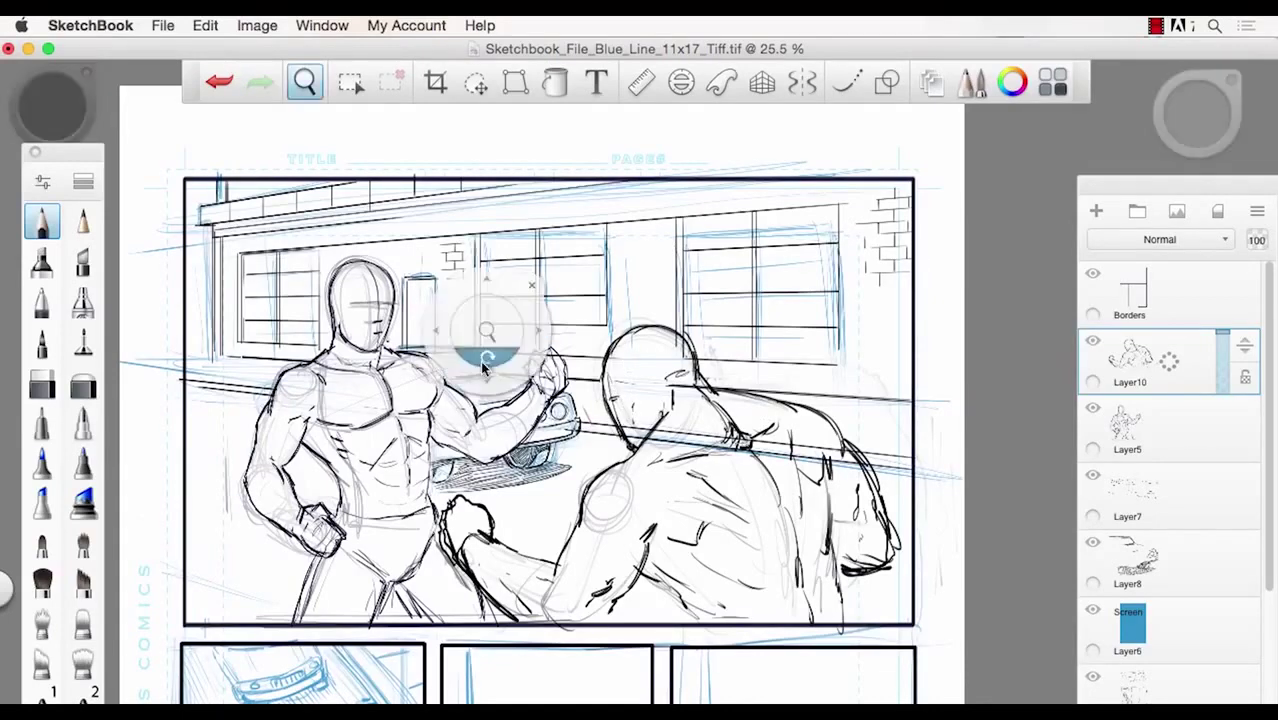
pyautogui.moveTo(483, 365); pyautogui.dragTo(365, 295)
pyautogui.press('space')
pyautogui.moveTo(436, 510); pyautogui.dragTo(506, 438)
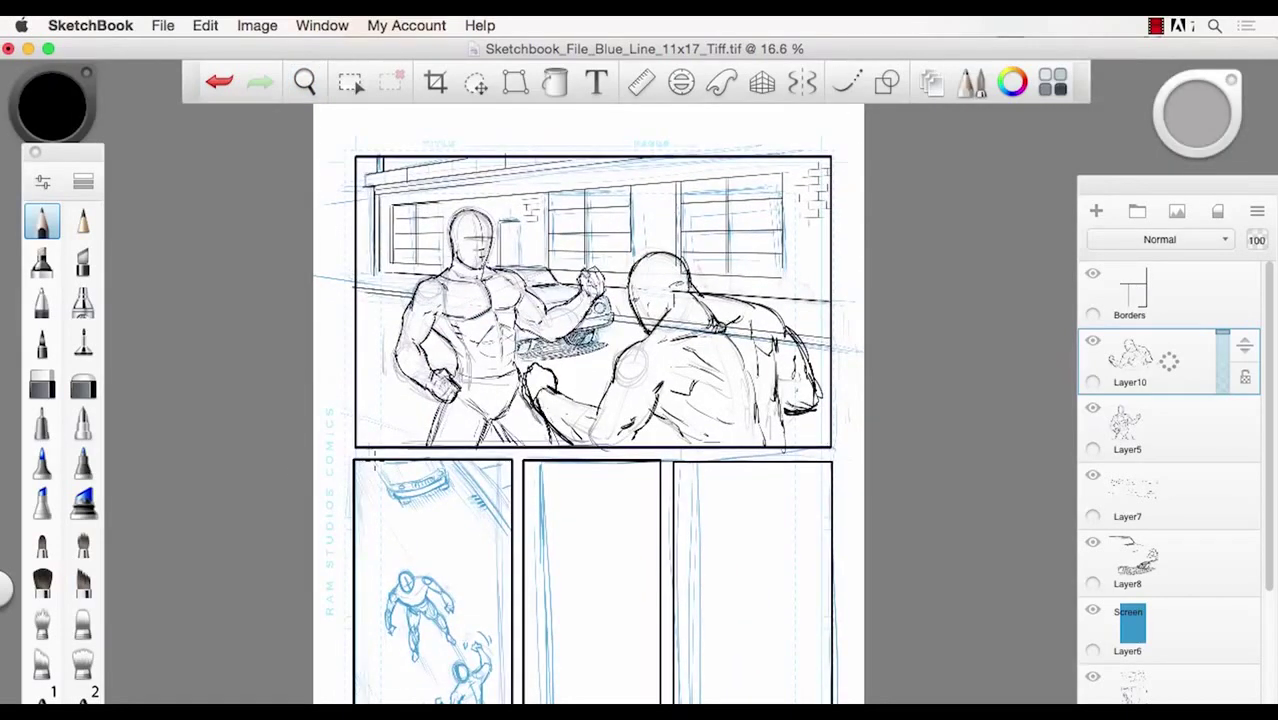
# - On Layer7, erase the background lines crossing the foreground figure's neck and shoulders with the hard eraser at size 25
pyautogui.click(1160, 512)
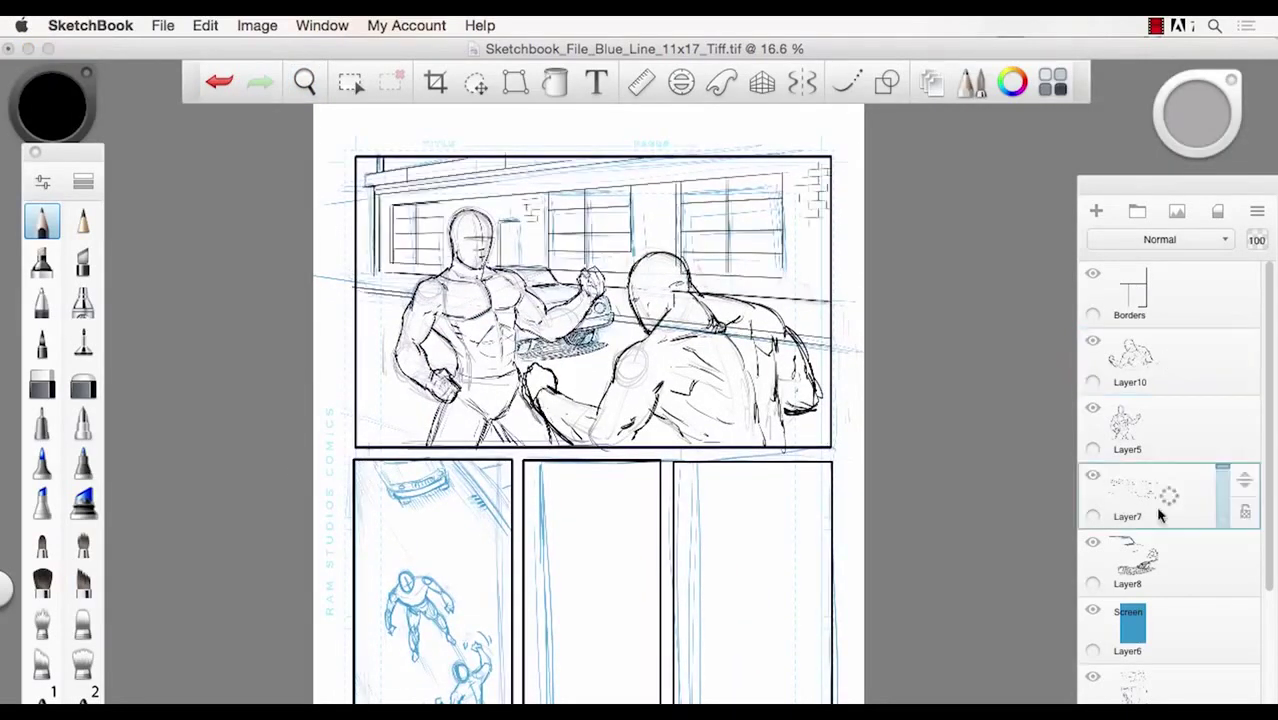
pyautogui.click(52, 381)
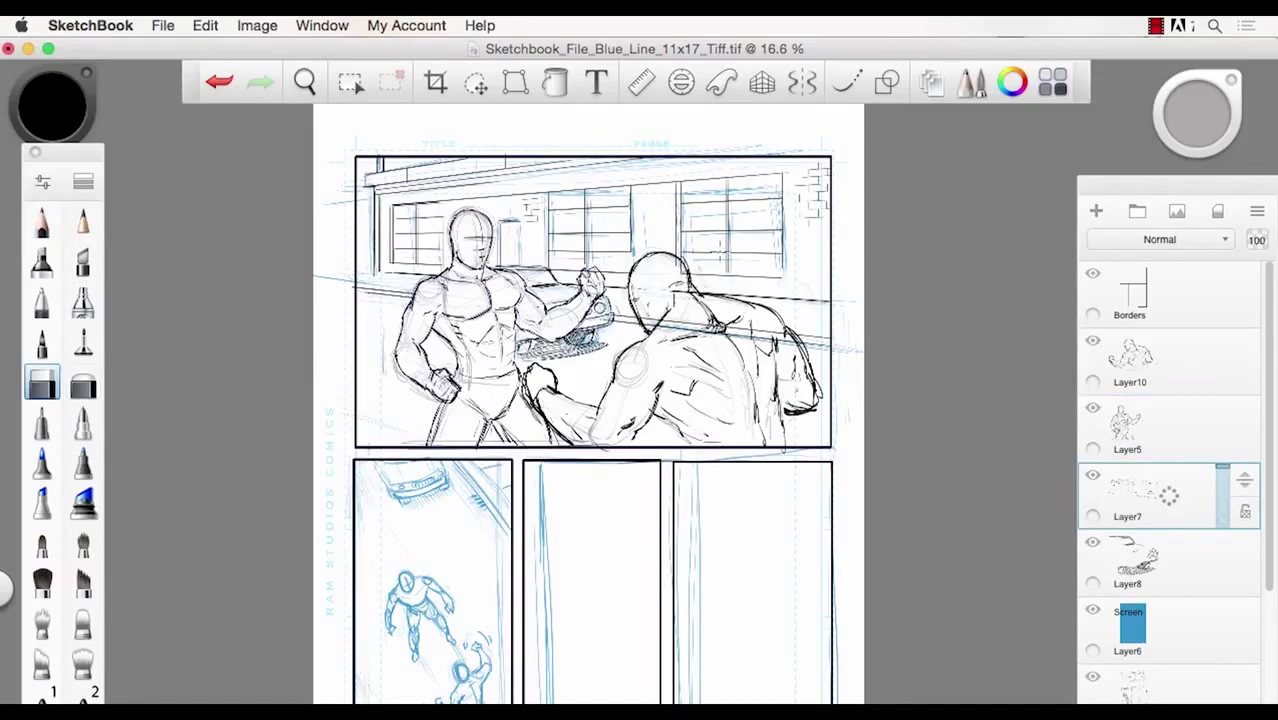
pyautogui.press(']')
pyautogui.press(']')
pyautogui.press(']')
pyautogui.press(']')
pyautogui.press(']')
pyautogui.press(']')
pyautogui.press(']')
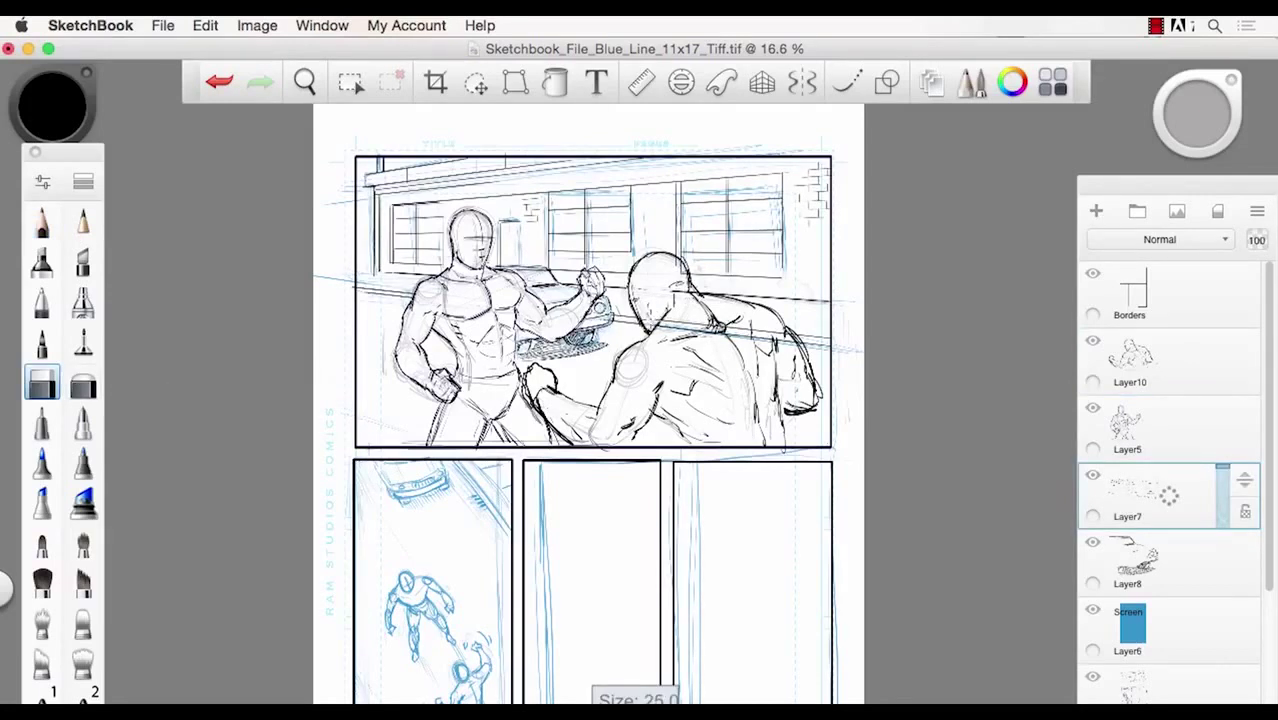
pyautogui.moveTo(652, 324); pyautogui.dragTo(780, 336)
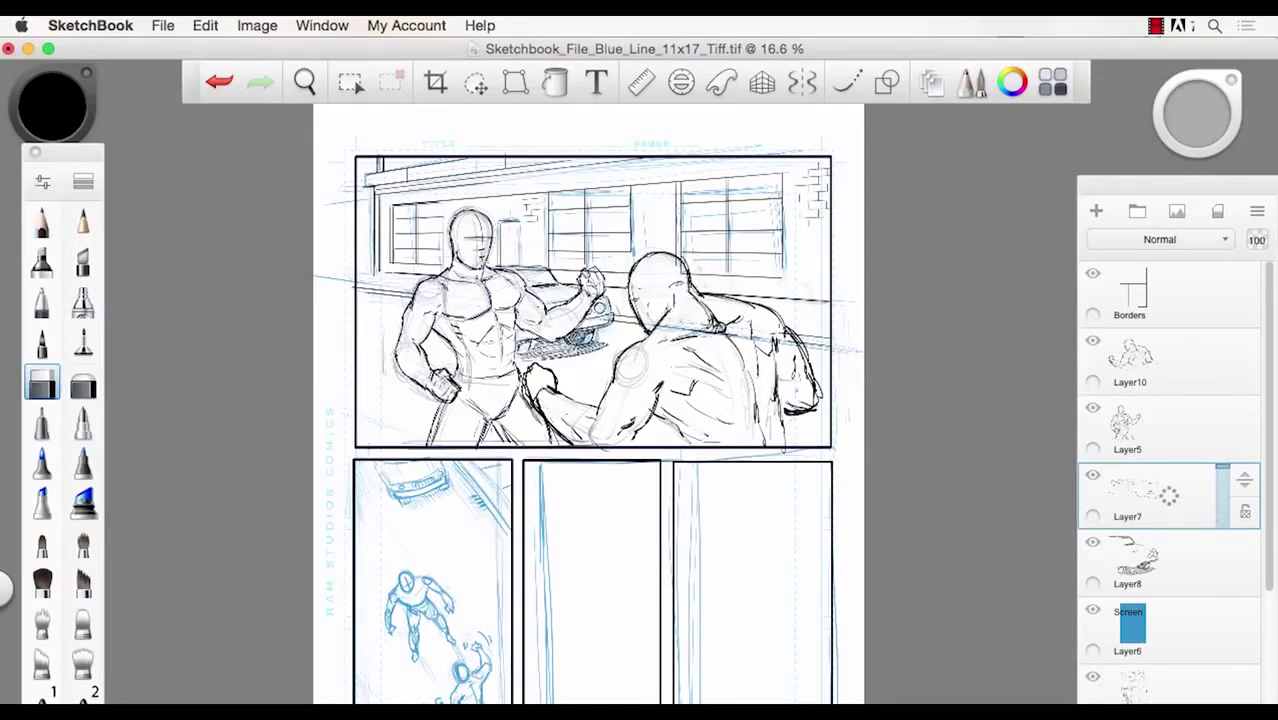
pyautogui.moveTo(704, 326); pyautogui.dragTo(658, 321)
# - On the sketch layer below Layer6, erase the line across the foreground figure's shoulders and the vertical guides in the middle and right lower panels
pyautogui.click(1160, 686)
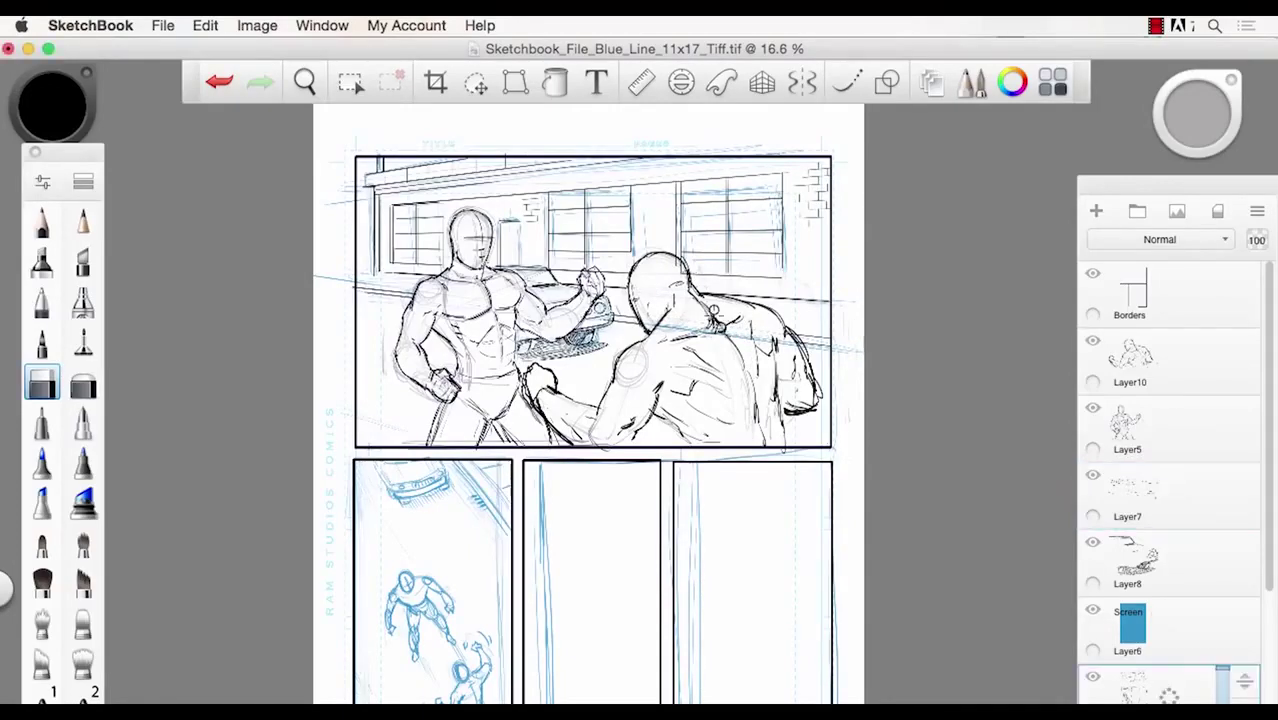
pyautogui.moveTo(714, 316)
pyautogui.mouseDown()
pyautogui.moveTo(780, 338)
pyautogui.moveTo(655, 324)
pyautogui.mouseUp()
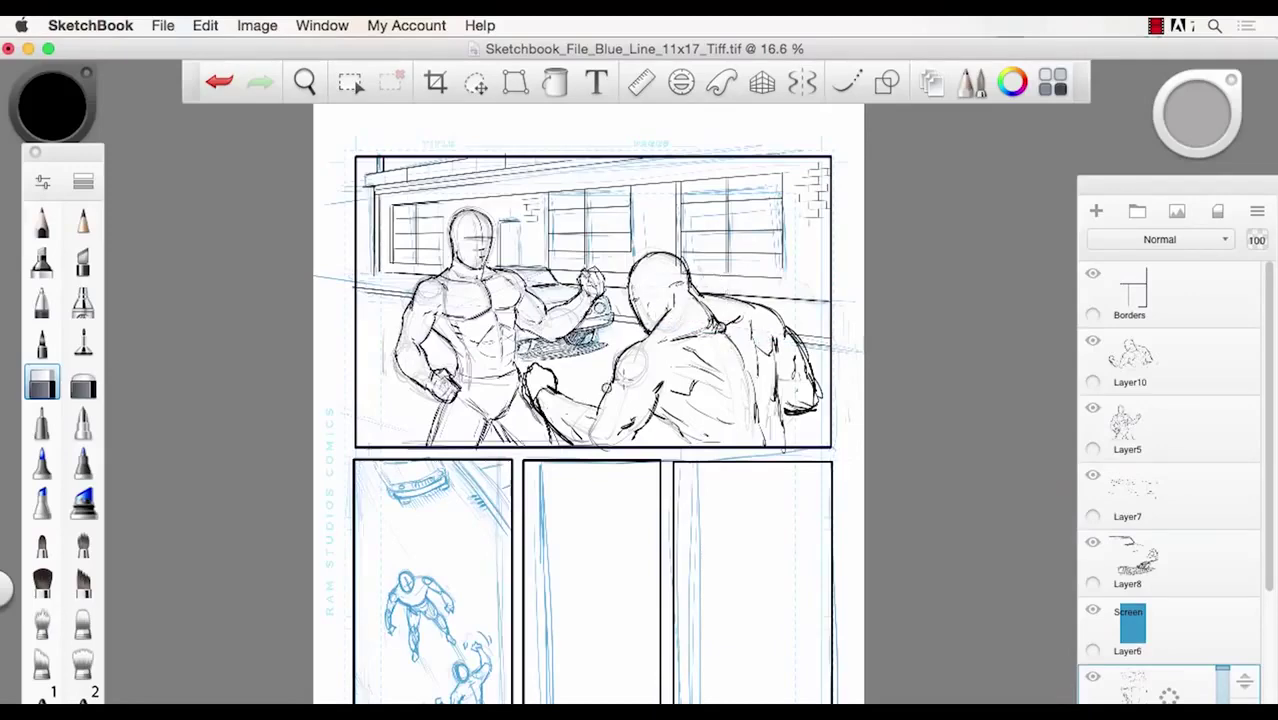
pyautogui.press('space')
pyautogui.moveTo(488, 491); pyautogui.dragTo(434, 489)
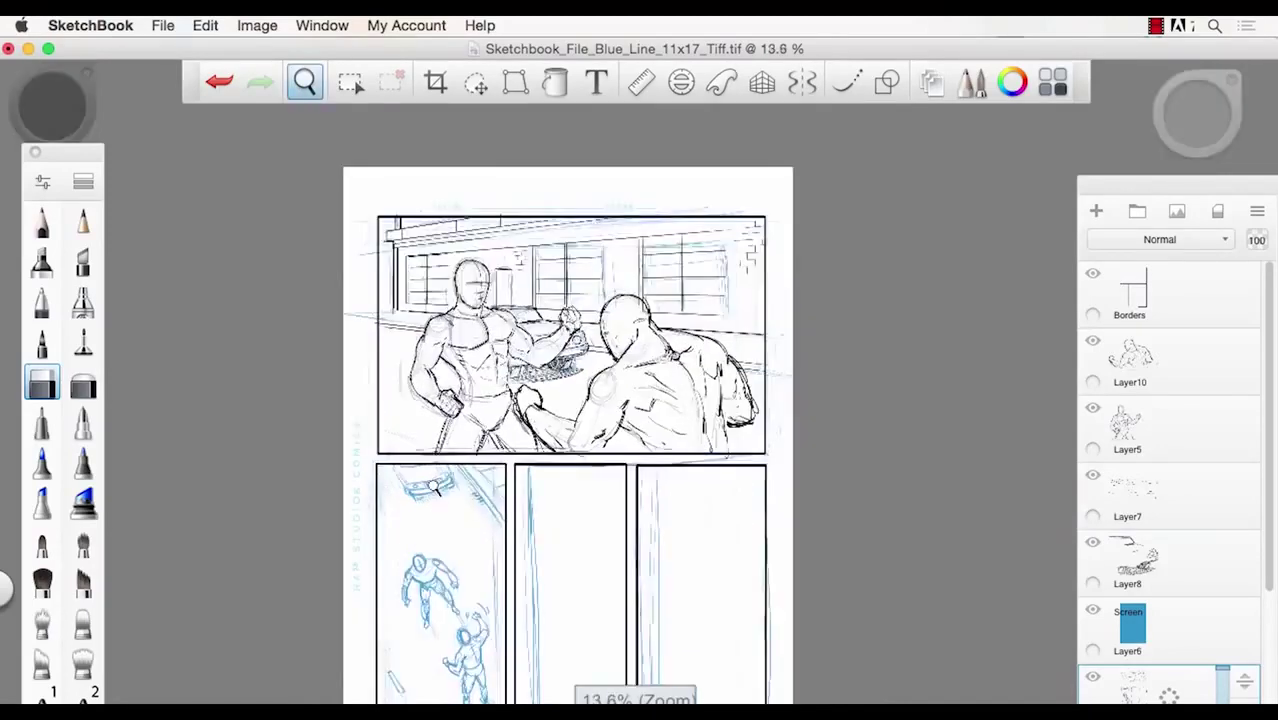
pyautogui.moveTo(448, 598); pyautogui.dragTo(472, 495)
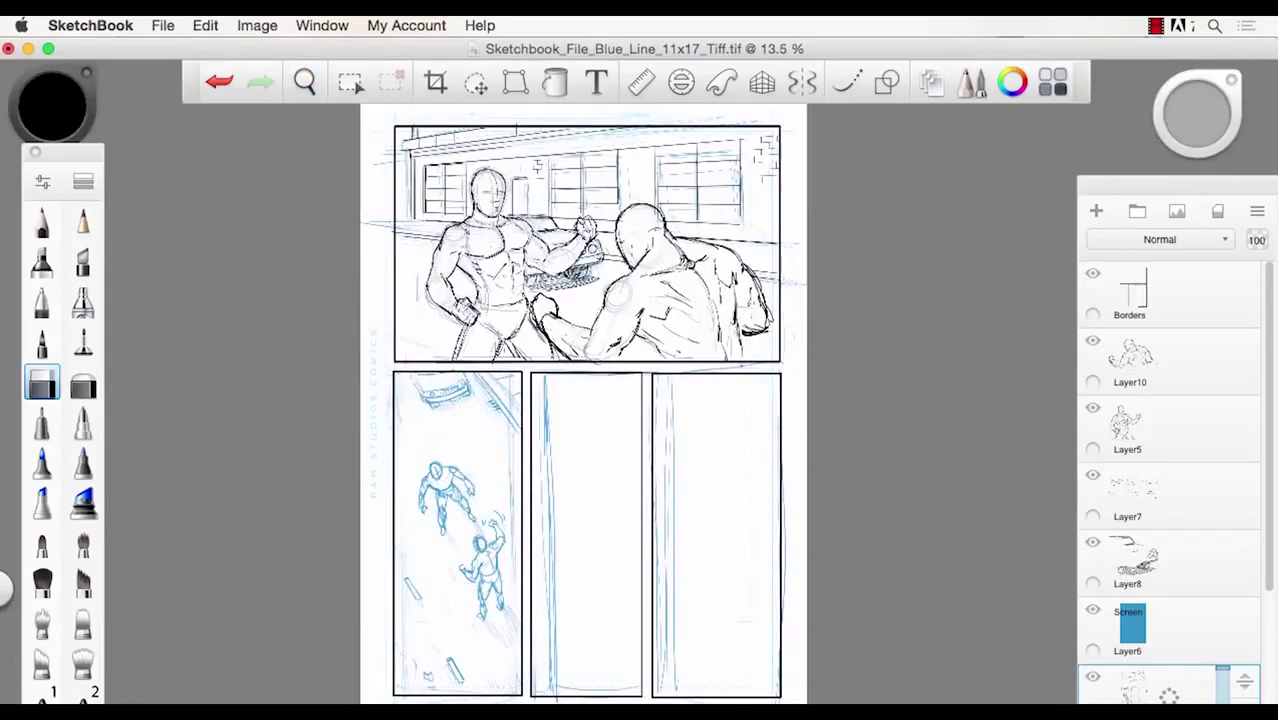
pyautogui.moveTo(545, 382)
pyautogui.mouseDown()
pyautogui.moveTo(559, 566)
pyautogui.moveTo(541, 552)
pyautogui.moveTo(538, 469)
pyautogui.moveTo(563, 642)
pyautogui.moveTo(633, 684)
pyautogui.moveTo(671, 594)
pyautogui.moveTo(679, 379)
pyautogui.moveTo(676, 609)
pyautogui.moveTo(723, 621)
pyautogui.mouseUp()
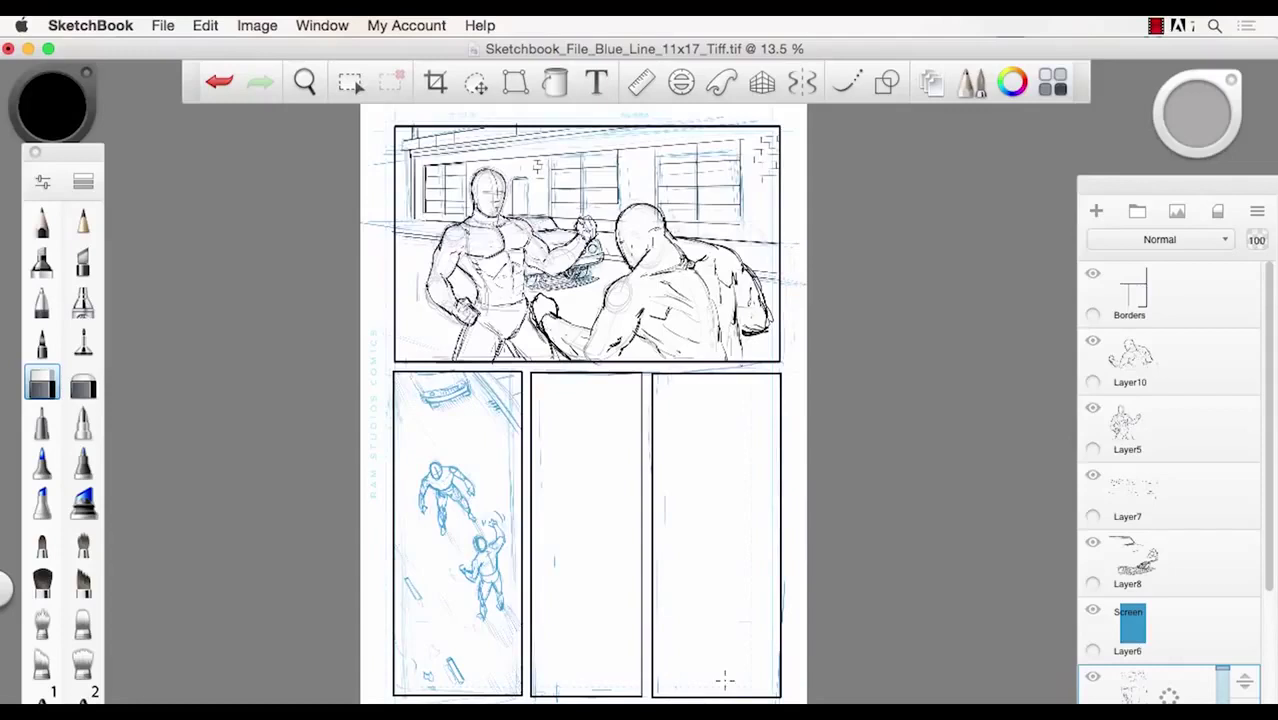
# - Block in the middle lower panel's figures in pencil with a large circle, a smaller head oval, joint circles and limb lines
pyautogui.press('space')
pyautogui.moveTo(573, 517); pyautogui.dragTo(585, 520)
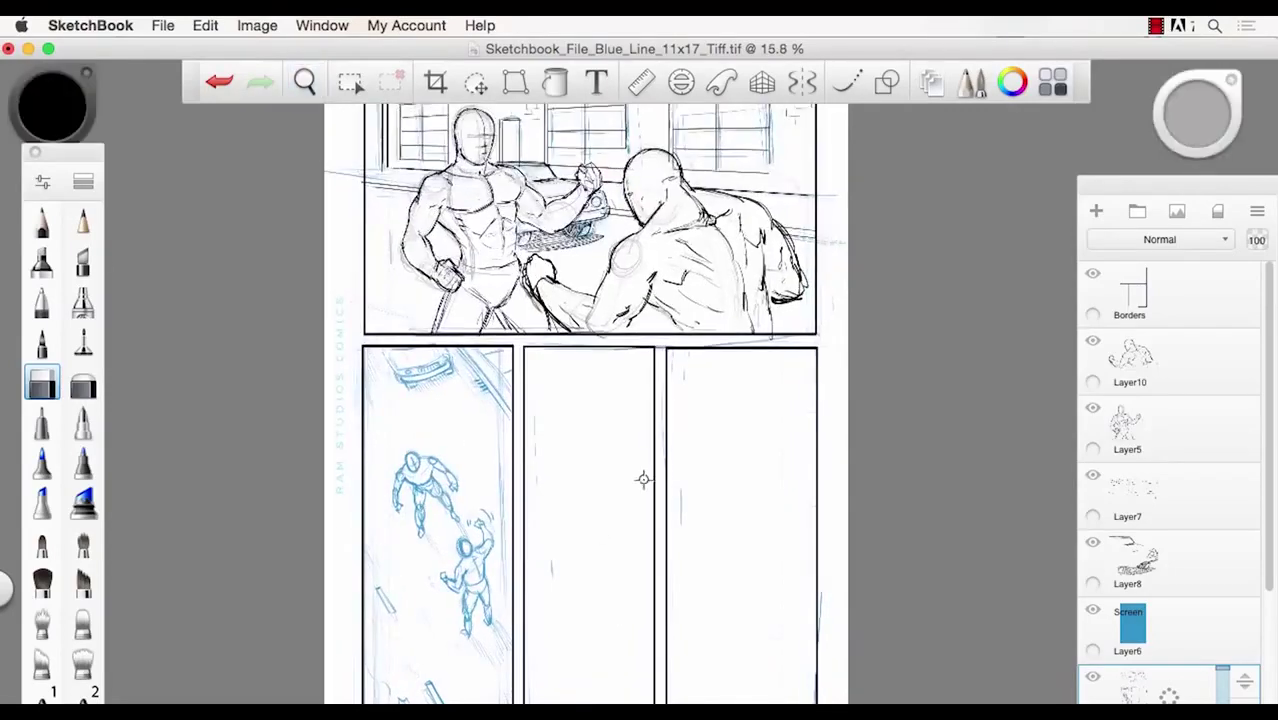
pyautogui.press('e')
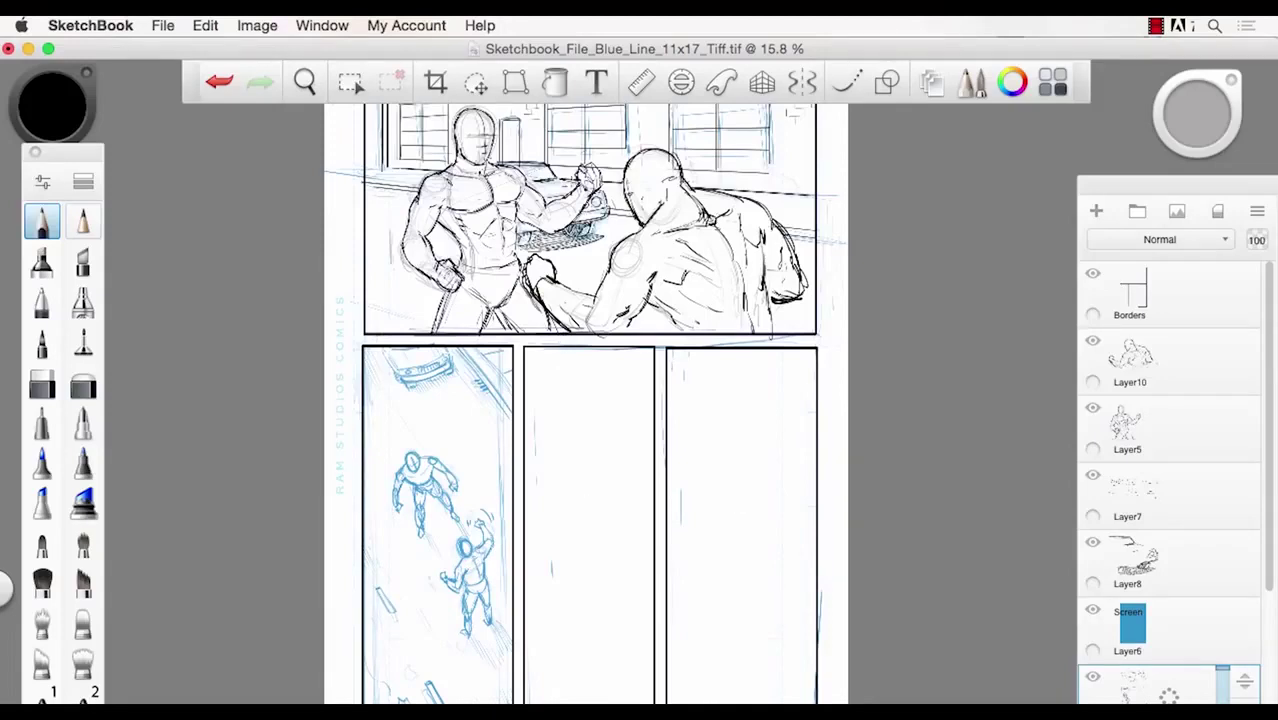
pyautogui.moveTo(462, 546); pyautogui.dragTo(470, 562)
pyautogui.moveTo(613, 519)
pyautogui.mouseDown()
pyautogui.moveTo(565, 535)
pyautogui.moveTo(577, 563)
pyautogui.moveTo(629, 544)
pyautogui.moveTo(609, 503)
pyautogui.moveTo(570, 518)
pyautogui.moveTo(517, 488)
pyautogui.moveTo(538, 536)
pyautogui.moveTo(517, 546)
pyautogui.moveTo(537, 555)
pyautogui.moveTo(535, 514)
pyautogui.moveTo(545, 562)
pyautogui.moveTo(579, 516)
pyautogui.moveTo(567, 510)
pyautogui.moveTo(612, 531)
pyautogui.moveTo(549, 432)
pyautogui.moveTo(555, 422)
pyautogui.moveTo(626, 465)
pyautogui.moveTo(649, 448)
pyautogui.moveTo(596, 434)
pyautogui.mouseUp()
pyautogui.moveTo(648, 486); pyautogui.dragTo(651, 481)
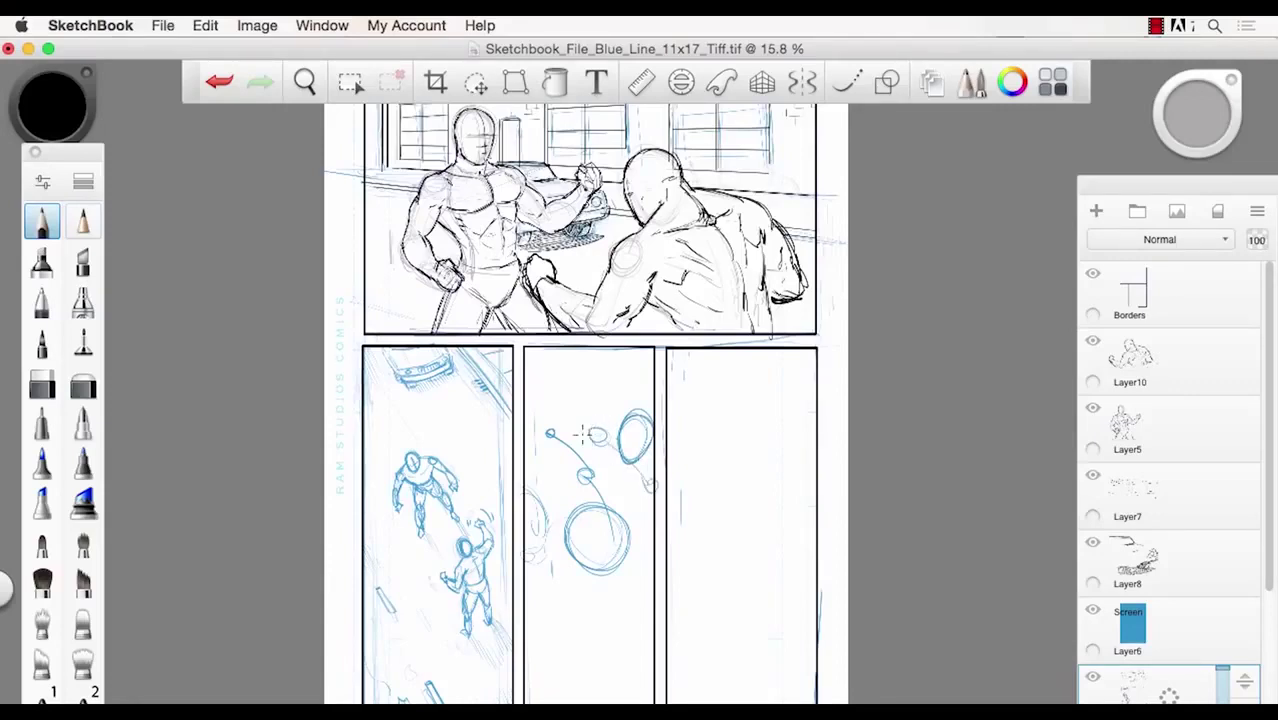
pyautogui.moveTo(590, 437)
pyautogui.mouseDown()
pyautogui.moveTo(553, 453)
pyautogui.moveTo(598, 464)
pyautogui.mouseUp()
pyautogui.moveTo(637, 506)
pyautogui.mouseDown()
pyautogui.moveTo(646, 532)
pyautogui.moveTo(637, 508)
pyautogui.mouseUp()
pyautogui.moveTo(636, 424)
pyautogui.mouseDown()
pyautogui.moveTo(580, 566)
pyautogui.moveTo(572, 528)
pyautogui.mouseUp()
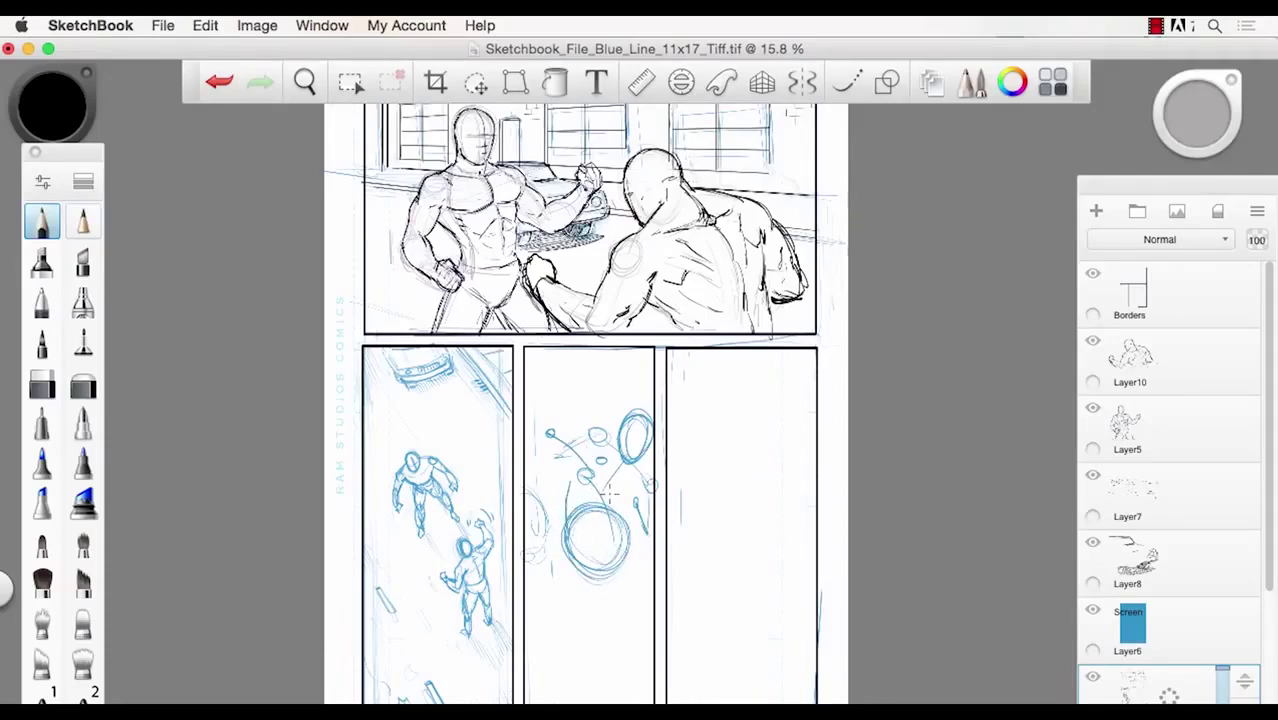
# - Flesh out the middle panel's figures with a thick raised arm and fist, a long body contour, and a second small fist
pyautogui.moveTo(609, 494)
pyautogui.mouseDown()
pyautogui.moveTo(622, 516)
pyautogui.moveTo(561, 428)
pyautogui.moveTo(545, 432)
pyautogui.mouseUp()
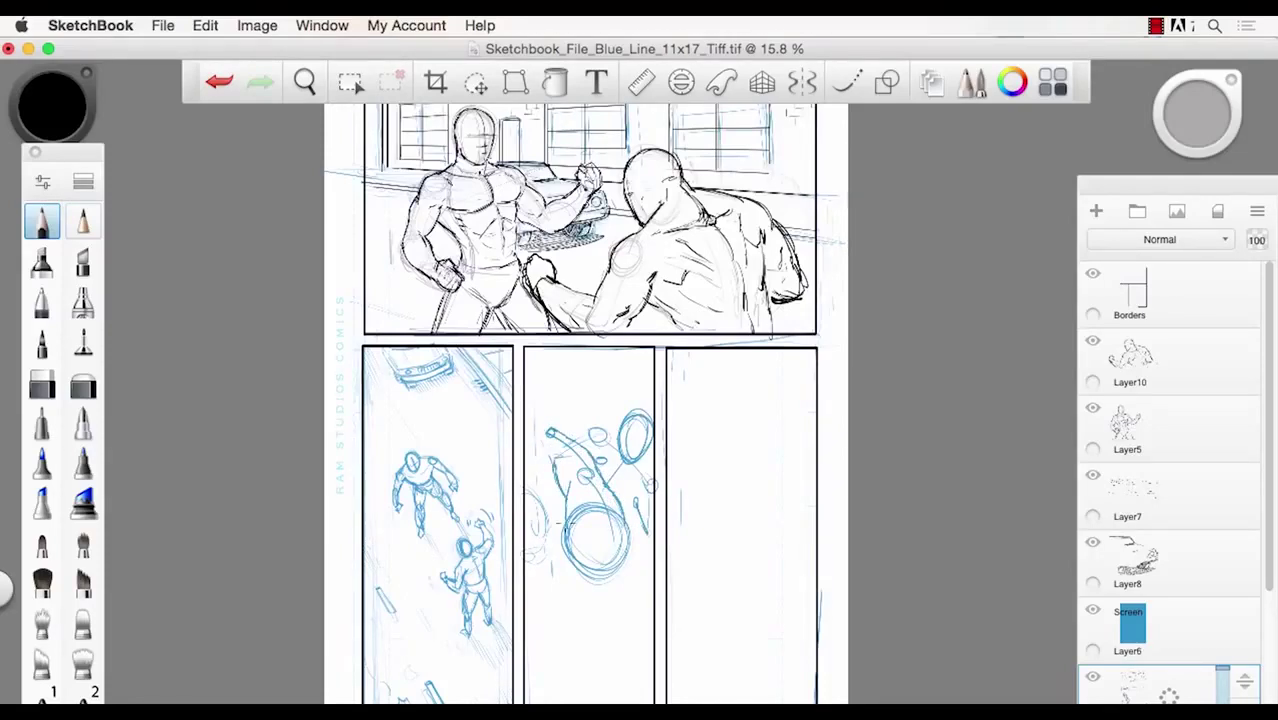
pyautogui.moveTo(621, 538)
pyautogui.mouseDown()
pyautogui.moveTo(614, 572)
pyautogui.moveTo(628, 540)
pyautogui.moveTo(634, 636)
pyautogui.moveTo(621, 702)
pyautogui.mouseUp()
pyautogui.moveTo(626, 644); pyautogui.dragTo(630, 702)
pyautogui.moveTo(522, 482); pyautogui.dragTo(549, 541)
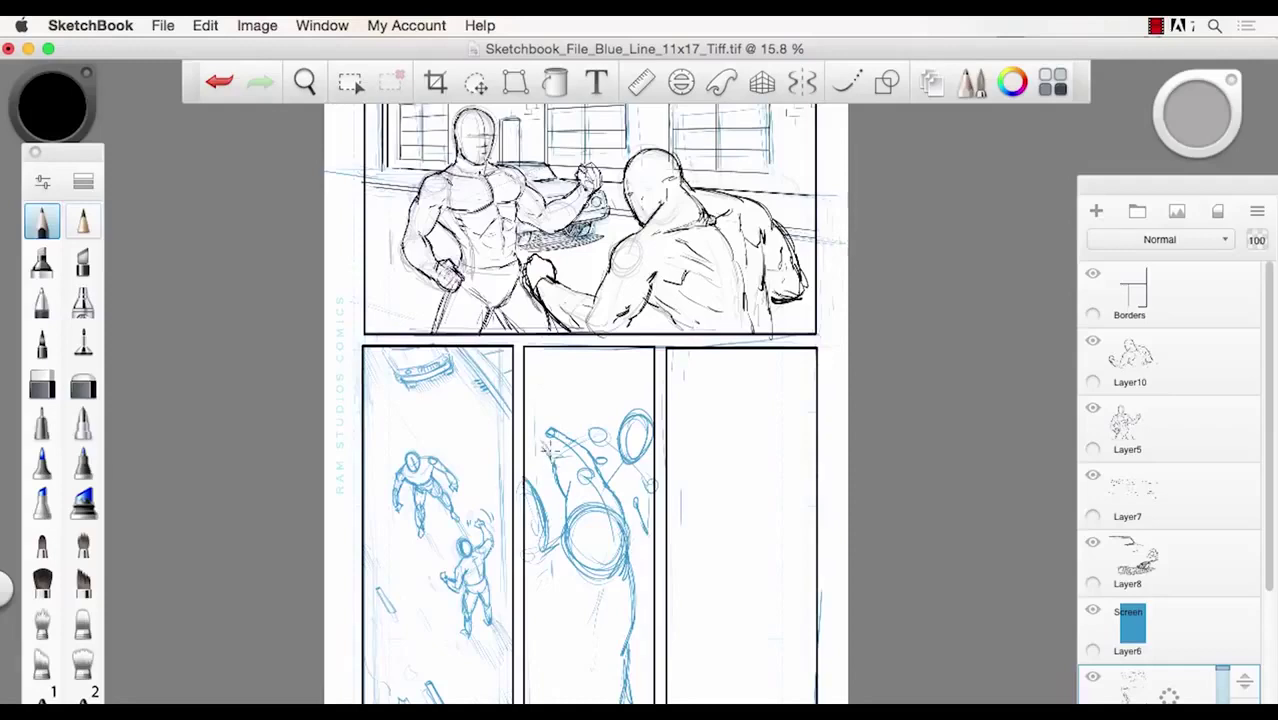
pyautogui.moveTo(533, 422); pyautogui.dragTo(559, 432)
pyautogui.moveTo(631, 562); pyautogui.dragTo(652, 616)
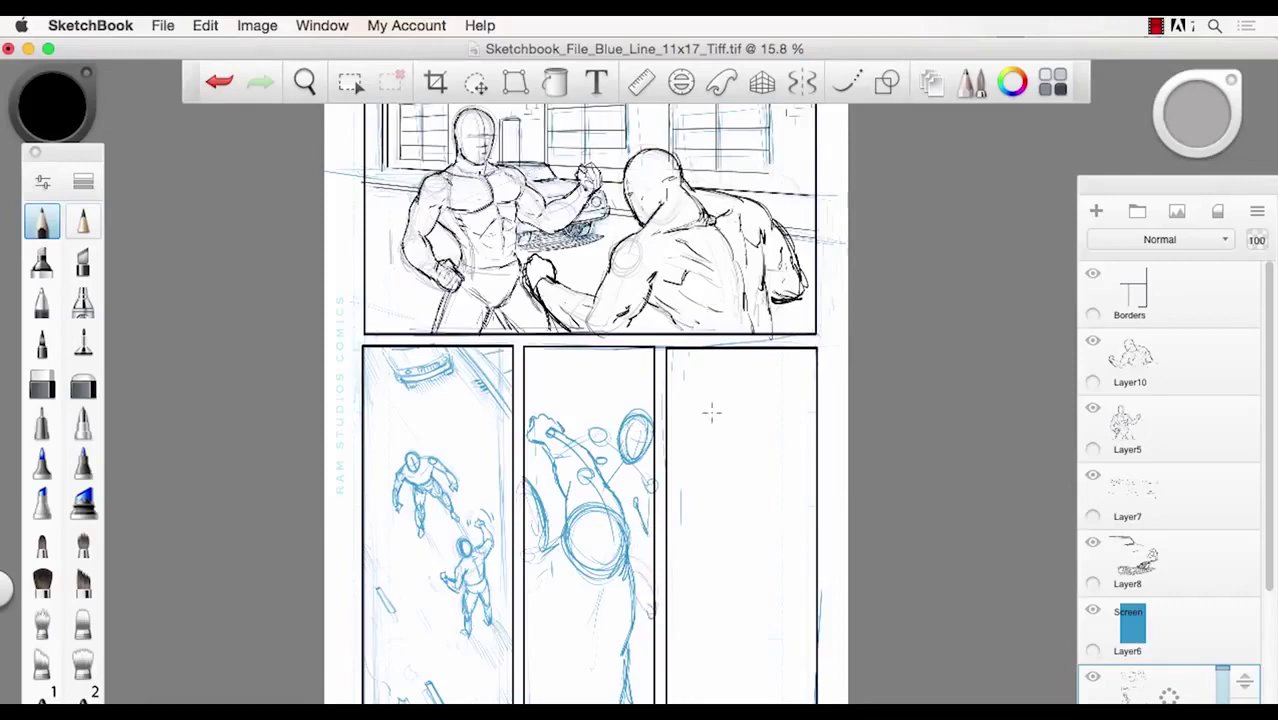
pyautogui.moveTo(637, 497); pyautogui.dragTo(634, 507)
# - Rough in a figure in the right lower panel with an oval head, one arm raised high, a torso and spread legs
pyautogui.moveTo(755, 421)
pyautogui.mouseDown()
pyautogui.moveTo(770, 430)
pyautogui.moveTo(770, 464)
pyautogui.moveTo(732, 424)
pyautogui.moveTo(715, 378)
pyautogui.mouseUp()
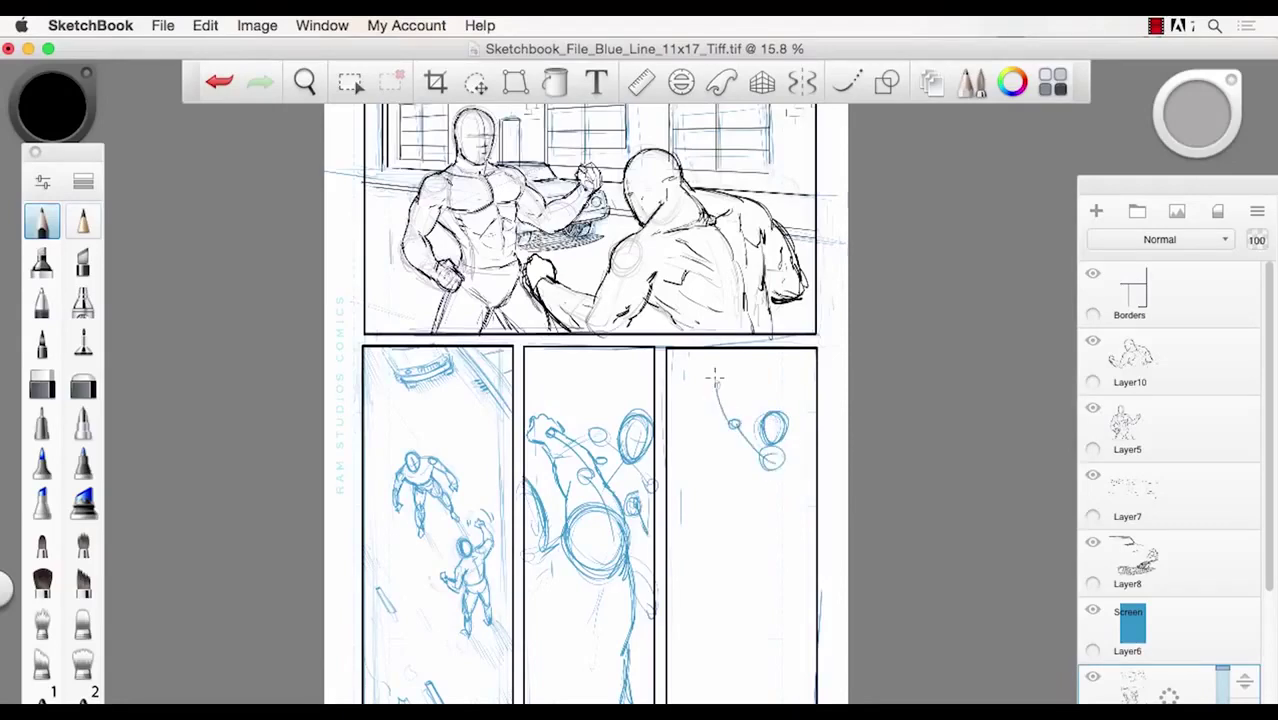
pyautogui.moveTo(736, 430)
pyautogui.mouseDown()
pyautogui.moveTo(752, 459)
pyautogui.moveTo(714, 385)
pyautogui.moveTo(779, 468)
pyautogui.moveTo(782, 514)
pyautogui.mouseUp()
pyautogui.moveTo(780, 466)
pyautogui.mouseDown()
pyautogui.moveTo(770, 520)
pyautogui.moveTo(737, 480)
pyautogui.moveTo(768, 512)
pyautogui.moveTo(783, 494)
pyautogui.moveTo(792, 532)
pyautogui.moveTo(778, 532)
pyautogui.moveTo(817, 564)
pyautogui.mouseUp()
pyautogui.moveTo(729, 521)
pyautogui.mouseDown()
pyautogui.moveTo(706, 550)
pyautogui.moveTo(759, 533)
pyautogui.moveTo(710, 552)
pyautogui.moveTo(770, 557)
pyautogui.mouseUp()
pyautogui.moveTo(722, 384); pyautogui.dragTo(718, 378)
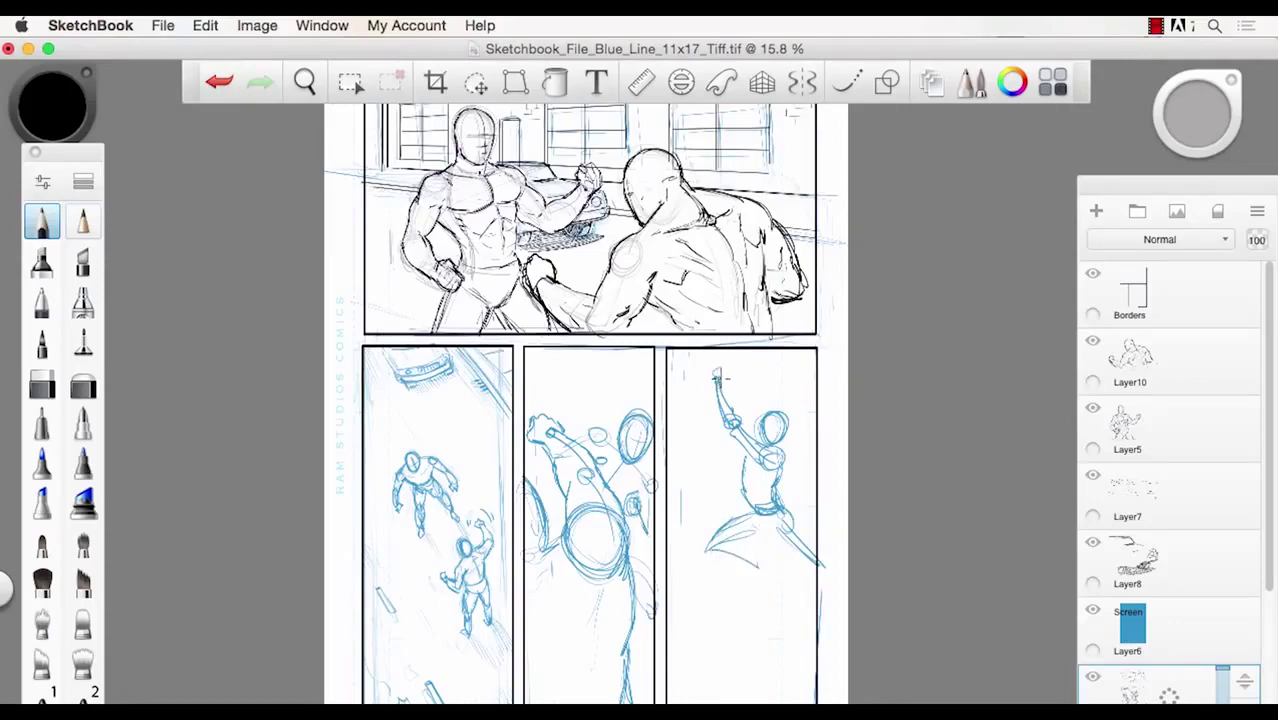
# - Add the right panel figure's lowered fist, sweeping curved lines beneath it, and an open hand reaching up near the panel's left edge
pyautogui.moveTo(727, 484)
pyautogui.mouseDown()
pyautogui.moveTo(724, 505)
pyautogui.moveTo(732, 490)
pyautogui.moveTo(740, 500)
pyautogui.moveTo(727, 548)
pyautogui.mouseUp()
pyautogui.moveTo(677, 561)
pyautogui.mouseDown()
pyautogui.moveTo(702, 629)
pyautogui.moveTo(670, 566)
pyautogui.moveTo(690, 589)
pyautogui.moveTo(676, 603)
pyautogui.moveTo(680, 575)
pyautogui.moveTo(720, 597)
pyautogui.moveTo(730, 588)
pyautogui.moveTo(711, 562)
pyautogui.moveTo(658, 559)
pyautogui.moveTo(685, 555)
pyautogui.moveTo(808, 614)
pyautogui.mouseUp()
pyautogui.moveTo(740, 570); pyautogui.dragTo(678, 549)
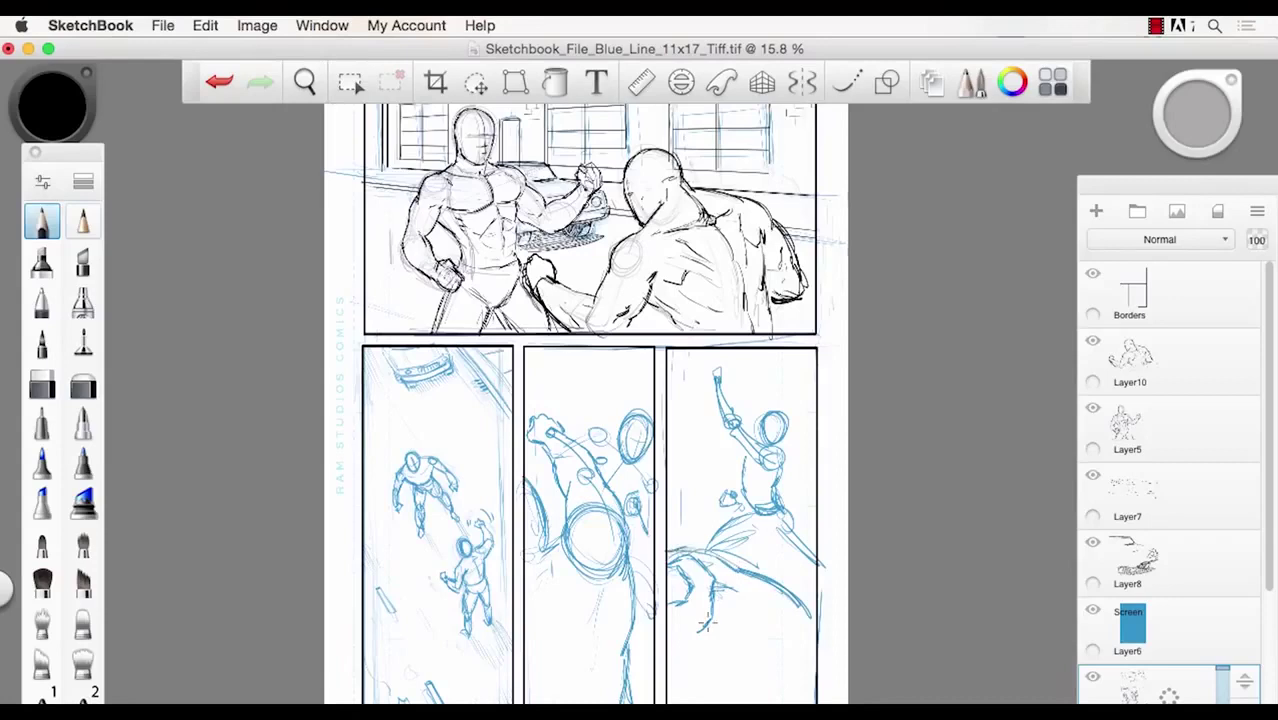
pyautogui.moveTo(706, 624)
pyautogui.mouseDown()
pyautogui.moveTo(685, 647)
pyautogui.moveTo(700, 667)
pyautogui.moveTo(672, 672)
pyautogui.moveTo(690, 666)
pyautogui.moveTo(717, 700)
pyautogui.mouseUp()
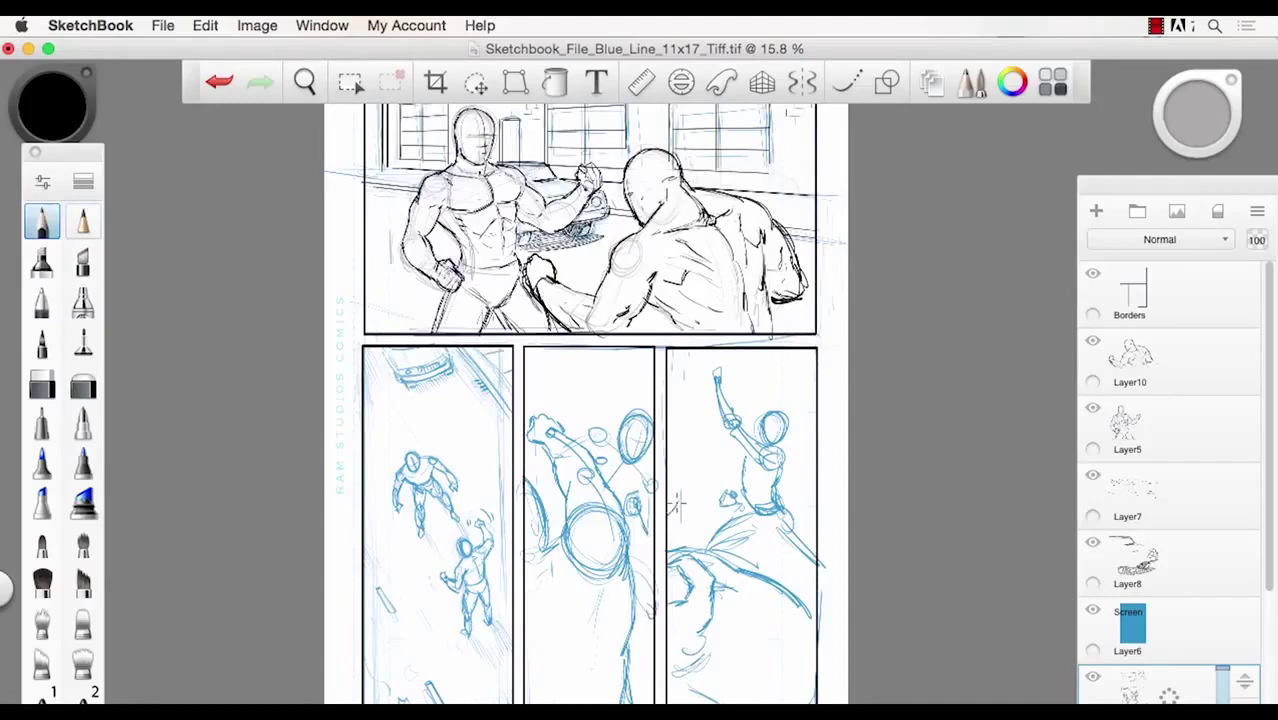
pyautogui.moveTo(689, 481)
pyautogui.mouseDown()
pyautogui.moveTo(712, 508)
pyautogui.moveTo(677, 539)
pyautogui.mouseUp()
pyautogui.moveTo(695, 478)
pyautogui.mouseDown()
pyautogui.moveTo(703, 490)
pyautogui.moveTo(700, 465)
pyautogui.moveTo(676, 483)
pyautogui.moveTo(726, 510)
pyautogui.moveTo(680, 498)
pyautogui.moveTo(696, 535)
pyautogui.mouseUp()
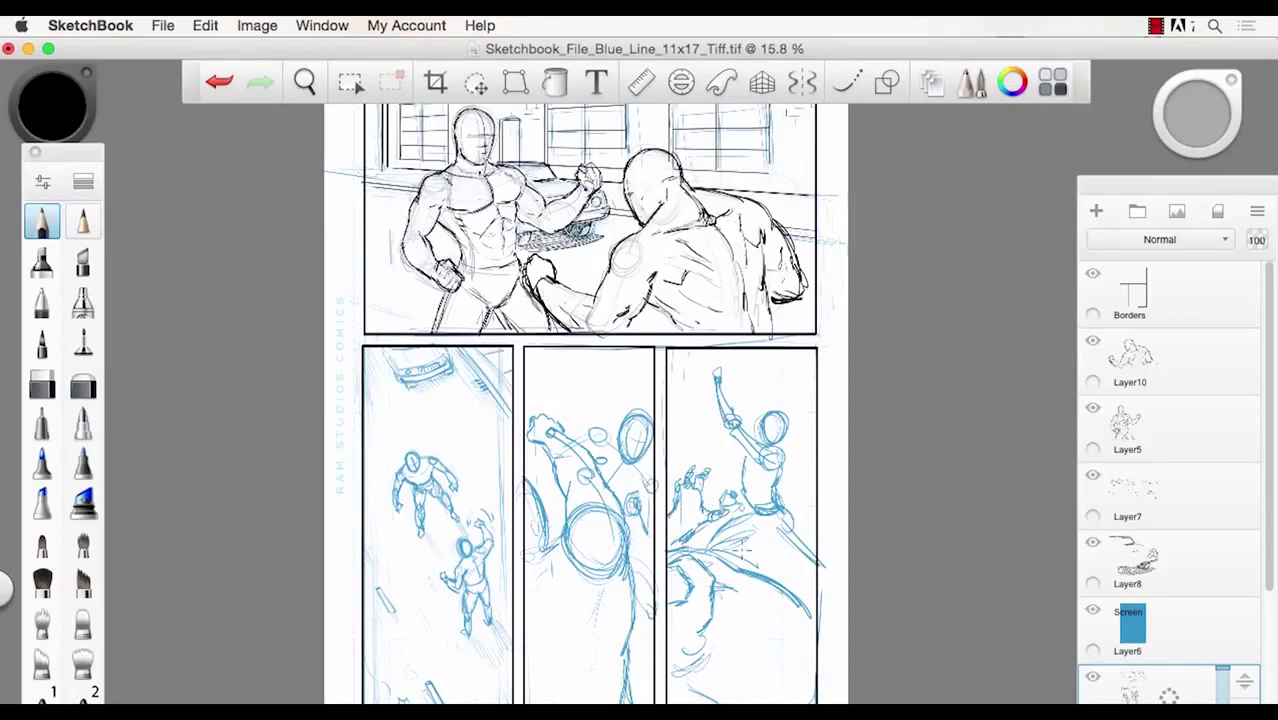
# - Extend crossing curved strokes from the right panel figure's legs to the panel's edge, and add strokes near the panel's bottom
pyautogui.moveTo(757, 563)
pyautogui.mouseDown()
pyautogui.moveTo(817, 525)
pyautogui.moveTo(785, 530)
pyautogui.moveTo(755, 582)
pyautogui.moveTo(808, 580)
pyautogui.mouseUp()
pyautogui.moveTo(802, 521)
pyautogui.mouseDown()
pyautogui.moveTo(760, 578)
pyautogui.moveTo(786, 556)
pyautogui.moveTo(755, 561)
pyautogui.moveTo(755, 542)
pyautogui.moveTo(770, 538)
pyautogui.mouseUp()
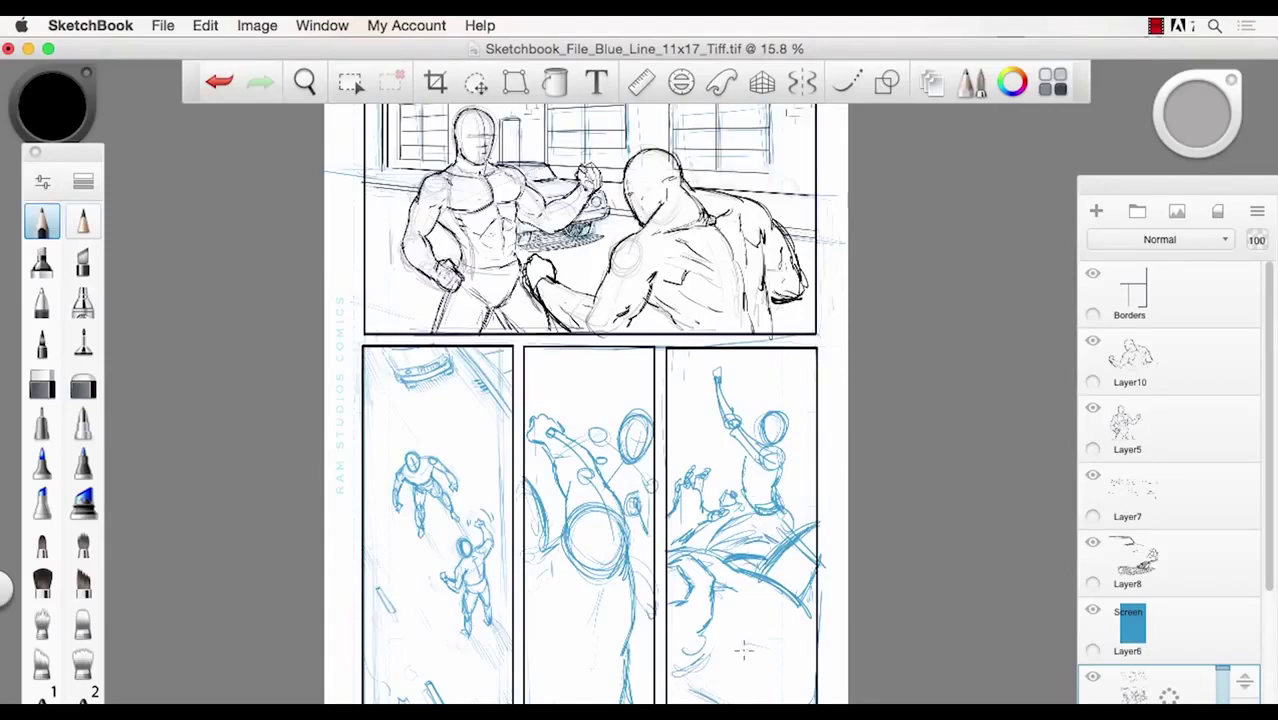
pyautogui.moveTo(782, 646); pyautogui.dragTo(764, 692)
# - Undo the last stroke and sketch diagonal speed lines across the upper part of the middle lower panel
pyautogui.press('space')
pyautogui.press('space')
pyautogui.moveTo(523, 278); pyautogui.dragTo(531, 354)
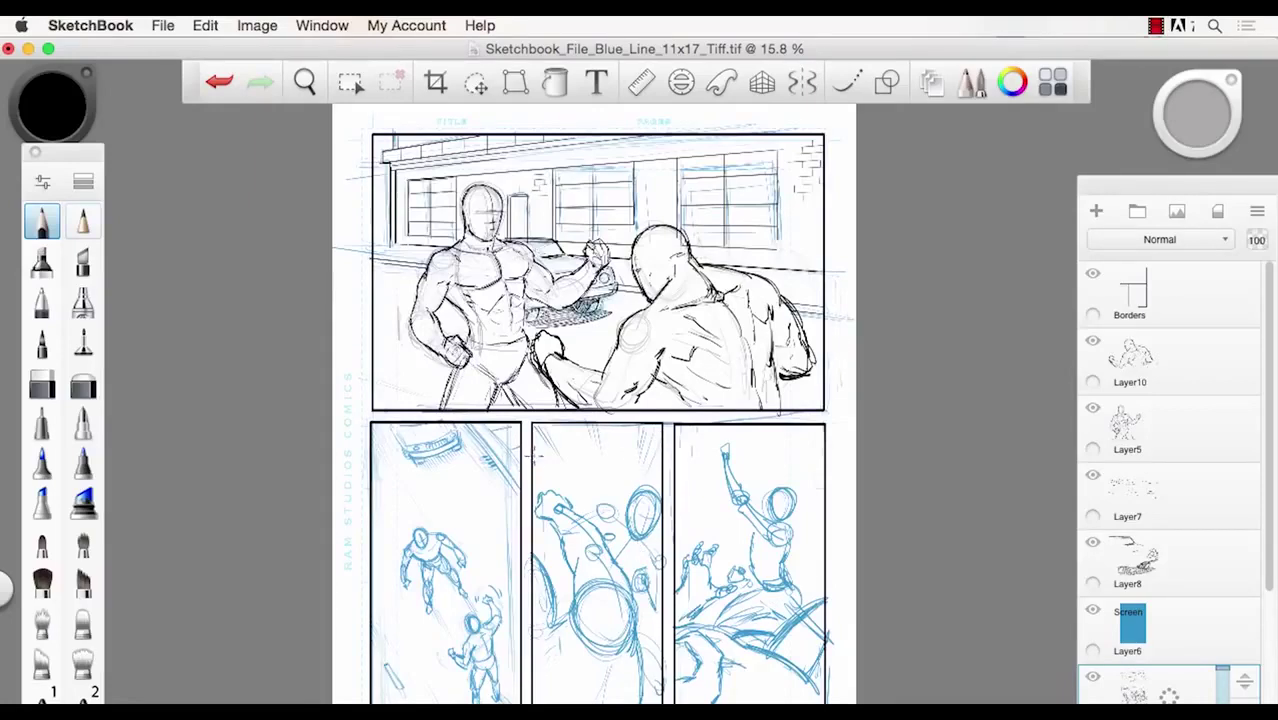
pyautogui.press('super+z')
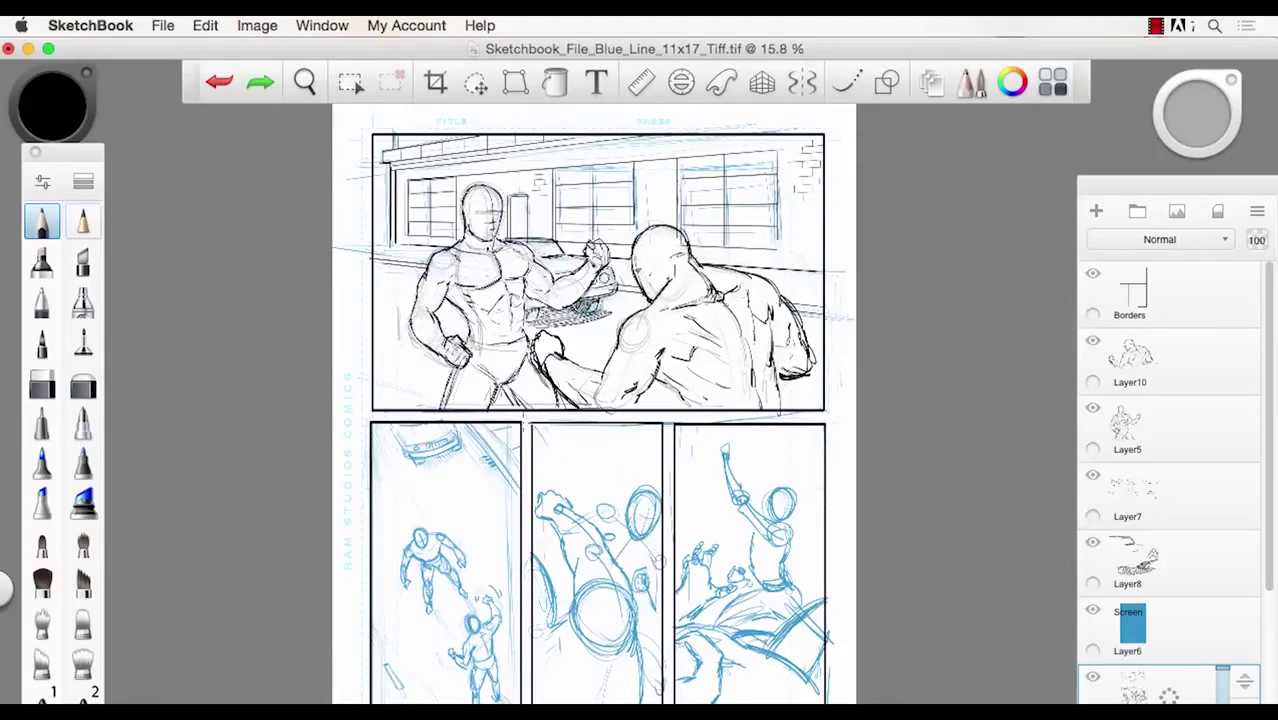
pyautogui.moveTo(536, 444); pyautogui.dragTo(616, 498)
pyautogui.moveTo(534, 426); pyautogui.dragTo(622, 469)
pyautogui.moveTo(580, 428); pyautogui.dragTo(660, 481)
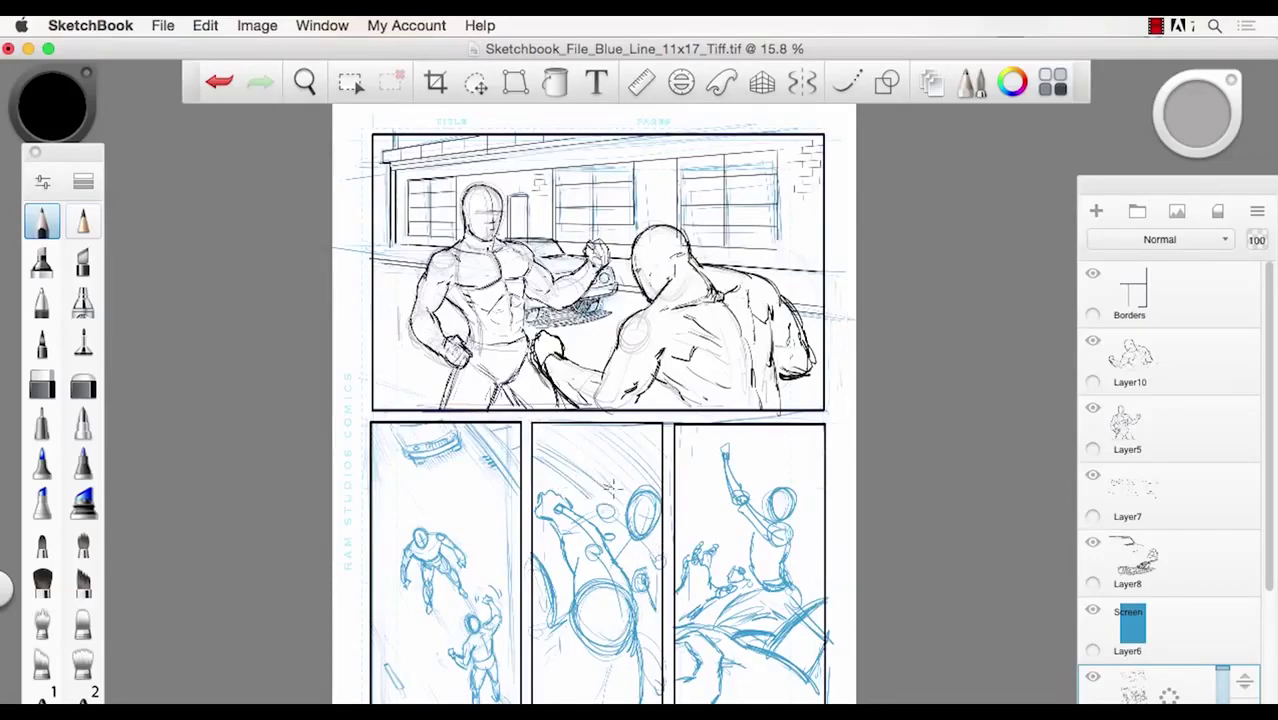
# - Undo the last stroke and the trial stroke in the middle lower panel
pyautogui.press('super+z')
pyautogui.moveTo(576, 478); pyautogui.dragTo(556, 500)
pyautogui.press('super+z')
pyautogui.press('space')
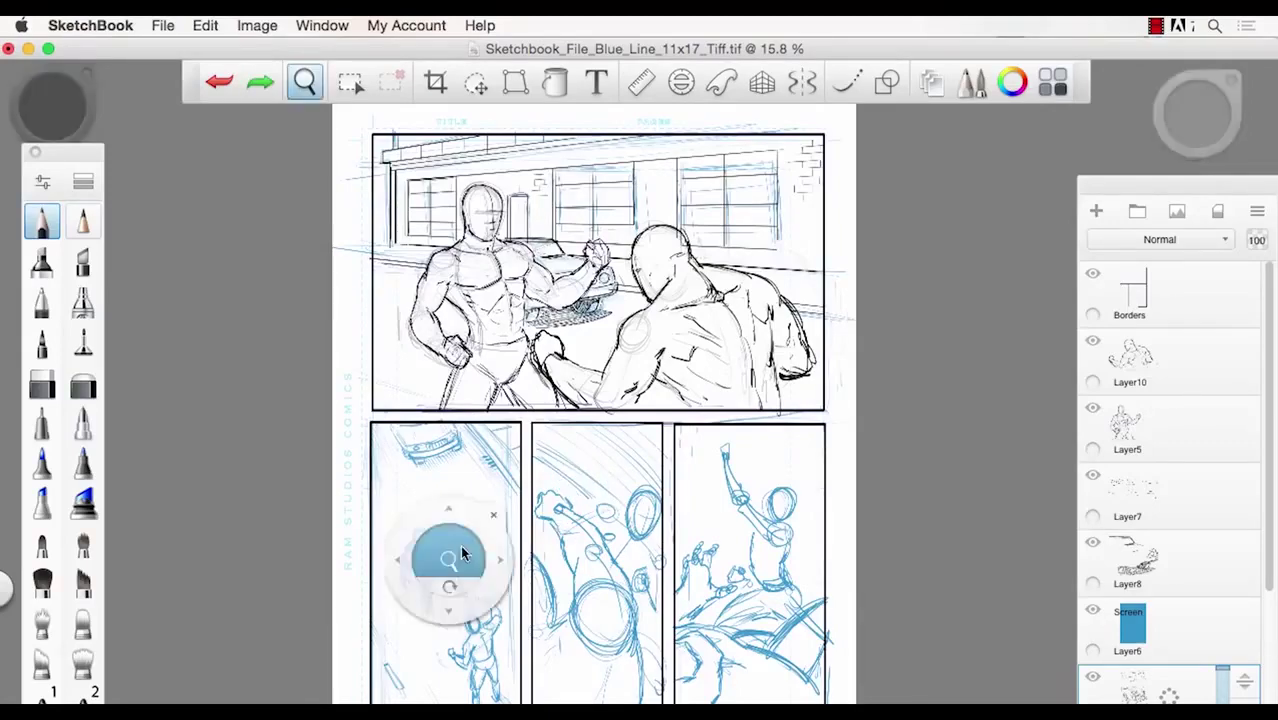
pyautogui.moveTo(462, 553); pyautogui.dragTo(422, 566)
pyautogui.press('space')
pyautogui.moveTo(451, 655); pyautogui.dragTo(481, 563)
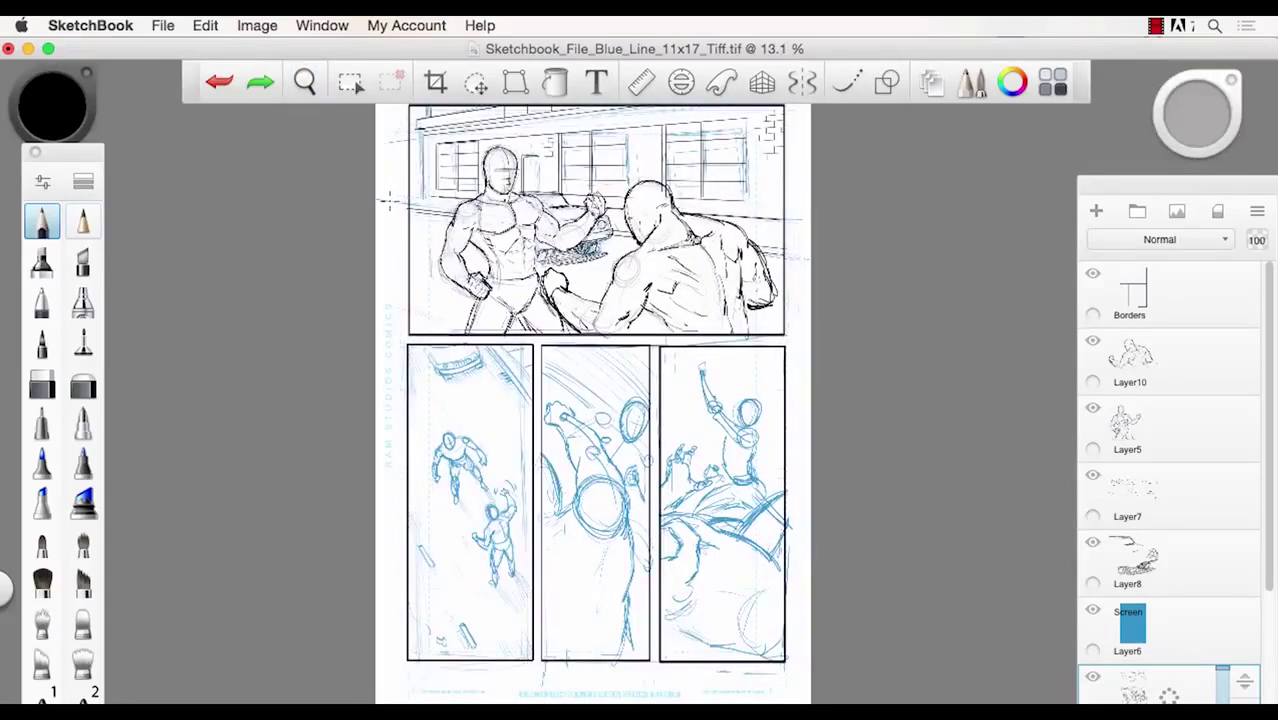
pyautogui.moveTo(398, 203)
pyautogui.mouseDown()
pyautogui.moveTo(588, 276)
pyautogui.moveTo(495, 478)
pyautogui.moveTo(580, 469)
pyautogui.moveTo(590, 530)
pyautogui.moveTo(568, 480)
pyautogui.moveTo(618, 478)
pyautogui.mouseUp()
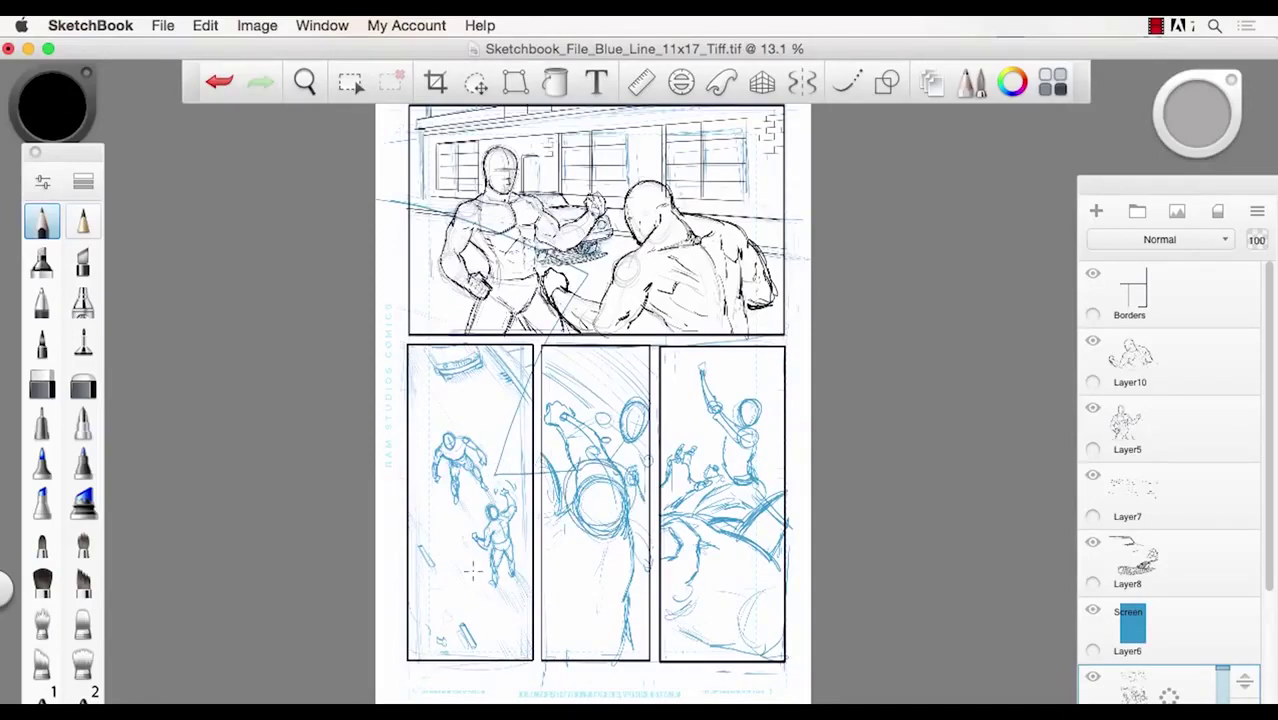
pyautogui.press('super+z')
pyautogui.press('super+z')
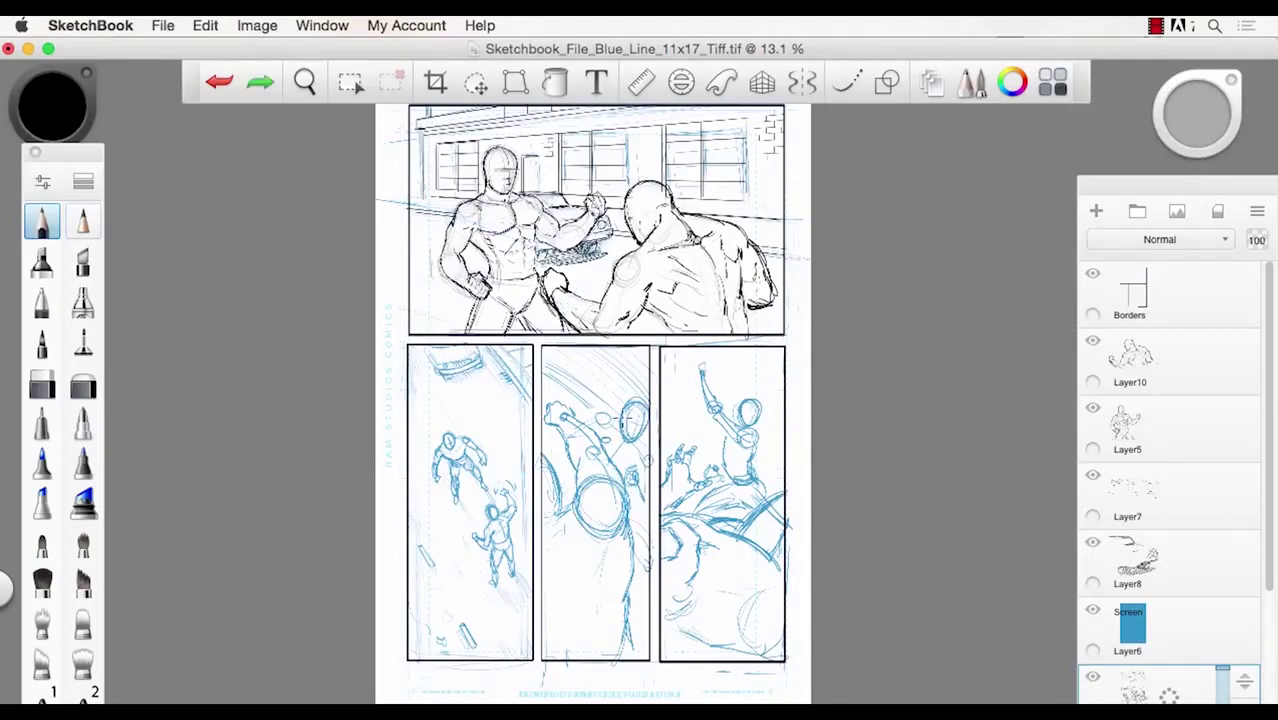
pyautogui.moveTo(673, 446); pyautogui.dragTo(682, 456)
pyautogui.press('super+z')
pyautogui.moveTo(768, 604)
pyautogui.mouseDown()
pyautogui.moveTo(799, 611)
pyautogui.moveTo(810, 629)
pyautogui.moveTo(784, 612)
pyautogui.mouseUp()
pyautogui.press('super+z')
# - Sketch short burst lines beside the reaching hands and radiating speed lines across the upper part of the right lower panel
pyautogui.press('space')
pyautogui.moveTo(614, 383); pyautogui.dragTo(650, 397)
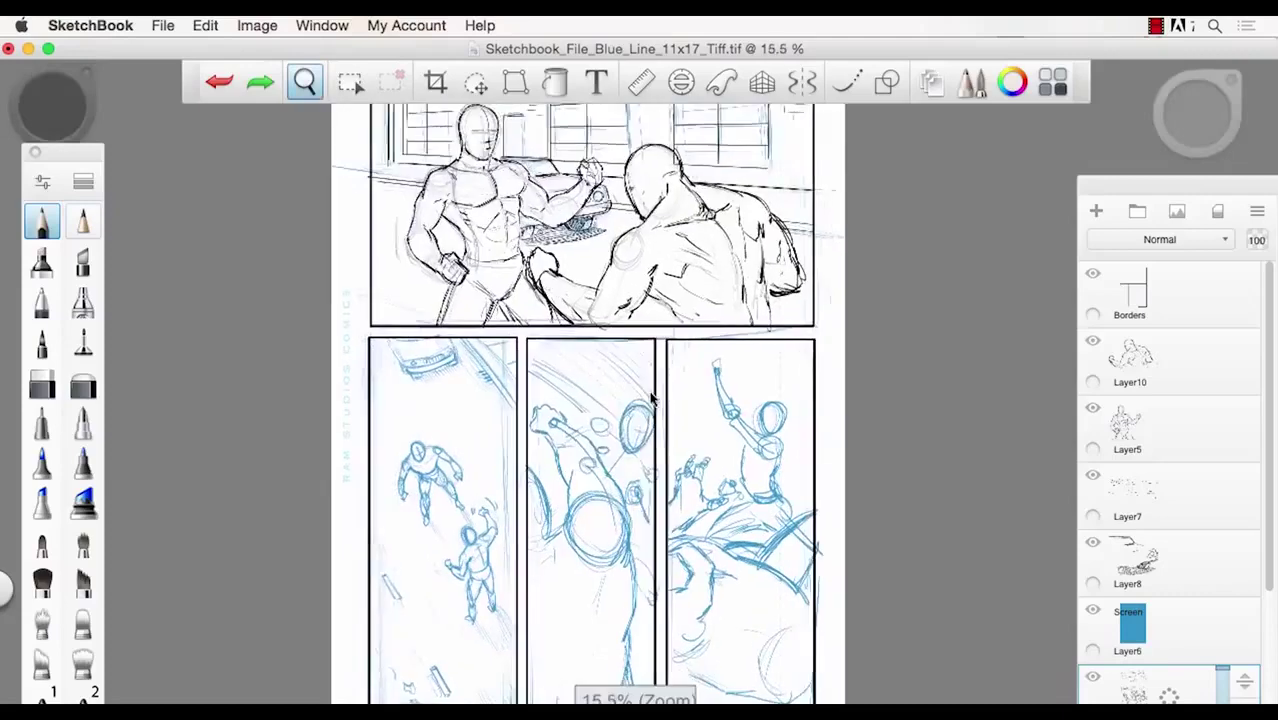
pyautogui.moveTo(630, 480); pyautogui.dragTo(658, 345)
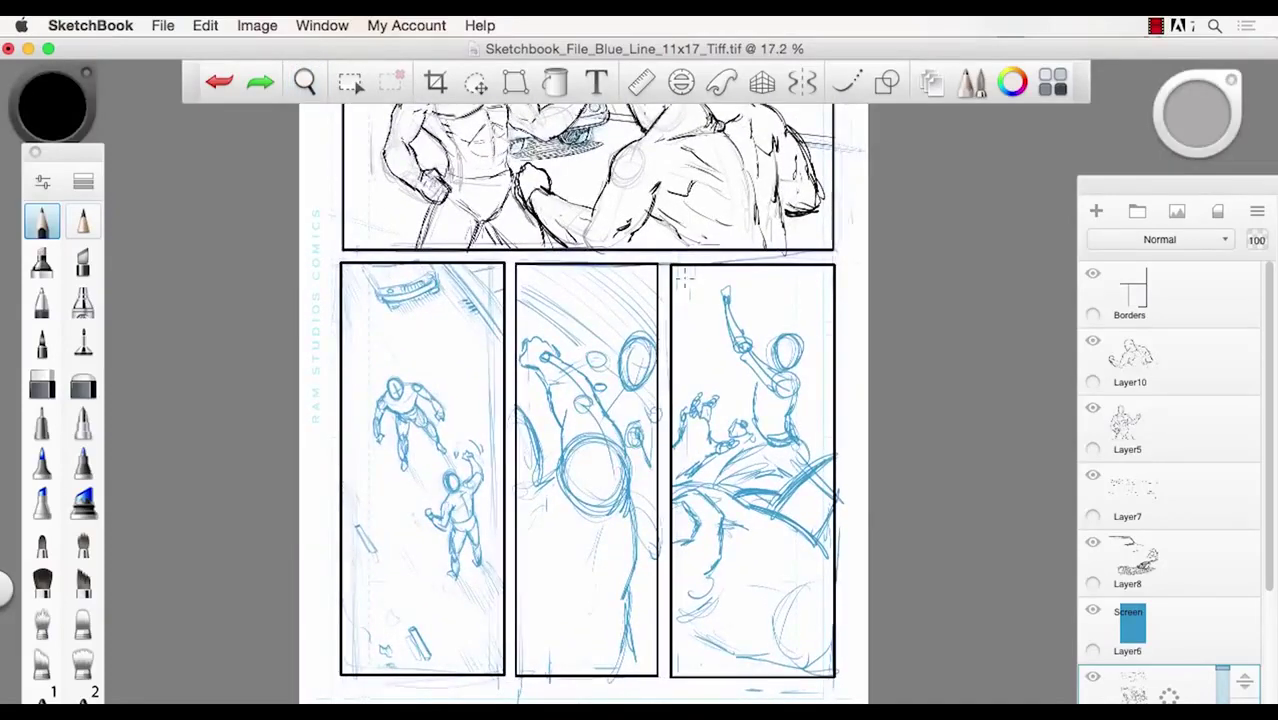
pyautogui.moveTo(724, 304); pyautogui.dragTo(718, 311)
pyautogui.moveTo(720, 388); pyautogui.dragTo(770, 402)
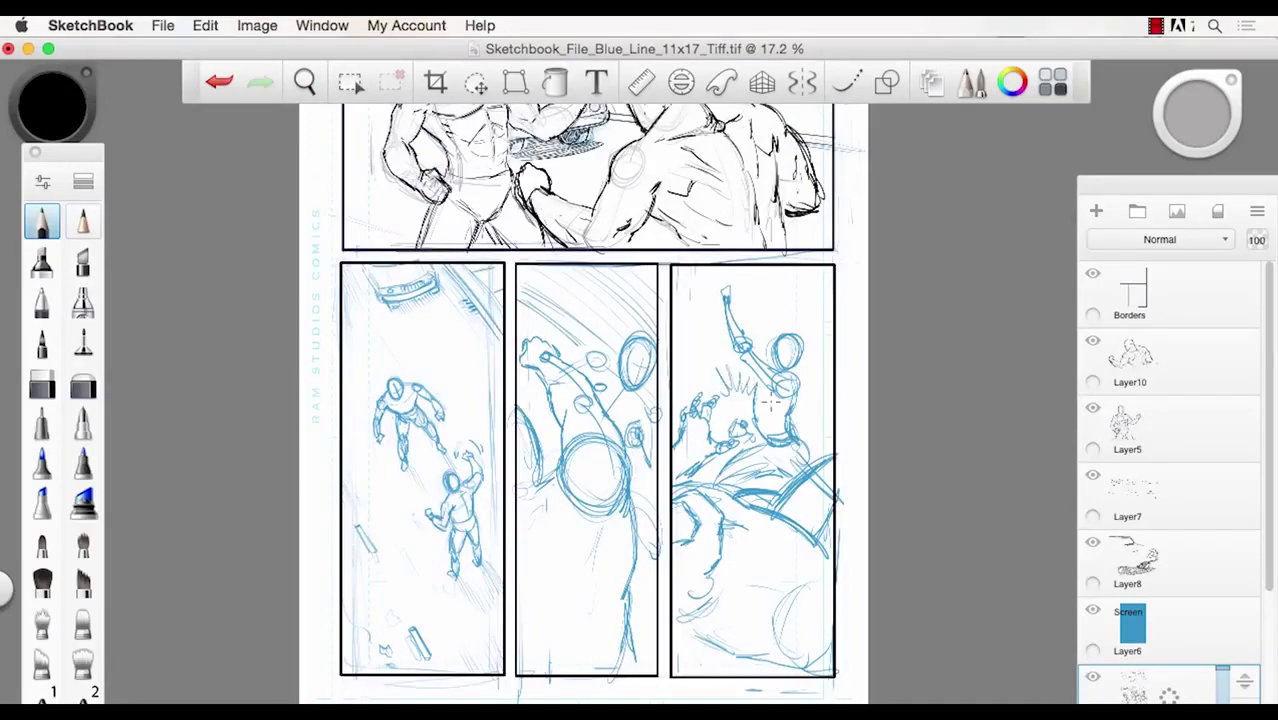
pyautogui.moveTo(670, 282)
pyautogui.mouseDown()
pyautogui.moveTo(698, 338)
pyautogui.moveTo(746, 270)
pyautogui.moveTo(780, 254)
pyautogui.mouseUp()
pyautogui.moveTo(770, 300)
pyautogui.mouseDown()
pyautogui.moveTo(784, 264)
pyautogui.moveTo(818, 256)
pyautogui.mouseUp()
pyautogui.moveTo(806, 316)
pyautogui.mouseDown()
pyautogui.moveTo(826, 270)
pyautogui.moveTo(816, 340)
pyautogui.mouseUp()
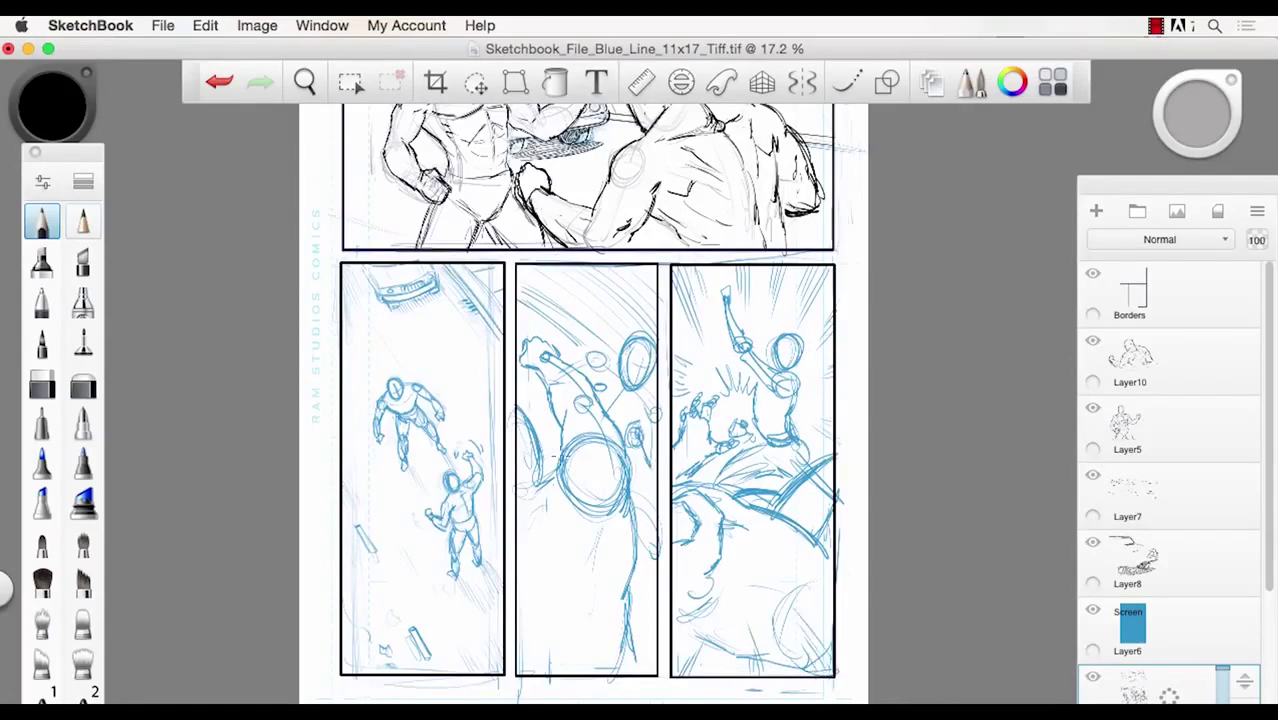
# - Toggle the blue sketch layer's visibility to check it, and lower that layer's opacity to 63
pyautogui.press('space')
pyautogui.moveTo(564, 452); pyautogui.dragTo(470, 360)
pyautogui.moveTo(450, 272); pyautogui.dragTo(458, 309)
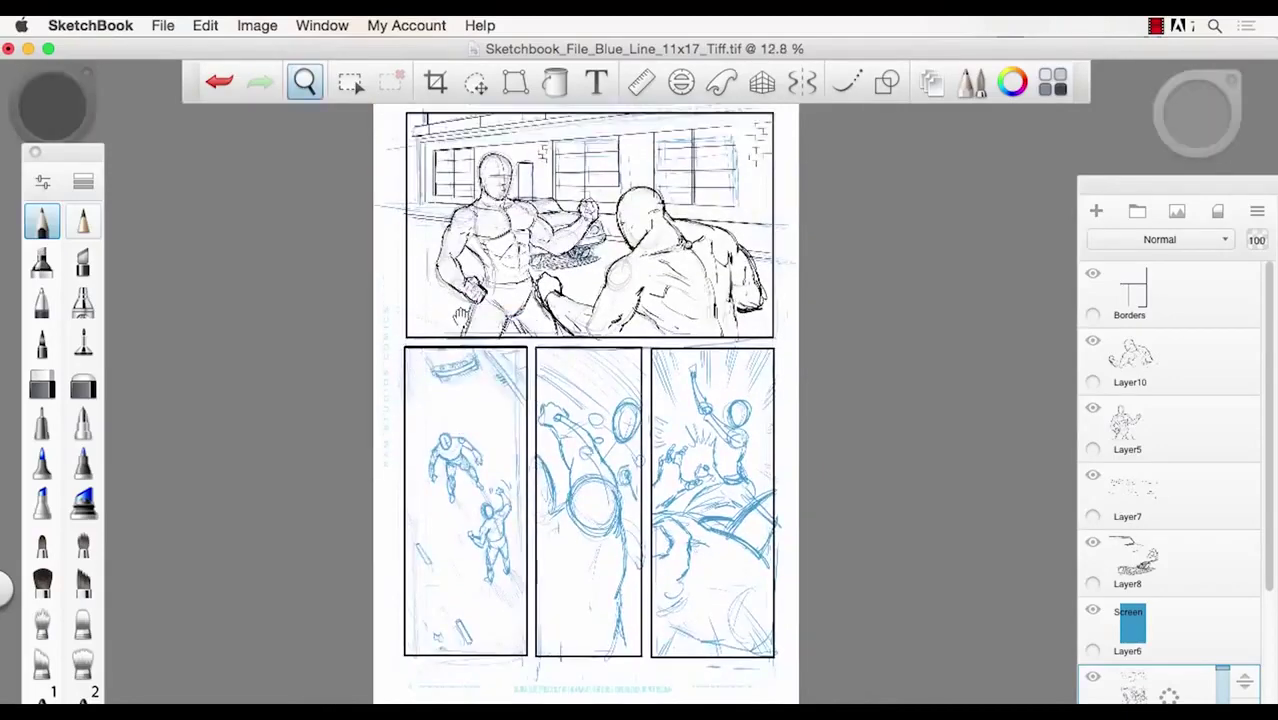
pyautogui.press('space')
pyautogui.moveTo(413, 443); pyautogui.dragTo(423, 457)
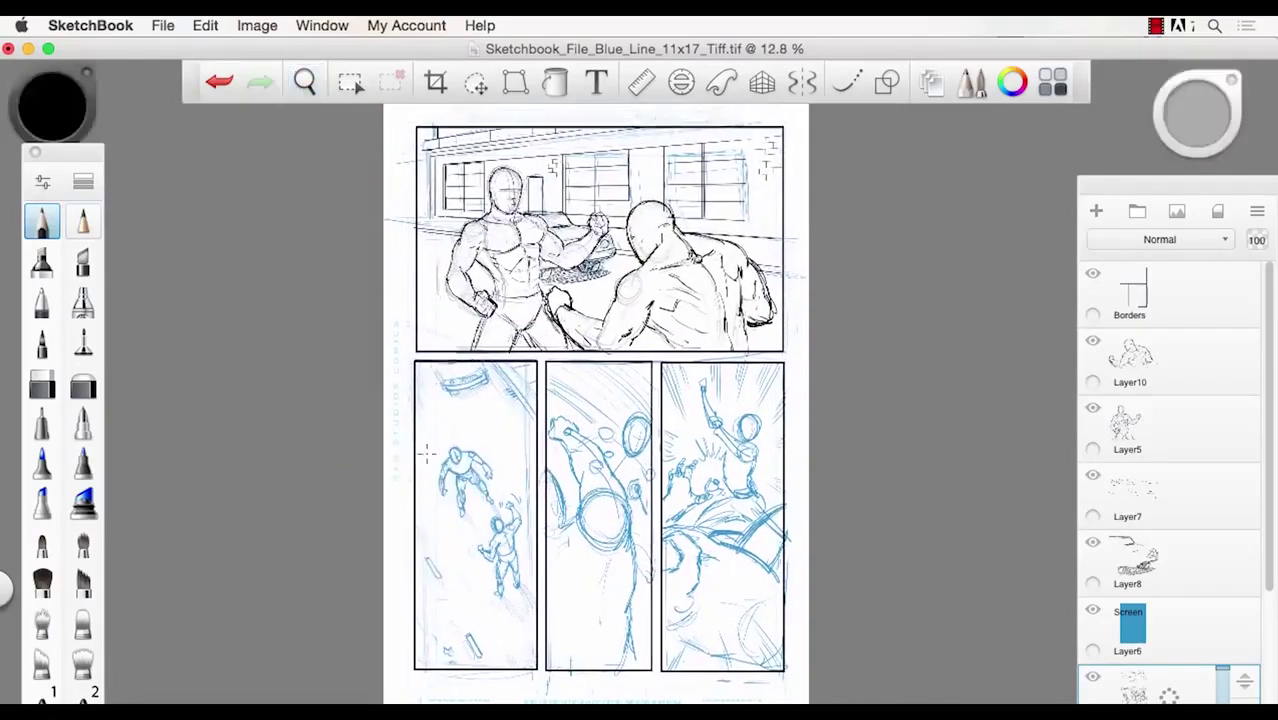
pyautogui.click(1093, 676)
pyautogui.click(1093, 678)
pyautogui.click(1093, 678)
pyautogui.click(1093, 678)
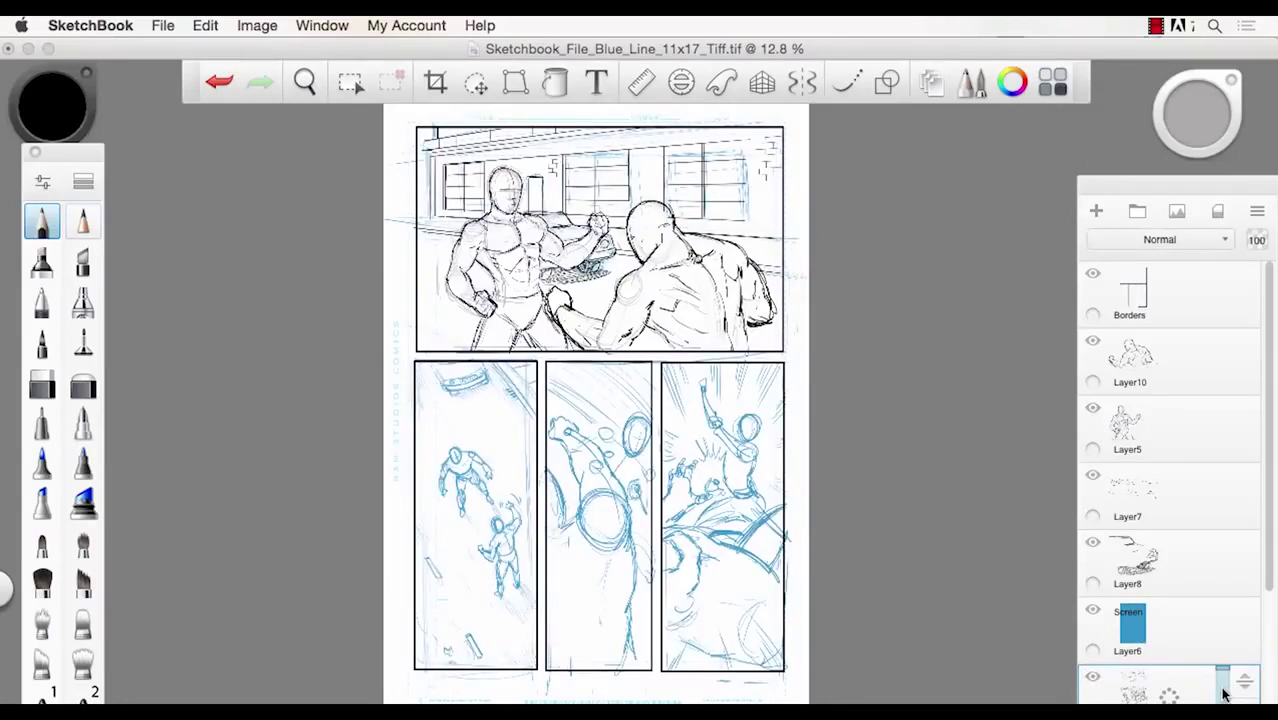
pyautogui.moveTo(1231, 686); pyautogui.dragTo(1220, 685)
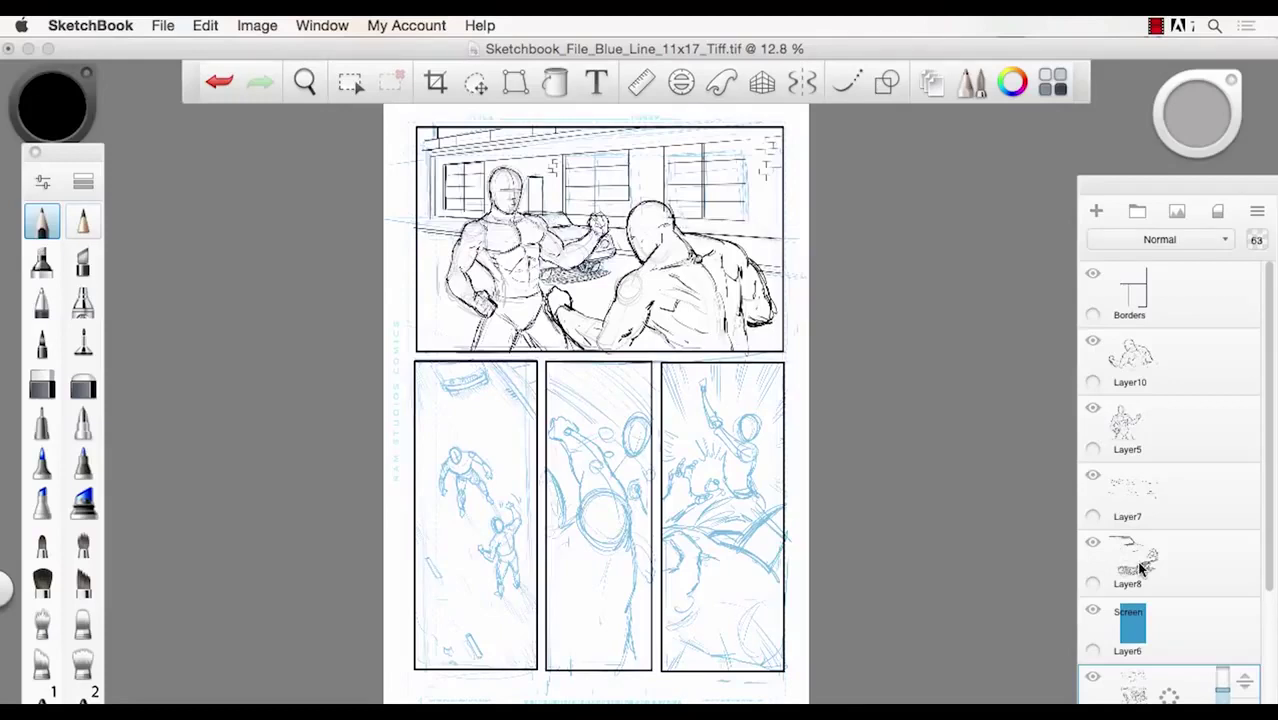
# - Add a new layer, move it directly above Layer8, and select the pencil brush for the black line work
pyautogui.click(1097, 212)
pyautogui.moveTo(1245, 594); pyautogui.dragTo(1245, 556)
pyautogui.press('space')
pyautogui.moveTo(421, 523); pyautogui.dragTo(520, 508)
pyautogui.press('space')
pyautogui.moveTo(505, 619)
pyautogui.mouseDown()
pyautogui.moveTo(479, 536)
pyautogui.moveTo(529, 541)
pyautogui.mouseUp()
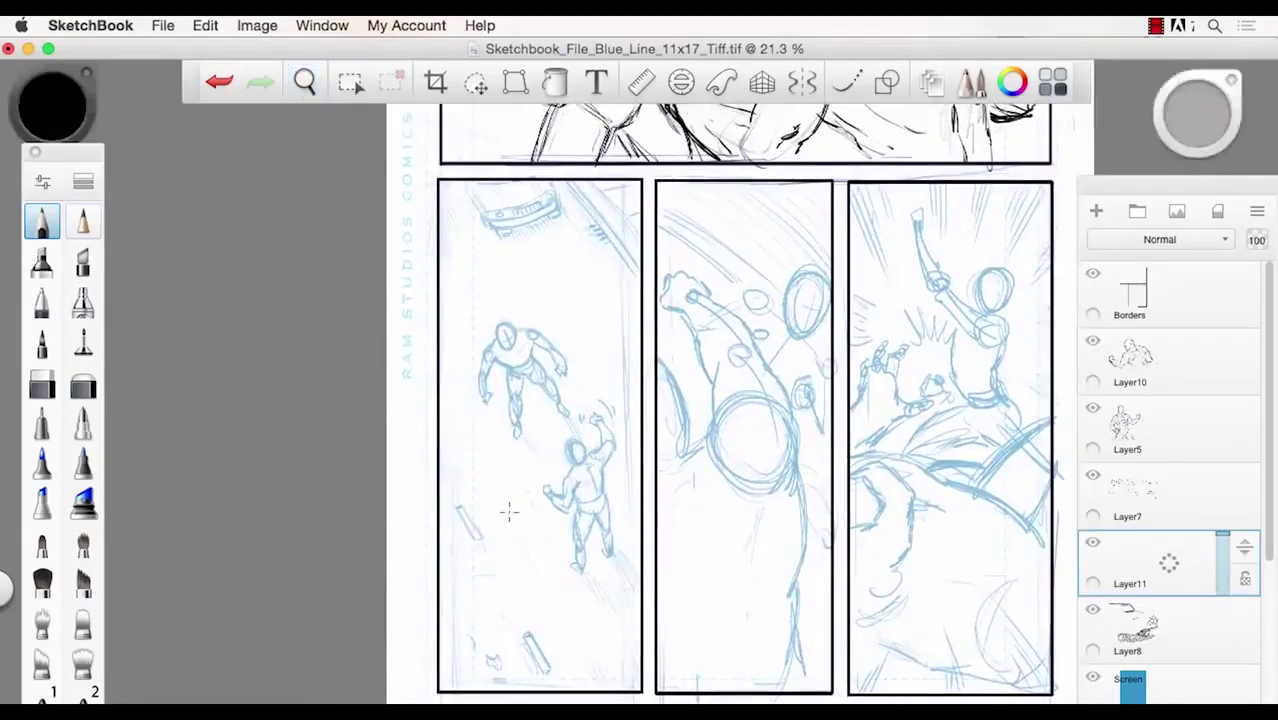
pyautogui.press('space')
pyautogui.moveTo(503, 474); pyautogui.dragTo(516, 470)
pyautogui.click(45, 228)
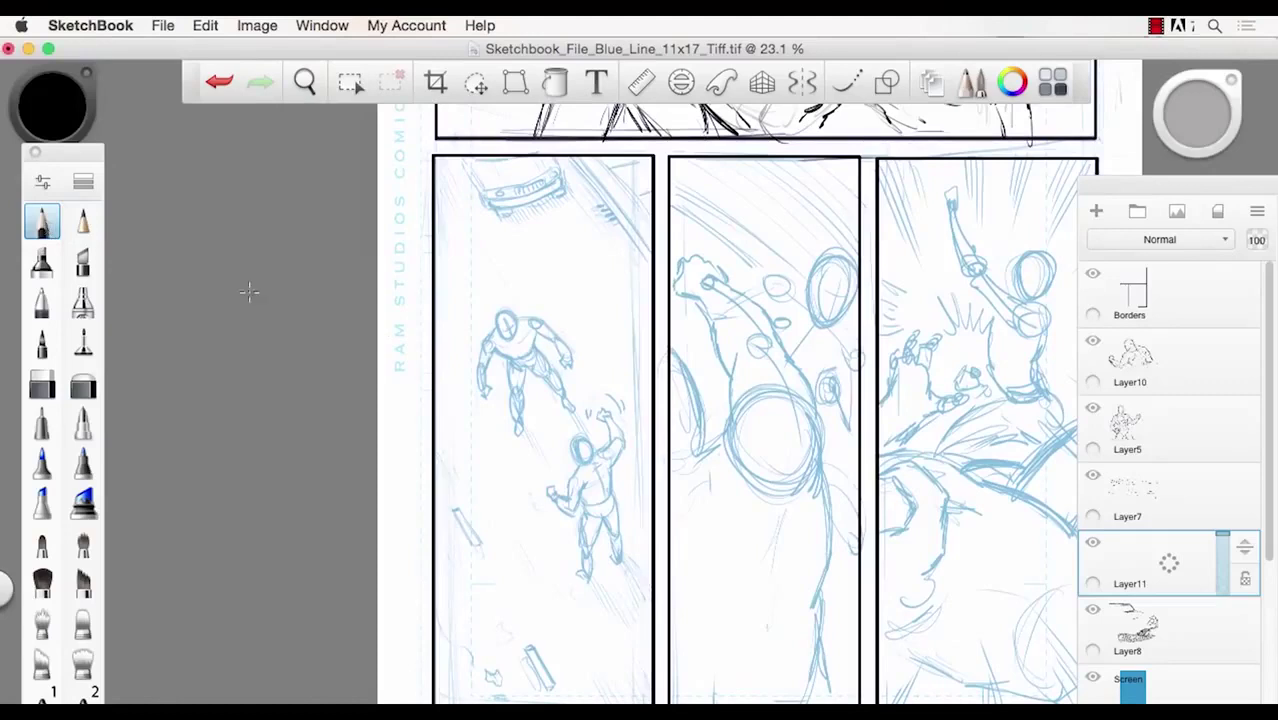
# - Trace the left lower panel's upper figure in black, with head, facial marks, torso, striding legs and both arms
pyautogui.moveTo(497, 328)
pyautogui.mouseDown()
pyautogui.moveTo(508, 311)
pyautogui.moveTo(517, 322)
pyautogui.moveTo(497, 328)
pyautogui.moveTo(516, 337)
pyautogui.mouseUp()
pyautogui.moveTo(497, 326)
pyautogui.mouseDown()
pyautogui.moveTo(483, 378)
pyautogui.moveTo(496, 346)
pyautogui.moveTo(494, 362)
pyautogui.moveTo(528, 348)
pyautogui.moveTo(497, 366)
pyautogui.mouseUp()
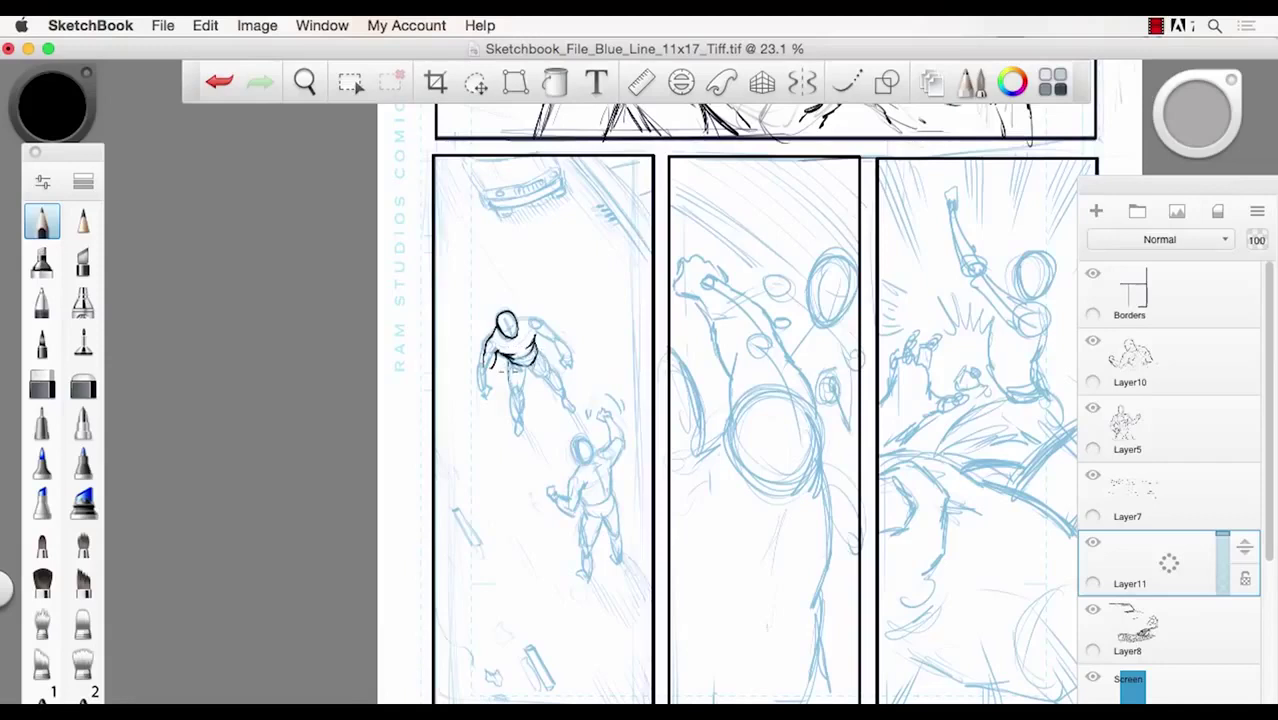
pyautogui.moveTo(508, 352)
pyautogui.mouseDown()
pyautogui.moveTo(508, 387)
pyautogui.moveTo(523, 389)
pyautogui.moveTo(533, 369)
pyautogui.moveTo(543, 377)
pyautogui.moveTo(538, 347)
pyautogui.moveTo(558, 367)
pyautogui.moveTo(553, 390)
pyautogui.moveTo(541, 385)
pyautogui.moveTo(563, 399)
pyautogui.moveTo(508, 375)
pyautogui.moveTo(528, 399)
pyautogui.moveTo(510, 404)
pyautogui.moveTo(549, 389)
pyautogui.moveTo(570, 399)
pyautogui.moveTo(520, 430)
pyautogui.mouseUp()
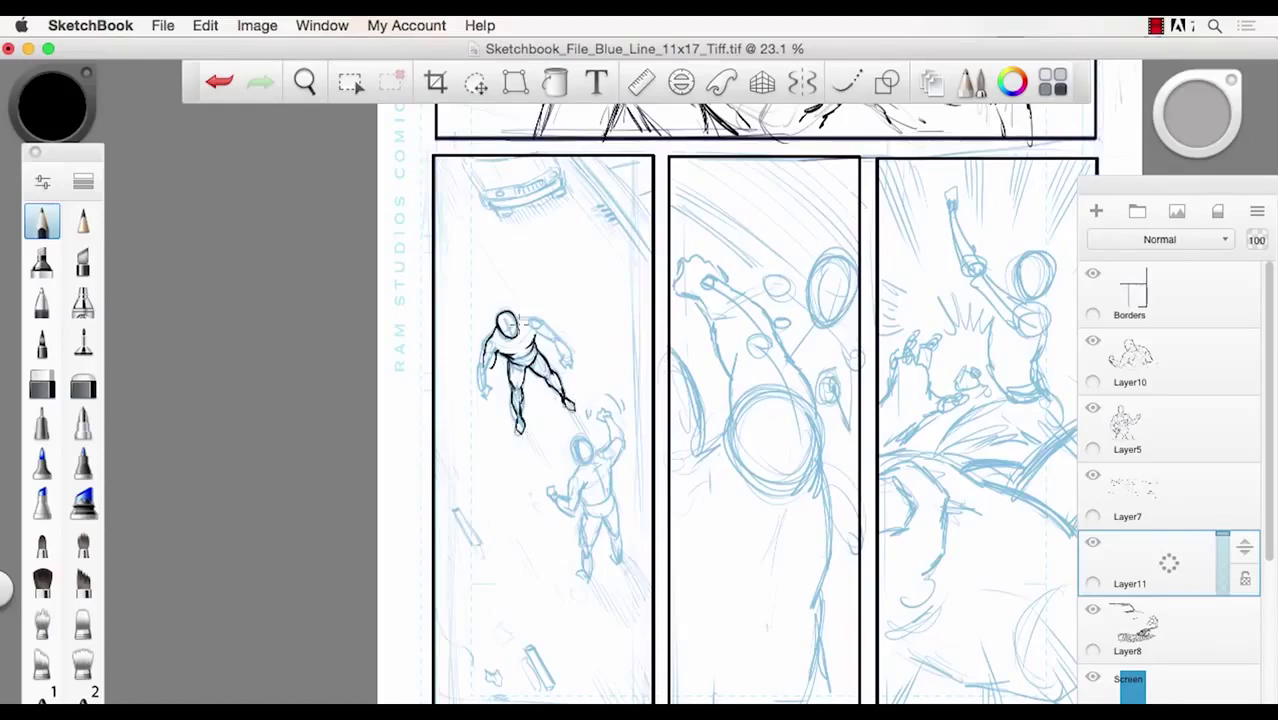
pyautogui.moveTo(500, 330)
pyautogui.mouseDown()
pyautogui.moveTo(526, 346)
pyautogui.moveTo(512, 344)
pyautogui.moveTo(514, 326)
pyautogui.moveTo(516, 342)
pyautogui.moveTo(492, 354)
pyautogui.moveTo(510, 340)
pyautogui.mouseUp()
pyautogui.moveTo(548, 326)
pyautogui.mouseDown()
pyautogui.moveTo(562, 356)
pyautogui.moveTo(570, 348)
pyautogui.moveTo(572, 364)
pyautogui.moveTo(564, 352)
pyautogui.moveTo(556, 366)
pyautogui.moveTo(568, 360)
pyautogui.mouseUp()
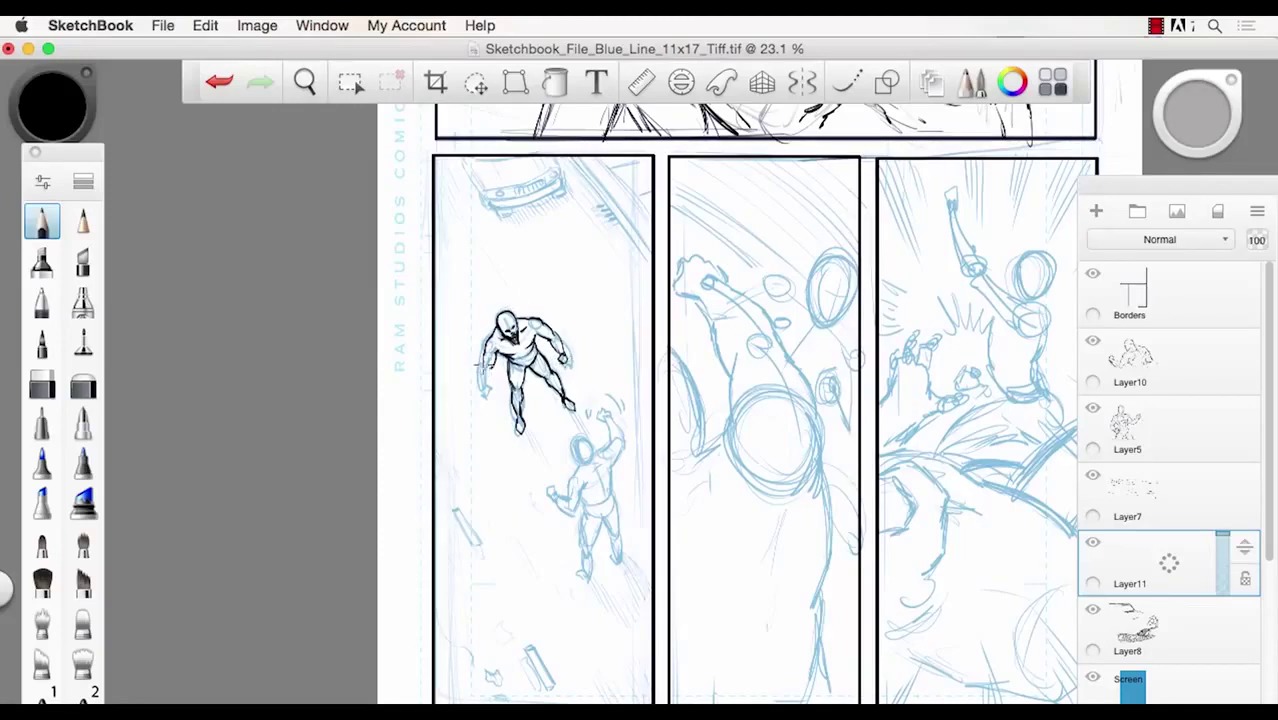
pyautogui.moveTo(490, 359)
pyautogui.mouseDown()
pyautogui.moveTo(493, 390)
pyautogui.moveTo(540, 372)
pyautogui.moveTo(502, 374)
pyautogui.moveTo(528, 374)
pyautogui.moveTo(516, 404)
pyautogui.mouseUp()
# - Shade the upper figure's trunks and muscles, and hatch diagonal cast shadows from its feet
pyautogui.moveTo(556, 366); pyautogui.dragTo(548, 388)
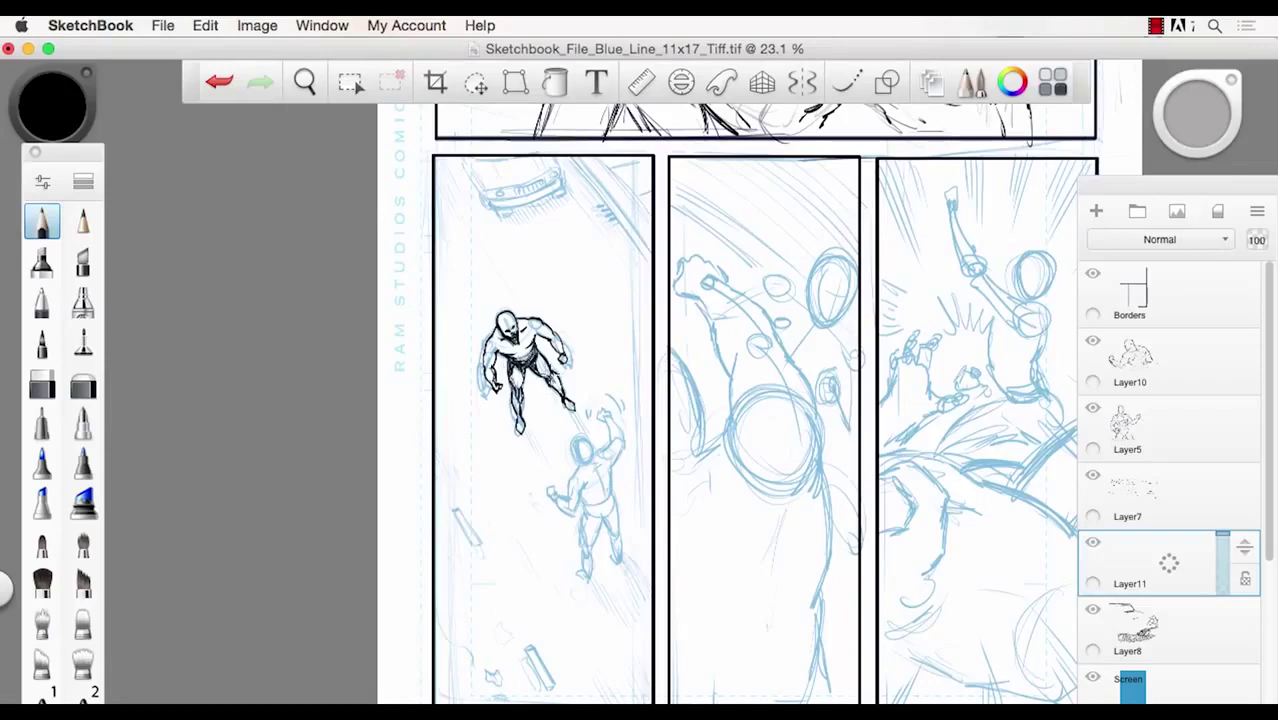
pyautogui.moveTo(548, 334); pyautogui.dragTo(486, 378)
pyautogui.moveTo(508, 332)
pyautogui.mouseDown()
pyautogui.moveTo(532, 362)
pyautogui.moveTo(521, 440)
pyautogui.moveTo(542, 448)
pyautogui.mouseUp()
pyautogui.moveTo(566, 404)
pyautogui.mouseDown()
pyautogui.moveTo(582, 434)
pyautogui.moveTo(578, 416)
pyautogui.moveTo(584, 426)
pyautogui.moveTo(516, 446)
pyautogui.moveTo(530, 460)
pyautogui.moveTo(528, 430)
pyautogui.mouseUp()
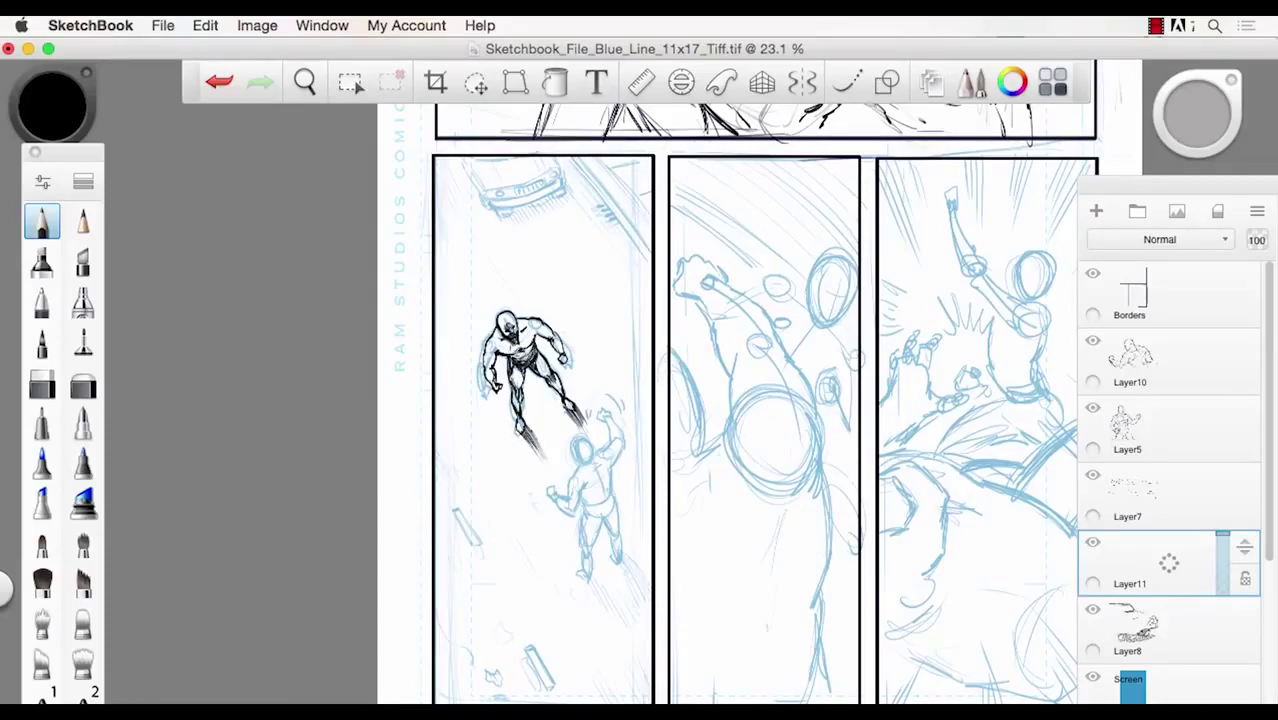
pyautogui.moveTo(512, 334)
pyautogui.mouseDown()
pyautogui.moveTo(526, 322)
pyautogui.moveTo(538, 338)
pyautogui.mouseUp()
pyautogui.moveTo(521, 402); pyautogui.dragTo(519, 420)
# - Trace the left panel's lower figure in black, with head, back, raised fist, bent arm, trunks and legs
pyautogui.moveTo(577, 452)
pyautogui.mouseDown()
pyautogui.moveTo(566, 448)
pyautogui.moveTo(600, 446)
pyautogui.moveTo(570, 440)
pyautogui.moveTo(590, 448)
pyautogui.moveTo(591, 462)
pyautogui.moveTo(569, 470)
pyautogui.moveTo(576, 508)
pyautogui.moveTo(600, 456)
pyautogui.mouseUp()
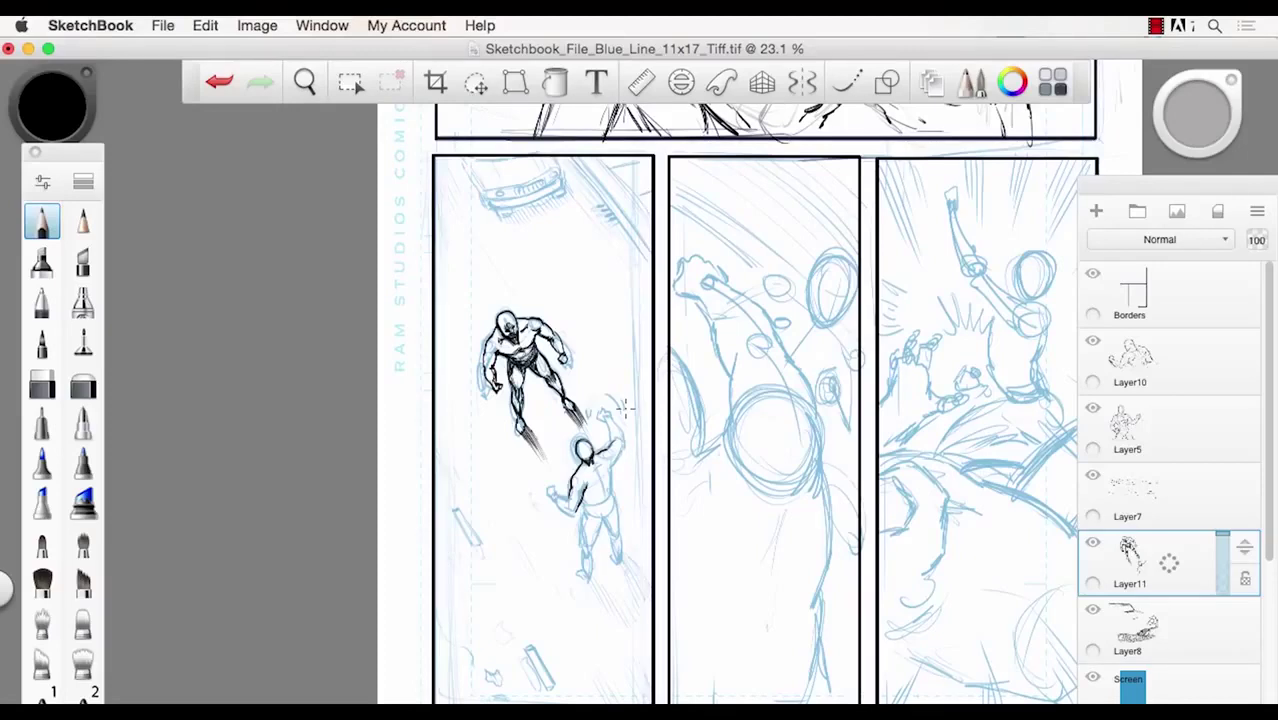
pyautogui.moveTo(617, 460)
pyautogui.mouseDown()
pyautogui.moveTo(610, 477)
pyautogui.moveTo(622, 448)
pyautogui.moveTo(607, 425)
pyautogui.moveTo(628, 446)
pyautogui.moveTo(611, 418)
pyautogui.mouseUp()
pyautogui.moveTo(612, 462)
pyautogui.mouseDown()
pyautogui.moveTo(608, 487)
pyautogui.moveTo(583, 505)
pyautogui.moveTo(589, 495)
pyautogui.moveTo(610, 510)
pyautogui.moveTo(582, 515)
pyautogui.moveTo(592, 548)
pyautogui.moveTo(606, 532)
pyautogui.mouseUp()
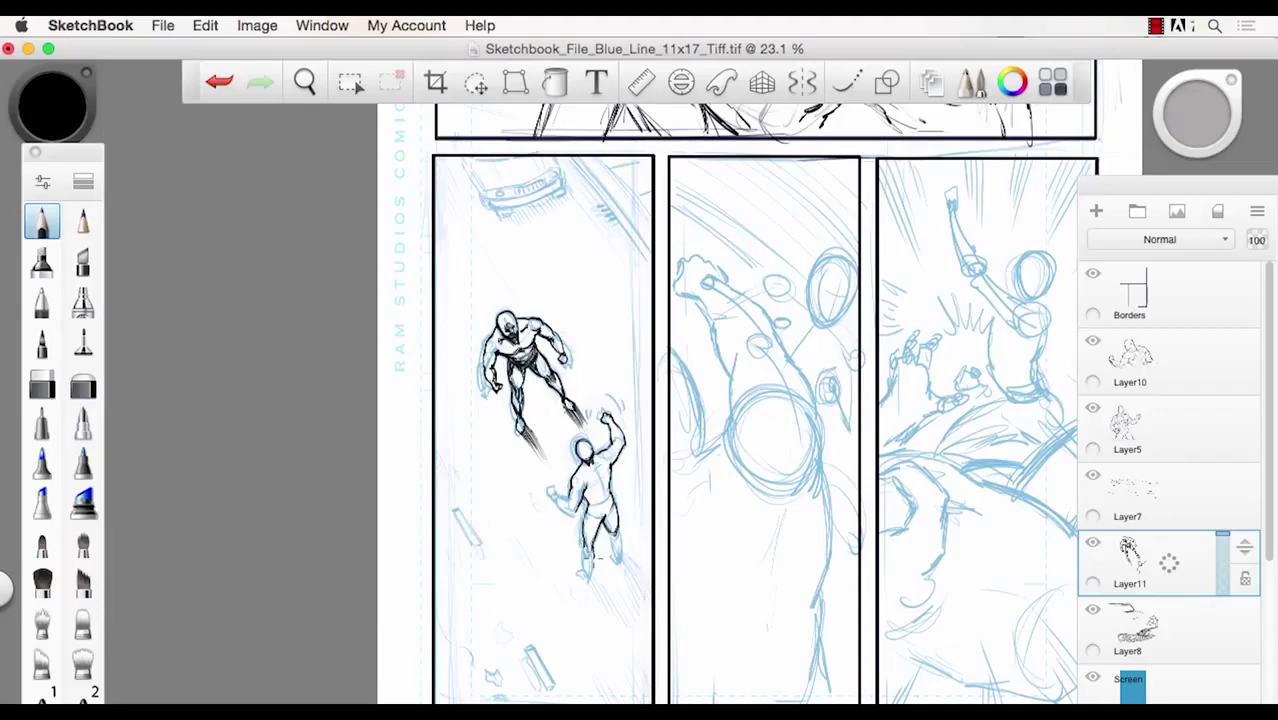
pyautogui.moveTo(592, 566)
pyautogui.mouseDown()
pyautogui.moveTo(578, 548)
pyautogui.moveTo(610, 554)
pyautogui.moveTo(622, 524)
pyautogui.moveTo(610, 554)
pyautogui.moveTo(622, 564)
pyautogui.mouseUp()
pyautogui.moveTo(612, 520)
pyautogui.mouseDown()
pyautogui.moveTo(614, 532)
pyautogui.moveTo(614, 506)
pyautogui.moveTo(608, 548)
pyautogui.moveTo(588, 532)
pyautogui.moveTo(610, 488)
pyautogui.moveTo(590, 512)
pyautogui.moveTo(604, 514)
pyautogui.moveTo(590, 506)
pyautogui.mouseUp()
pyautogui.moveTo(612, 458)
pyautogui.mouseDown()
pyautogui.moveTo(604, 486)
pyautogui.moveTo(582, 478)
pyautogui.moveTo(592, 494)
pyautogui.moveTo(576, 498)
pyautogui.moveTo(600, 474)
pyautogui.mouseUp()
pyautogui.moveTo(624, 448)
pyautogui.mouseDown()
pyautogui.moveTo(548, 504)
pyautogui.moveTo(566, 520)
pyautogui.moveTo(544, 492)
pyautogui.moveTo(546, 510)
pyautogui.mouseUp()
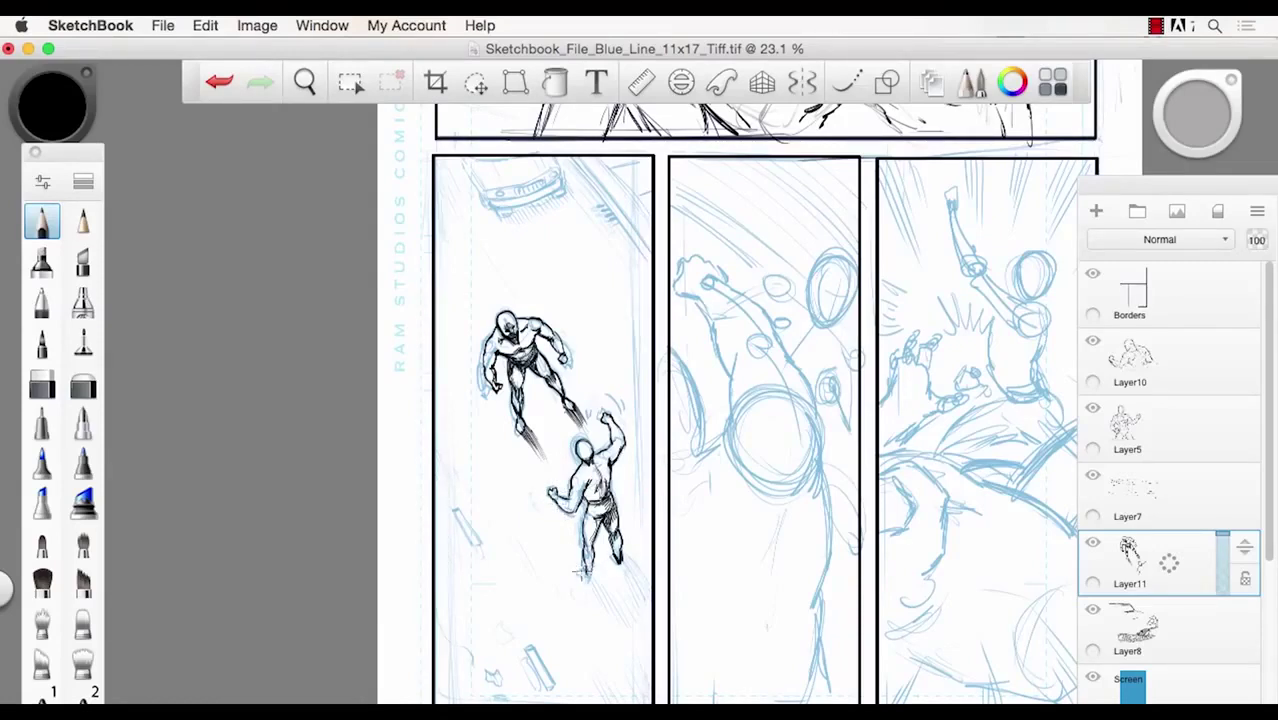
# - Hatch the lower figure's diagonal cast shadow and add details to its head, arms and boots
pyautogui.moveTo(582, 569)
pyautogui.mouseDown()
pyautogui.moveTo(626, 609)
pyautogui.moveTo(622, 570)
pyautogui.moveTo(644, 584)
pyautogui.moveTo(638, 574)
pyautogui.moveTo(646, 586)
pyautogui.moveTo(616, 610)
pyautogui.mouseUp()
pyautogui.moveTo(606, 460); pyautogui.dragTo(624, 446)
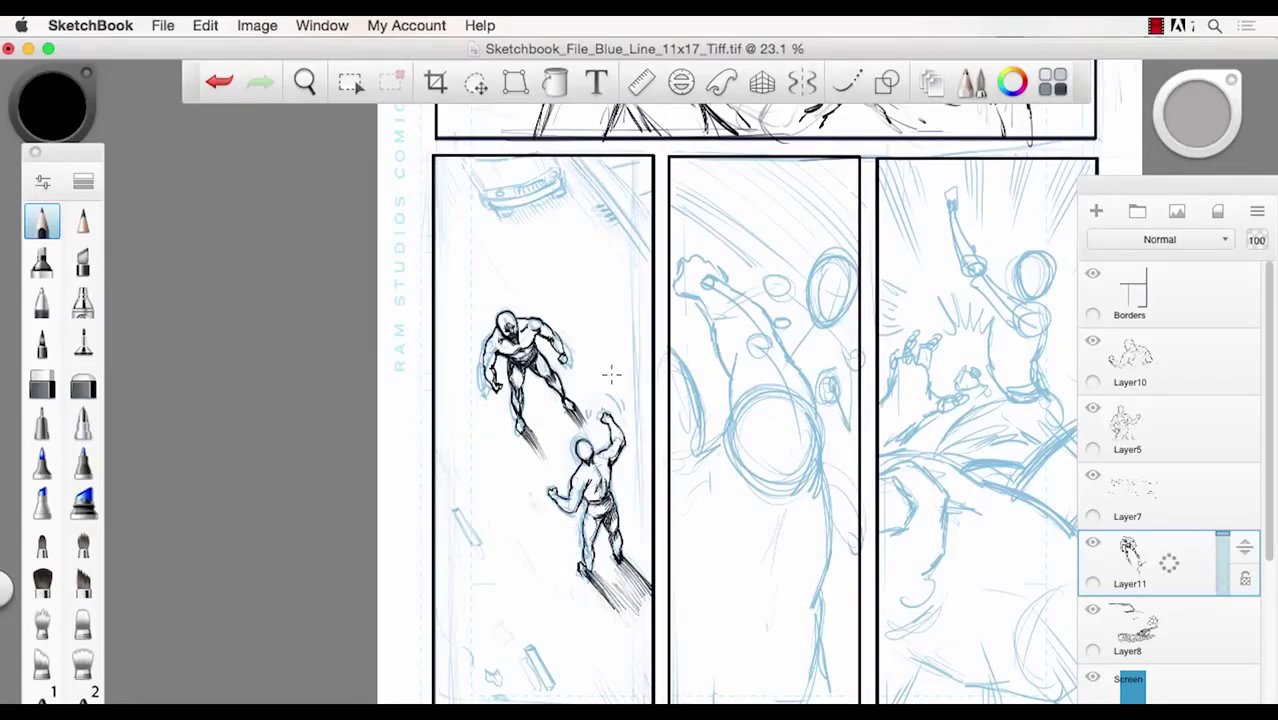
pyautogui.moveTo(572, 470)
pyautogui.mouseDown()
pyautogui.moveTo(601, 440)
pyautogui.moveTo(578, 445)
pyautogui.mouseUp()
pyautogui.moveTo(562, 498); pyautogui.dragTo(560, 508)
pyautogui.moveTo(606, 450)
pyautogui.mouseDown()
pyautogui.moveTo(620, 436)
pyautogui.moveTo(614, 446)
pyautogui.mouseUp()
pyautogui.moveTo(602, 518)
pyautogui.mouseDown()
pyautogui.moveTo(586, 538)
pyautogui.moveTo(609, 543)
pyautogui.moveTo(580, 562)
pyautogui.moveTo(584, 580)
pyautogui.mouseUp()
pyautogui.moveTo(624, 540); pyautogui.dragTo(606, 558)
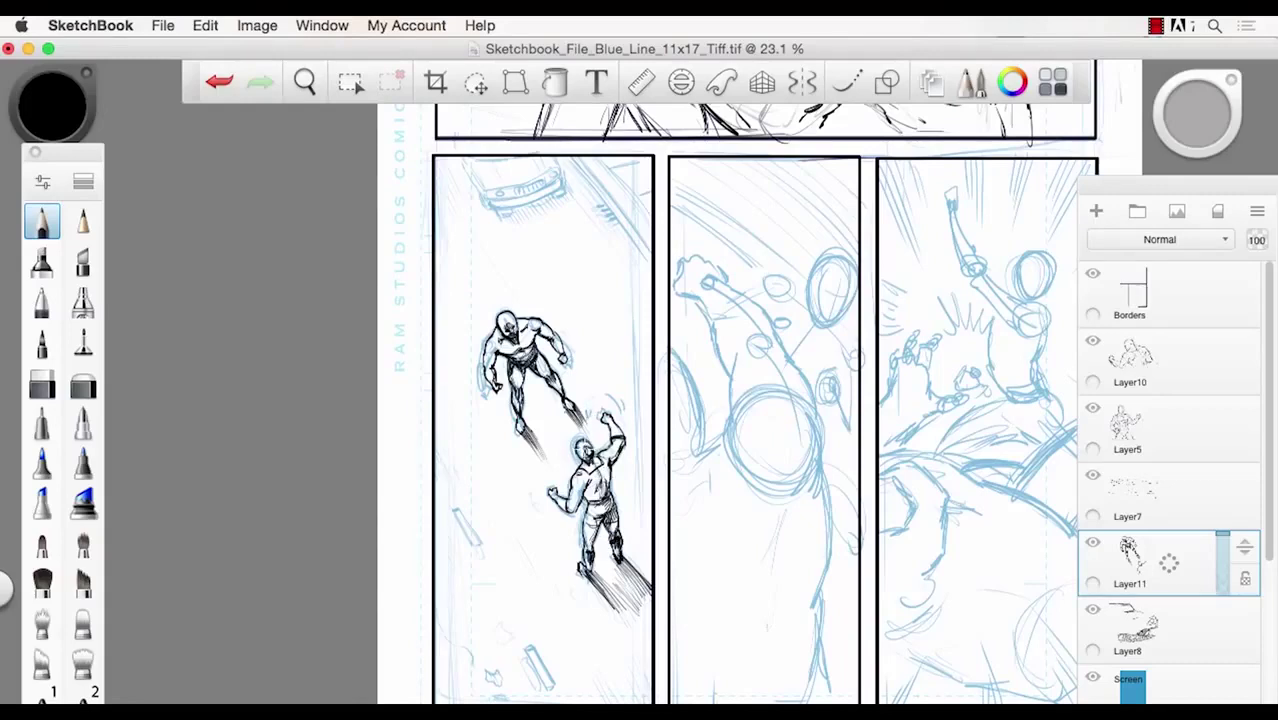
# - Darken the lower figure's head and add shading to its shoulders, back, fists and raised arm
pyautogui.moveTo(587, 454); pyautogui.dragTo(574, 506)
pyautogui.moveTo(586, 492); pyautogui.dragTo(576, 514)
pyautogui.moveTo(614, 428)
pyautogui.mouseDown()
pyautogui.moveTo(620, 440)
pyautogui.moveTo(608, 416)
pyautogui.mouseUp()
pyautogui.moveTo(568, 494)
pyautogui.mouseDown()
pyautogui.moveTo(554, 510)
pyautogui.moveTo(547, 500)
pyautogui.mouseUp()
pyautogui.moveTo(620, 432); pyautogui.dragTo(608, 446)
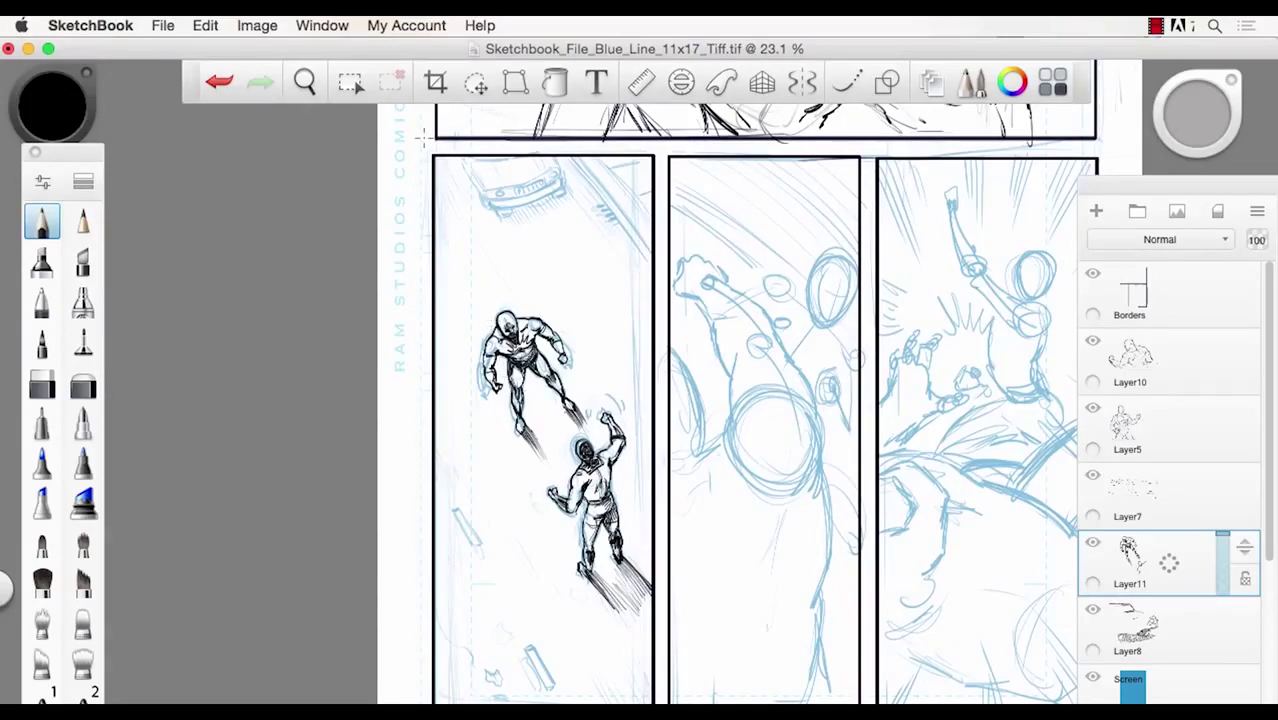
# - Draw the diagonal curb lines and the dark hatched grate in the left lower panel's upper right corner
pyautogui.press('space')
pyautogui.moveTo(531, 269); pyautogui.dragTo(479, 228)
pyautogui.press('space')
pyautogui.press('space')
pyautogui.moveTo(449, 186); pyautogui.dragTo(579, 289)
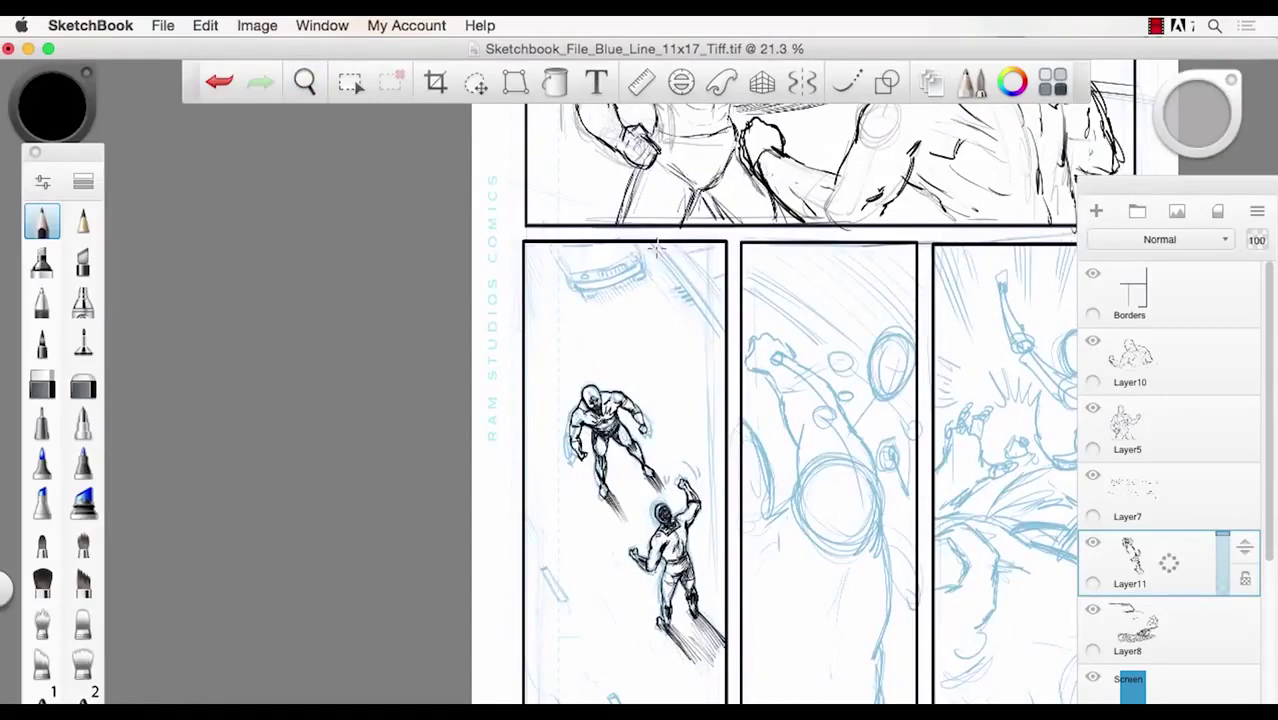
pyautogui.moveTo(652, 245)
pyautogui.mouseDown()
pyautogui.moveTo(687, 290)
pyautogui.moveTo(652, 236)
pyautogui.moveTo(730, 336)
pyautogui.mouseUp()
pyautogui.moveTo(680, 274); pyautogui.dragTo(724, 330)
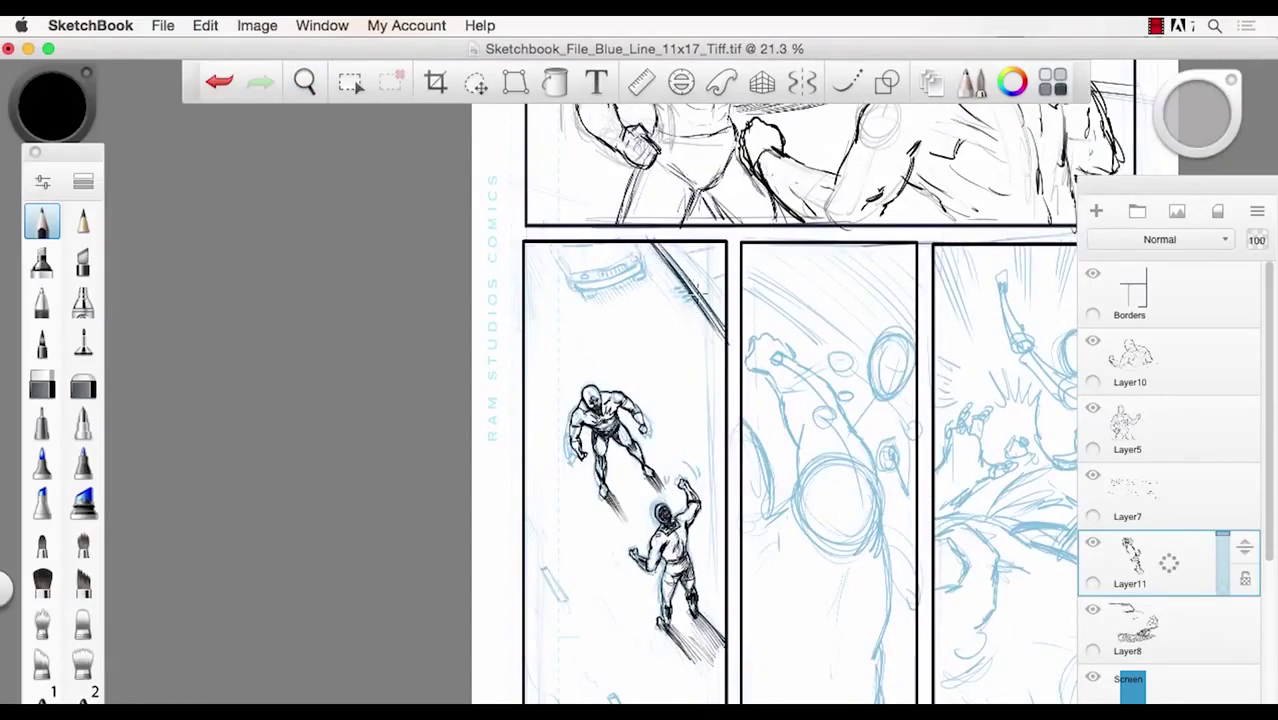
pyautogui.moveTo(656, 242)
pyautogui.mouseDown()
pyautogui.moveTo(706, 304)
pyautogui.moveTo(726, 302)
pyautogui.mouseUp()
pyautogui.moveTo(694, 250)
pyautogui.mouseDown()
pyautogui.moveTo(724, 243)
pyautogui.moveTo(726, 278)
pyautogui.mouseUp()
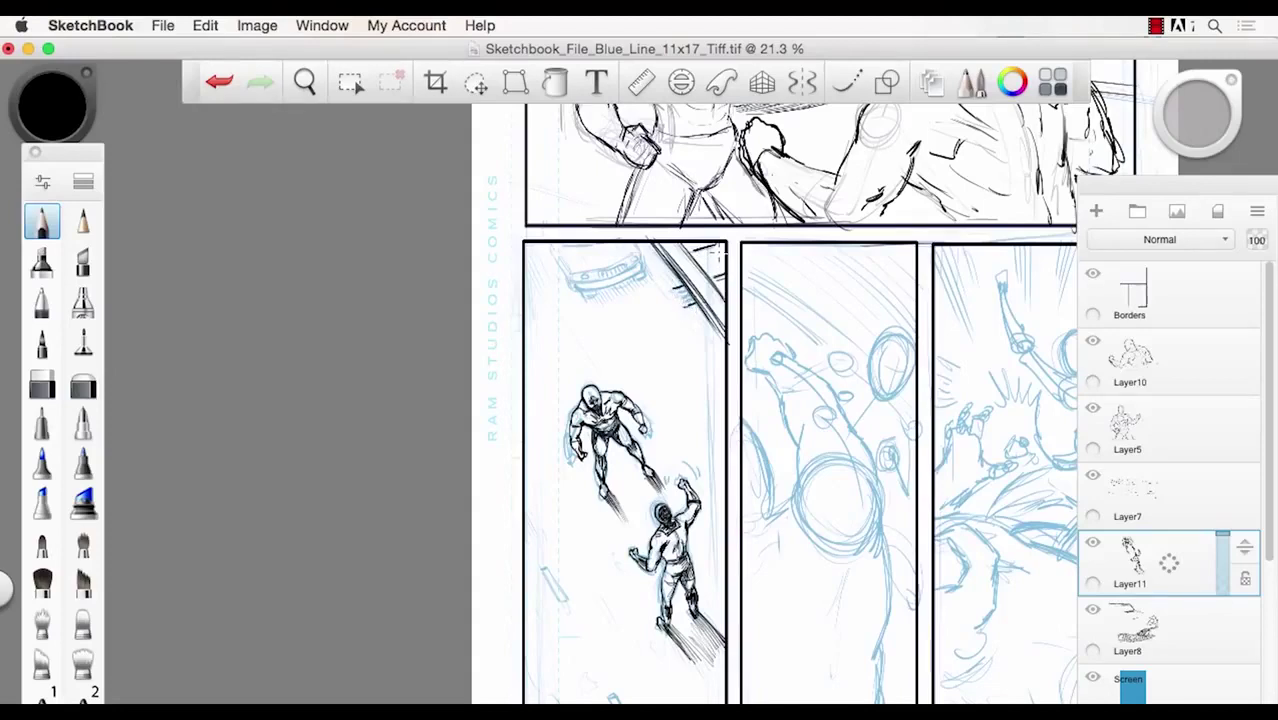
pyautogui.moveTo(668, 284)
pyautogui.mouseDown()
pyautogui.moveTo(684, 306)
pyautogui.moveTo(700, 300)
pyautogui.moveTo(692, 310)
pyautogui.mouseUp()
# - Trace the parked car at the top of the left lower panel, with grille details and a hatched shadow beneath
pyautogui.moveTo(642, 246)
pyautogui.mouseDown()
pyautogui.moveTo(612, 268)
pyautogui.moveTo(568, 271)
pyautogui.moveTo(600, 286)
pyautogui.moveTo(632, 278)
pyautogui.moveTo(566, 290)
pyautogui.mouseUp()
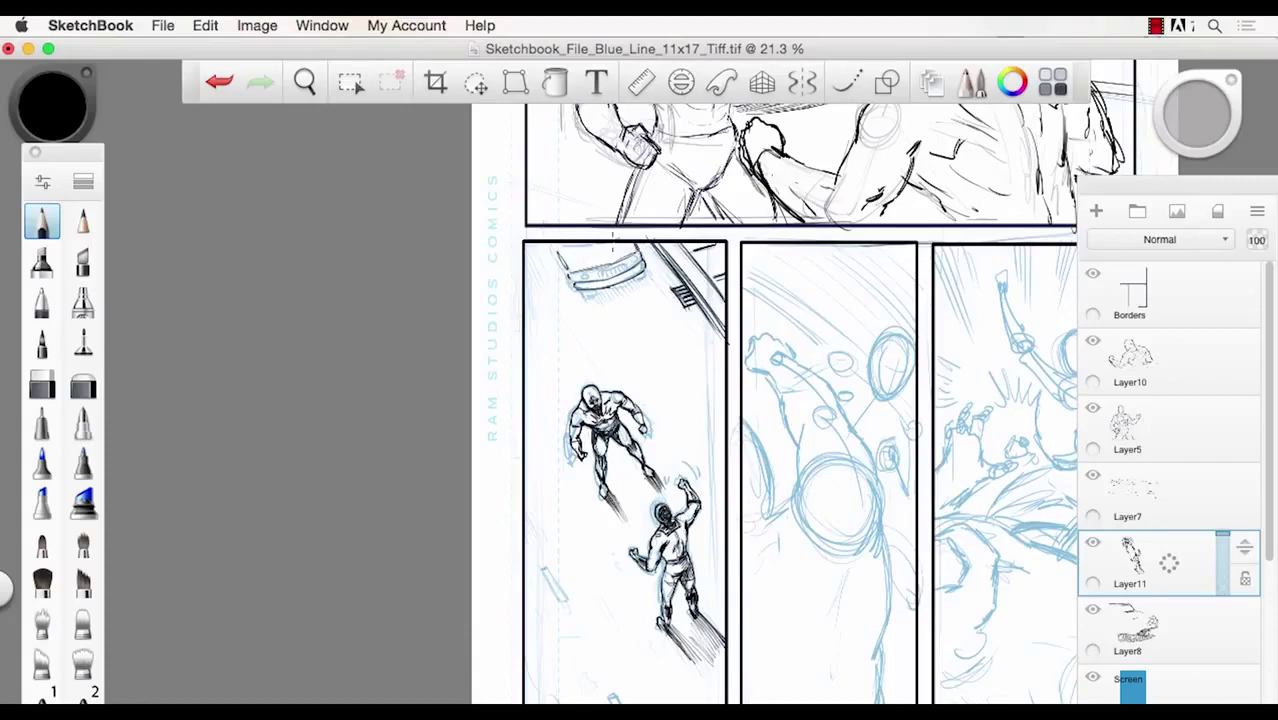
pyautogui.moveTo(590, 291); pyautogui.dragTo(574, 284)
pyautogui.moveTo(604, 262); pyautogui.dragTo(592, 284)
pyautogui.moveTo(556, 254)
pyautogui.mouseDown()
pyautogui.moveTo(594, 301)
pyautogui.moveTo(648, 276)
pyautogui.mouseUp()
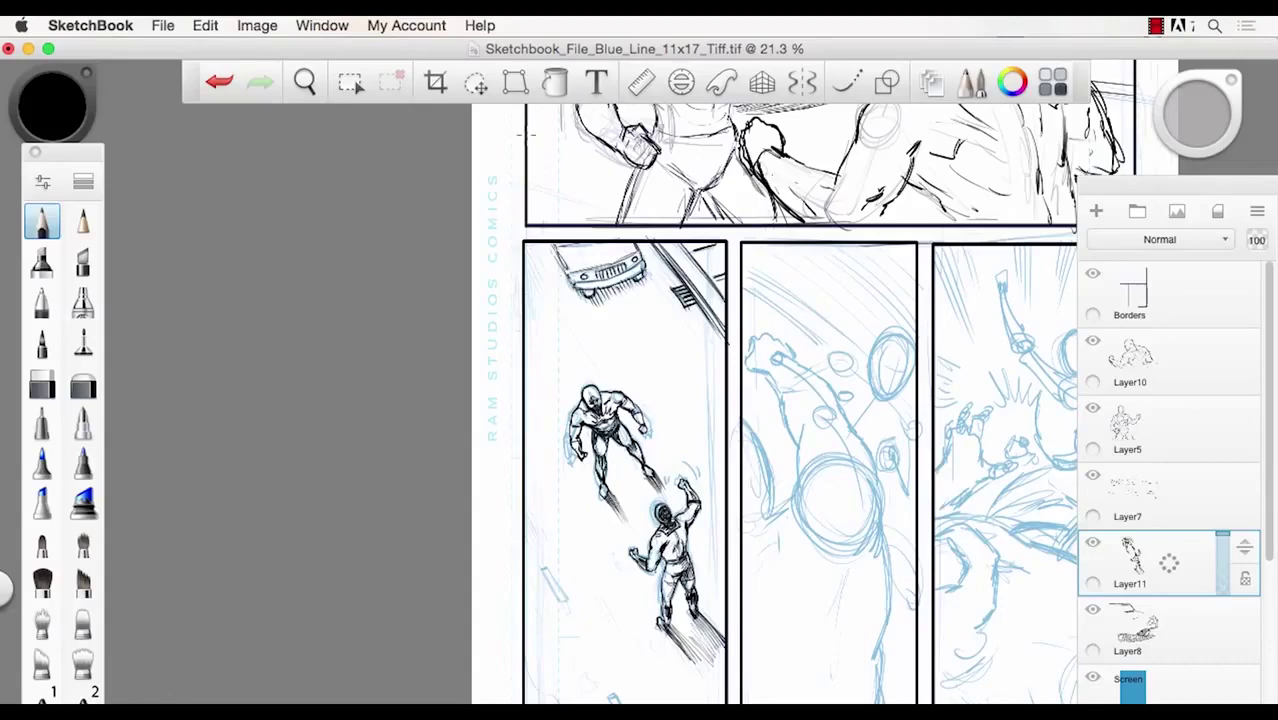
# - Outline the debris pieces in the lower part of the left lower panel and add diagonal ground strokes around them
pyautogui.press('space')
pyautogui.moveTo(621, 512); pyautogui.dragTo(522, 502)
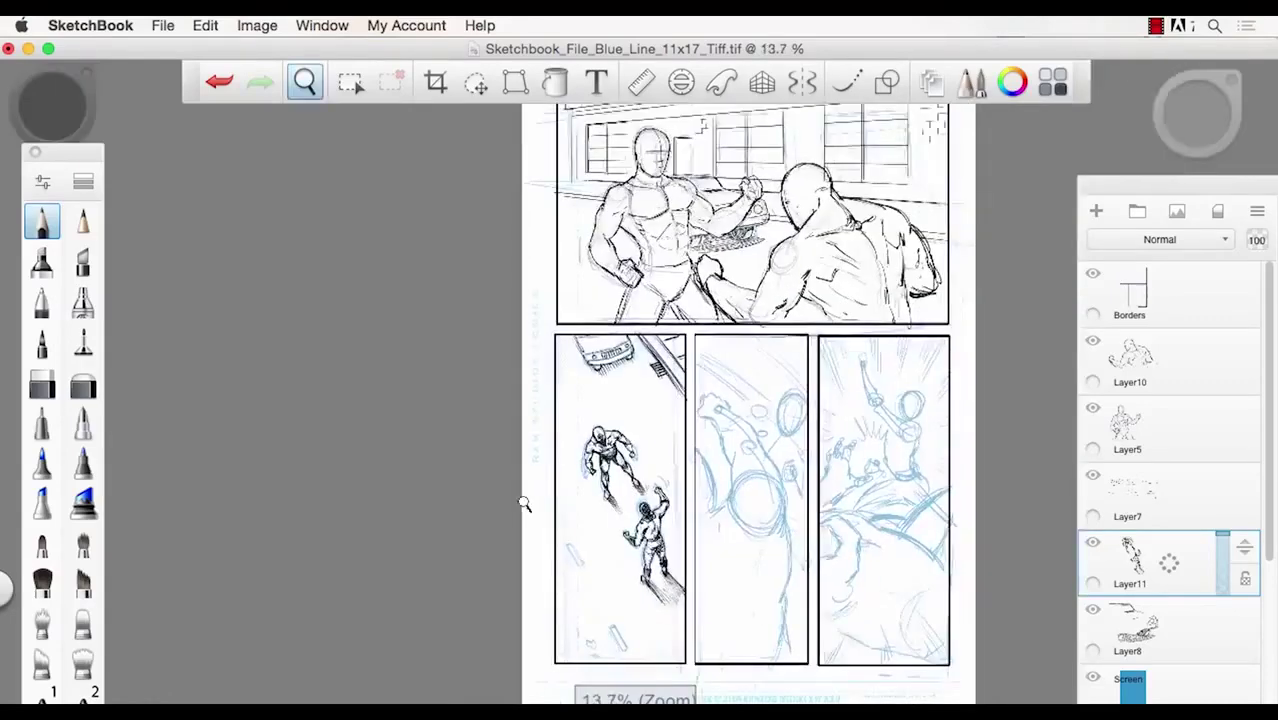
pyautogui.press('space')
pyautogui.moveTo(552, 617); pyautogui.dragTo(522, 570)
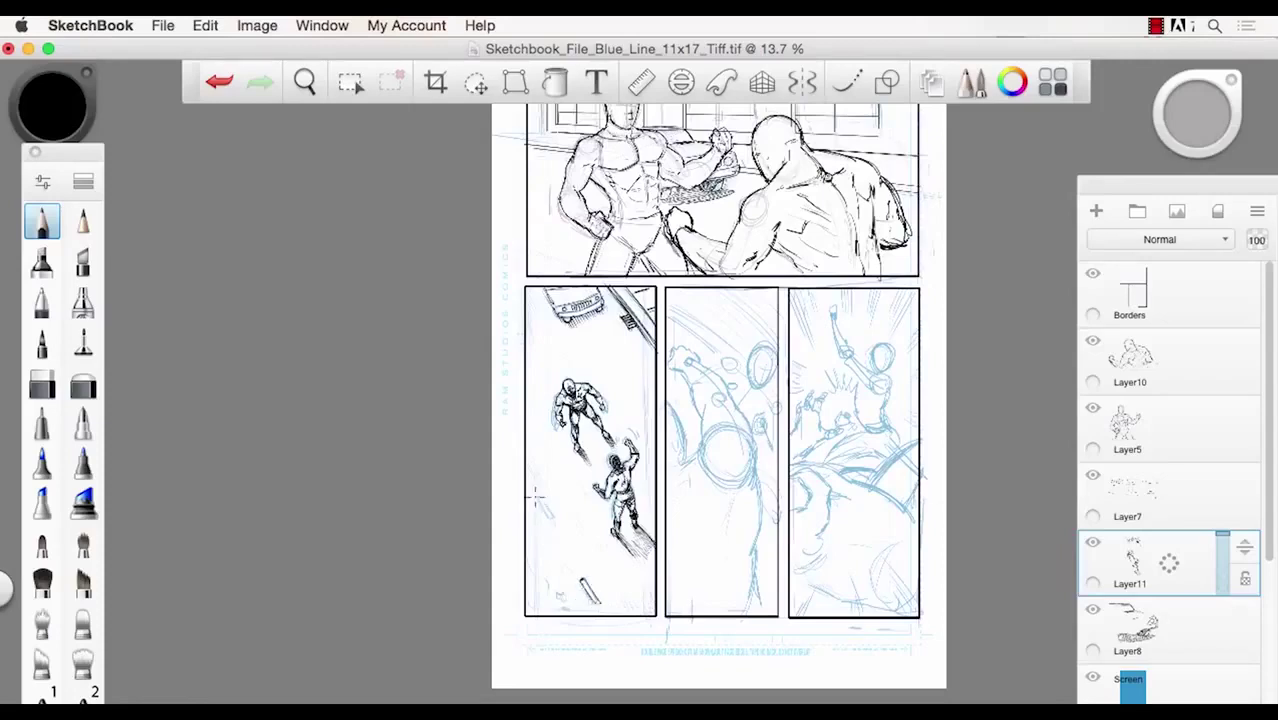
pyautogui.moveTo(537, 497); pyautogui.dragTo(549, 519)
pyautogui.moveTo(632, 600); pyautogui.dragTo(654, 613)
pyautogui.moveTo(565, 602); pyautogui.dragTo(555, 597)
pyautogui.press('space')
pyautogui.moveTo(530, 340); pyautogui.dragTo(575, 456)
pyautogui.press('space')
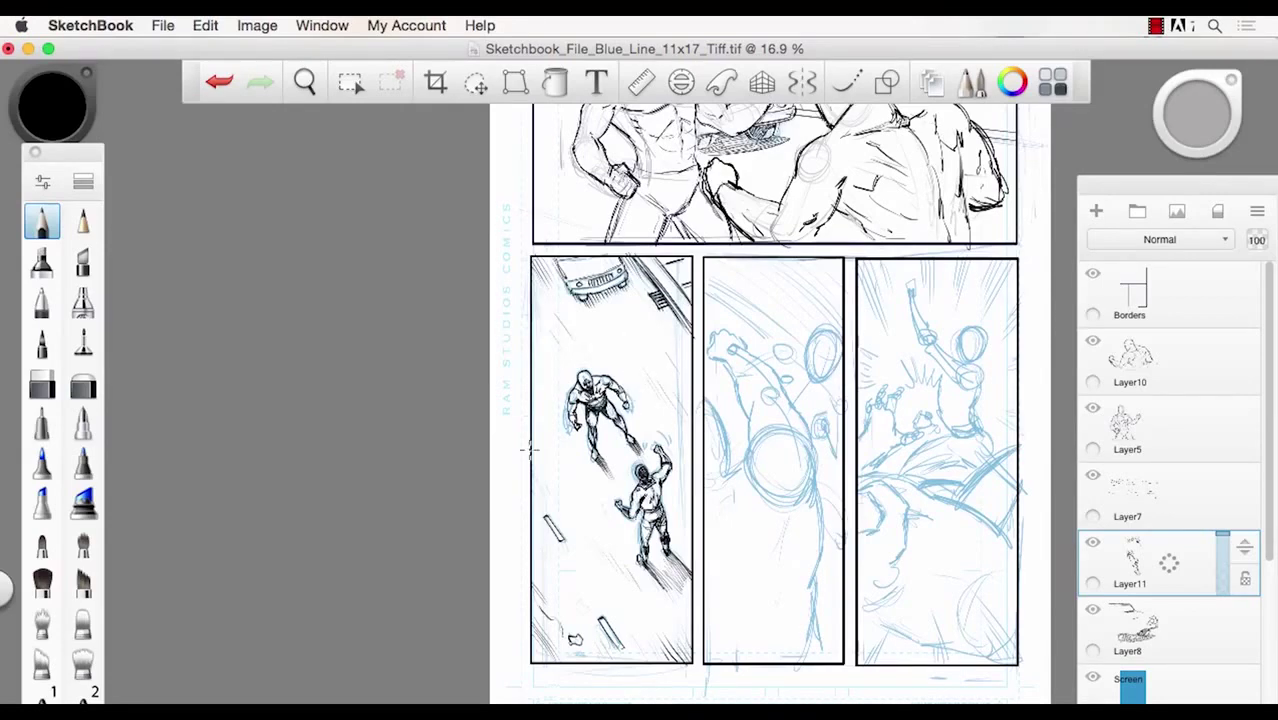
# - Trace the foreground figure's back, shoulder, raised arm and fist in black in the middle lower panel
pyautogui.press('space')
pyautogui.moveTo(551, 441); pyautogui.dragTo(323, 545)
pyautogui.press('space')
pyautogui.press('space')
pyautogui.press('space')
pyautogui.moveTo(566, 568); pyautogui.dragTo(630, 568)
pyautogui.moveTo(582, 632); pyautogui.dragTo(599, 555)
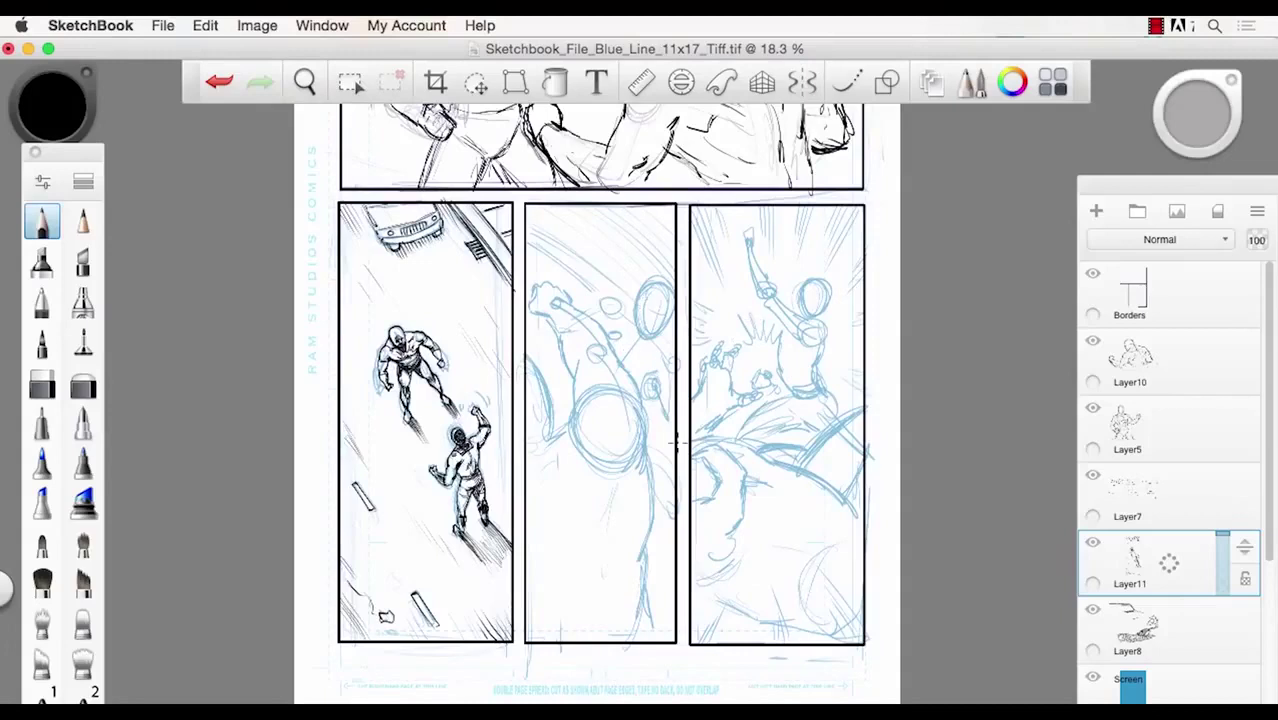
pyautogui.moveTo(575, 405)
pyautogui.mouseDown()
pyautogui.moveTo(566, 432)
pyautogui.moveTo(574, 406)
pyautogui.moveTo(648, 440)
pyautogui.moveTo(650, 465)
pyautogui.moveTo(646, 420)
pyautogui.moveTo(650, 572)
pyautogui.moveTo(652, 555)
pyautogui.moveTo(636, 636)
pyautogui.mouseUp()
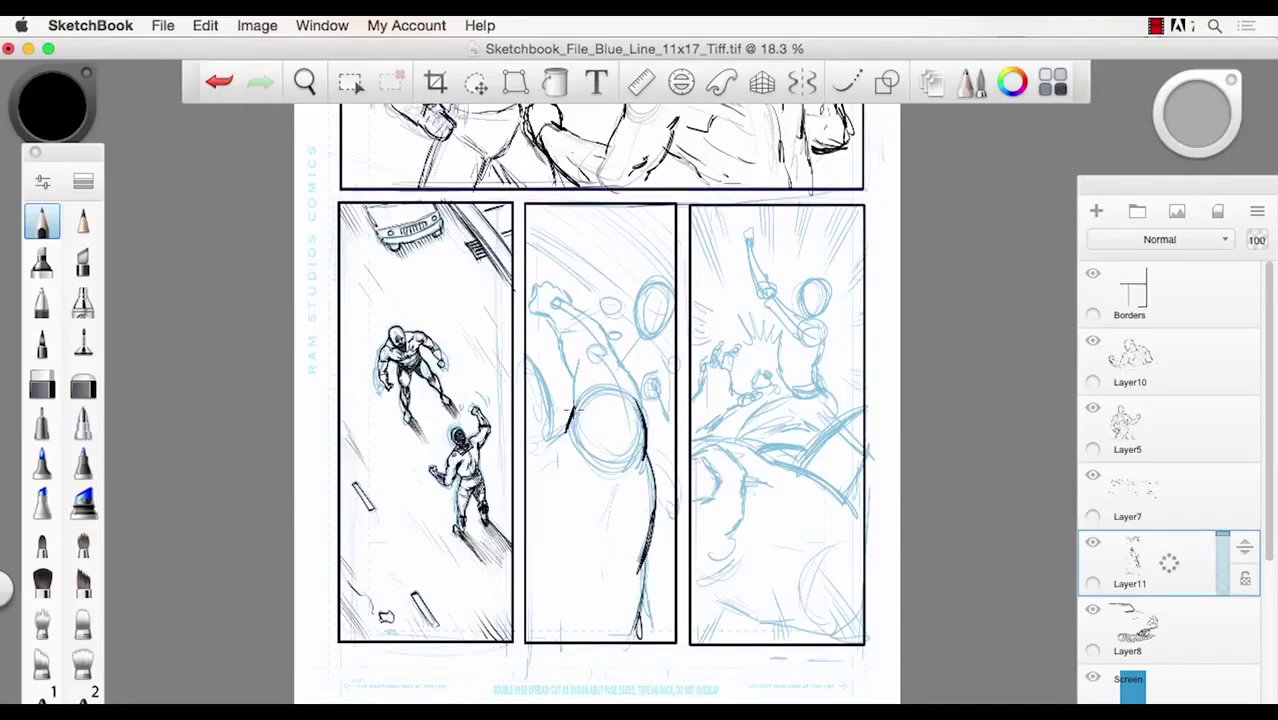
pyautogui.moveTo(574, 412); pyautogui.dragTo(575, 362)
pyautogui.moveTo(645, 410)
pyautogui.mouseDown()
pyautogui.moveTo(612, 355)
pyautogui.moveTo(570, 366)
pyautogui.moveTo(544, 312)
pyautogui.moveTo(585, 318)
pyautogui.moveTo(610, 350)
pyautogui.moveTo(574, 310)
pyautogui.moveTo(604, 338)
pyautogui.moveTo(570, 346)
pyautogui.mouseUp()
pyautogui.moveTo(543, 299)
pyautogui.mouseDown()
pyautogui.moveTo(533, 314)
pyautogui.moveTo(540, 276)
pyautogui.moveTo(570, 295)
pyautogui.moveTo(566, 312)
pyautogui.moveTo(532, 284)
pyautogui.moveTo(524, 310)
pyautogui.mouseUp()
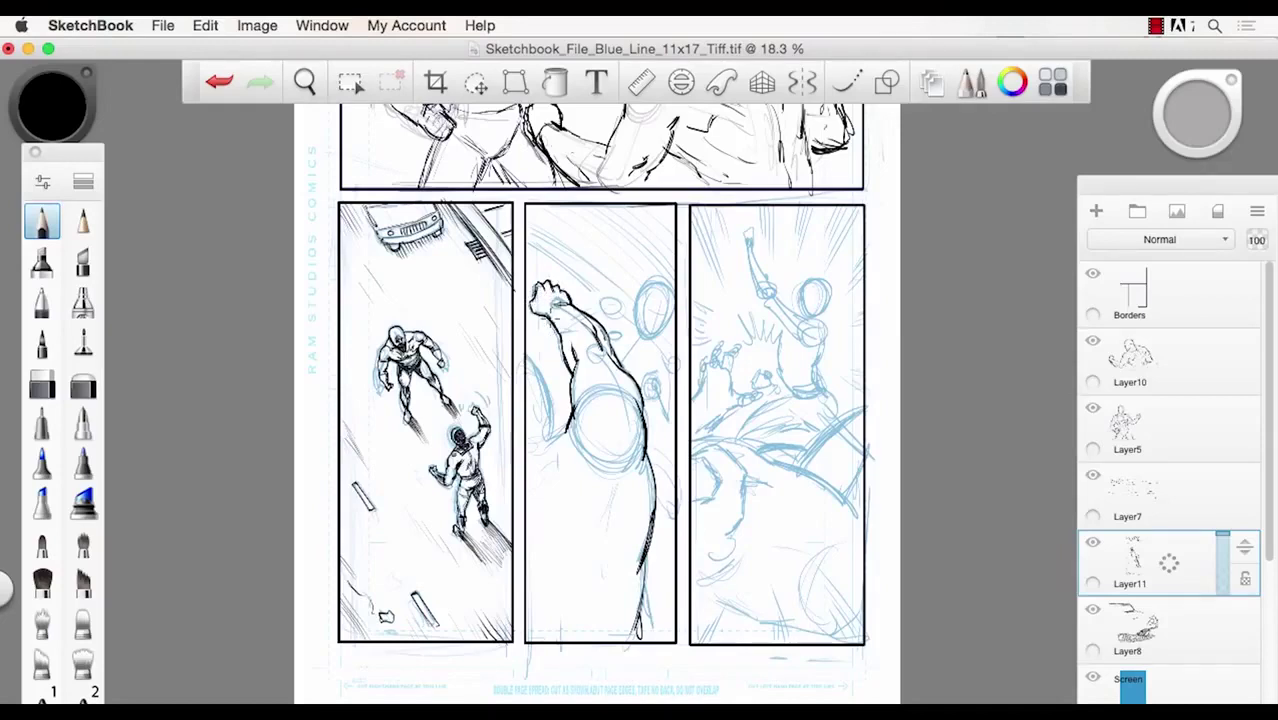
# - Add the shoulder line, back fold strokes and the curved arc at the middle lower panel's left edge
pyautogui.moveTo(569, 430)
pyautogui.mouseDown()
pyautogui.moveTo(540, 456)
pyautogui.moveTo(579, 502)
pyautogui.moveTo(573, 604)
pyautogui.moveTo(591, 625)
pyautogui.mouseUp()
pyautogui.moveTo(545, 446); pyautogui.dragTo(534, 460)
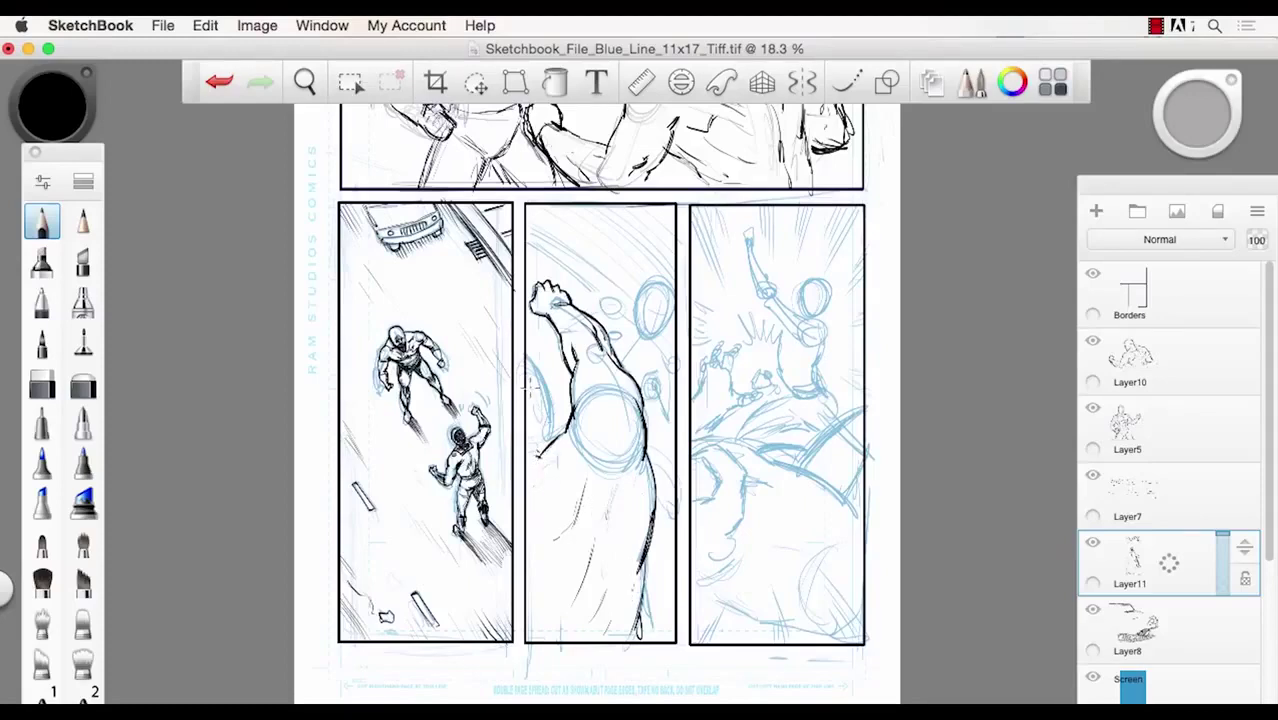
pyautogui.moveTo(530, 350)
pyautogui.mouseDown()
pyautogui.moveTo(520, 386)
pyautogui.moveTo(540, 432)
pyautogui.mouseUp()
pyautogui.moveTo(548, 450); pyautogui.dragTo(534, 463)
pyautogui.moveTo(638, 450); pyautogui.dragTo(624, 480)
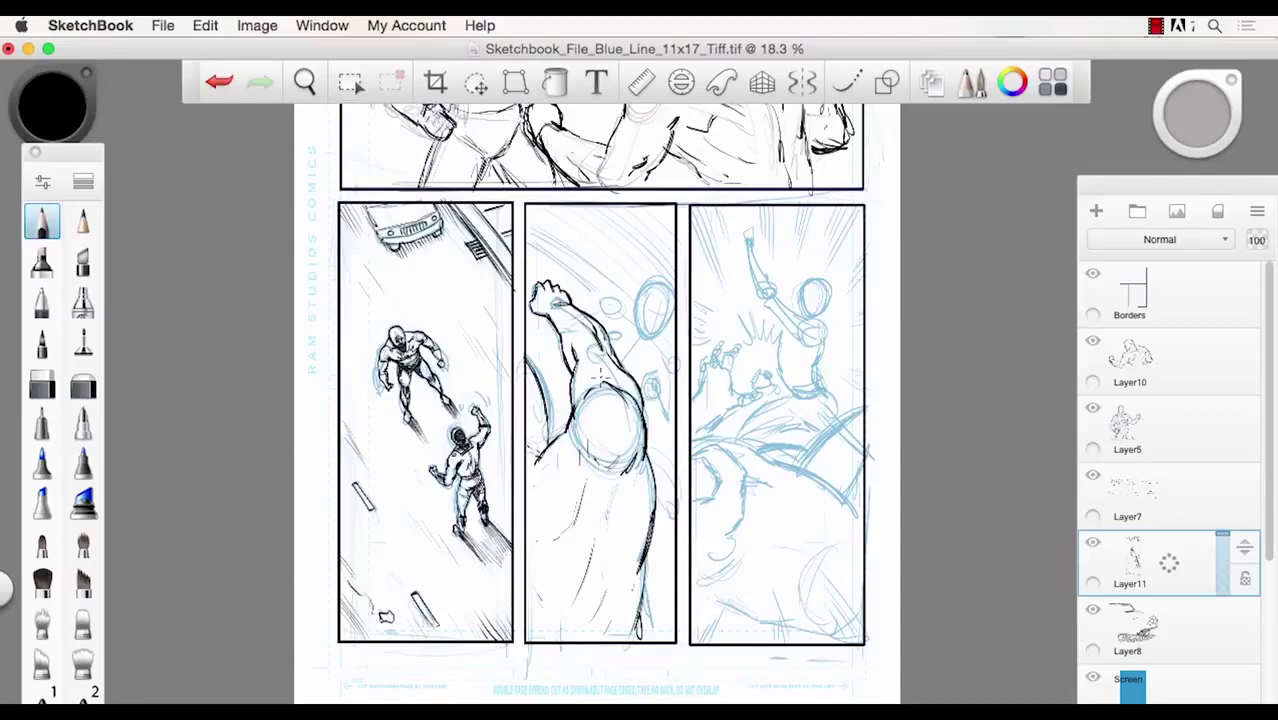
# - Trace the opponent's head, shoulder, chest and fist behind the foreground figure in the middle lower panel
pyautogui.moveTo(562, 366)
pyautogui.mouseDown()
pyautogui.moveTo(572, 346)
pyautogui.moveTo(616, 340)
pyautogui.moveTo(576, 356)
pyautogui.mouseUp()
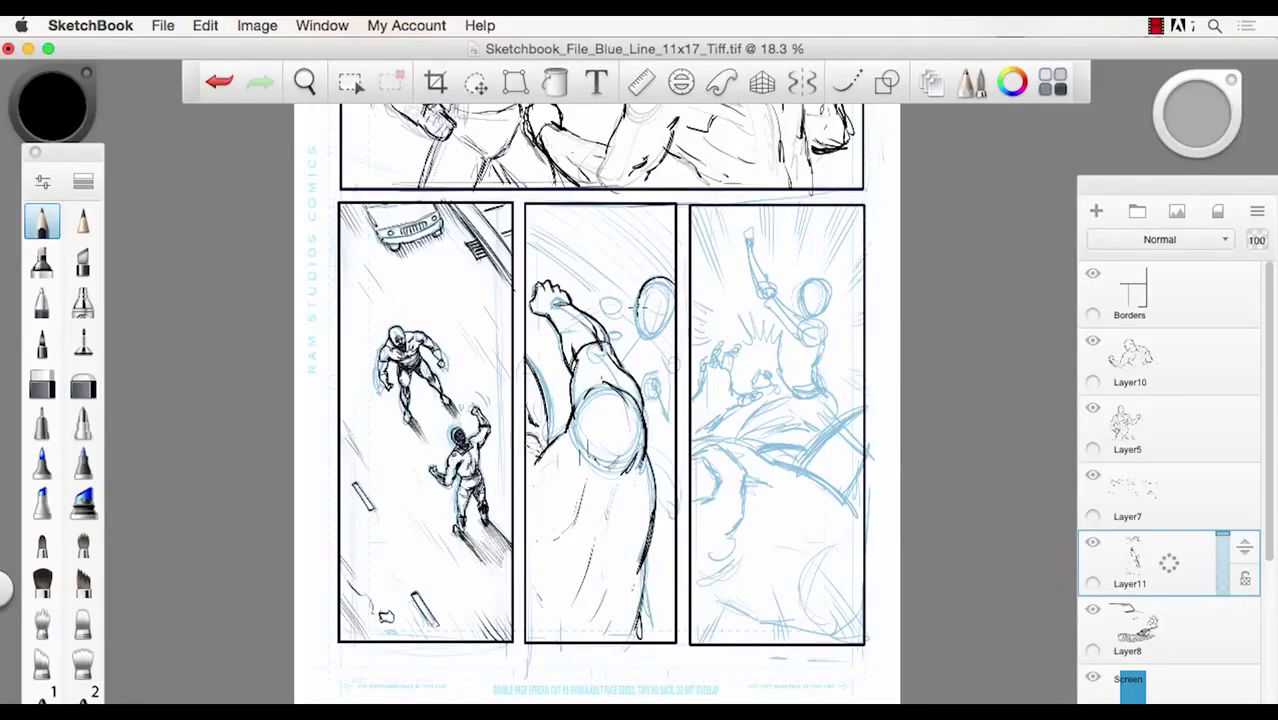
pyautogui.moveTo(637, 311); pyautogui.dragTo(652, 338)
pyautogui.moveTo(651, 372)
pyautogui.mouseDown()
pyautogui.moveTo(660, 378)
pyautogui.moveTo(632, 378)
pyautogui.moveTo(656, 394)
pyautogui.moveTo(649, 425)
pyautogui.moveTo(666, 446)
pyautogui.mouseUp()
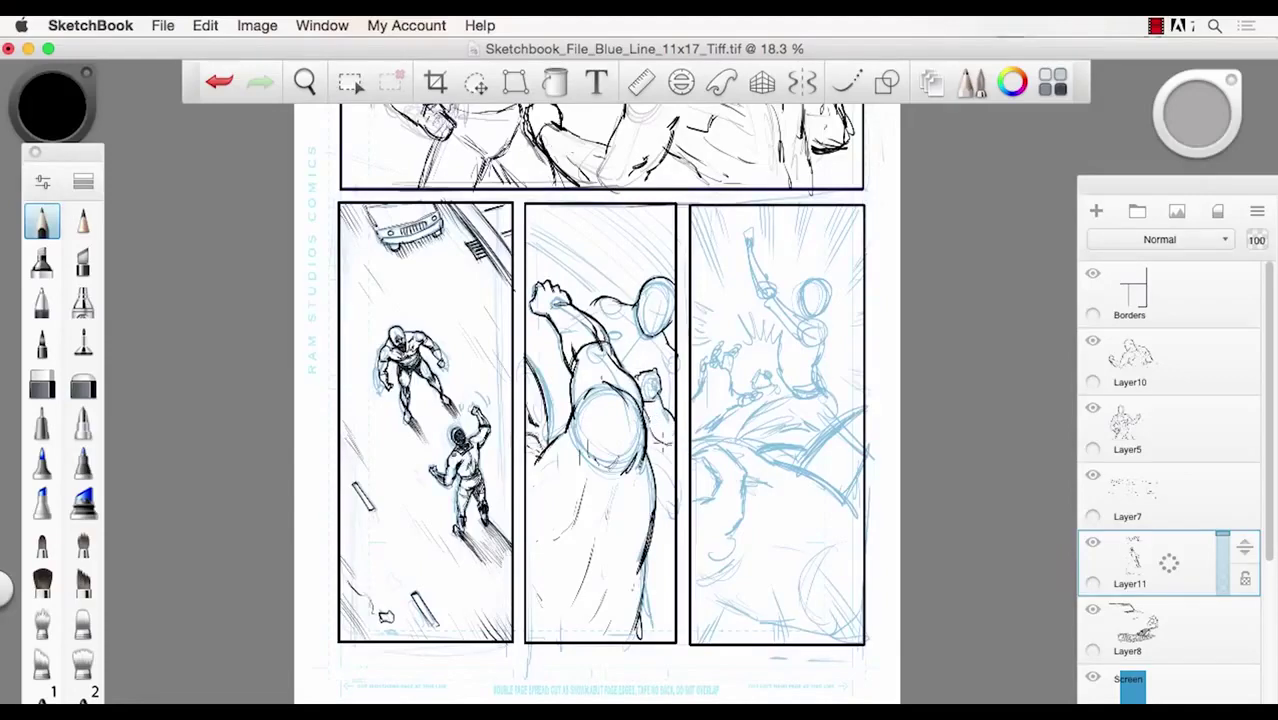
pyautogui.moveTo(656, 398); pyautogui.dragTo(669, 368)
pyautogui.moveTo(620, 303)
pyautogui.mouseDown()
pyautogui.moveTo(671, 314)
pyautogui.moveTo(649, 307)
pyautogui.moveTo(659, 304)
pyautogui.moveTo(646, 360)
pyautogui.mouseUp()
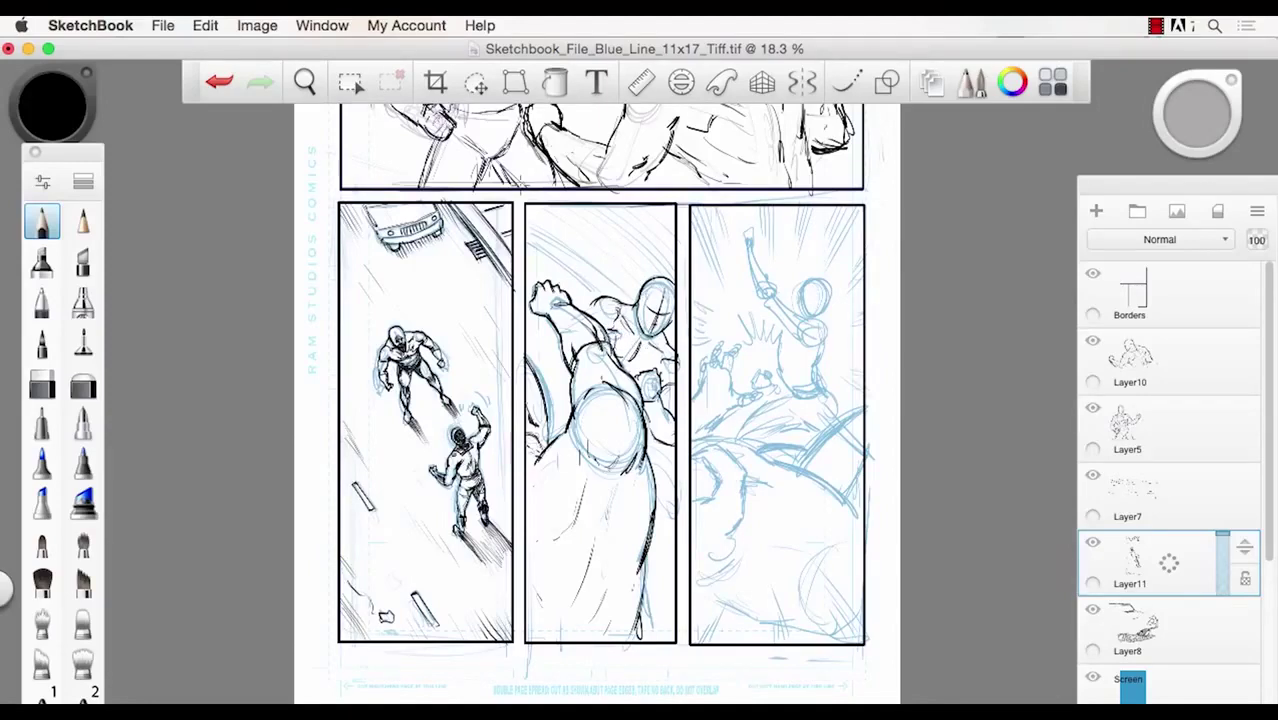
# - Draw sweeping curved speed lines across the upper part of the middle lower panel, down to the raised arm and opponent's head
pyautogui.moveTo(522, 216)
pyautogui.mouseDown()
pyautogui.moveTo(594, 272)
pyautogui.moveTo(547, 232)
pyautogui.moveTo(547, 213)
pyautogui.moveTo(621, 264)
pyautogui.moveTo(554, 207)
pyautogui.moveTo(646, 282)
pyautogui.mouseUp()
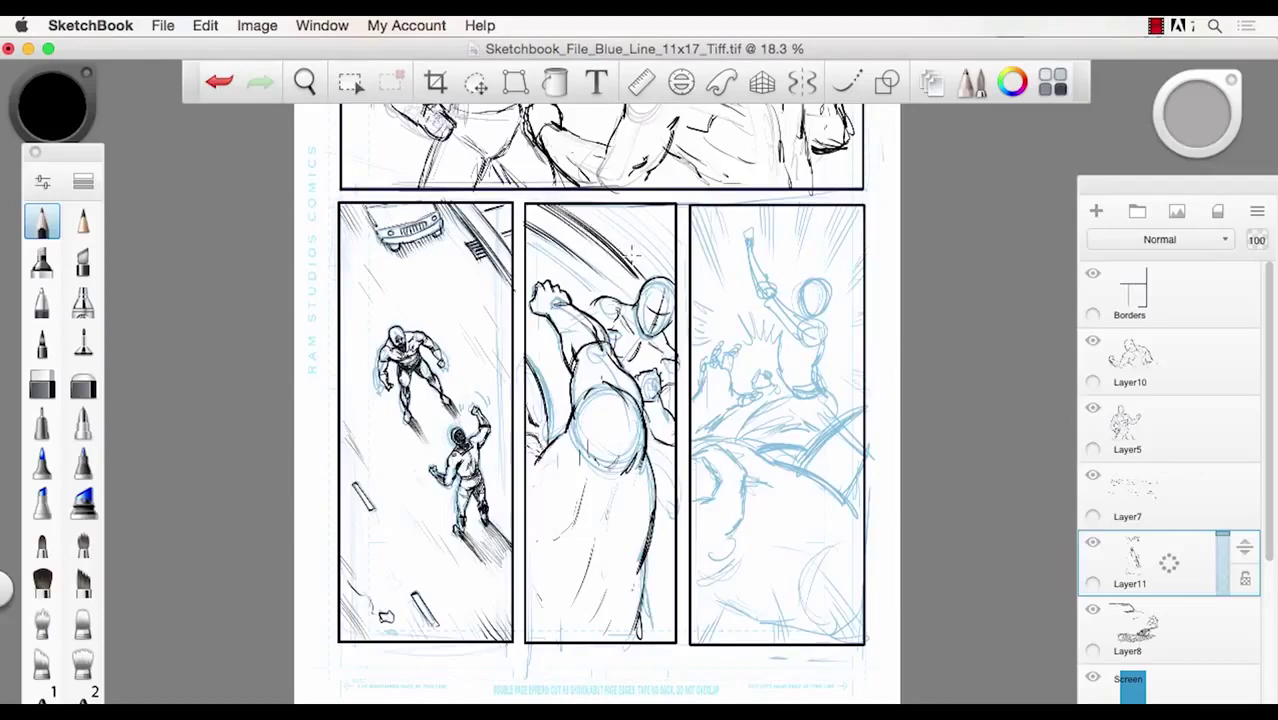
pyautogui.moveTo(576, 206); pyautogui.dragTo(674, 280)
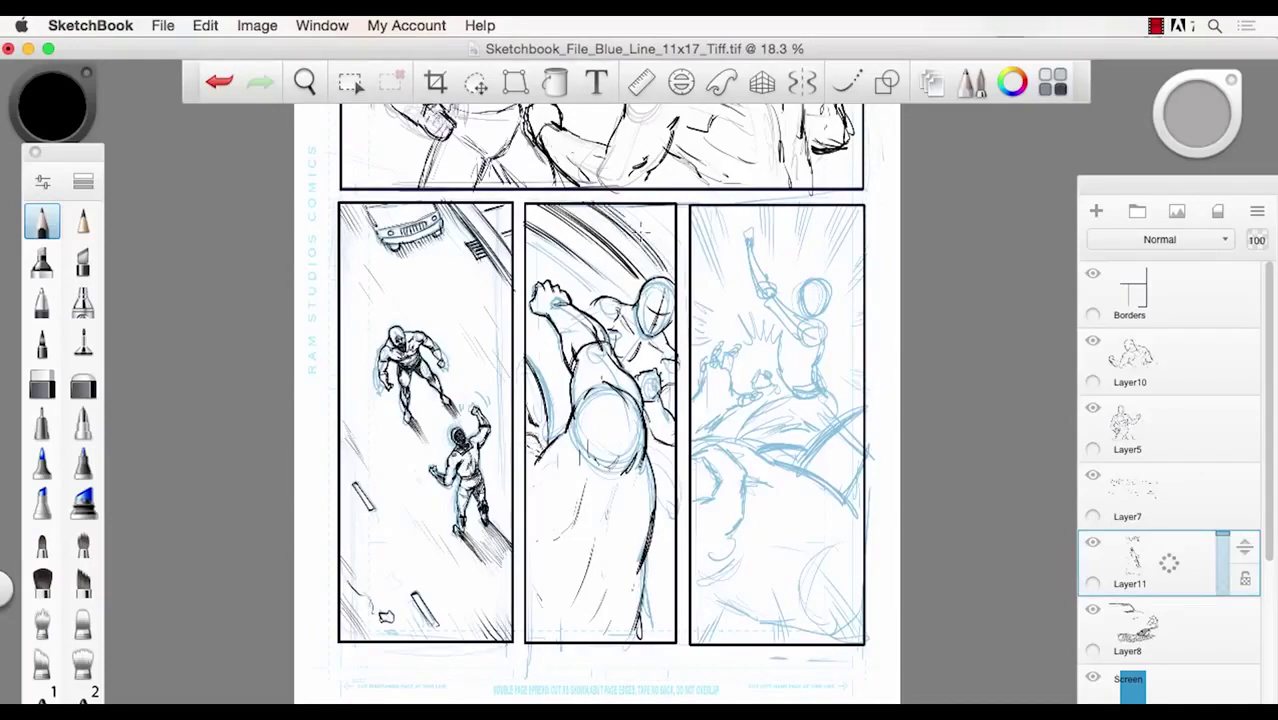
pyautogui.moveTo(624, 212)
pyautogui.mouseDown()
pyautogui.moveTo(672, 274)
pyautogui.moveTo(672, 250)
pyautogui.mouseUp()
pyautogui.moveTo(570, 208)
pyautogui.mouseDown()
pyautogui.moveTo(660, 280)
pyautogui.moveTo(636, 298)
pyautogui.mouseUp()
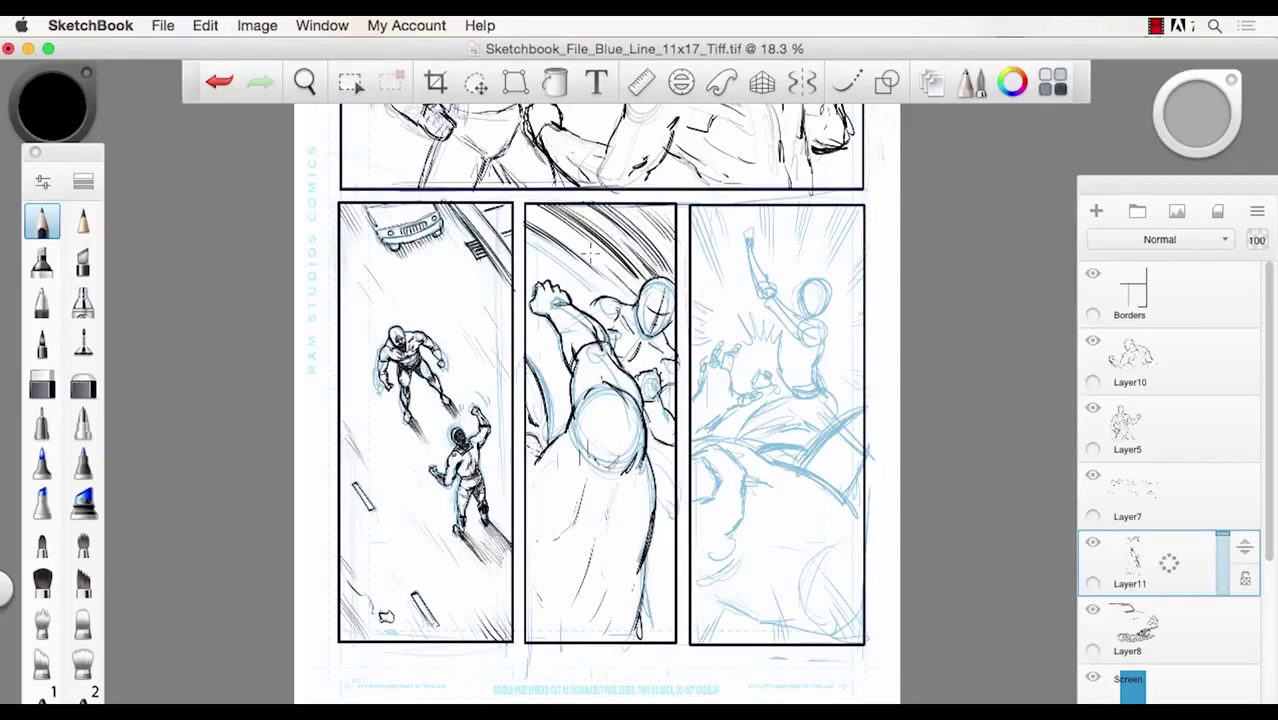
pyautogui.moveTo(588, 258)
pyautogui.mouseDown()
pyautogui.moveTo(638, 300)
pyautogui.moveTo(622, 288)
pyautogui.mouseUp()
pyautogui.moveTo(540, 256); pyautogui.dragTo(596, 298)
pyautogui.moveTo(540, 264); pyautogui.dragTo(598, 302)
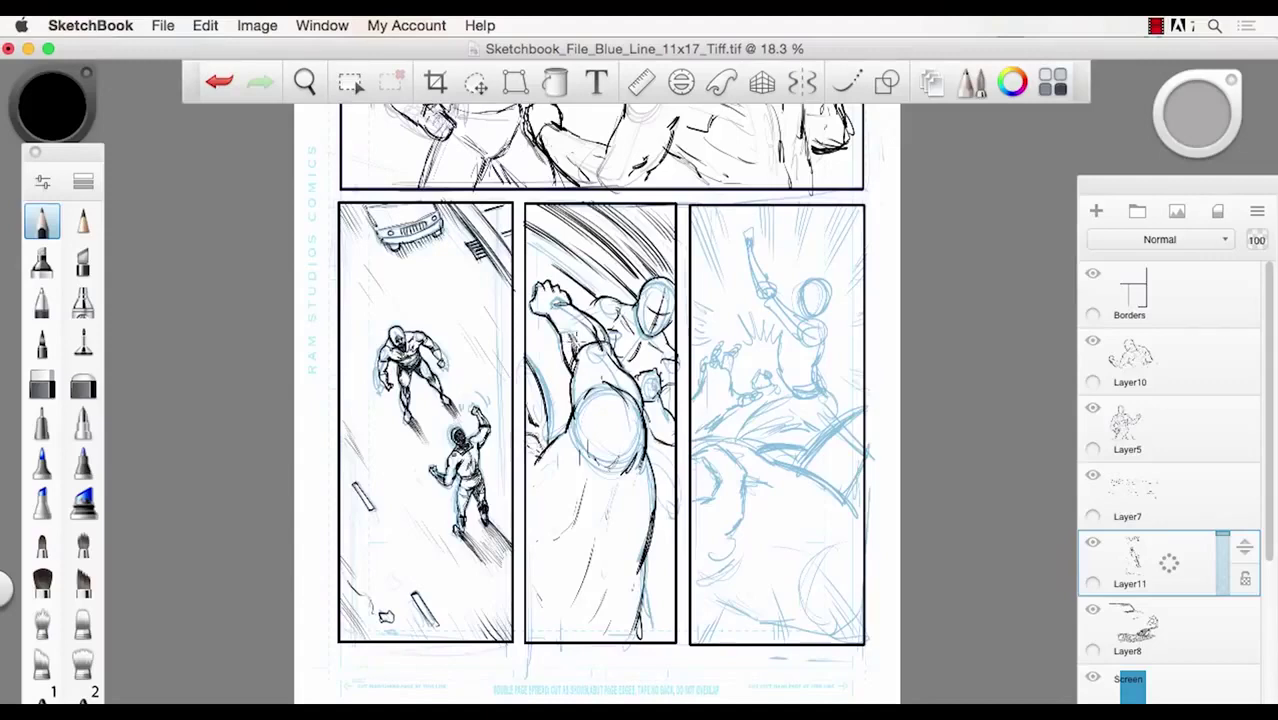
# - Shade the foreground figure's forearm and right back edge, and add facial features to the opponent in the middle lower panel
pyautogui.moveTo(592, 352)
pyautogui.mouseDown()
pyautogui.moveTo(558, 306)
pyautogui.moveTo(572, 306)
pyautogui.moveTo(578, 322)
pyautogui.moveTo(528, 286)
pyautogui.moveTo(554, 326)
pyautogui.mouseUp()
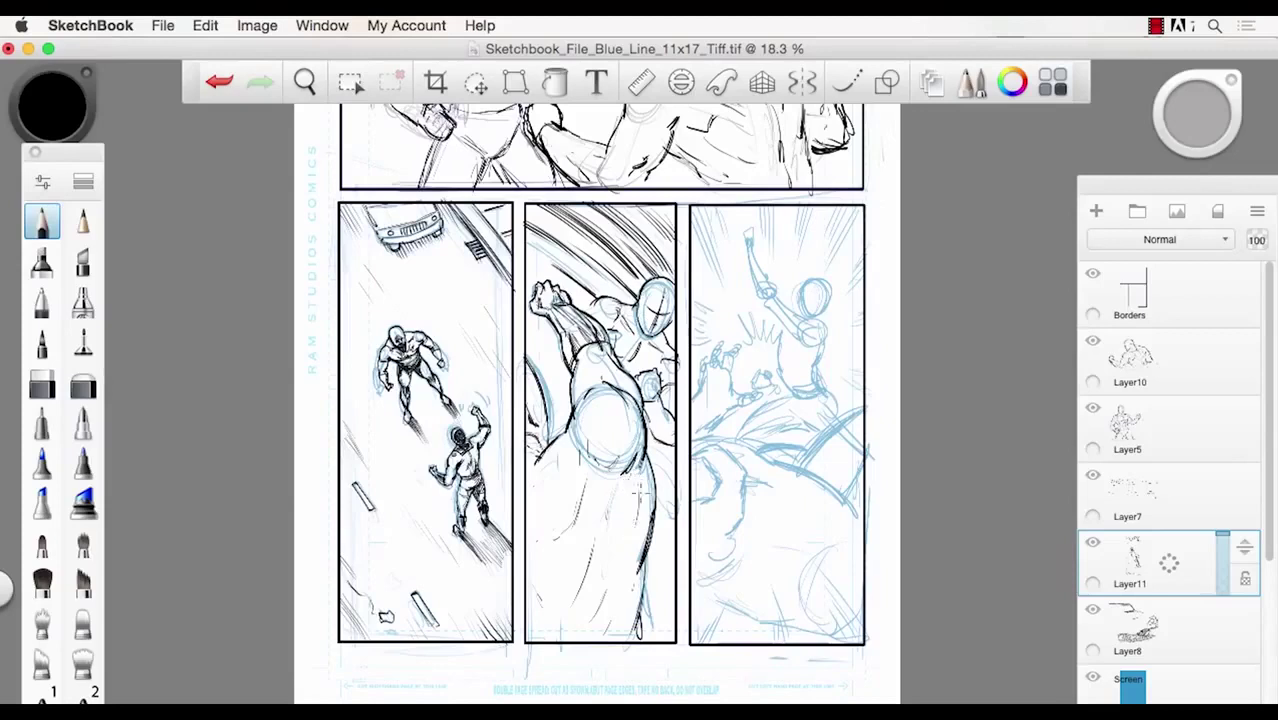
pyautogui.moveTo(640, 492); pyautogui.dragTo(612, 634)
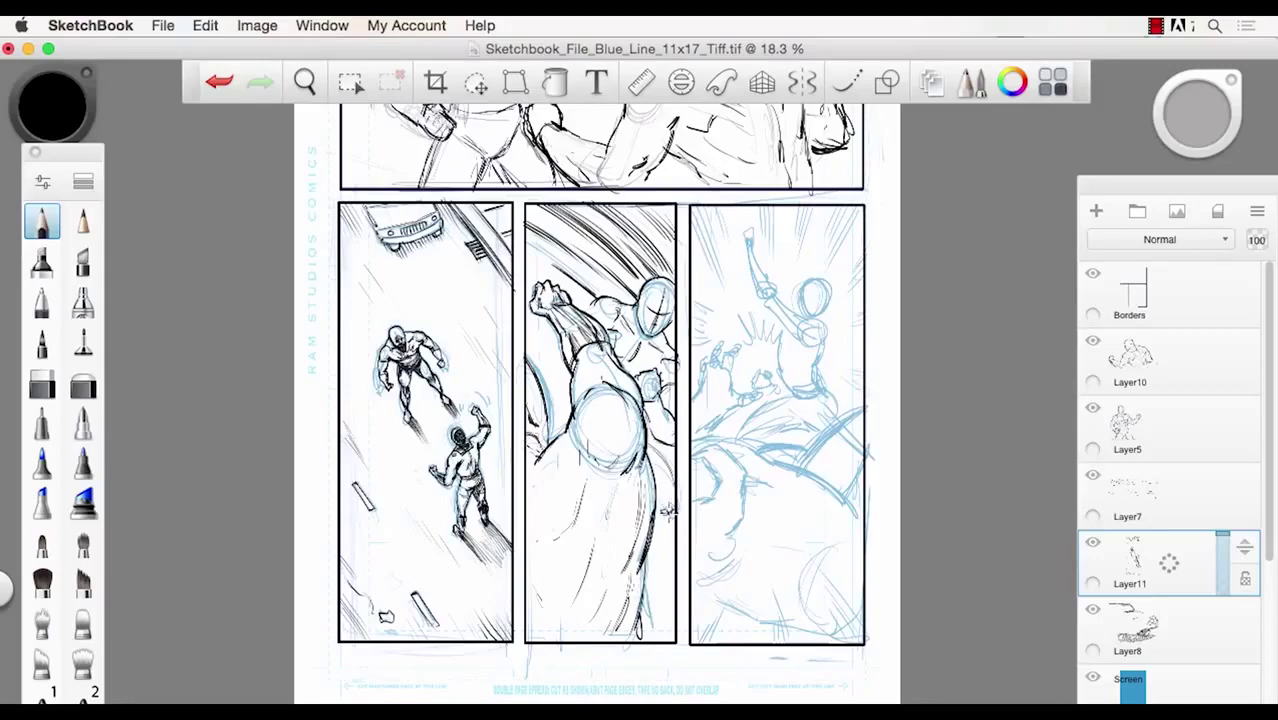
pyautogui.moveTo(664, 510); pyautogui.dragTo(656, 550)
pyautogui.moveTo(638, 306); pyautogui.dragTo(668, 318)
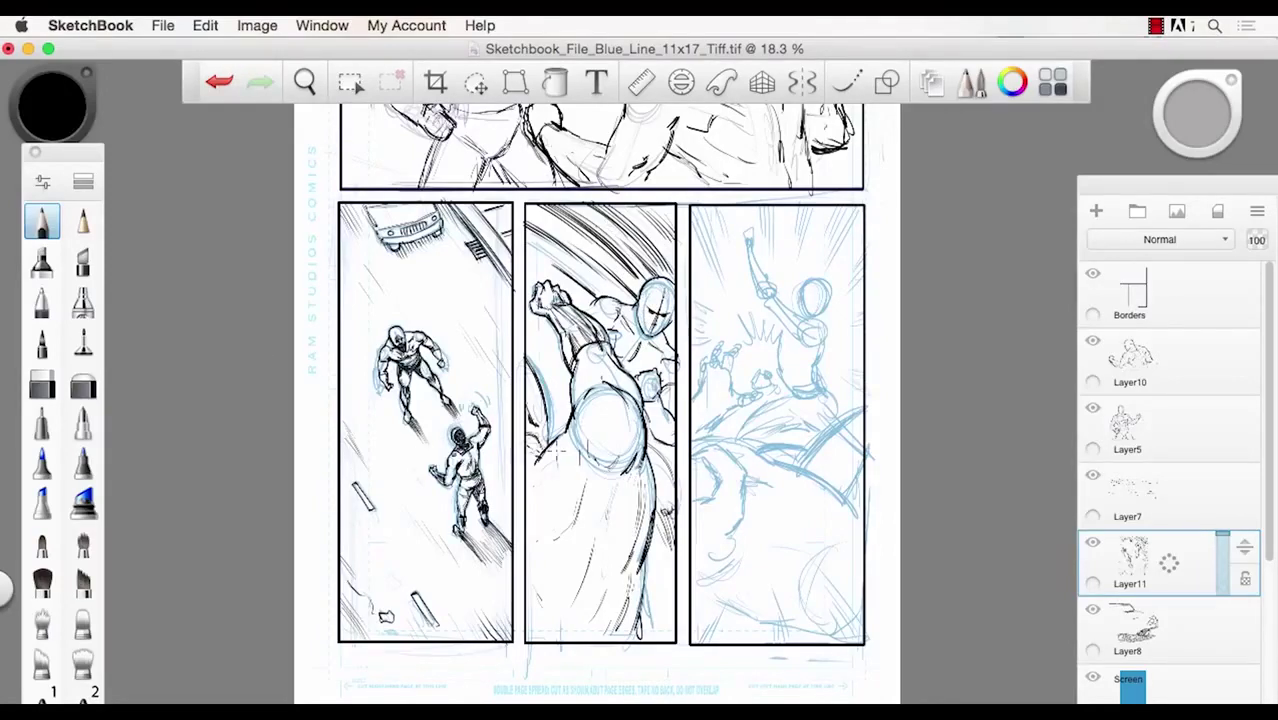
# - Hatch the area beneath the foreground figure's shoulder and the arc at the middle lower panel's left edge
pyautogui.moveTo(566, 434)
pyautogui.mouseDown()
pyautogui.moveTo(564, 480)
pyautogui.moveTo(525, 523)
pyautogui.mouseUp()
pyautogui.moveTo(540, 372)
pyautogui.mouseDown()
pyautogui.moveTo(522, 392)
pyautogui.moveTo(540, 446)
pyautogui.moveTo(526, 403)
pyautogui.moveTo(524, 438)
pyautogui.moveTo(562, 466)
pyautogui.mouseUp()
pyautogui.moveTo(532, 512)
pyautogui.mouseDown()
pyautogui.moveTo(562, 482)
pyautogui.moveTo(530, 498)
pyautogui.mouseUp()
pyautogui.moveTo(536, 438)
pyautogui.mouseDown()
pyautogui.moveTo(526, 476)
pyautogui.moveTo(562, 528)
pyautogui.moveTo(574, 592)
pyautogui.mouseUp()
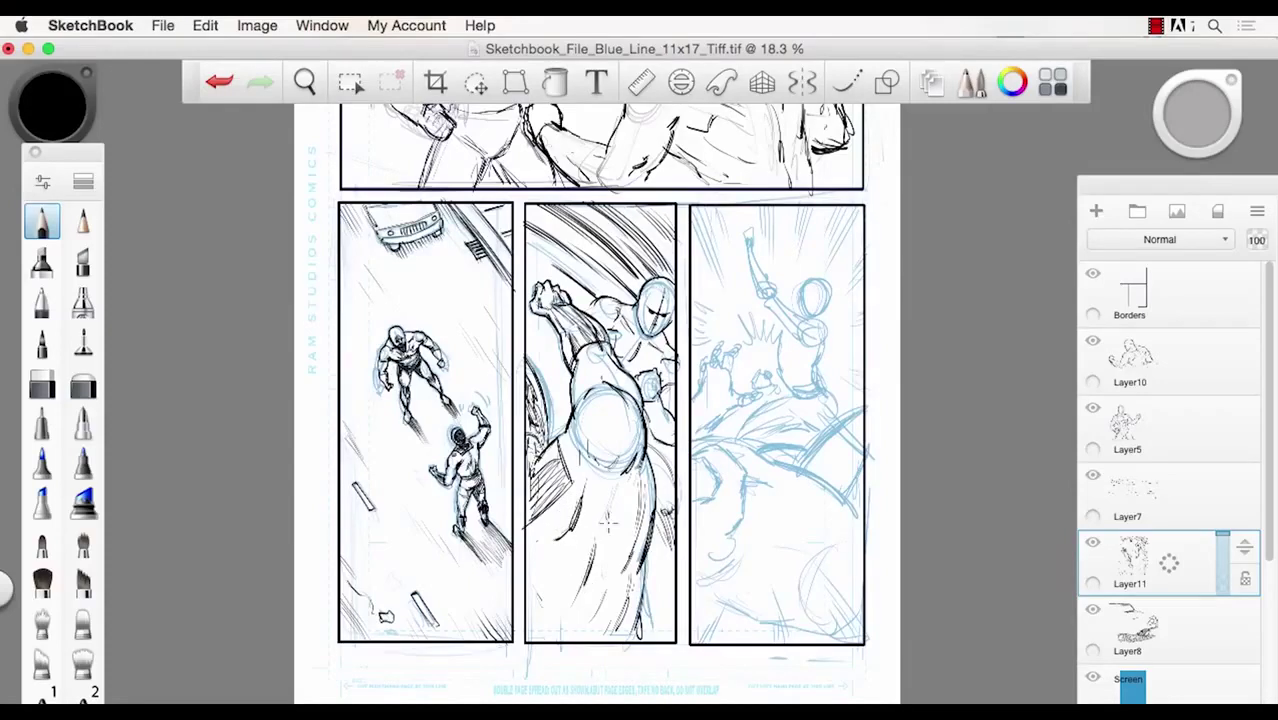
# - Add fold and shading strokes over the foreground figure's lower back and along its right contour in the middle lower panel
pyautogui.moveTo(624, 504); pyautogui.dragTo(608, 542)
pyautogui.moveTo(544, 570)
pyautogui.mouseDown()
pyautogui.moveTo(520, 612)
pyautogui.moveTo(546, 636)
pyautogui.mouseUp()
pyautogui.moveTo(630, 596); pyautogui.dragTo(612, 636)
pyautogui.moveTo(650, 566); pyautogui.dragTo(632, 612)
pyautogui.moveTo(652, 584); pyautogui.dragTo(640, 616)
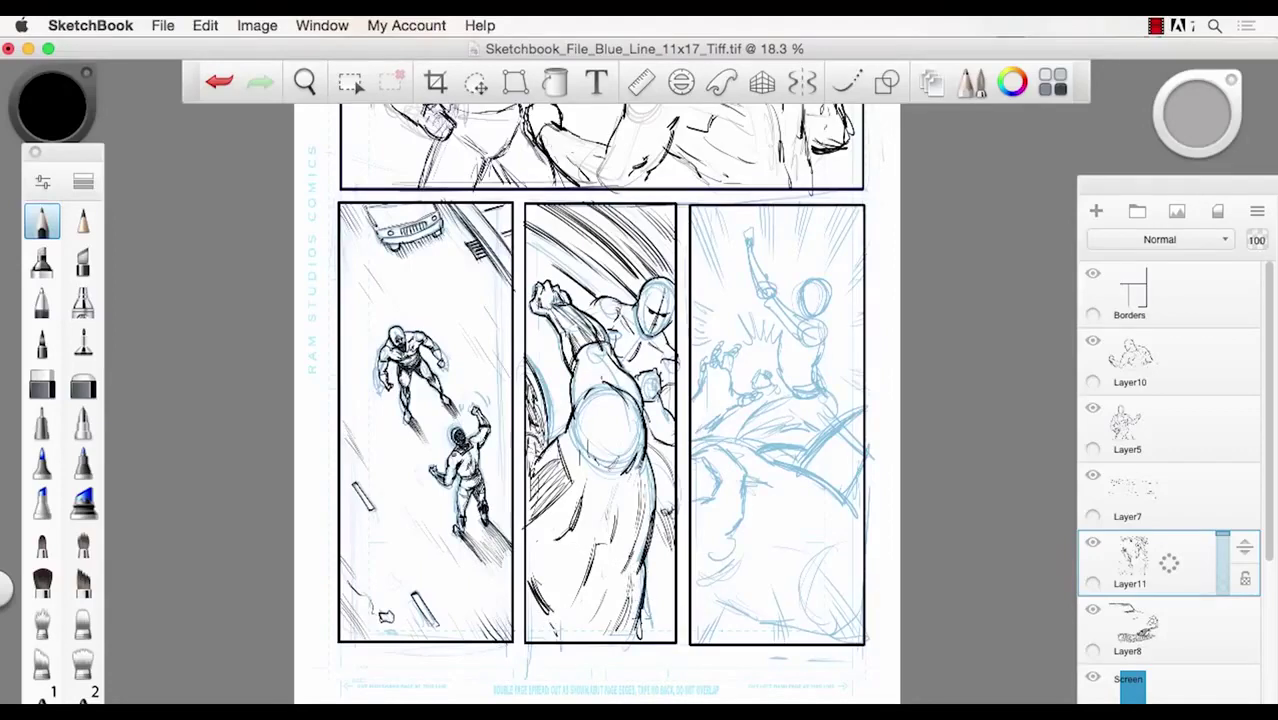
pyautogui.moveTo(574, 414); pyautogui.dragTo(560, 438)
# - Touch up the head, neck and shoulder of the right-hand figure in the top panel with black strokes
pyautogui.press('space')
pyautogui.moveTo(533, 376); pyautogui.dragTo(420, 387)
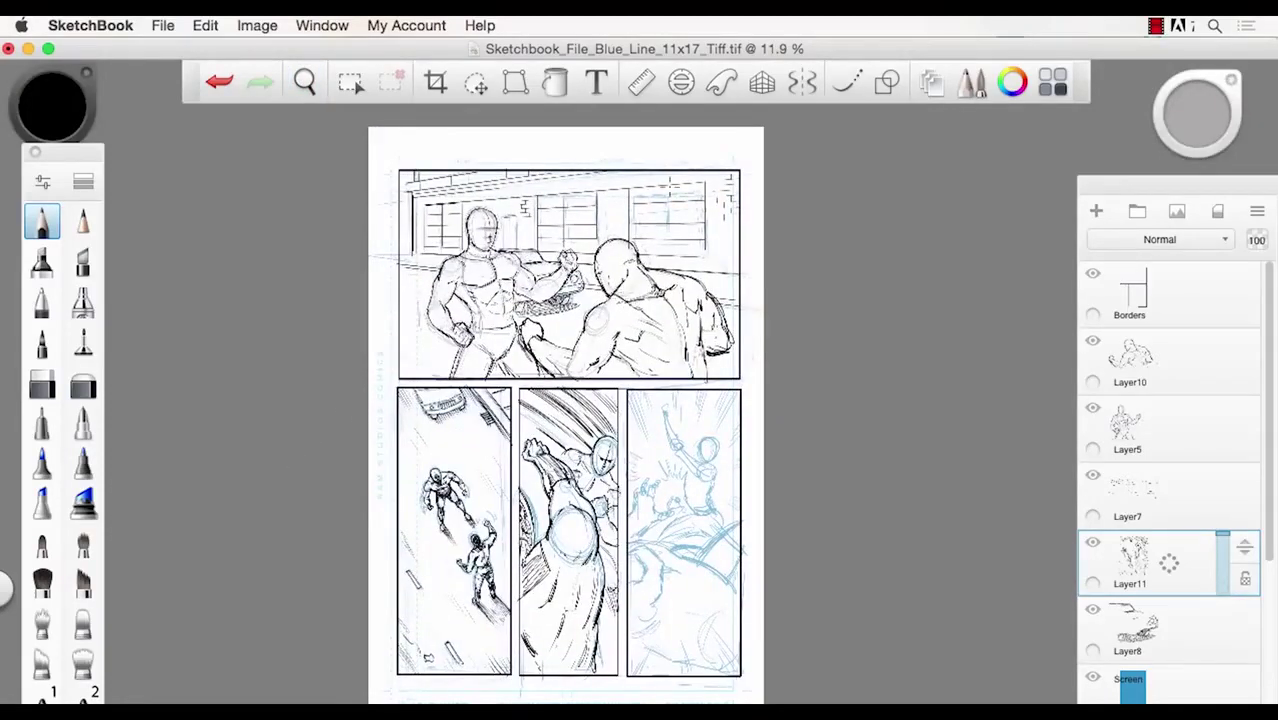
pyautogui.moveTo(680, 288)
pyautogui.mouseDown()
pyautogui.moveTo(638, 304)
pyautogui.moveTo(680, 284)
pyautogui.mouseUp()
pyautogui.moveTo(612, 243)
pyautogui.mouseDown()
pyautogui.moveTo(591, 277)
pyautogui.moveTo(620, 296)
pyautogui.moveTo(618, 280)
pyautogui.moveTo(642, 282)
pyautogui.mouseUp()
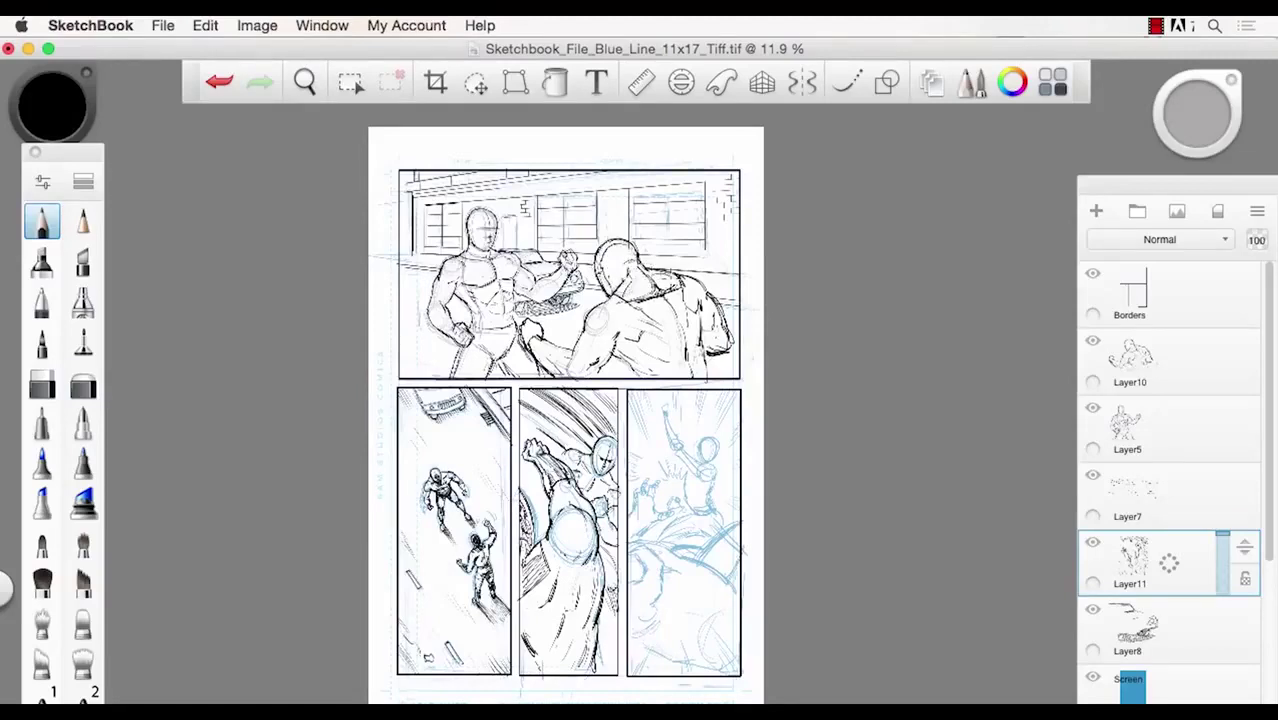
pyautogui.moveTo(606, 333)
pyautogui.mouseDown()
pyautogui.moveTo(624, 314)
pyautogui.moveTo(600, 340)
pyautogui.moveTo(614, 356)
pyautogui.mouseUp()
# - Trace the large foreground figure's main body contours and the diagonal curves behind it in the right lower panel
pyautogui.press('space')
pyautogui.moveTo(483, 220)
pyautogui.mouseDown()
pyautogui.moveTo(526, 234)
pyautogui.moveTo(476, 214)
pyautogui.mouseUp()
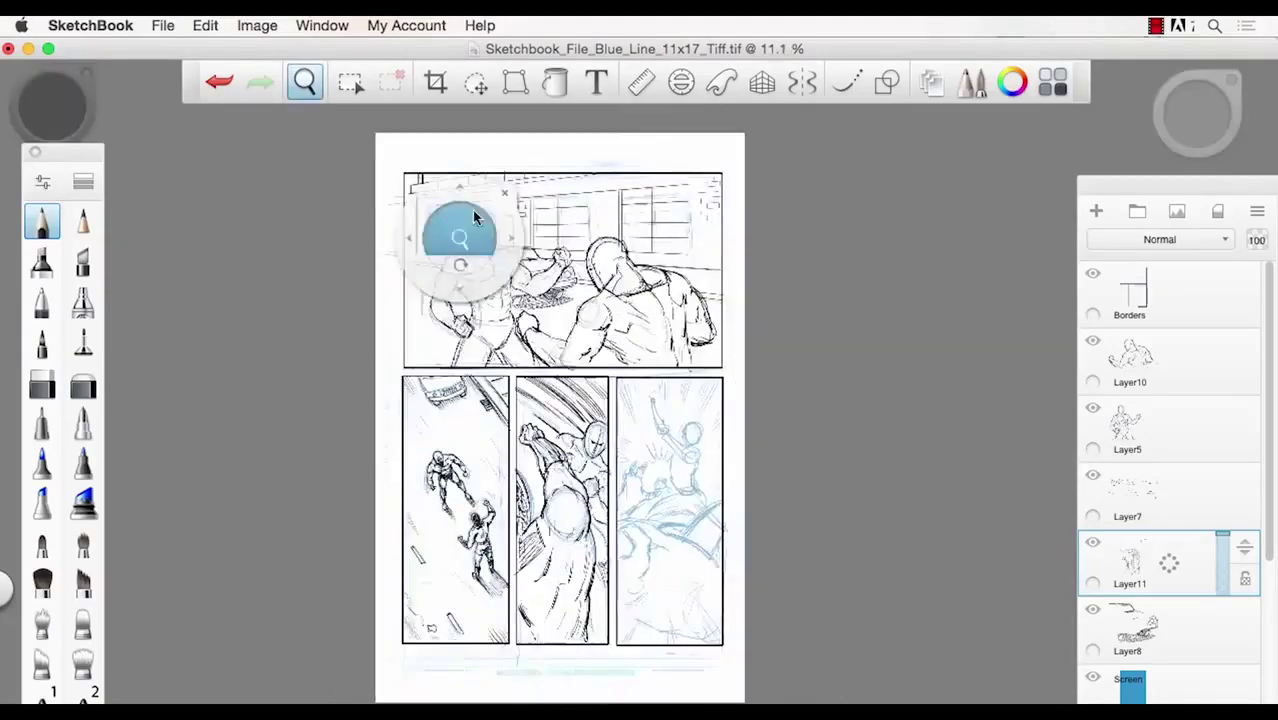
pyautogui.press('space')
pyautogui.moveTo(610, 561); pyautogui.dragTo(641, 568)
pyautogui.press('space')
pyautogui.moveTo(627, 498)
pyautogui.mouseDown()
pyautogui.moveTo(666, 522)
pyautogui.moveTo(650, 584)
pyautogui.moveTo(680, 516)
pyautogui.moveTo(756, 546)
pyautogui.moveTo(774, 570)
pyautogui.mouseUp()
pyautogui.moveTo(714, 516); pyautogui.dragTo(772, 462)
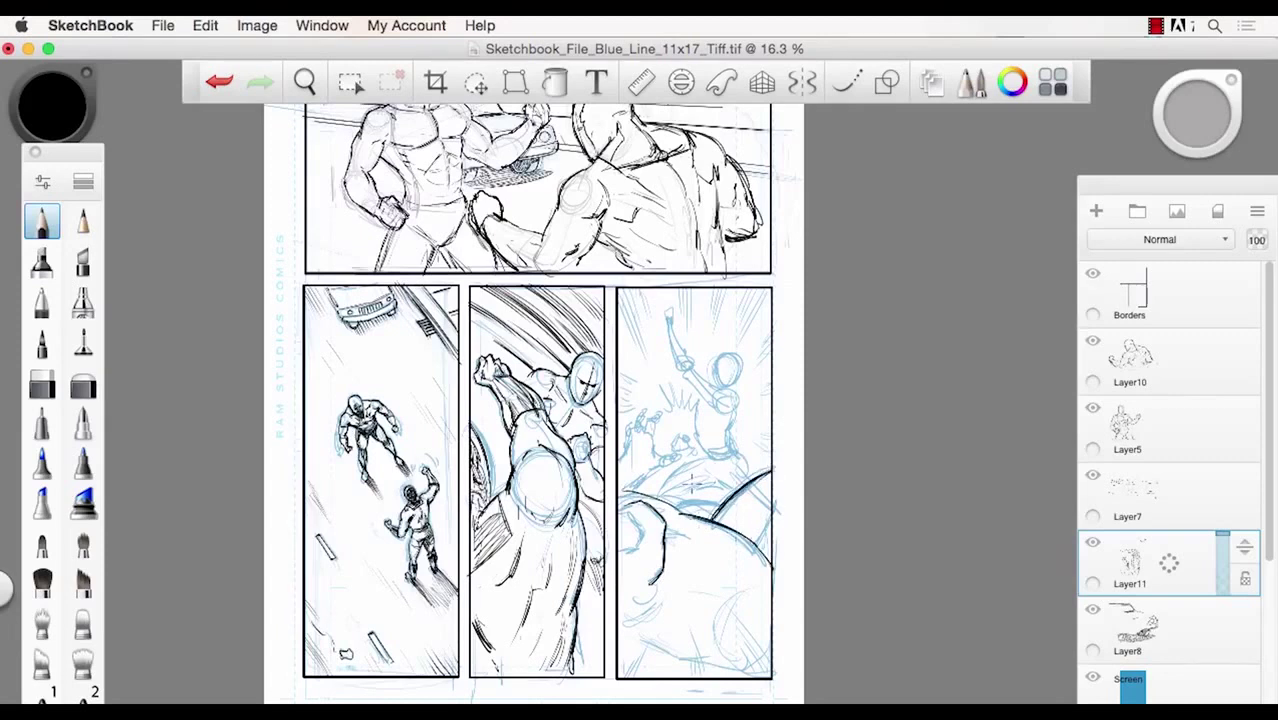
pyautogui.moveTo(716, 616)
pyautogui.mouseDown()
pyautogui.moveTo(731, 656)
pyautogui.moveTo(754, 668)
pyautogui.mouseUp()
pyautogui.moveTo(776, 572); pyautogui.dragTo(742, 580)
pyautogui.moveTo(632, 628)
pyautogui.mouseDown()
pyautogui.moveTo(670, 658)
pyautogui.moveTo(736, 668)
pyautogui.mouseUp()
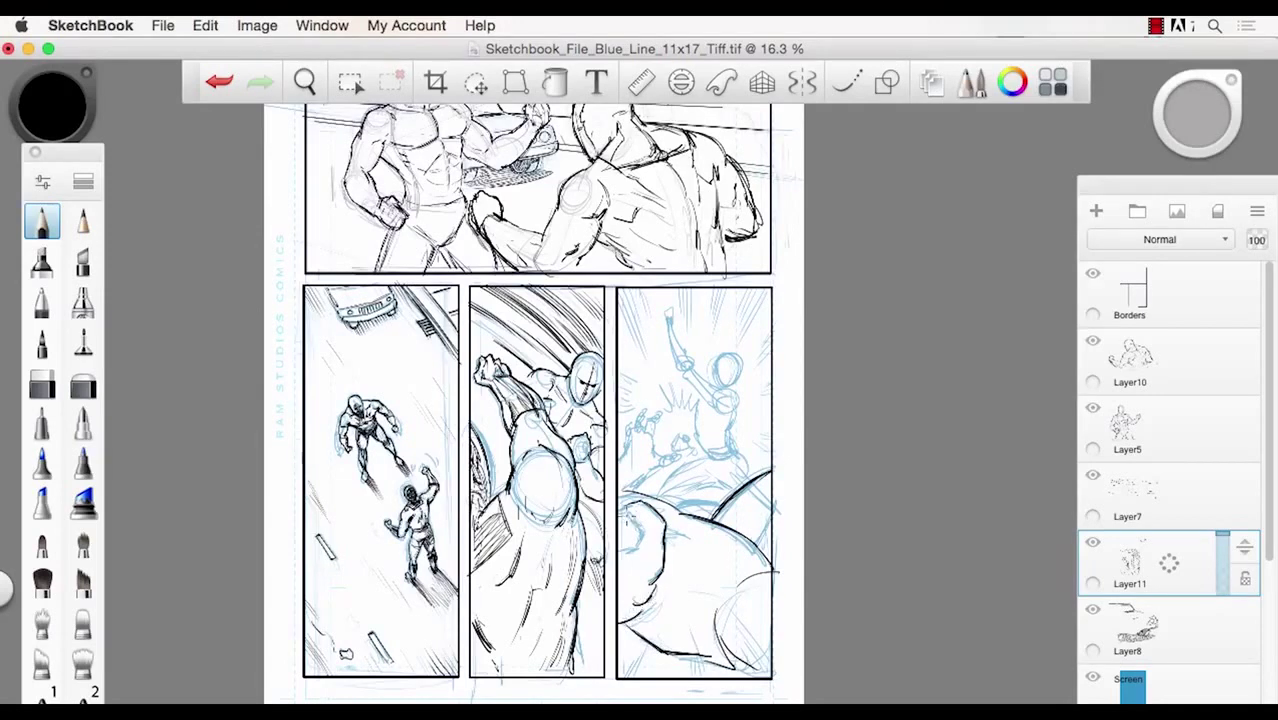
# - Trace the foreground figure's outstretched hand and add inner contour strokes to its body in the right lower panel
pyautogui.moveTo(629, 516)
pyautogui.mouseDown()
pyautogui.moveTo(634, 548)
pyautogui.moveTo(636, 508)
pyautogui.moveTo(642, 519)
pyautogui.moveTo(629, 541)
pyautogui.mouseUp()
pyautogui.moveTo(686, 569); pyautogui.dragTo(716, 605)
pyautogui.moveTo(622, 491); pyautogui.dragTo(676, 511)
pyautogui.moveTo(634, 440)
pyautogui.mouseDown()
pyautogui.moveTo(636, 420)
pyautogui.moveTo(616, 464)
pyautogui.moveTo(654, 420)
pyautogui.mouseUp()
pyautogui.moveTo(638, 430)
pyautogui.mouseDown()
pyautogui.moveTo(657, 408)
pyautogui.moveTo(650, 440)
pyautogui.moveTo(660, 422)
pyautogui.moveTo(664, 474)
pyautogui.moveTo(618, 498)
pyautogui.moveTo(620, 448)
pyautogui.moveTo(642, 420)
pyautogui.moveTo(620, 448)
pyautogui.mouseUp()
# - Hatch the dark area at the right lower panel's left edge and add contour strokes to the foreground figure
pyautogui.press('space')
pyautogui.moveTo(546, 298); pyautogui.dragTo(456, 297)
pyautogui.press('space')
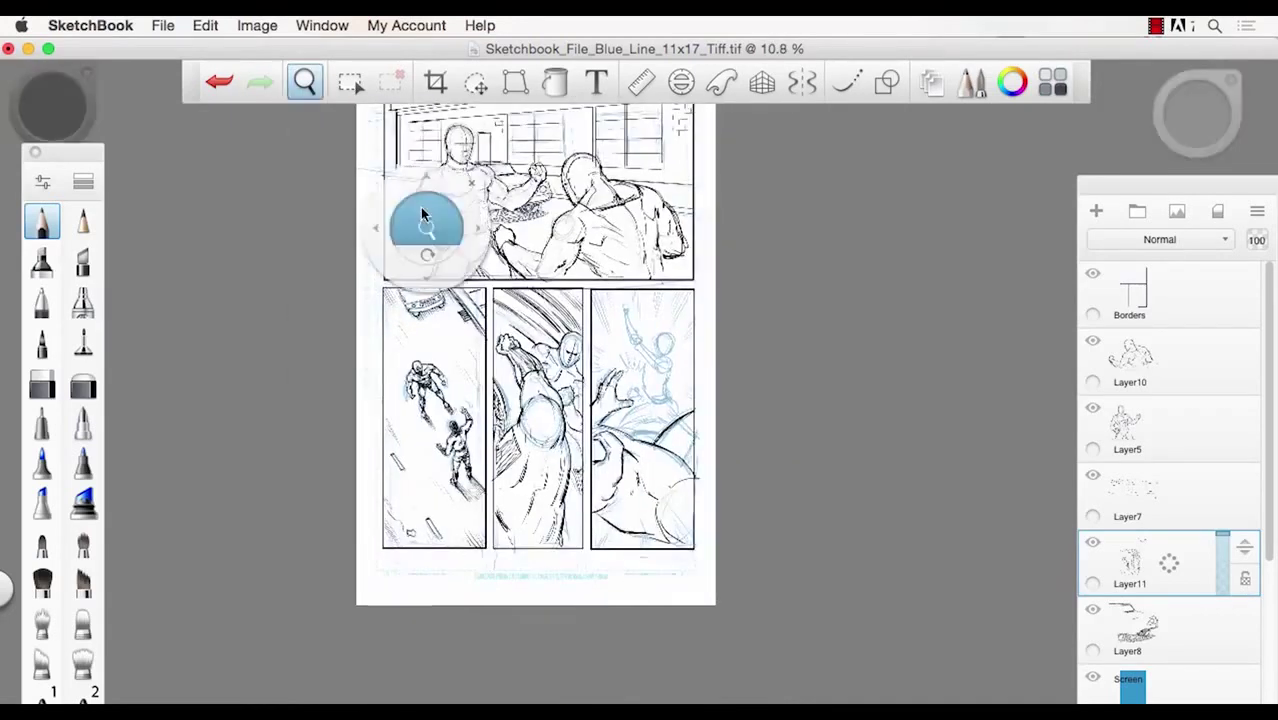
pyautogui.moveTo(428, 222); pyautogui.dragTo(482, 302)
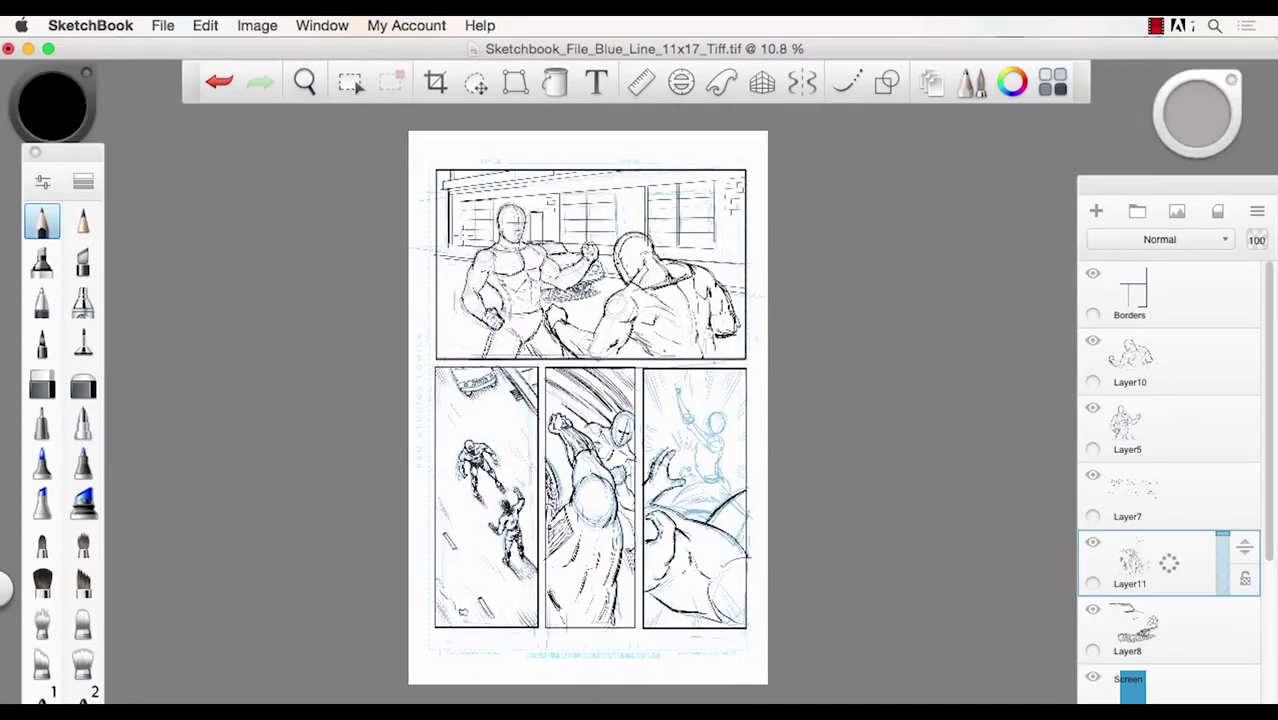
pyautogui.press('space')
pyautogui.moveTo(701, 452)
pyautogui.mouseDown()
pyautogui.moveTo(690, 528)
pyautogui.moveTo(690, 448)
pyautogui.moveTo(718, 442)
pyautogui.moveTo(722, 462)
pyautogui.mouseUp()
pyautogui.press('space')
pyautogui.press('space')
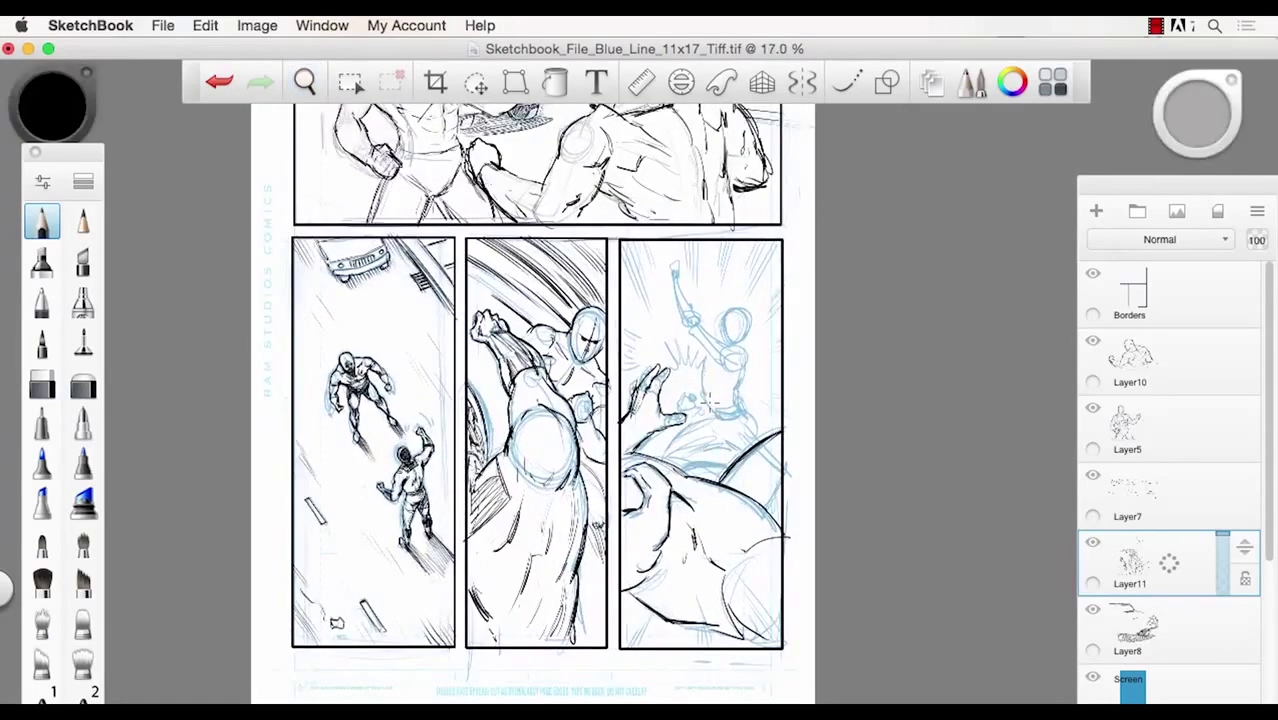
pyautogui.moveTo(633, 483); pyautogui.dragTo(637, 507)
pyautogui.moveTo(683, 612)
pyautogui.mouseDown()
pyautogui.moveTo(700, 562)
pyautogui.moveTo(726, 534)
pyautogui.moveTo(745, 538)
pyautogui.moveTo(666, 475)
pyautogui.mouseUp()
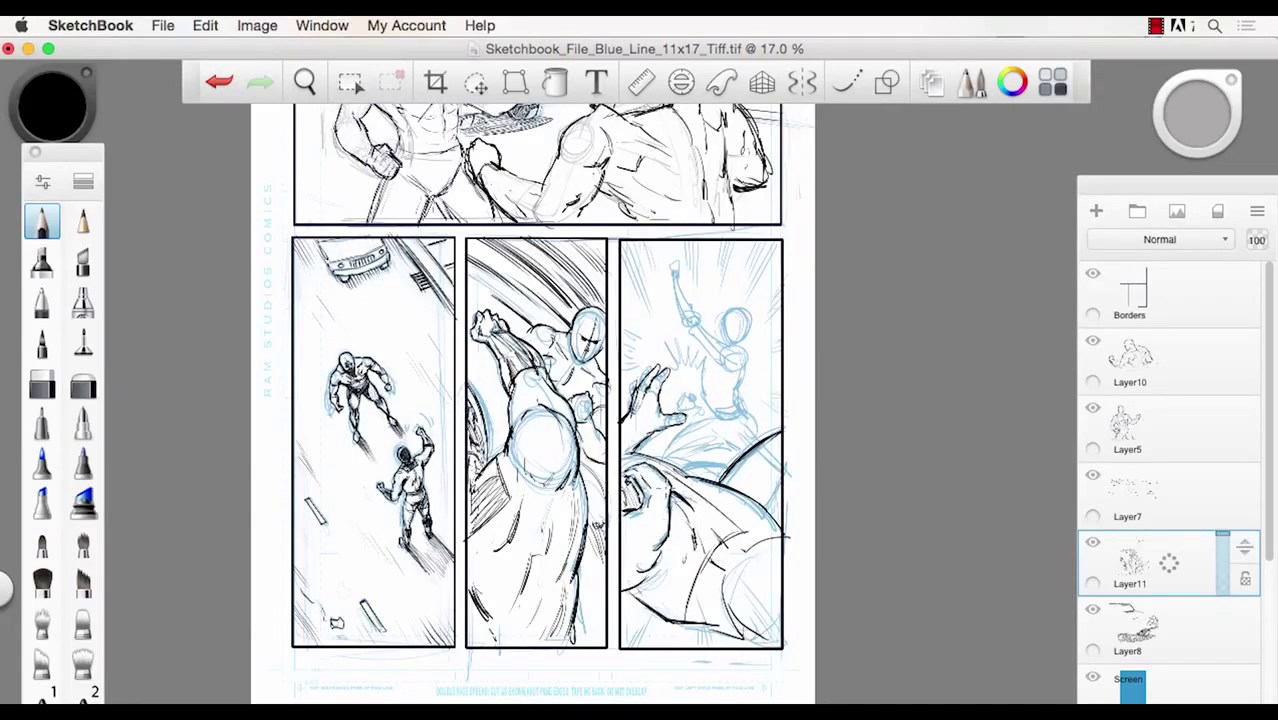
# - Draw the curved contours and short shading strokes across the lower body of the right lower panel's foreground figure
pyautogui.moveTo(740, 534); pyautogui.dragTo(694, 586)
pyautogui.moveTo(716, 562); pyautogui.dragTo(684, 618)
pyautogui.moveTo(722, 508)
pyautogui.mouseDown()
pyautogui.moveTo(664, 474)
pyautogui.moveTo(730, 524)
pyautogui.mouseUp()
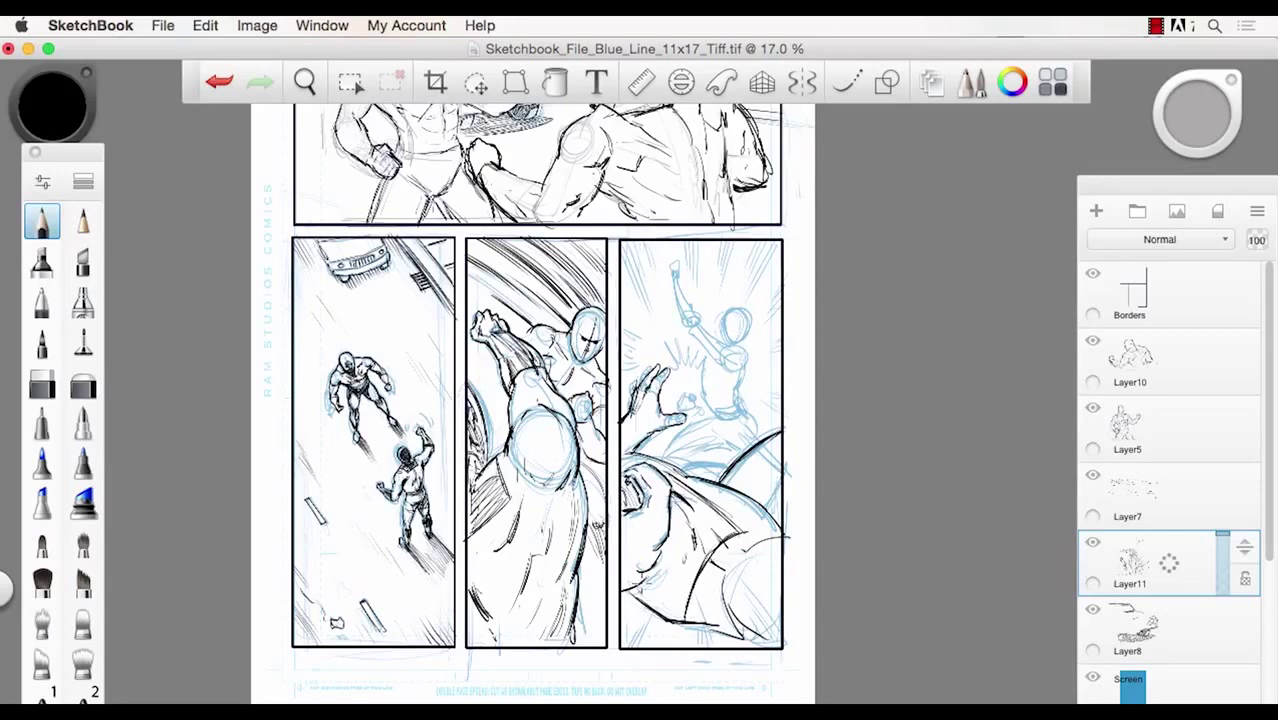
pyautogui.moveTo(638, 572); pyautogui.dragTo(662, 590)
# - Trace the background figure's torso, raised arm, fist and head with facial features in the right lower panel
pyautogui.moveTo(728, 342)
pyautogui.mouseDown()
pyautogui.moveTo(706, 316)
pyautogui.moveTo(708, 329)
pyautogui.moveTo(688, 306)
pyautogui.moveTo(679, 321)
pyautogui.moveTo(674, 311)
pyautogui.moveTo(721, 366)
pyautogui.moveTo(745, 366)
pyautogui.moveTo(732, 400)
pyautogui.moveTo(756, 440)
pyautogui.mouseUp()
pyautogui.moveTo(706, 358)
pyautogui.mouseDown()
pyautogui.moveTo(692, 386)
pyautogui.moveTo(708, 382)
pyautogui.moveTo(698, 396)
pyautogui.moveTo(722, 424)
pyautogui.moveTo(674, 442)
pyautogui.moveTo(666, 466)
pyautogui.mouseUp()
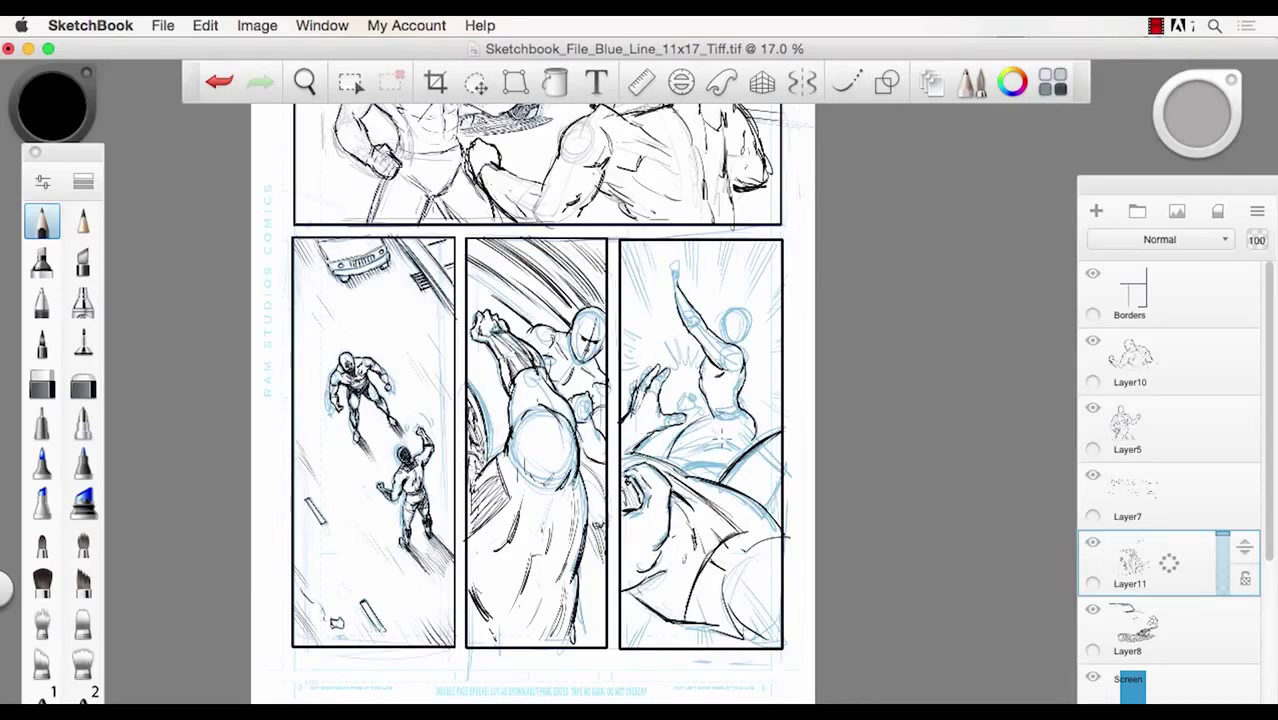
pyautogui.moveTo(730, 428); pyautogui.dragTo(742, 466)
pyautogui.moveTo(728, 306)
pyautogui.mouseDown()
pyautogui.moveTo(716, 330)
pyautogui.moveTo(746, 340)
pyautogui.moveTo(720, 338)
pyautogui.moveTo(744, 318)
pyautogui.moveTo(716, 336)
pyautogui.moveTo(726, 344)
pyautogui.mouseUp()
pyautogui.moveTo(682, 266); pyautogui.dragTo(670, 292)
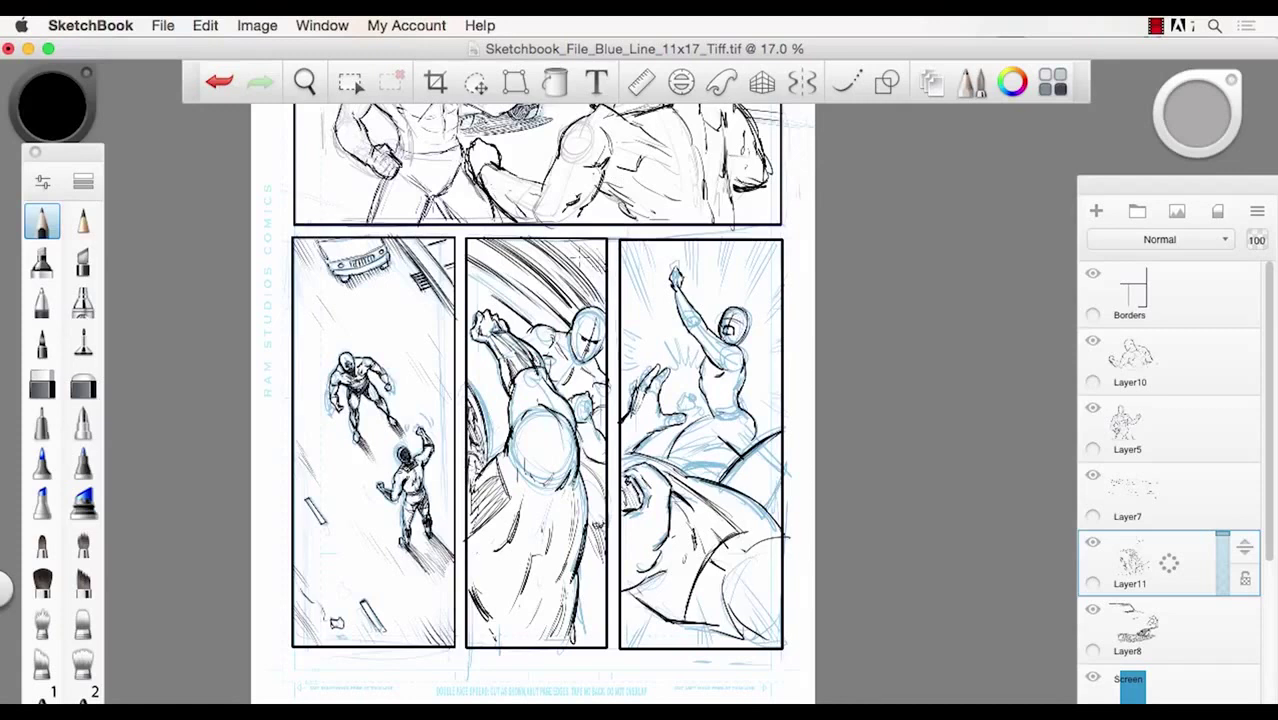
# - Letter the sound effect THWAP diagonally across the border between the middle and right lower panels
pyautogui.moveTo(604, 246)
pyautogui.mouseDown()
pyautogui.moveTo(610, 290)
pyautogui.moveTo(626, 287)
pyautogui.moveTo(612, 298)
pyautogui.moveTo(627, 298)
pyautogui.moveTo(620, 310)
pyautogui.moveTo(630, 296)
pyautogui.moveTo(642, 348)
pyautogui.mouseUp()
pyautogui.moveTo(664, 322); pyautogui.dragTo(650, 352)
pyautogui.moveTo(648, 340)
pyautogui.mouseDown()
pyautogui.moveTo(670, 336)
pyautogui.moveTo(668, 362)
pyautogui.moveTo(688, 348)
pyautogui.mouseUp()
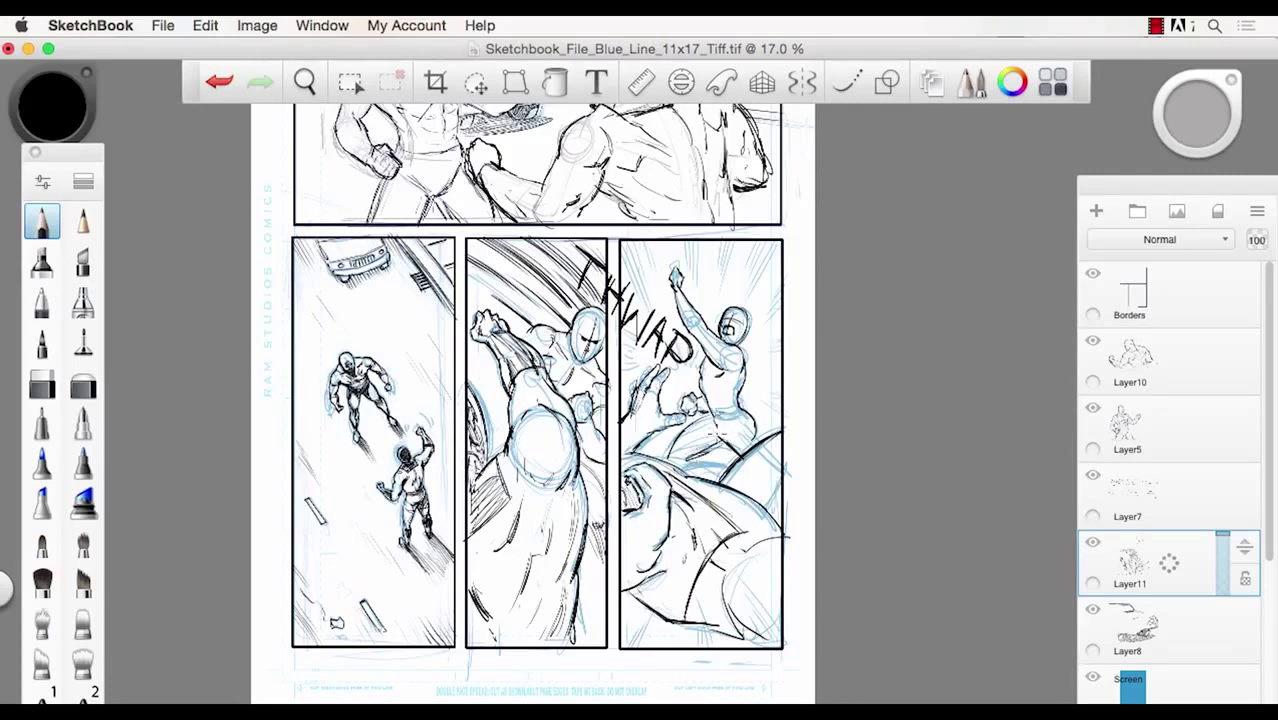
# - Add torso details to the background figure and draw radiating speed lines along the right lower panel's upper edge
pyautogui.moveTo(716, 470); pyautogui.dragTo(672, 458)
pyautogui.moveTo(727, 370); pyautogui.dragTo(727, 396)
pyautogui.moveTo(770, 232)
pyautogui.mouseDown()
pyautogui.moveTo(746, 292)
pyautogui.moveTo(766, 268)
pyautogui.moveTo(722, 266)
pyautogui.moveTo(724, 280)
pyautogui.mouseUp()
pyautogui.moveTo(738, 244); pyautogui.dragTo(724, 294)
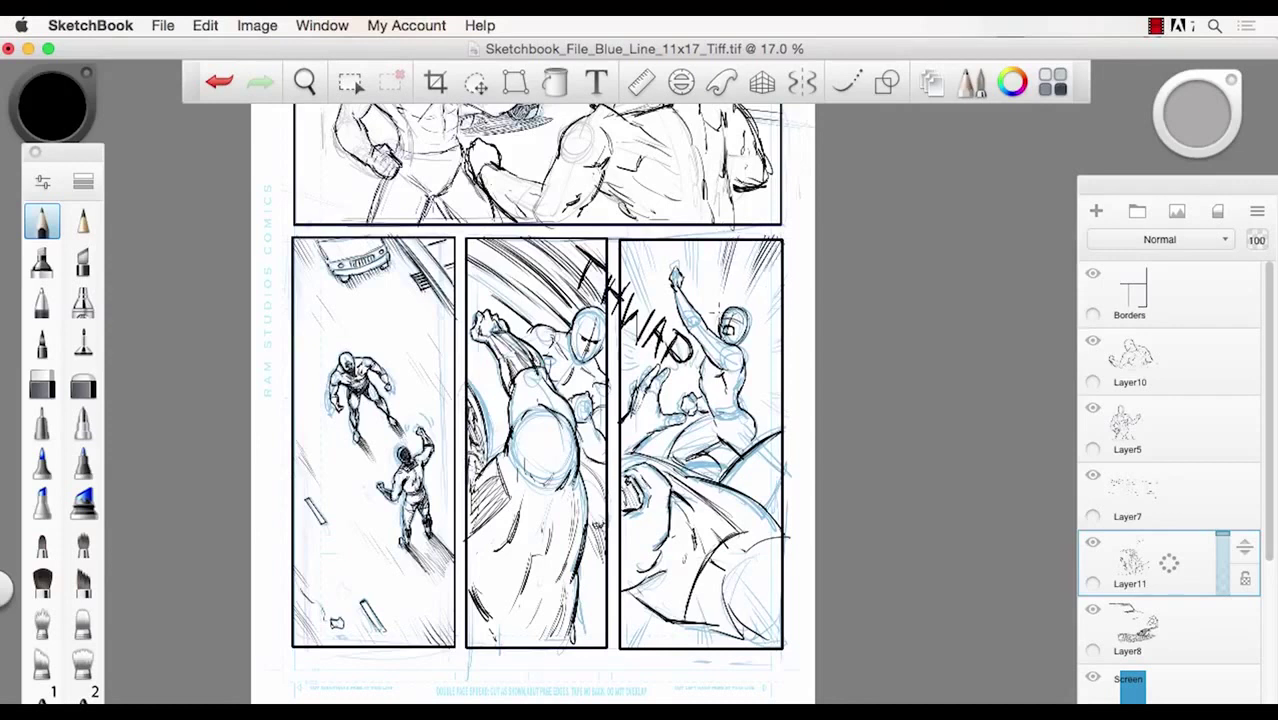
pyautogui.moveTo(698, 242); pyautogui.dragTo(694, 270)
pyautogui.moveTo(638, 240); pyautogui.dragTo(642, 276)
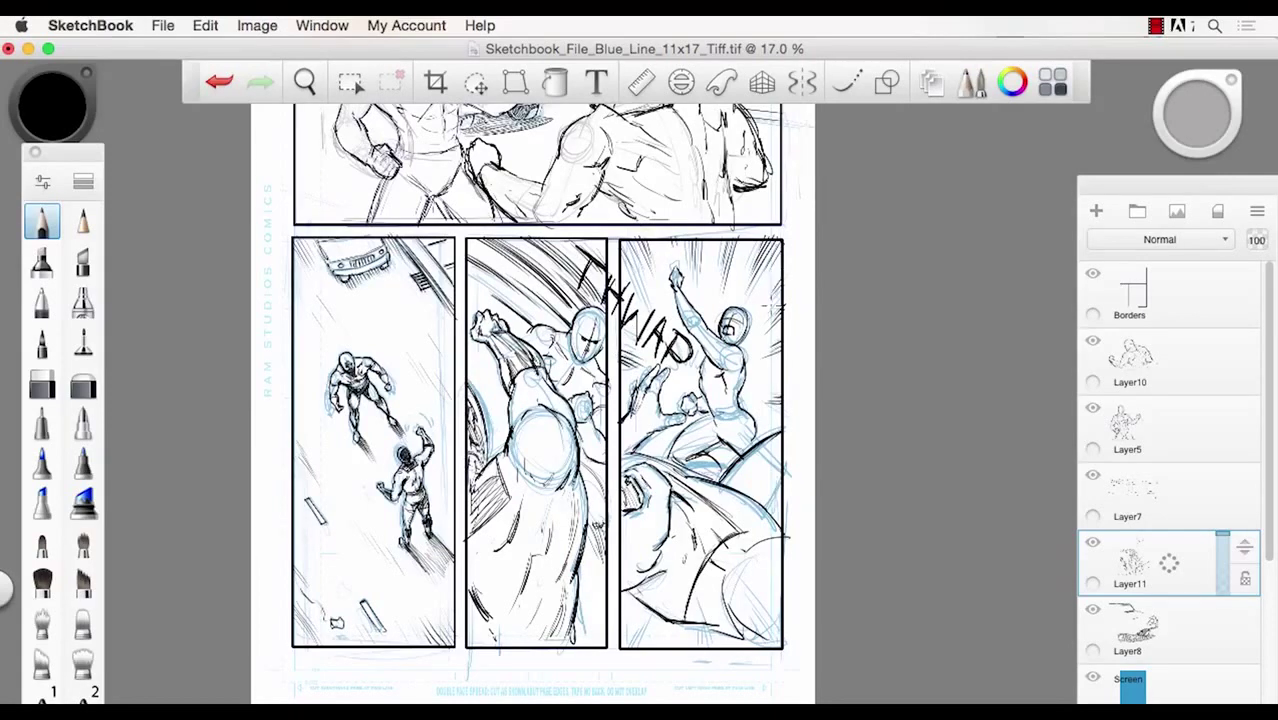
# - Draw inward speed strokes along the right and bottom edges of the right lower panel
pyautogui.moveTo(789, 417); pyautogui.dragTo(756, 421)
pyautogui.moveTo(622, 648); pyautogui.dragTo(658, 598)
pyautogui.moveTo(697, 656); pyautogui.dragTo(716, 608)
pyautogui.moveTo(746, 648)
pyautogui.mouseDown()
pyautogui.moveTo(776, 600)
pyautogui.moveTo(778, 612)
pyautogui.mouseUp()
# - Set the brush color to red and draw a zigzag reading-path line from the top panel through the three lower panels
pyautogui.press('space')
pyautogui.moveTo(536, 334); pyautogui.dragTo(480, 323)
pyautogui.press('space')
pyautogui.press('space')
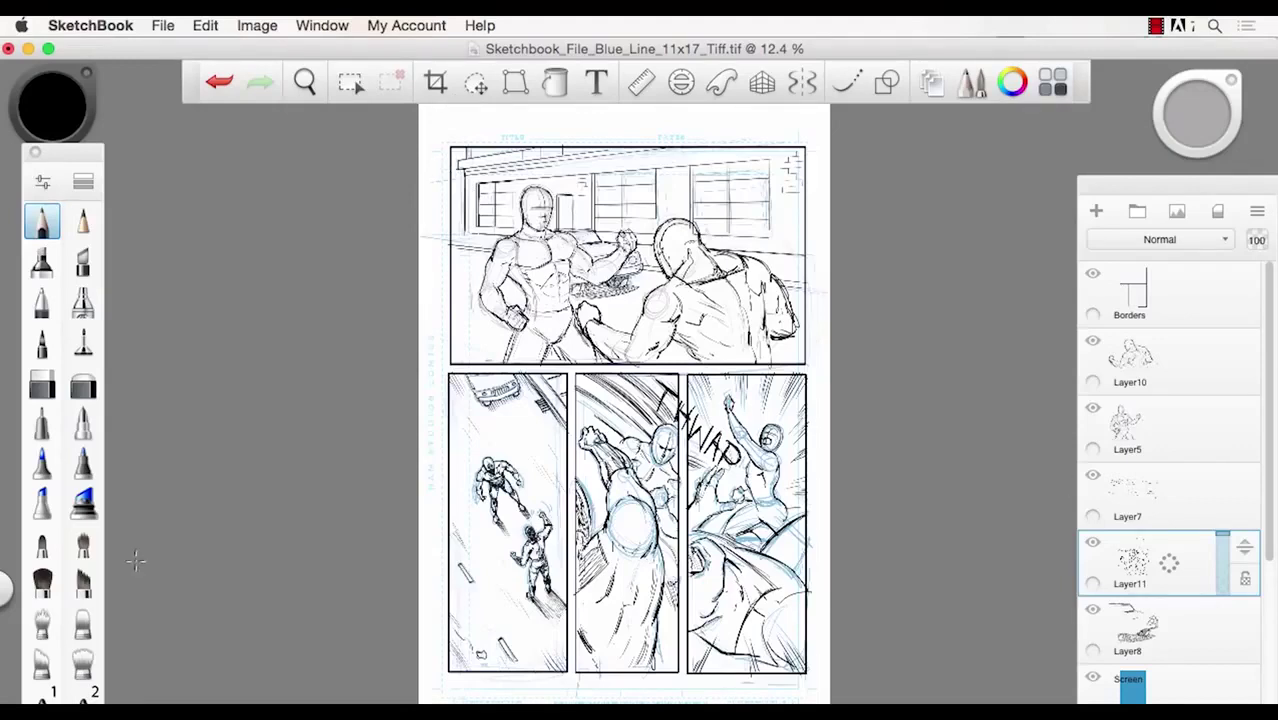
pyautogui.click(57, 123)
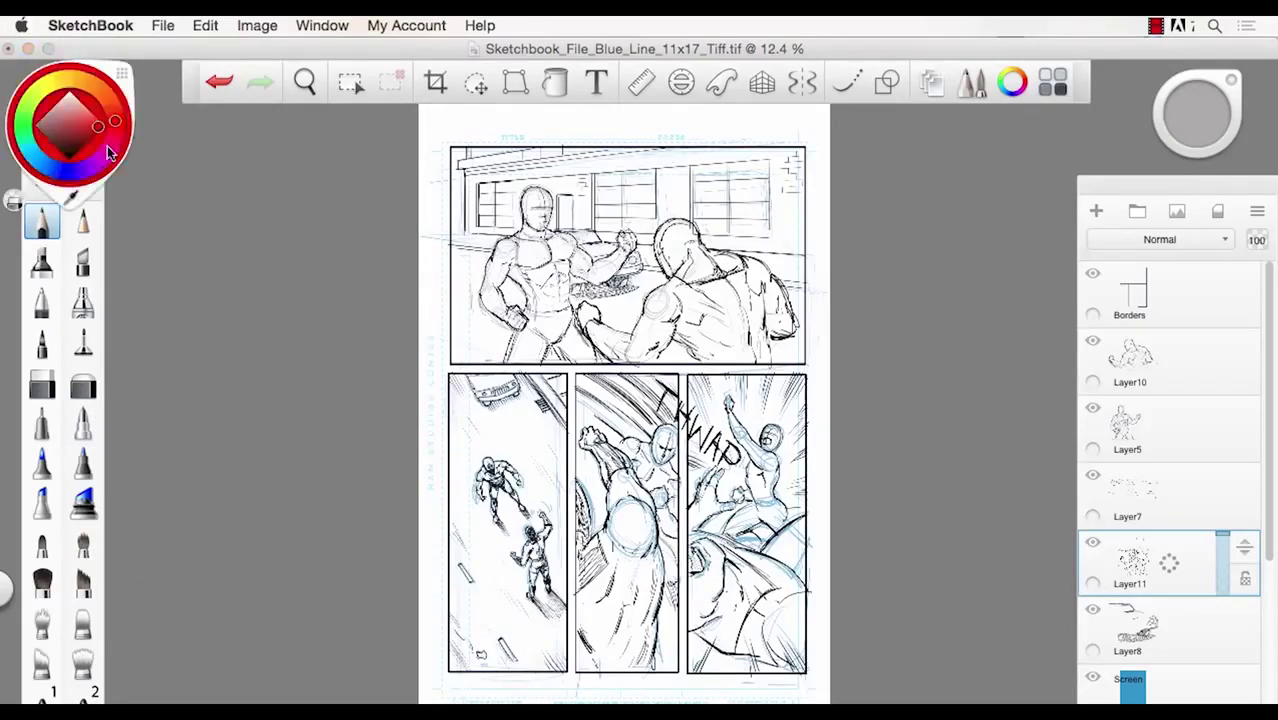
pyautogui.moveTo(438, 189)
pyautogui.mouseDown()
pyautogui.moveTo(598, 242)
pyautogui.moveTo(746, 322)
pyautogui.moveTo(610, 390)
pyautogui.moveTo(510, 468)
pyautogui.moveTo(583, 506)
pyautogui.moveTo(638, 515)
pyautogui.moveTo(764, 424)
pyautogui.mouseUp()
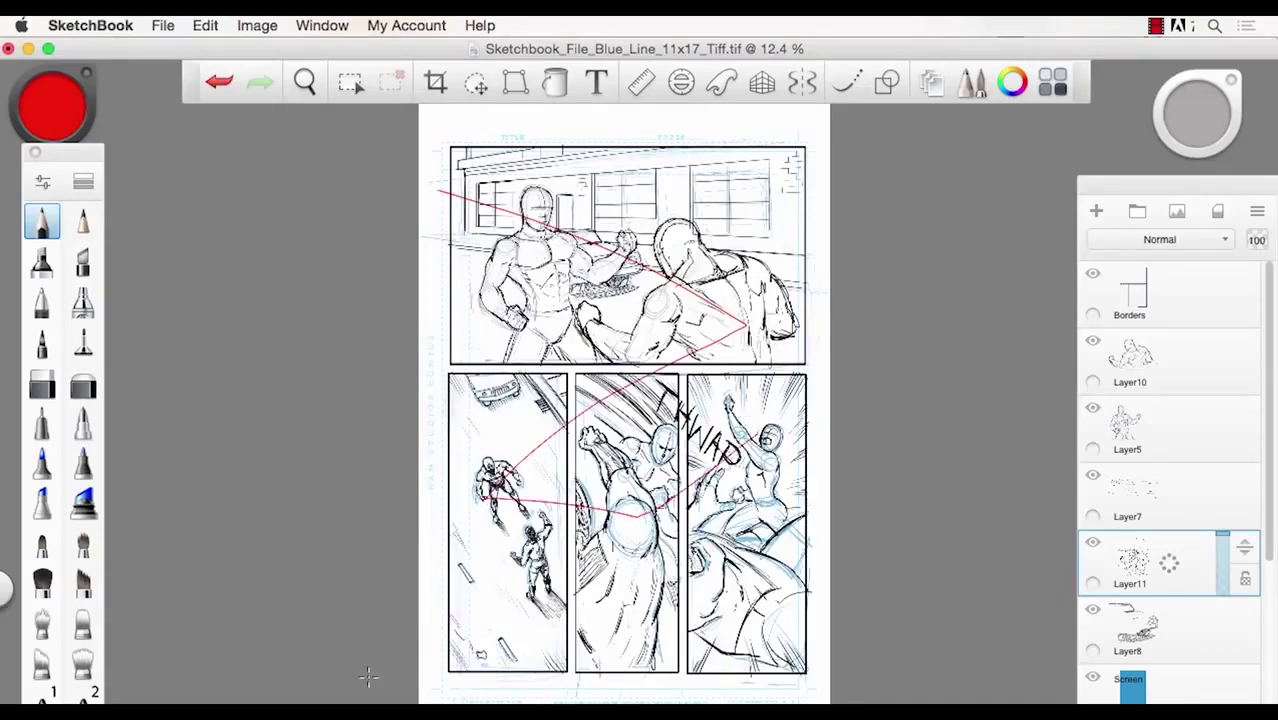
# - Undo the red reading-path strokes across the panels and set the brush color back to black
pyautogui.press('super+z')
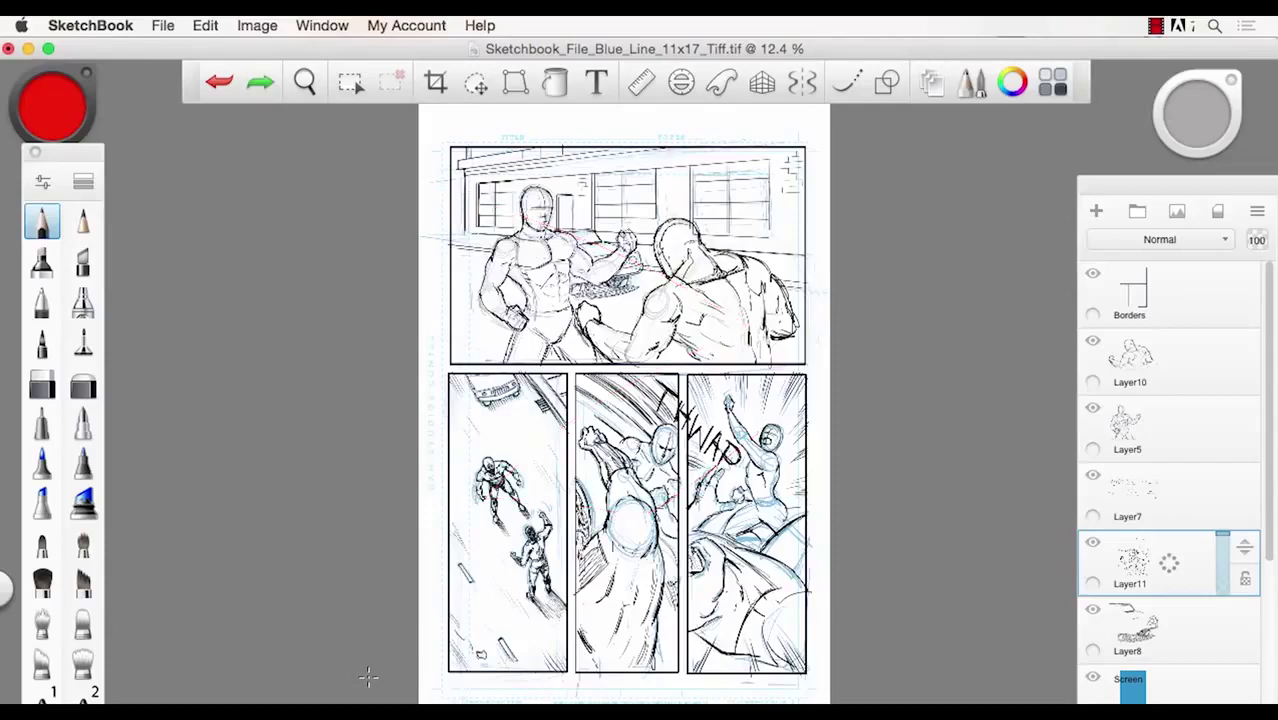
pyautogui.click(86, 139)
pyautogui.moveTo(88, 143); pyautogui.dragTo(64, 168)
pyautogui.click(211, 249)
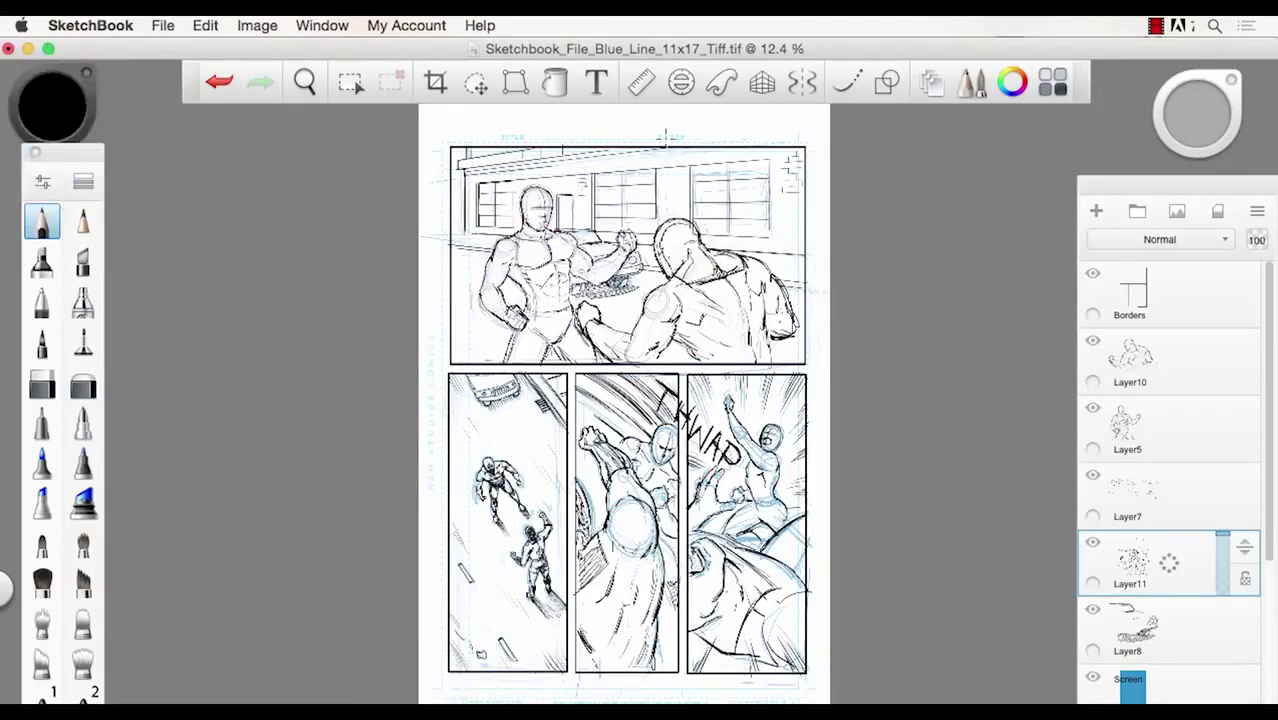
# - Frame the top panel's figures with lines cutting off its lower-left and upper-right corners, adding hatching and brick texture there
pyautogui.moveTo(497, 236)
pyautogui.mouseDown()
pyautogui.moveTo(574, 178)
pyautogui.moveTo(525, 346)
pyautogui.moveTo(494, 246)
pyautogui.mouseUp()
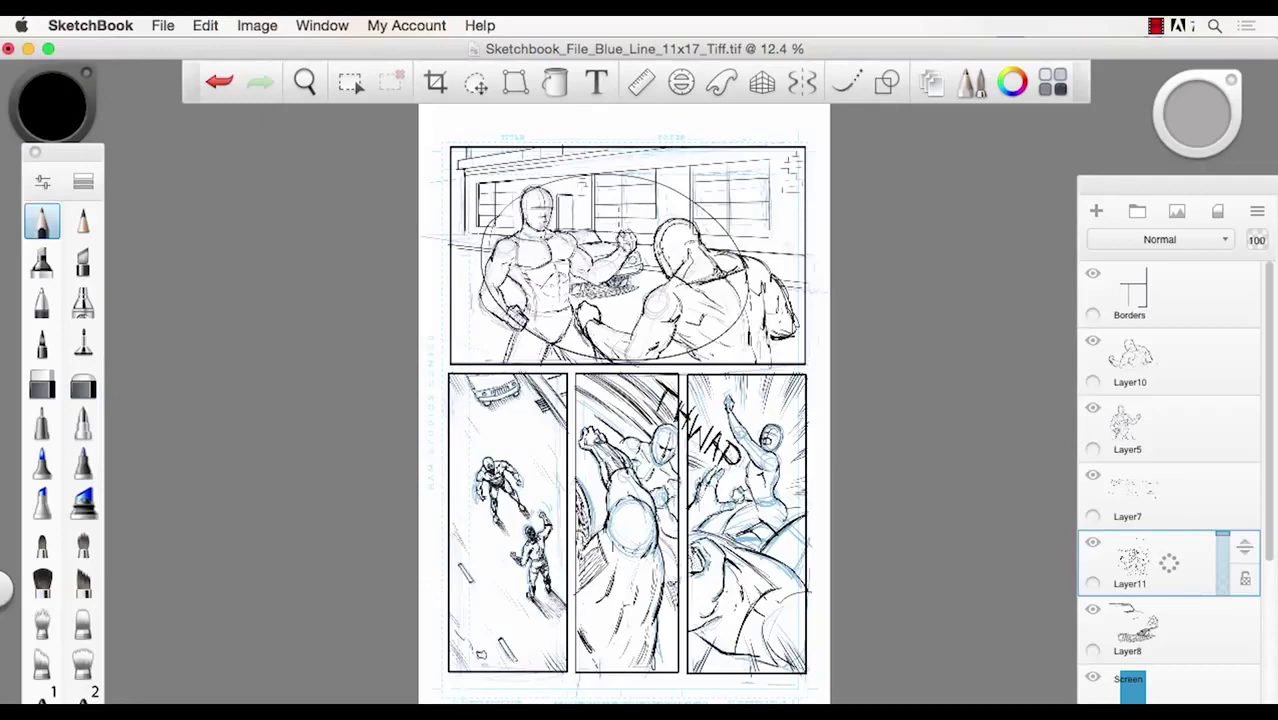
pyautogui.press('super+z')
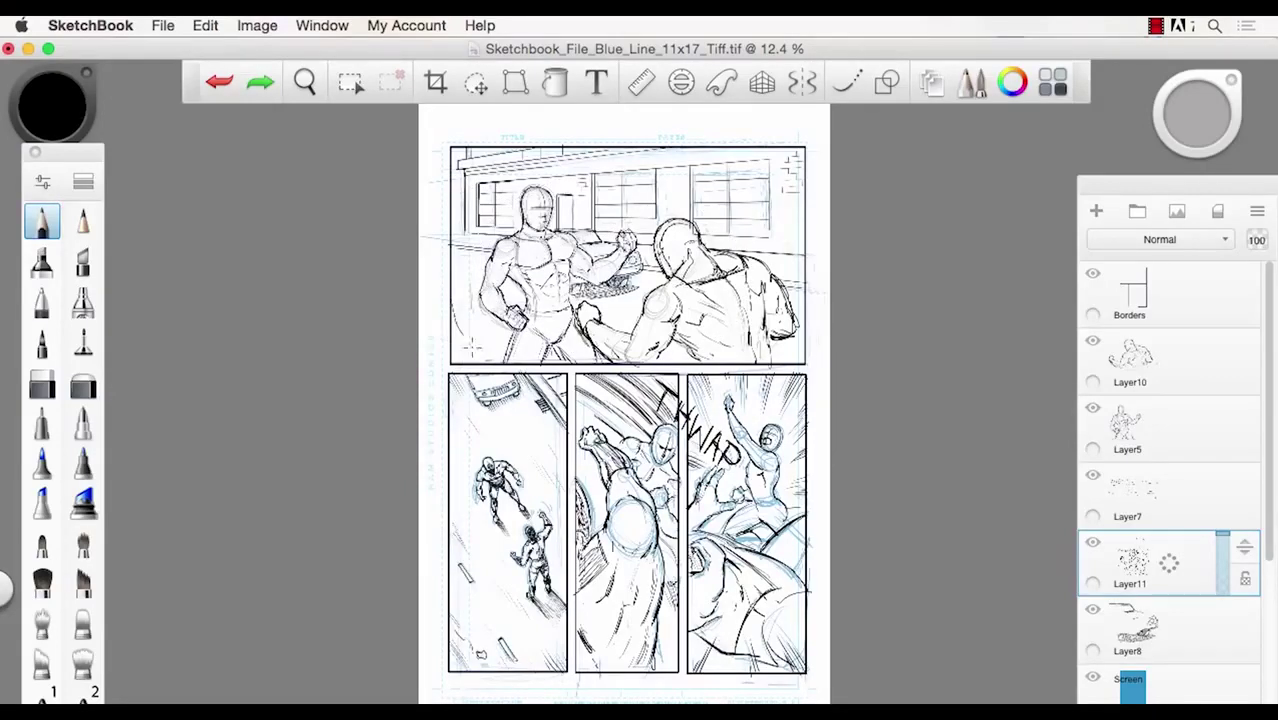
pyautogui.moveTo(454, 330)
pyautogui.mouseDown()
pyautogui.moveTo(488, 365)
pyautogui.moveTo(468, 354)
pyautogui.mouseUp()
pyautogui.moveTo(710, 150); pyautogui.dragTo(806, 218)
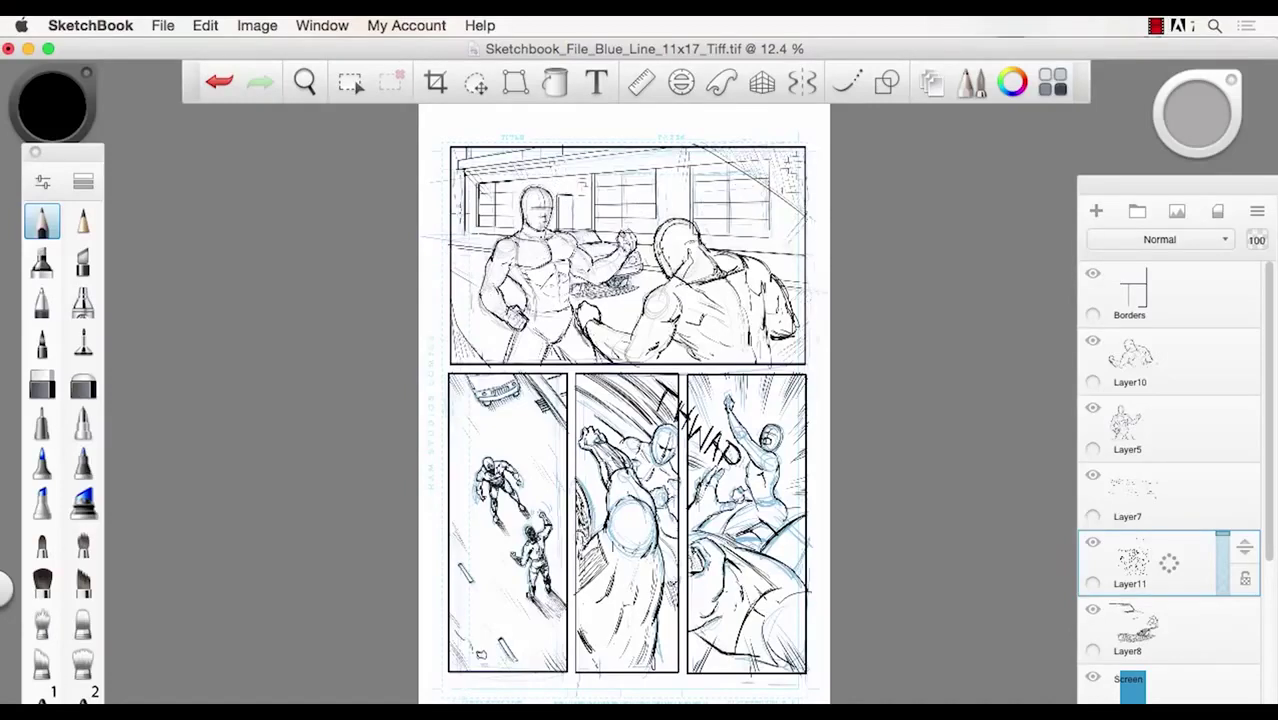
pyautogui.moveTo(456, 232)
pyautogui.mouseDown()
pyautogui.moveTo(474, 200)
pyautogui.moveTo(498, 340)
pyautogui.moveTo(448, 228)
pyautogui.mouseUp()
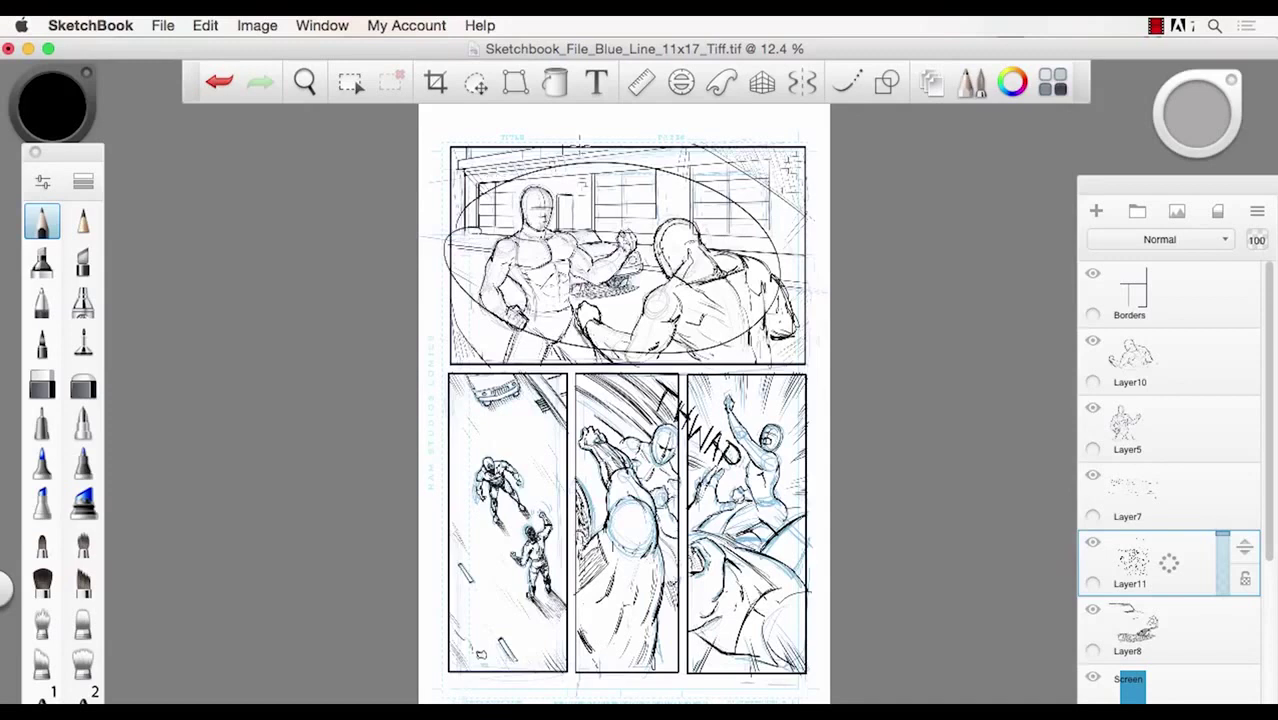
pyautogui.press('super+z')
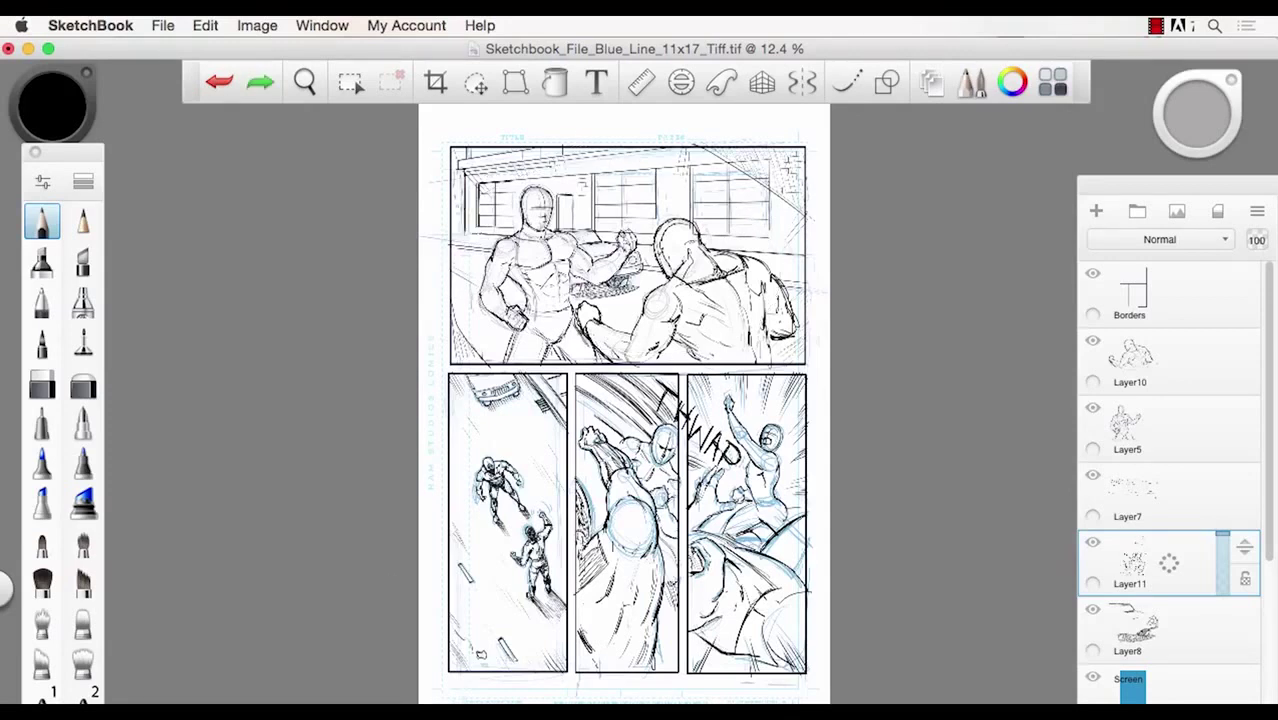
# - Sketch a small caped background figure in front of the far-left window of the top panel
pyautogui.press('space')
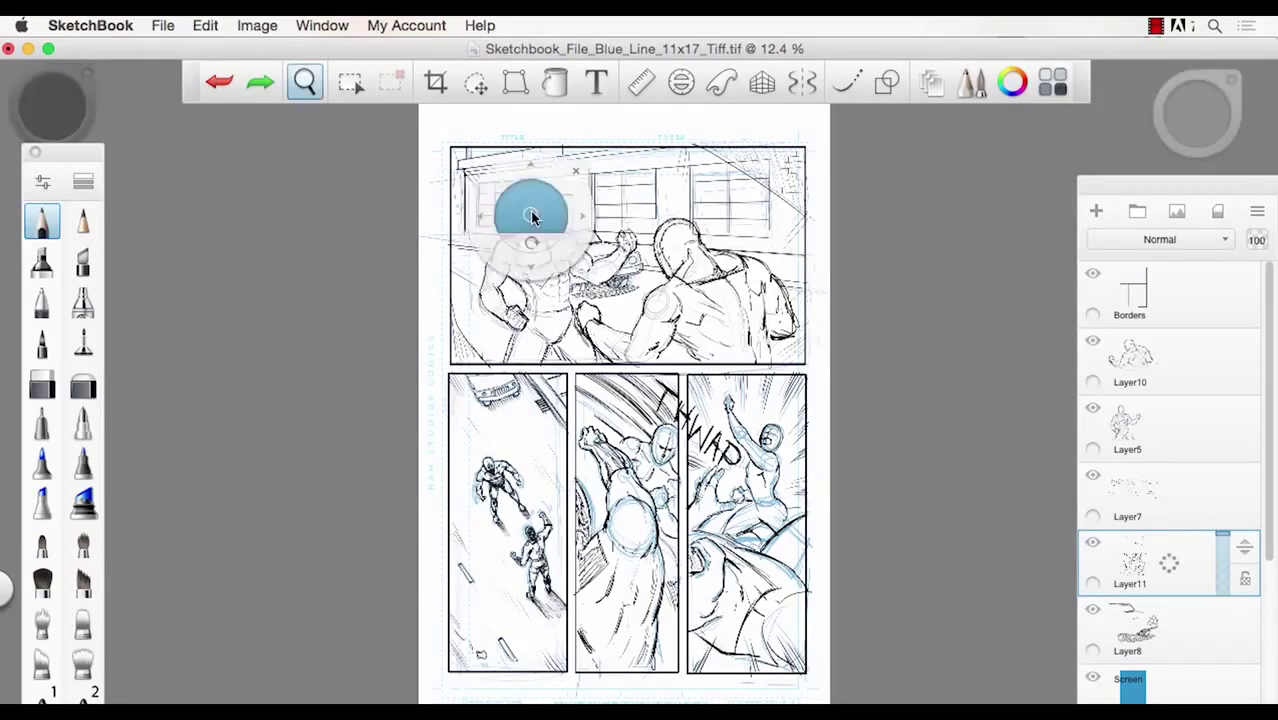
pyautogui.moveTo(533, 215)
pyautogui.mouseDown()
pyautogui.moveTo(585, 262)
pyautogui.moveTo(610, 255)
pyautogui.moveTo(640, 296)
pyautogui.moveTo(610, 330)
pyautogui.mouseUp()
pyautogui.press('space')
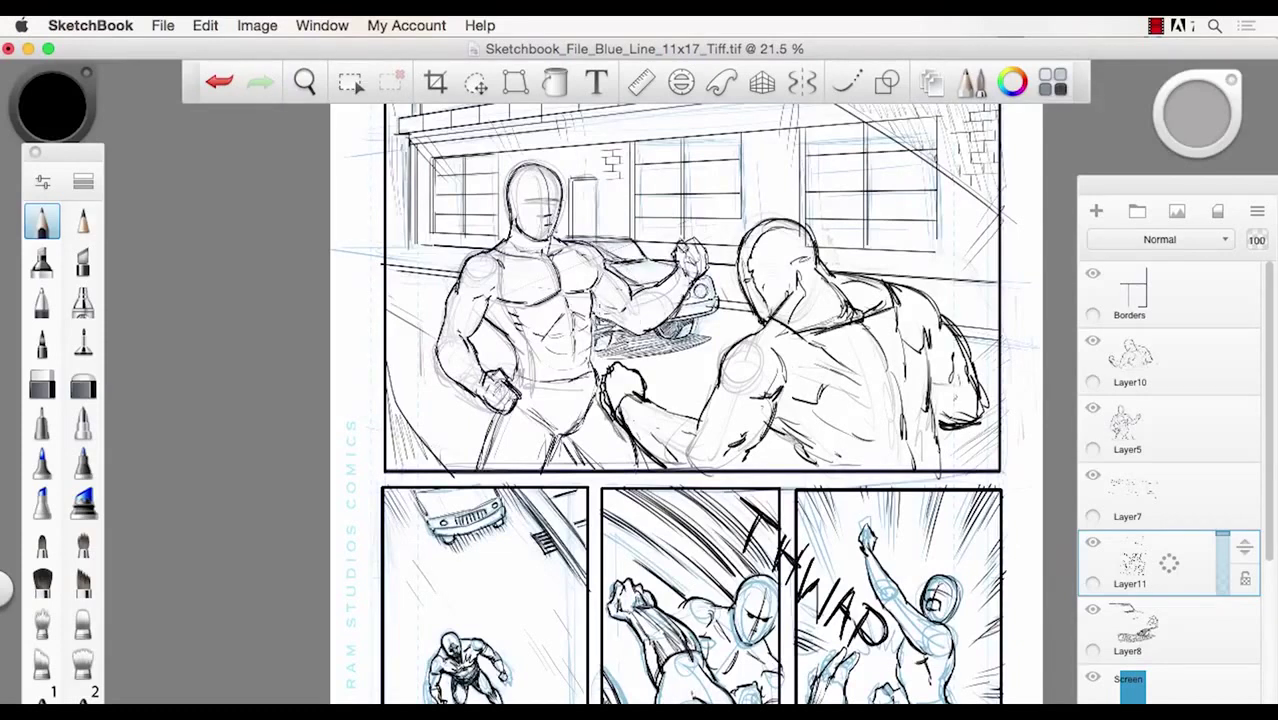
pyautogui.moveTo(542, 248); pyautogui.dragTo(556, 264)
pyautogui.moveTo(446, 210)
pyautogui.mouseDown()
pyautogui.moveTo(456, 216)
pyautogui.moveTo(431, 219)
pyautogui.moveTo(430, 240)
pyautogui.moveTo(450, 230)
pyautogui.moveTo(430, 265)
pyautogui.moveTo(460, 262)
pyautogui.moveTo(440, 265)
pyautogui.moveTo(428, 230)
pyautogui.moveTo(472, 222)
pyautogui.moveTo(430, 222)
pyautogui.mouseUp()
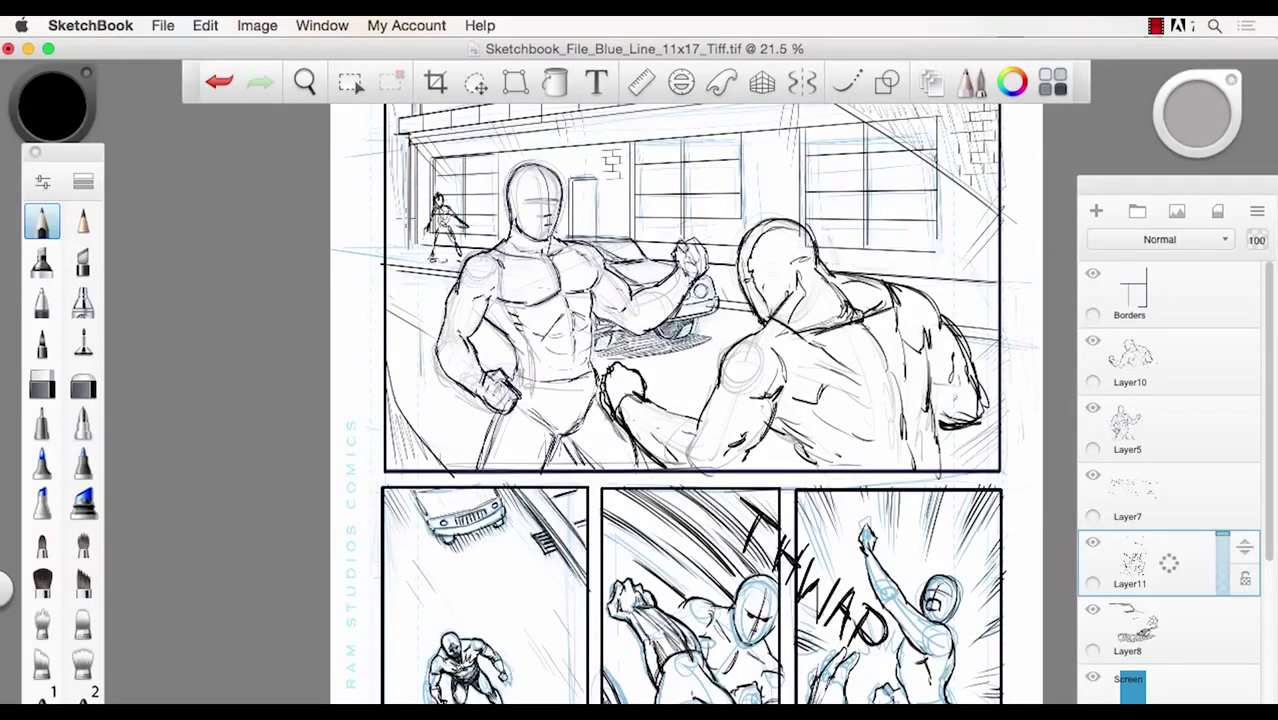
# - Try a small pointed arrow just outside the right lower panel's outer edge, undo it, and show the page again
pyautogui.scroll(-4, 480, 237)
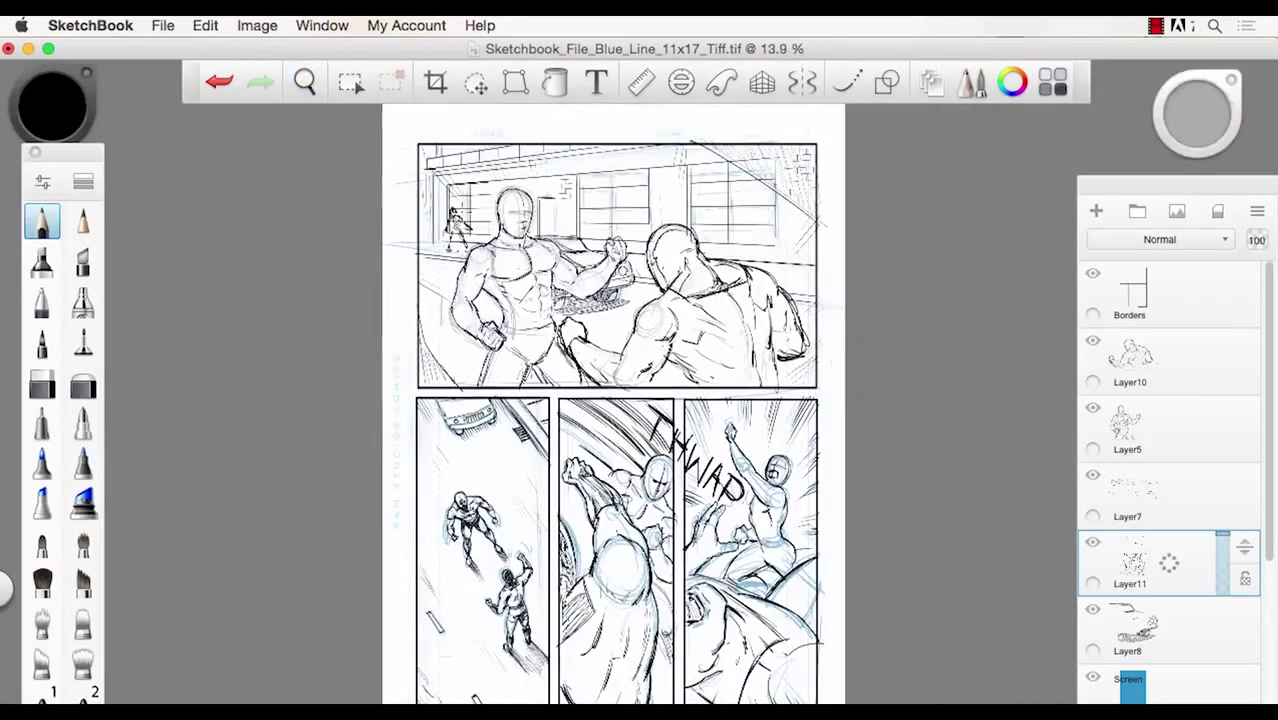
pyautogui.moveTo(505, 397); pyautogui.dragTo(524, 253)
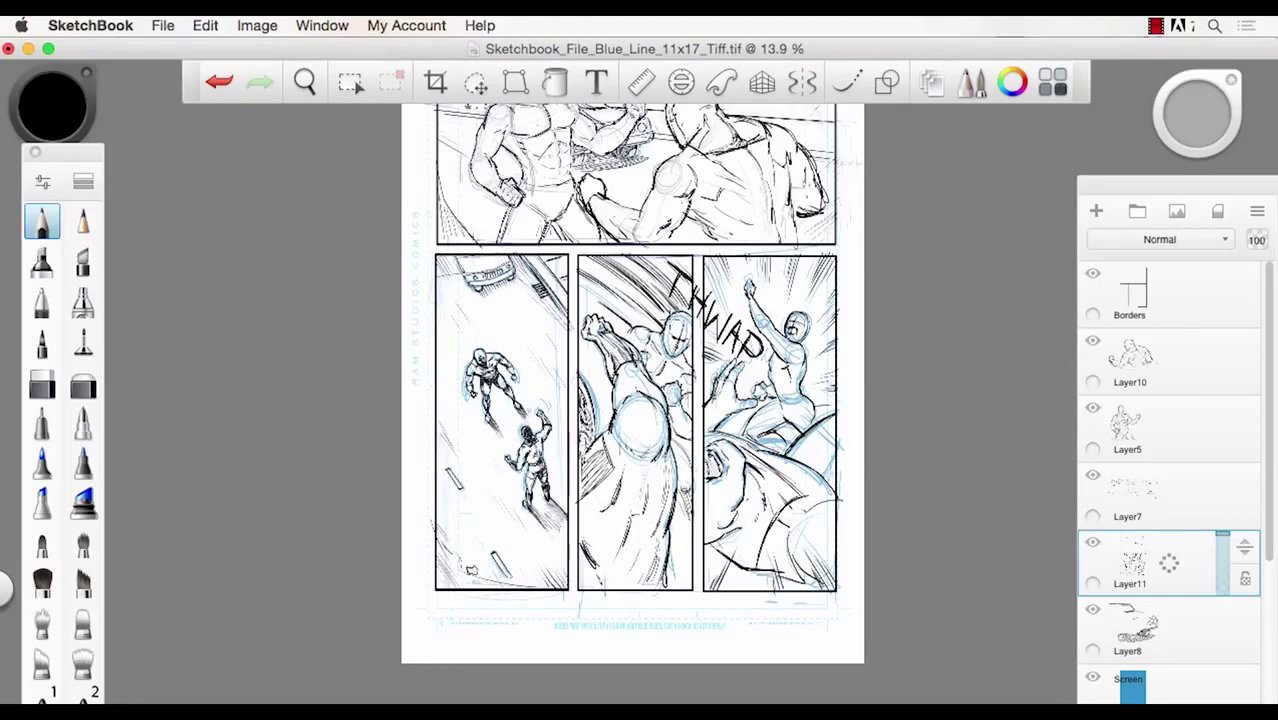
pyautogui.moveTo(824, 448); pyautogui.dragTo(859, 480)
pyautogui.press('super+z')
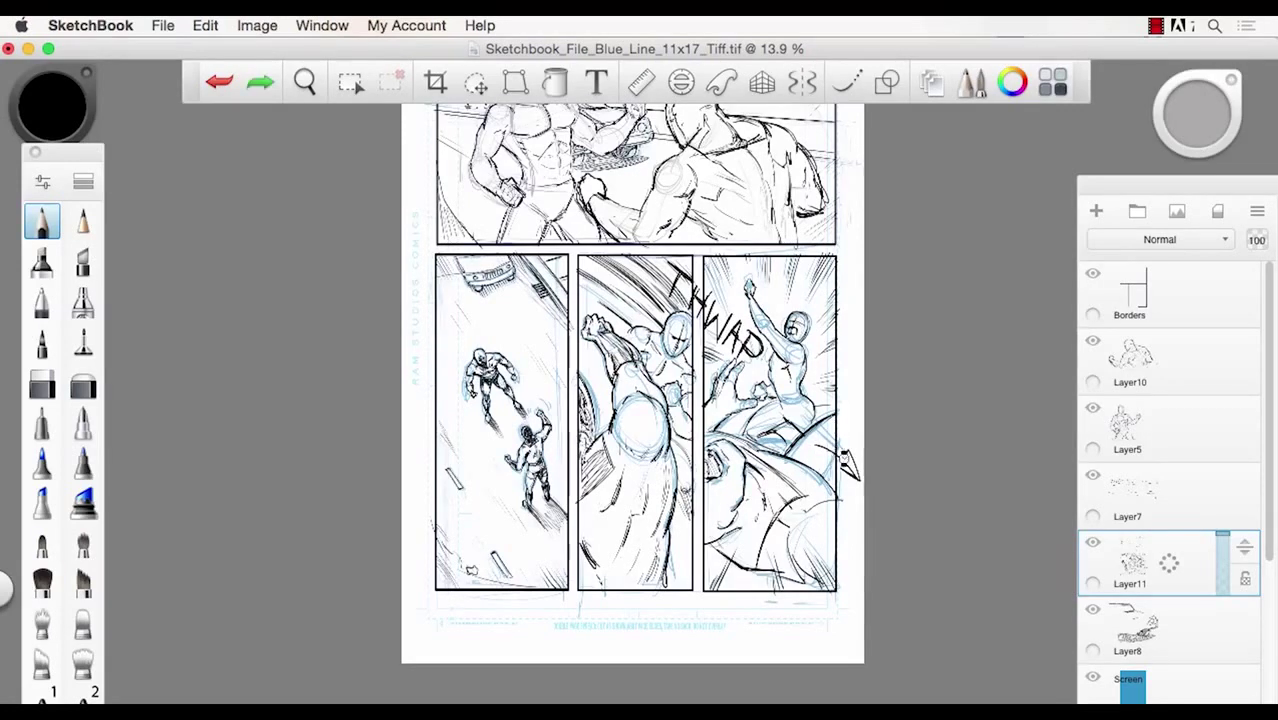
pyautogui.press('space')
pyautogui.moveTo(521, 243); pyautogui.dragTo(465, 362)
pyautogui.press('space')
pyautogui.moveTo(468, 314); pyautogui.dragTo(500, 295)
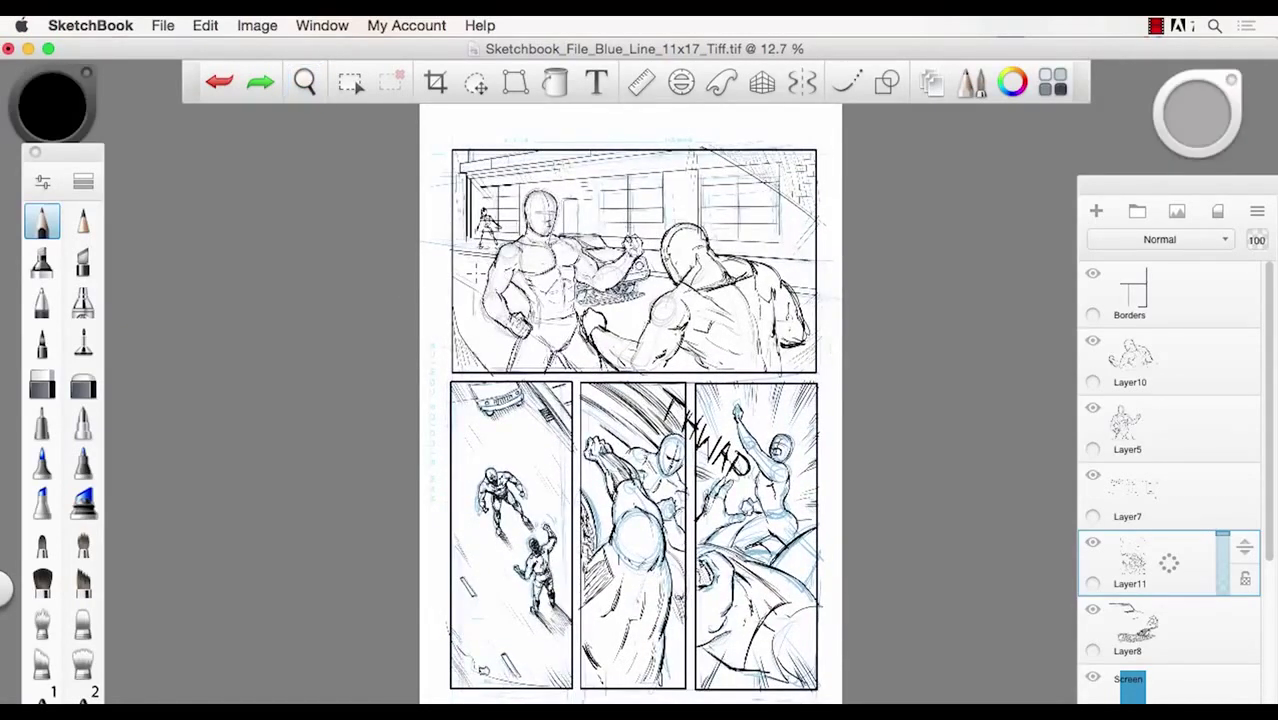